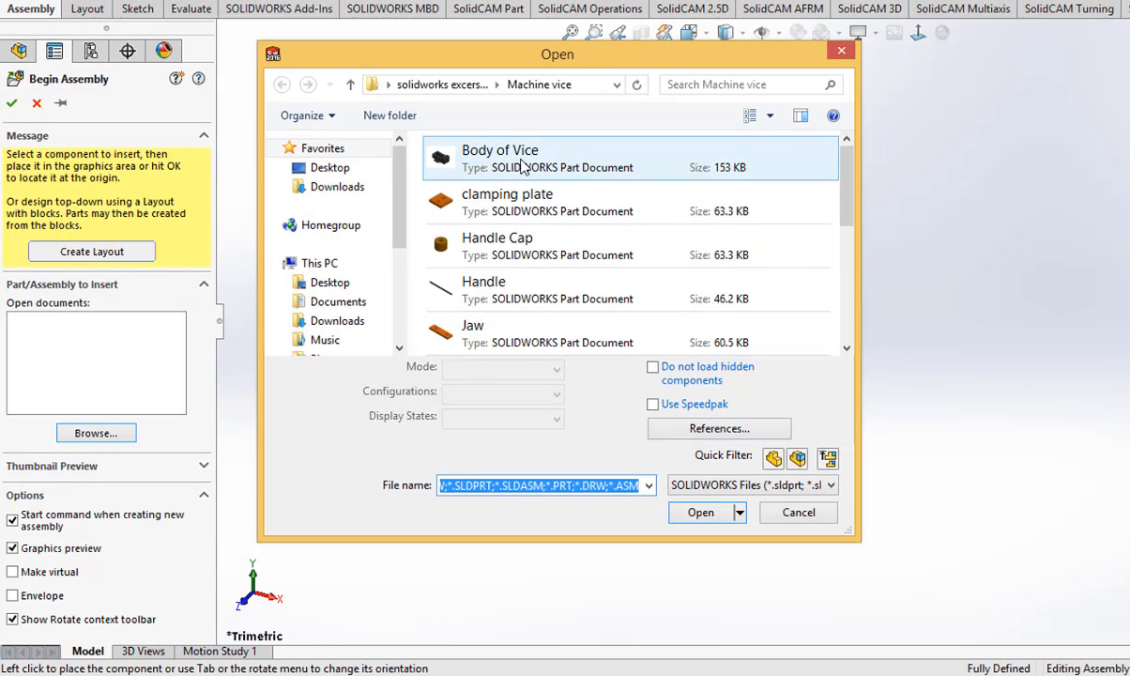
# Step: Insert the Body of Vice part as the first component of the new assembly
pyautogui.click(522, 166)
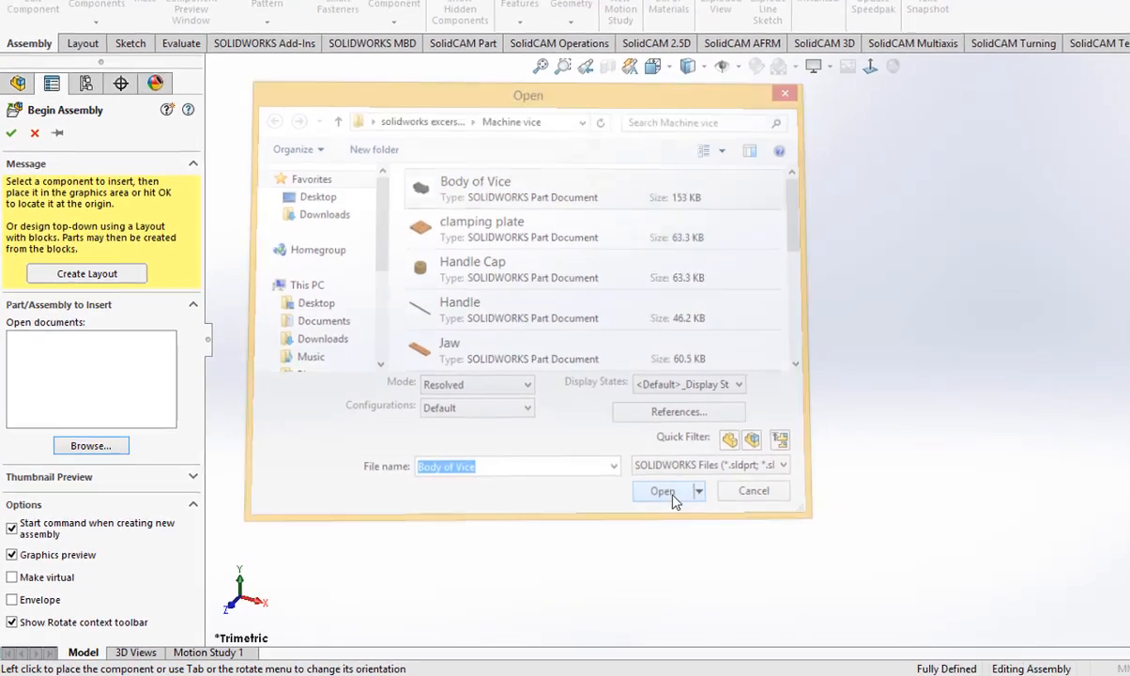
pyautogui.click(709, 484)
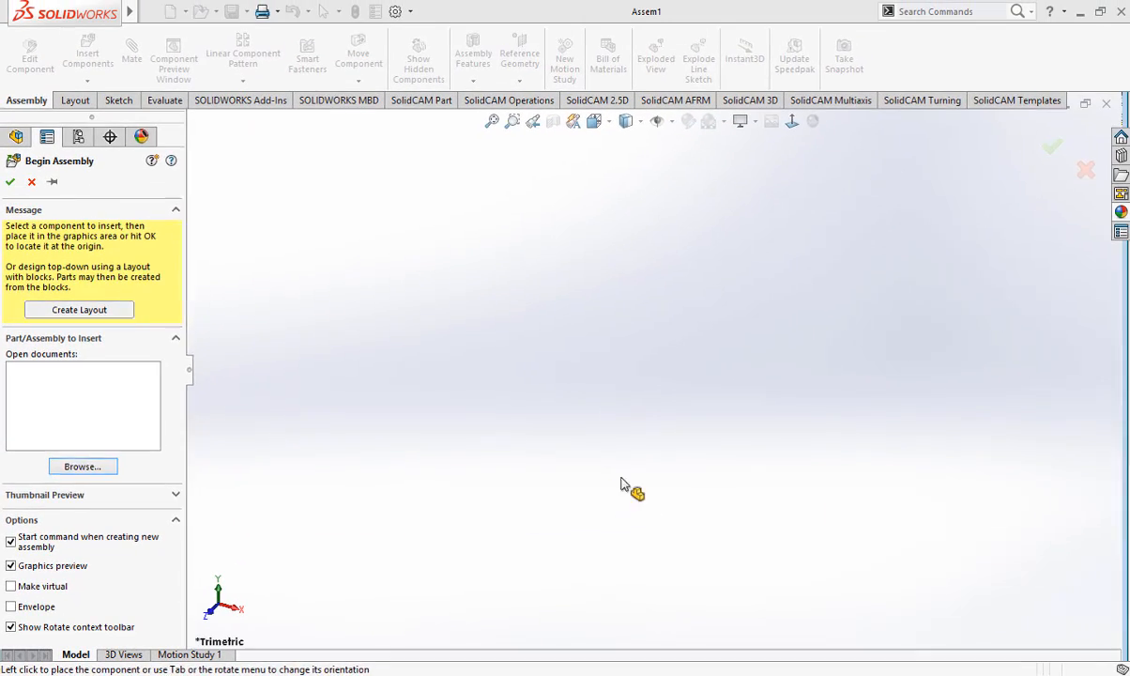
pyautogui.click(631, 402)
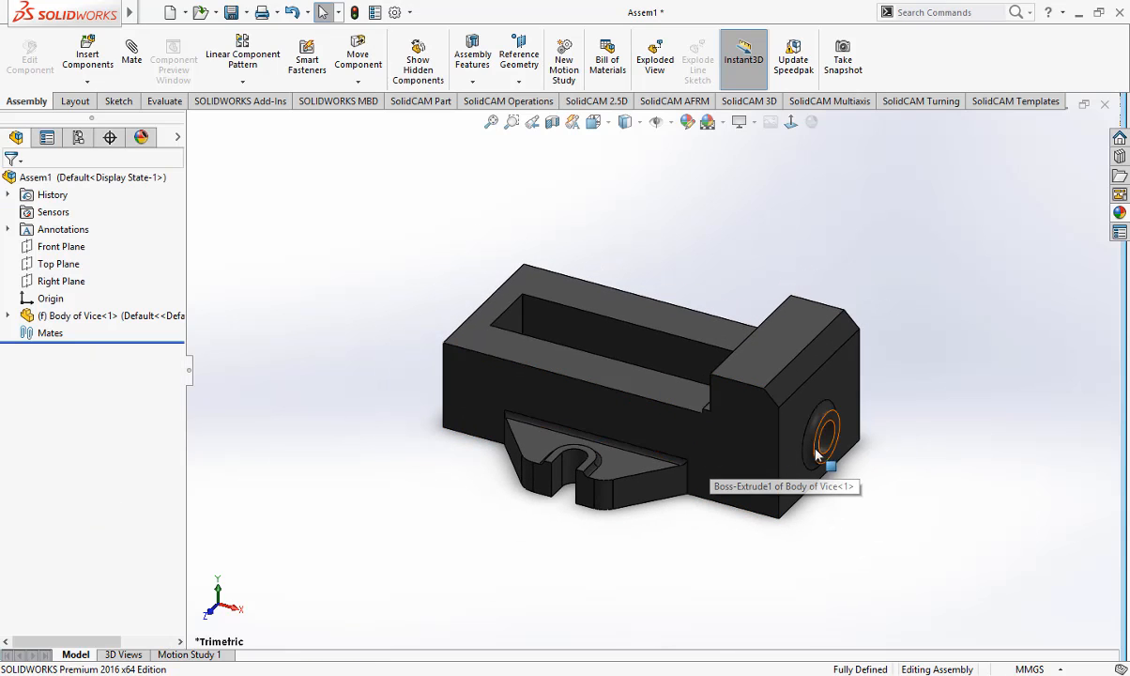
# Step: Load all files of the Machine vice folder except Body of Vice as components to insert
pyautogui.click(87, 54)
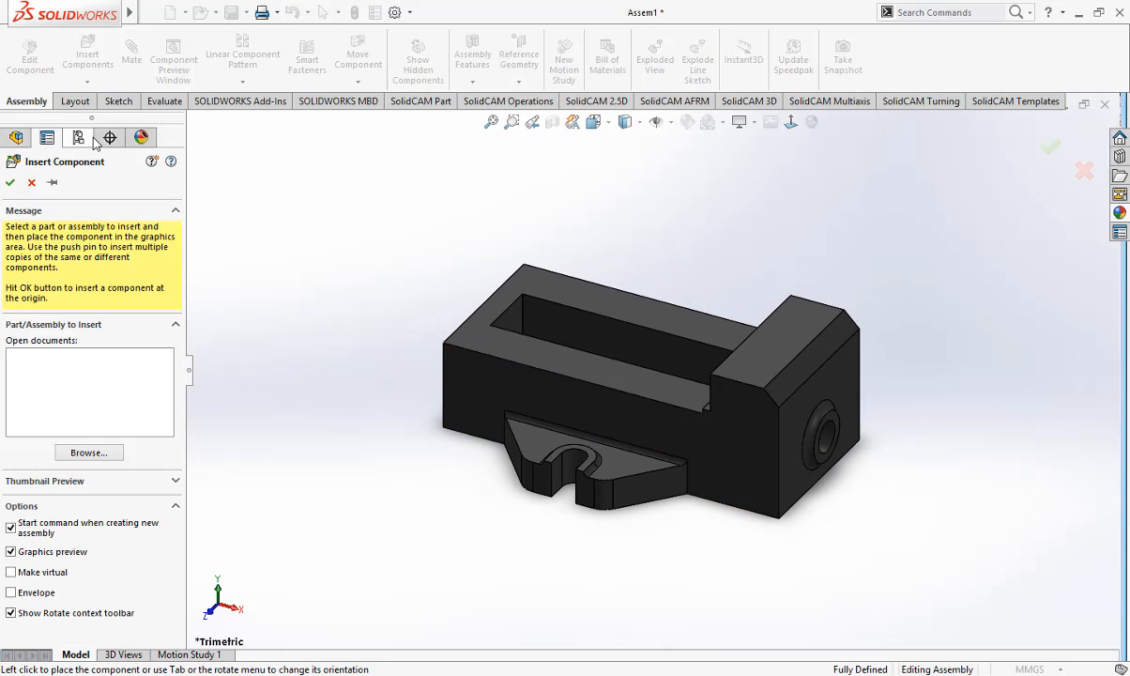
pyautogui.click(89, 453)
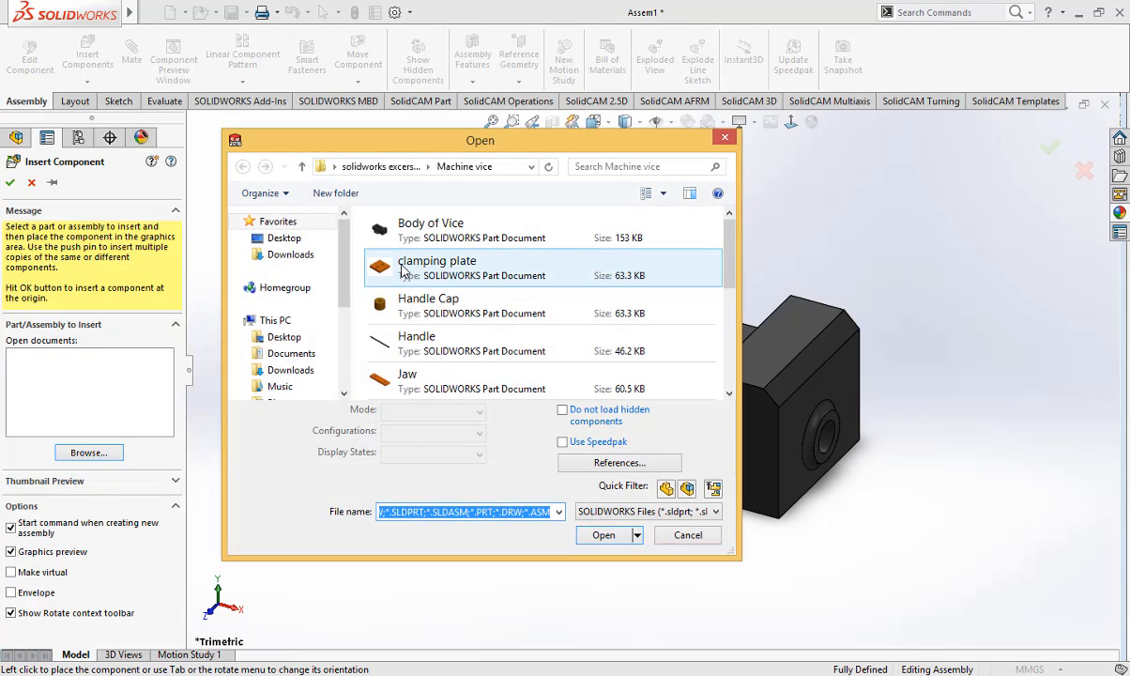
pyautogui.click(413, 266)
pyautogui.hotkey('ctrl', 'a')
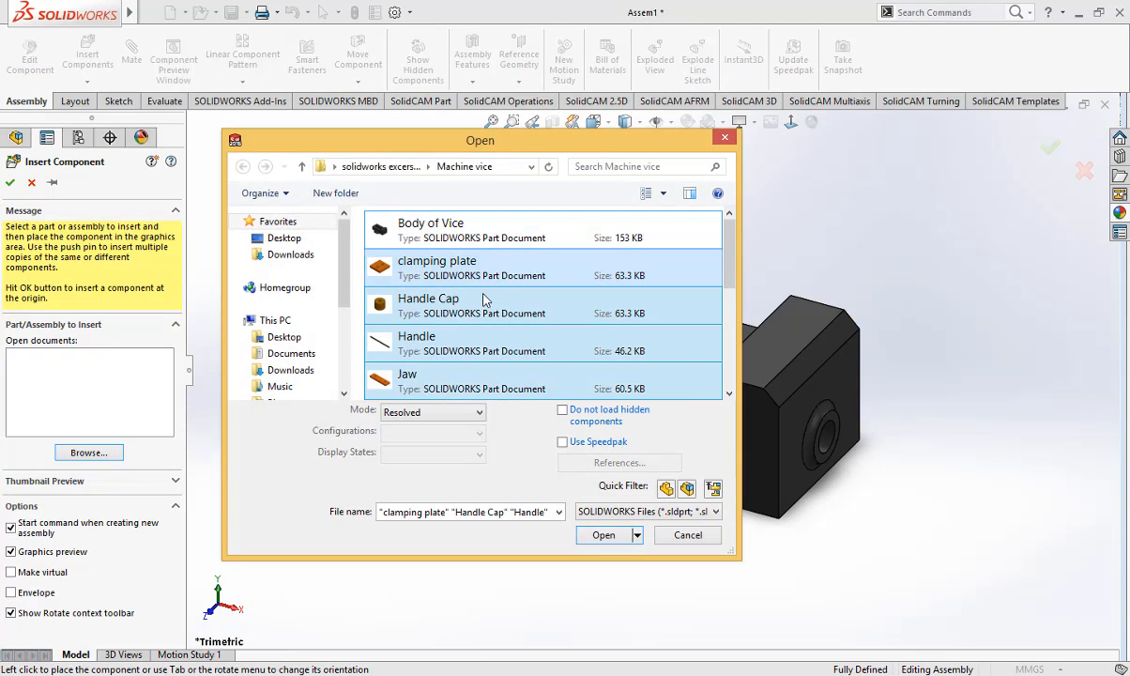
pyautogui.click(601, 535)
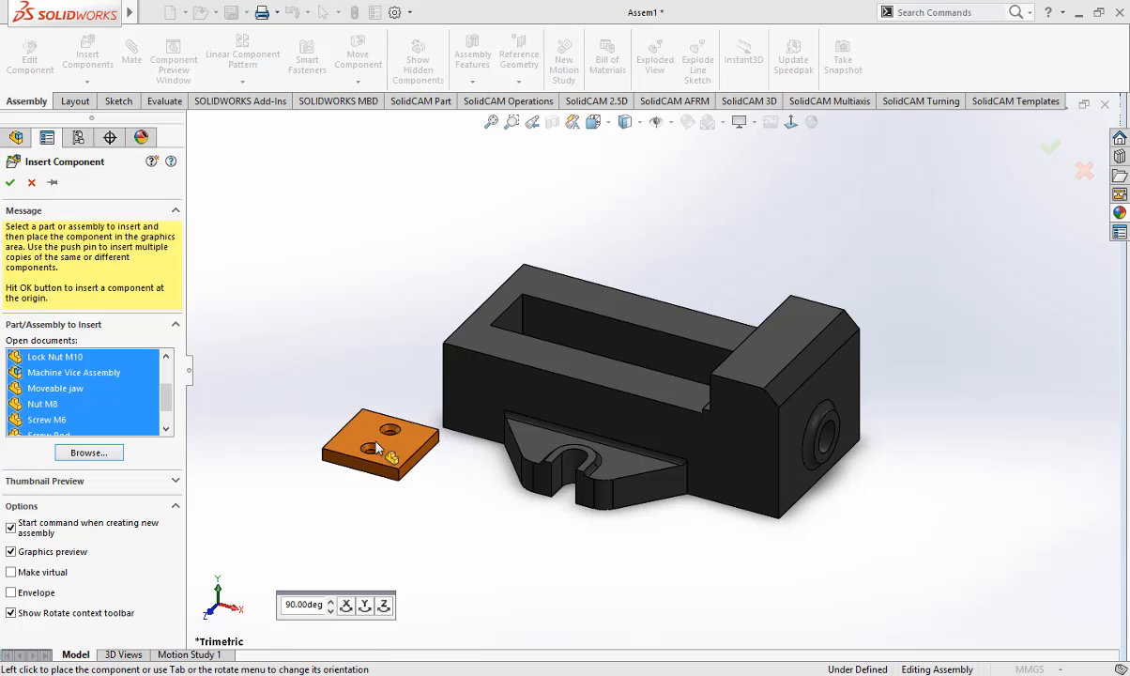
pyautogui.click(125, 372)
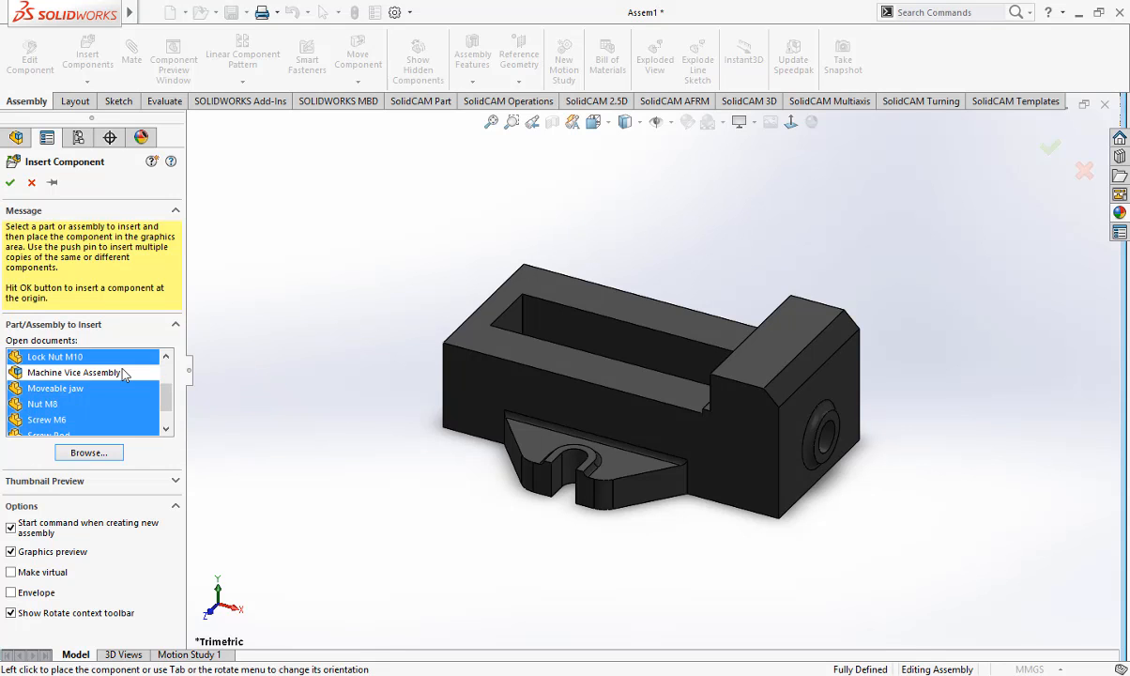
pyautogui.click(140, 373)
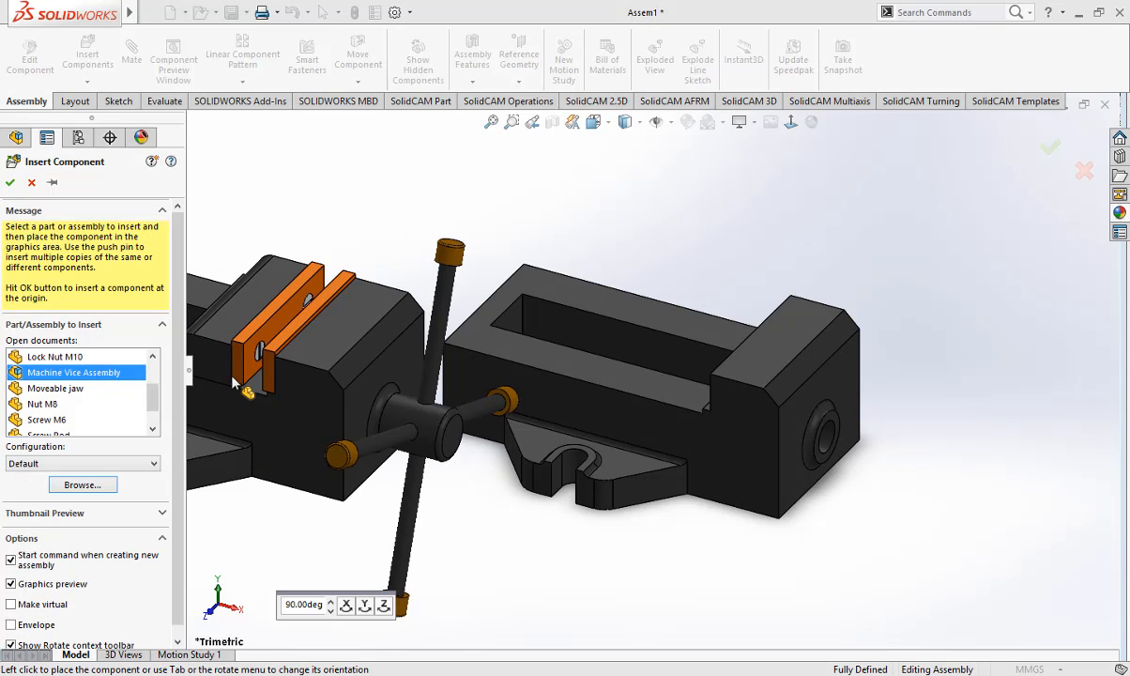
pyautogui.click(106, 375)
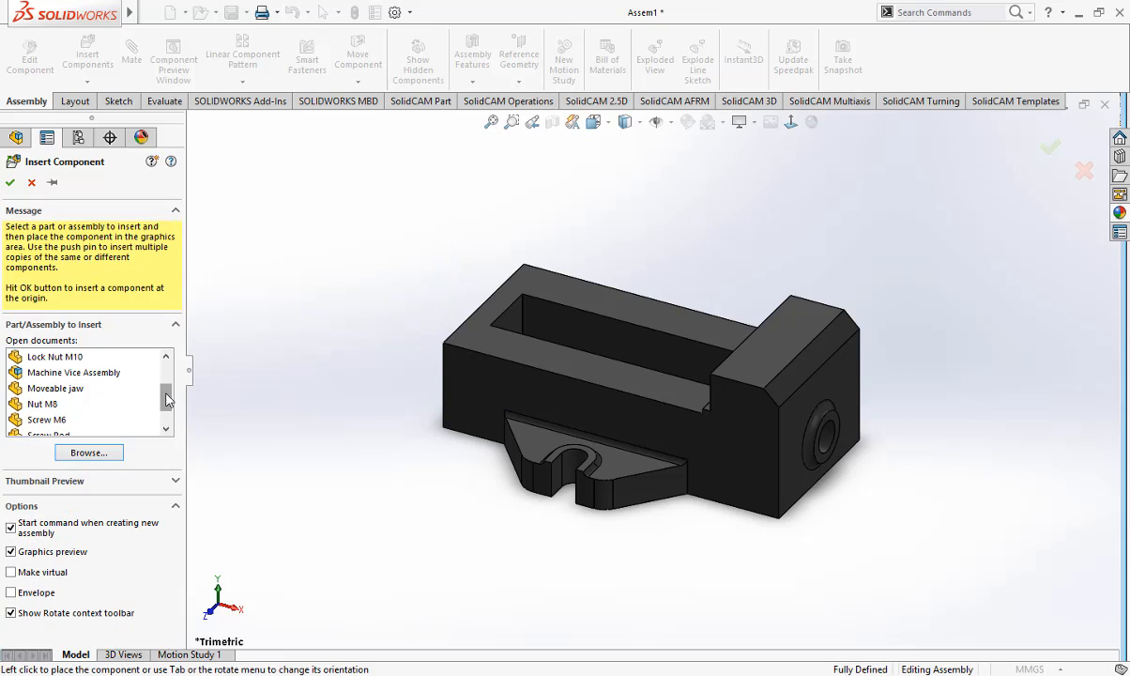
pyautogui.moveTo(167, 400); pyautogui.dragTo(145, 389)
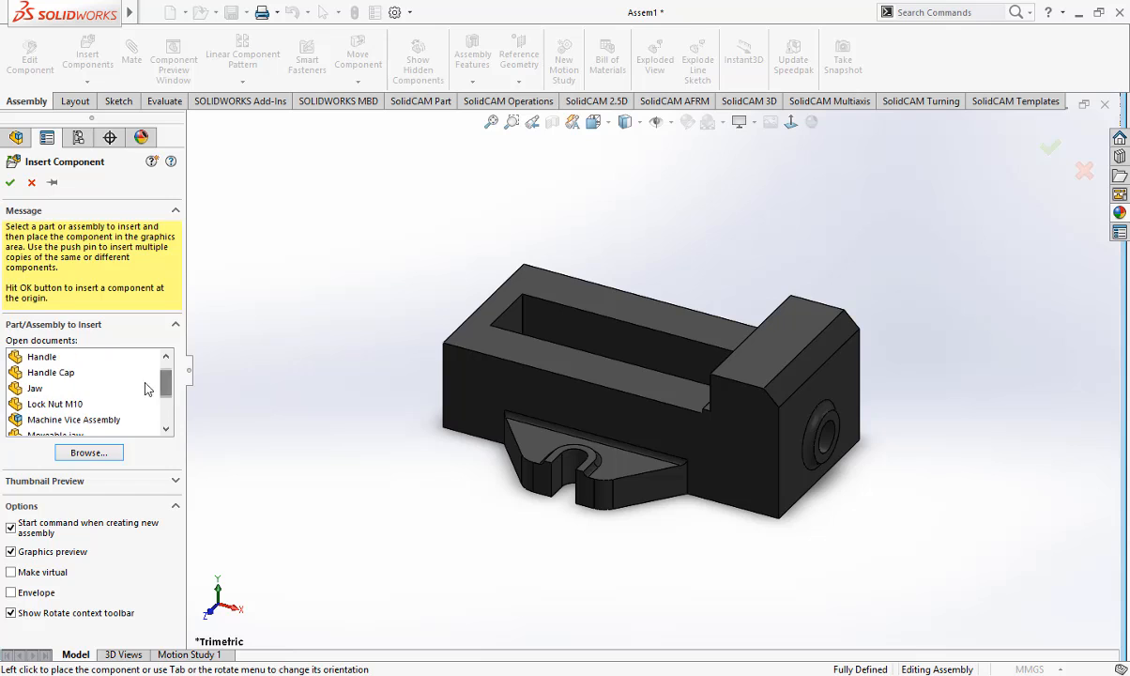
pyautogui.click(115, 423)
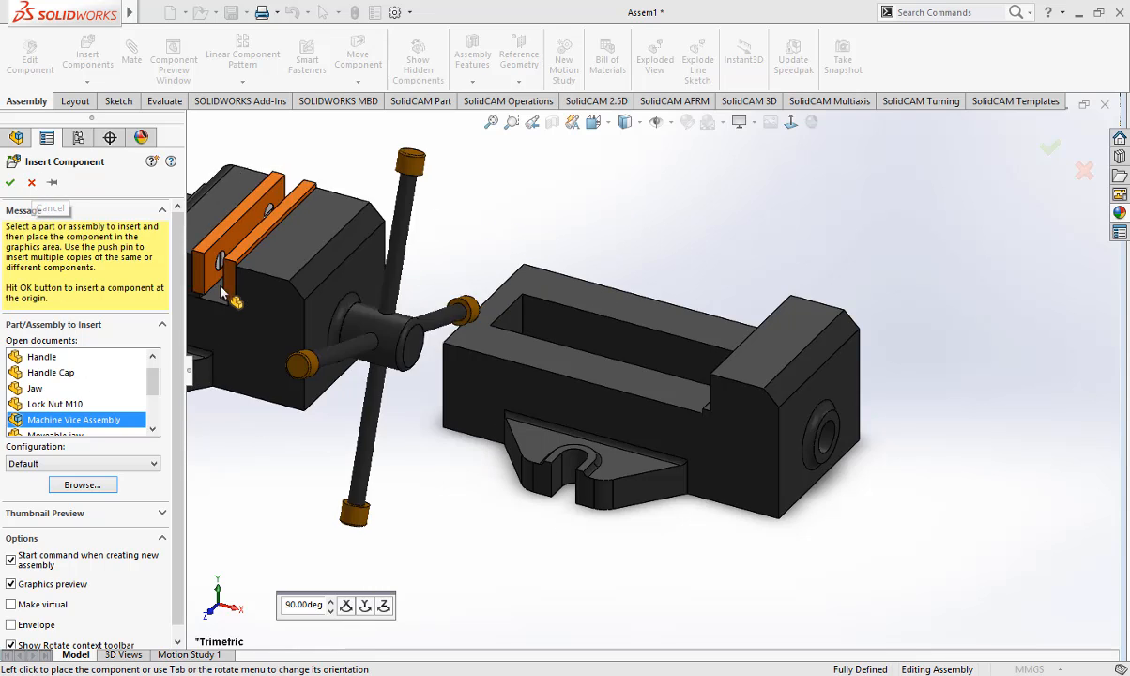
pyautogui.click(75, 421)
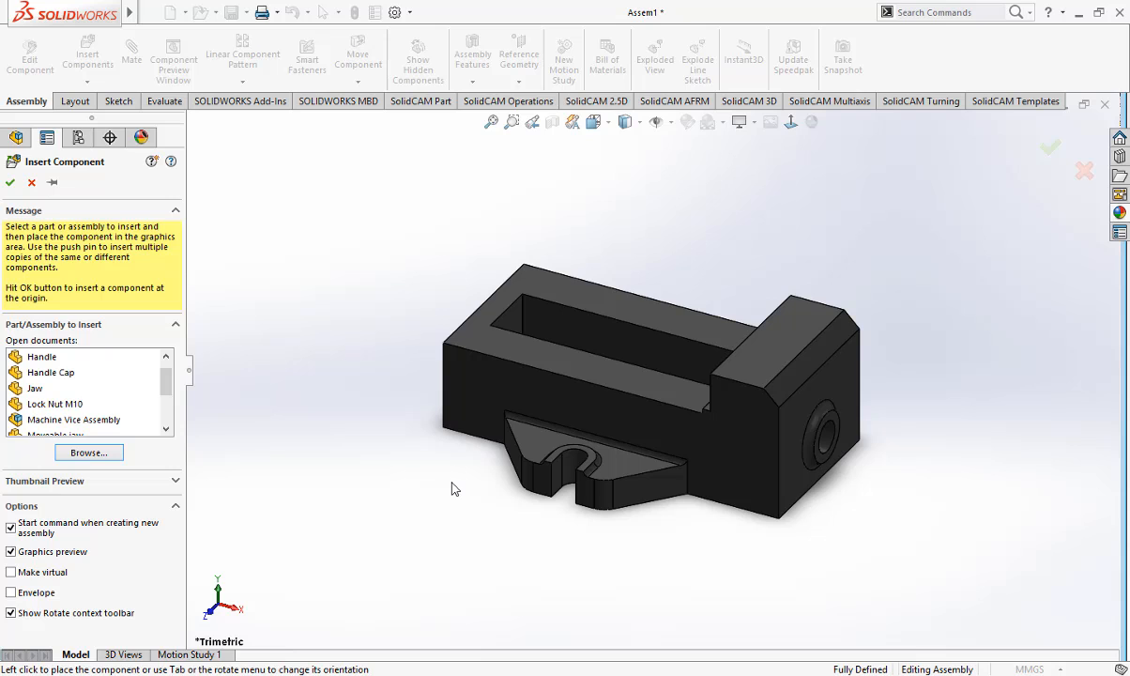
# Step: In the front view, select all loaded parts from clamping plate through Washer for insertion, leaving out Machine Vice Assembly
pyautogui.hotkey('ctrl', '1')
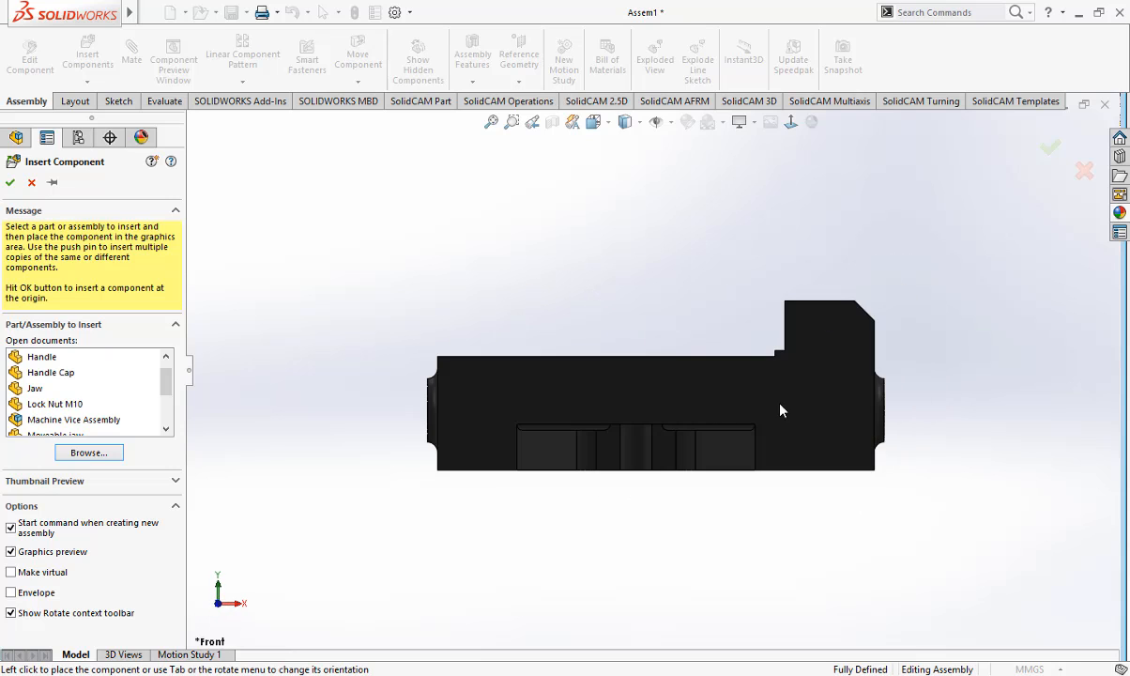
pyautogui.scroll(3, 612, 449)
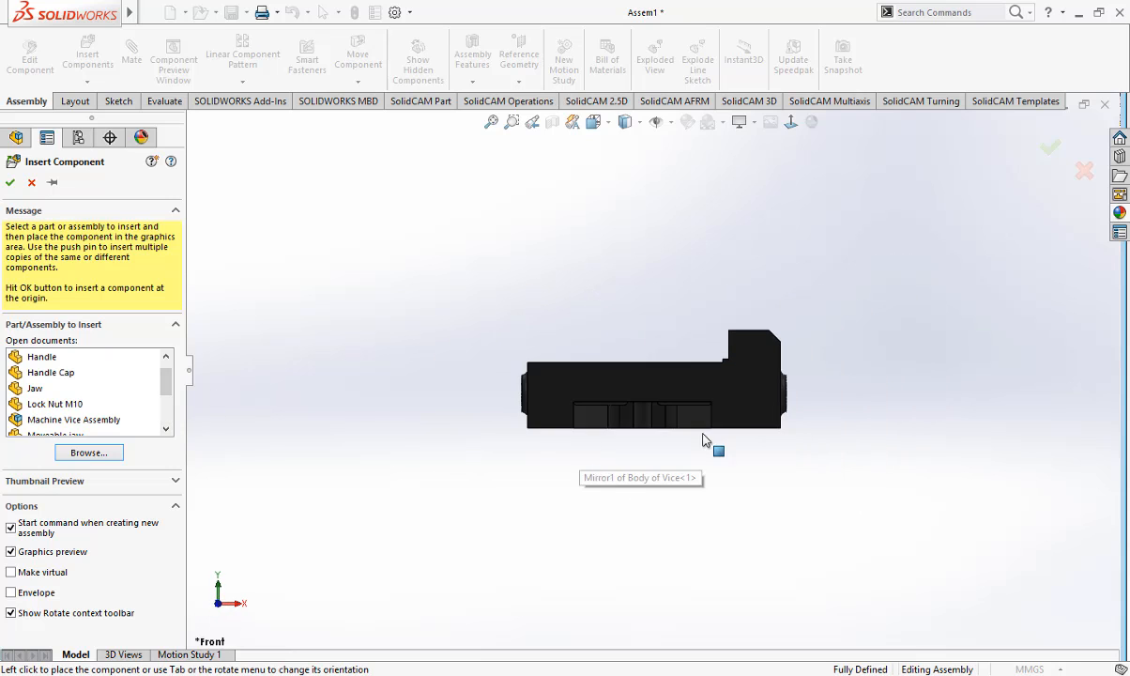
pyautogui.scroll(-3, 884, 370)
pyautogui.scroll(4, 419, 379)
pyautogui.scroll(-3, 714, 394)
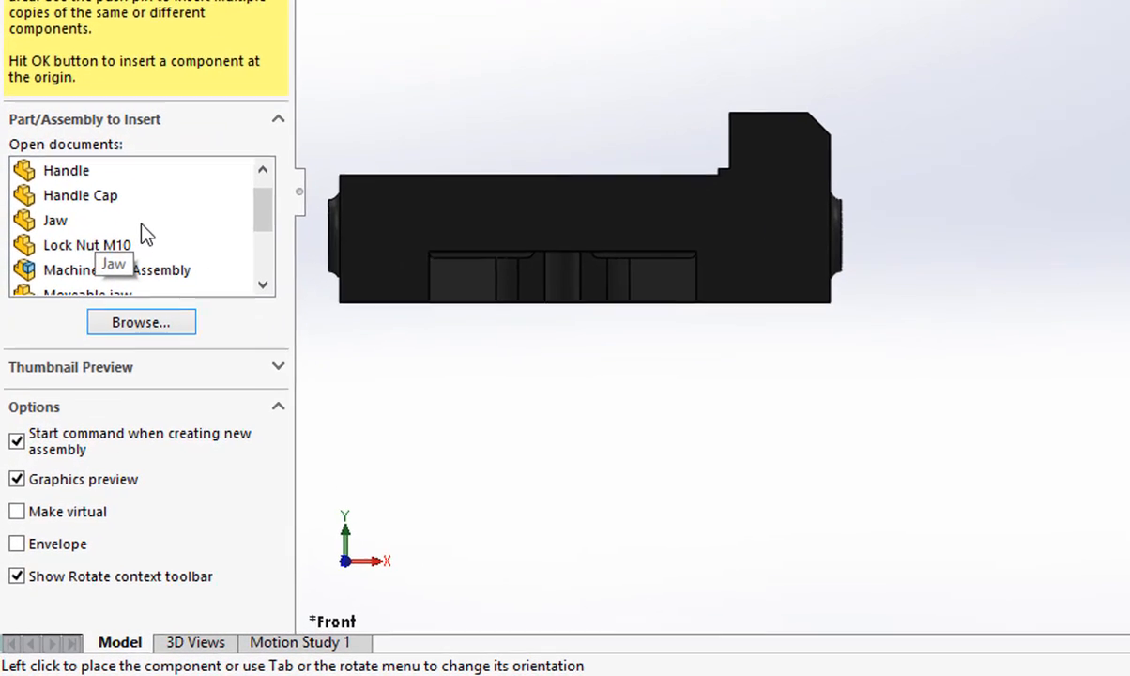
pyautogui.click(84, 172)
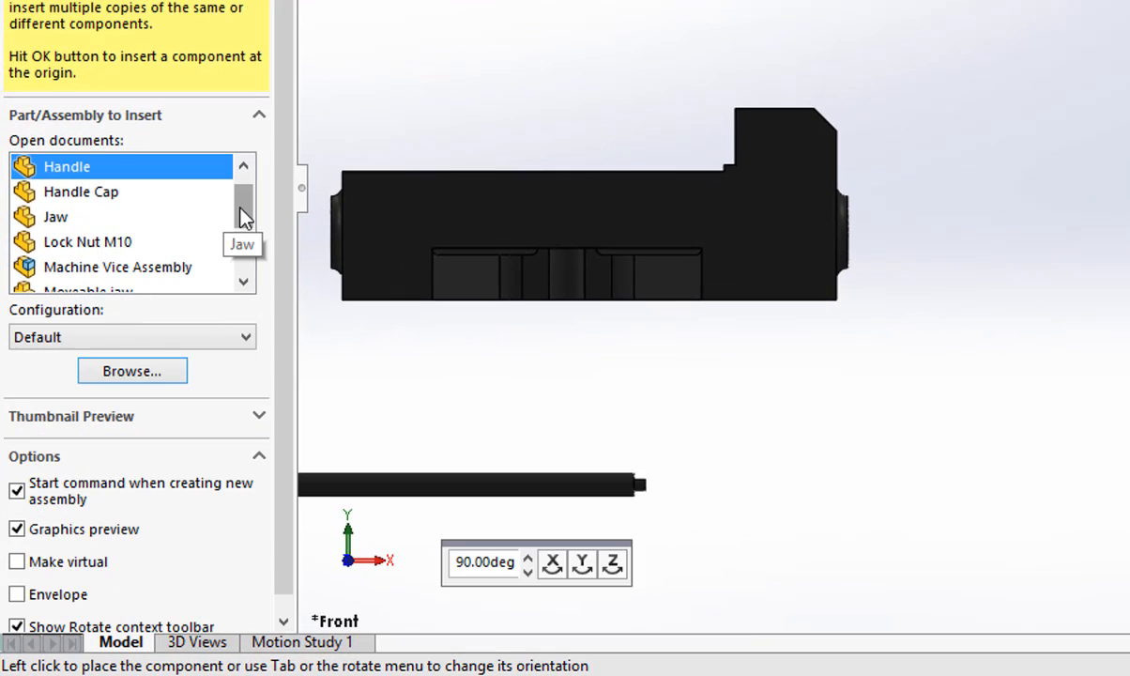
pyautogui.scroll(1, 245, 209)
pyautogui.click(142, 172)
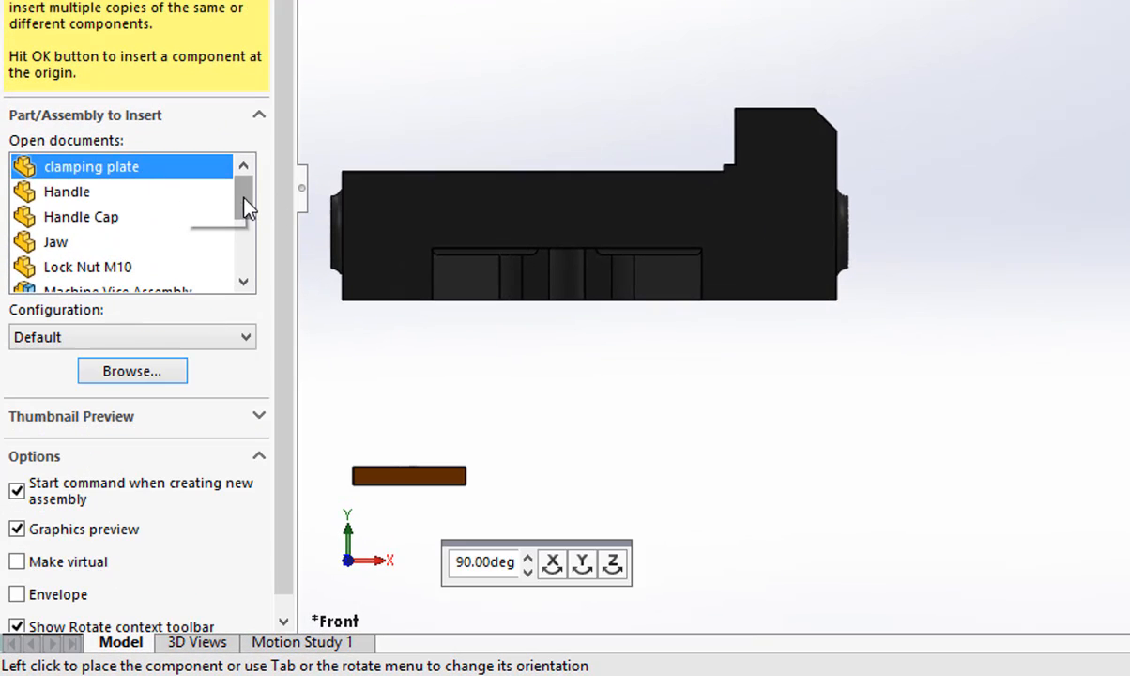
pyautogui.moveTo(242, 207); pyautogui.dragTo(251, 242)
pyautogui.keyDown('shift'); pyautogui.click(91, 270); pyautogui.keyUp('shift')
pyautogui.keyDown('ctrl'); pyautogui.click(150, 217); pyautogui.keyUp('ctrl')
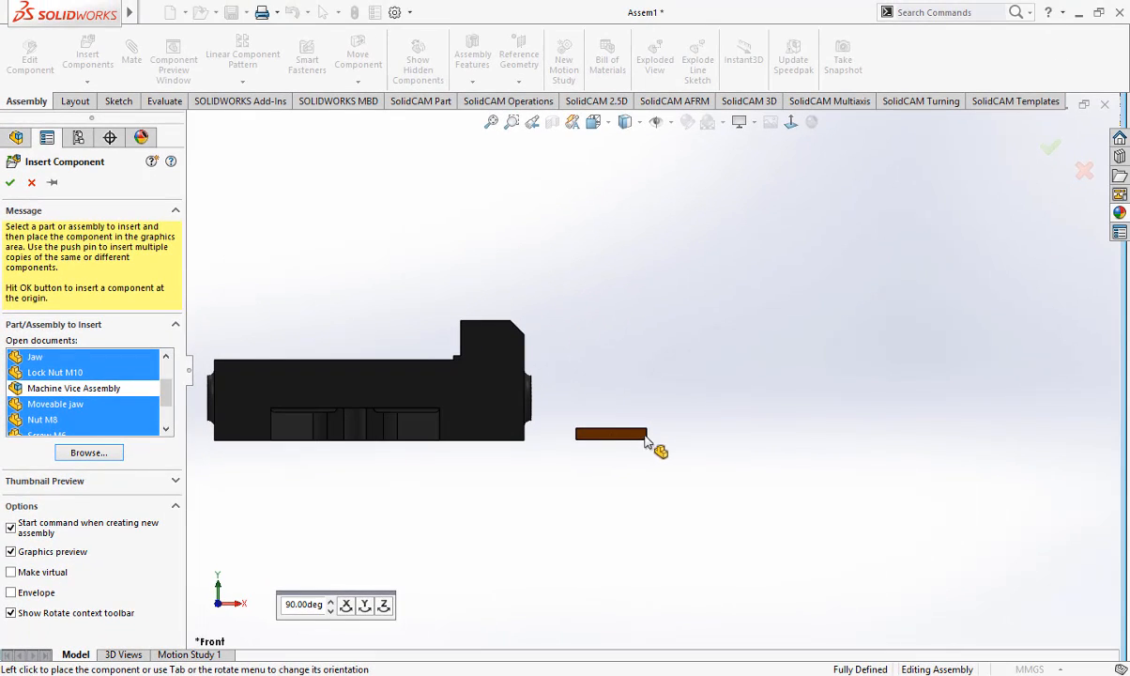
# Step: Place the clamping plate, Handle, Handle Cap, Jaw, Lock Nut M10 and Moveable jaw in free space beside the vice body
pyautogui.click(646, 441)
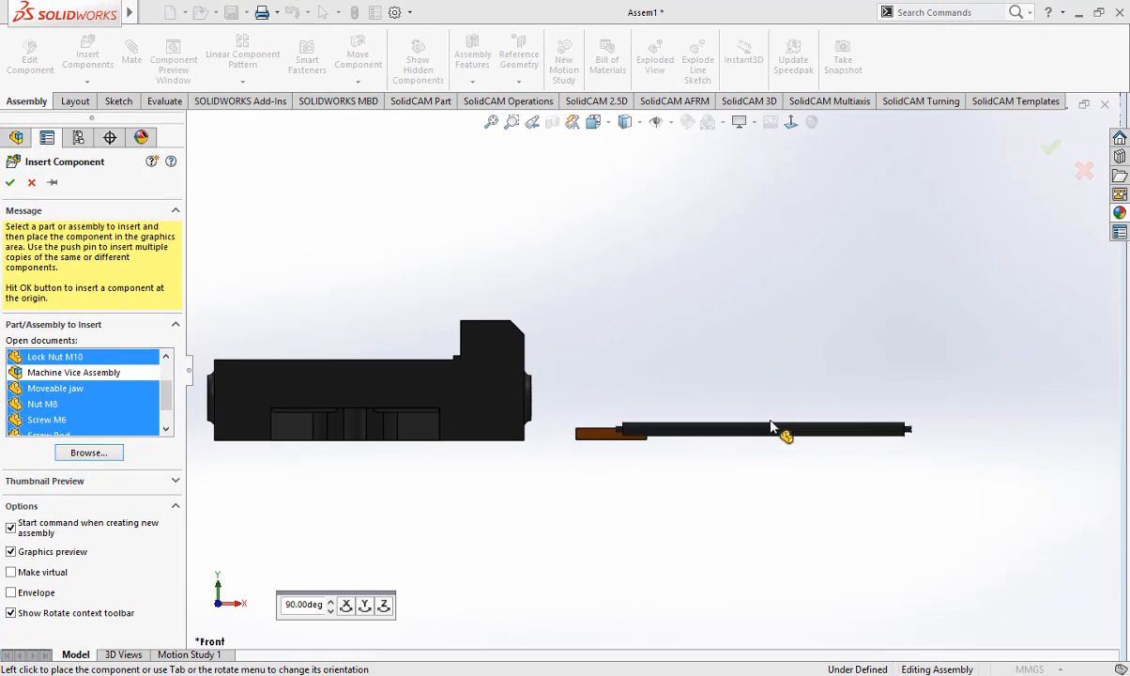
pyautogui.click(718, 411)
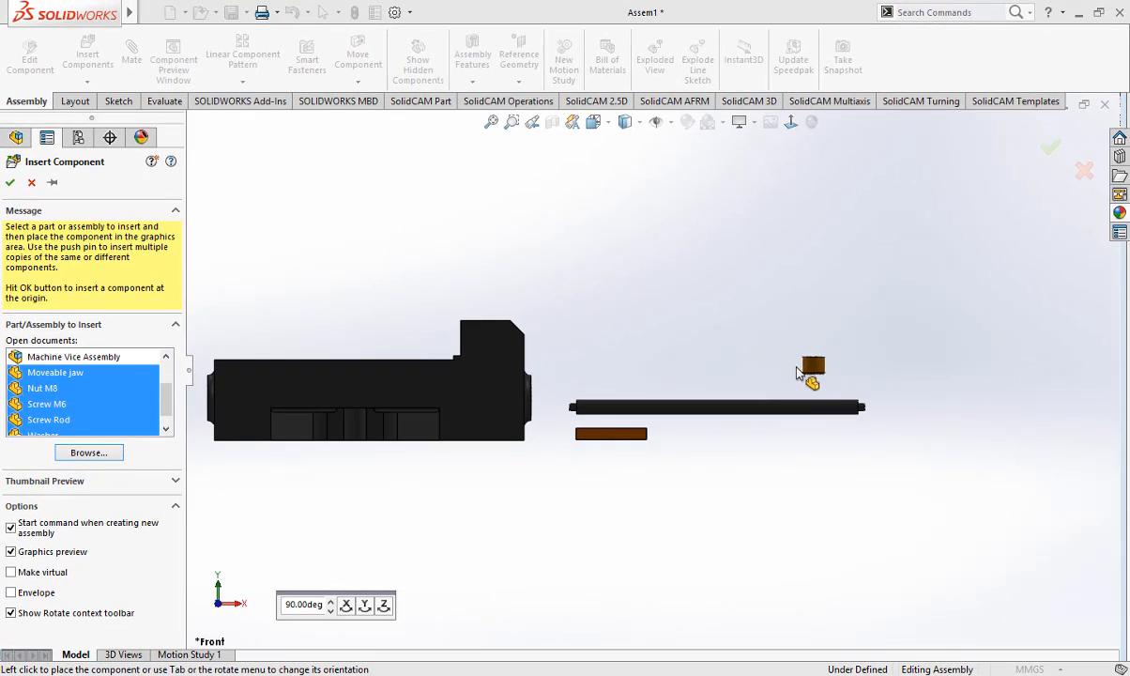
pyautogui.click(815, 367)
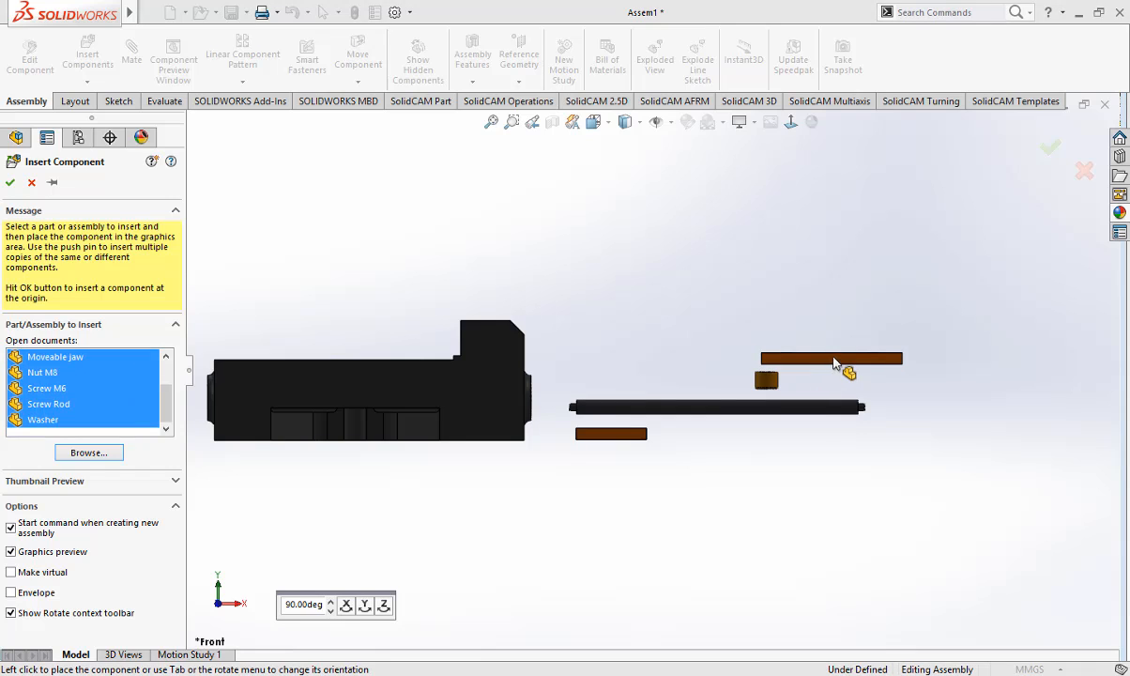
pyautogui.click(869, 353)
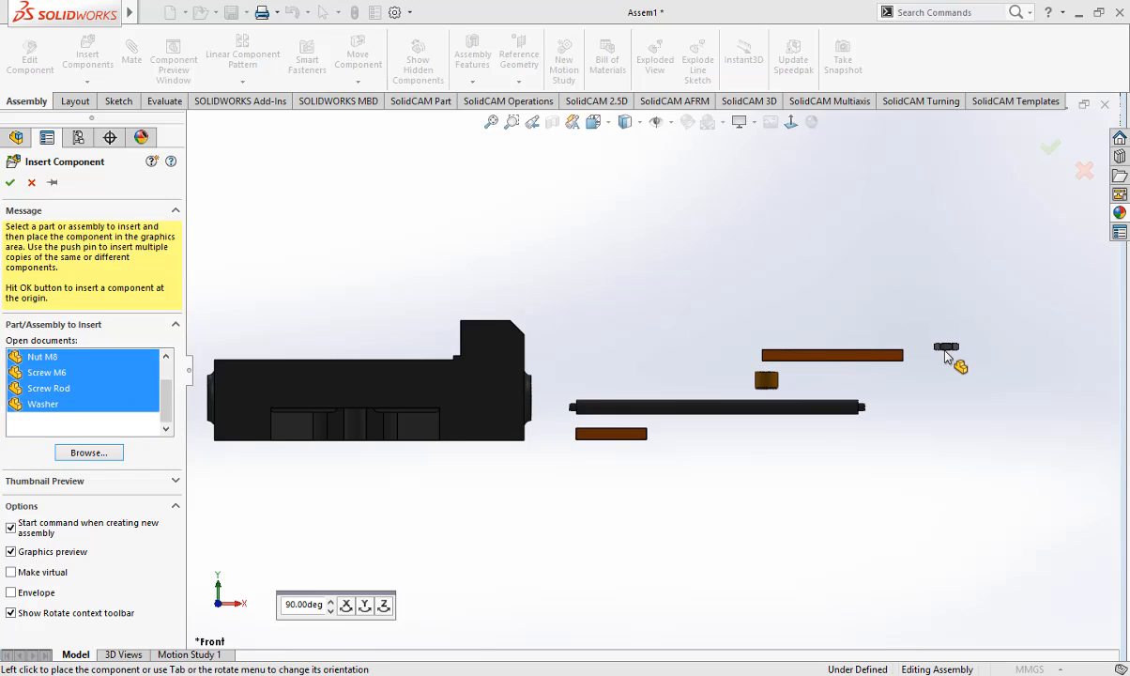
pyautogui.click(948, 372)
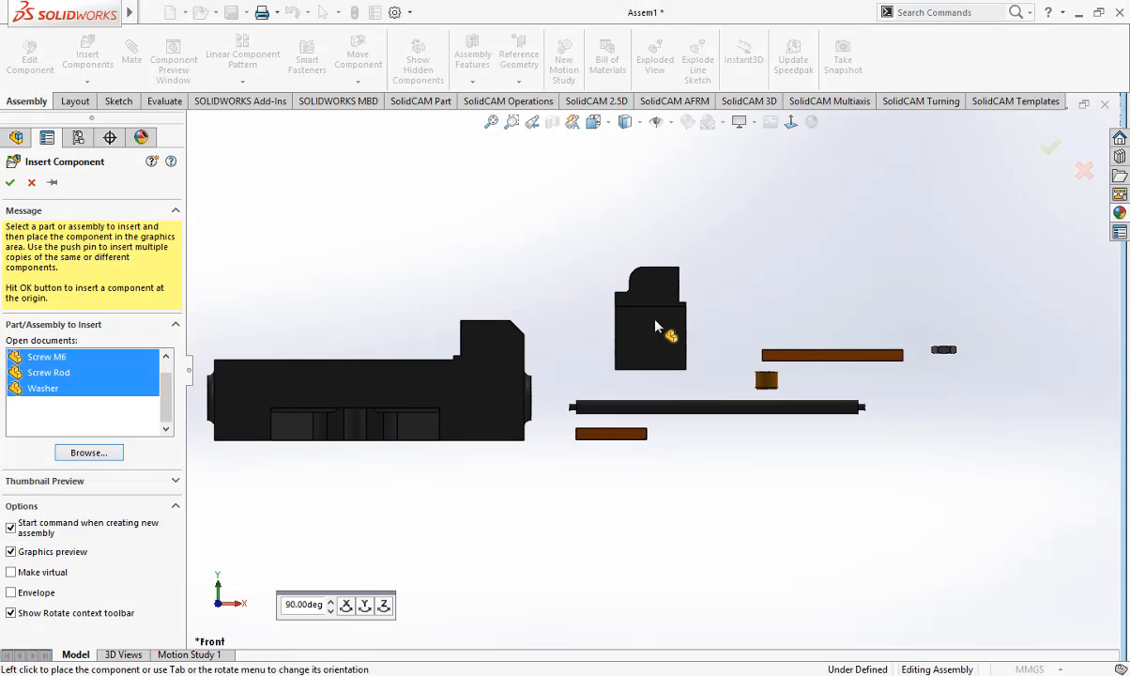
pyautogui.click(628, 333)
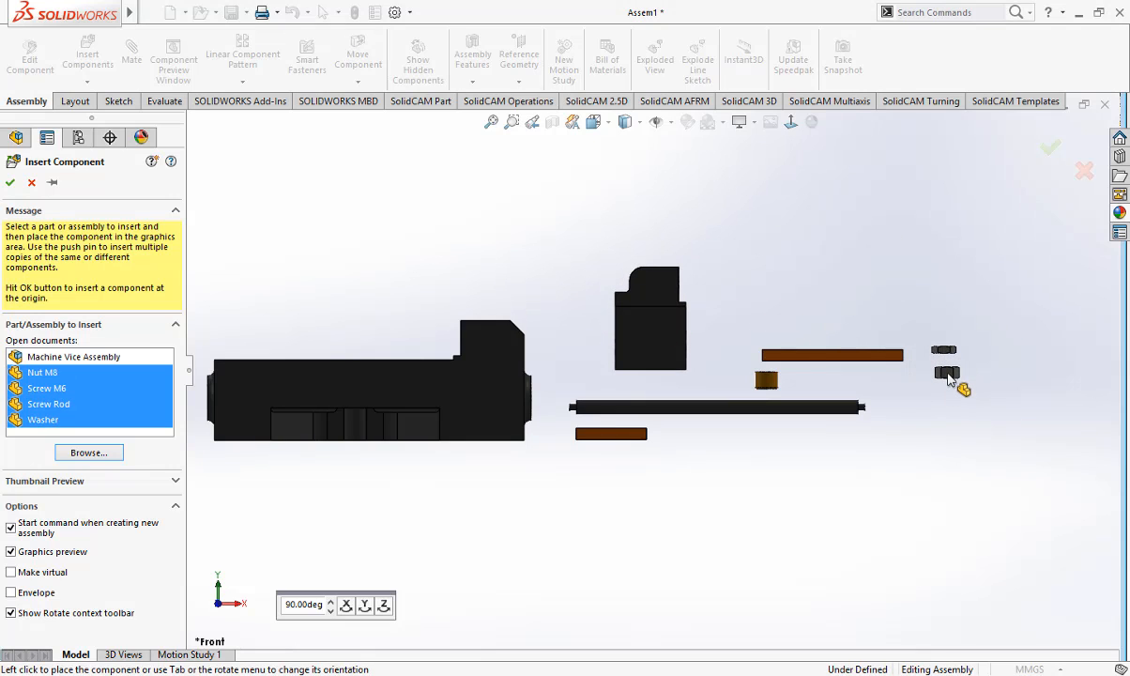
# Step: Place the Nut M8, Screw M6, Screw Rod and Washer in free space near the other loose parts
pyautogui.click(883, 374)
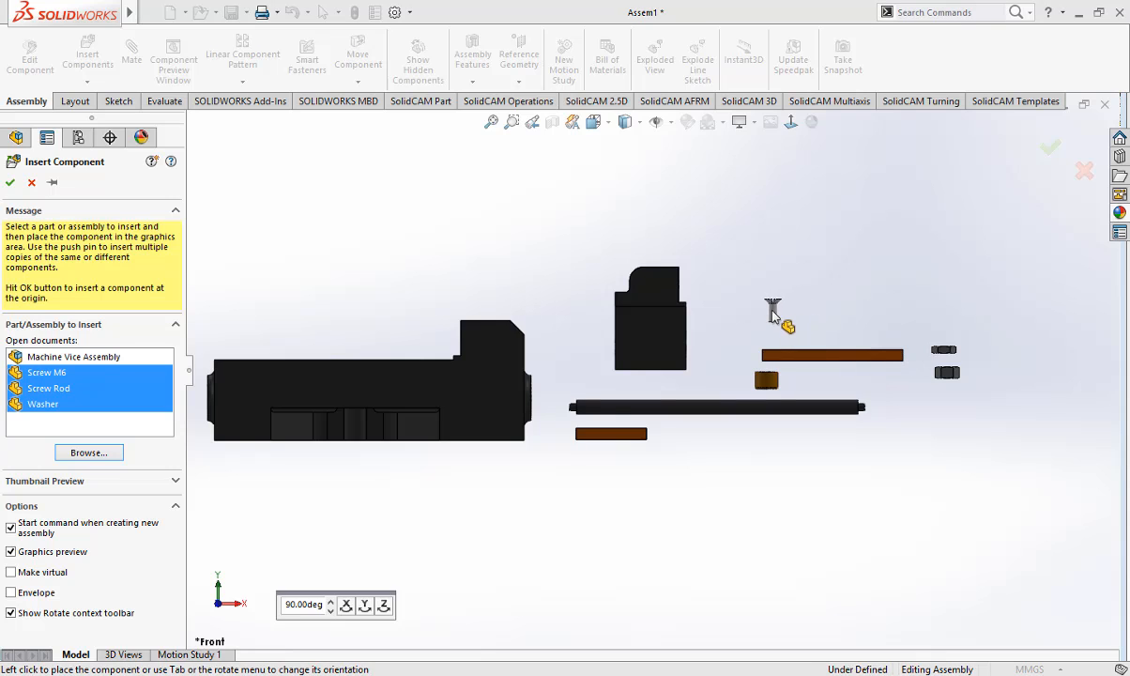
pyautogui.click(772, 310)
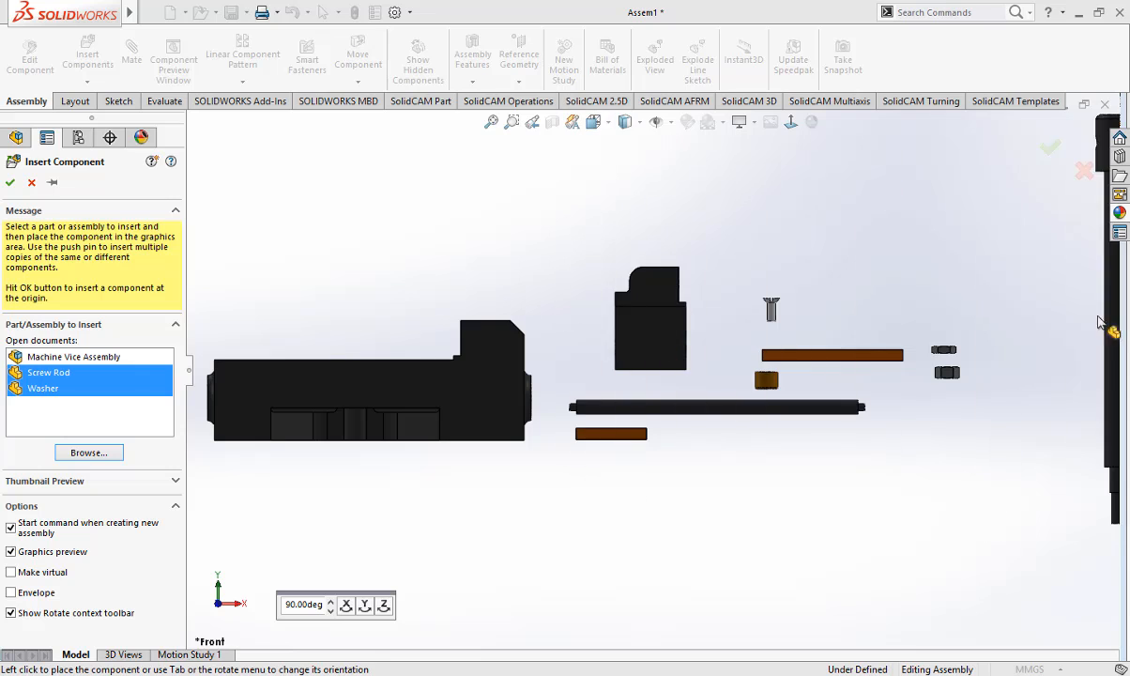
pyautogui.click(1001, 260)
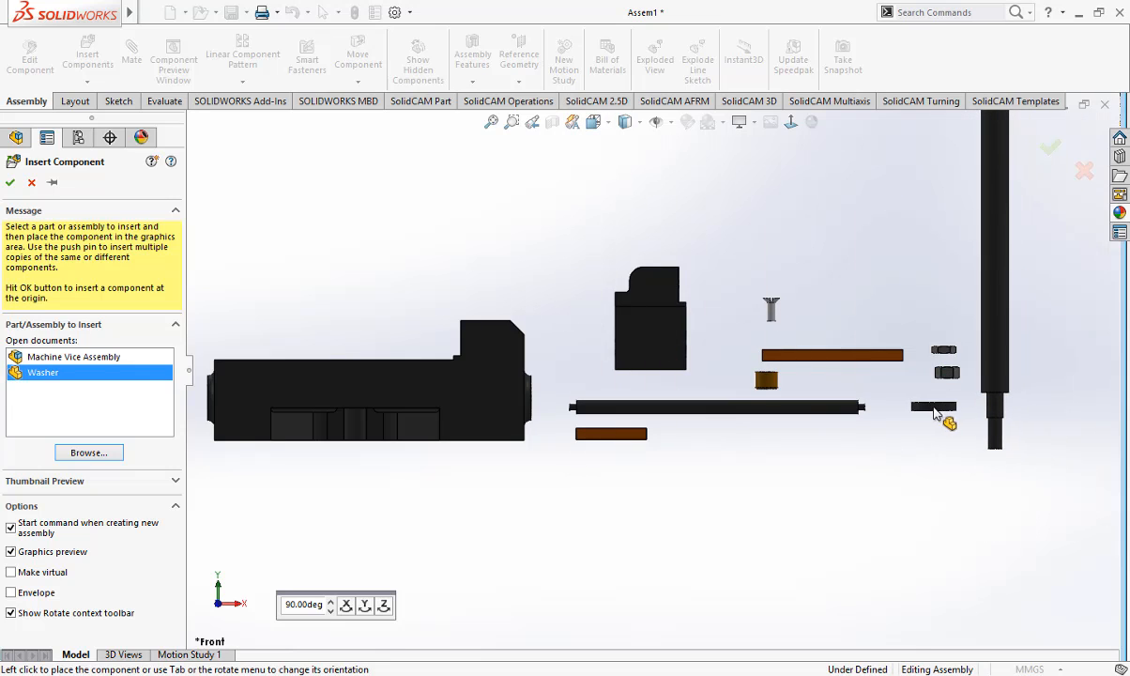
pyautogui.click(937, 413)
# Step: Examine the vice body and all the loose inserted components from several angles
pyautogui.press('f')
pyautogui.moveTo(793, 475); pyautogui.dragTo(791, 524, button='middle')
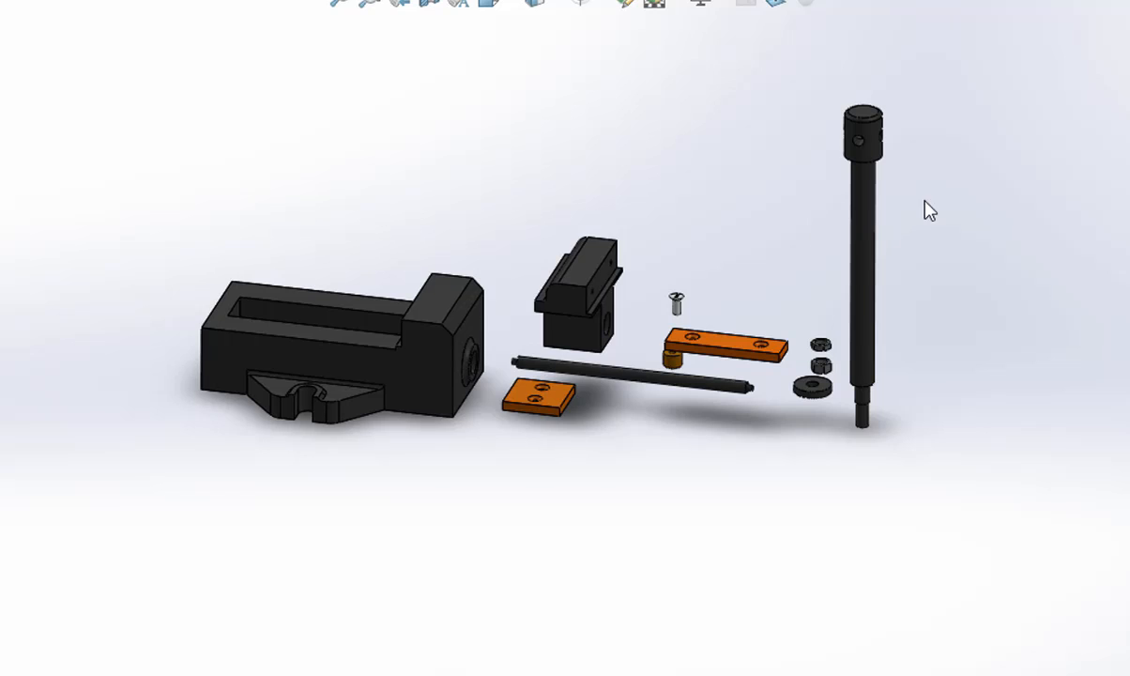
pyautogui.scroll(-3, 601, 324)
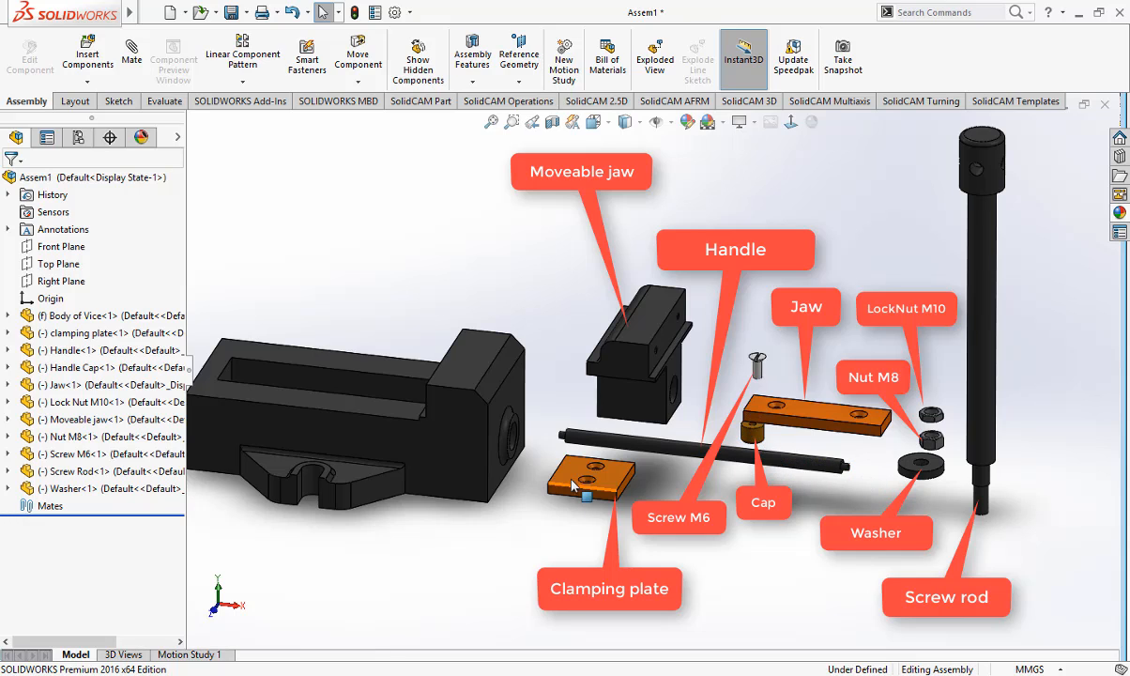
pyautogui.scroll(1, 696, 520)
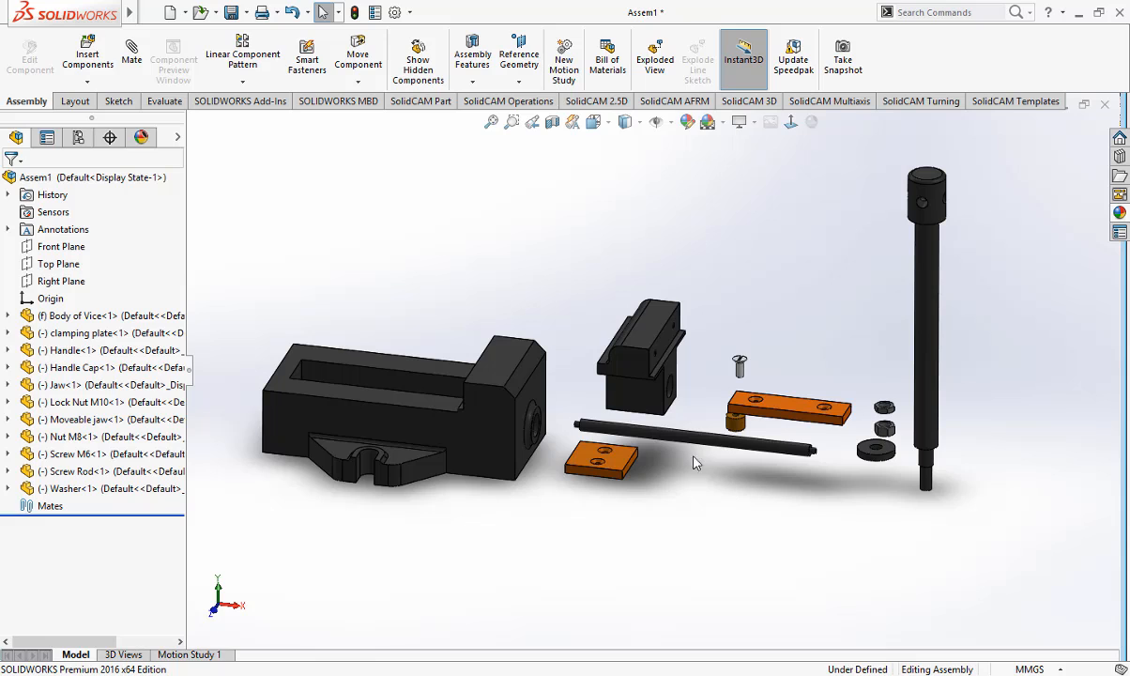
pyautogui.moveTo(983, 344); pyautogui.dragTo(789, 402, button='middle')
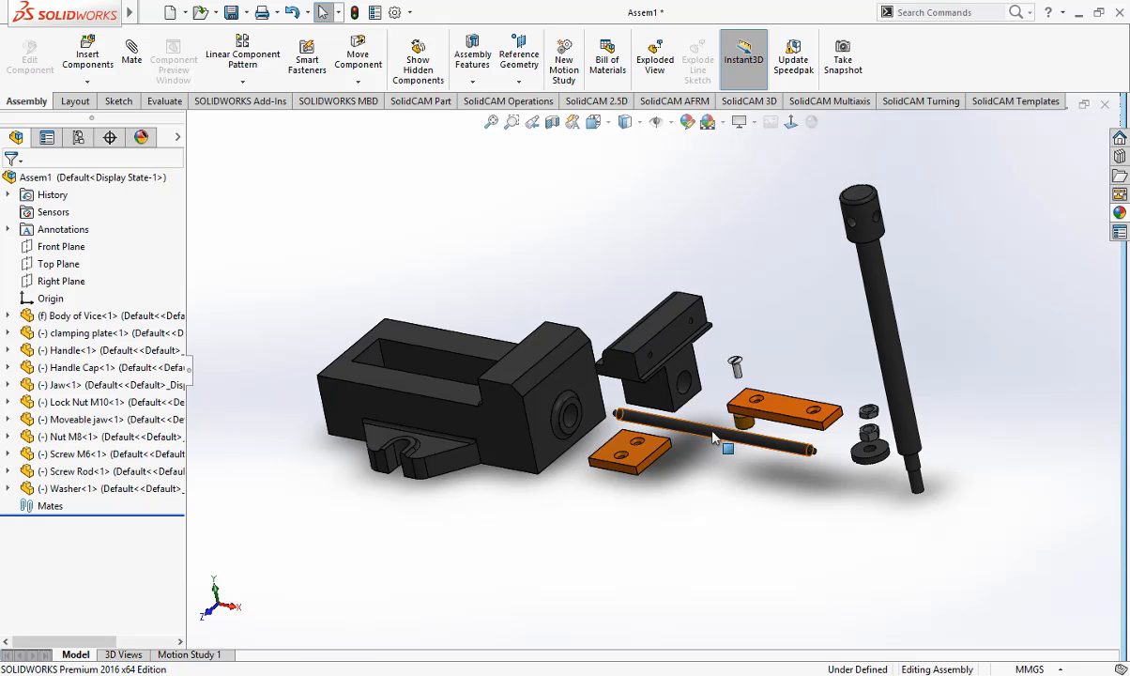
pyautogui.moveTo(740, 470); pyautogui.dragTo(768, 434, button='middle')
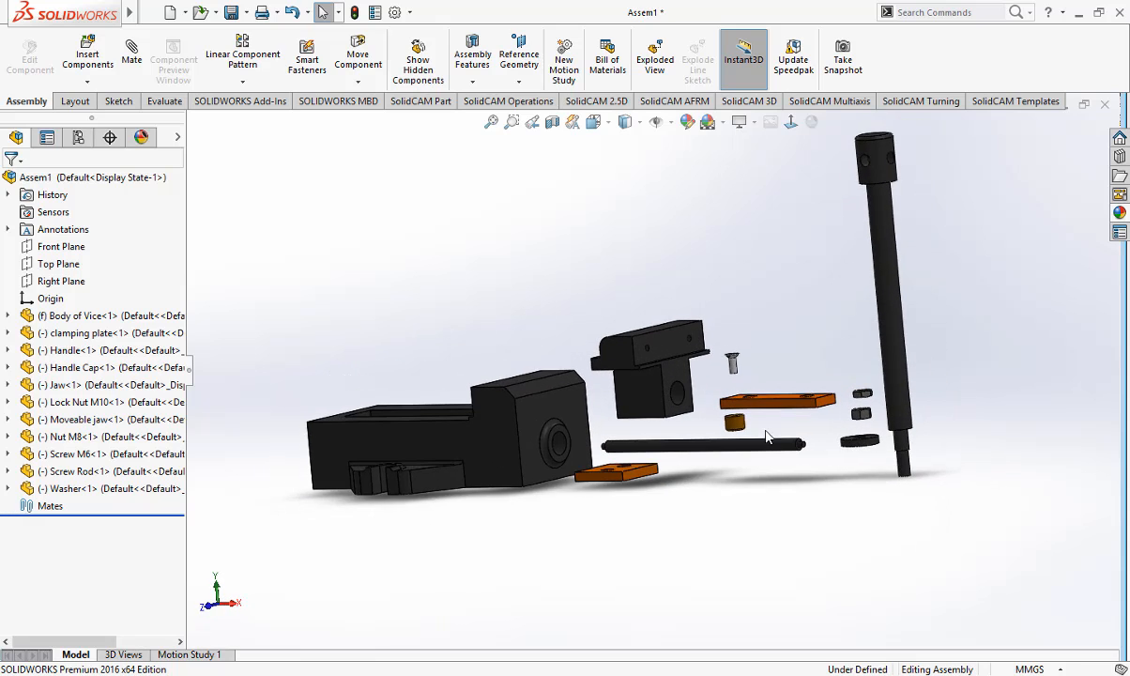
pyautogui.scroll(-2, 758, 446)
pyautogui.scroll(2, 716, 473)
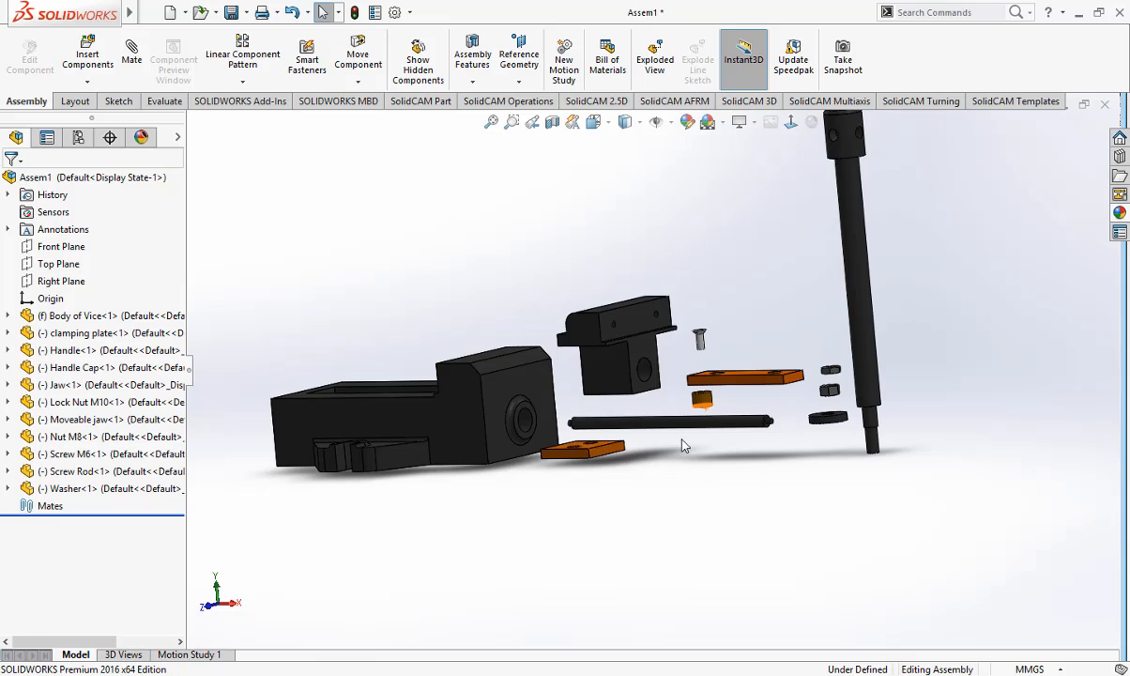
pyautogui.moveTo(719, 449); pyautogui.dragTo(725, 477, button='middle')
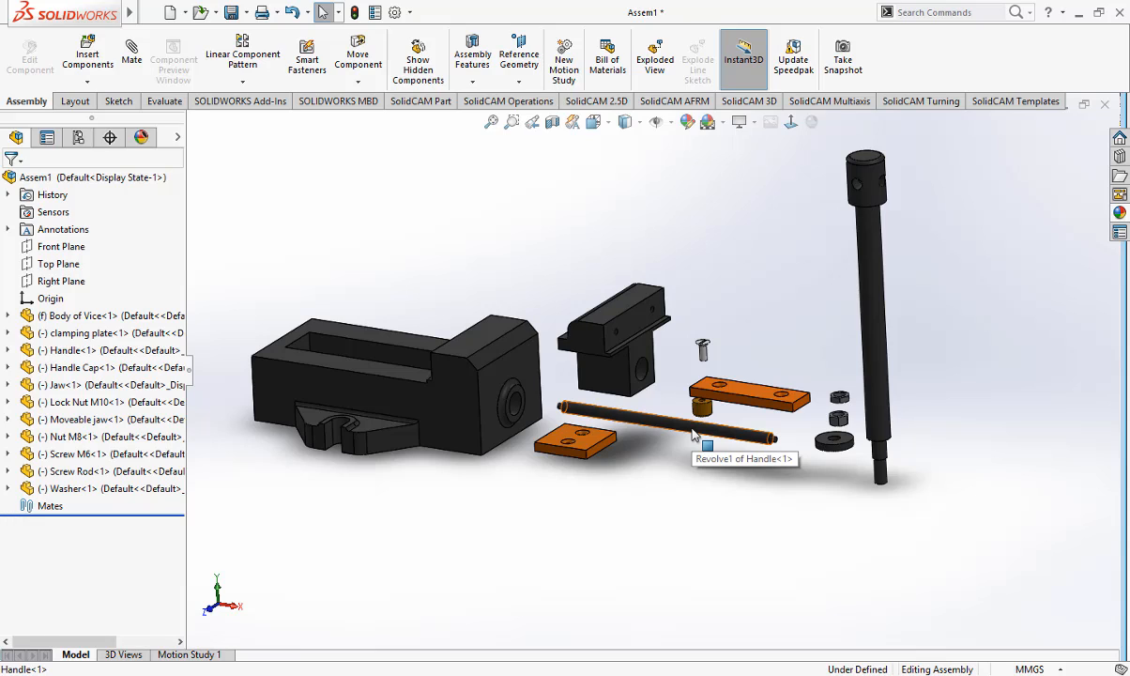
# Step: Create a second instance of the Handle in free space in front of the original
pyautogui.keyDown('ctrl'); pyautogui.moveTo(693, 434); pyautogui.dragTo(755, 503); pyautogui.keyUp('ctrl')
pyautogui.moveTo(755, 503); pyautogui.dragTo(778, 513, button='middle')
pyautogui.scroll(3, 751, 424)
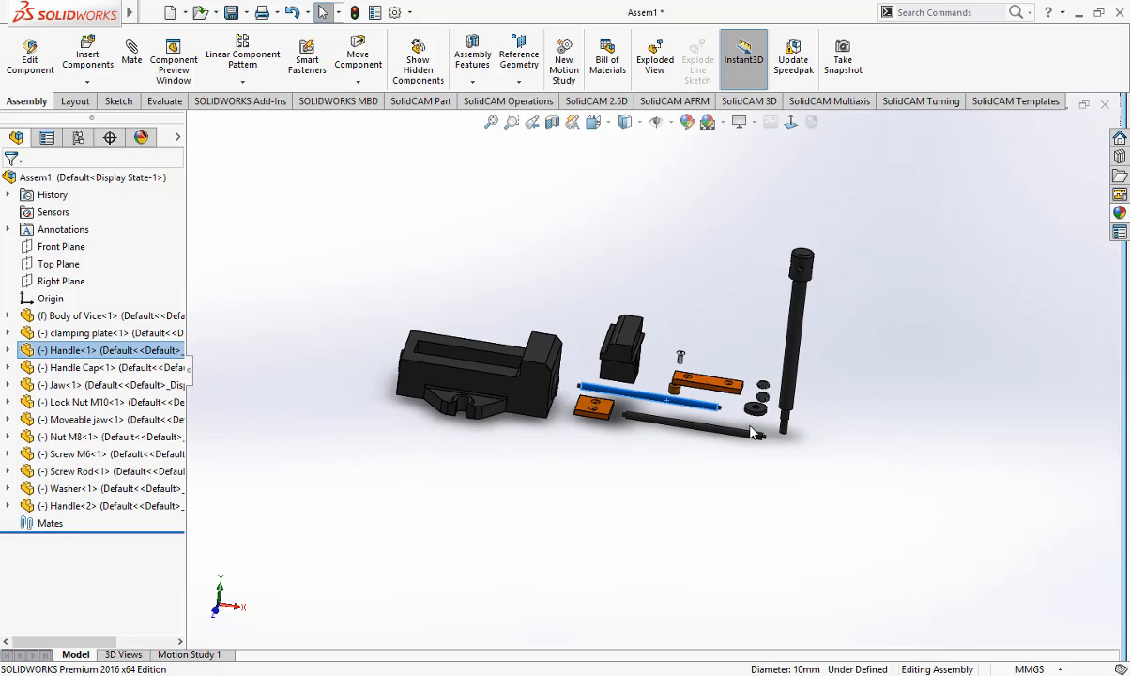
# Step: Examine the screw holes in the moveable jaw and the vice body from the front, the underside and the rear end
pyautogui.hotkey('ctrl', '1')
pyautogui.scroll(-5, 760, 434)
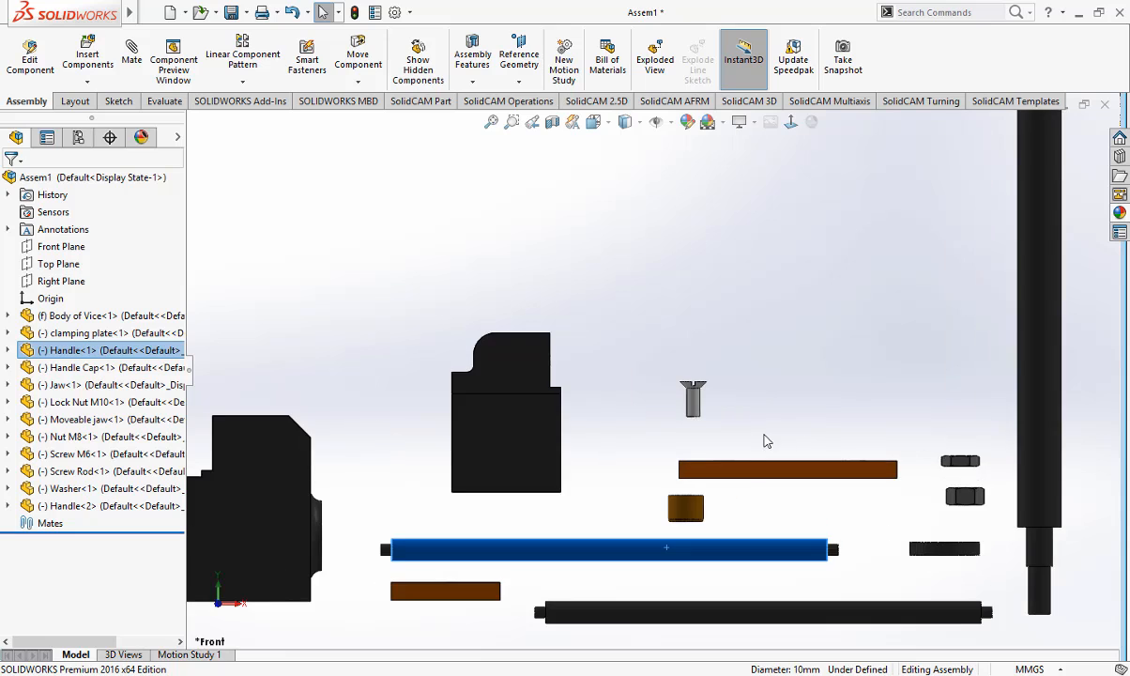
pyautogui.scroll(1, 763, 434)
pyautogui.scroll(-1, 747, 430)
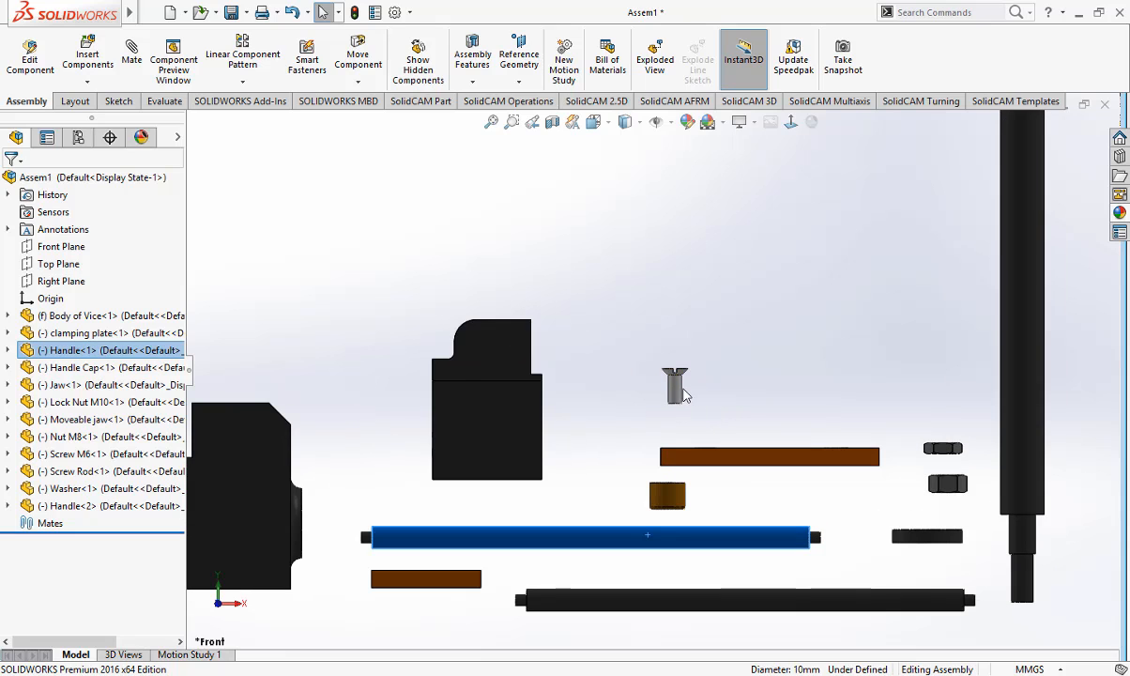
pyautogui.scroll(1, 687, 425)
pyautogui.moveTo(751, 394); pyautogui.dragTo(601, 357, button='middle')
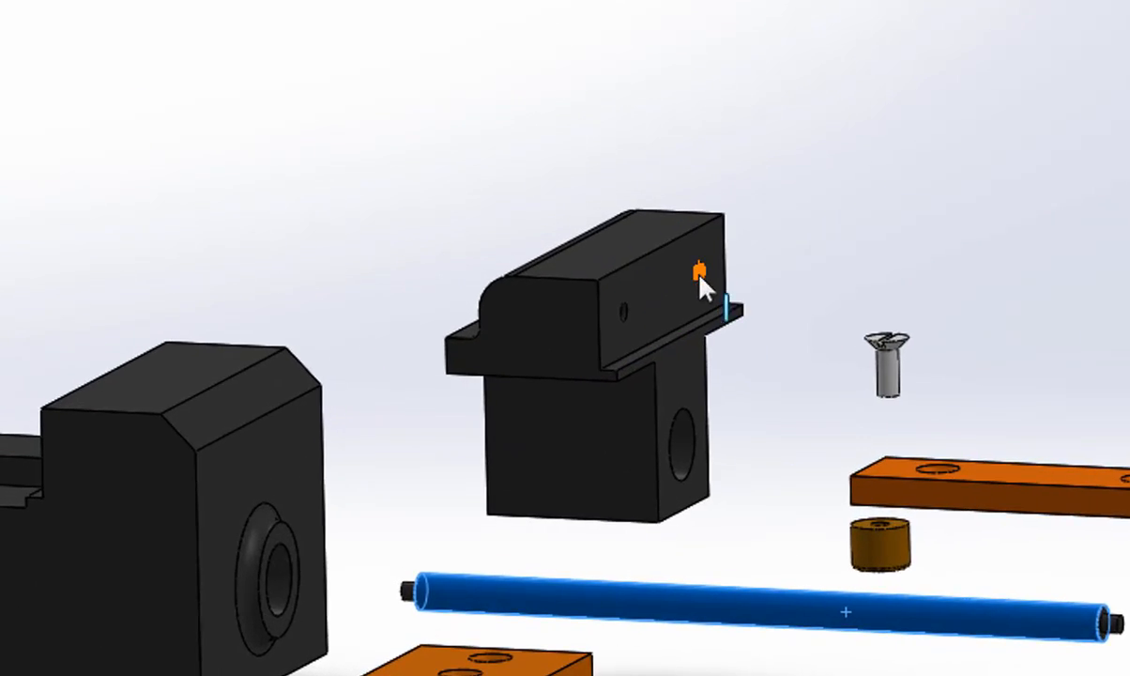
pyautogui.scroll(3, 737, 451)
pyautogui.moveTo(644, 601); pyautogui.dragTo(643, 415, button='middle')
pyautogui.moveTo(713, 422); pyautogui.dragTo(714, 472, button='middle')
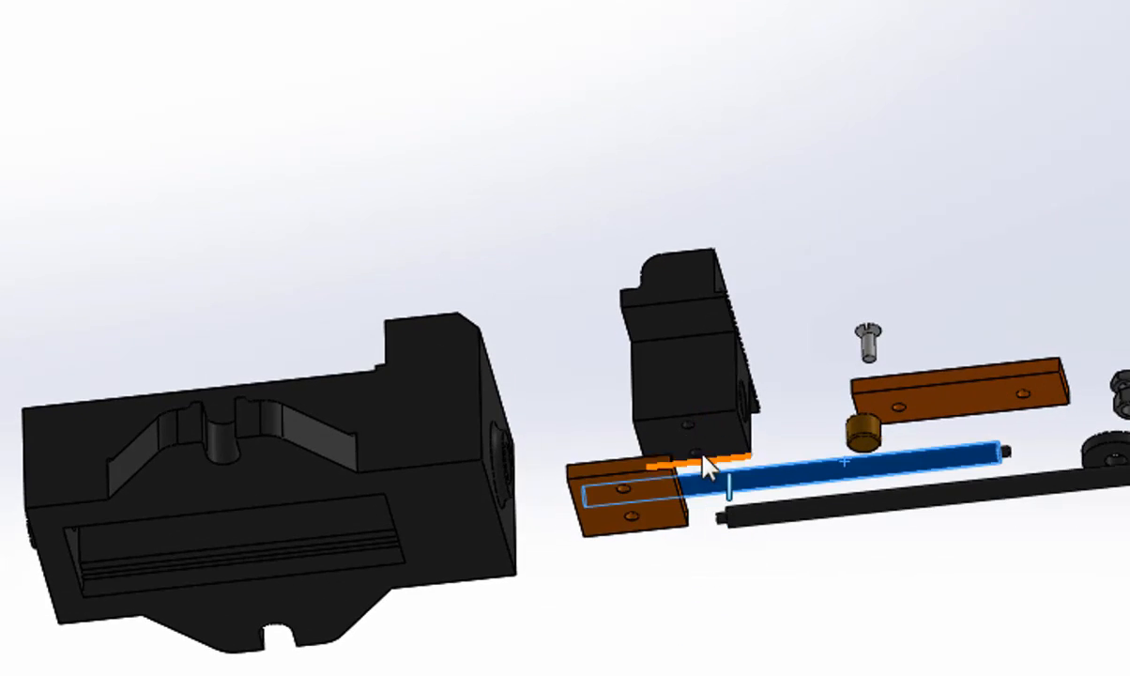
pyautogui.moveTo(631, 555); pyautogui.dragTo(636, 460, button='middle')
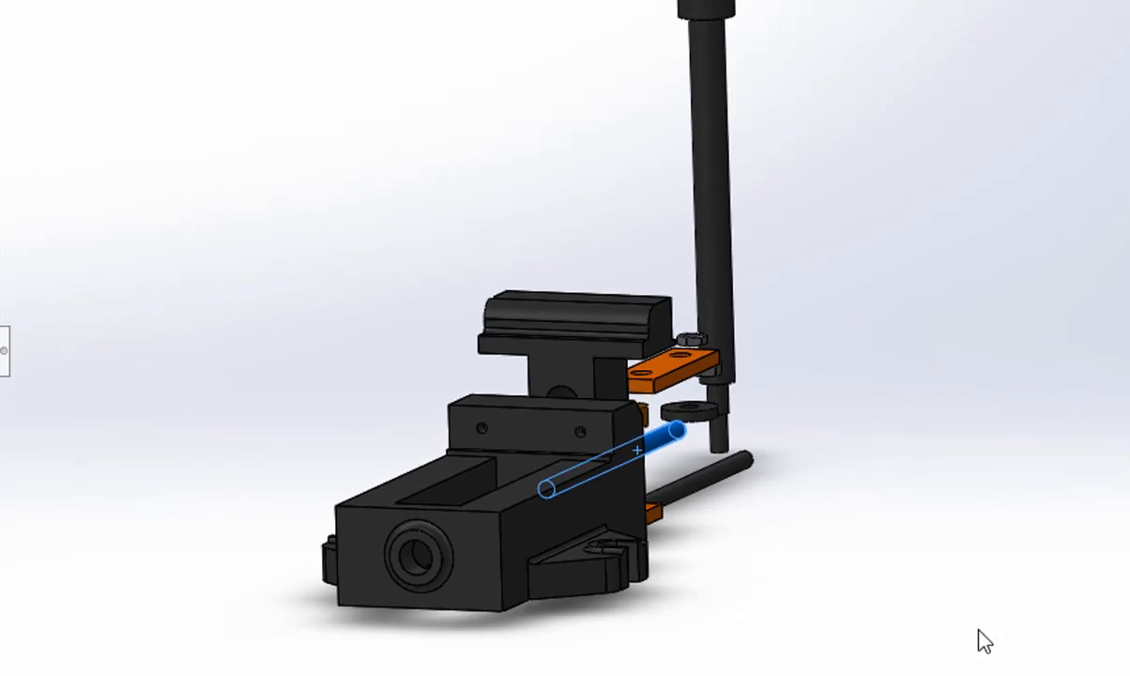
pyautogui.hotkey('ctrl', '1')
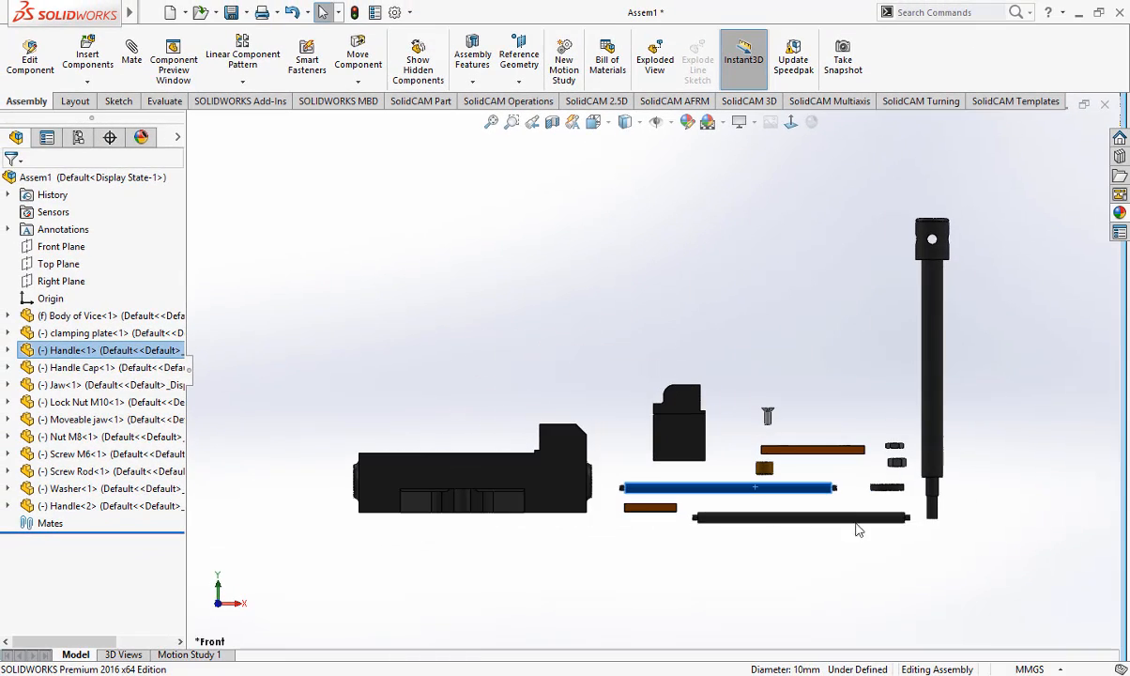
# Step: Create five more instances of the Screw M6 in a row beside the original, in the front view
pyautogui.scroll(-3, 813, 432)
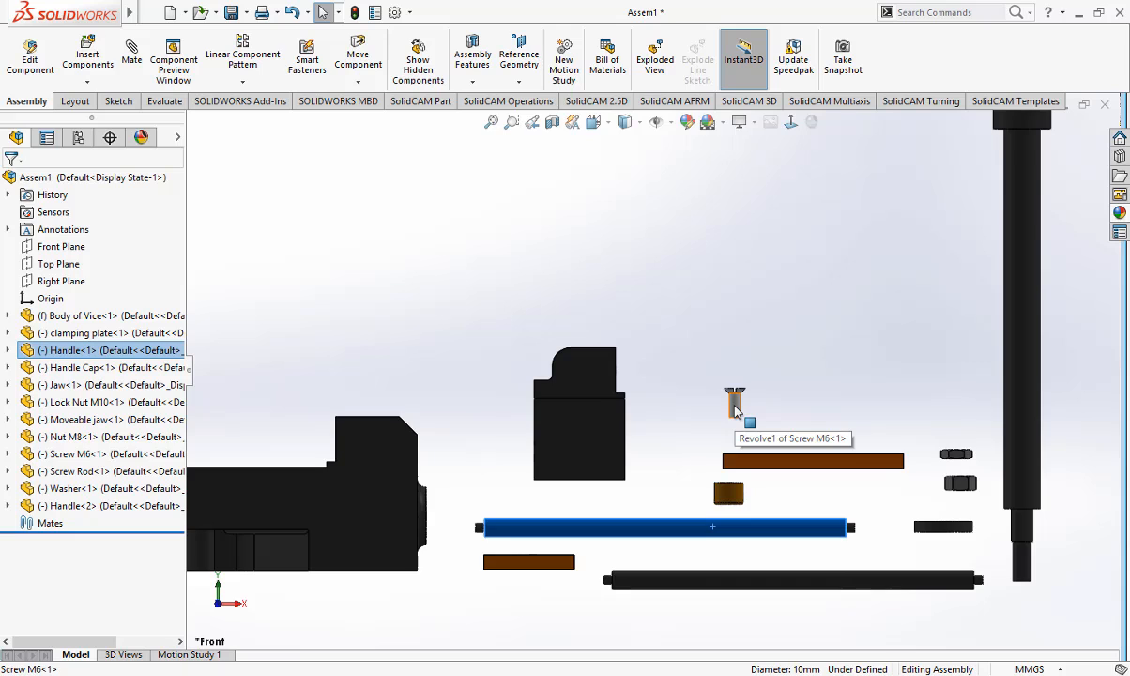
pyautogui.moveTo(736, 411); pyautogui.dragTo(897, 413)
pyautogui.scroll(3, 863, 457)
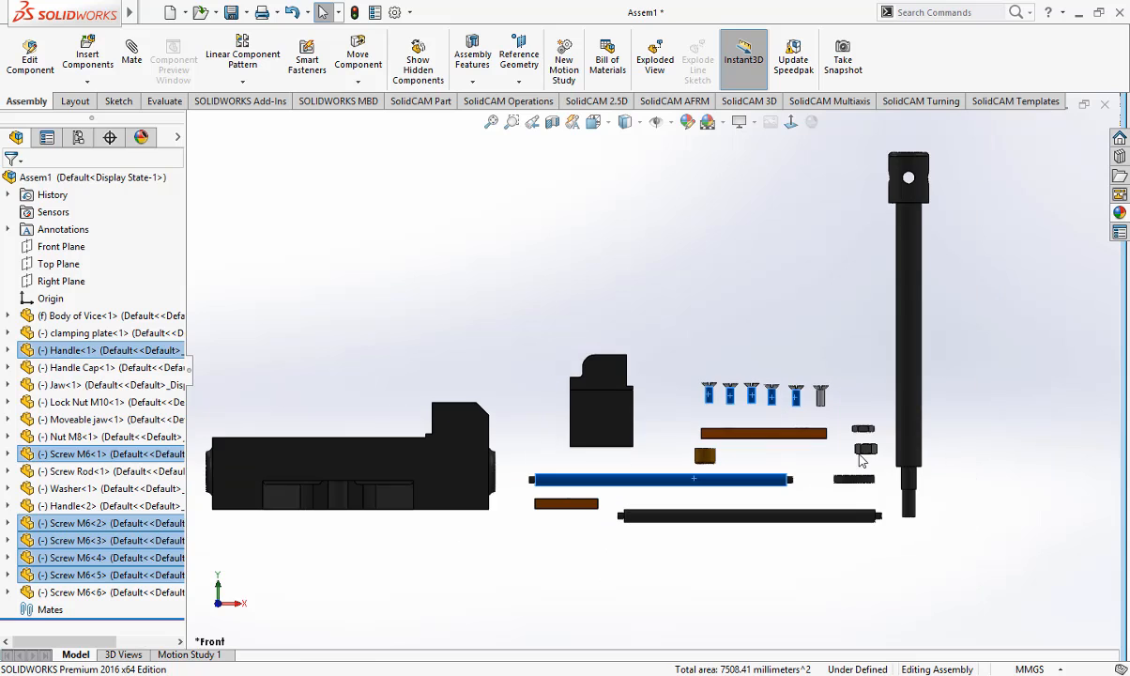
# Step: Examine the row of screws, the Jaw plate and the plate seats on the vice body and moveable jaw
pyautogui.moveTo(858, 459); pyautogui.dragTo(822, 507, button='middle')
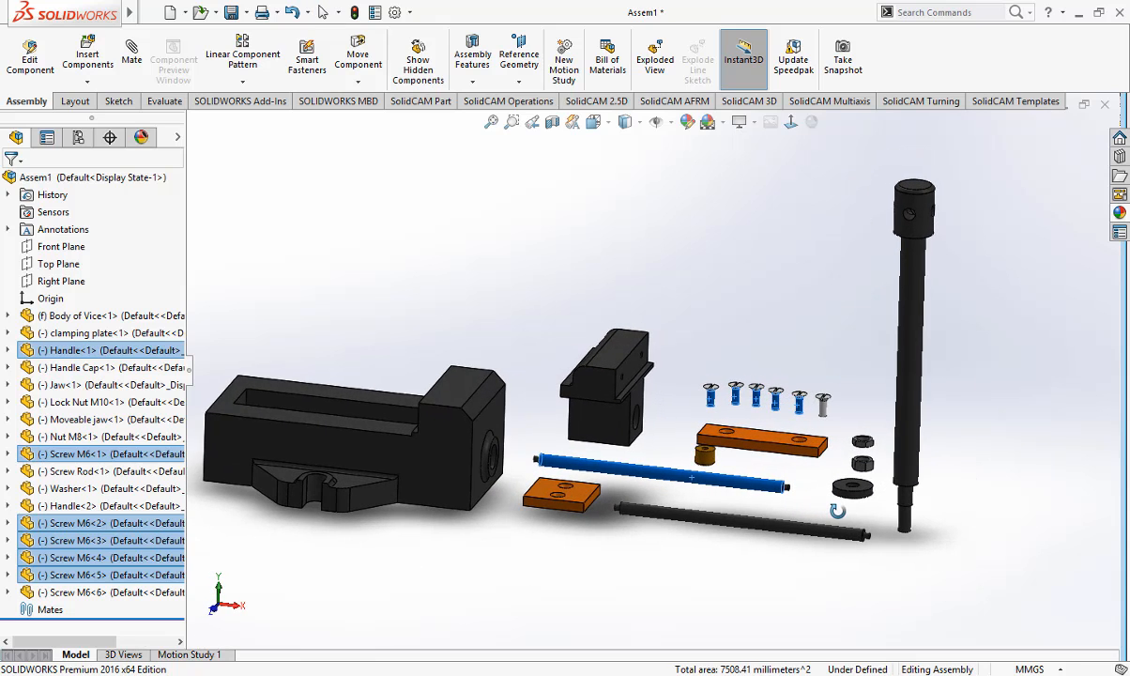
pyautogui.scroll(-2, 742, 413)
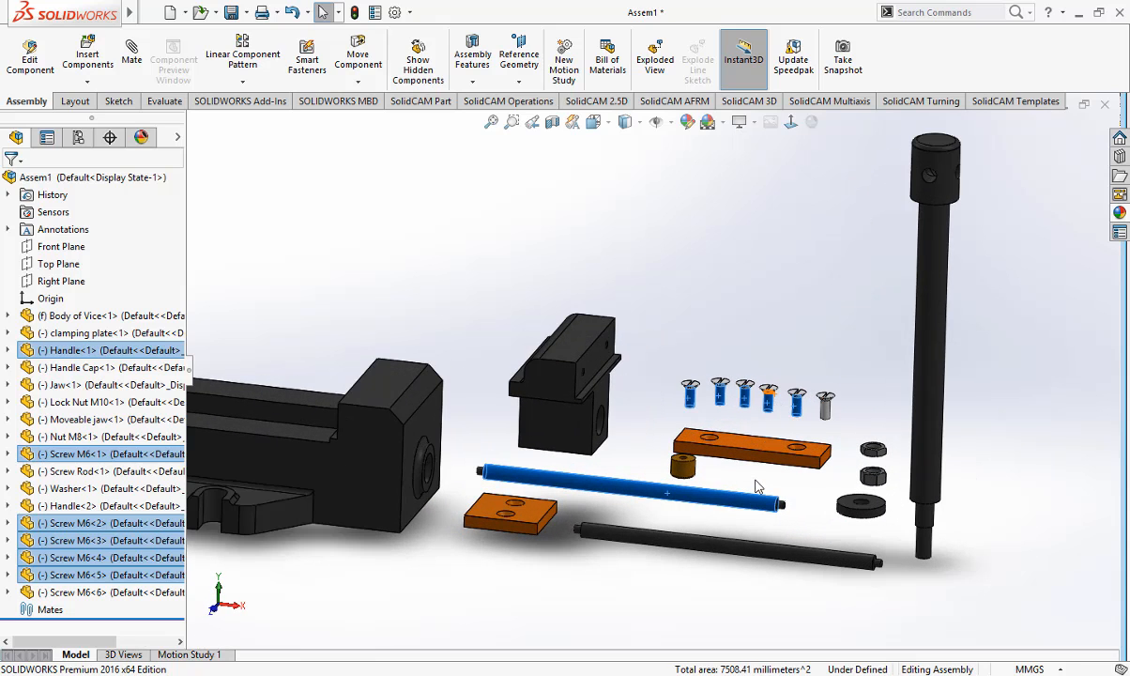
pyautogui.scroll(1, 761, 484)
pyautogui.moveTo(735, 493); pyautogui.dragTo(738, 445, button='middle')
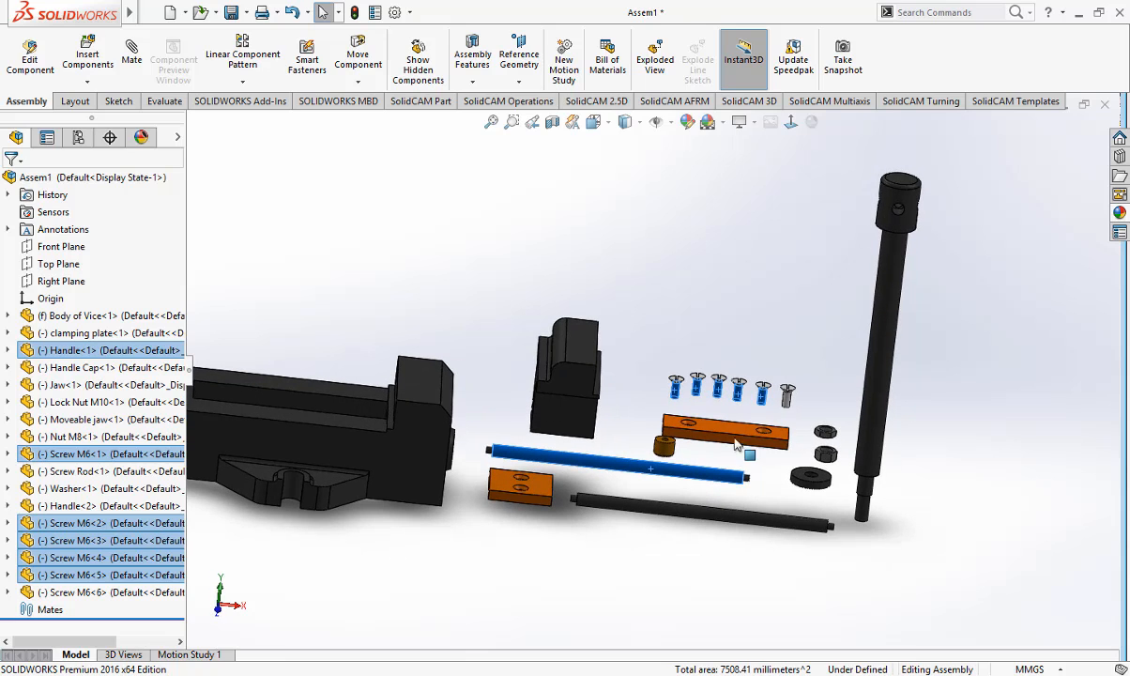
pyautogui.scroll(-2, 728, 437)
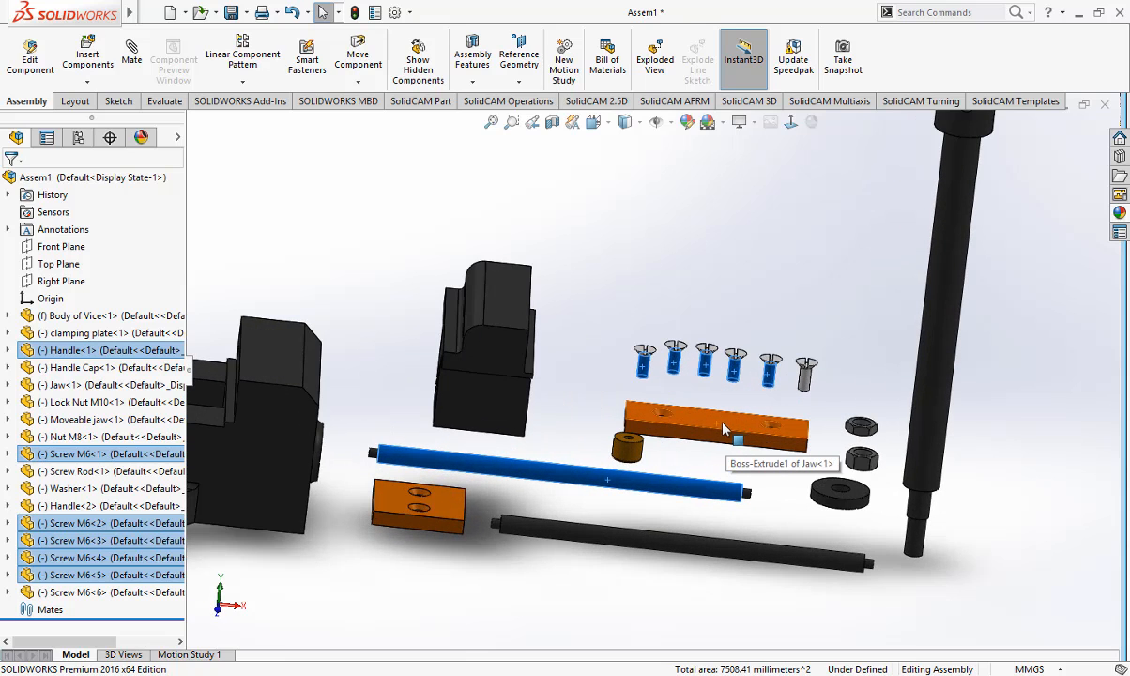
pyautogui.scroll(1, 728, 432)
pyautogui.scroll(-2, 674, 422)
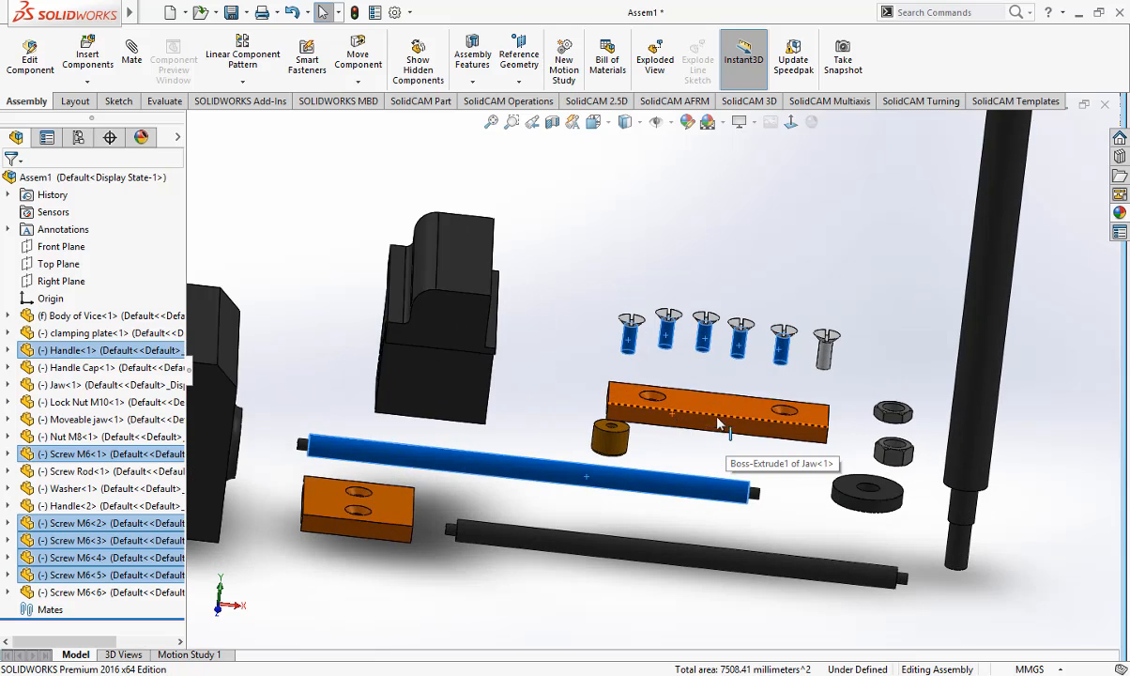
pyautogui.scroll(2, 715, 457)
pyautogui.moveTo(642, 462); pyautogui.dragTo(609, 437, button='middle')
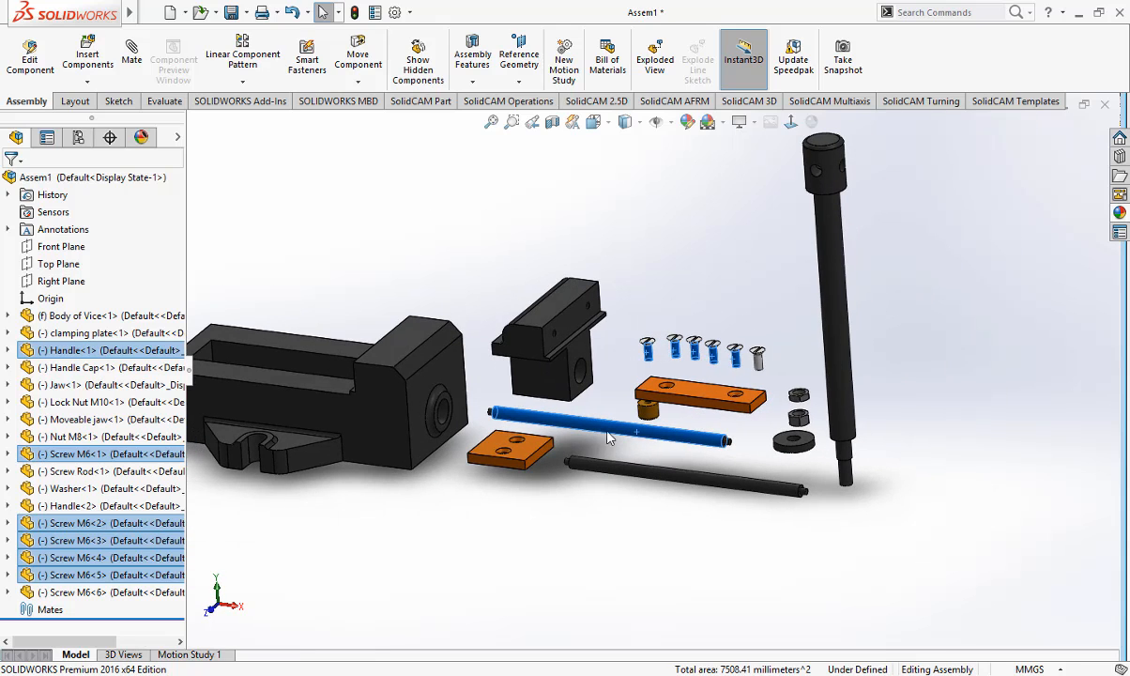
pyautogui.moveTo(588, 322); pyautogui.dragTo(456, 386, button='middle')
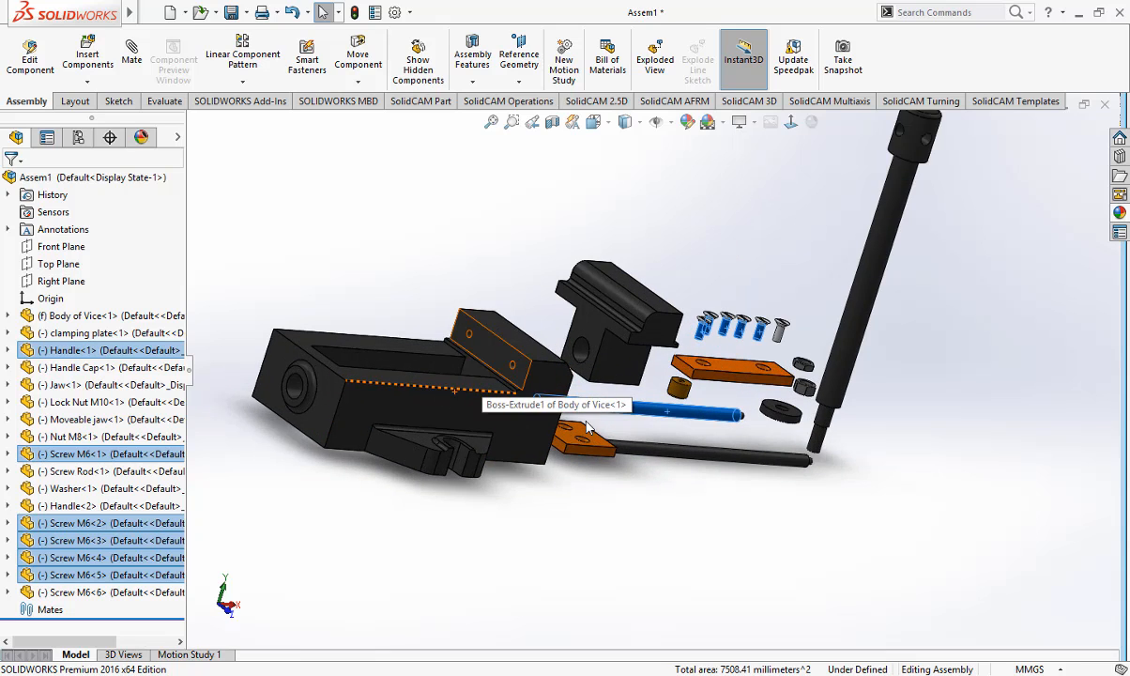
pyautogui.moveTo(749, 596); pyautogui.dragTo(687, 572, button='middle')
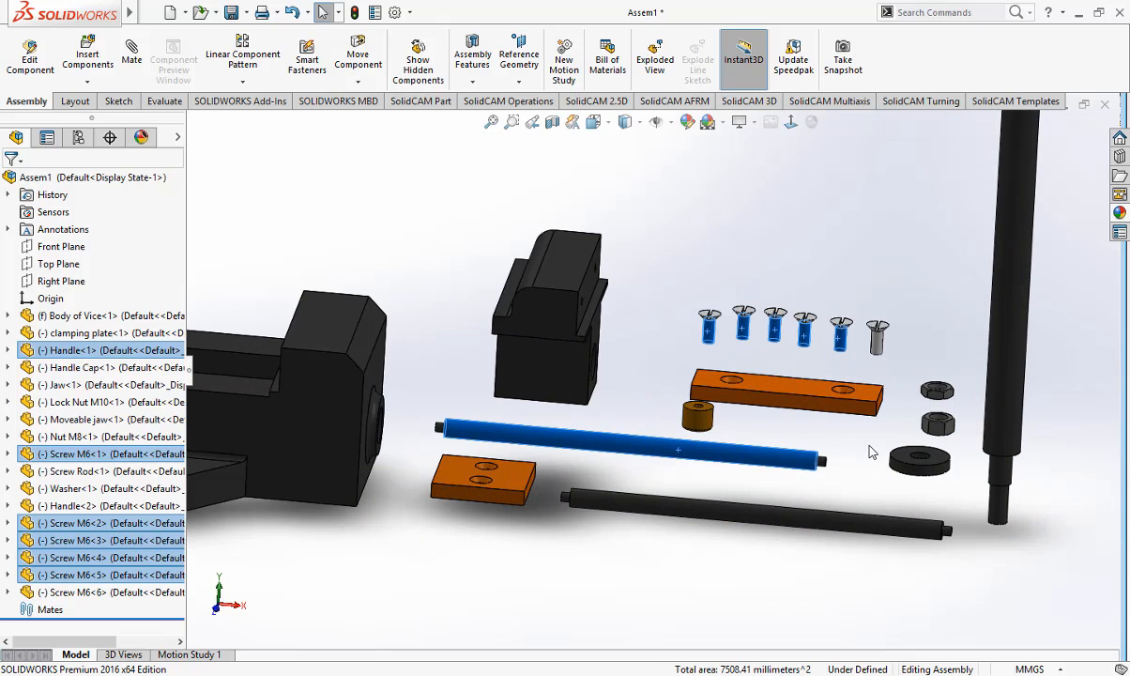
# Step: Create a second instance of the Jaw plate just above the original in the front view, then clear the selection
pyautogui.hotkey('ctrl', '1')
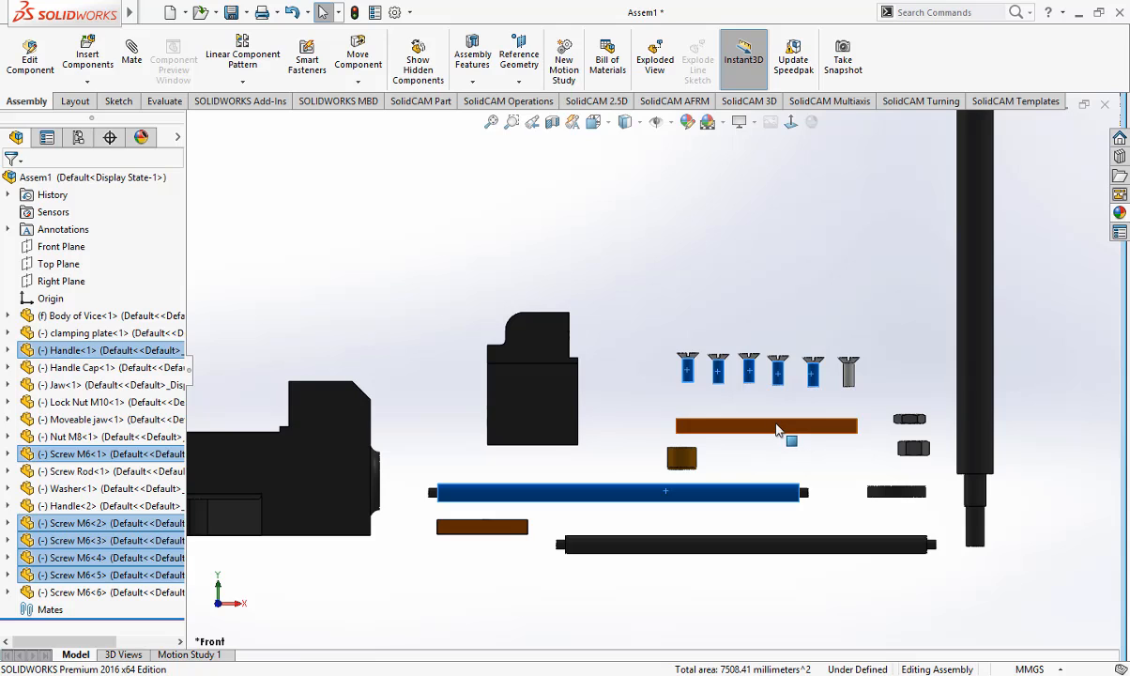
pyautogui.moveTo(768, 429); pyautogui.dragTo(768, 410)
pyautogui.click(739, 611)
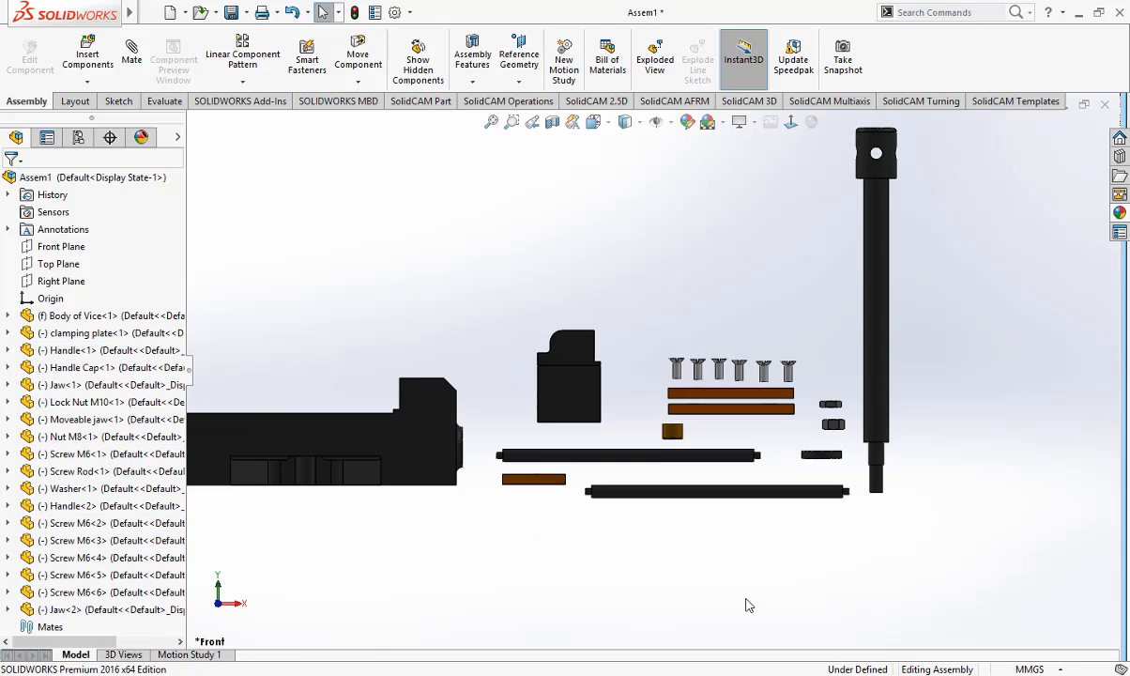
# Step: Examine the vice body together with all the loose and duplicated parts from several angles
pyautogui.moveTo(745, 606); pyautogui.dragTo(756, 554, button='middle')
pyautogui.scroll(-2, 663, 334)
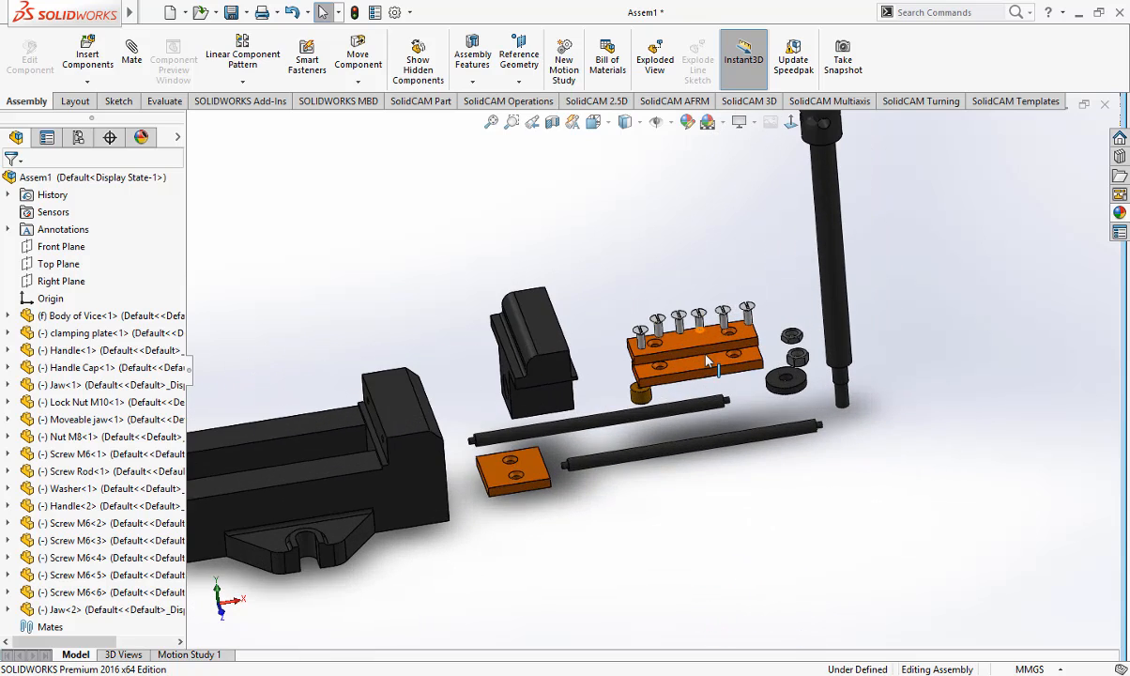
pyautogui.scroll(3, 745, 466)
pyautogui.scroll(-3, 540, 429)
pyautogui.scroll(2, 563, 464)
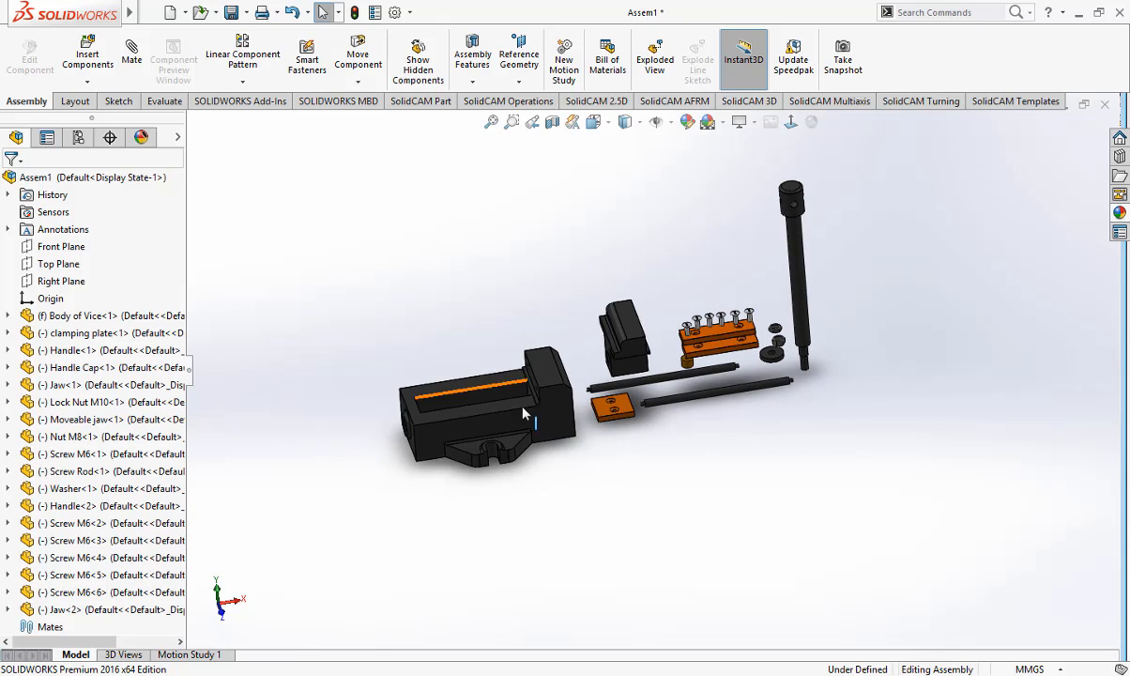
pyautogui.moveTo(590, 453); pyautogui.dragTo(615, 450, button='middle')
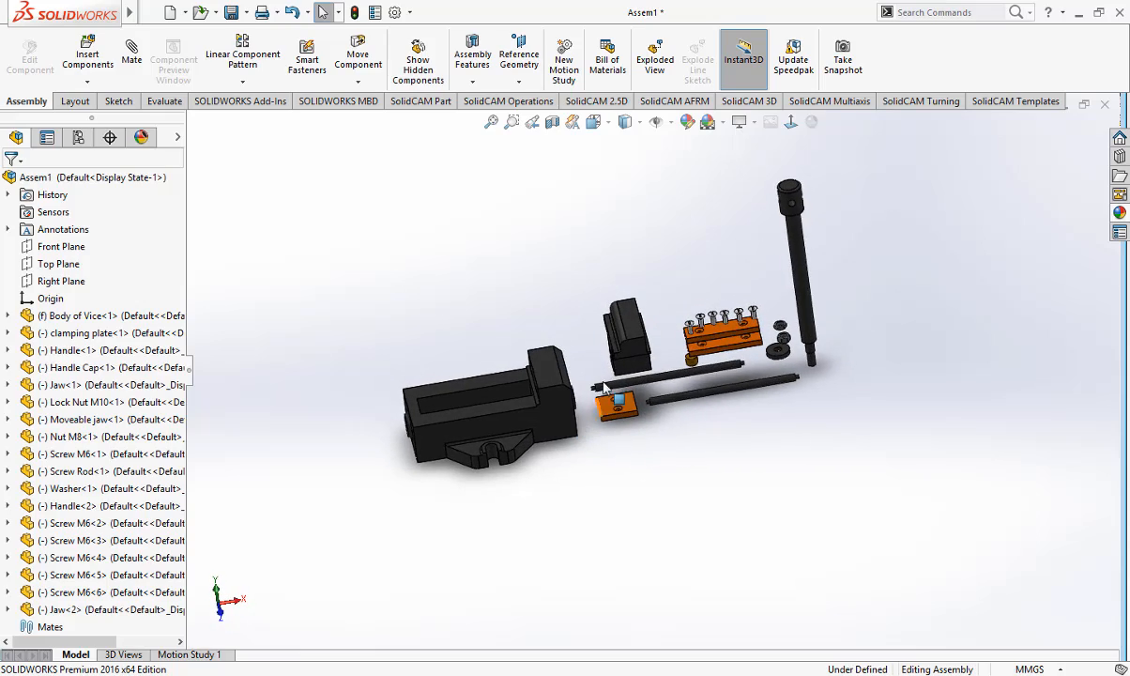
pyautogui.scroll(-2, 655, 379)
pyautogui.moveTo(654, 379); pyautogui.dragTo(635, 413, button='middle')
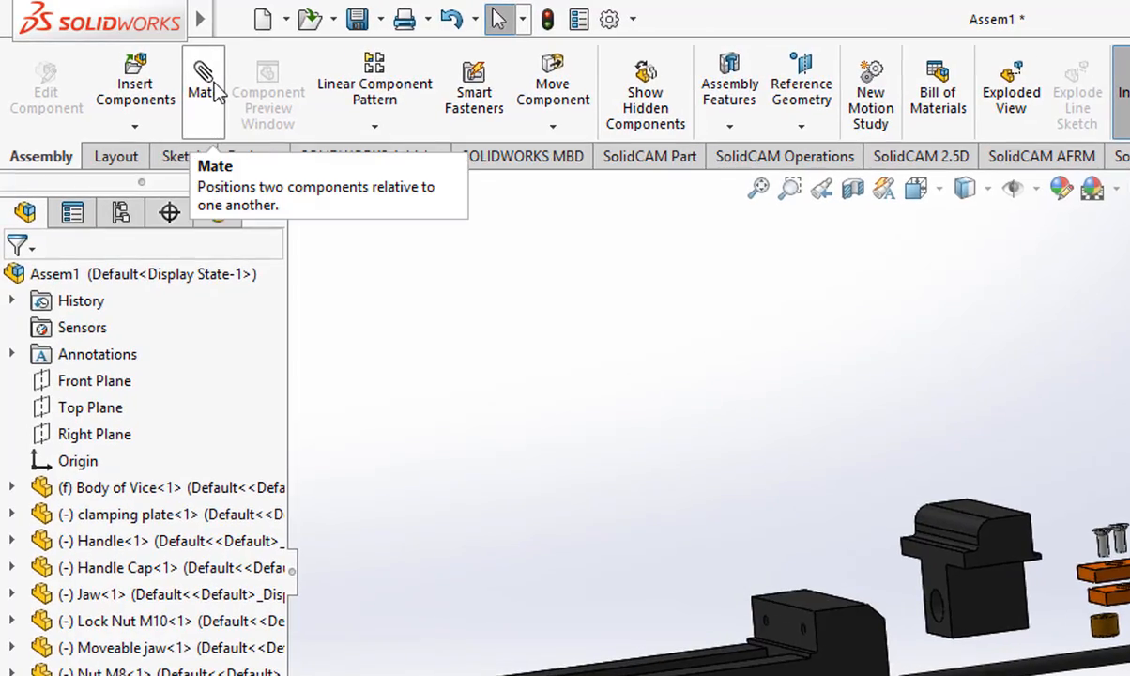
# Step: Add a coincident mate between the side face of the moveable jaw's lower block and the inner side face of the vice body's slot
pyautogui.click(205, 98)
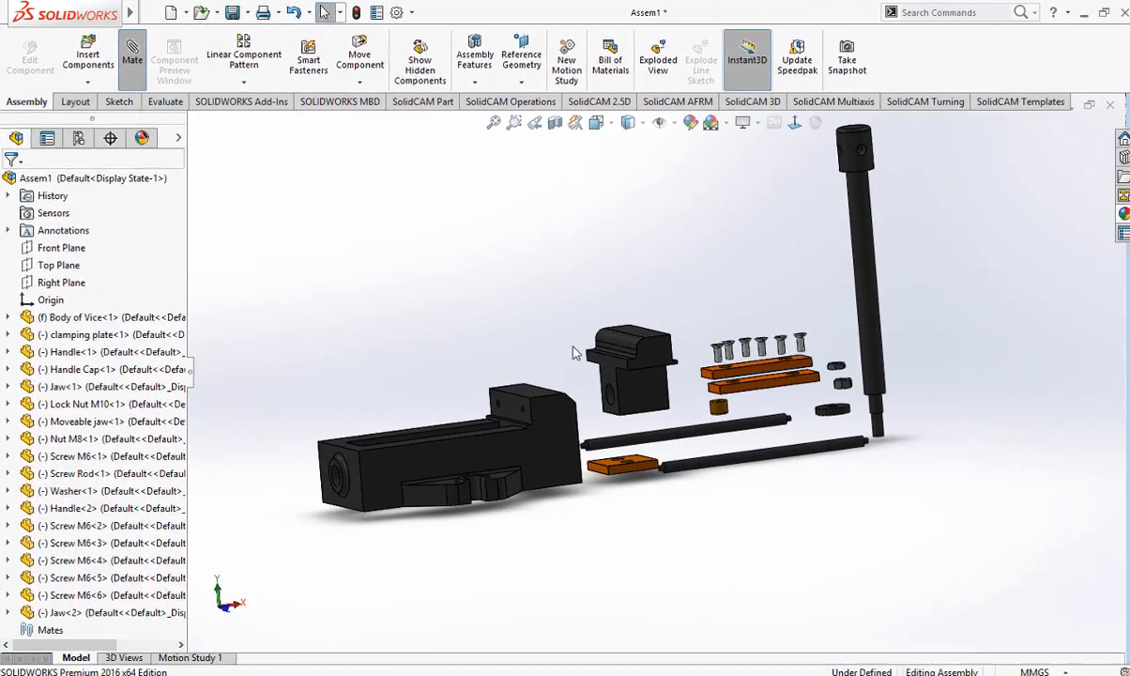
pyautogui.scroll(-3, 660, 474)
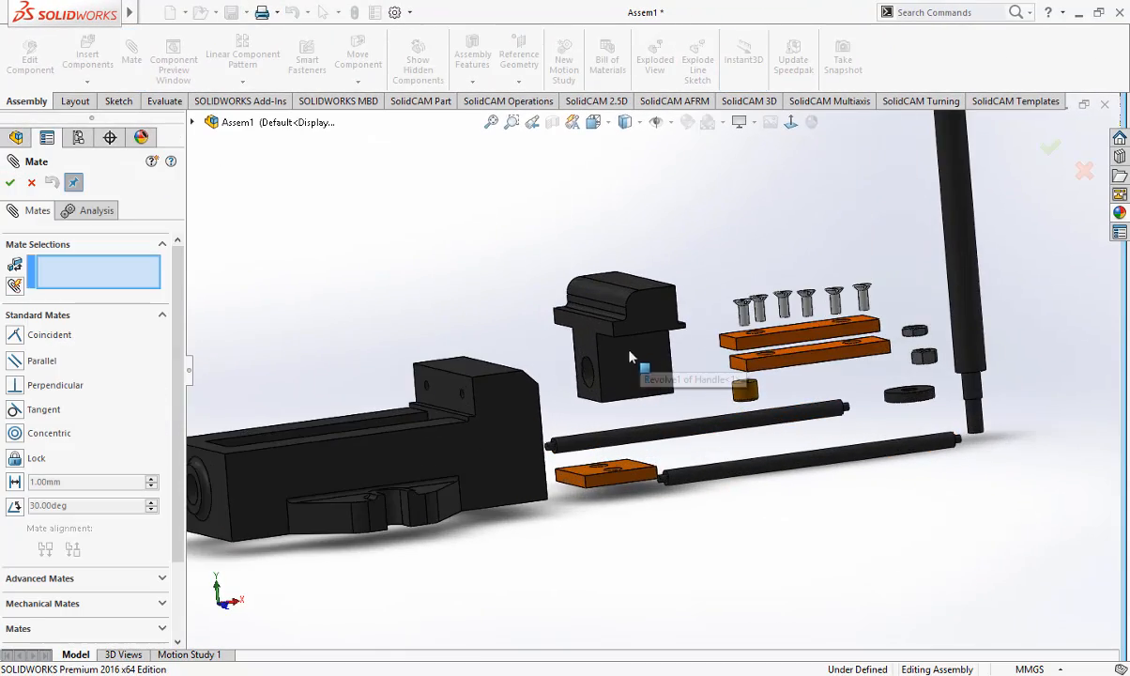
pyautogui.click(628, 366)
pyautogui.moveTo(641, 491); pyautogui.dragTo(723, 543, button='middle')
pyautogui.click(707, 516)
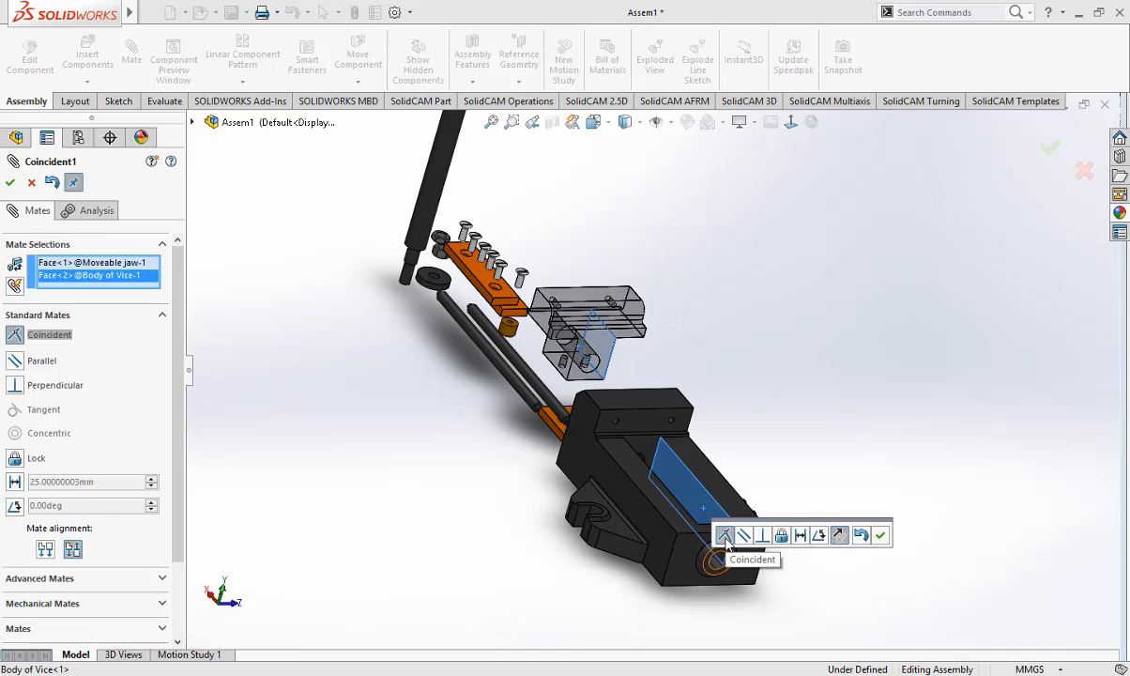
pyautogui.click(881, 536)
# Step: Add a coincident mate between the underside of the moveable jaw's shoulder and the top face of the vice body
pyautogui.moveTo(888, 565); pyautogui.dragTo(681, 342, button='middle')
pyautogui.scroll(-5, 631, 338)
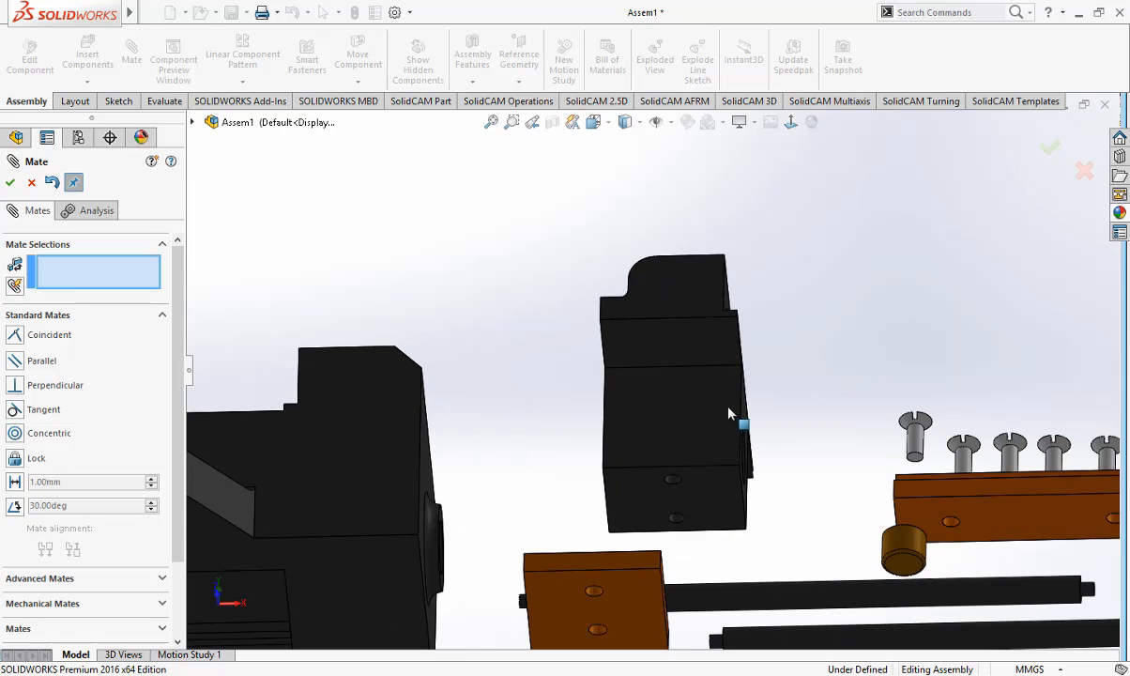
pyautogui.click(687, 361)
pyautogui.scroll(3, 686, 360)
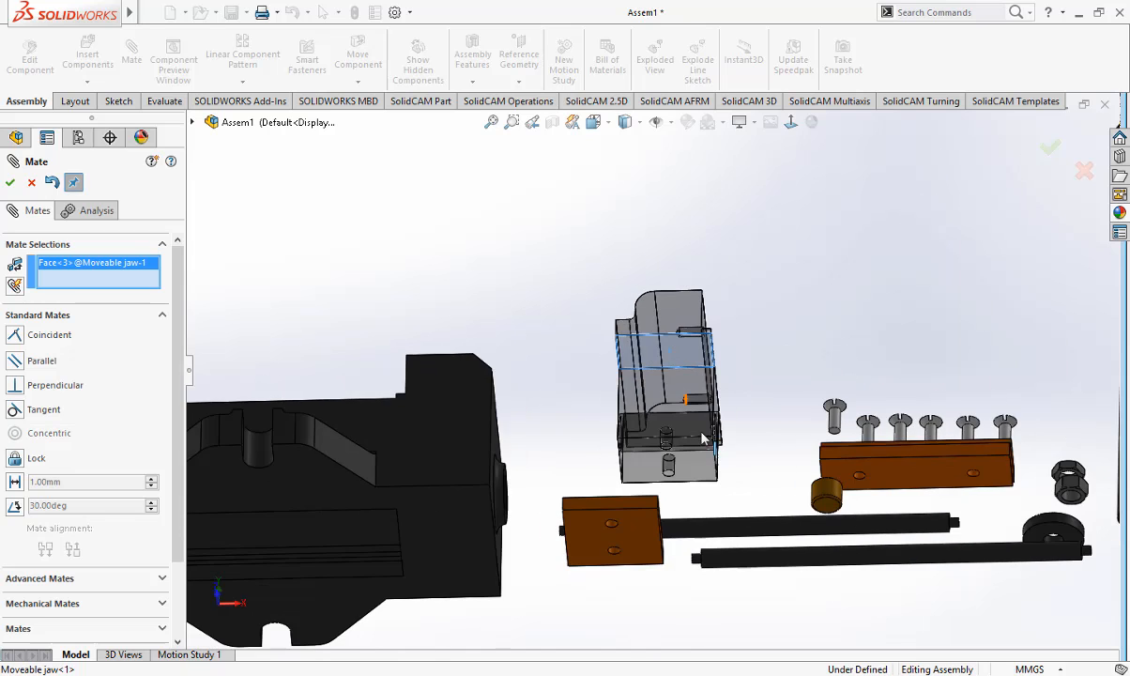
pyautogui.moveTo(704, 437); pyautogui.dragTo(848, 579, button='middle')
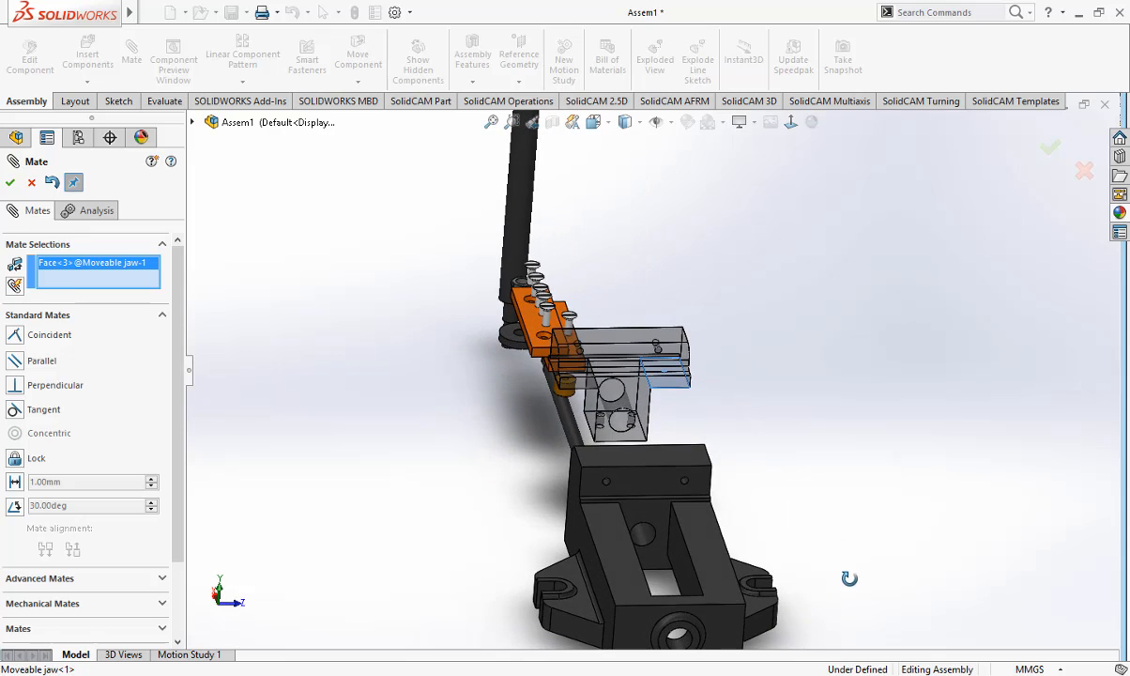
pyautogui.click(712, 568)
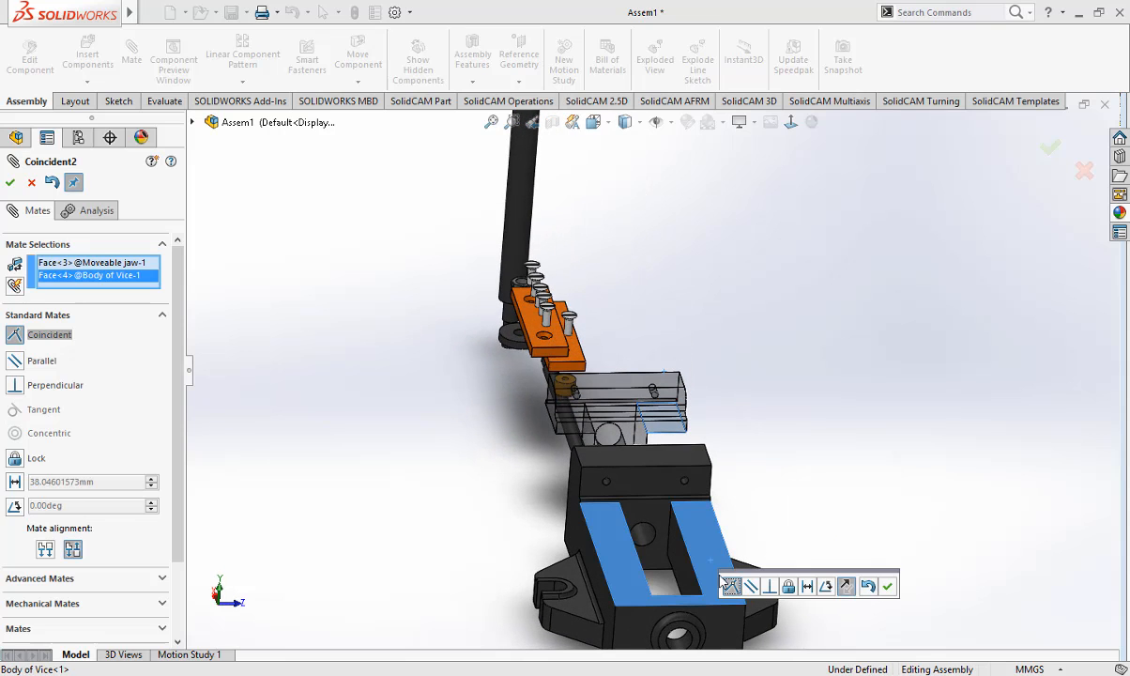
pyautogui.click(889, 589)
# Step: Slide the moveable jaw past the fixed jaw and out of the vice body's far end, then back into the slot
pyautogui.moveTo(886, 595); pyautogui.dragTo(862, 444, button='middle')
pyautogui.moveTo(889, 501); pyautogui.dragTo(852, 454, button='middle')
pyautogui.moveTo(836, 416); pyautogui.dragTo(474, 526)
pyautogui.scroll(2, 615, 554)
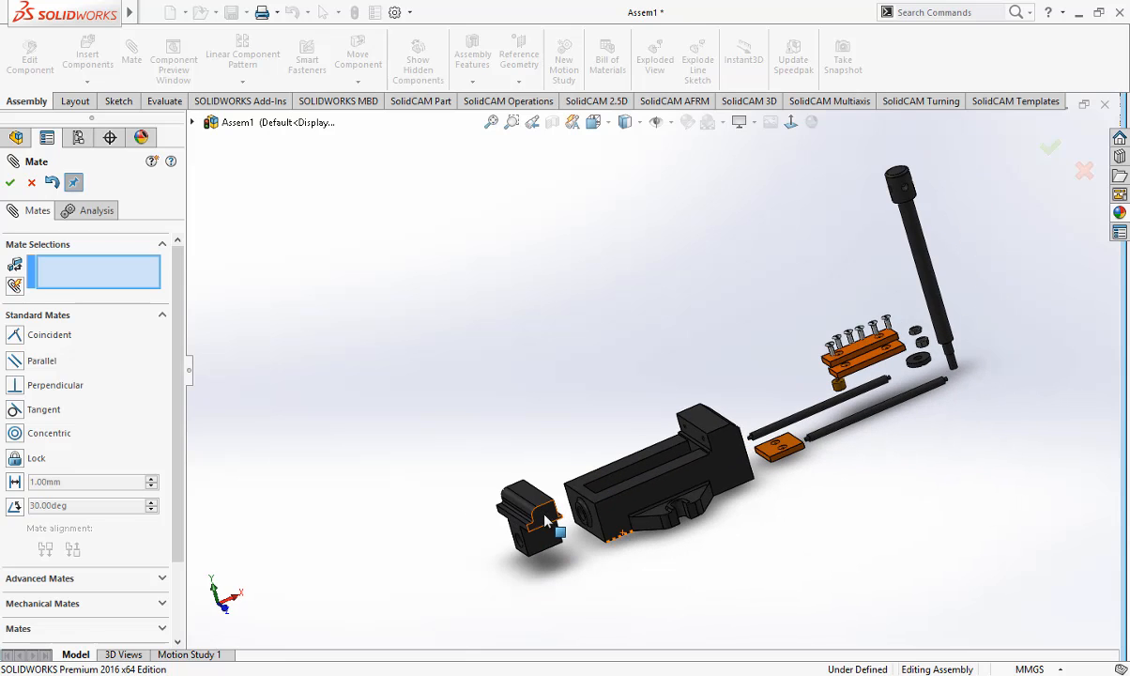
pyautogui.moveTo(547, 522); pyautogui.dragTo(691, 507)
pyautogui.scroll(-2, 696, 542)
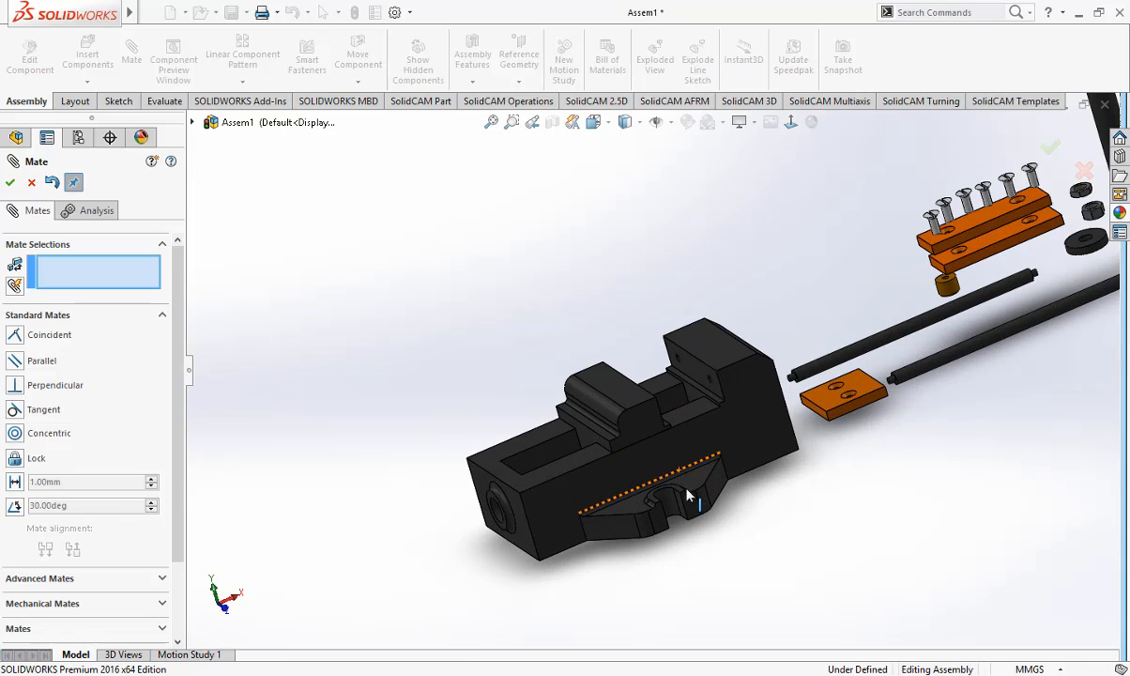
pyautogui.moveTo(646, 427); pyautogui.dragTo(600, 441)
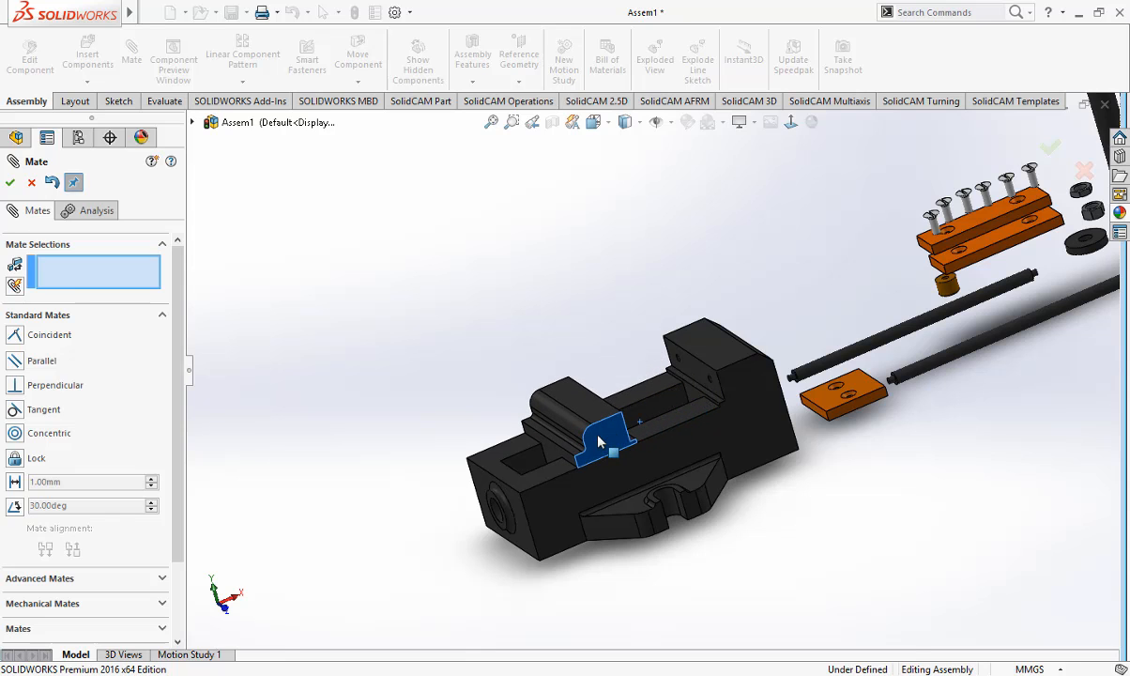
# Step: Check the moveable jaw's travel by sliding it towards the fixed jaw and back, and inspect its fit in the slot
pyautogui.moveTo(600, 442); pyautogui.dragTo(644, 430, button='middle')
pyautogui.scroll(-3, 651, 477)
pyautogui.moveTo(651, 480); pyautogui.dragTo(680, 524, button='middle')
pyautogui.moveTo(582, 454); pyautogui.dragTo(597, 429, button='middle')
pyautogui.moveTo(597, 429); pyautogui.dragTo(734, 457)
pyautogui.moveTo(735, 456); pyautogui.dragTo(597, 453, button='middle')
pyautogui.moveTo(685, 428); pyautogui.dragTo(575, 469)
pyautogui.scroll(3, 575, 470)
pyautogui.scroll(-6, 670, 528)
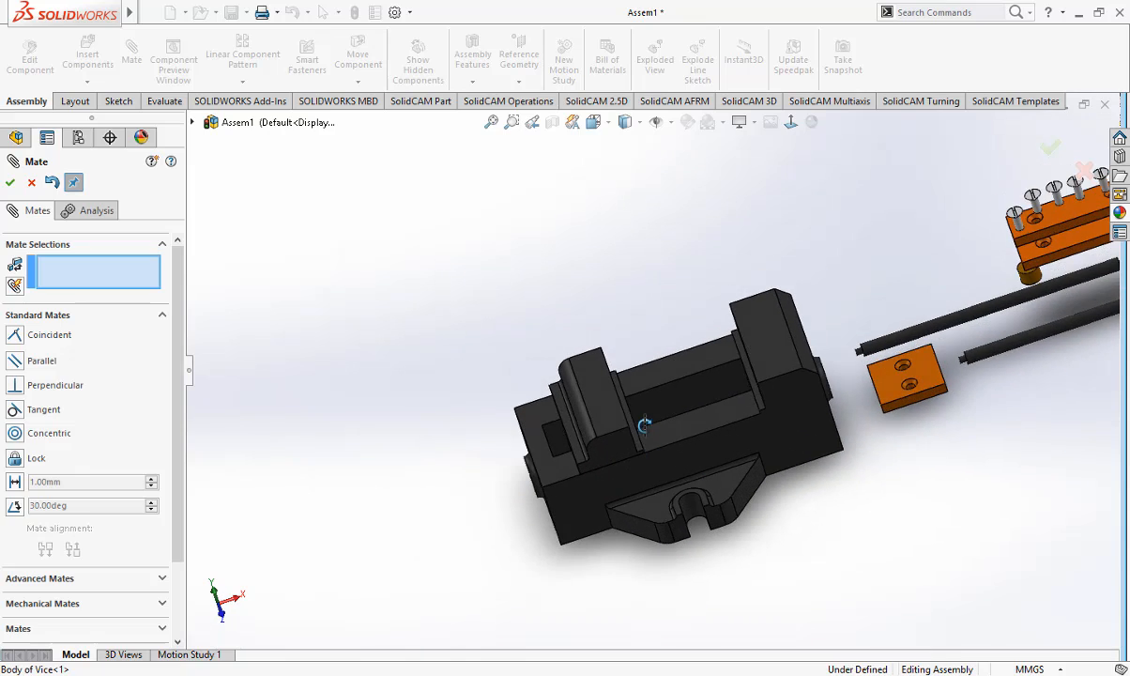
pyautogui.scroll(-2, 632, 512)
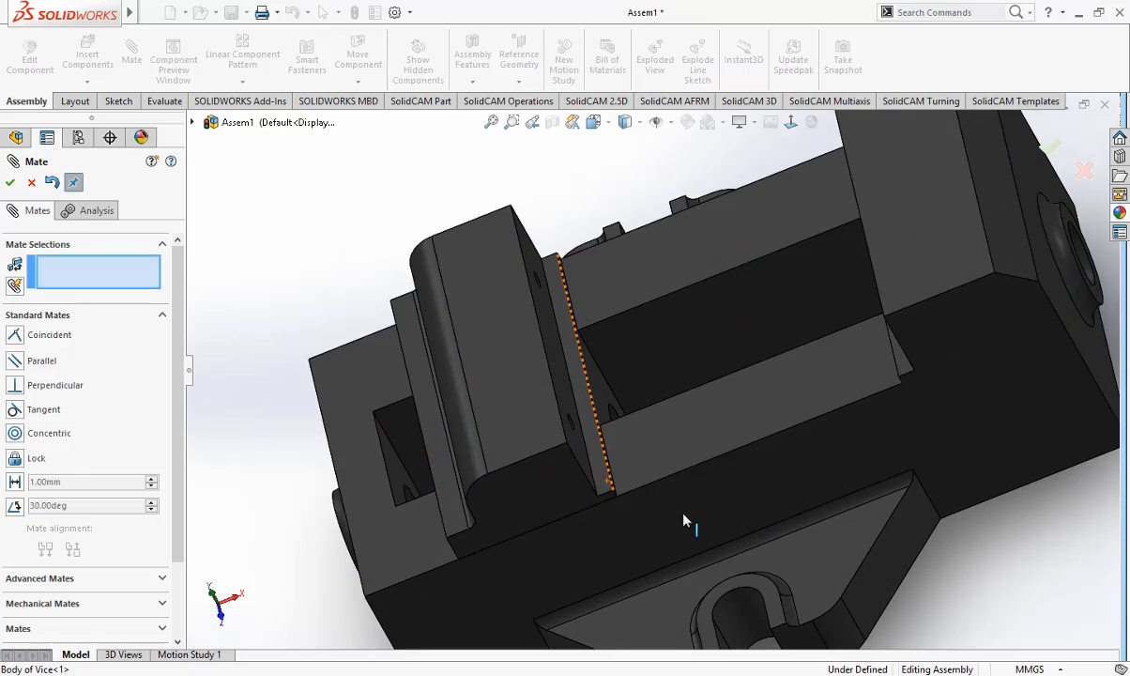
# Step: Move one orange jaw plate away from the other loose parts to a clear spot beside the vice body
pyautogui.scroll(7, 595, 525)
pyautogui.scroll(6, 688, 482)
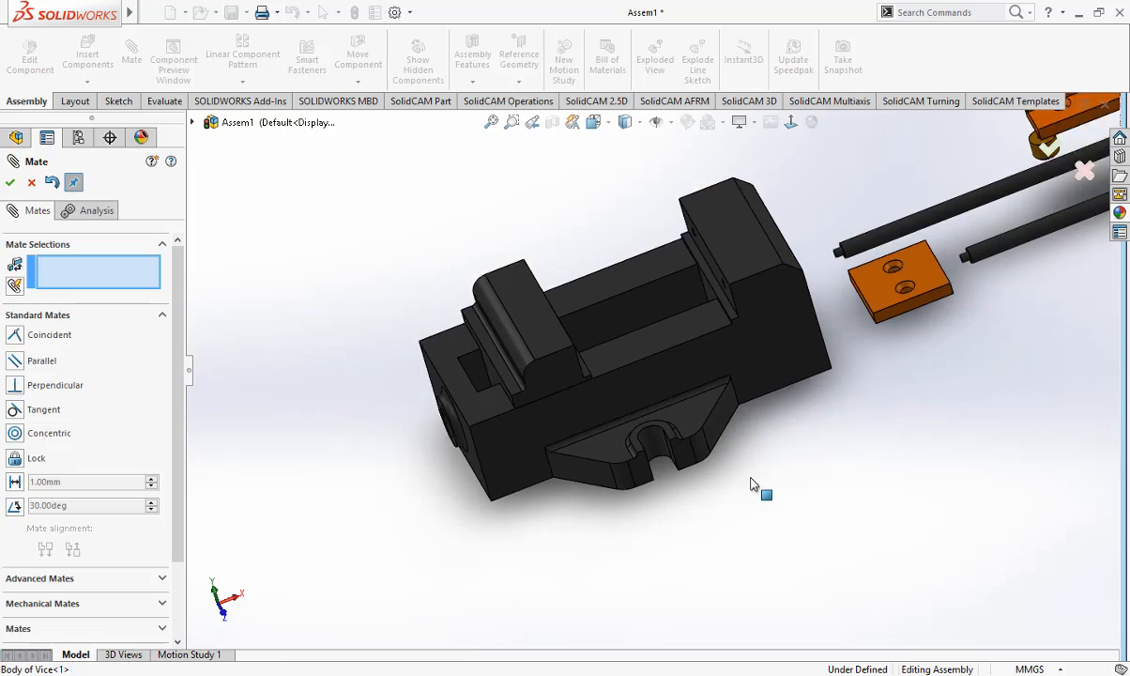
pyautogui.scroll(2, 775, 413)
pyautogui.scroll(-3, 755, 272)
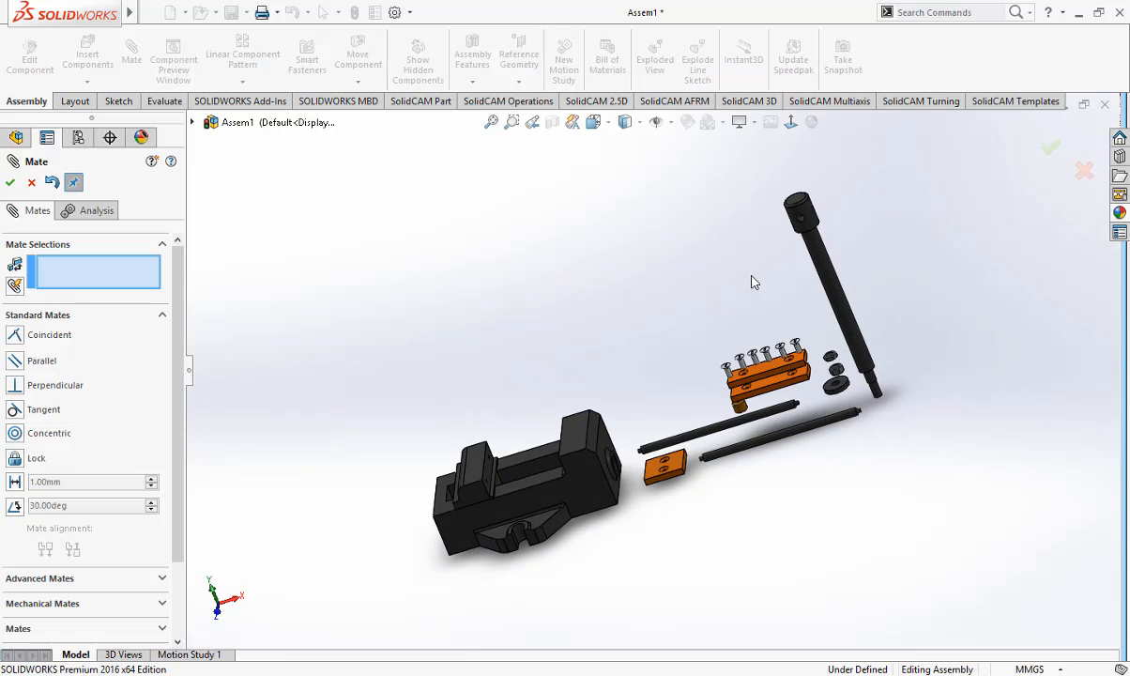
pyautogui.scroll(-1, 517, 488)
pyautogui.moveTo(757, 526); pyautogui.dragTo(793, 547, button='middle')
pyautogui.scroll(-2, 805, 348)
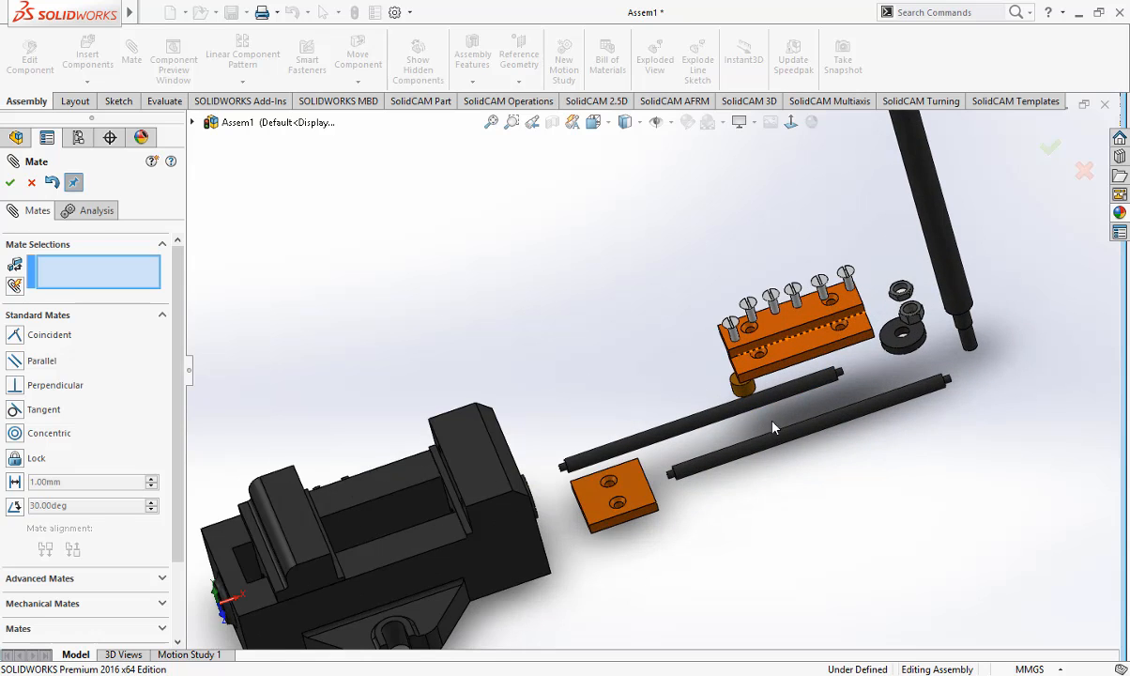
pyautogui.moveTo(773, 428); pyautogui.dragTo(828, 423, button='middle')
pyautogui.moveTo(787, 338); pyautogui.dragTo(745, 328, button='middle')
pyautogui.moveTo(737, 318); pyautogui.dragTo(537, 294)
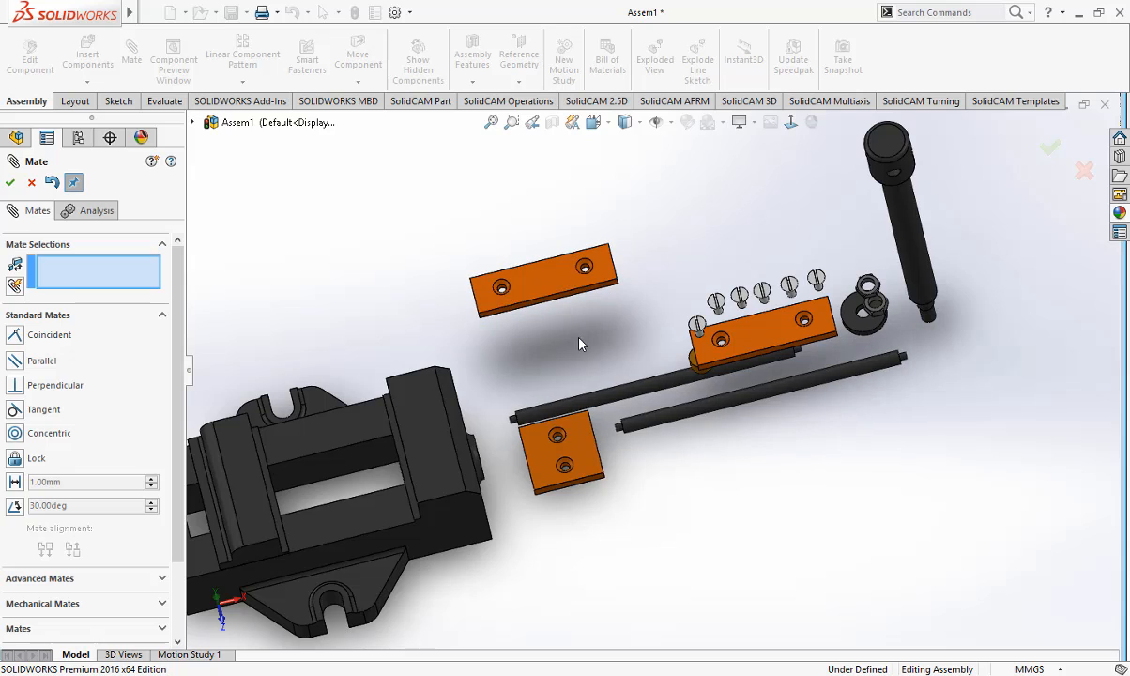
# Step: Add a coincident mate between the jaw plate's back face, opposite the countersinks, and the front face of the moveable jaw
pyautogui.moveTo(615, 372); pyautogui.dragTo(507, 295, button='middle')
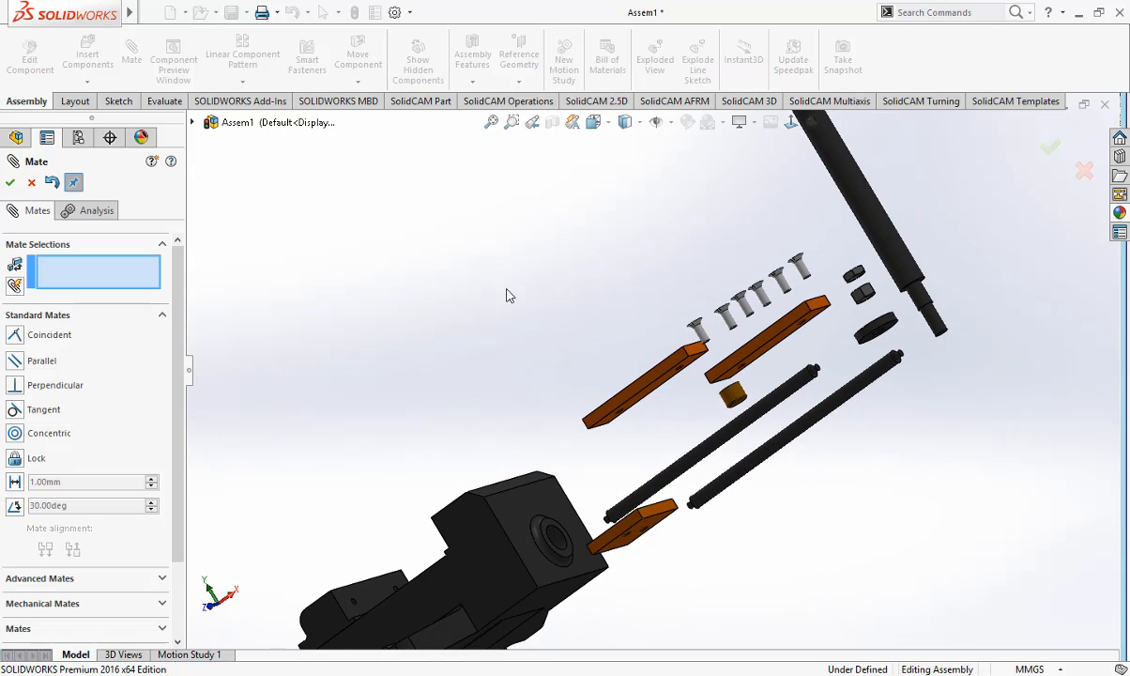
pyautogui.scroll(-5, 698, 396)
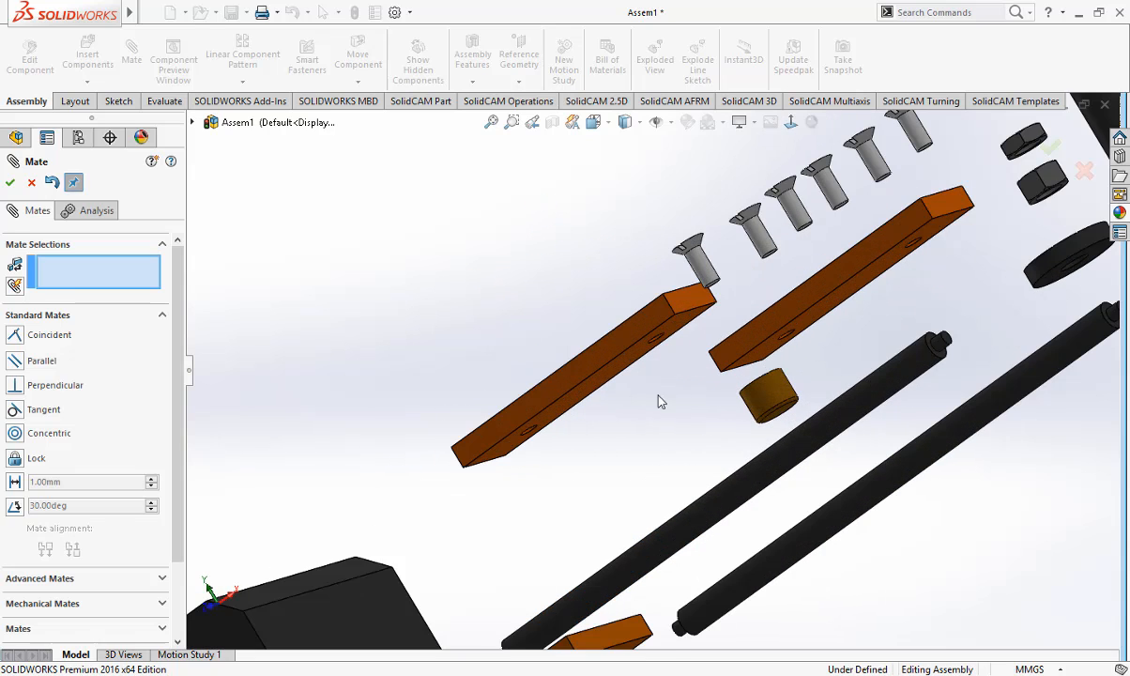
pyautogui.click(608, 383)
pyautogui.scroll(5, 553, 432)
pyautogui.moveTo(553, 432); pyautogui.dragTo(655, 560, button='middle')
pyautogui.scroll(-2, 404, 530)
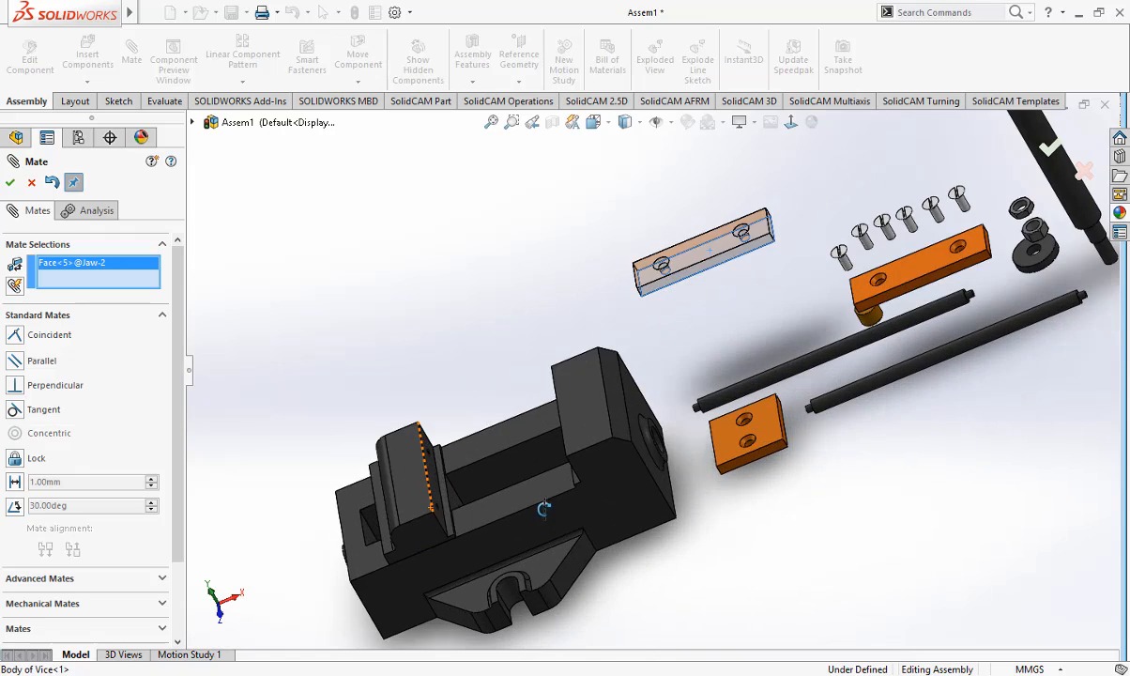
pyautogui.moveTo(542, 507); pyautogui.dragTo(517, 500, button='middle')
pyautogui.click(488, 482)
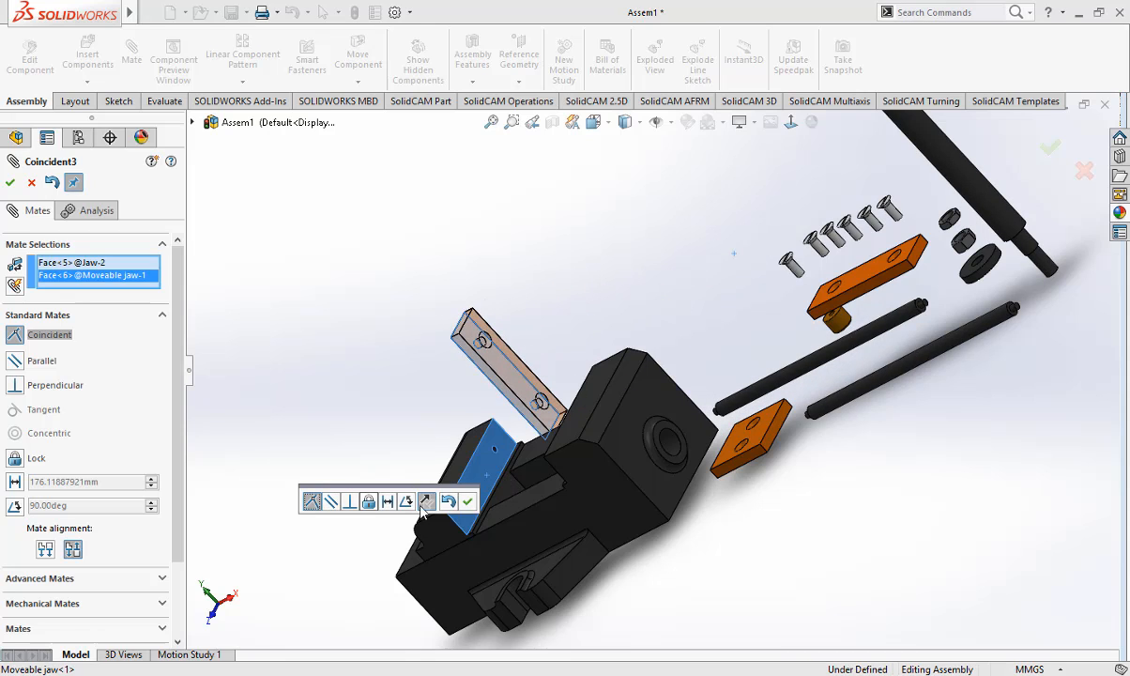
pyautogui.click(469, 503)
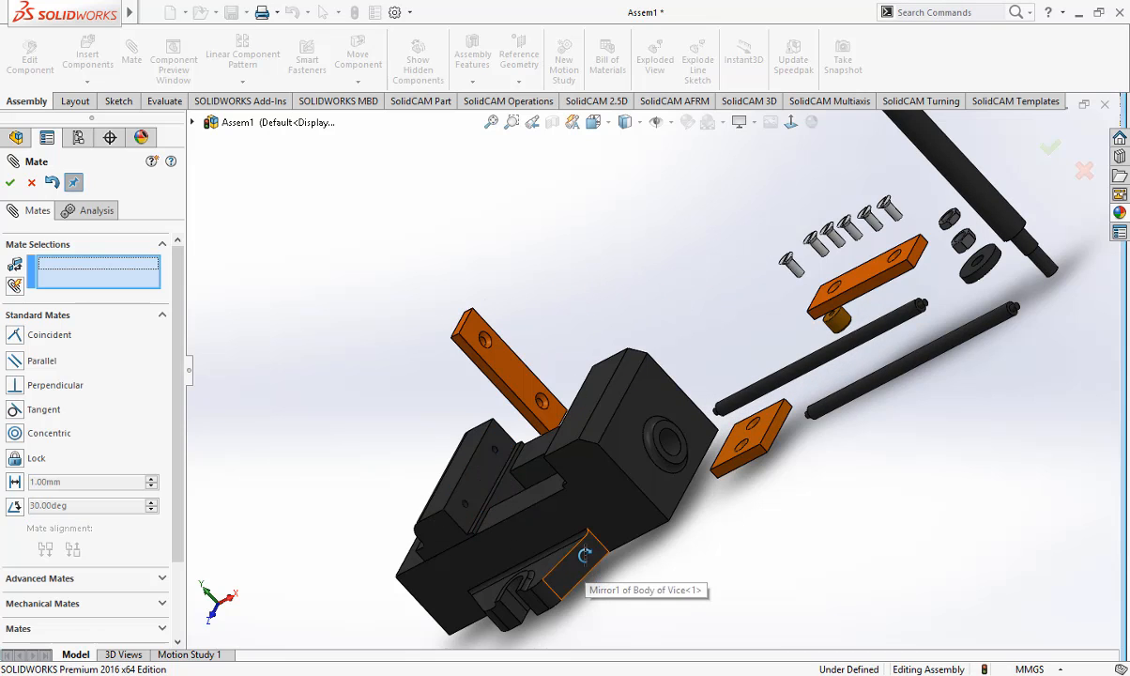
# Step: Add a coincident mate between the jaw plate's long narrow edge face and the ledge at the base of the moveable jaw's front face
pyautogui.moveTo(584, 555); pyautogui.dragTo(589, 501, button='middle')
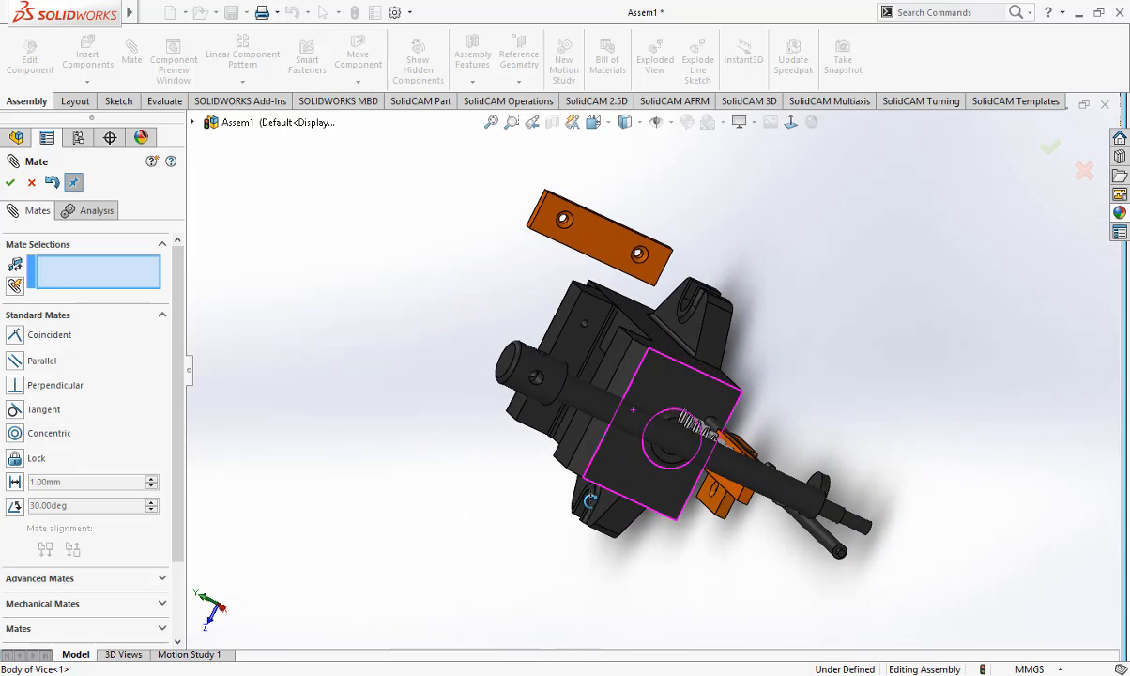
pyautogui.scroll(-5, 572, 220)
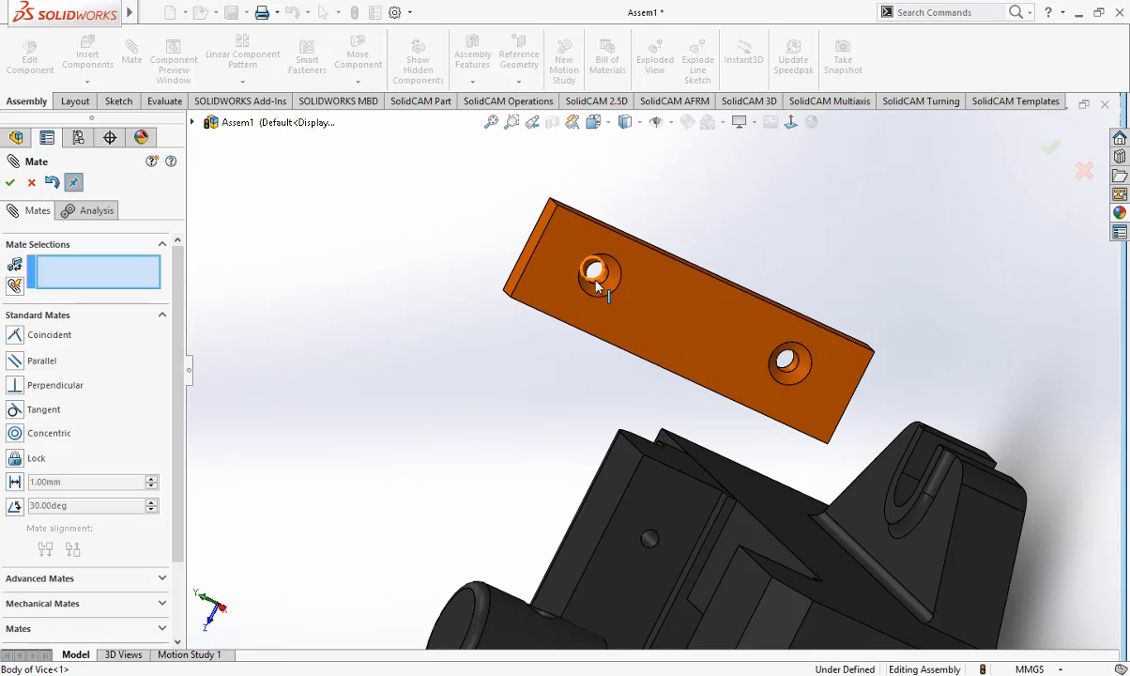
pyautogui.scroll(2, 635, 291)
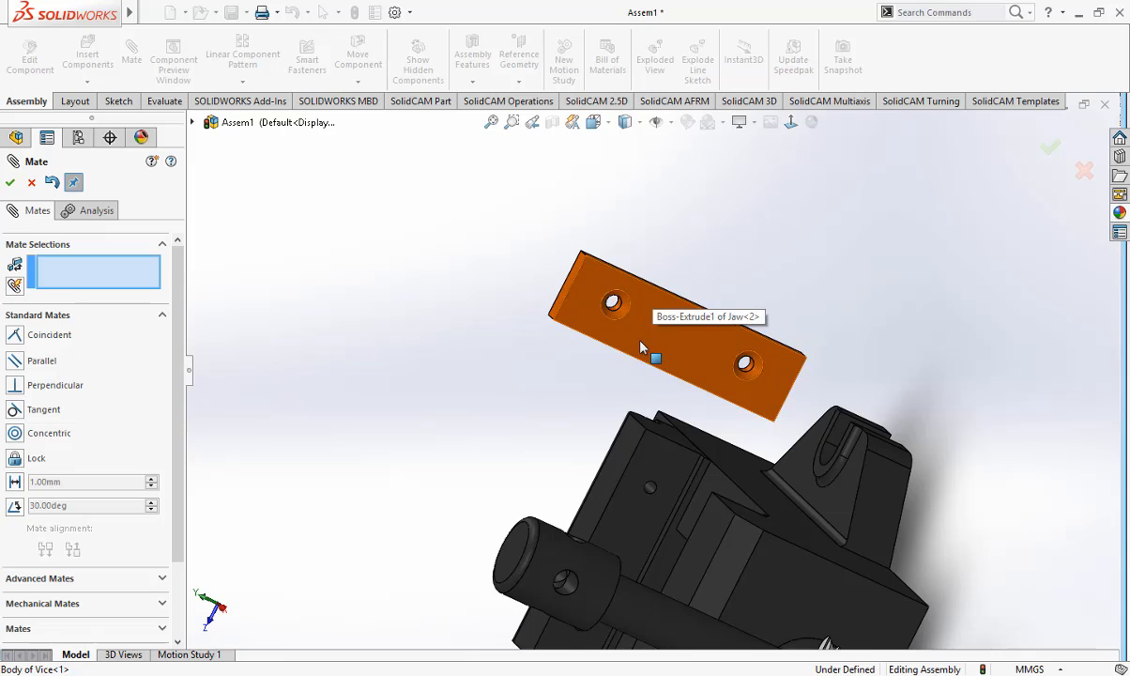
pyautogui.moveTo(652, 351); pyautogui.dragTo(671, 361, button='middle')
pyautogui.moveTo(721, 326); pyautogui.dragTo(657, 437, button='middle')
pyautogui.click(682, 320)
pyautogui.scroll(-3, 657, 436)
pyautogui.click(655, 366)
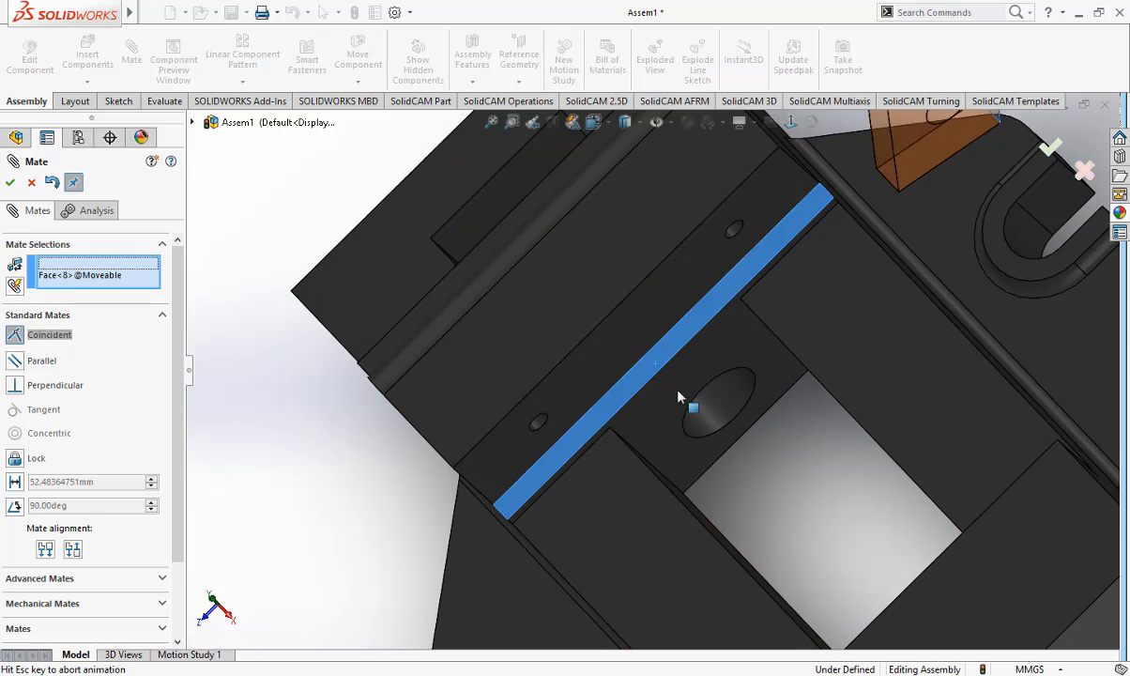
pyautogui.scroll(5, 683, 415)
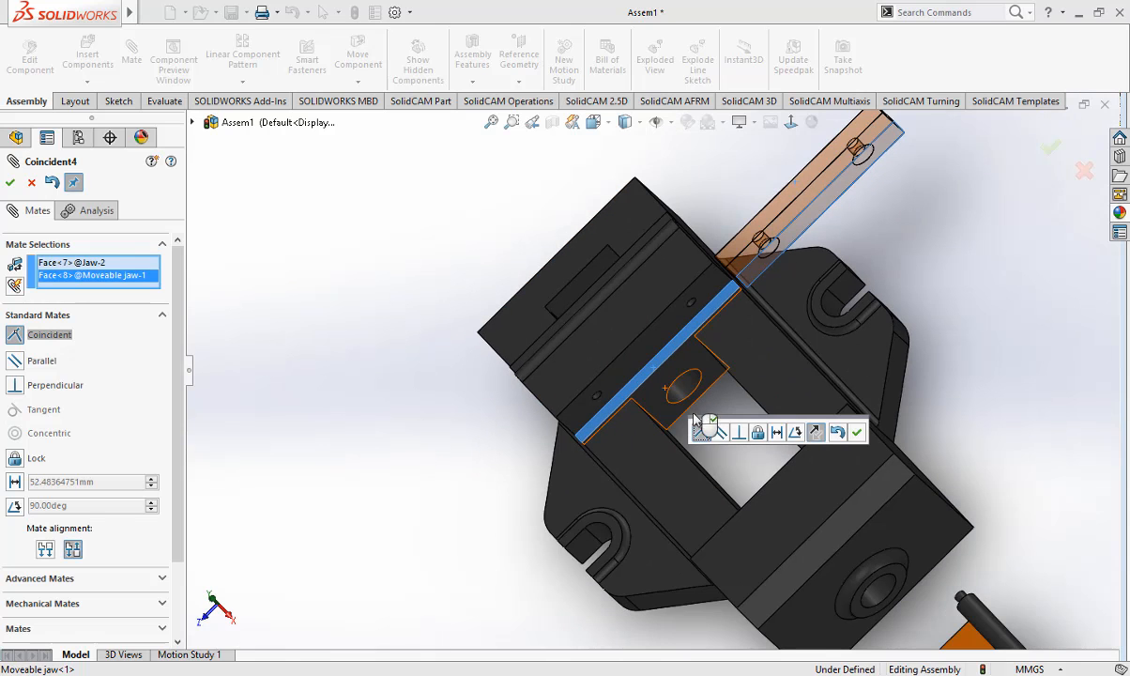
pyautogui.click(857, 433)
# Step: Add a coincident mate between the jaw plate's end face and the side face of the moveable jaw
pyautogui.moveTo(853, 459); pyautogui.dragTo(876, 339, button='middle')
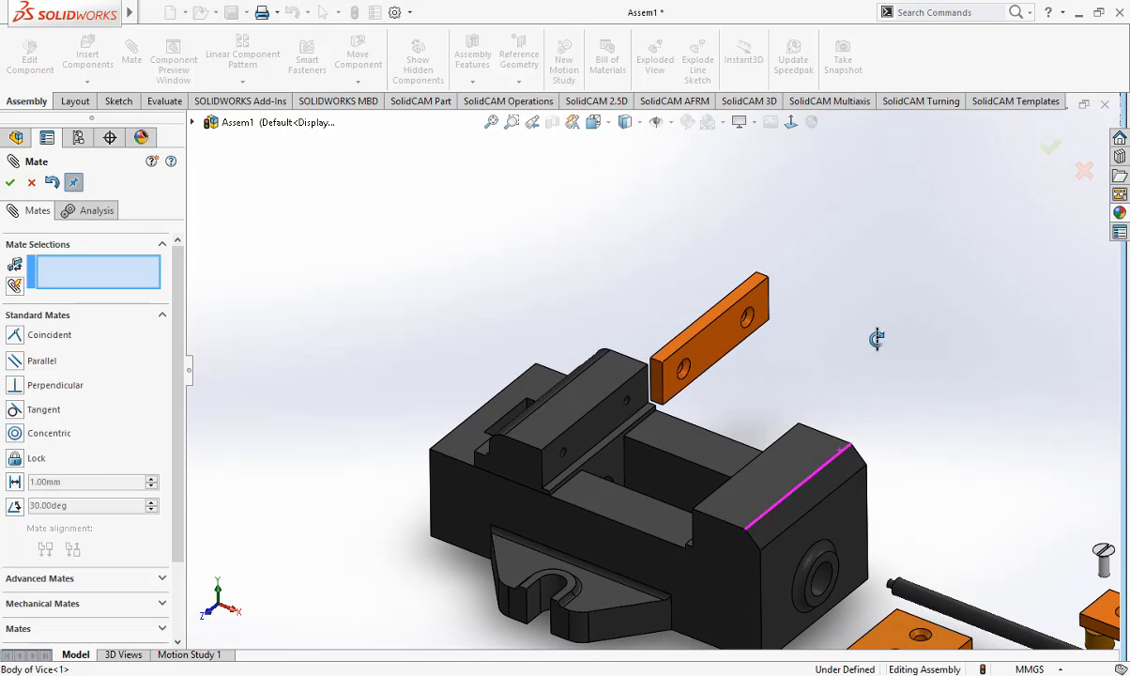
pyautogui.click(660, 380)
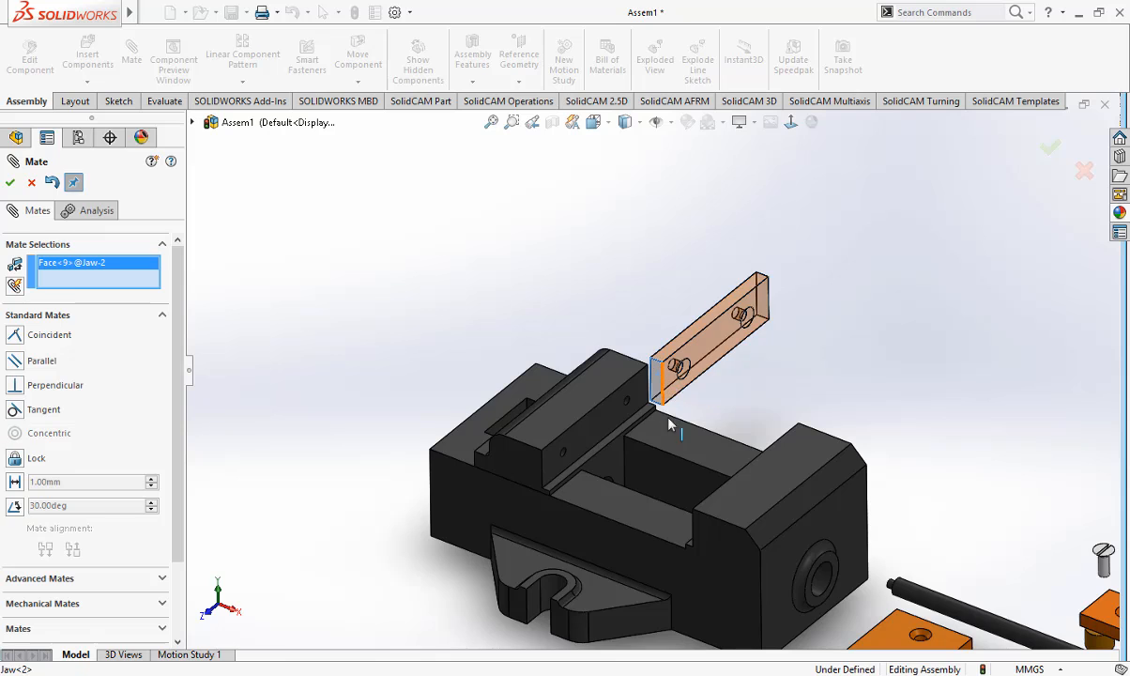
pyautogui.moveTo(628, 393); pyautogui.dragTo(716, 396, button='middle')
pyautogui.click(581, 440)
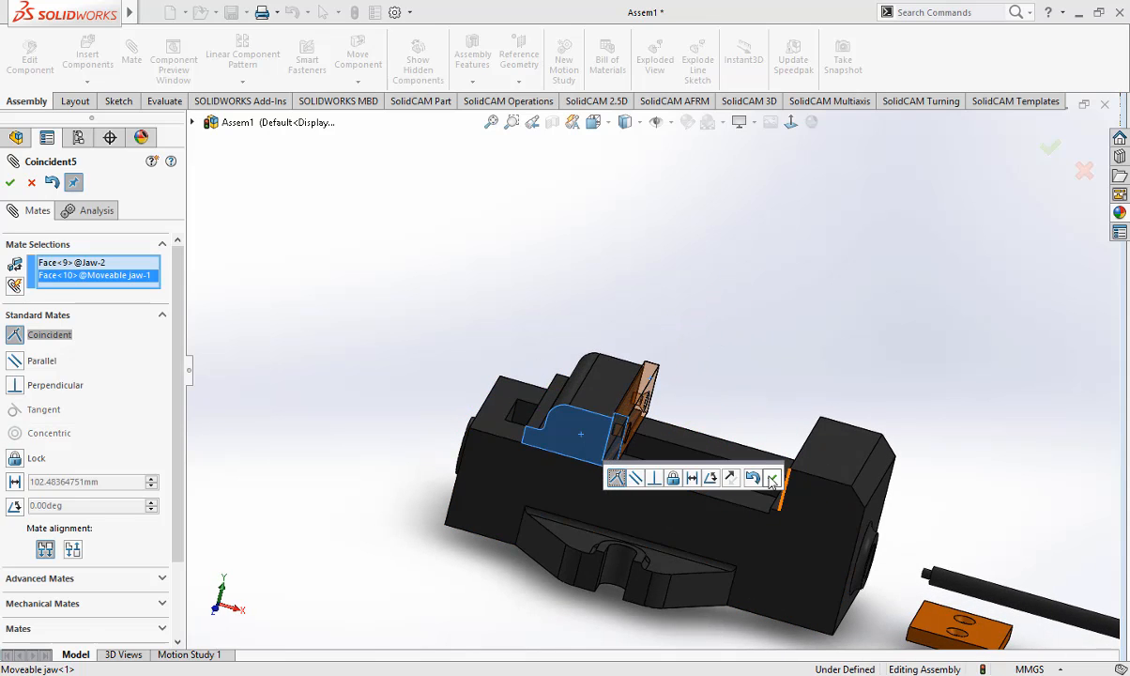
pyautogui.click(772, 480)
# Step: Examine the screw hole alignment between the jaw plate and moveable jaw with hidden lines visible, then restore the shaded-with-edges display
pyautogui.moveTo(772, 480); pyautogui.dragTo(551, 312, button='middle')
pyautogui.scroll(-6, 650, 433)
pyautogui.scroll(-2, 654, 433)
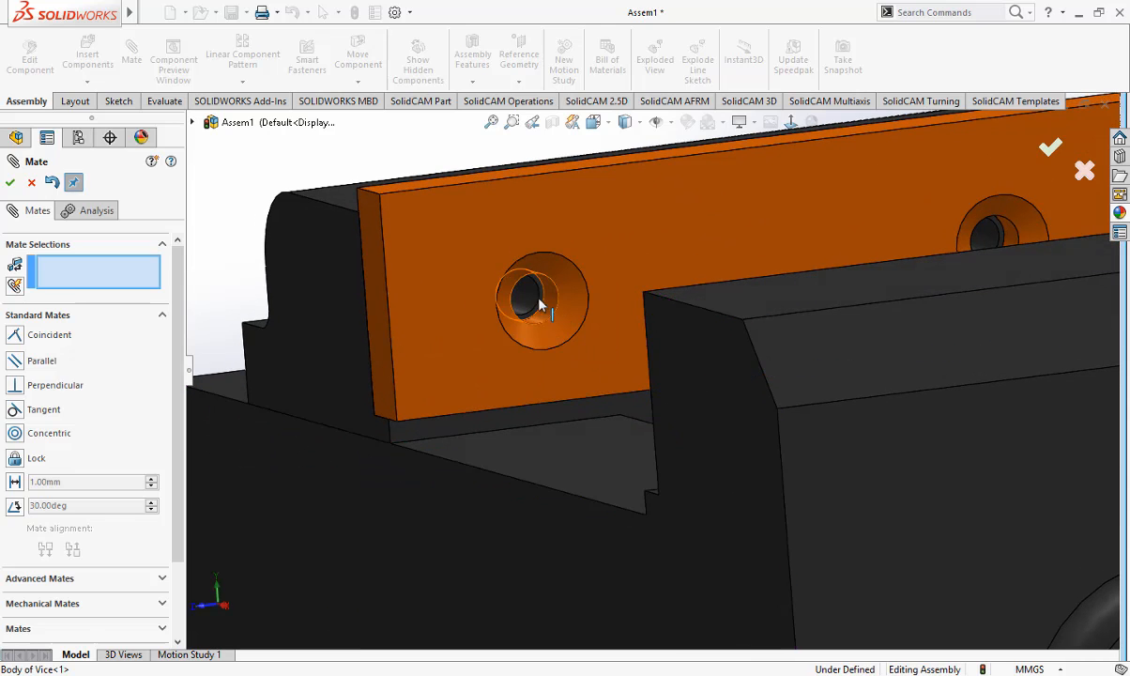
pyautogui.scroll(4, 564, 323)
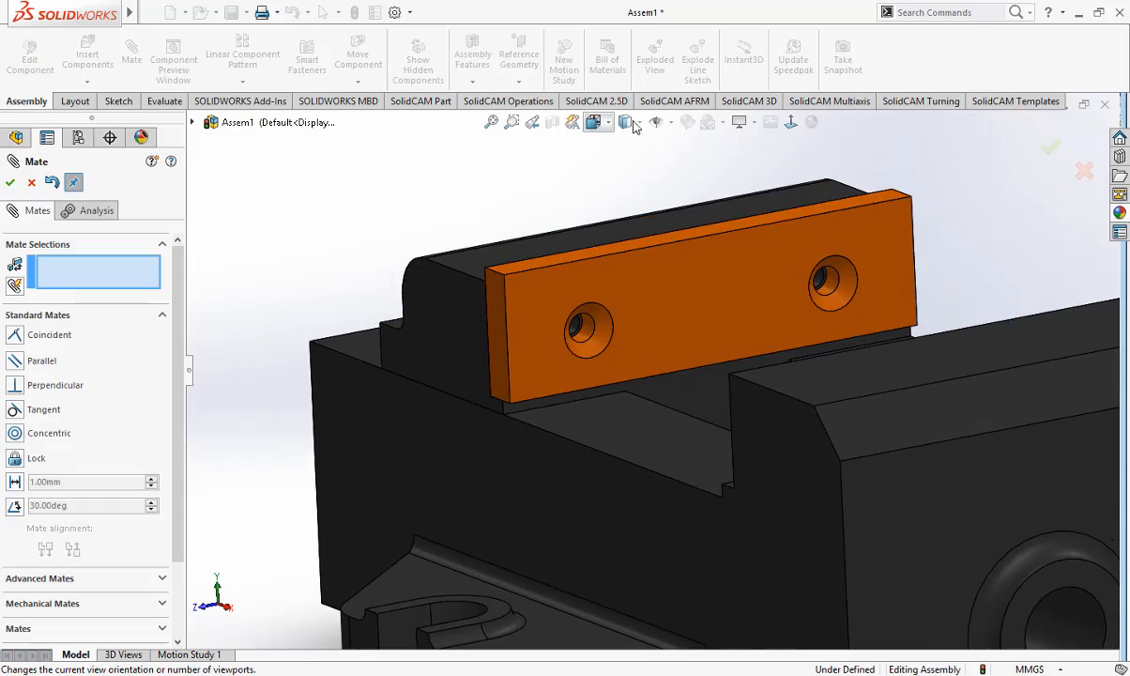
pyautogui.click(628, 210)
pyautogui.moveTo(638, 329)
pyautogui.mouseDown(button='middle')
pyautogui.moveTo(637, 341)
pyautogui.moveTo(576, 334)
pyautogui.moveTo(682, 348)
pyautogui.mouseUp(button='middle')
pyautogui.moveTo(779, 362); pyautogui.dragTo(663, 366, button='middle')
pyautogui.scroll(6, 664, 366)
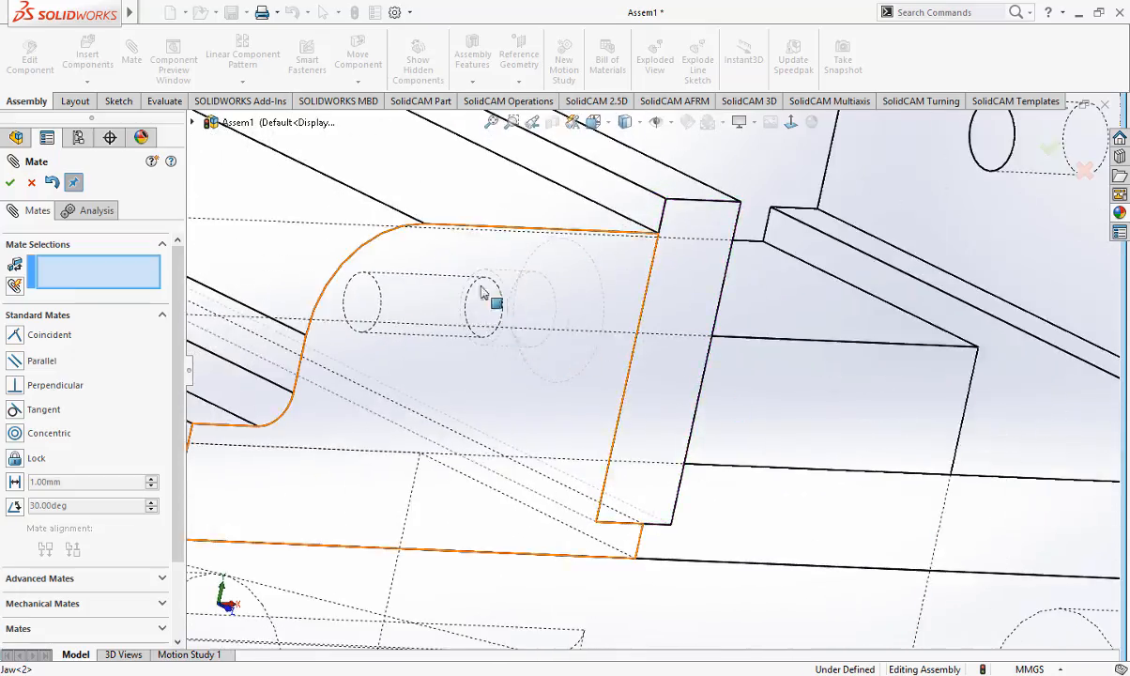
pyautogui.scroll(-6, 631, 366)
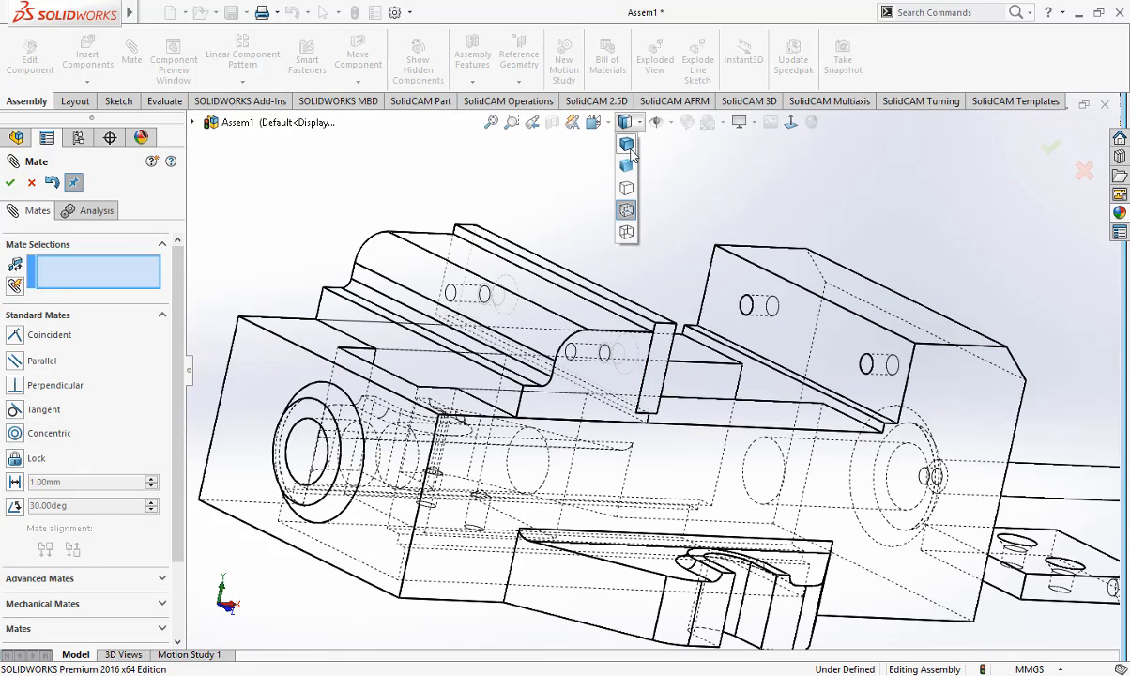
pyautogui.click(626, 155)
pyautogui.scroll(-5, 581, 285)
pyautogui.scroll(2, 723, 386)
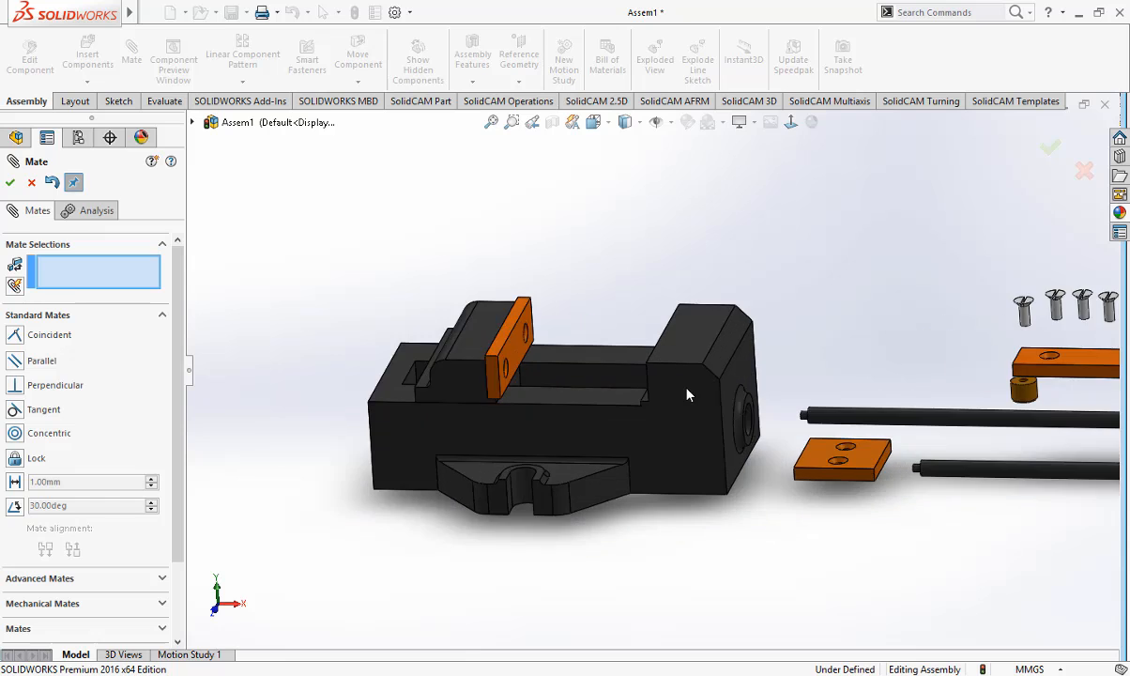
# Step: Add a coincident mate between the second jaw plate's long narrow edge face and the ledge below the fixed jaw on the vice body
pyautogui.scroll(-2, 687, 396)
pyautogui.moveTo(643, 371); pyautogui.dragTo(601, 413, button='middle')
pyautogui.scroll(3, 601, 413)
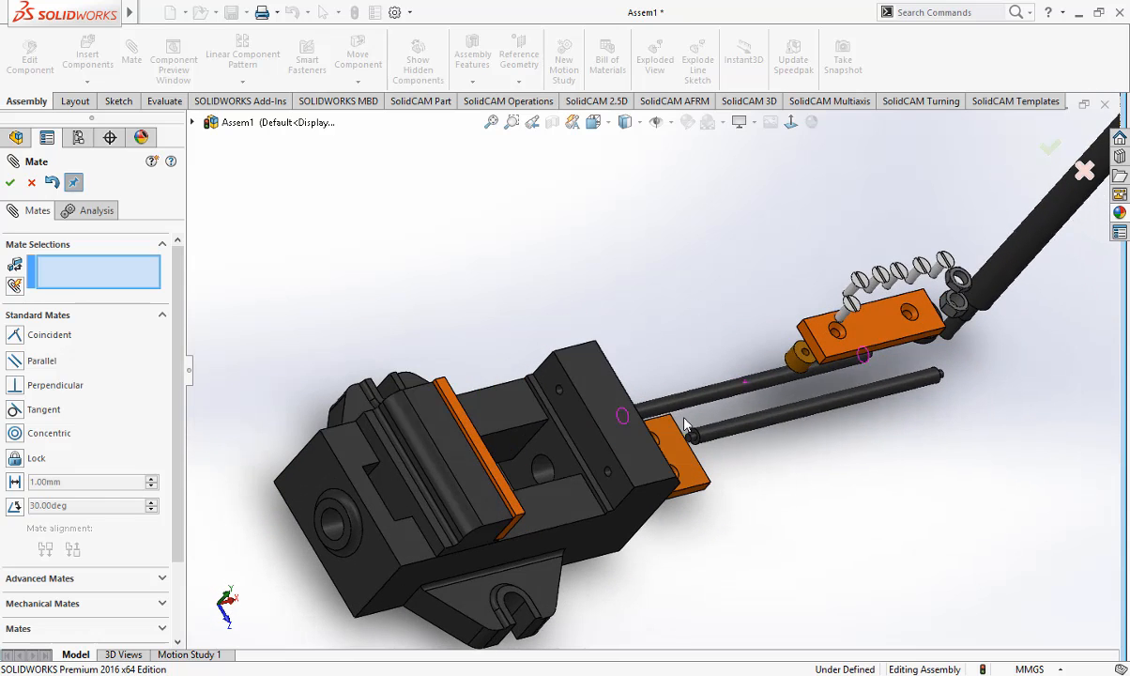
pyautogui.scroll(3, 862, 371)
pyautogui.moveTo(826, 343); pyautogui.dragTo(858, 455, button='middle')
pyautogui.click(832, 326)
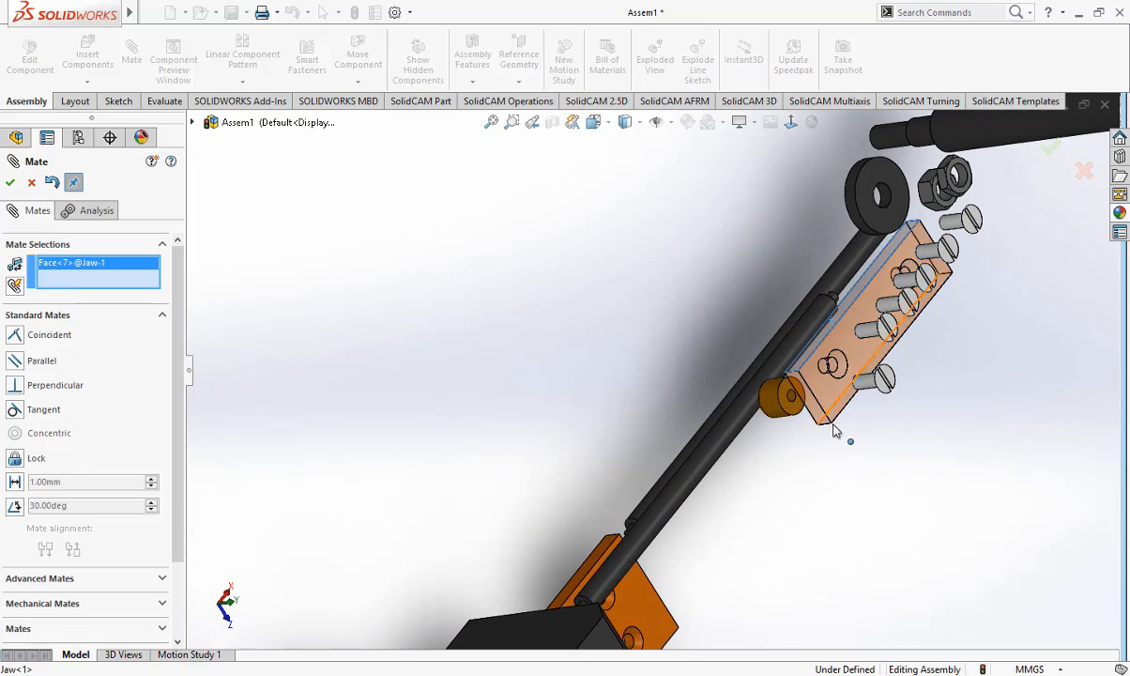
pyautogui.moveTo(833, 326); pyautogui.dragTo(427, 571, button='middle')
pyautogui.scroll(5, 427, 570)
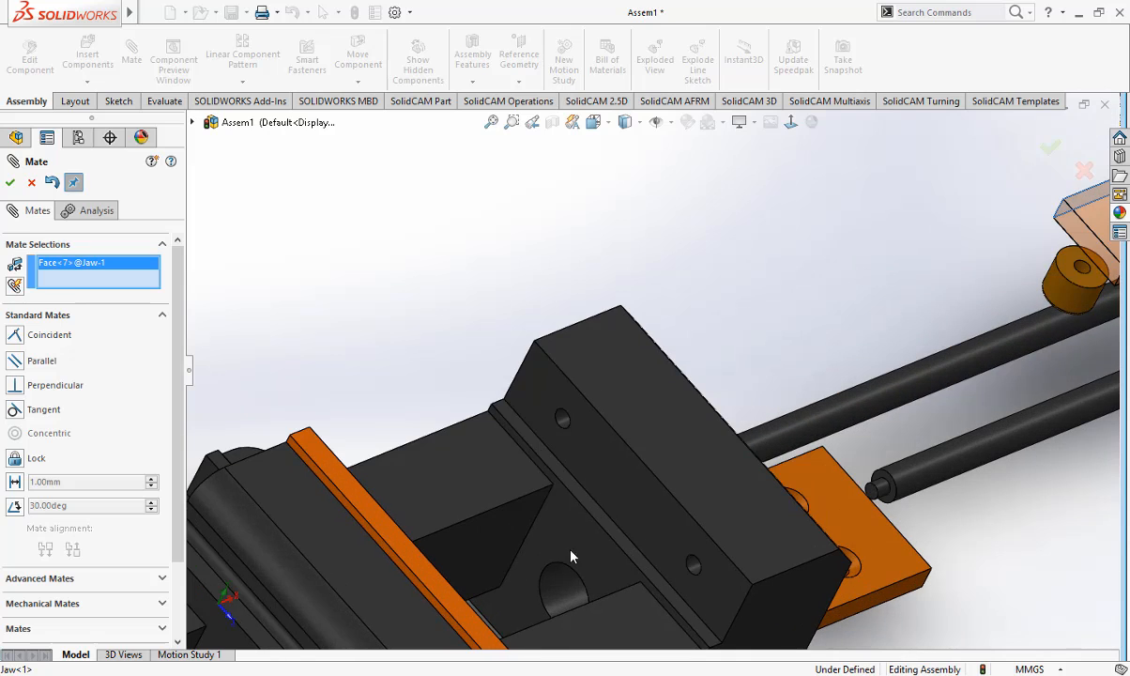
pyautogui.click(596, 519)
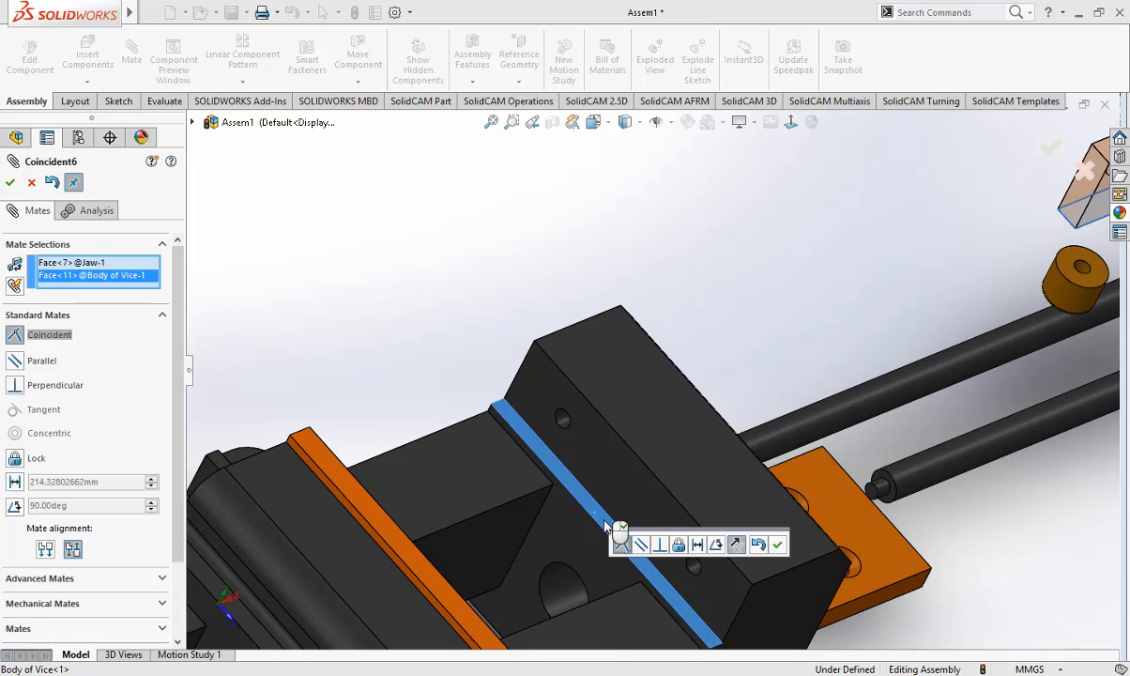
pyautogui.click(779, 545)
# Step: Add a coincident mate between the second jaw plate's back face and the front face of the vice body's fixed jaw
pyautogui.scroll(-3, 752, 547)
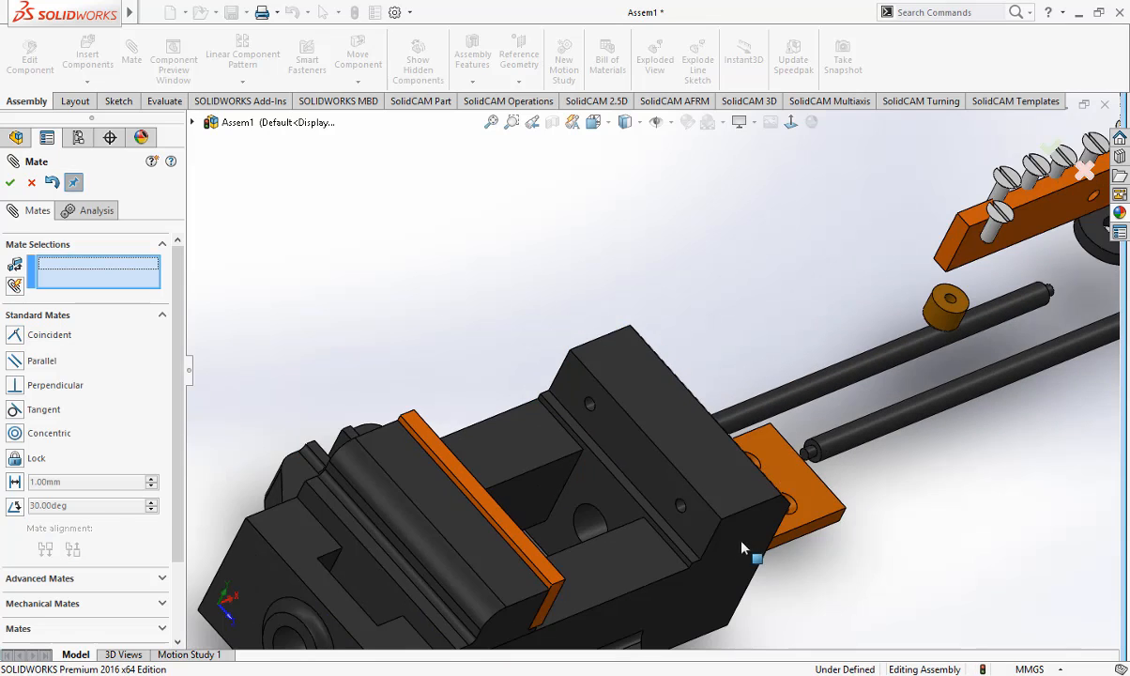
pyautogui.moveTo(896, 470); pyautogui.dragTo(873, 423, button='middle')
pyautogui.scroll(-3, 840, 432)
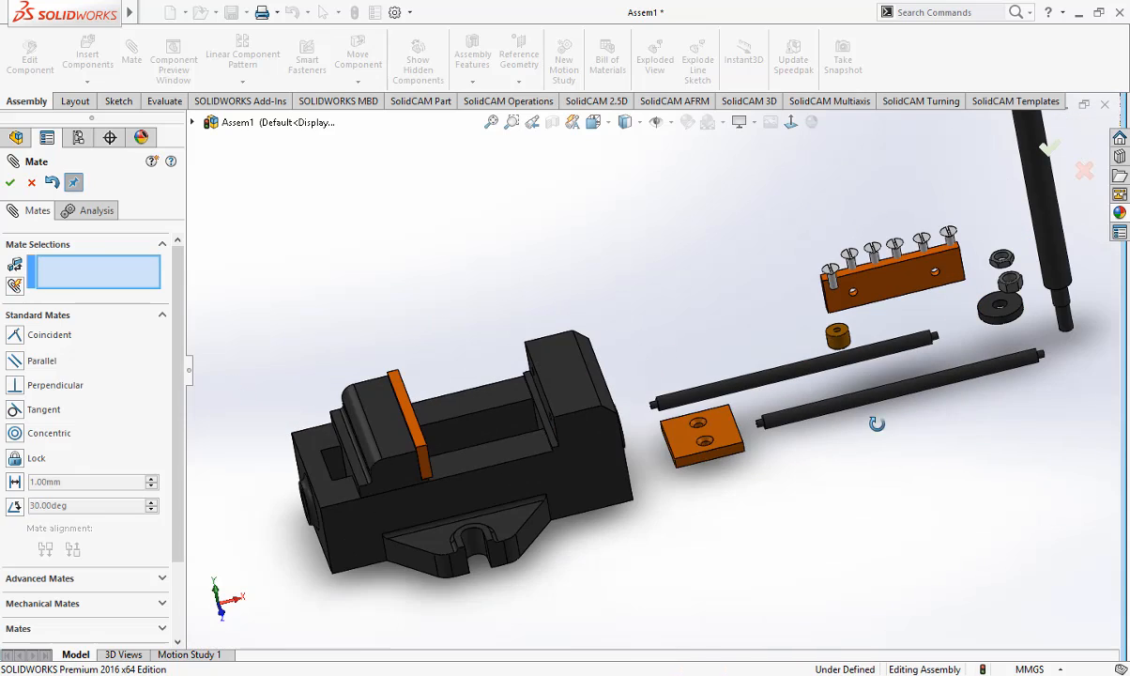
pyautogui.click(899, 304)
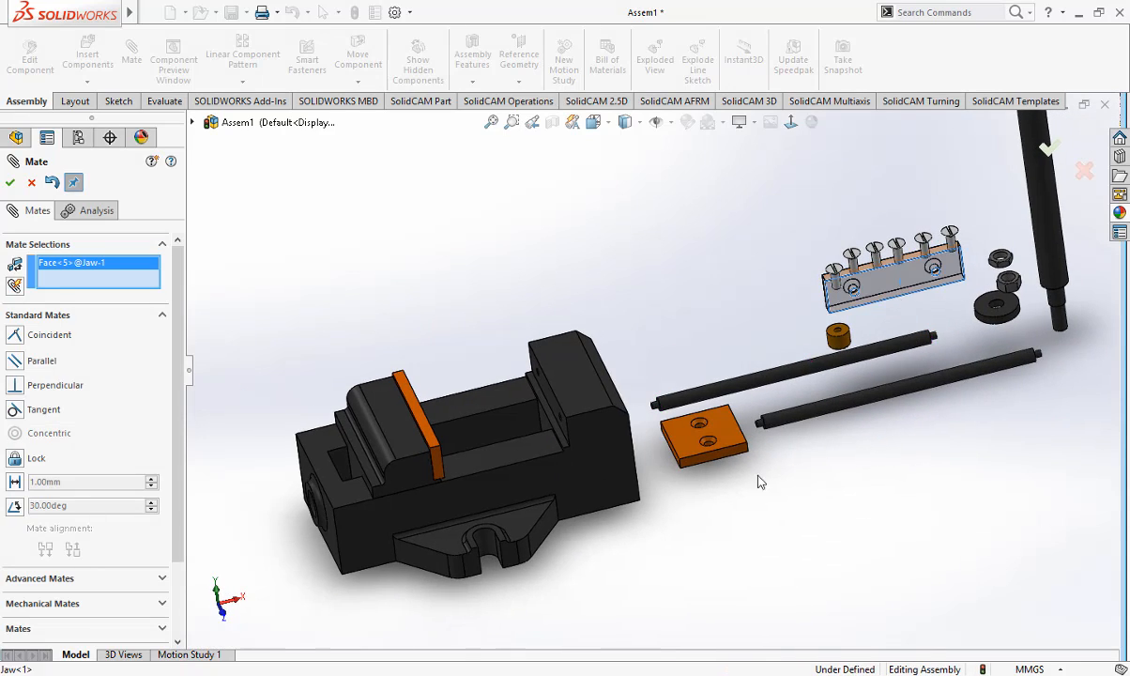
pyautogui.moveTo(761, 482); pyautogui.dragTo(777, 470, button='middle')
pyautogui.click(648, 425)
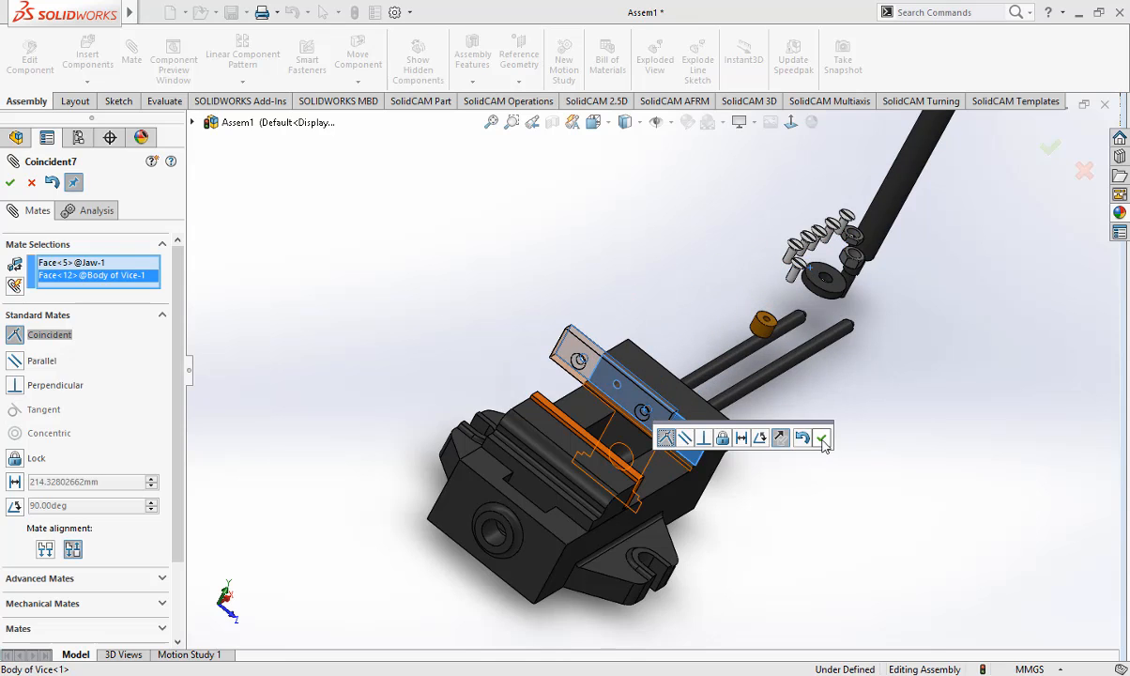
pyautogui.click(822, 439)
# Step: Add a coincident mate between the second jaw plate's end face and the side face of the vice body
pyautogui.moveTo(840, 503); pyautogui.dragTo(691, 444, button='middle')
pyautogui.scroll(4, 479, 399)
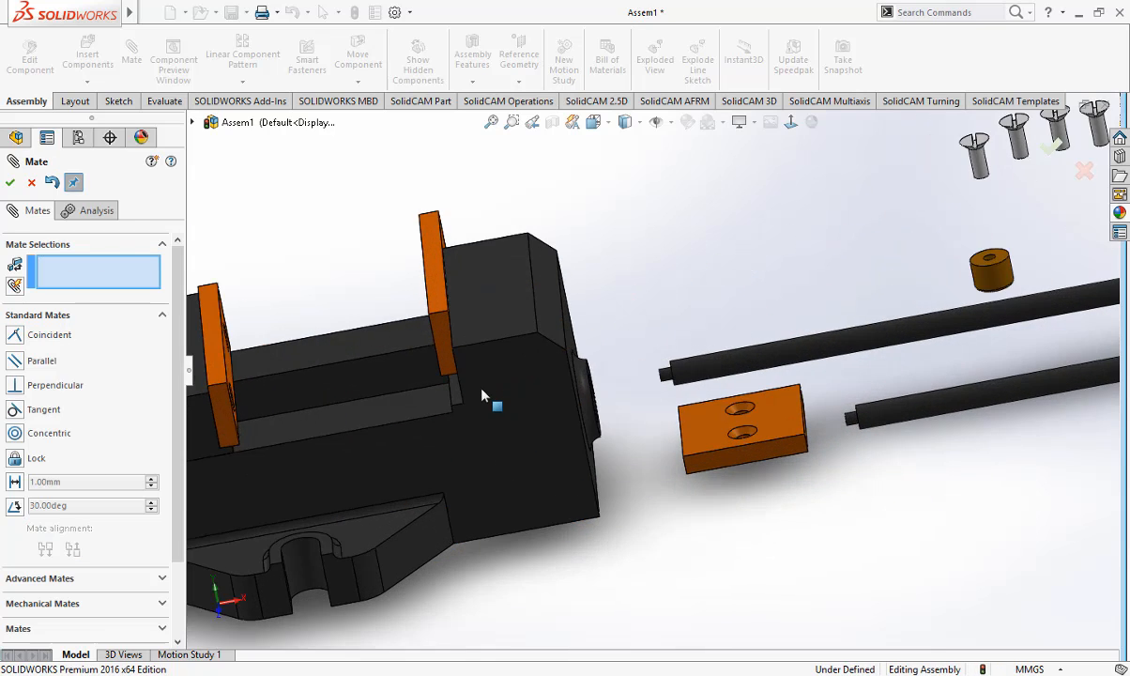
pyautogui.moveTo(482, 396); pyautogui.dragTo(505, 361, button='middle')
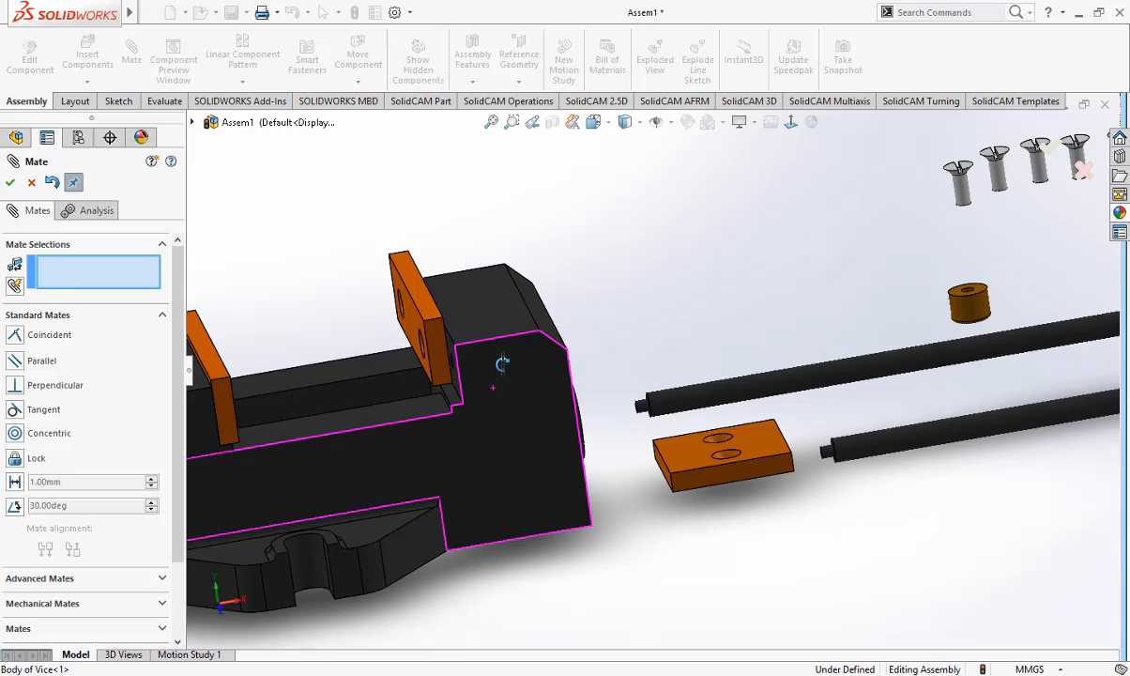
pyautogui.click(444, 361)
pyautogui.click(505, 398)
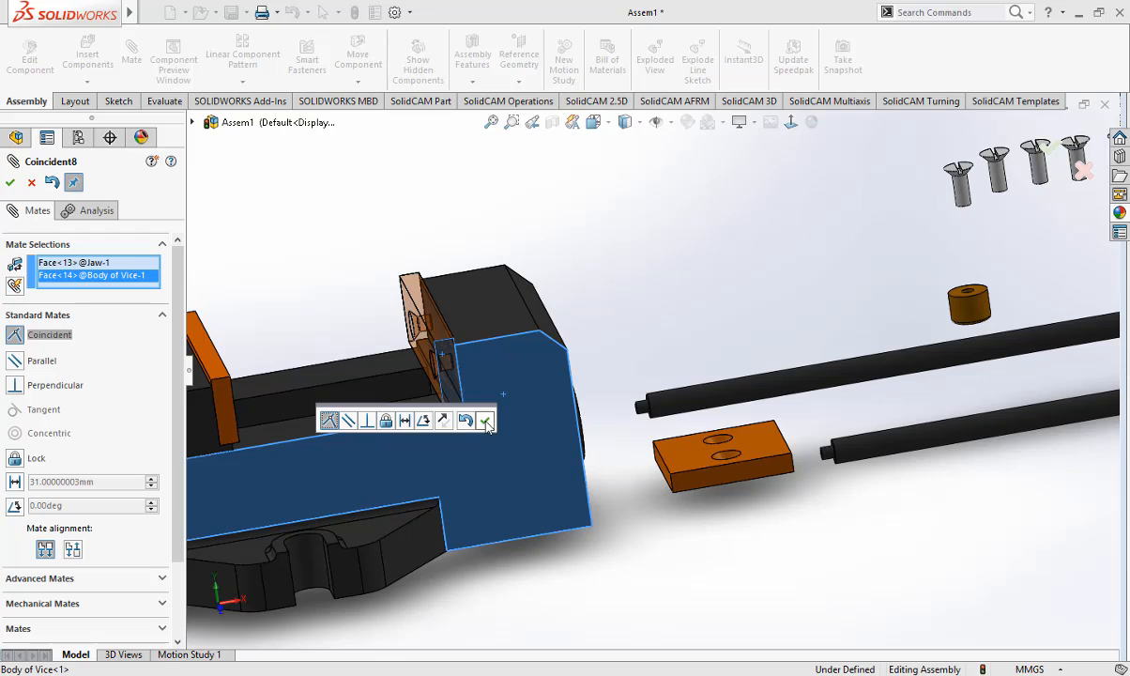
pyautogui.click(485, 423)
pyautogui.moveTo(526, 512); pyautogui.dragTo(601, 451, button='middle')
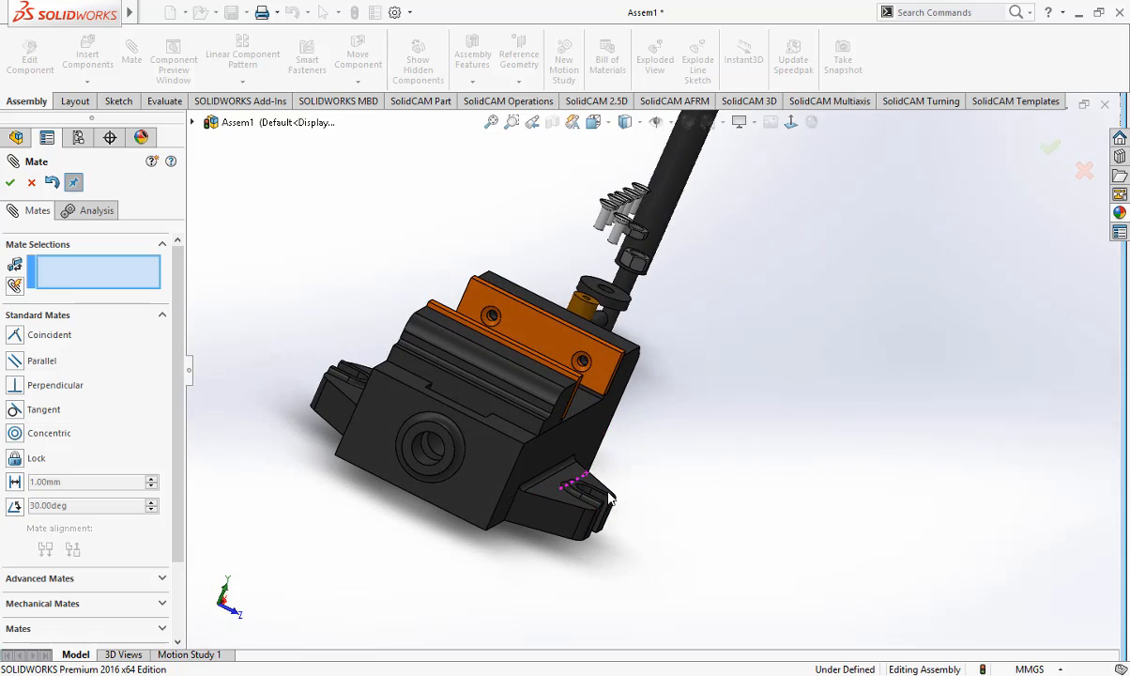
pyautogui.scroll(-8, 601, 375)
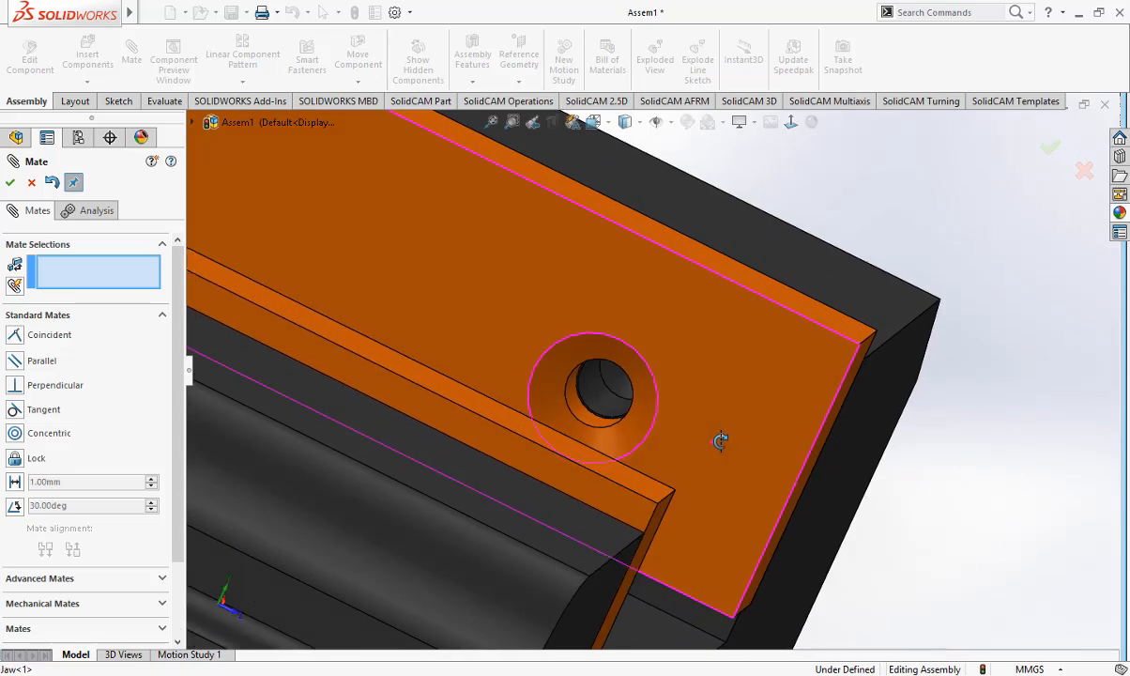
# Step: Examine the second jaw plate's screw hole alignment and the vice's underside opening where the clamping plate fits
pyautogui.moveTo(721, 441); pyautogui.dragTo(636, 444, button='middle')
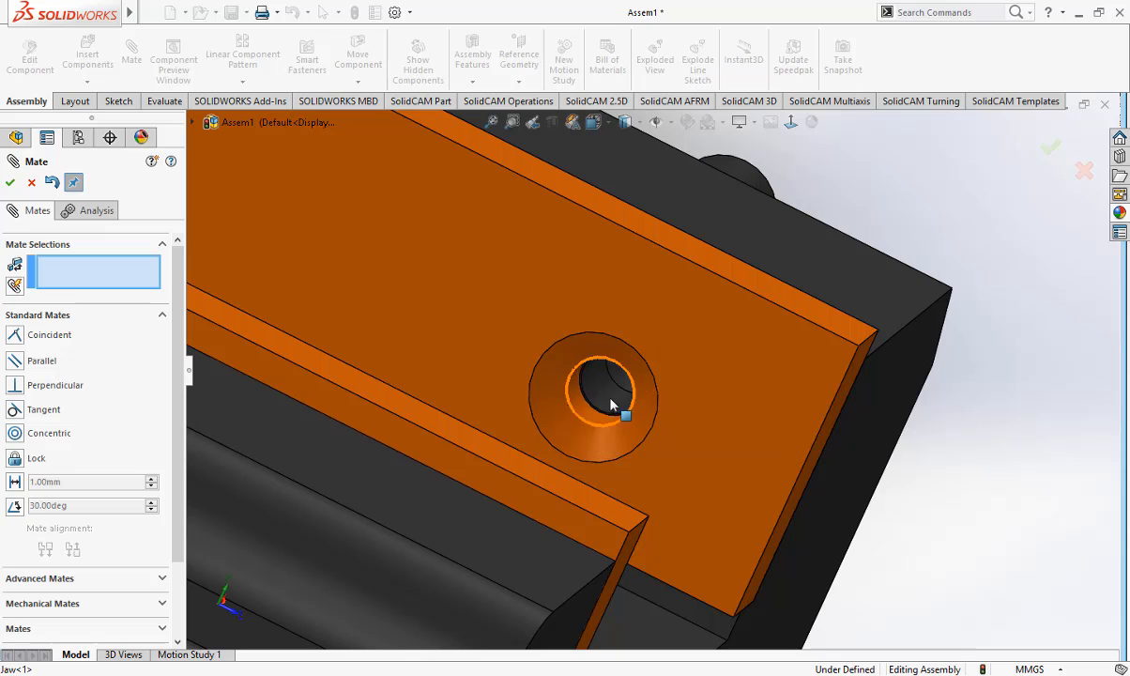
pyautogui.scroll(10, 612, 433)
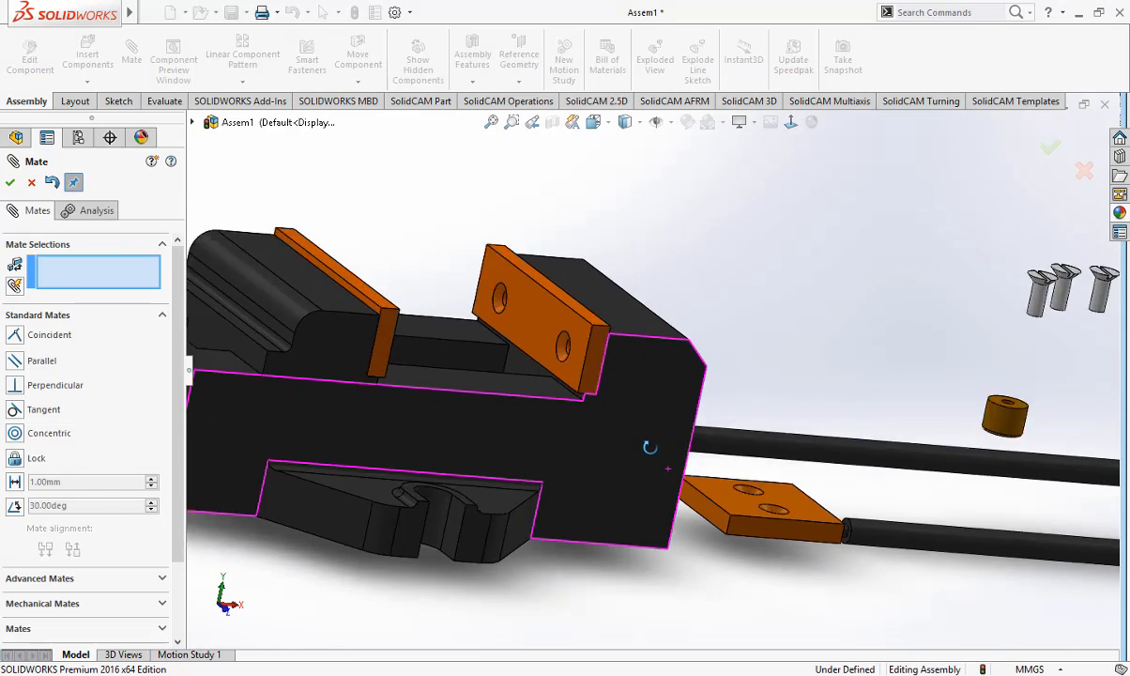
pyautogui.scroll(2, 700, 498)
pyautogui.moveTo(719, 480); pyautogui.dragTo(655, 554, button='middle')
pyautogui.scroll(2, 654, 554)
pyautogui.scroll(2, 661, 531)
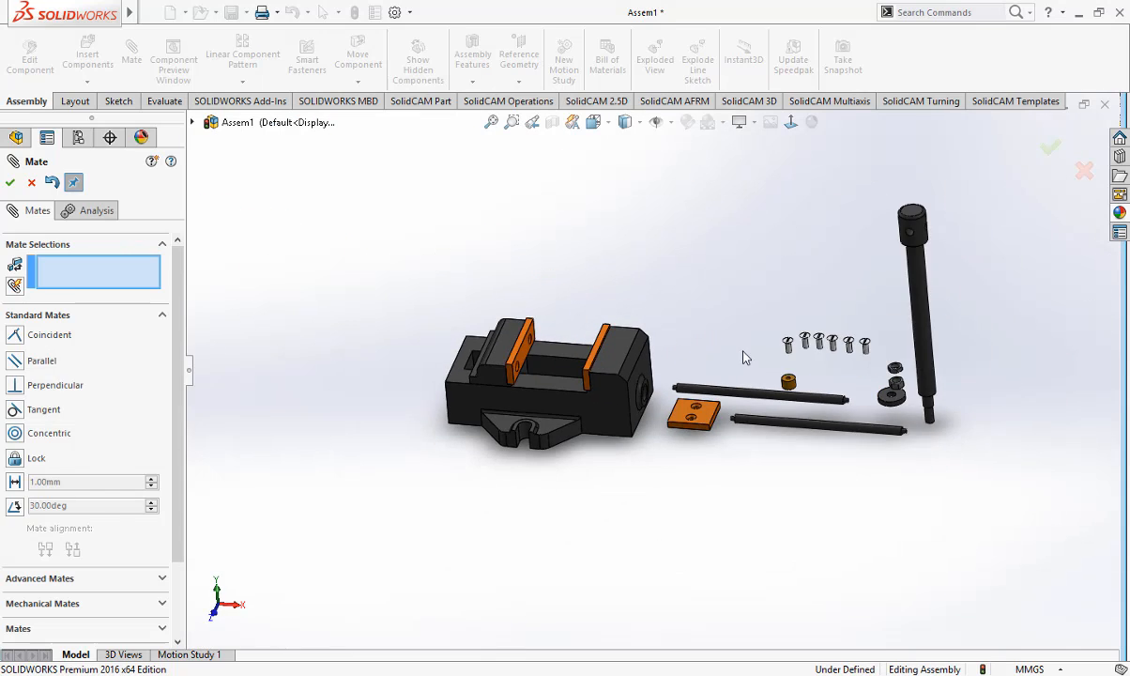
pyautogui.scroll(-4, 747, 361)
pyautogui.scroll(2, 749, 365)
pyautogui.moveTo(420, 406); pyautogui.dragTo(408, 365, button='middle')
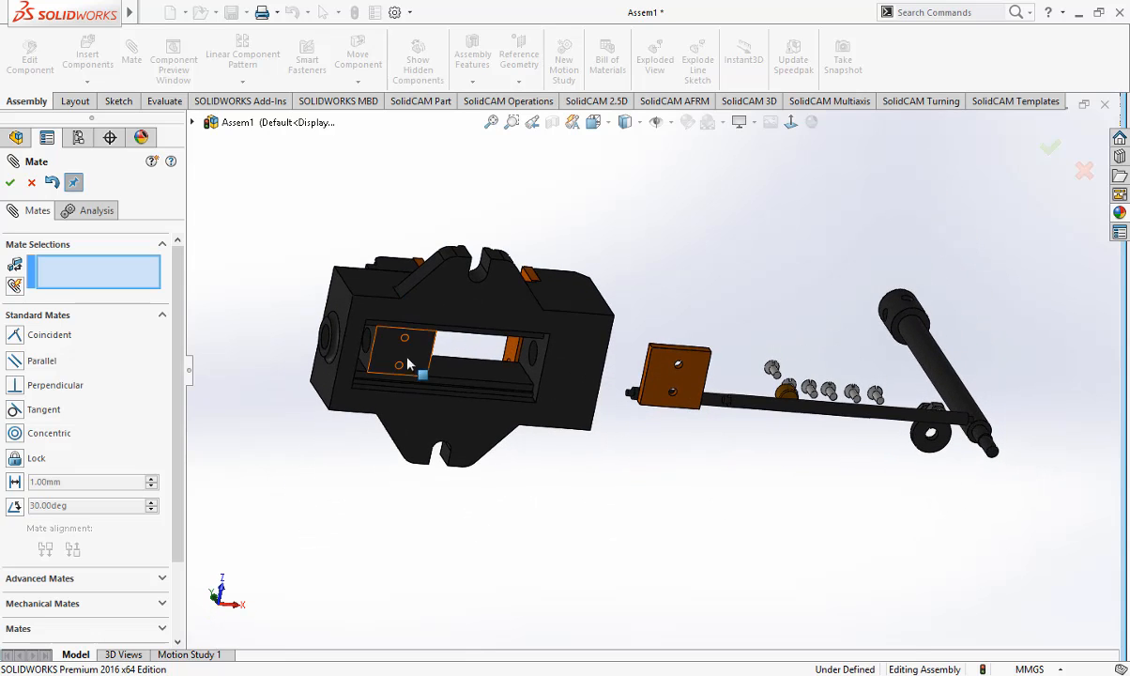
pyautogui.scroll(-2, 689, 379)
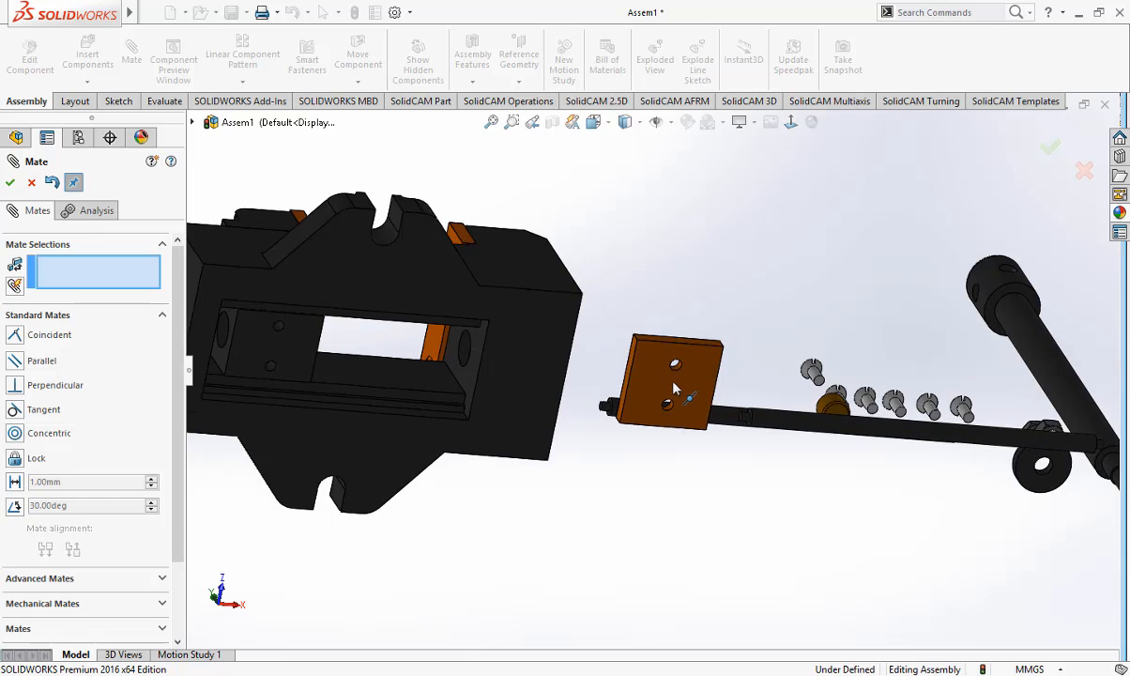
pyautogui.scroll(1, 669, 388)
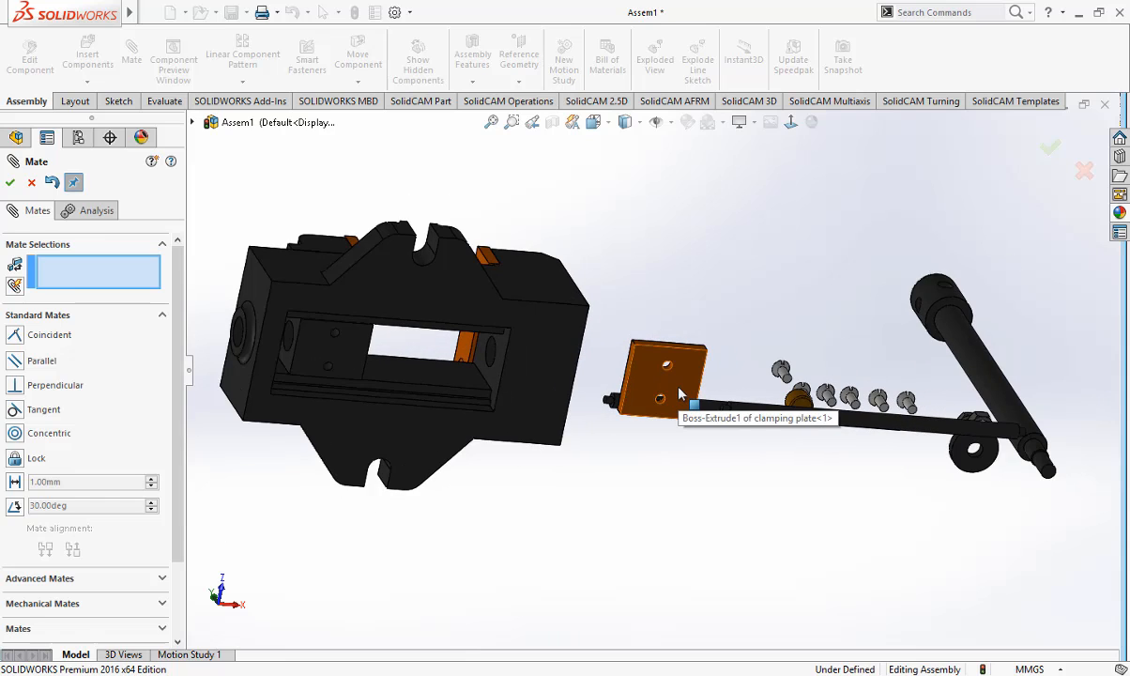
# Step: Add a coincident mate between the clamping plate's plain face and the moveable jaw's underside, with the mate alignment flipped
pyautogui.scroll(-2, 680, 390)
pyautogui.moveTo(667, 434); pyautogui.dragTo(693, 568, button='middle')
pyautogui.scroll(-2, 648, 376)
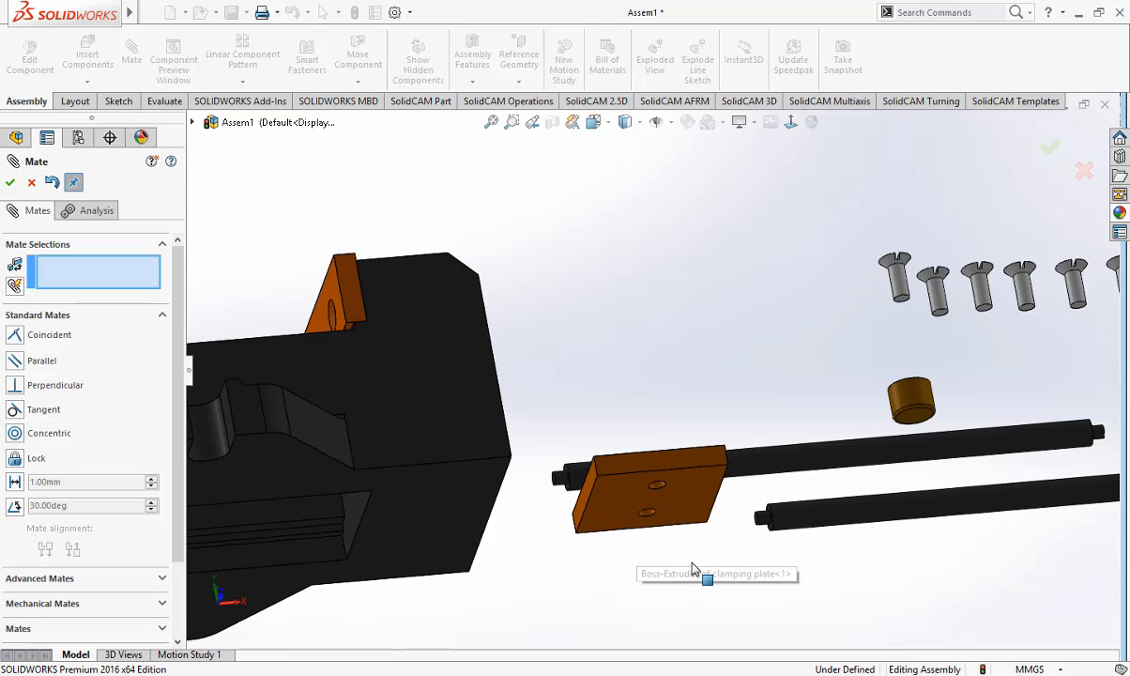
pyautogui.click(672, 505)
pyautogui.press('f')
pyautogui.moveTo(631, 580); pyautogui.dragTo(386, 469, button='middle')
pyautogui.click(328, 410)
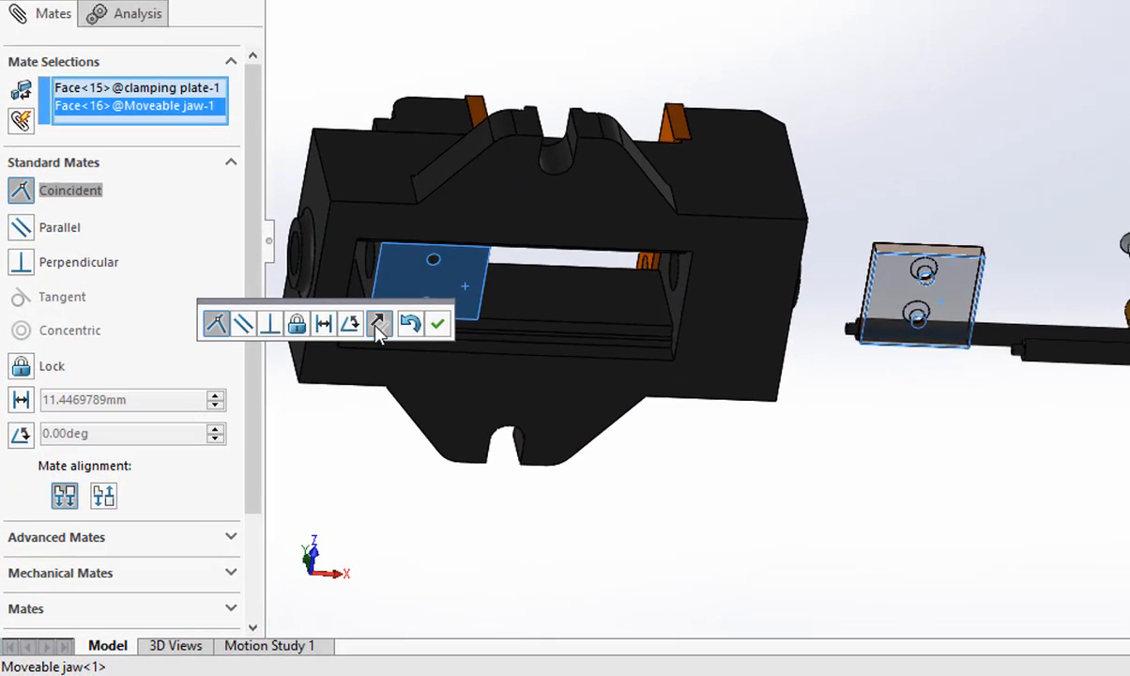
pyautogui.click(273, 422)
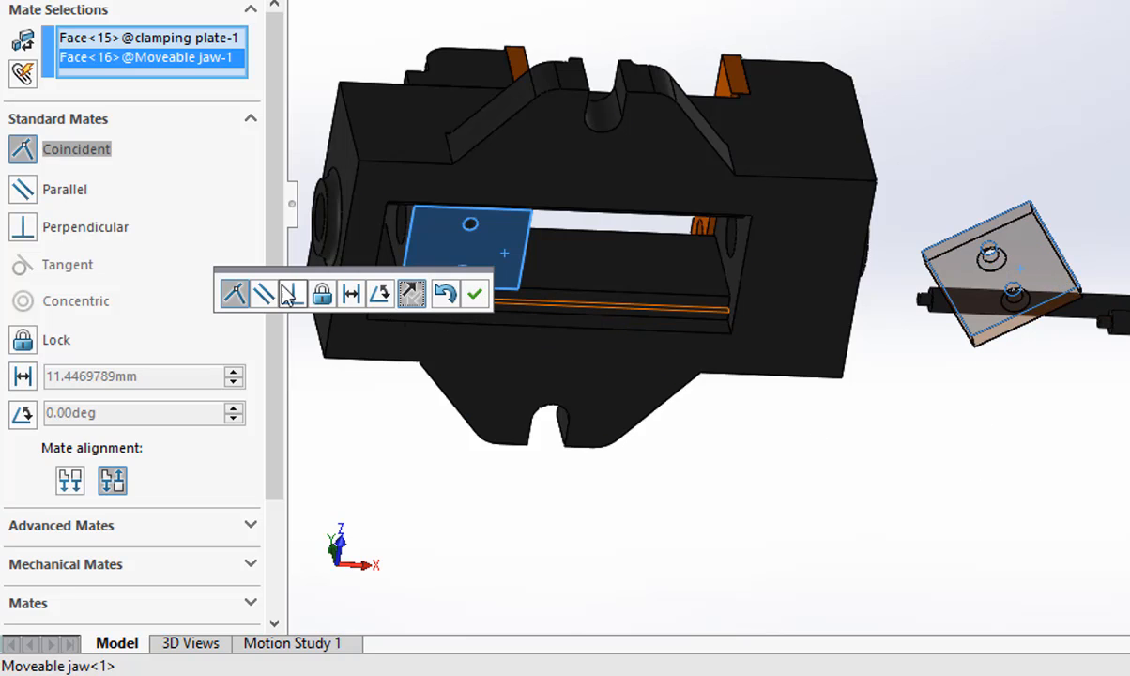
pyautogui.click(474, 294)
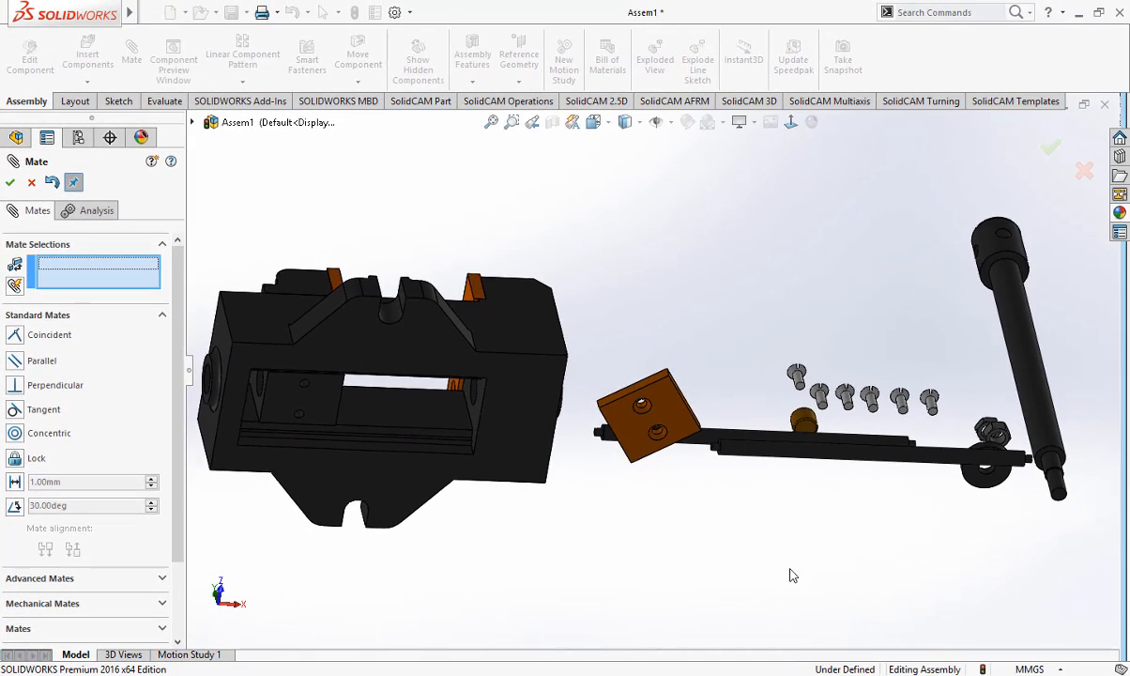
# Step: Add a coincident mate between the clamping plate's narrow edge face and the end face of the moveable jaw's lower block
pyautogui.moveTo(792, 576); pyautogui.dragTo(614, 435, button='middle')
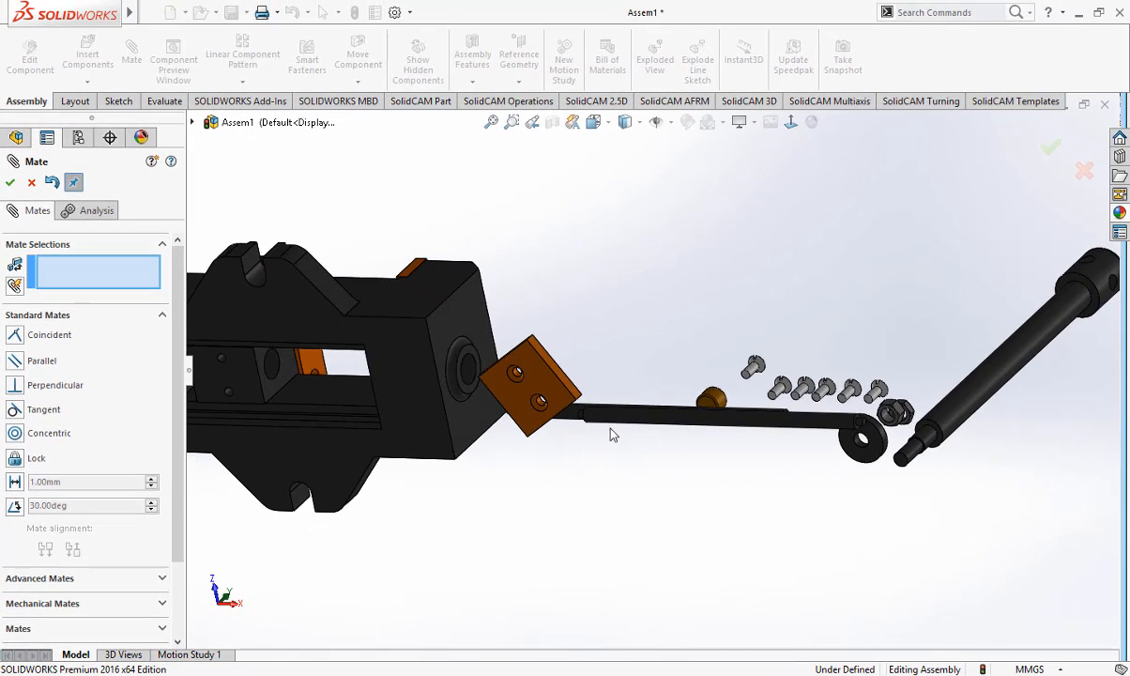
pyautogui.moveTo(545, 472); pyautogui.dragTo(657, 357, button='middle')
pyautogui.moveTo(376, 366); pyautogui.dragTo(417, 502, button='middle')
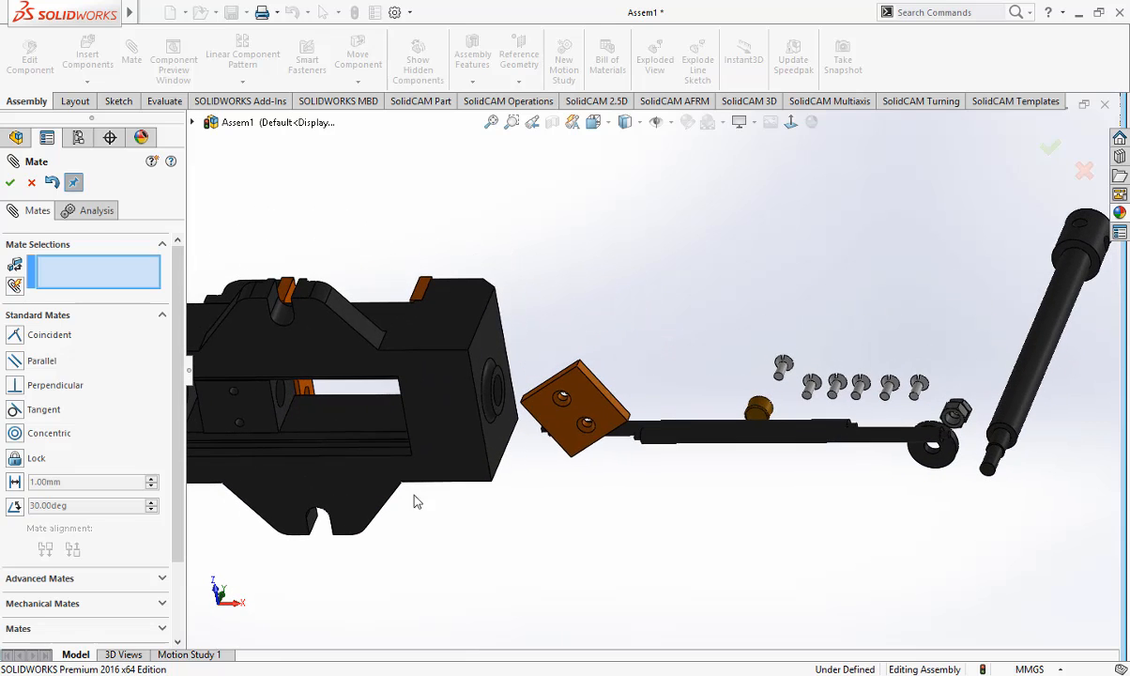
pyautogui.click(605, 395)
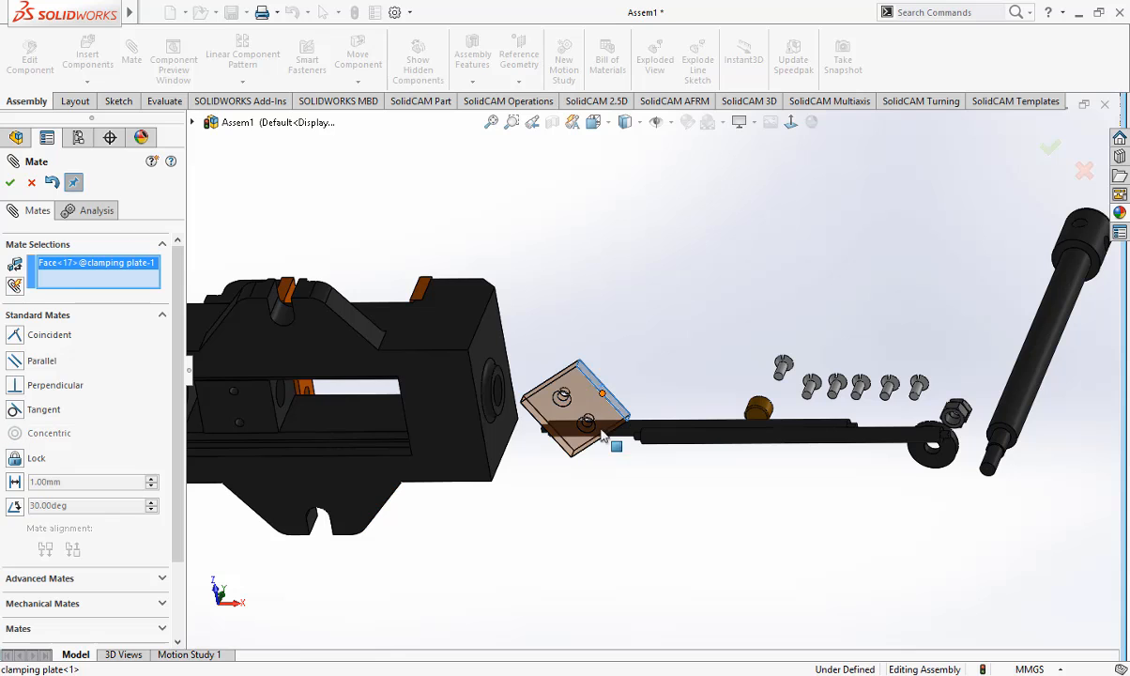
pyautogui.click(281, 422)
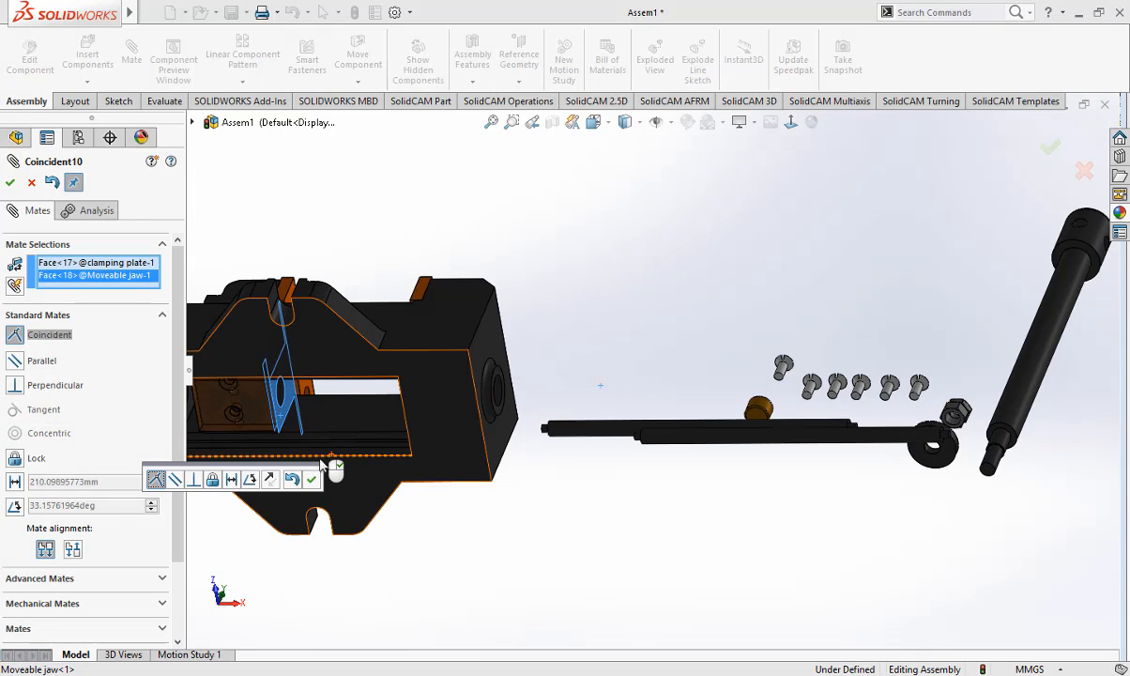
pyautogui.moveTo(298, 459); pyautogui.dragTo(361, 330, button='middle')
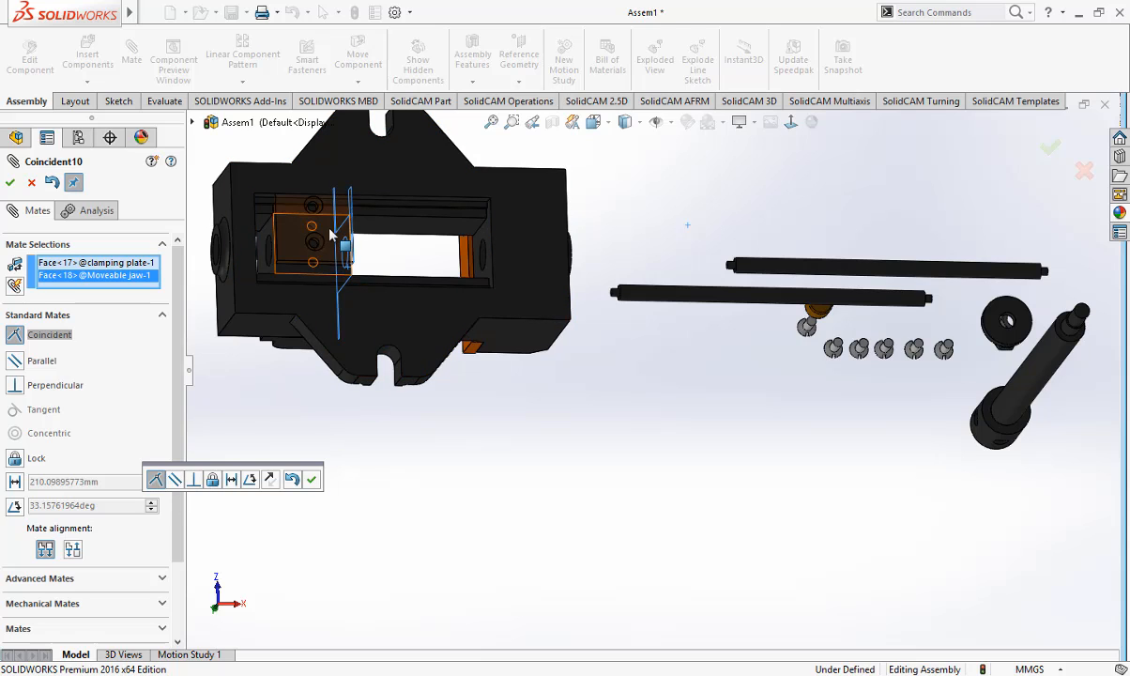
pyautogui.click(312, 479)
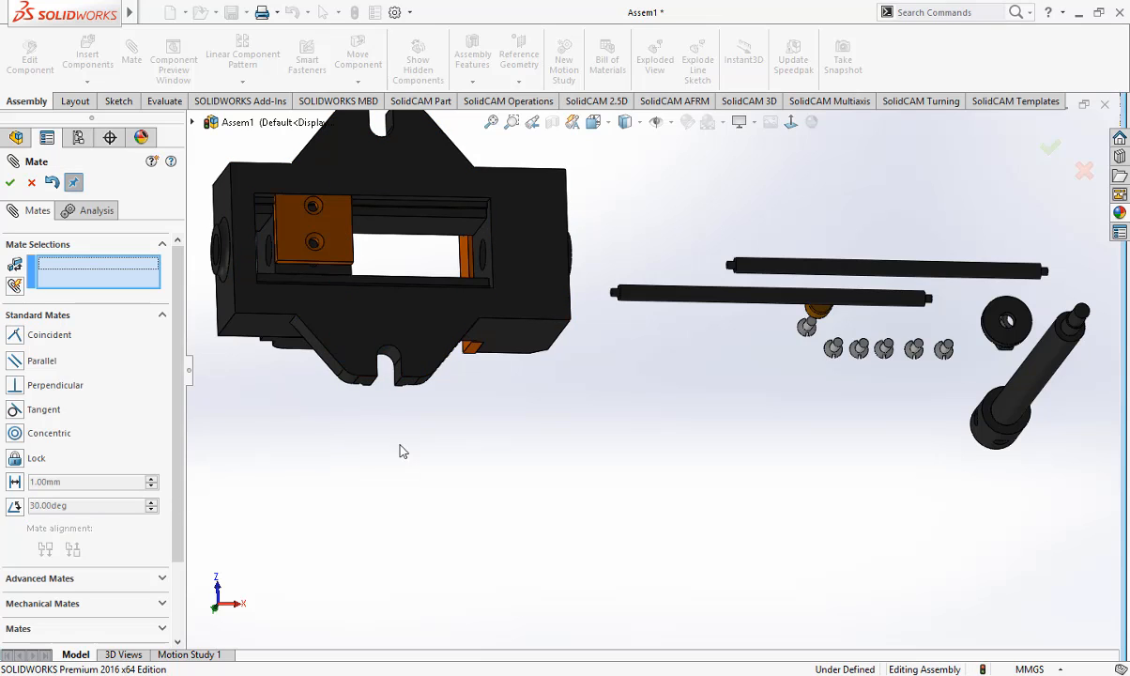
# Step: Slide the moveable jaw along the vice body and move the clamping plate clear of the body to expose its holes
pyautogui.moveTo(380, 279); pyautogui.dragTo(322, 305, button='middle')
pyautogui.moveTo(324, 291); pyautogui.dragTo(383, 398)
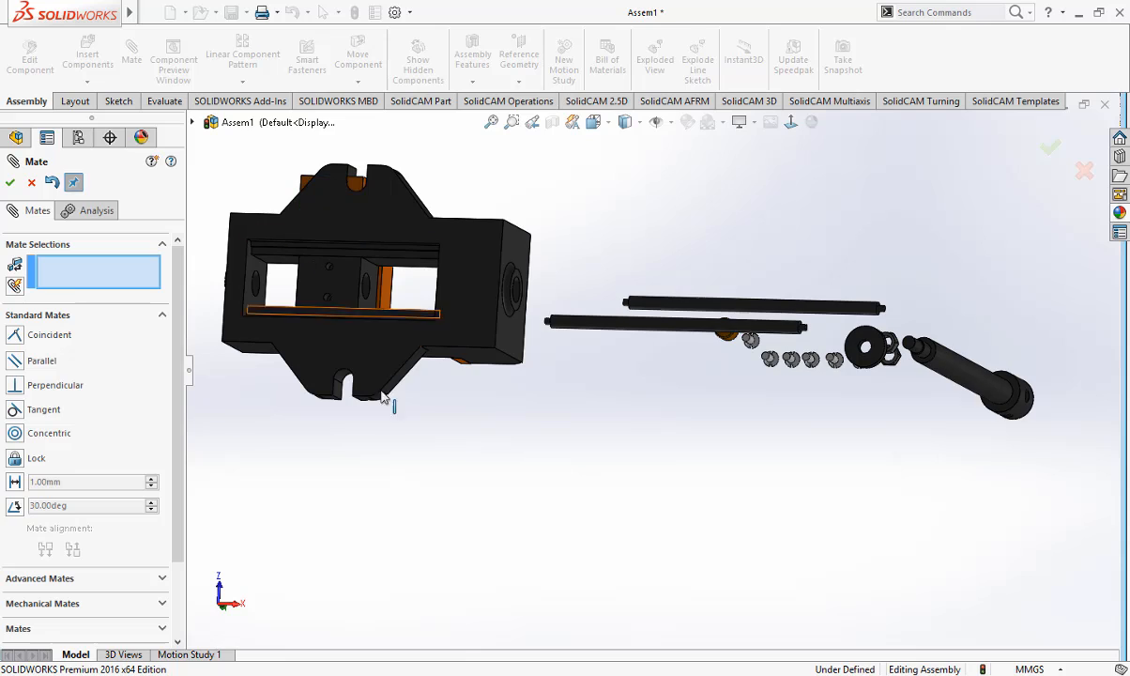
pyautogui.click(358, 187)
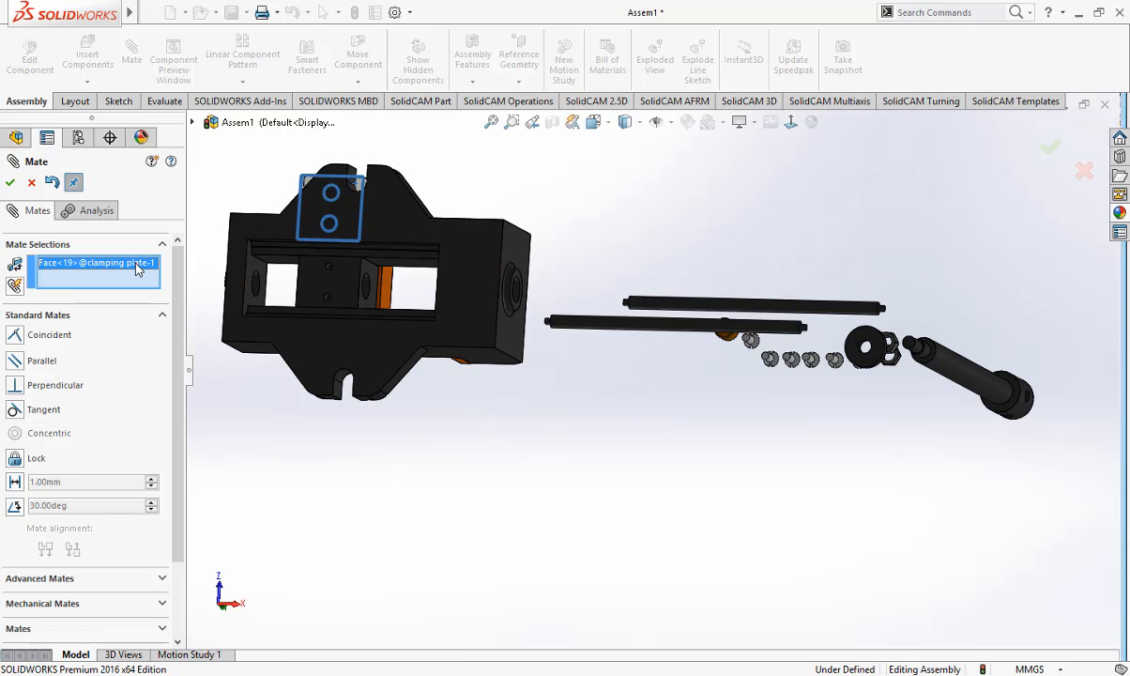
pyautogui.press('Delete')
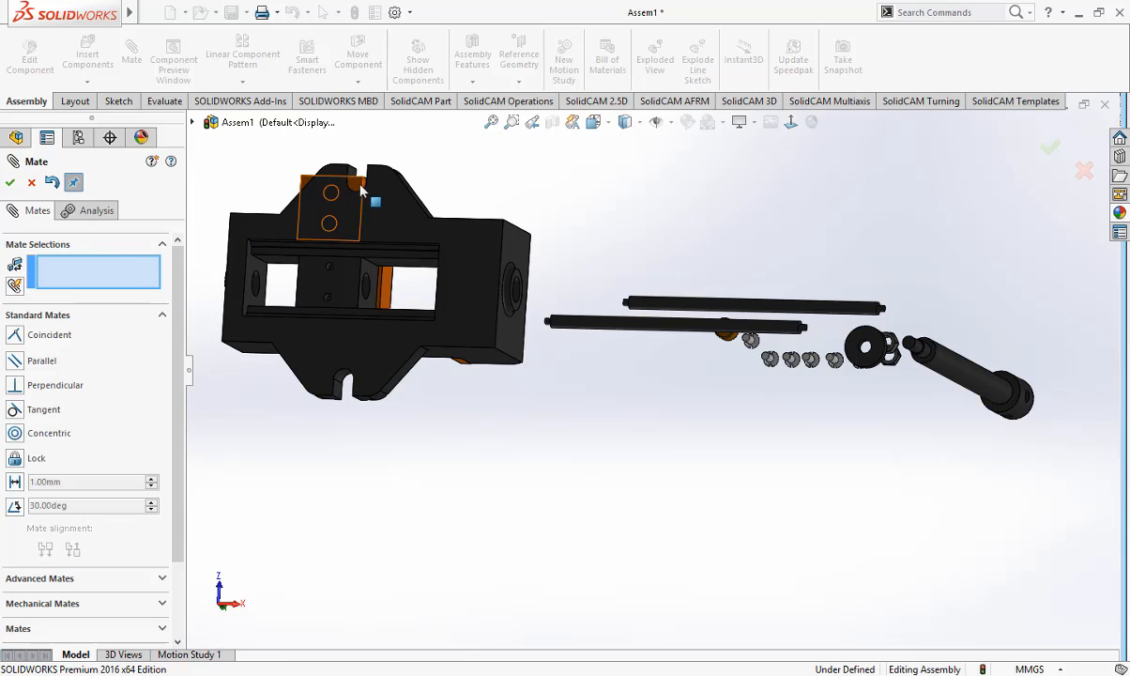
pyautogui.moveTo(358, 222); pyautogui.dragTo(368, 473)
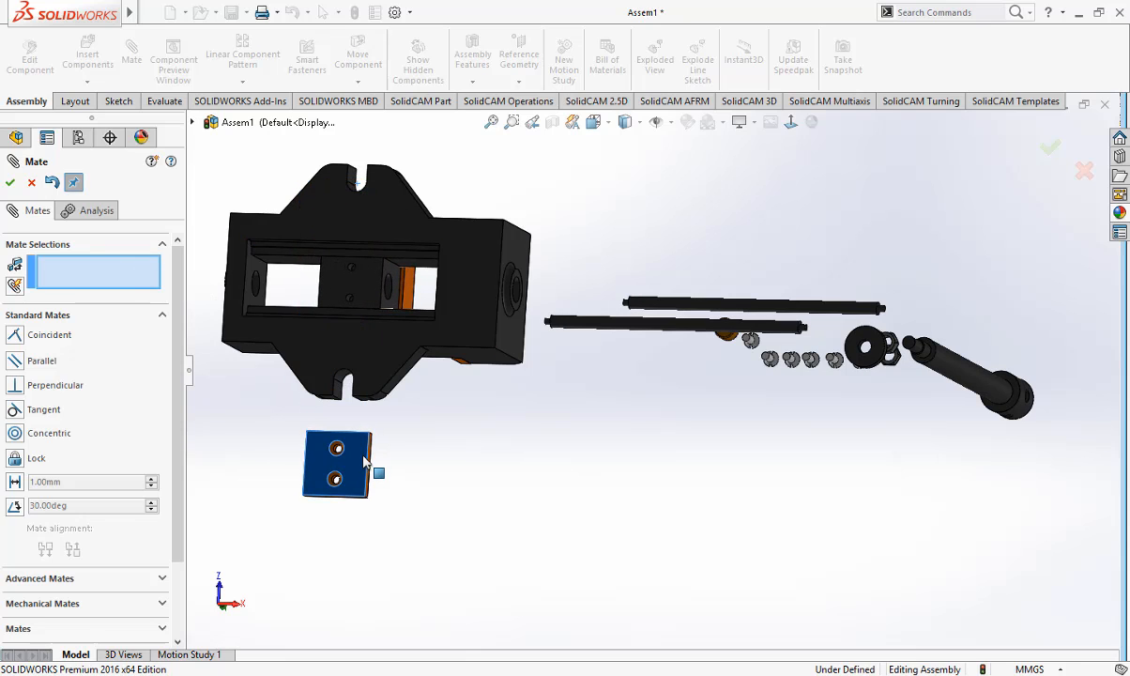
# Step: Add a concentric mate between one clamping plate screw hole and the matching screw hole in the moveable jaw's underside
pyautogui.moveTo(434, 483); pyautogui.dragTo(395, 340, button='middle')
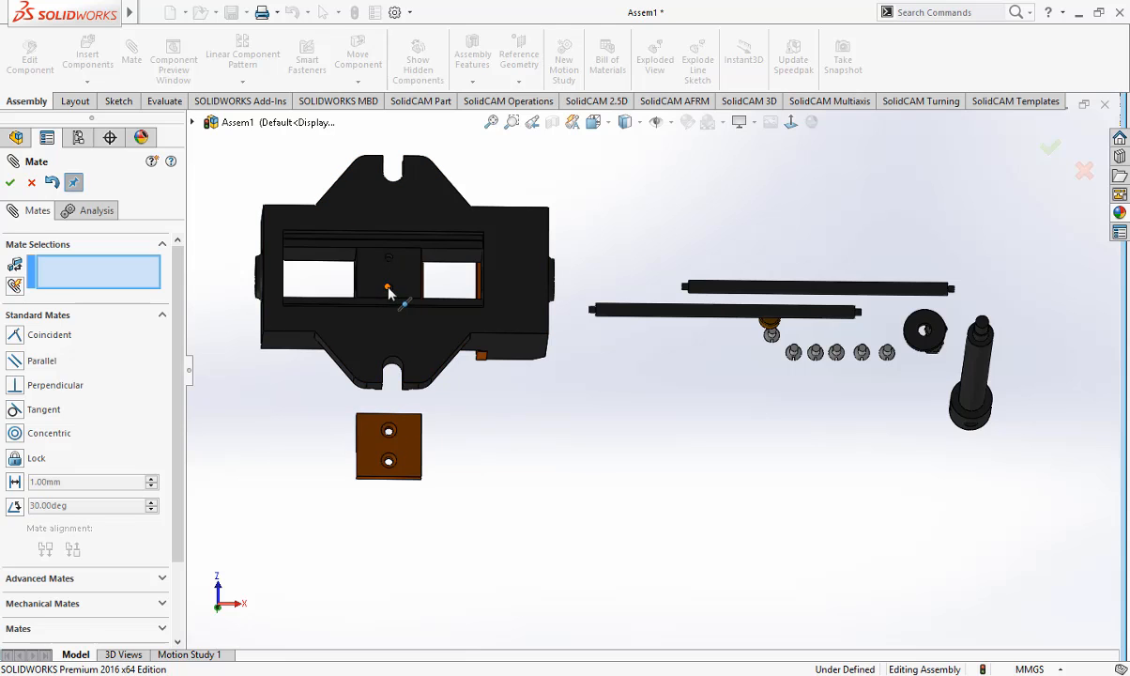
pyautogui.scroll(-3, 362, 446)
pyautogui.moveTo(409, 443); pyautogui.dragTo(451, 446, button='middle')
pyautogui.scroll(-4, 455, 385)
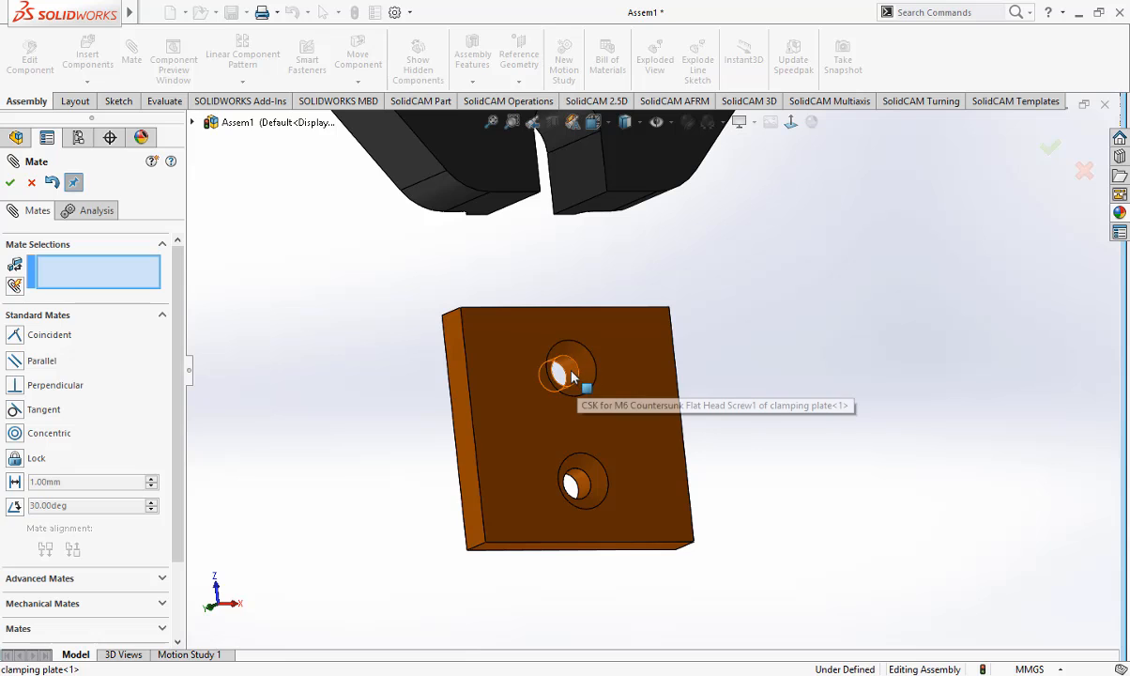
pyautogui.click(584, 383)
pyautogui.scroll(5, 580, 380)
pyautogui.scroll(-8, 561, 273)
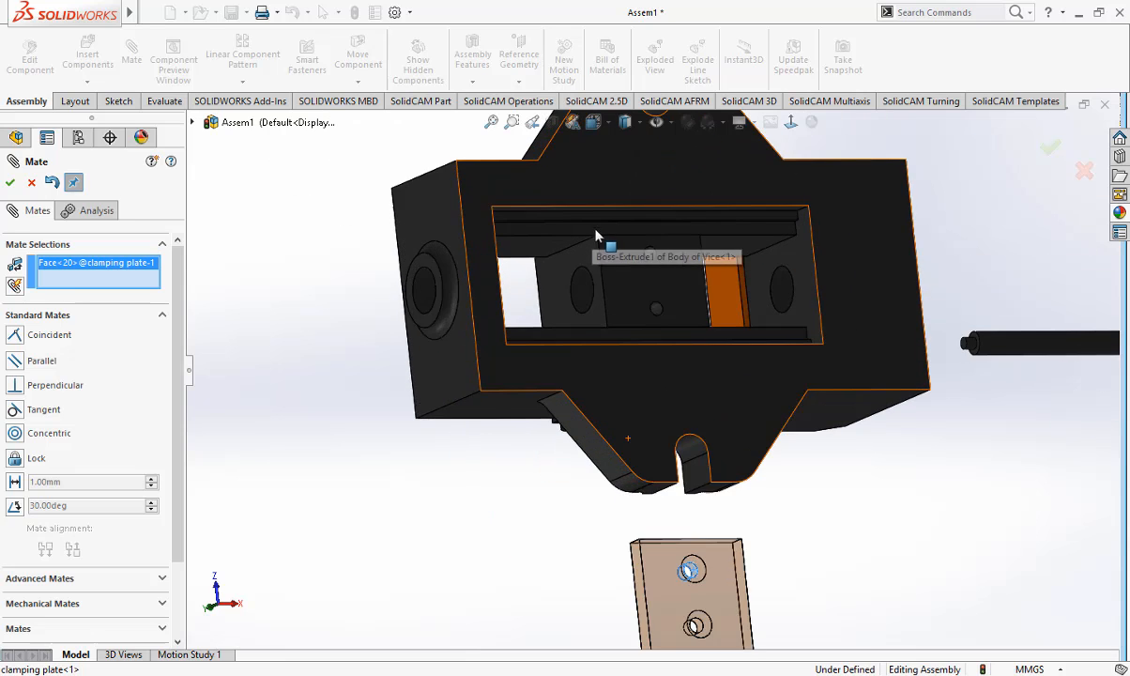
pyautogui.click(614, 321)
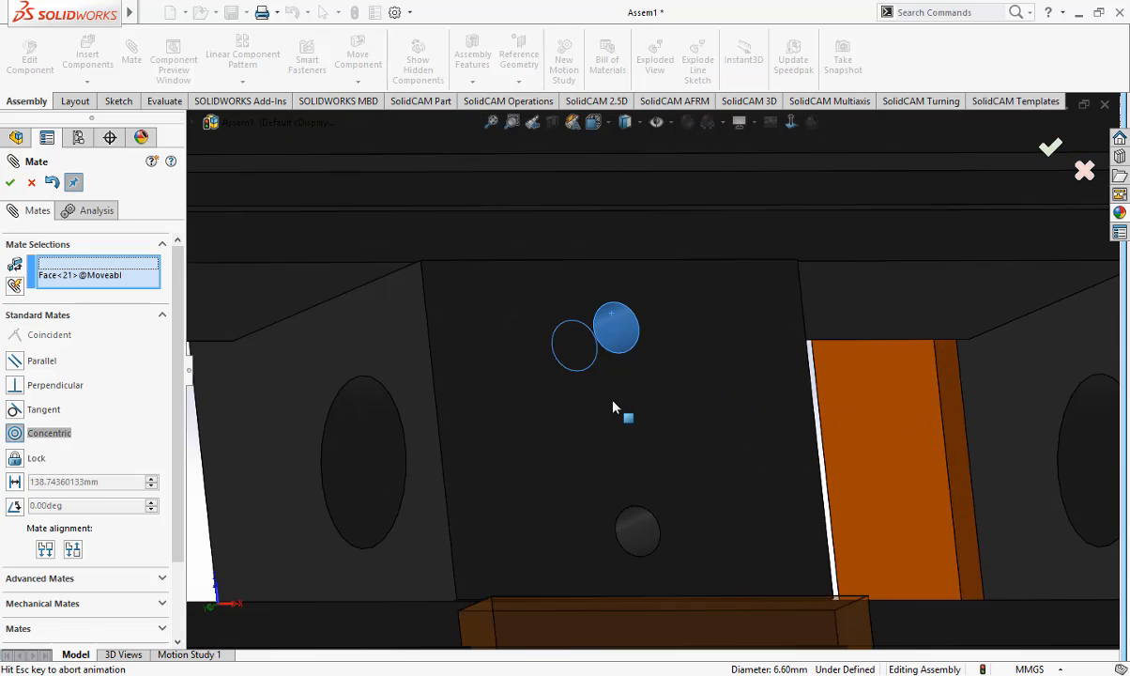
pyautogui.click(809, 430)
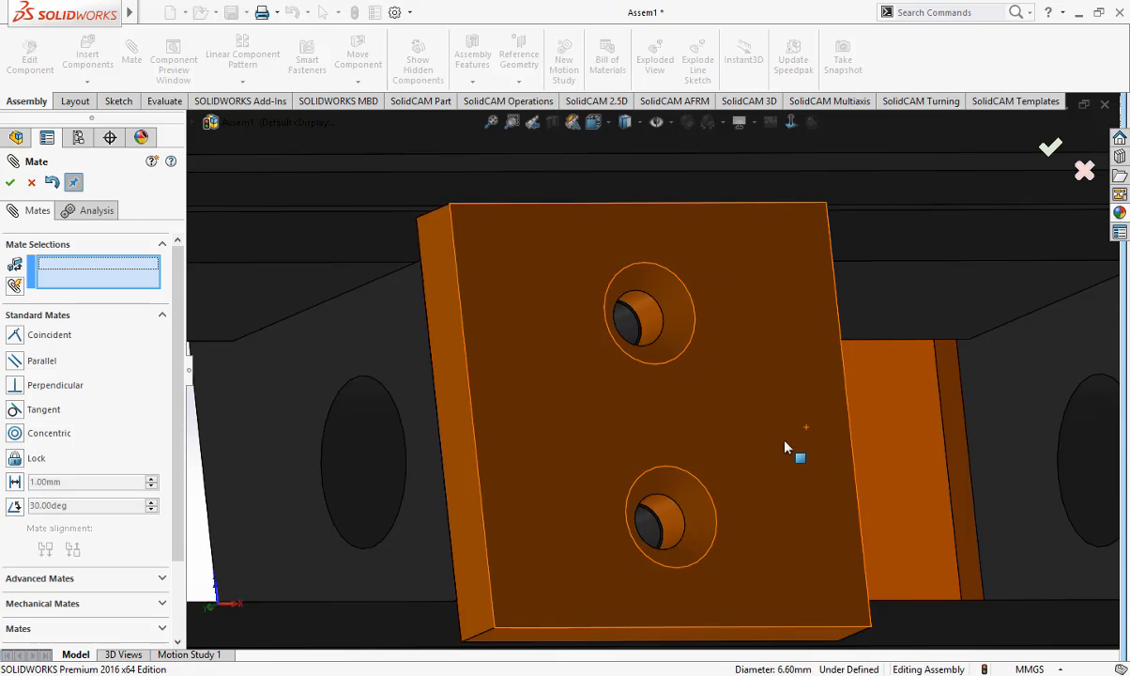
# Step: Slide the moveable jaw and clamping plate together along the slot of the vice body
pyautogui.scroll(5, 737, 472)
pyautogui.moveTo(670, 502); pyautogui.dragTo(735, 523, button='middle')
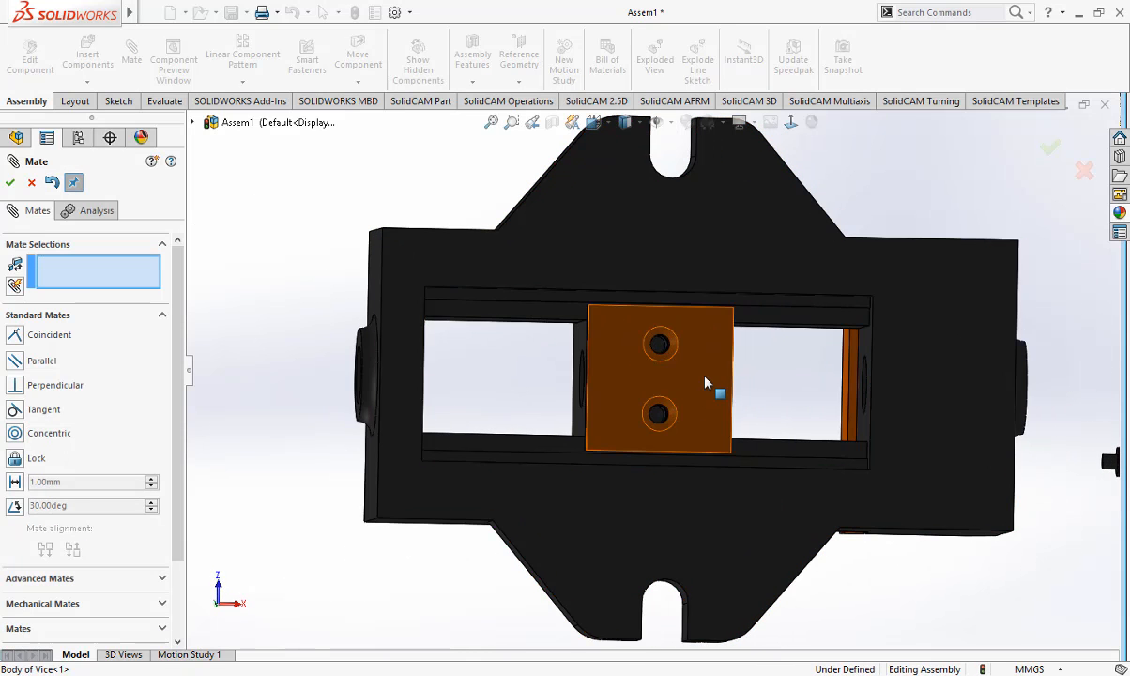
pyautogui.moveTo(704, 377); pyautogui.dragTo(730, 398)
# Step: Add a concentric mate between the first M6 screw's shank and a countersunk hole in the moveable jaw's jaw plate
pyautogui.scroll(4, 747, 401)
pyautogui.moveTo(793, 395); pyautogui.dragTo(919, 357, button='middle')
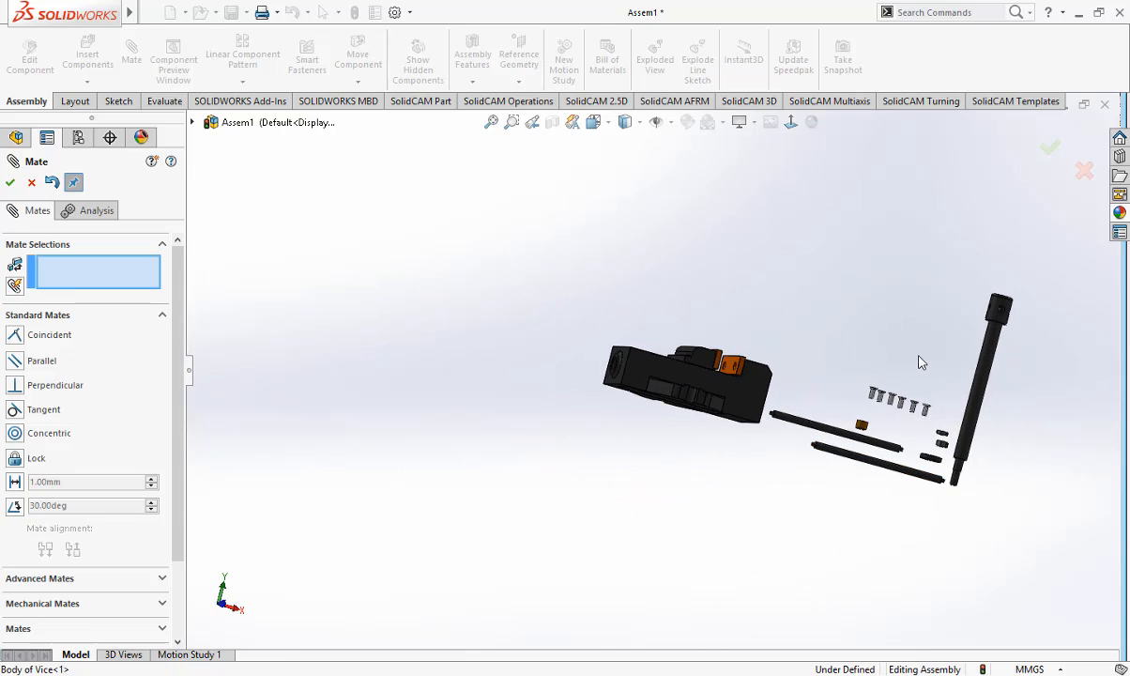
pyautogui.scroll(-4, 920, 360)
pyautogui.moveTo(799, 466); pyautogui.dragTo(762, 449, button='middle')
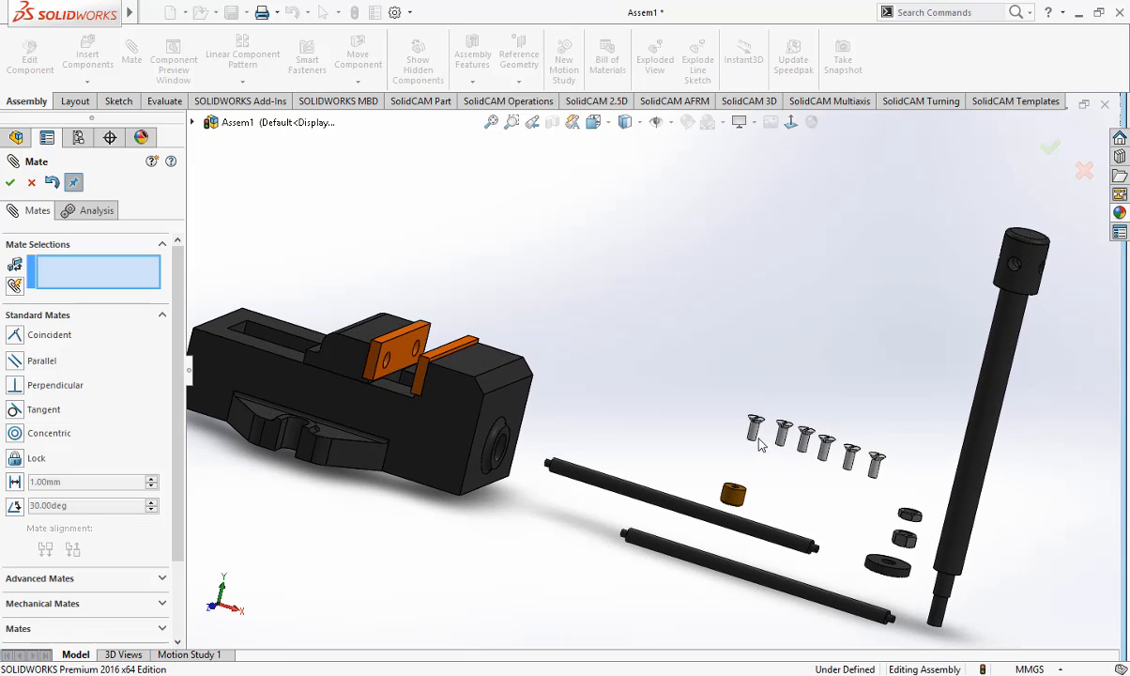
pyautogui.scroll(-3, 746, 434)
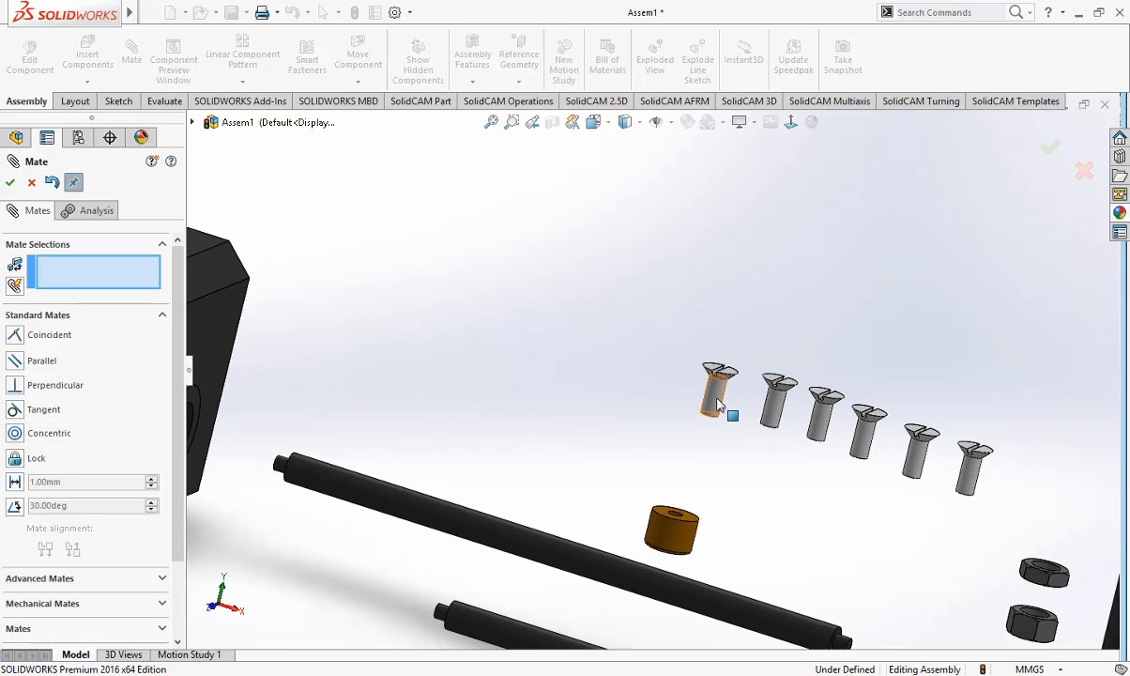
pyautogui.click(718, 406)
pyautogui.scroll(2, 647, 445)
pyautogui.scroll(-6, 248, 306)
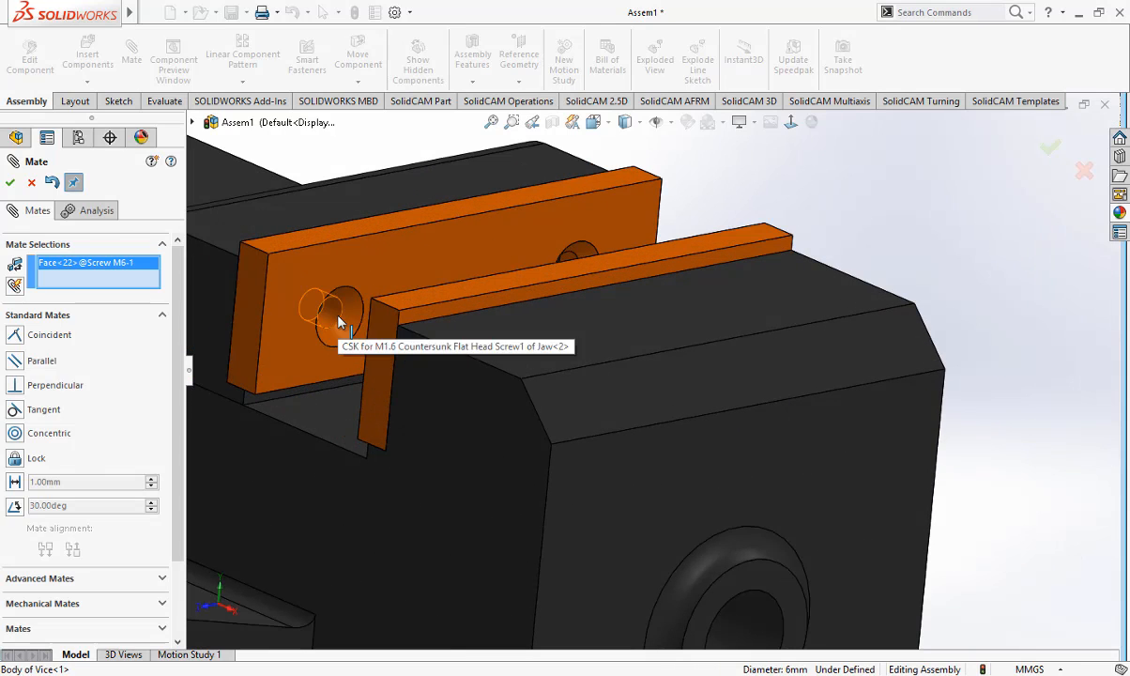
pyautogui.click(320, 301)
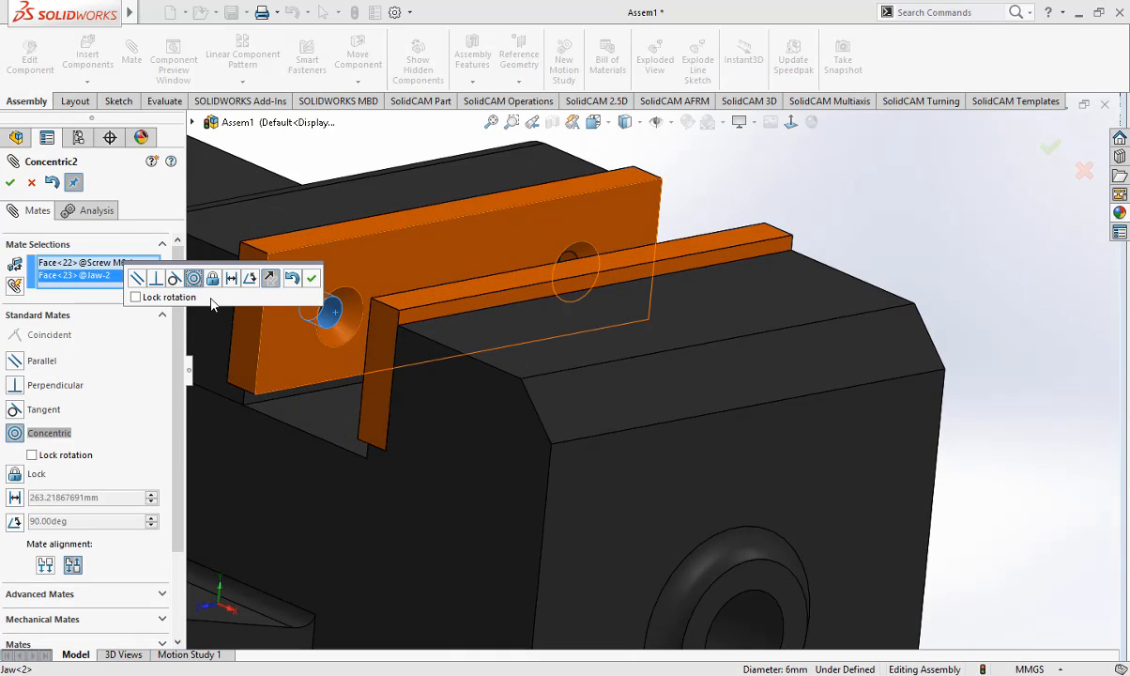
pyautogui.click(311, 279)
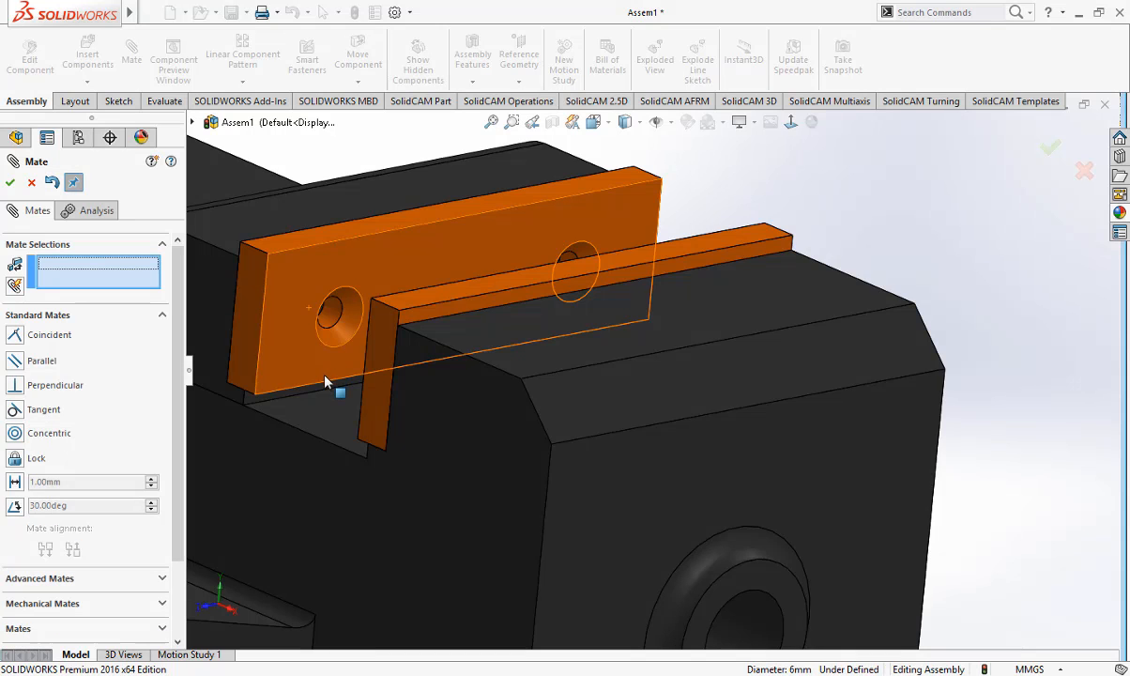
# Step: Add a coincident mate between the first M6 screw's conical head face and the countersink of its hole in the moveable jaw's plate
pyautogui.scroll(8, 331, 386)
pyautogui.scroll(2, 703, 526)
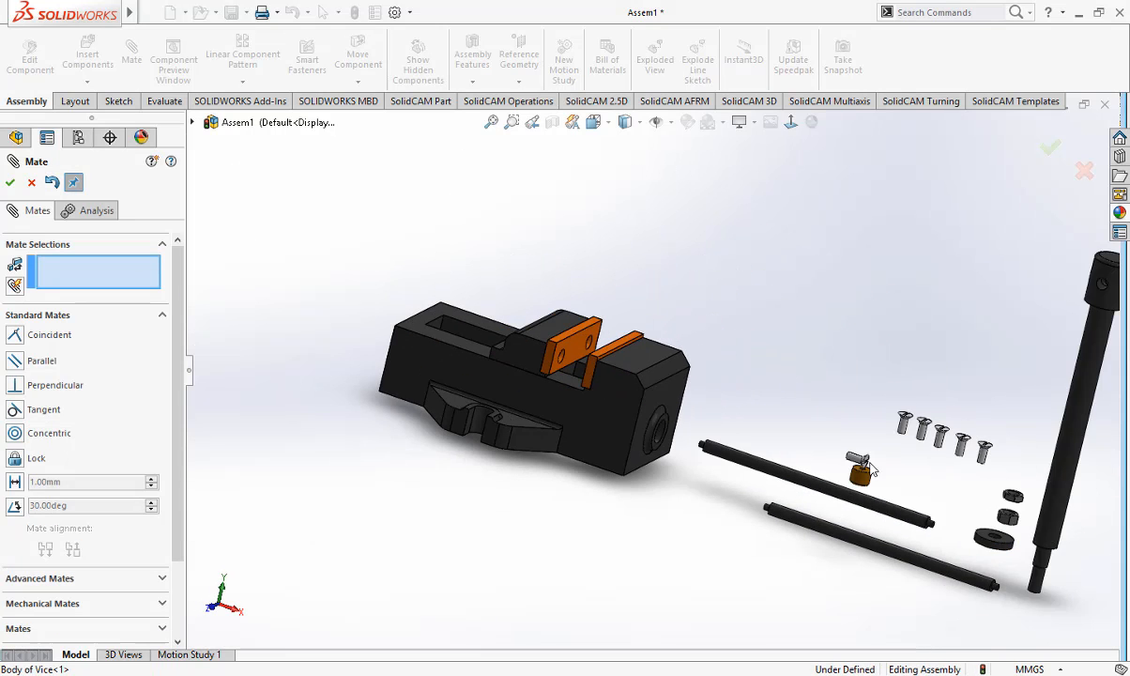
pyautogui.moveTo(853, 473); pyautogui.dragTo(737, 419, button='middle')
pyautogui.scroll(-5, 878, 460)
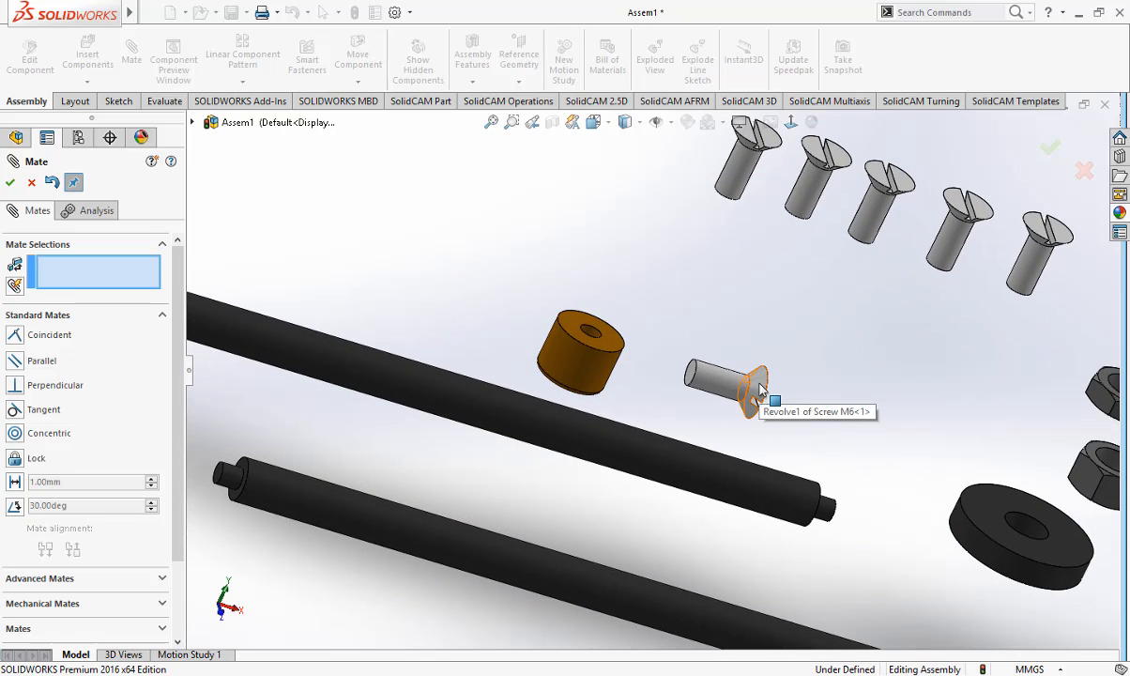
pyautogui.click(762, 390)
pyautogui.scroll(10, 766, 460)
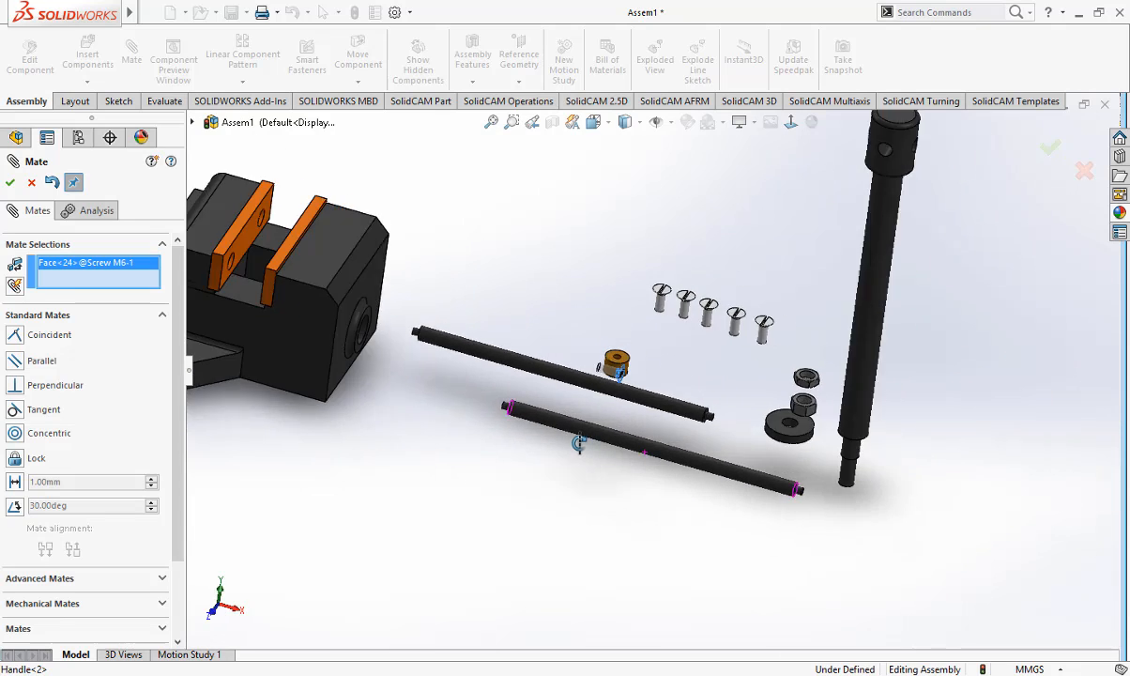
pyautogui.scroll(-10, 557, 351)
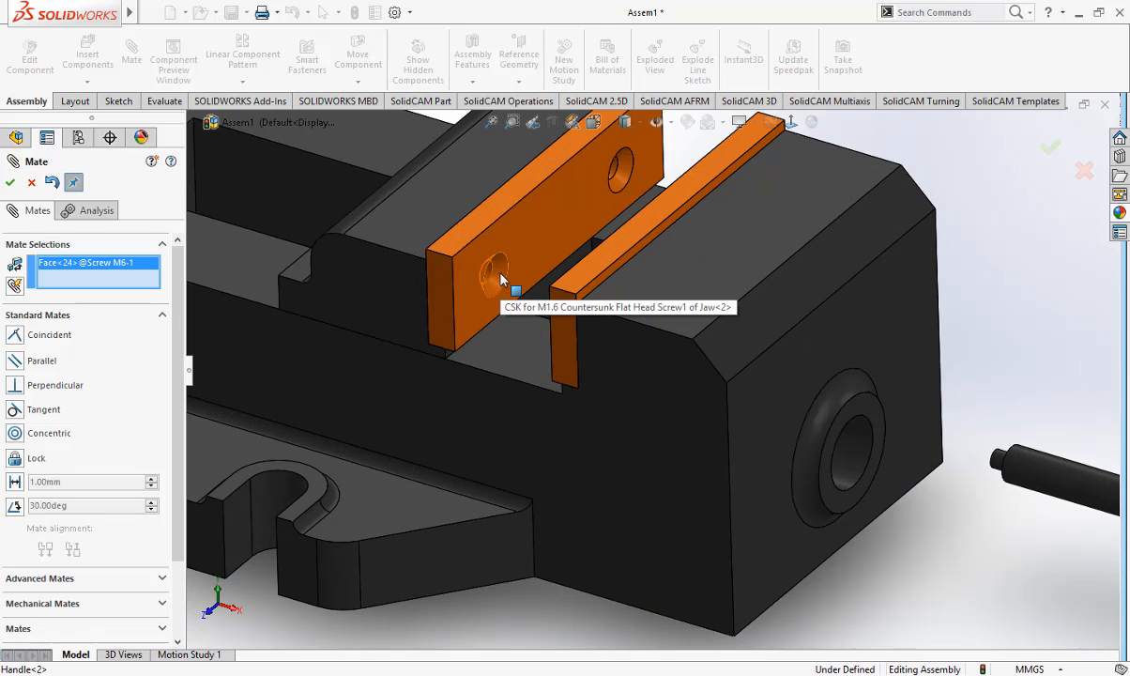
pyautogui.click(501, 280)
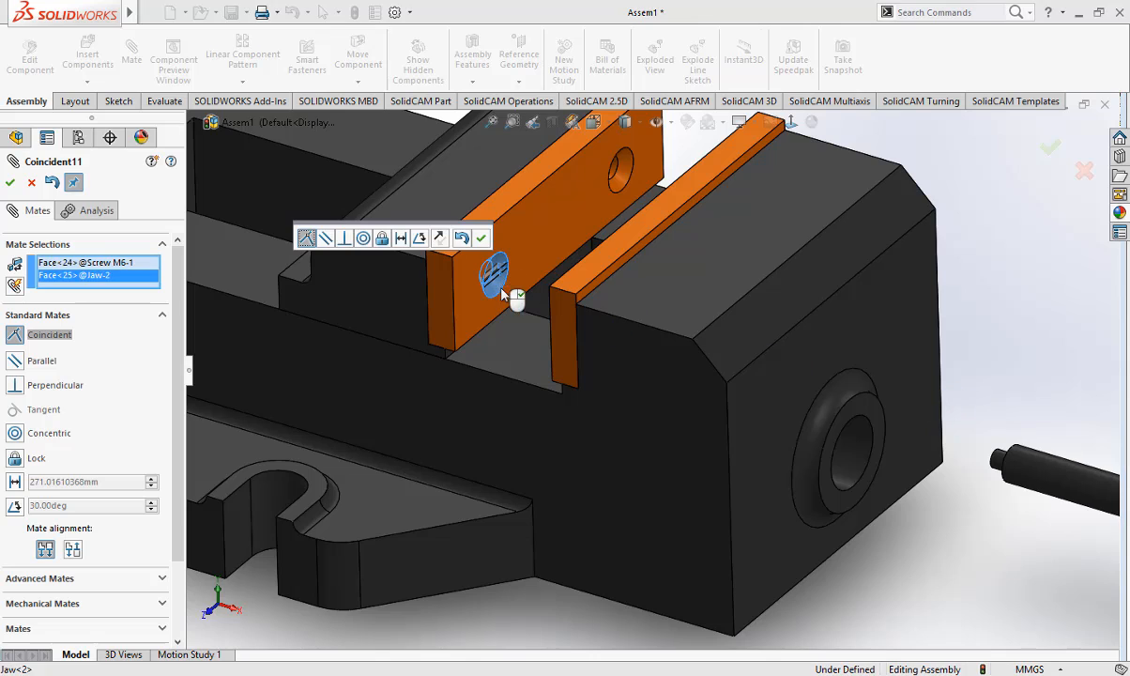
pyautogui.click(482, 239)
# Step: Slide the moveable jaw along the vice body away from the fixed jaw to widen the gap between the jaw plates
pyautogui.scroll(5, 479, 303)
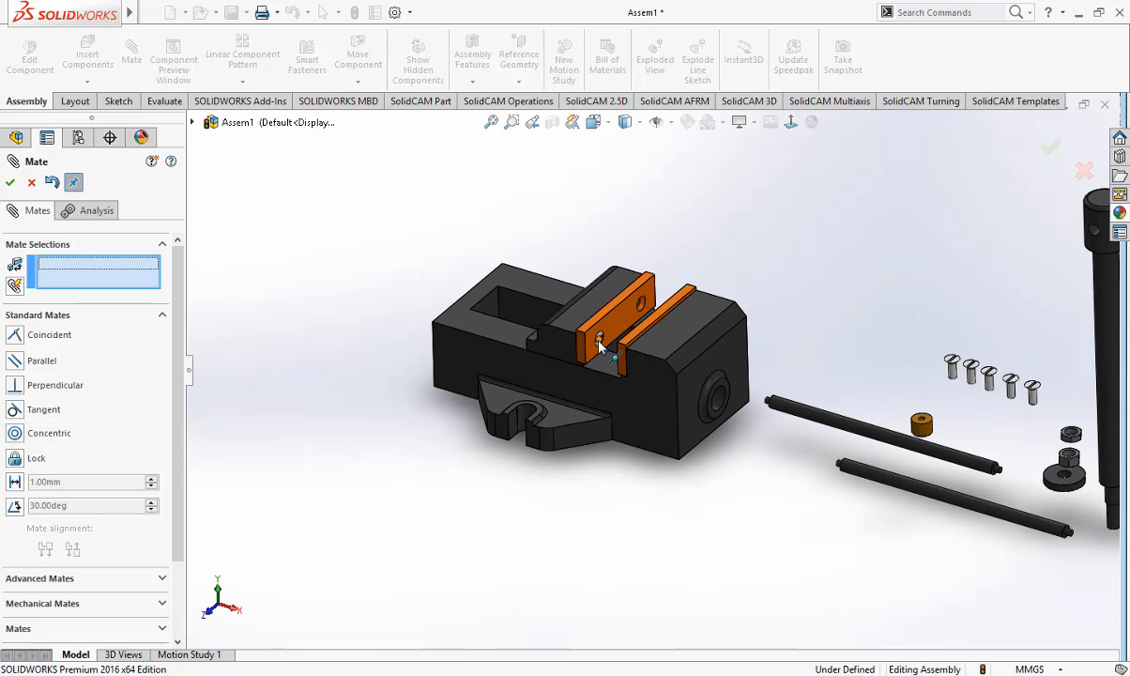
pyautogui.moveTo(592, 345)
pyautogui.mouseDown(button='middle')
pyautogui.moveTo(619, 399)
pyautogui.moveTo(634, 345)
pyautogui.moveTo(620, 357)
pyautogui.moveTo(589, 333)
pyautogui.mouseUp(button='middle')
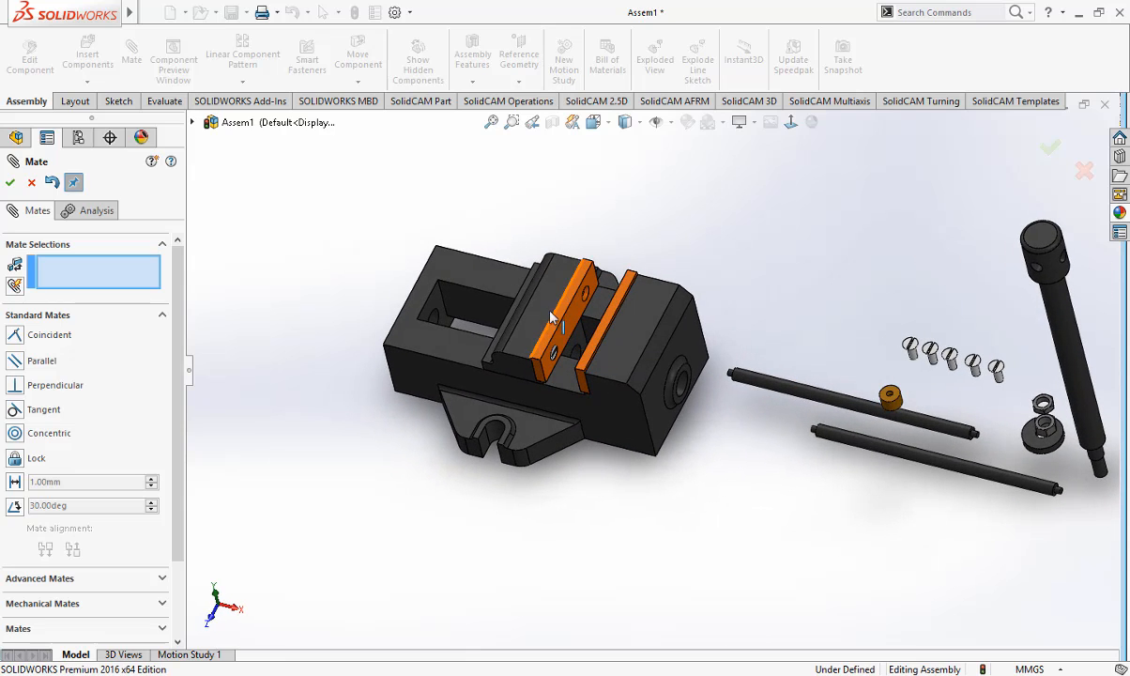
pyautogui.moveTo(552, 318); pyautogui.dragTo(484, 321)
# Step: Add a concentric mate between the second M6 screw's shank and the empty hole in the moveable jaw's plate
pyautogui.scroll(-2, 910, 349)
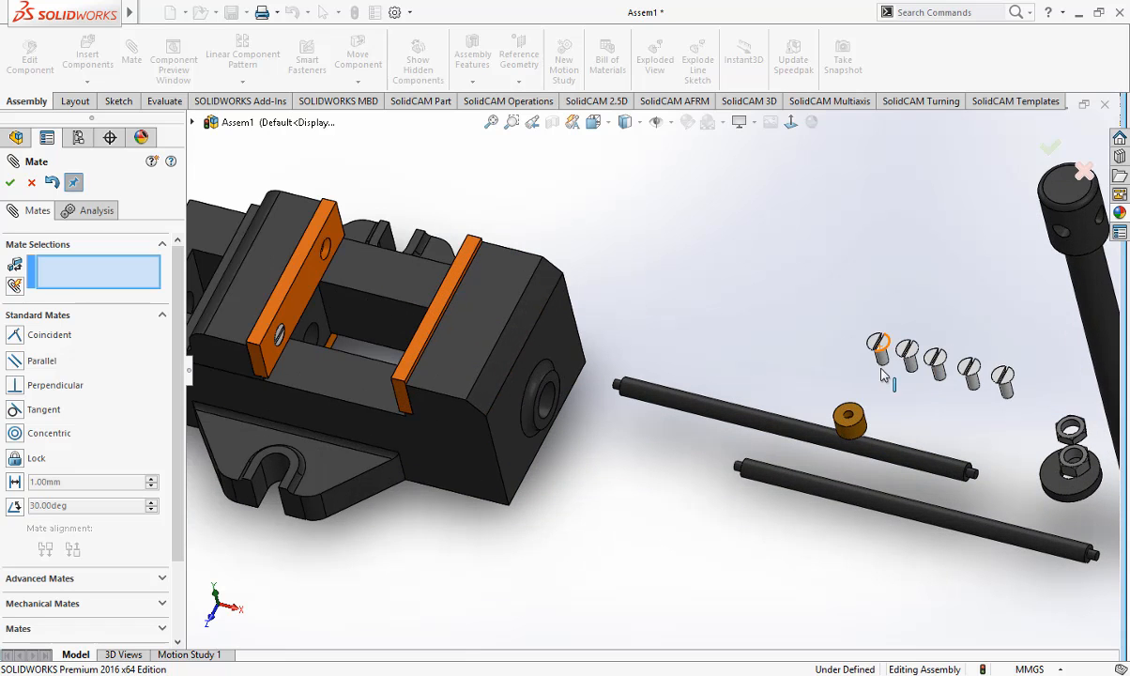
pyautogui.click(886, 363)
pyautogui.scroll(-5, 327, 264)
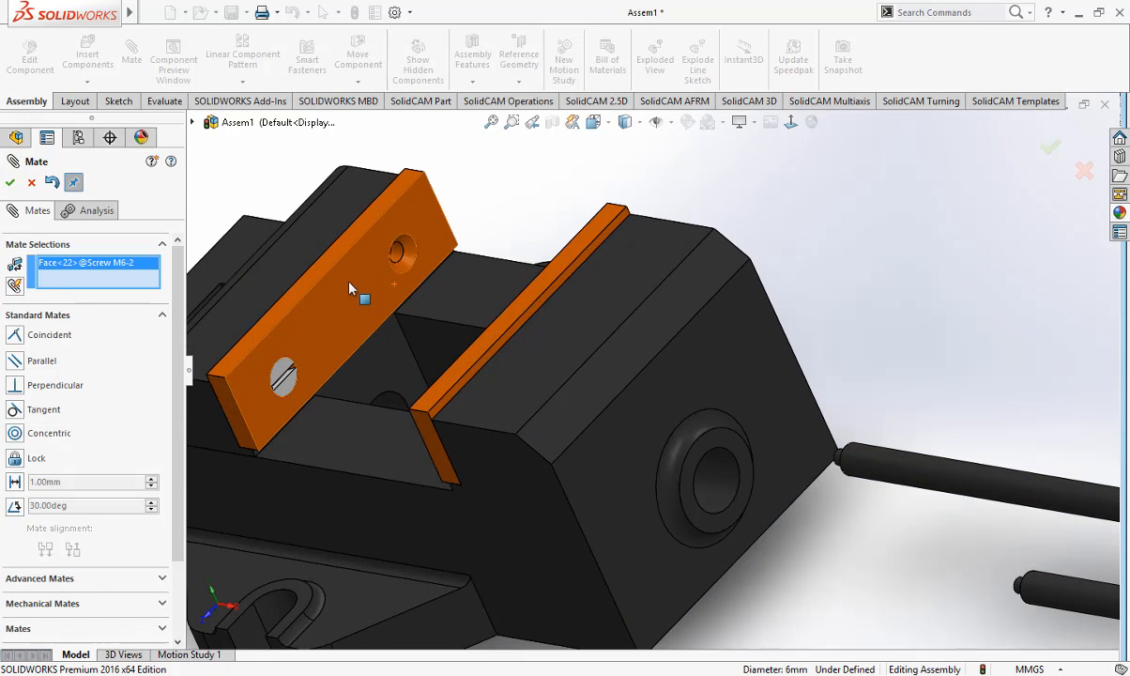
pyautogui.click(397, 256)
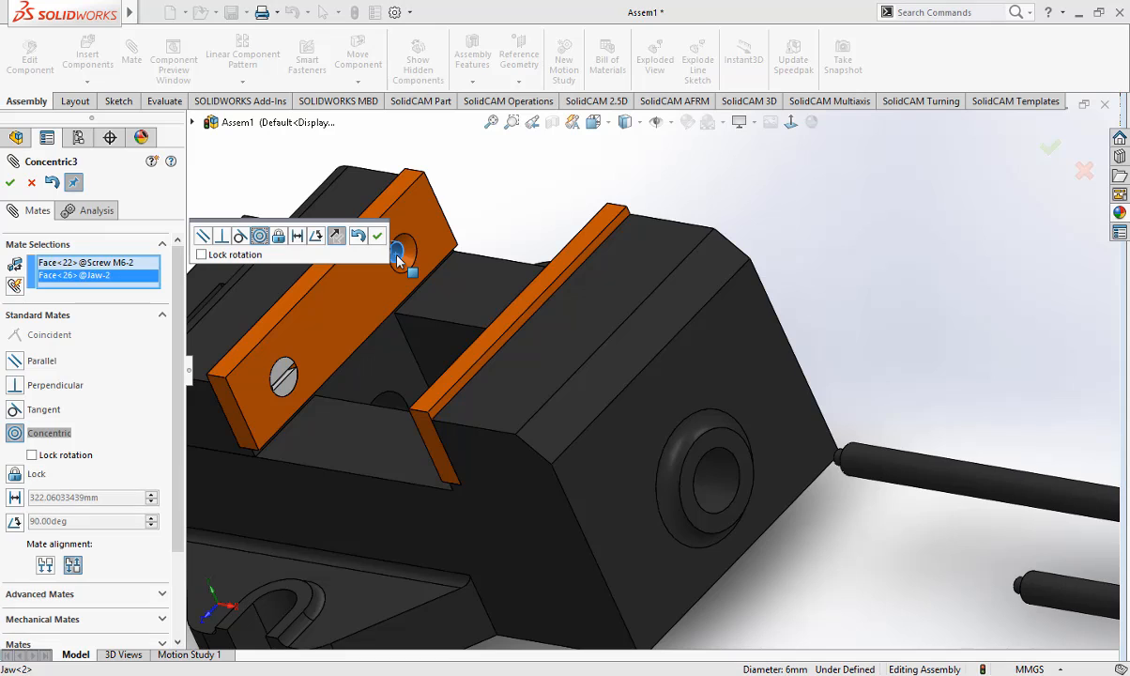
pyautogui.click(376, 238)
# Step: Add a coincident mate between the second M6 screw's conical head face and the countersink of its hole in the moveable jaw's plate
pyautogui.scroll(4, 594, 371)
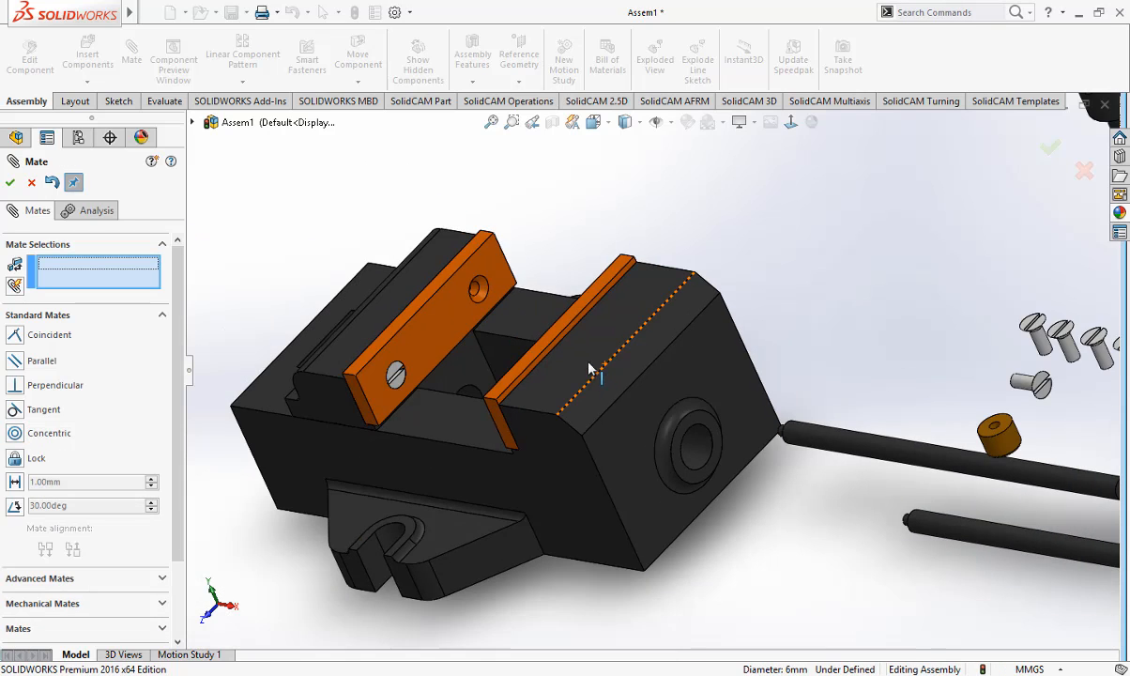
pyautogui.click(962, 389)
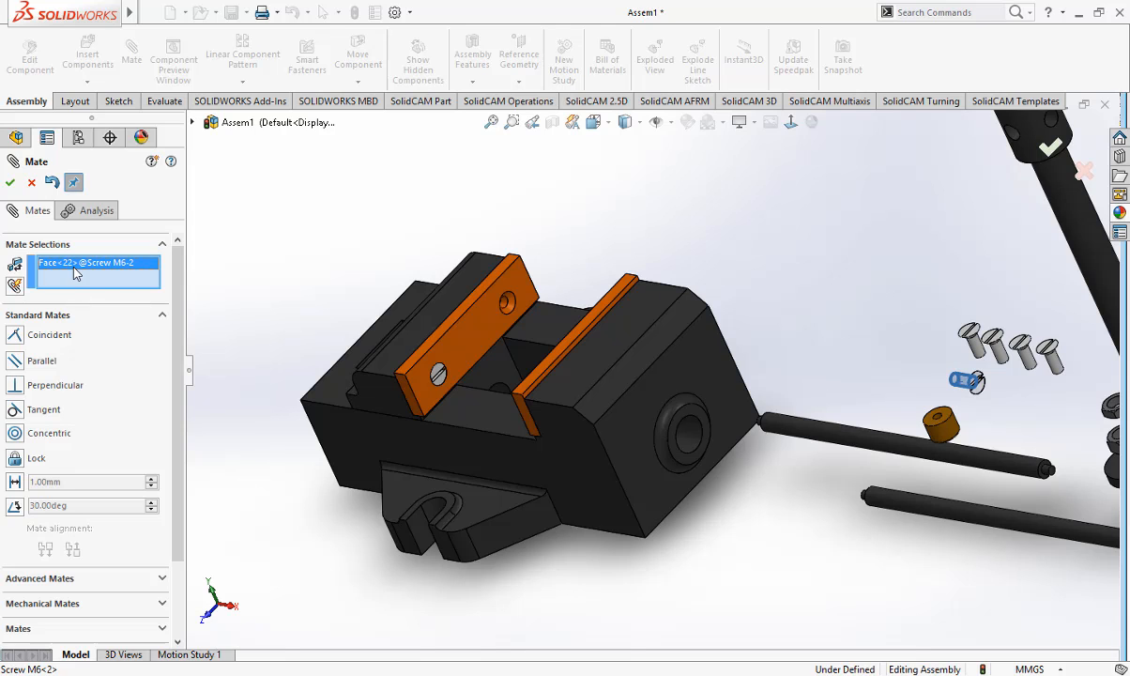
pyautogui.moveTo(852, 420); pyautogui.dragTo(1087, 389, button='middle')
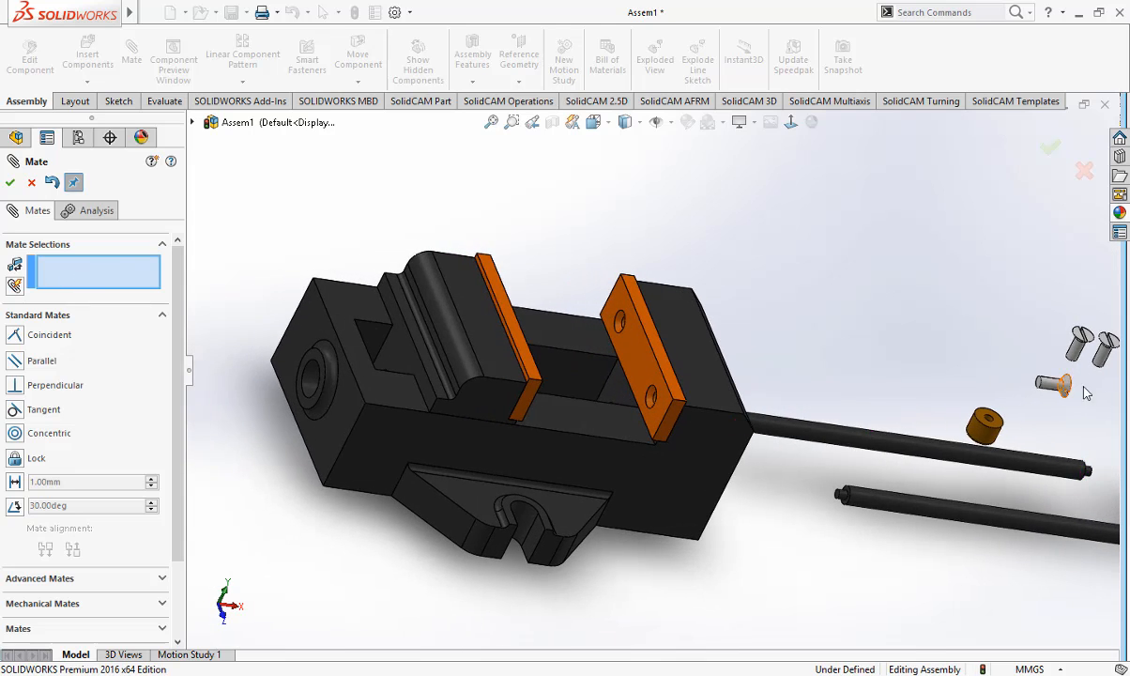
pyautogui.scroll(-4, 977, 399)
pyautogui.scroll(3, 907, 420)
pyautogui.moveTo(869, 453); pyautogui.dragTo(707, 454, button='middle')
pyautogui.scroll(3, 705, 453)
pyautogui.scroll(-5, 346, 346)
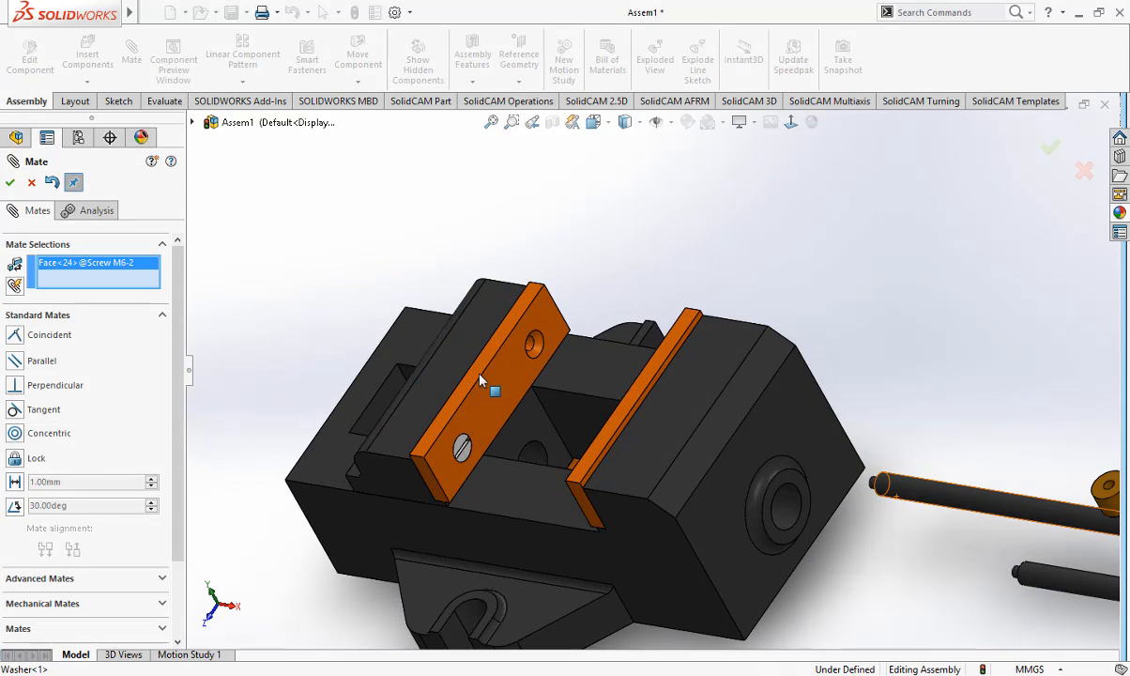
pyautogui.click(540, 350)
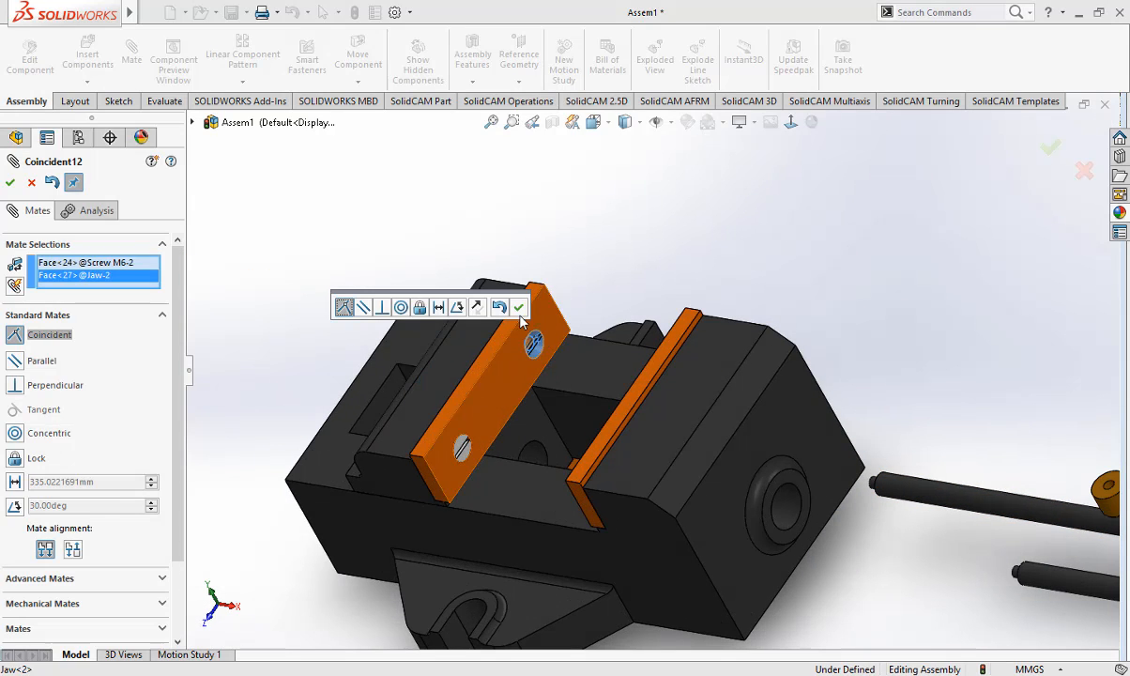
pyautogui.click(520, 309)
# Step: Add a concentric mate between the third M6 screw's shank and the far hole in the fixed jaw's plate
pyautogui.moveTo(606, 494); pyautogui.dragTo(835, 380, button='middle')
pyautogui.scroll(5, 667, 455)
pyautogui.scroll(-5, 841, 383)
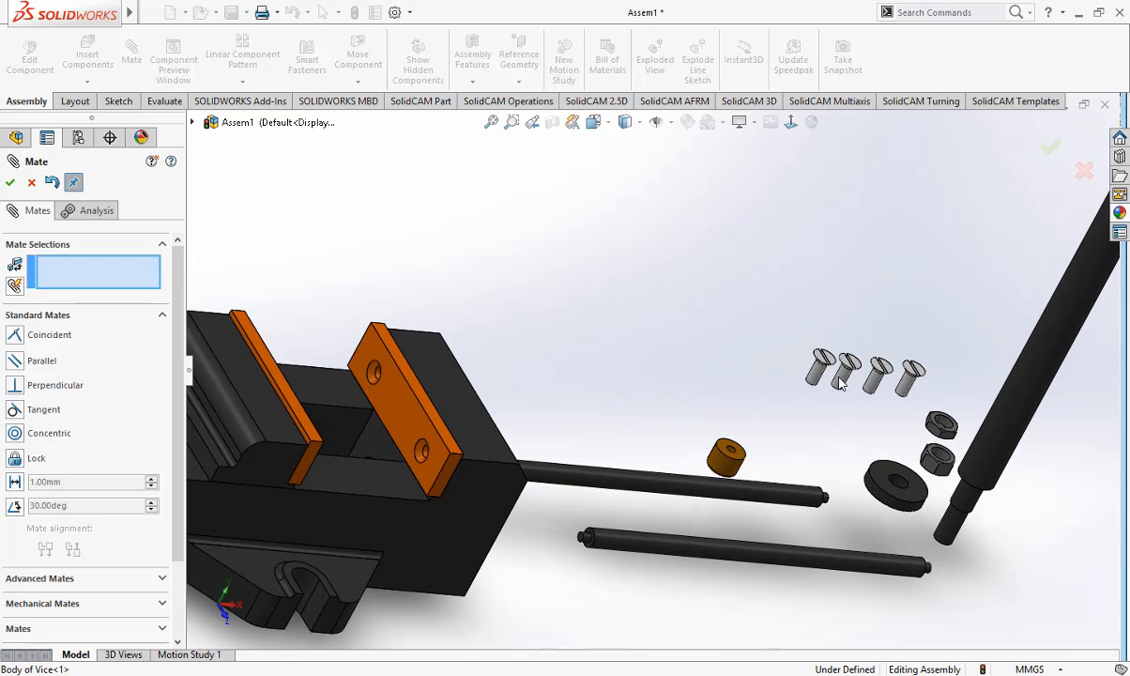
pyautogui.moveTo(540, 453); pyautogui.dragTo(523, 452, button='middle')
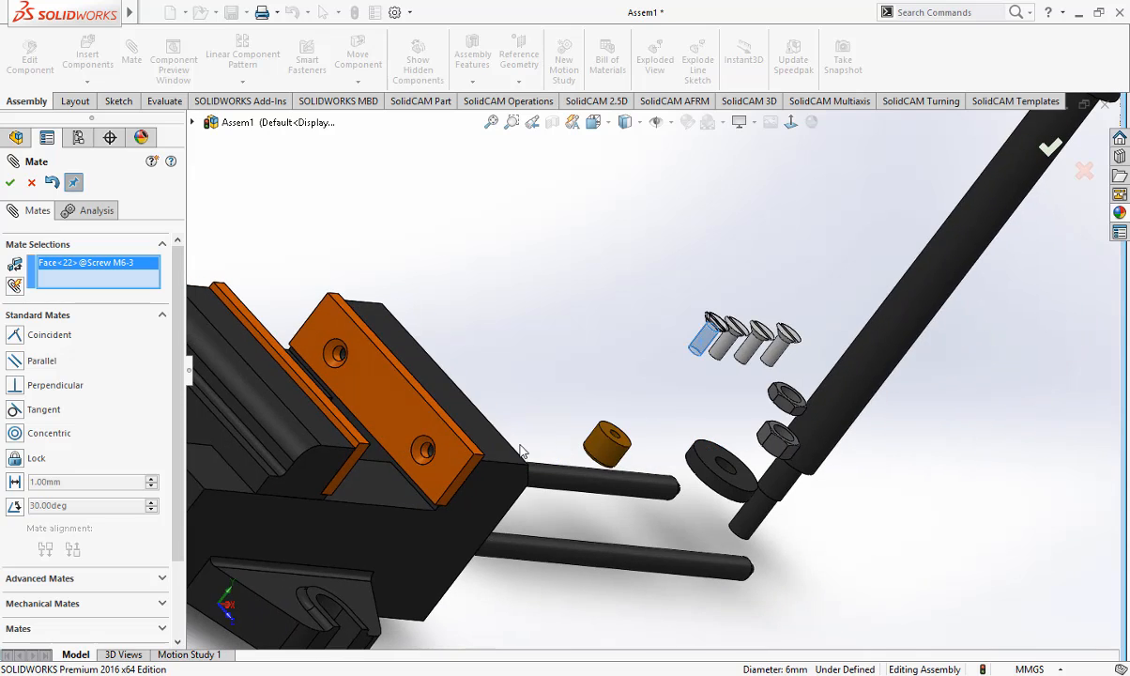
pyautogui.scroll(-3, 288, 359)
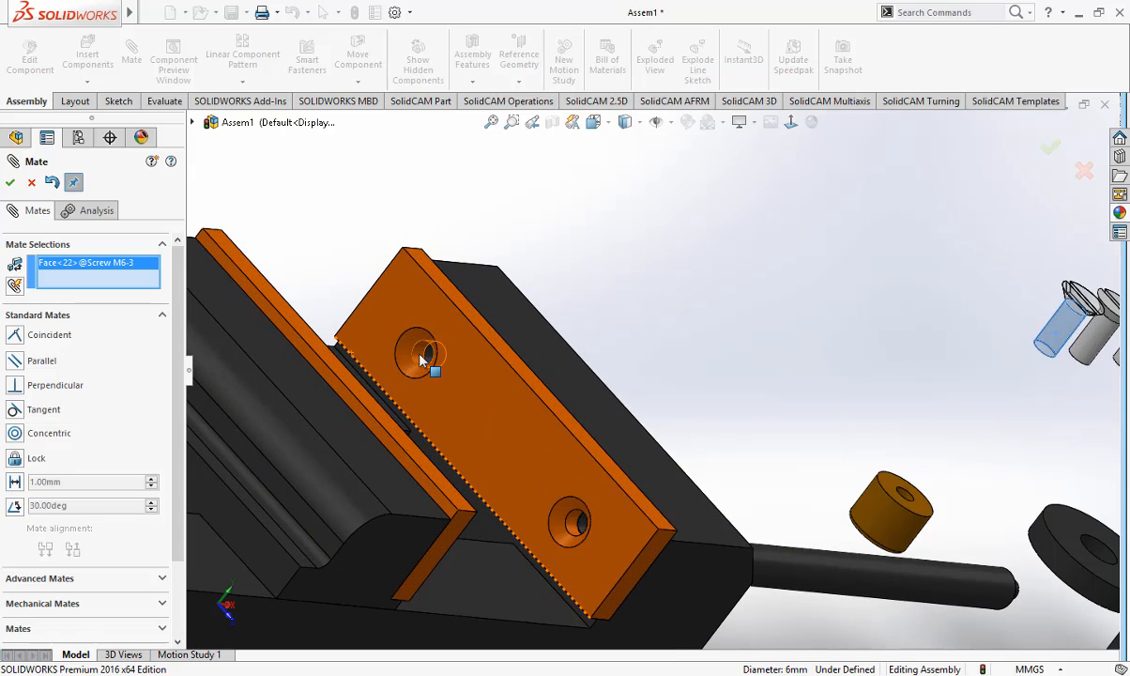
pyautogui.click(421, 359)
pyautogui.scroll(2, 648, 375)
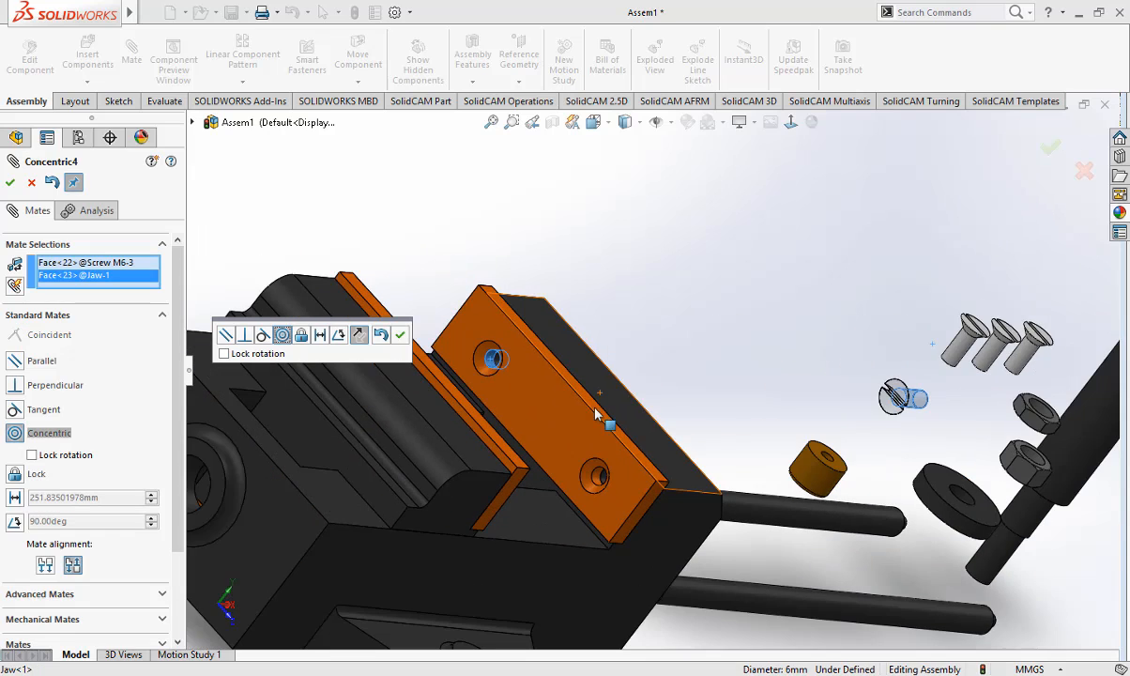
pyautogui.moveTo(838, 446); pyautogui.dragTo(815, 449, button='middle')
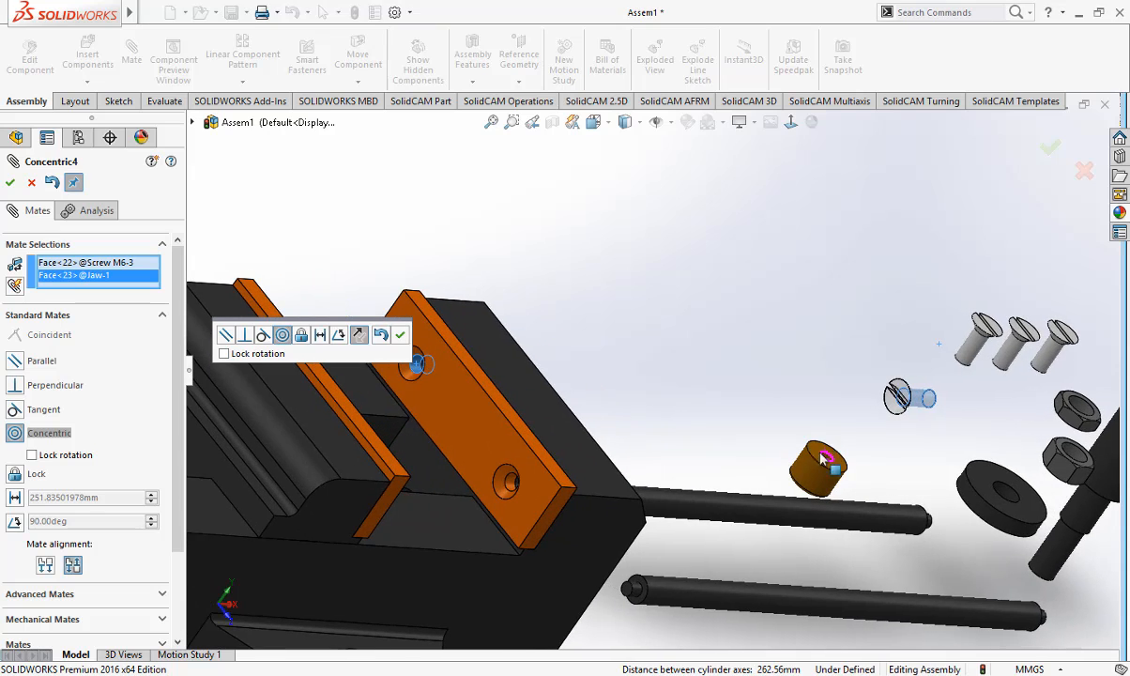
pyautogui.click(400, 335)
# Step: Add a coincident mate between the third M6 screw's conical head face and the countersink of the far hole in the fixed jaw's plate
pyautogui.scroll(-3, 778, 418)
pyautogui.moveTo(744, 449); pyautogui.dragTo(843, 431, button='middle')
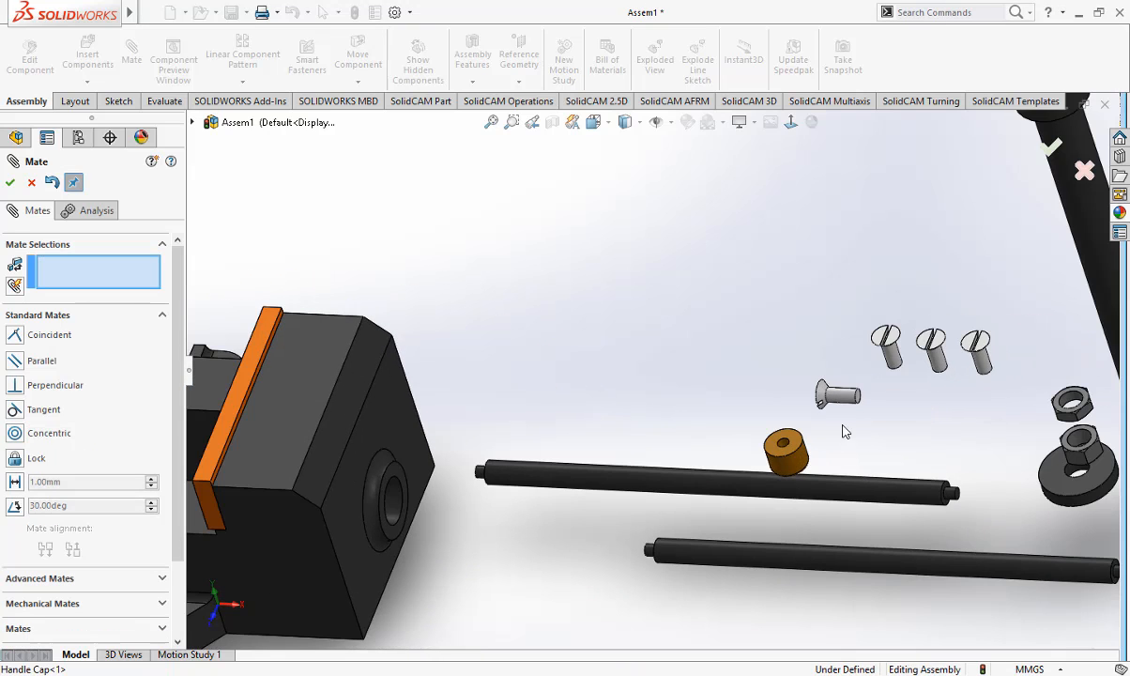
pyautogui.scroll(2, 809, 402)
pyautogui.moveTo(371, 426); pyautogui.dragTo(538, 416, button='middle')
pyautogui.scroll(-4, 361, 384)
pyautogui.scroll(-1, 361, 388)
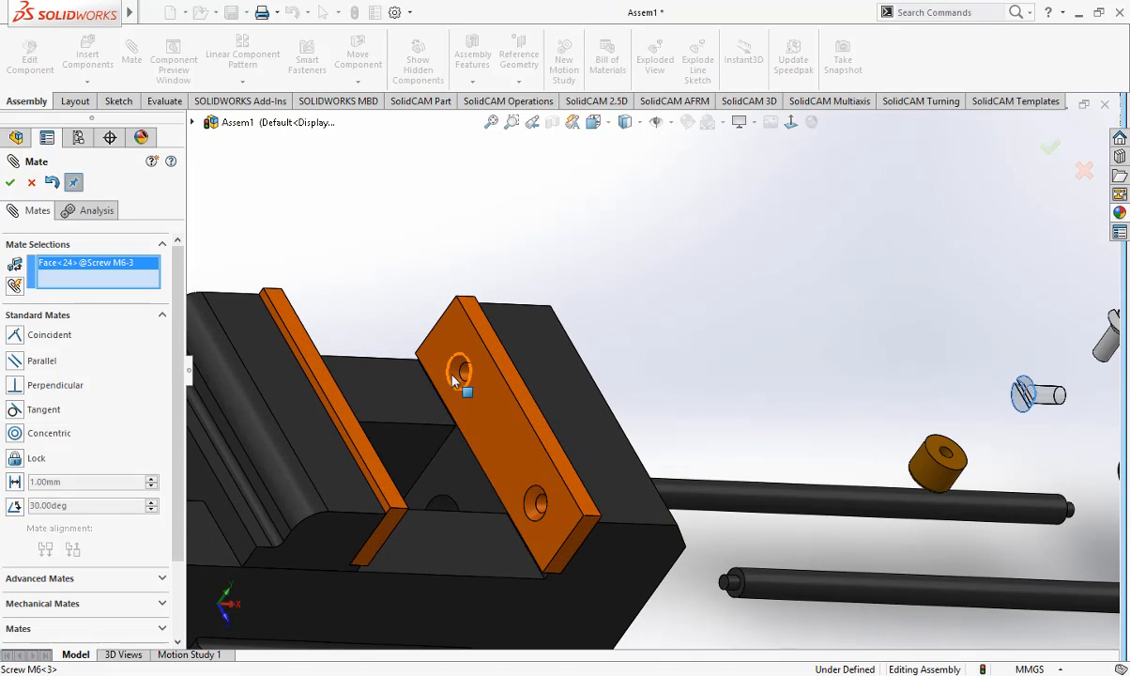
pyautogui.click(454, 374)
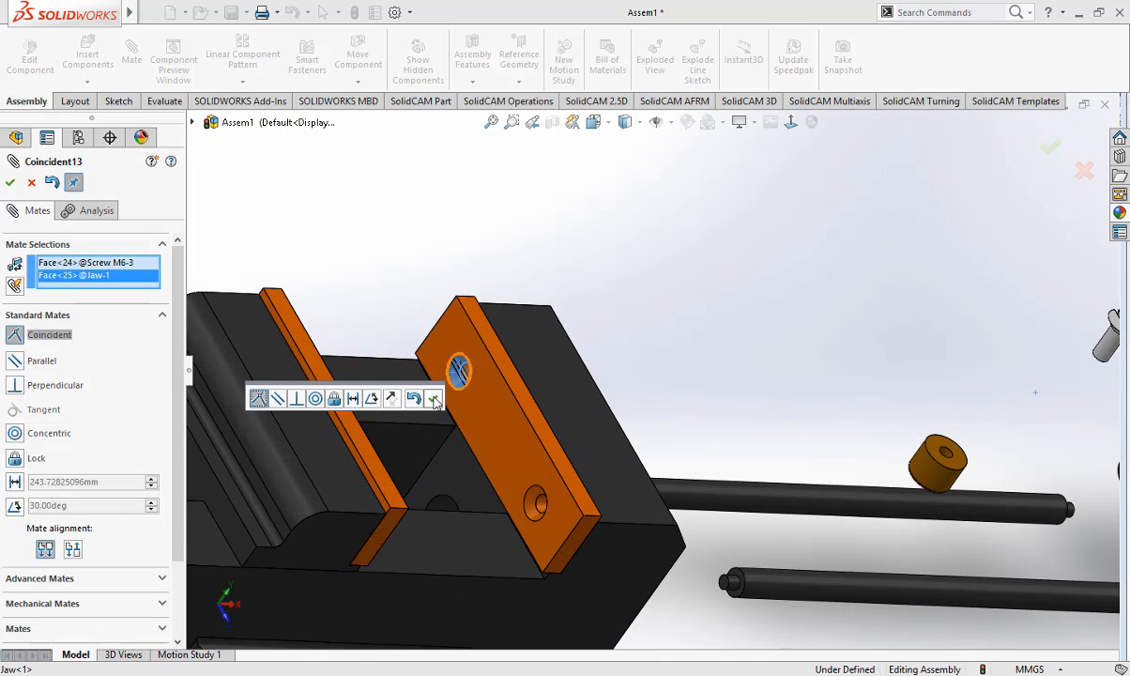
pyautogui.click(435, 402)
# Step: Add a concentric mate between the fourth M6 screw's shank and the near hole in the fixed jaw's plate
pyautogui.scroll(2, 481, 418)
pyautogui.moveTo(856, 431); pyautogui.dragTo(819, 395, button='middle')
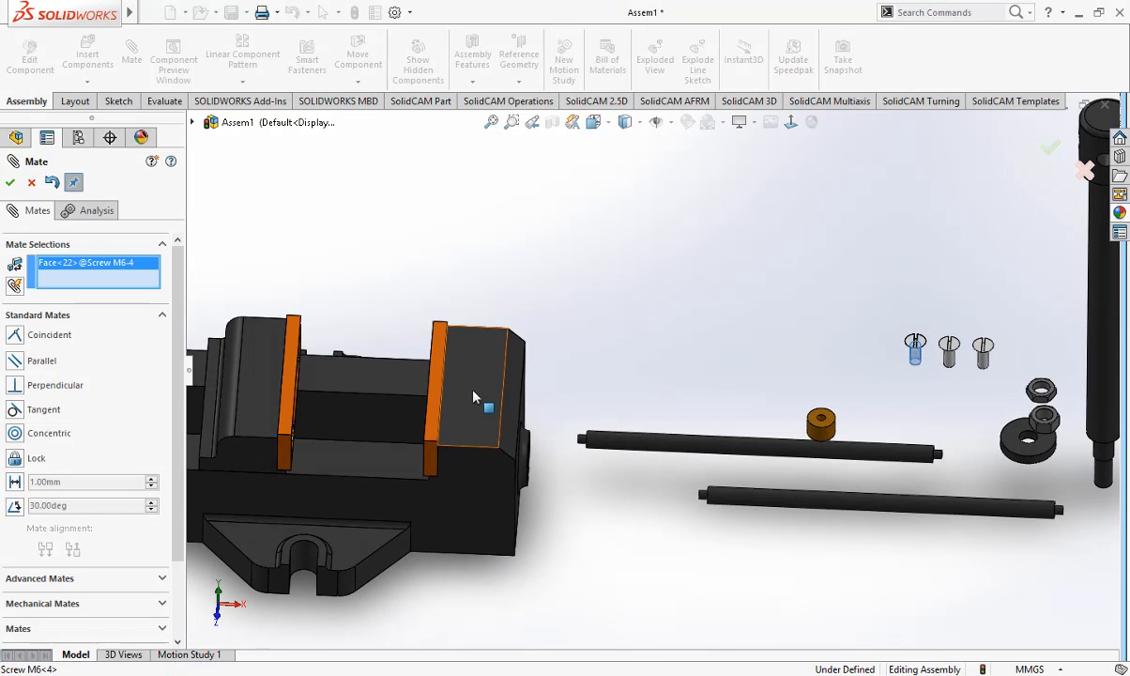
pyautogui.moveTo(474, 397); pyautogui.dragTo(488, 413, button='middle')
pyautogui.scroll(3, 497, 418)
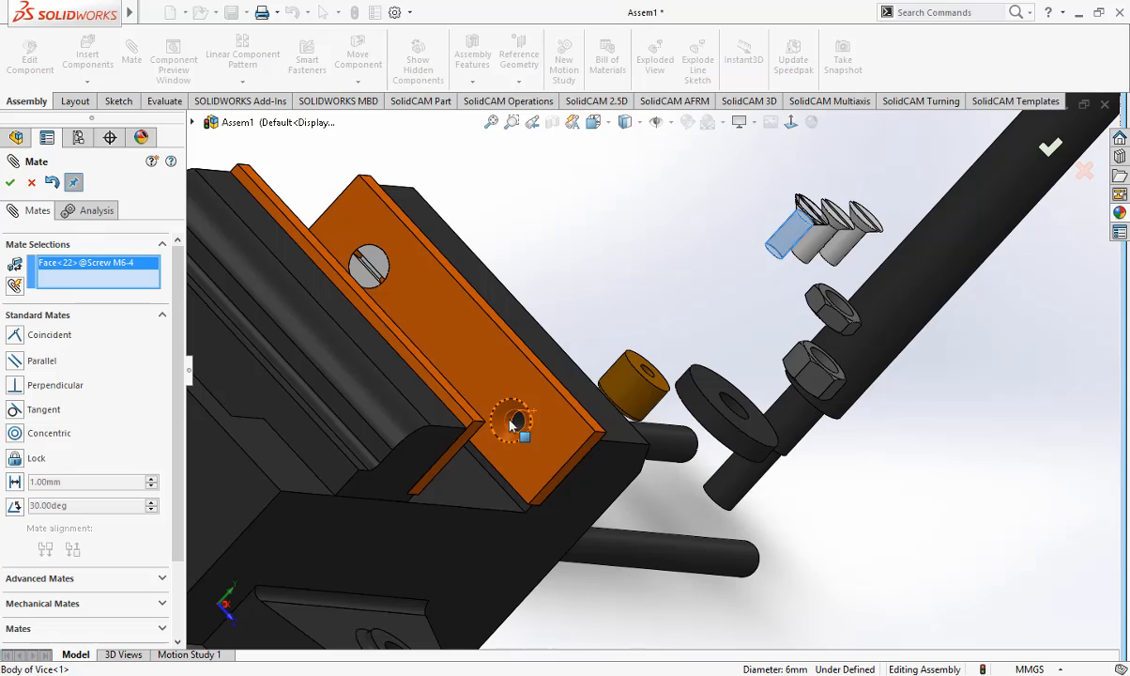
pyautogui.click(512, 423)
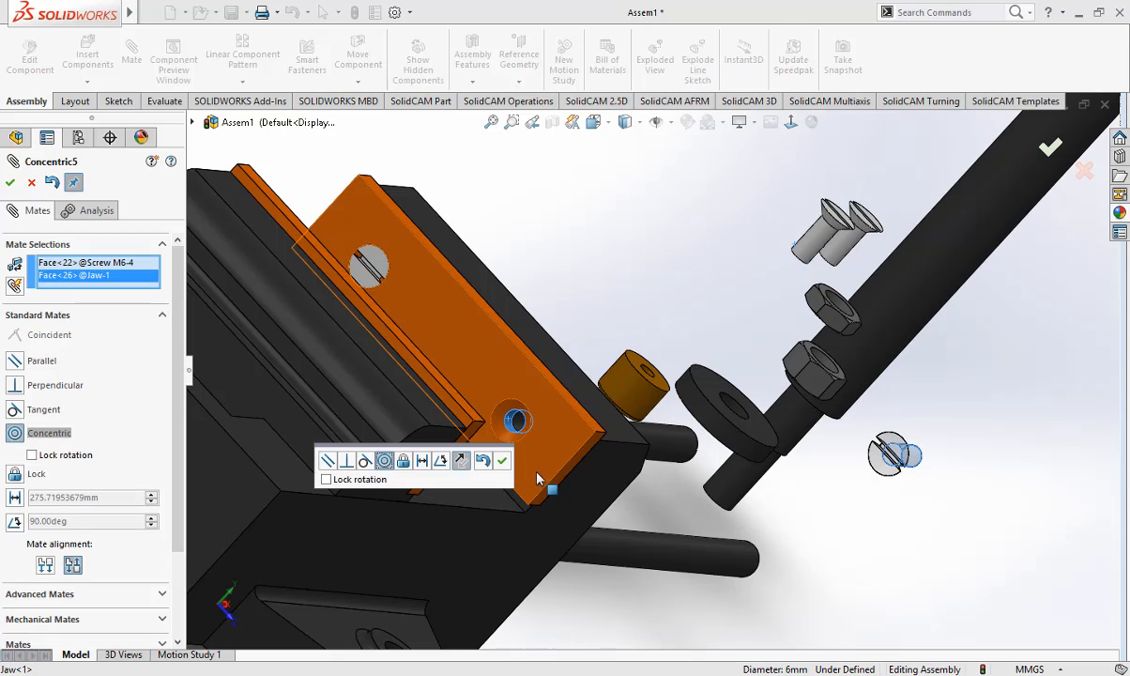
pyautogui.click(503, 460)
# Step: Add a coincident mate between the fourth M6 screw's conical head face and the countersink of the near hole in the fixed jaw's plate
pyautogui.scroll(-4, 472, 433)
pyautogui.moveTo(853, 474); pyautogui.dragTo(721, 481, button='middle')
pyautogui.scroll(3, 551, 441)
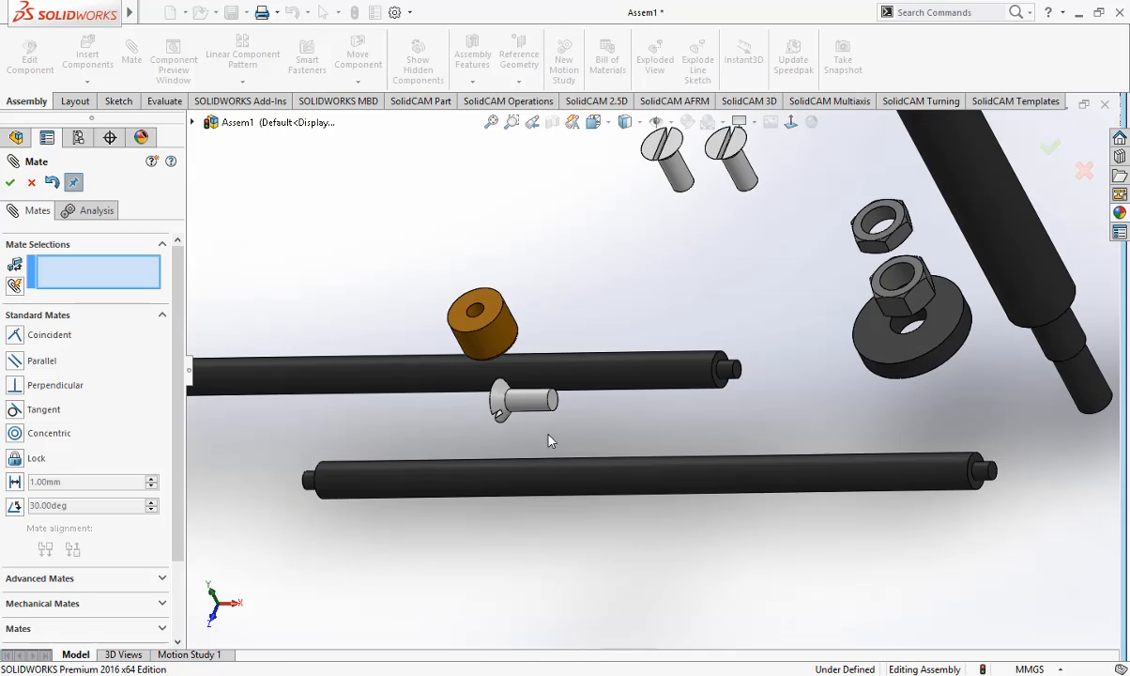
pyautogui.click(503, 406)
pyautogui.scroll(-3, 498, 434)
pyautogui.moveTo(498, 433); pyautogui.dragTo(576, 444, button='middle')
pyautogui.scroll(3, 563, 432)
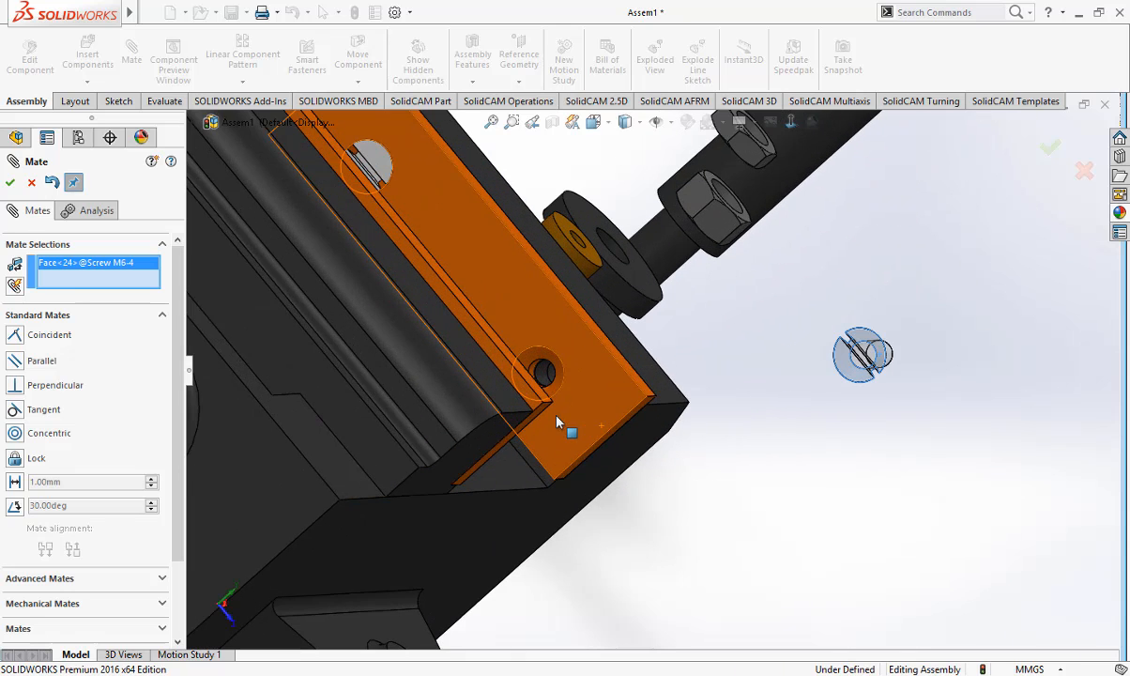
pyautogui.click(560, 382)
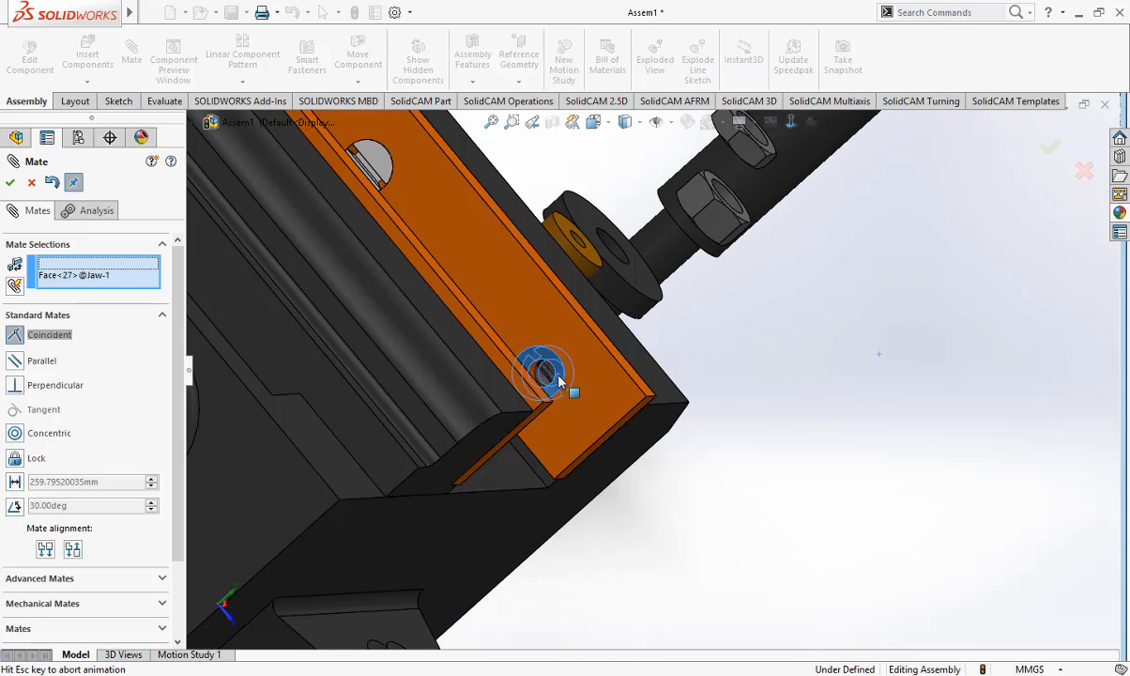
pyautogui.click(540, 404)
# Step: Set up a concentric mate between the fifth M6 screw's shank and the first hole in the clamping plate under the vice
pyautogui.scroll(-5, 545, 413)
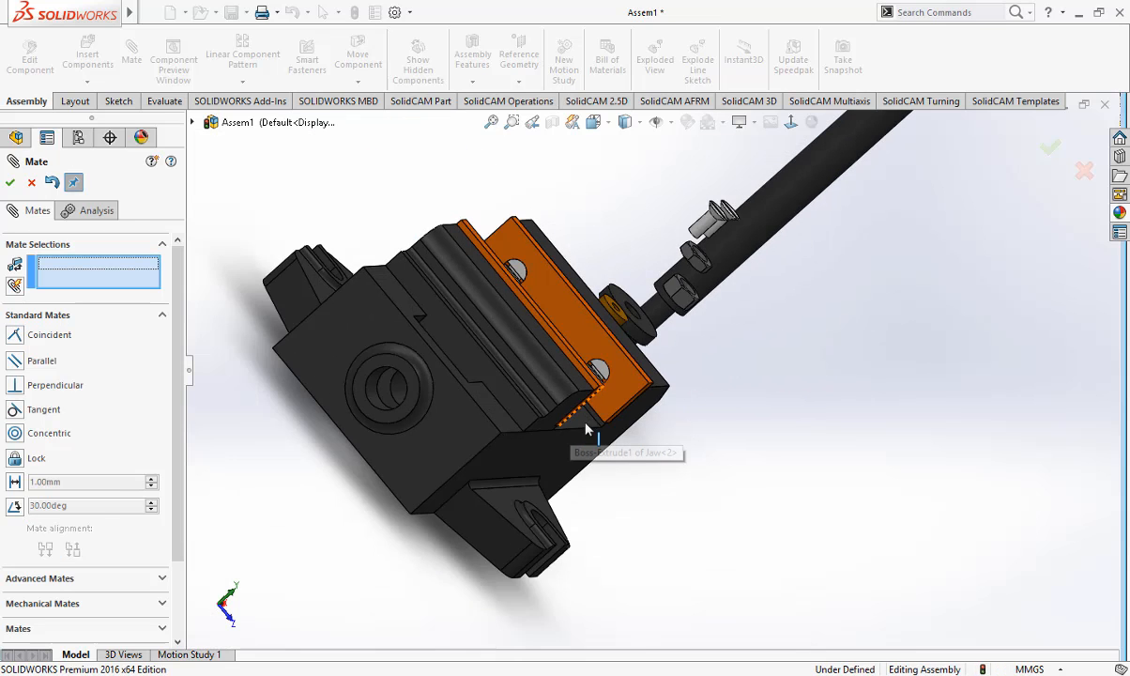
pyautogui.moveTo(564, 427); pyautogui.dragTo(563, 488, button='middle')
pyautogui.scroll(-3, 524, 346)
pyautogui.moveTo(586, 370); pyautogui.dragTo(661, 320, button='middle')
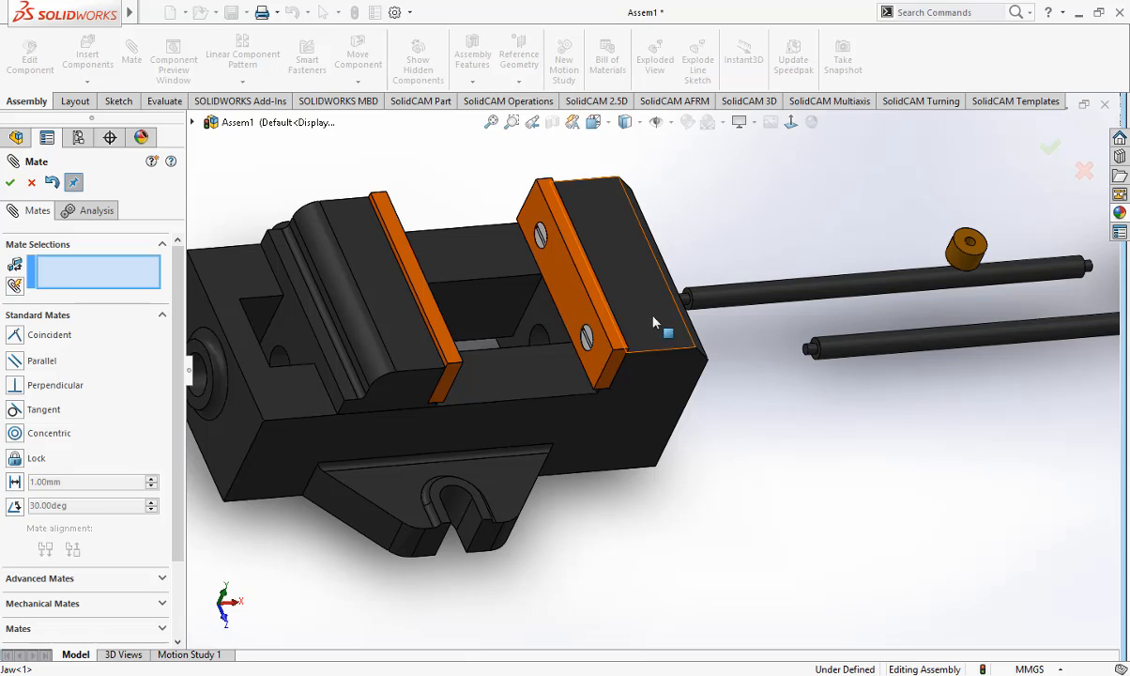
pyautogui.scroll(3, 477, 373)
pyautogui.moveTo(495, 346); pyautogui.dragTo(460, 516, button='middle')
pyautogui.moveTo(553, 531); pyautogui.dragTo(550, 399, button='middle')
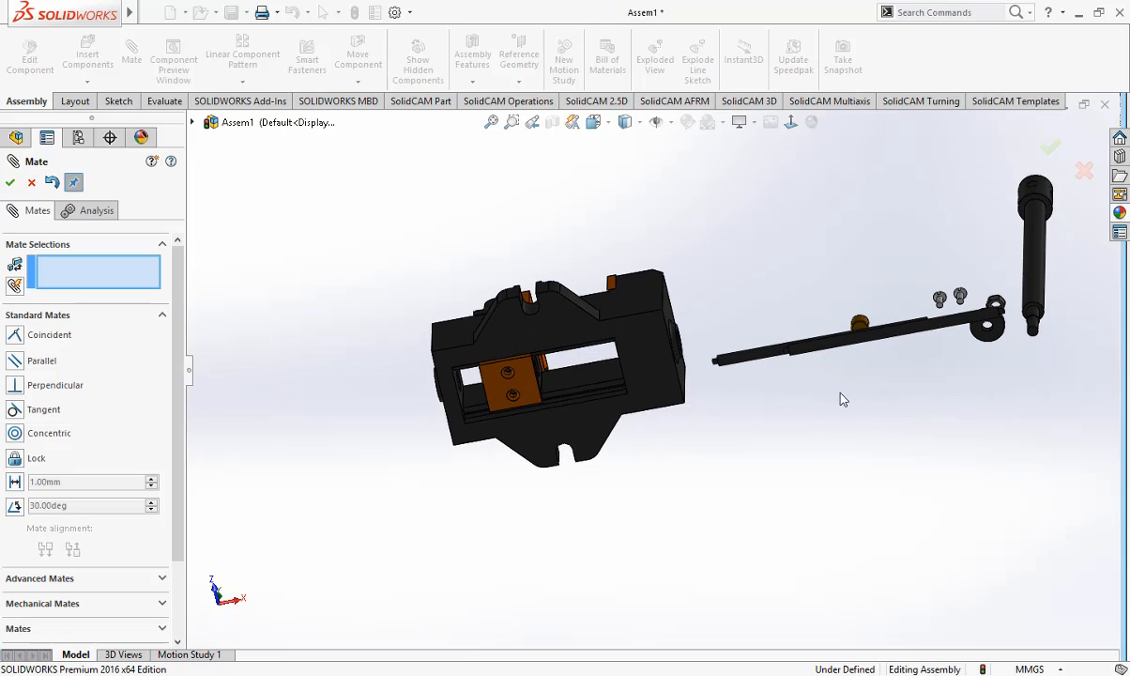
pyautogui.scroll(-4, 501, 387)
pyautogui.moveTo(1012, 404); pyautogui.dragTo(1011, 442, button='middle')
pyautogui.scroll(4, 1010, 441)
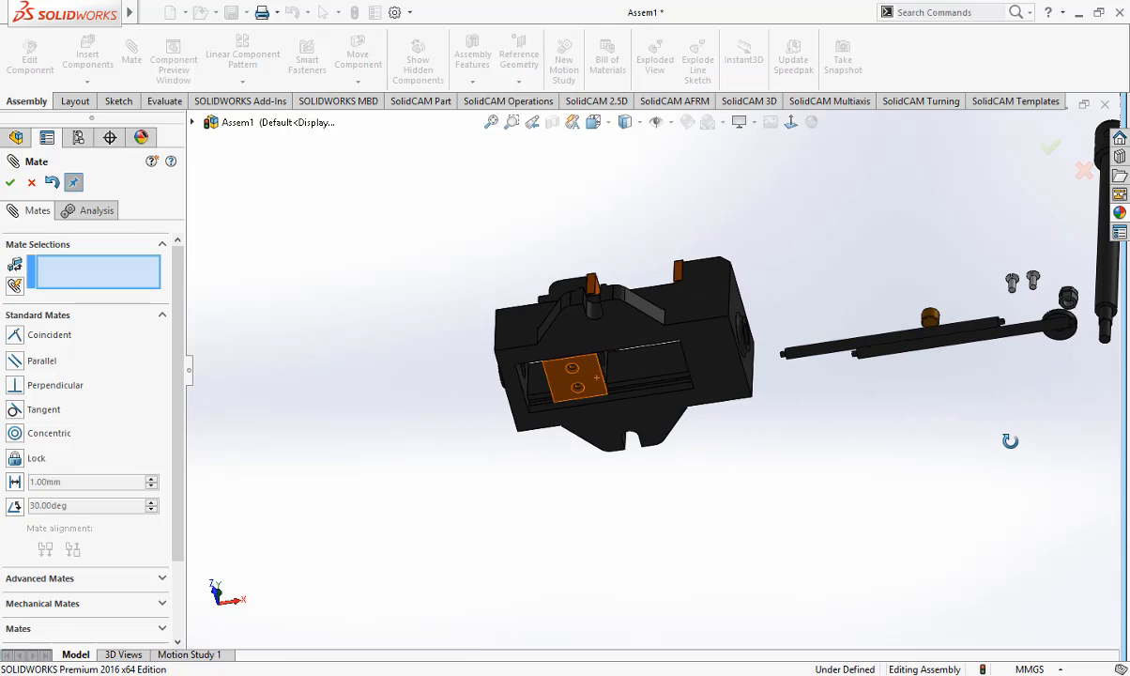
pyautogui.scroll(-2, 1035, 275)
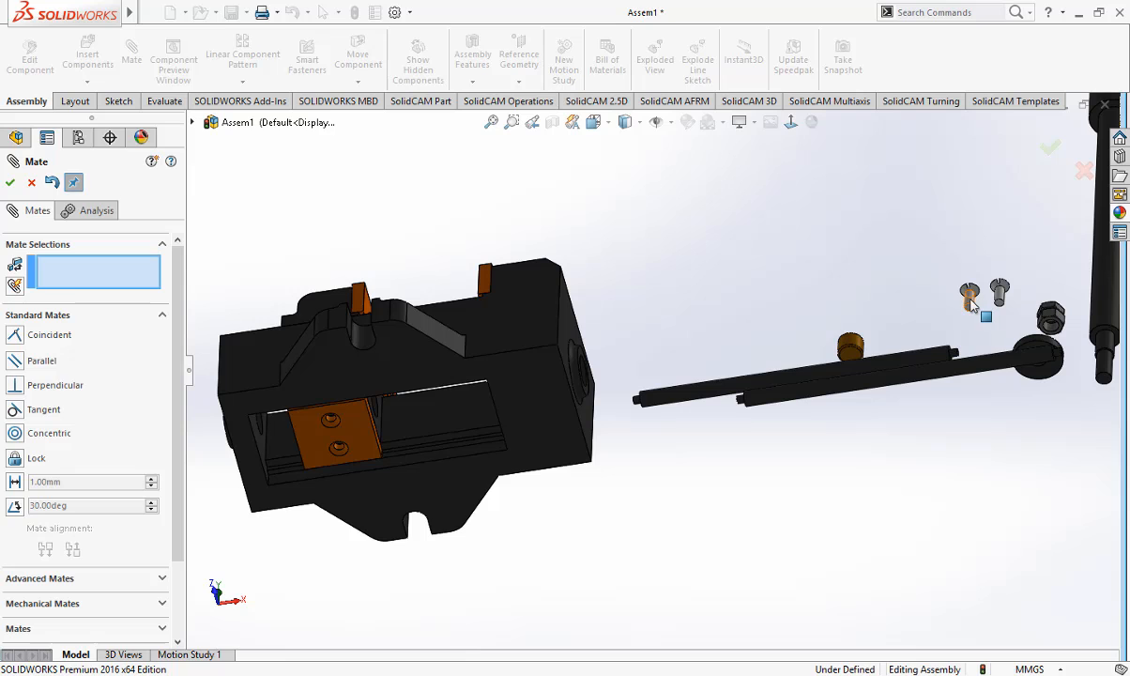
pyautogui.scroll(-3, 499, 542)
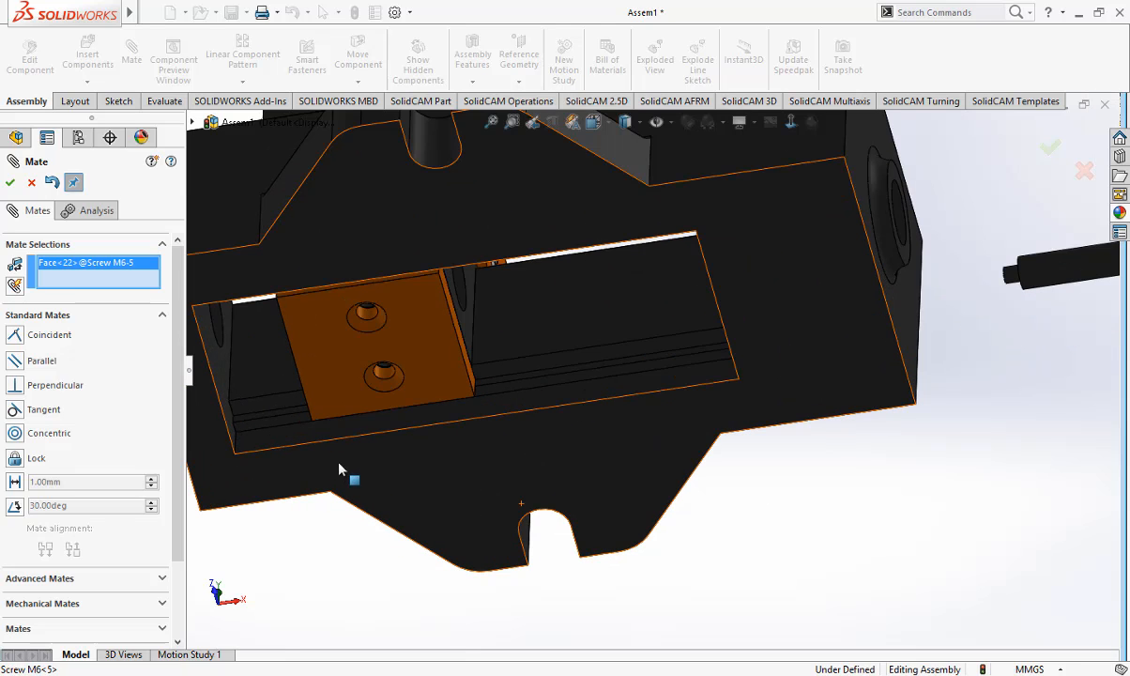
pyautogui.click(368, 317)
pyautogui.scroll(4, 383, 360)
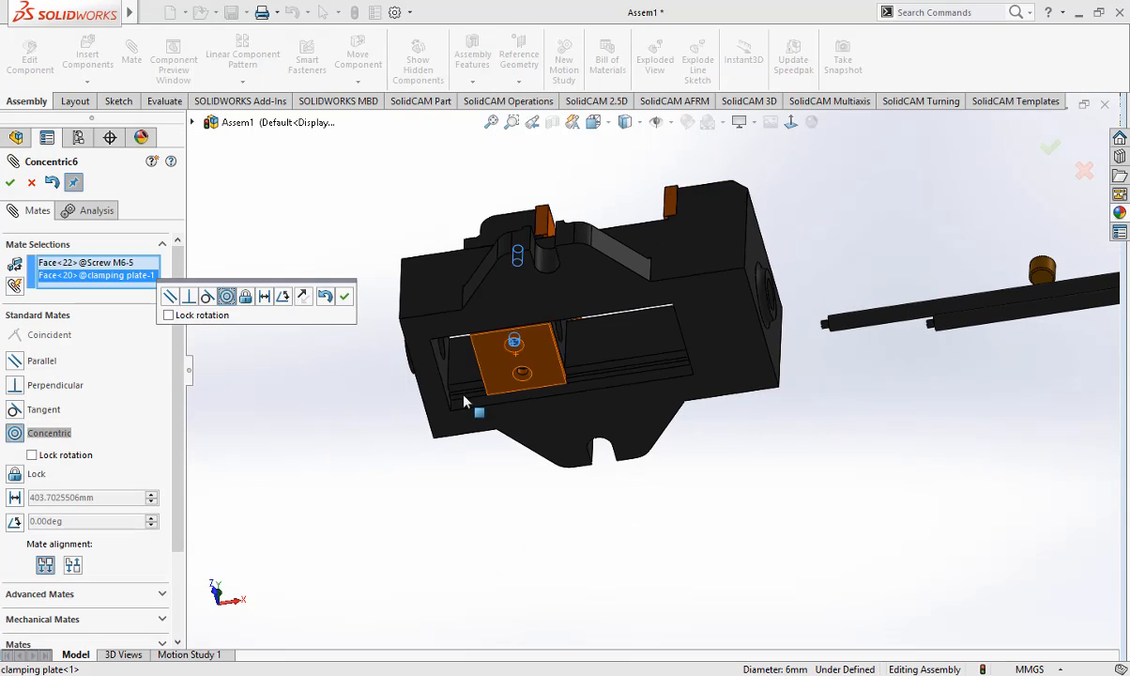
# Step: Flip the concentric mate's alignment so the fifth M6 screw's head faces outward from the clamping plate's underside, and apply the mate
pyautogui.moveTo(463, 394); pyautogui.dragTo(504, 513, button='middle')
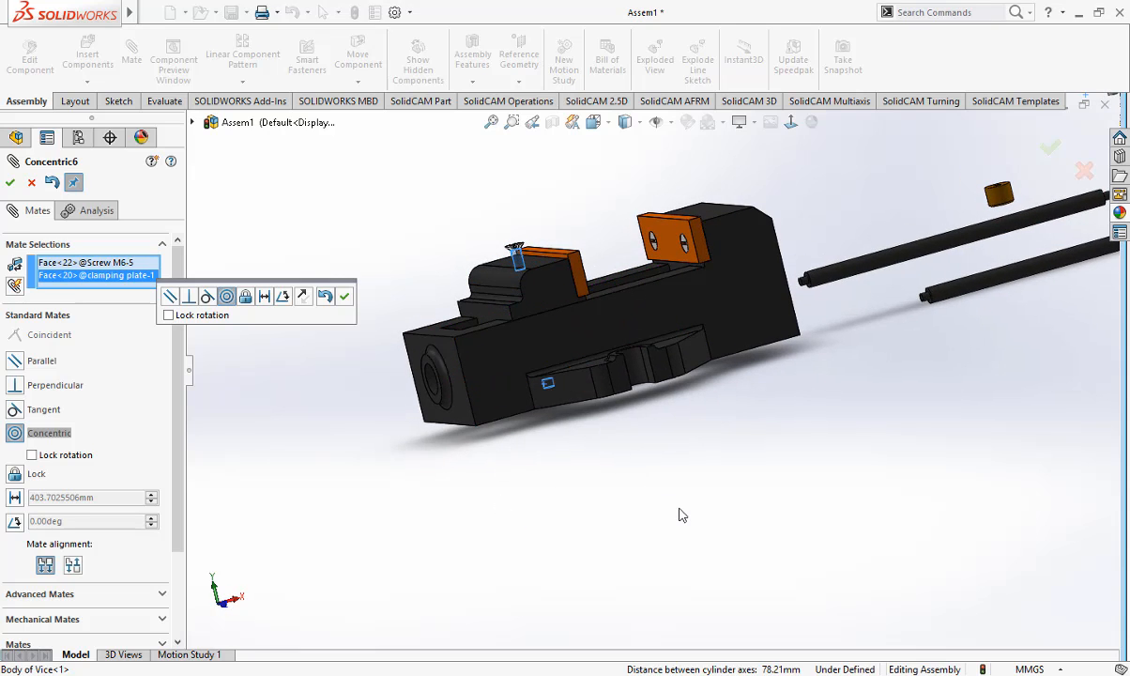
pyautogui.moveTo(681, 515); pyautogui.dragTo(608, 435, button='middle')
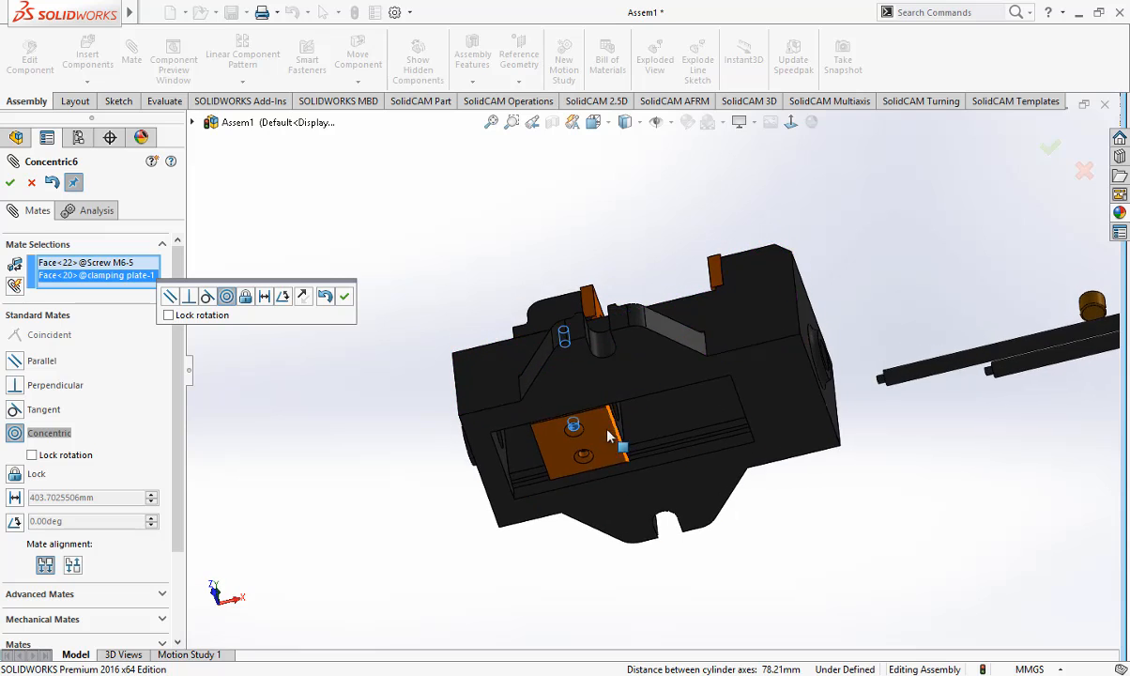
pyautogui.scroll(-5, 608, 436)
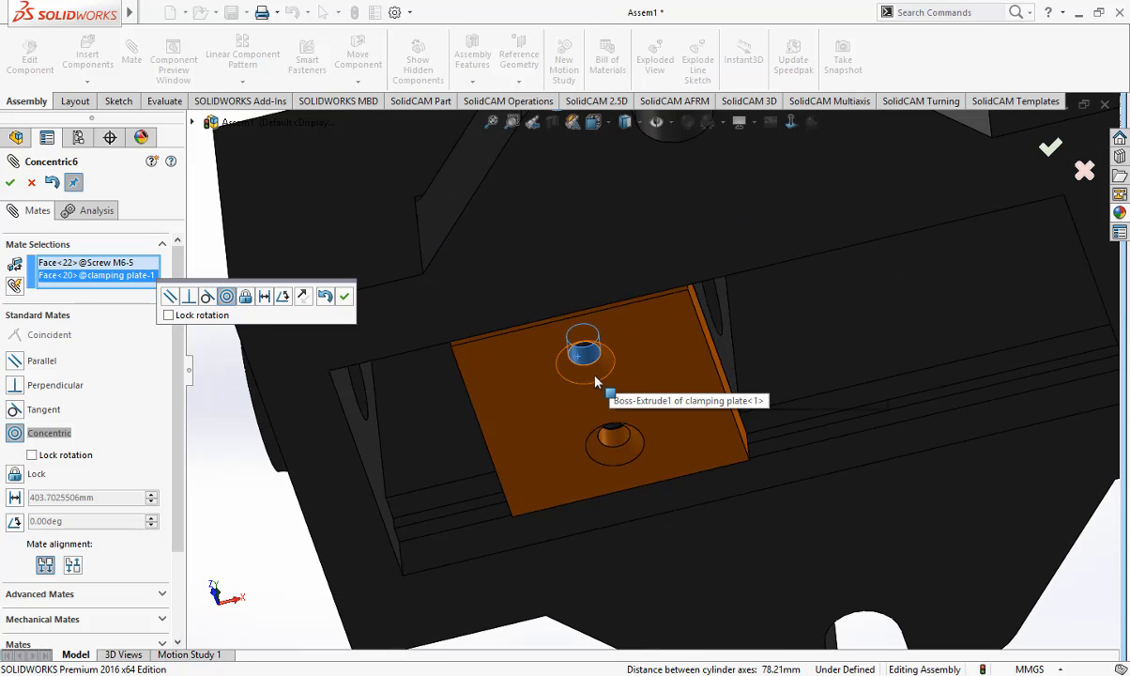
pyautogui.scroll(5, 597, 394)
pyautogui.moveTo(357, 407); pyautogui.dragTo(618, 468, button='middle')
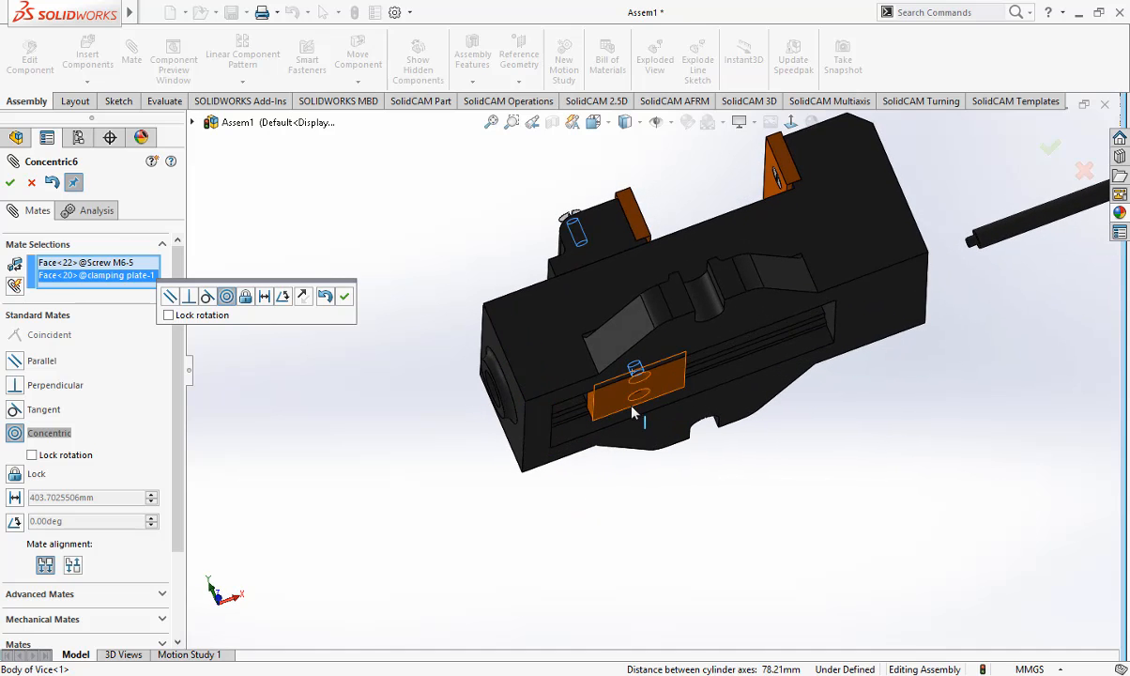
pyautogui.click(302, 298)
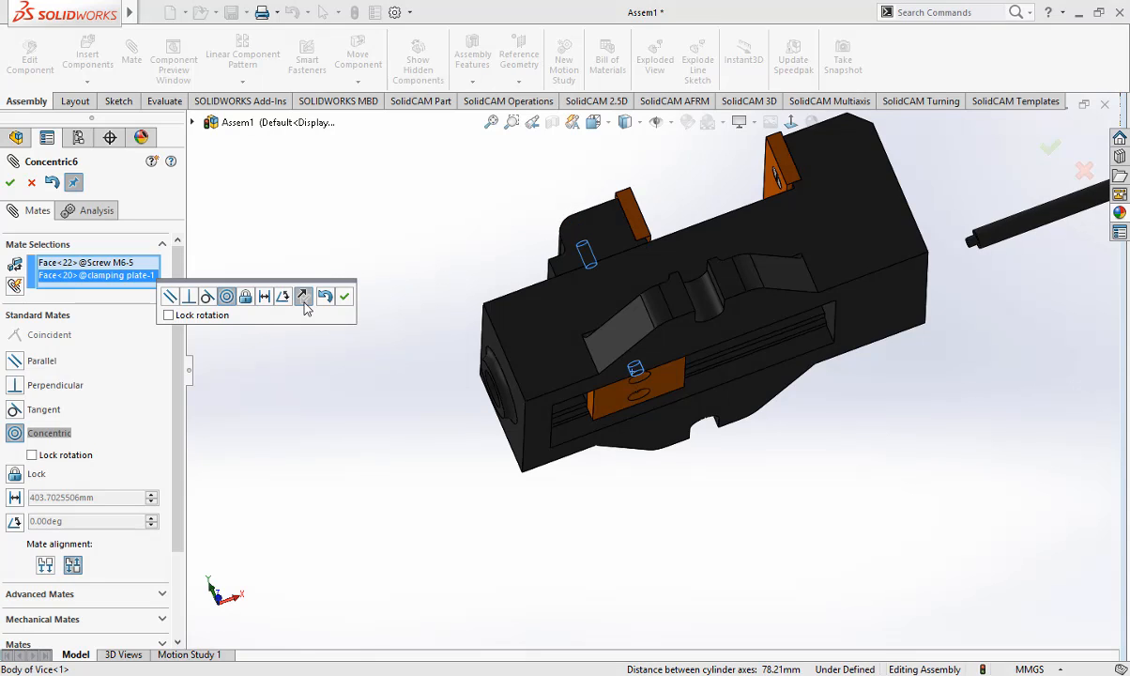
pyautogui.moveTo(410, 358); pyautogui.dragTo(368, 445, button='middle')
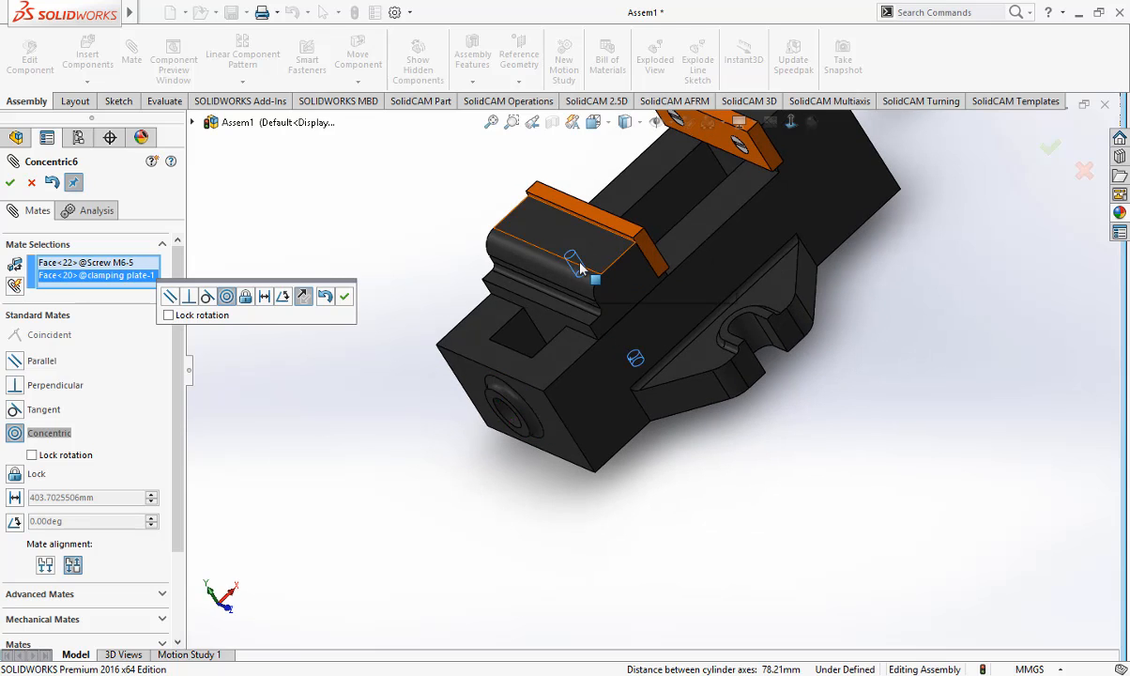
pyautogui.click(345, 298)
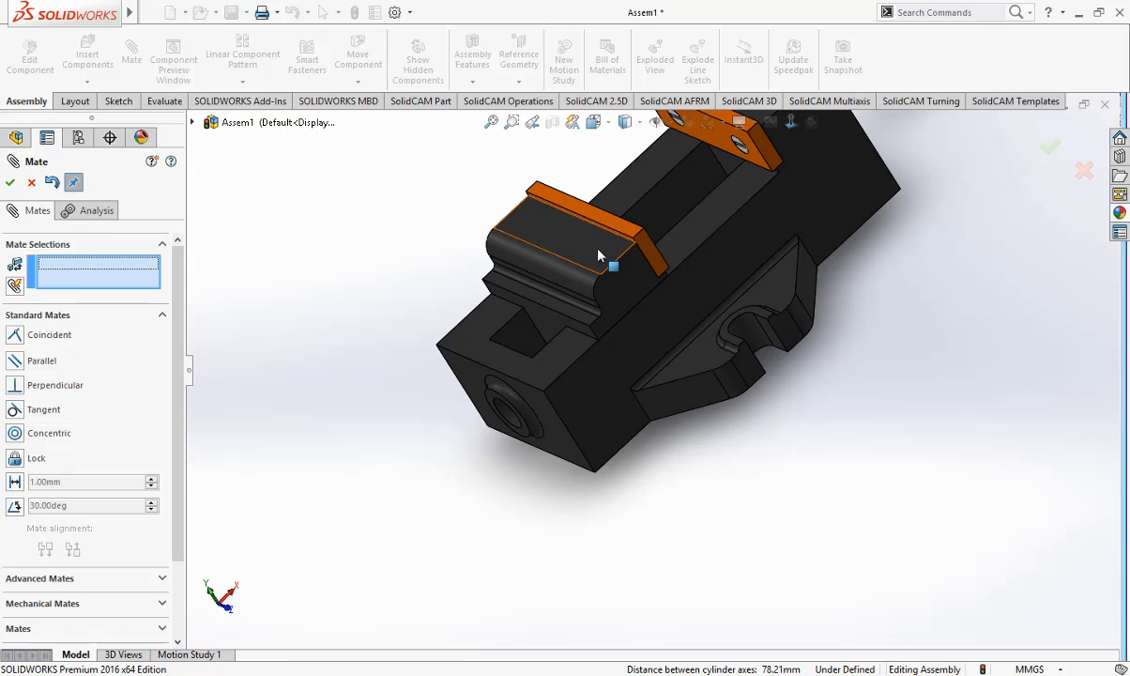
# Step: Slide the movable jaw past the vice body's end and pull the fifth M6 screw clear below it, temporarily using hidden-lines-visible display
pyautogui.moveTo(598, 256); pyautogui.dragTo(606, 465)
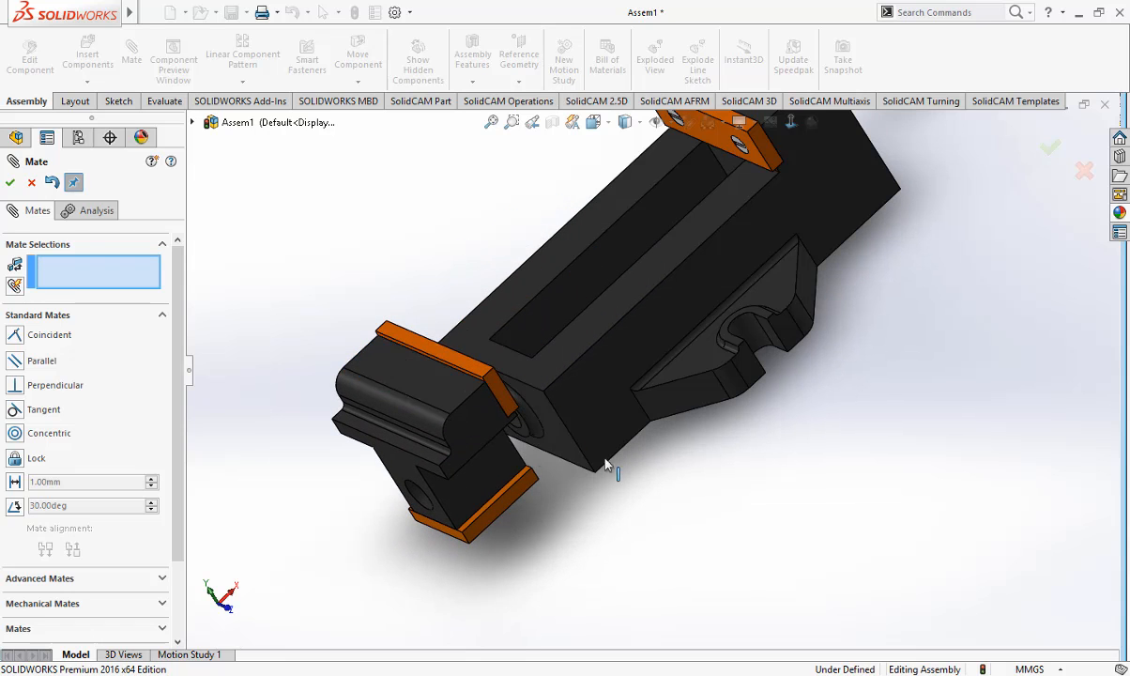
pyautogui.moveTo(732, 514); pyautogui.dragTo(543, 469, button='middle')
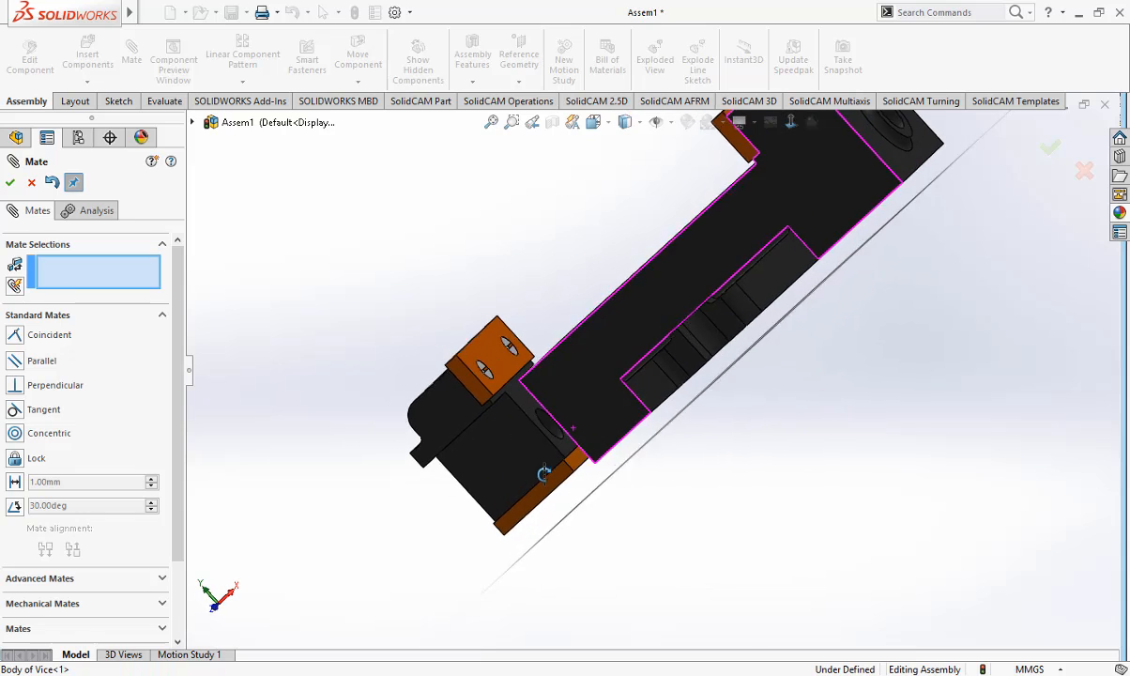
pyautogui.scroll(1, 571, 441)
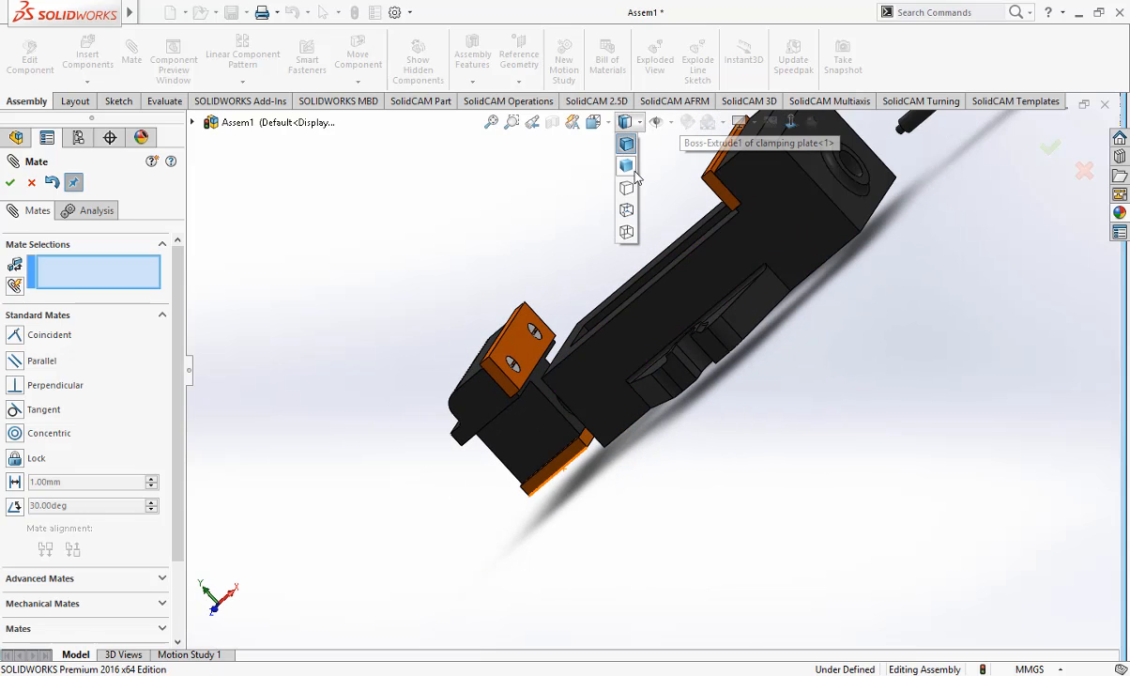
pyautogui.click(626, 209)
pyautogui.moveTo(591, 366); pyautogui.dragTo(660, 398, button='middle')
pyautogui.moveTo(490, 382); pyautogui.dragTo(622, 502)
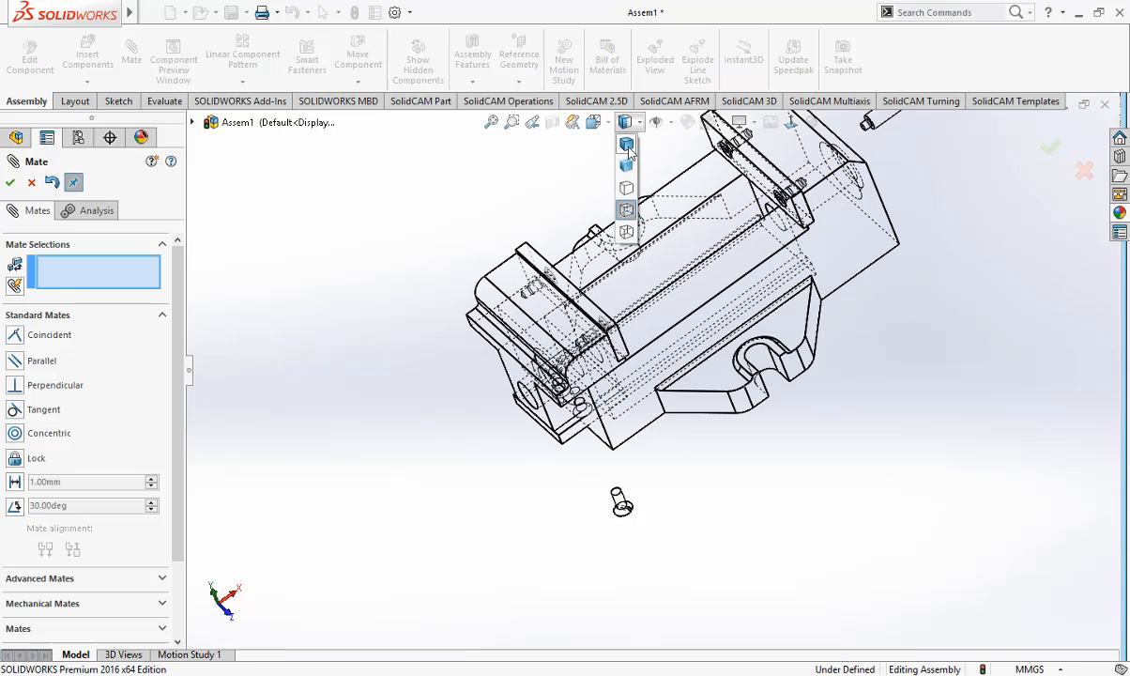
pyautogui.click(627, 165)
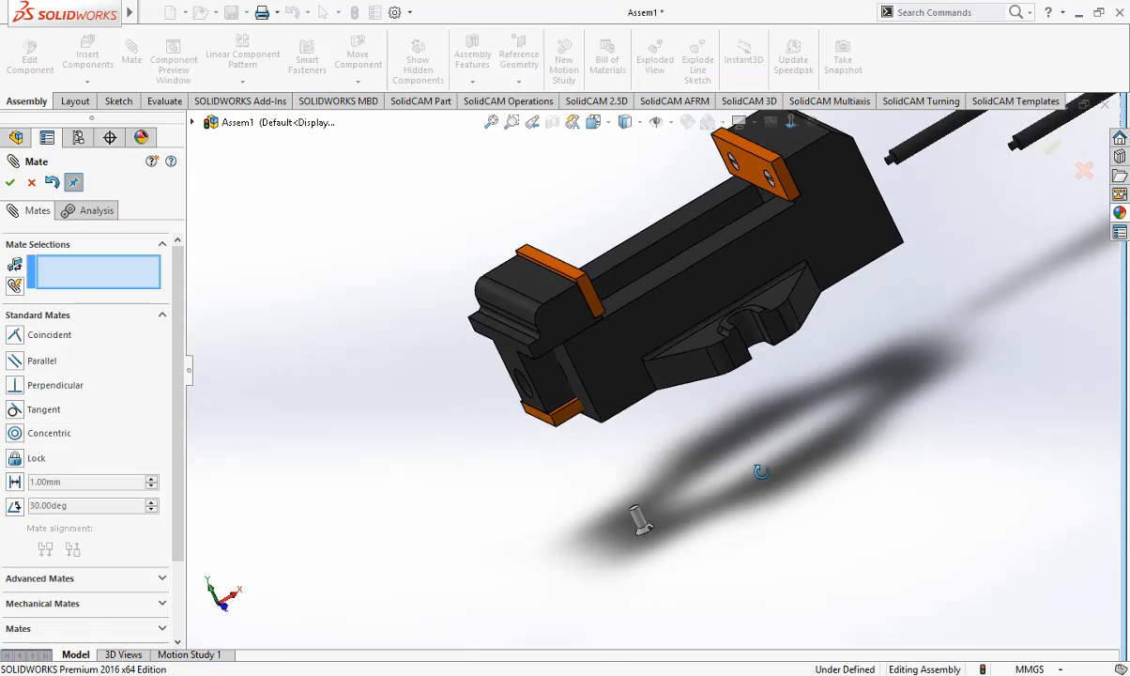
# Step: Slide the movable jaw with its clamping plate back into the slot of the vice body
pyautogui.moveTo(762, 471); pyautogui.dragTo(646, 305, button='middle')
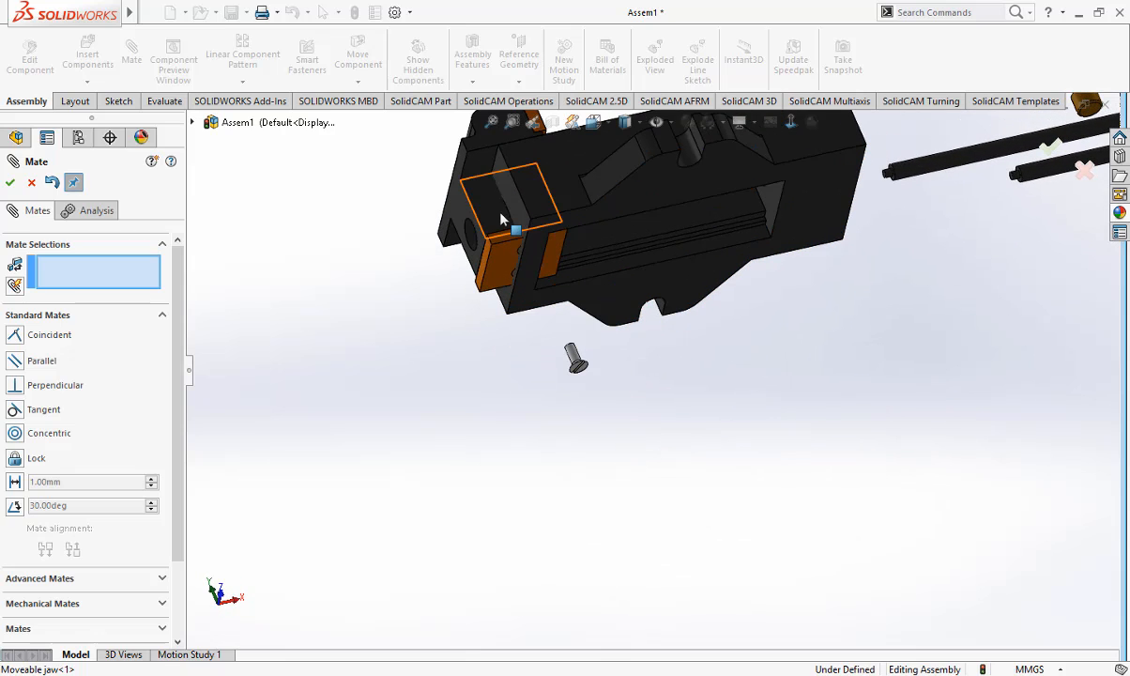
pyautogui.moveTo(500, 217); pyautogui.dragTo(622, 230)
pyautogui.scroll(-3, 627, 268)
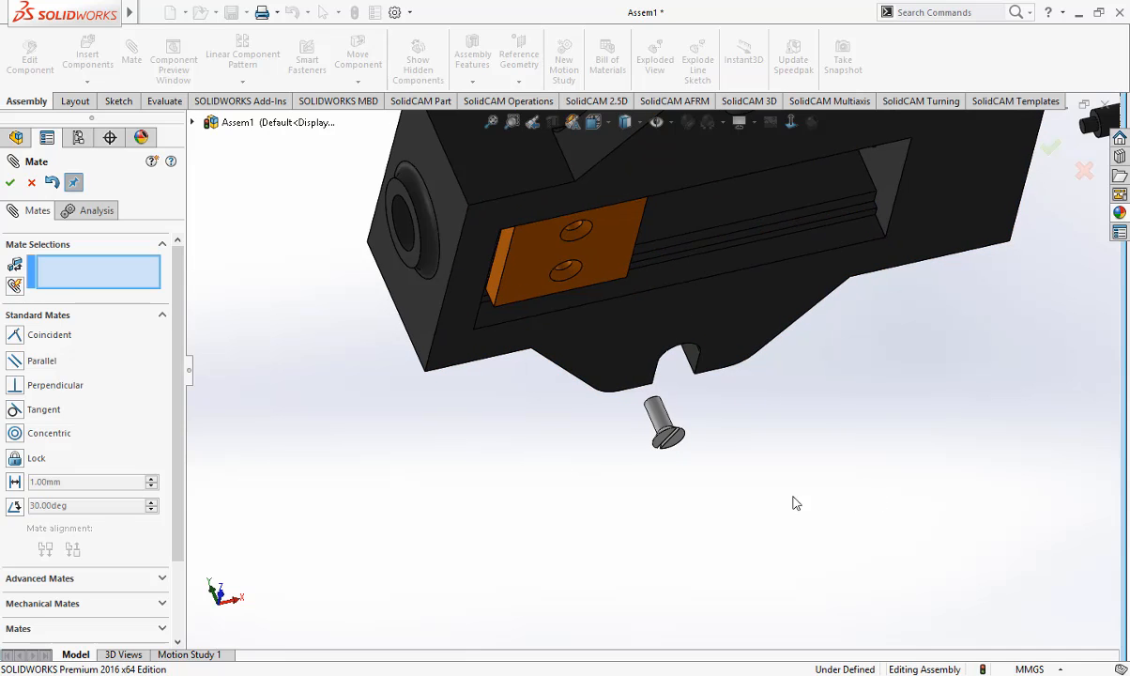
# Step: Add a coincident mate between the fifth M6 screw's conical head face and the countersink of the clamping plate's first hole
pyautogui.moveTo(796, 504); pyautogui.dragTo(760, 493, button='middle')
pyautogui.scroll(-2, 909, 617)
pyautogui.click(875, 571)
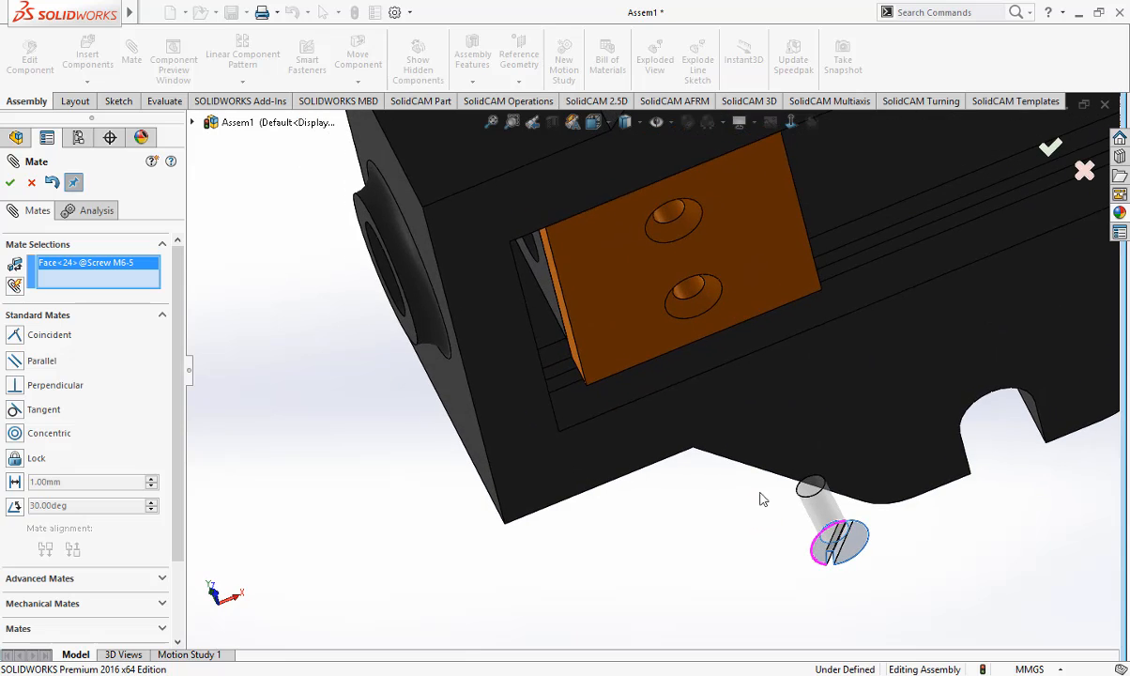
pyautogui.click(682, 235)
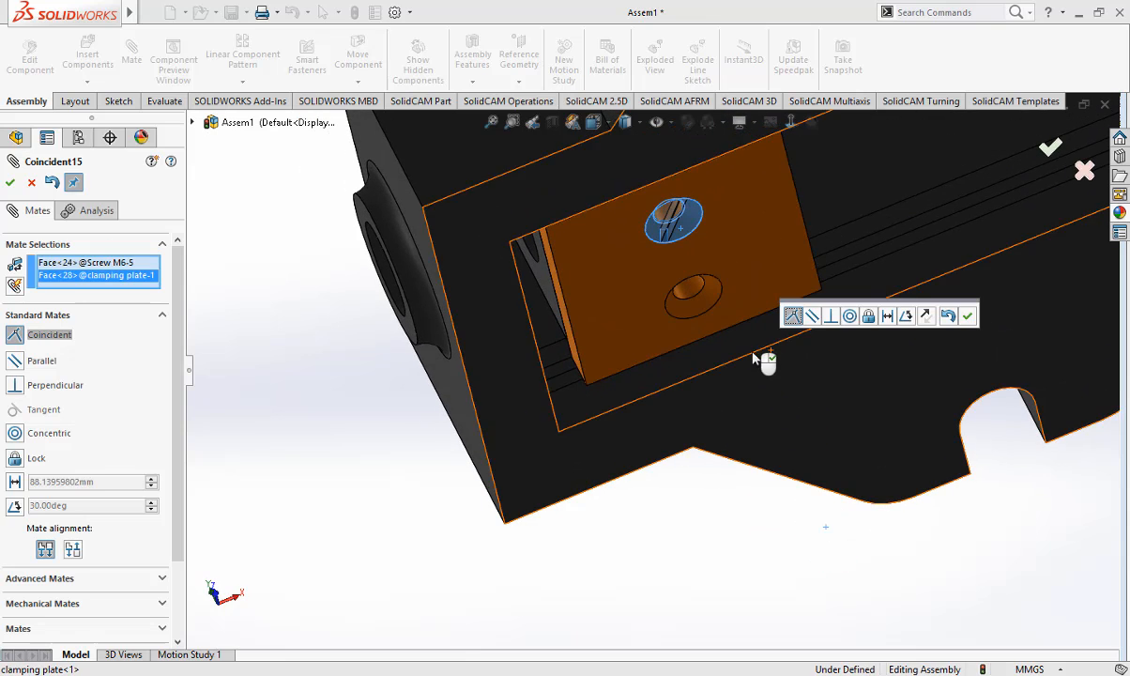
pyautogui.press('Return')
# Step: Move the sixth M6 screw away from the loose parts into the free space below the vice
pyautogui.scroll(6, 804, 435)
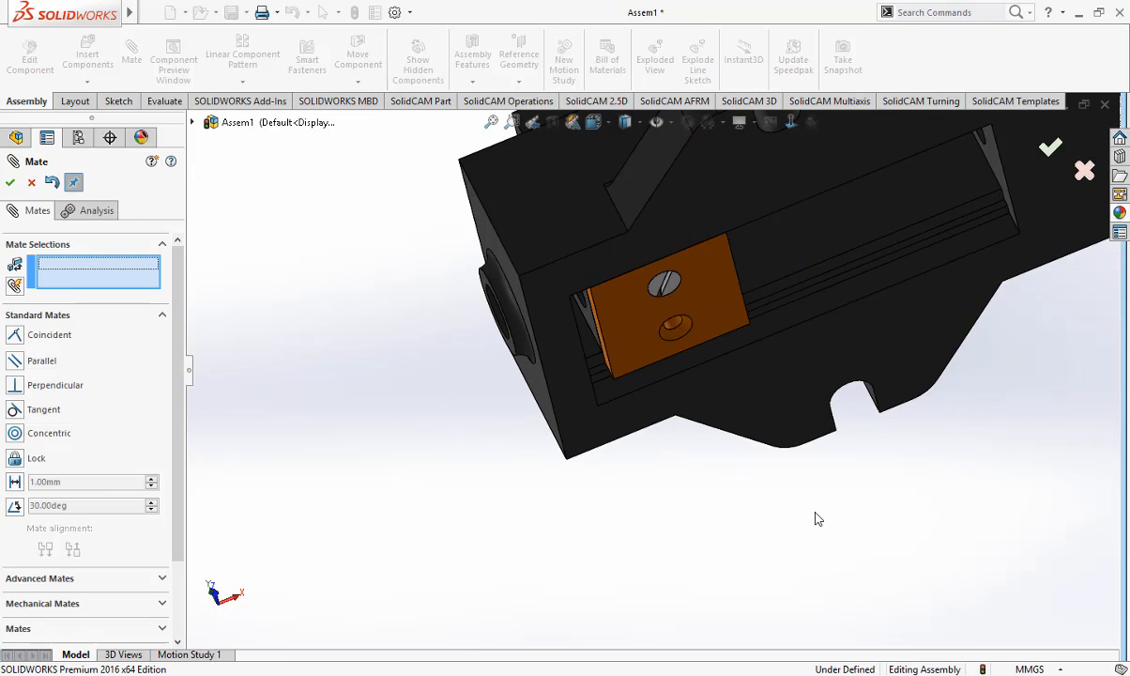
pyautogui.scroll(2, 823, 498)
pyautogui.scroll(-6, 793, 297)
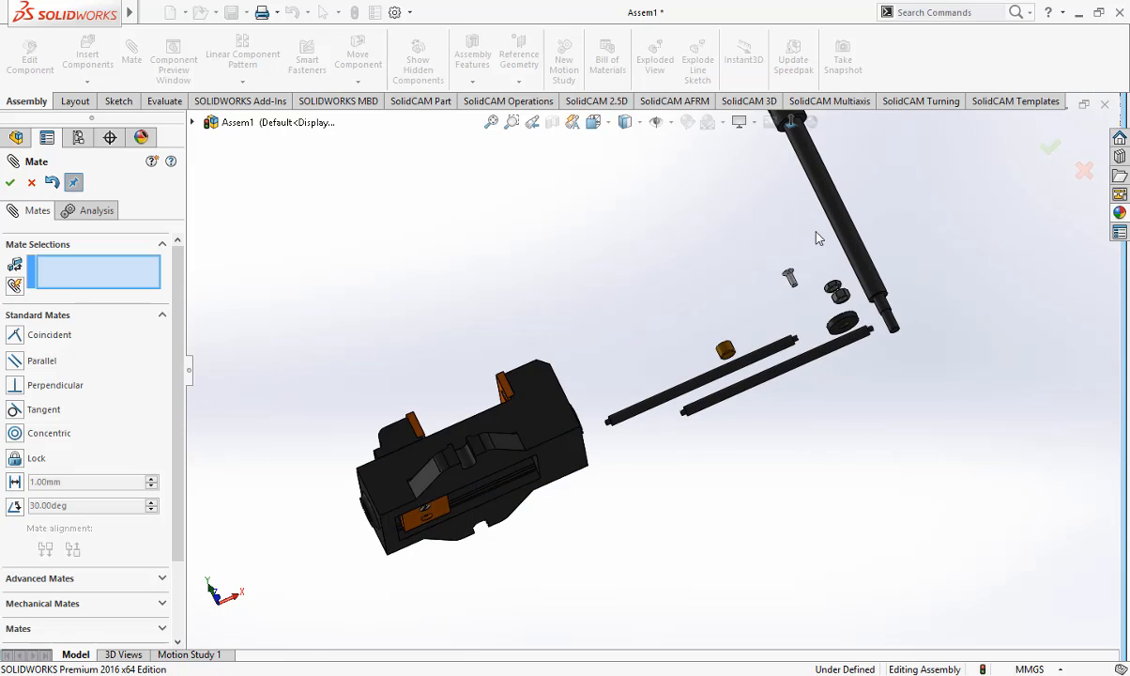
pyautogui.moveTo(782, 285); pyautogui.dragTo(831, 439)
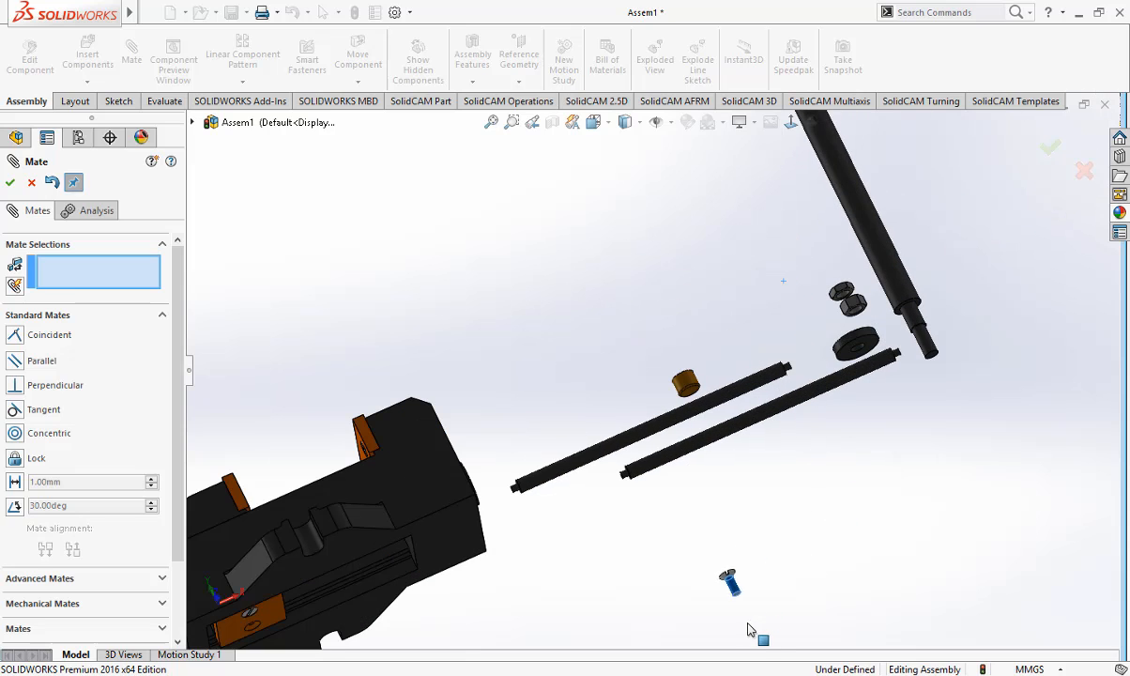
pyautogui.scroll(3, 751, 629)
pyautogui.moveTo(763, 544); pyautogui.dragTo(785, 467, button='middle')
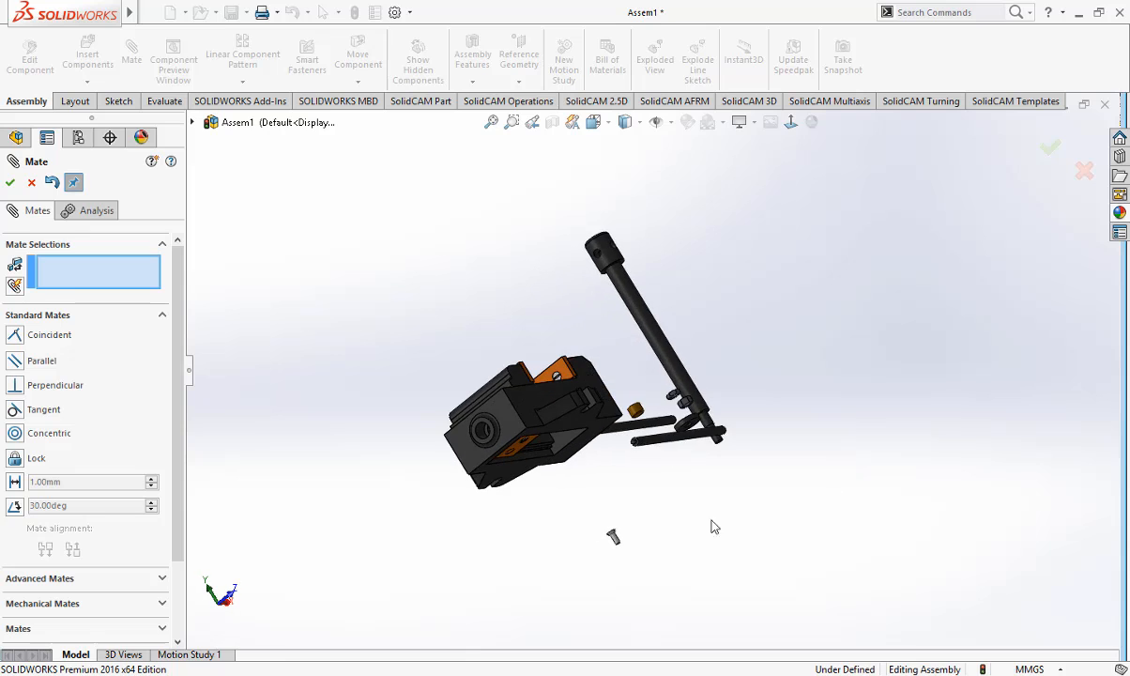
pyautogui.scroll(-3, 610, 526)
# Step: Add a concentric mate between the sixth M6 screw's shank and the clamping plate's remaining hole, with the alignment flipped
pyautogui.click(614, 518)
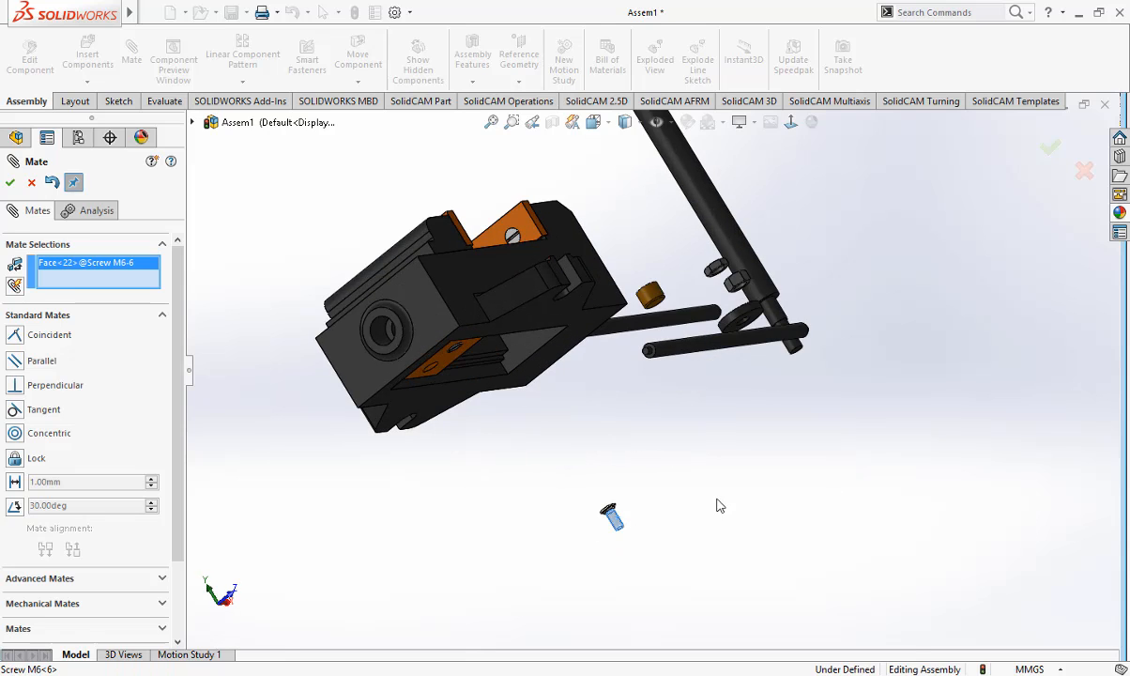
pyautogui.scroll(2, 657, 469)
pyautogui.scroll(-5, 563, 413)
pyautogui.moveTo(631, 441); pyautogui.dragTo(437, 346, button='middle')
pyautogui.scroll(-4, 440, 302)
pyautogui.click(486, 272)
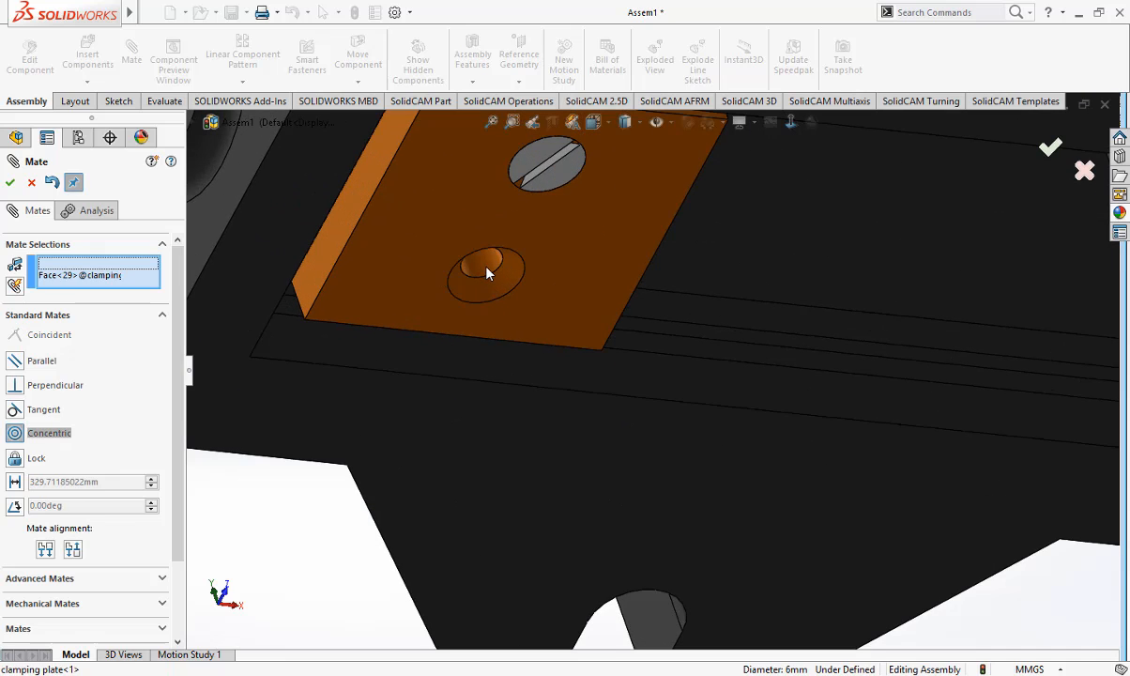
pyautogui.scroll(2, 545, 429)
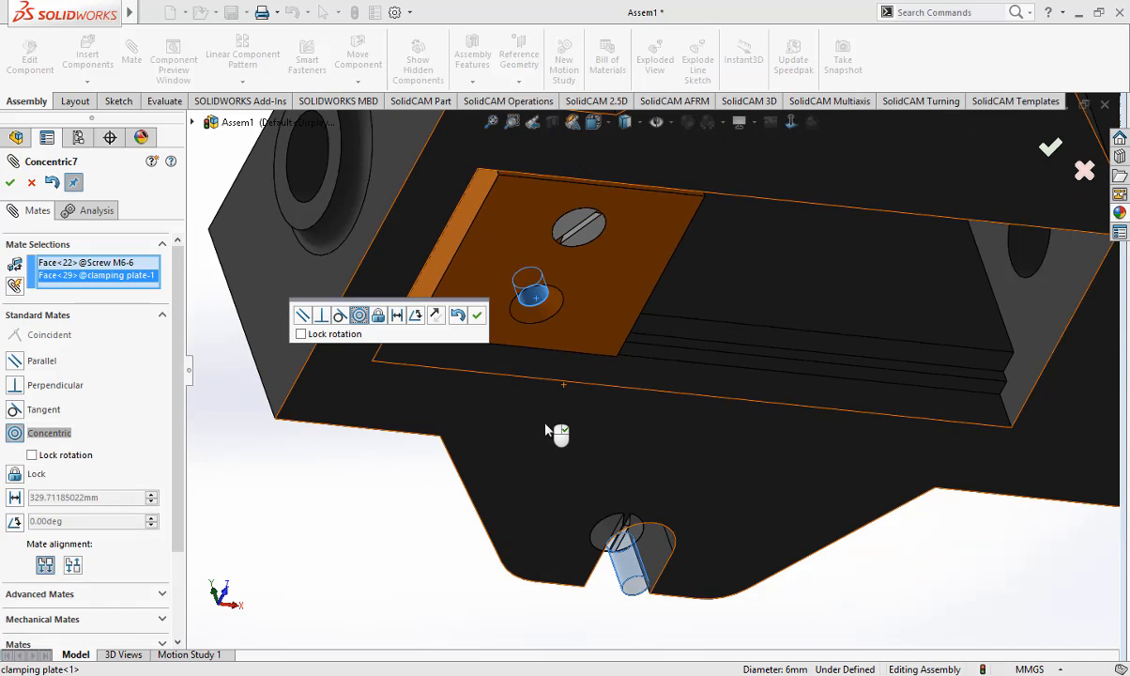
pyautogui.click(437, 317)
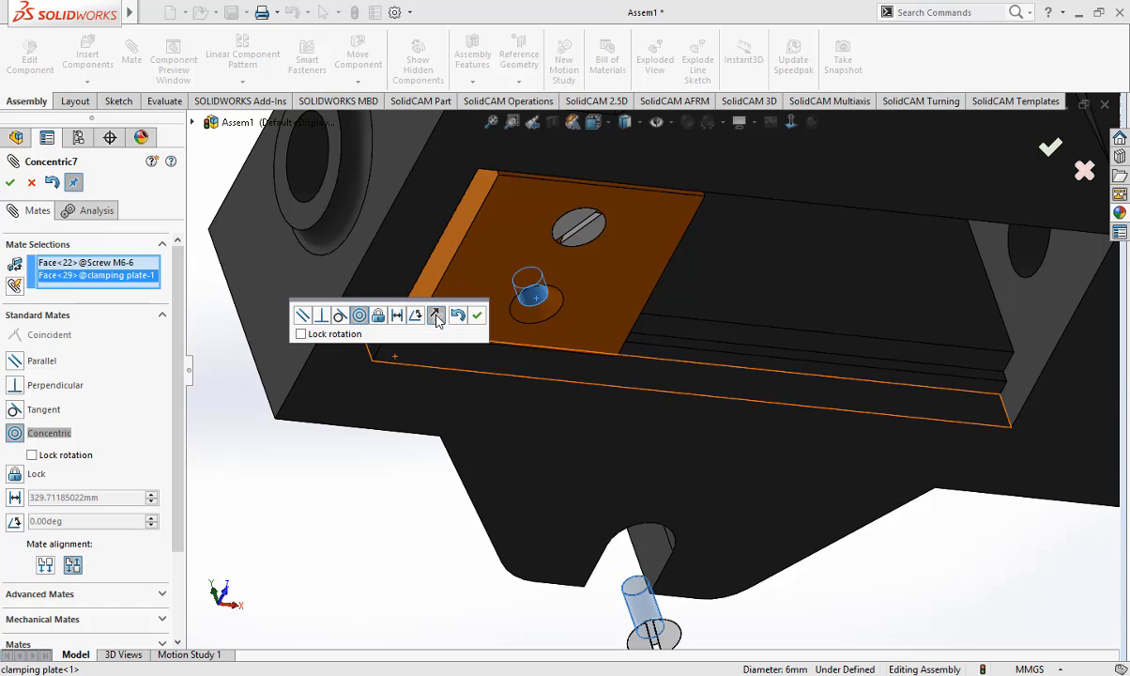
pyautogui.click(478, 316)
# Step: Add a coincident mate between the sixth M6 screw's conical head face and the countersink of the clamping plate's remaining hole
pyautogui.moveTo(732, 564); pyautogui.dragTo(777, 653, button='middle')
pyautogui.scroll(5, 848, 596)
pyautogui.scroll(-5, 863, 470)
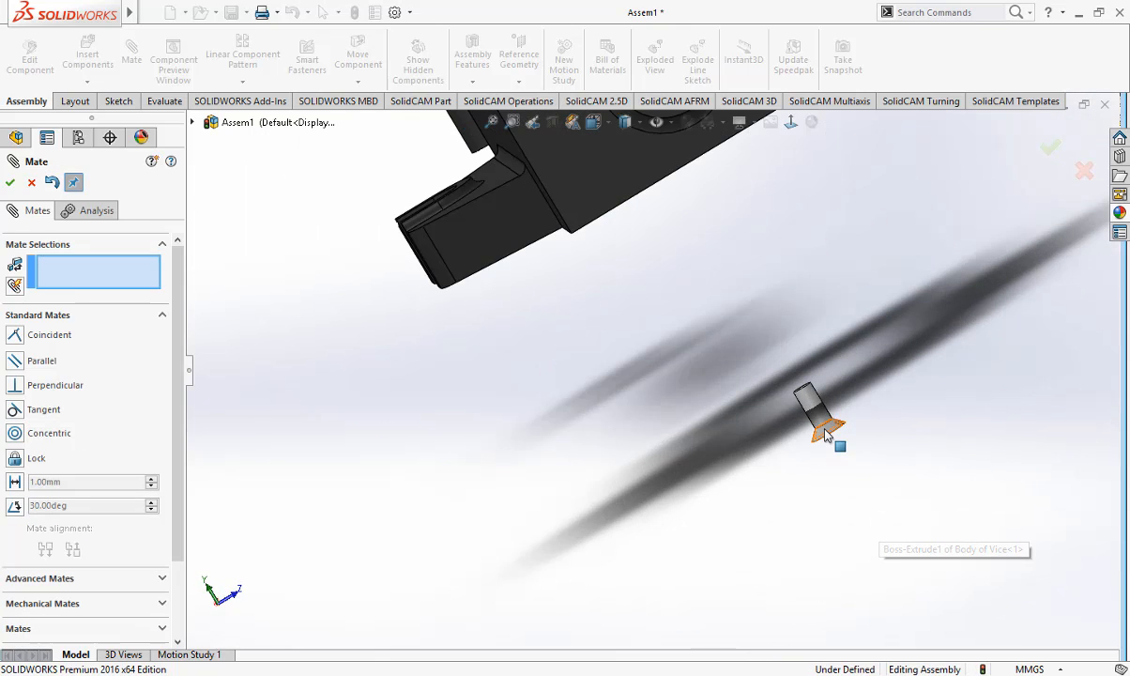
pyautogui.moveTo(834, 519); pyautogui.dragTo(745, 459, button='middle')
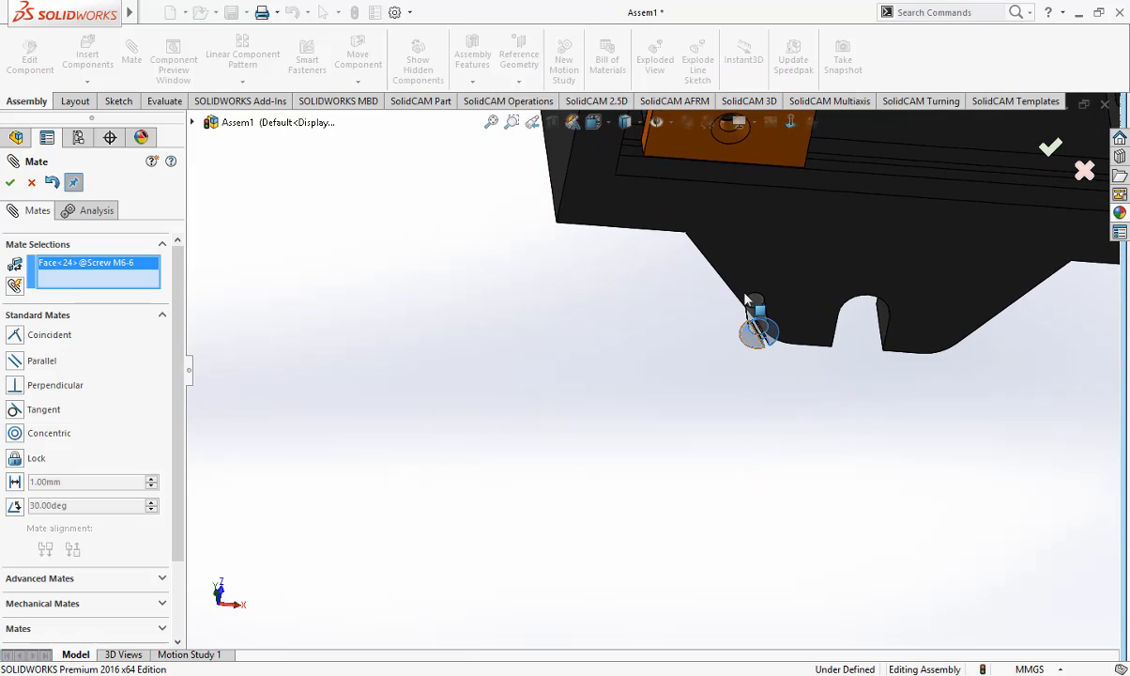
pyautogui.scroll(-2, 749, 304)
pyautogui.scroll(3, 747, 385)
pyautogui.scroll(-3, 690, 221)
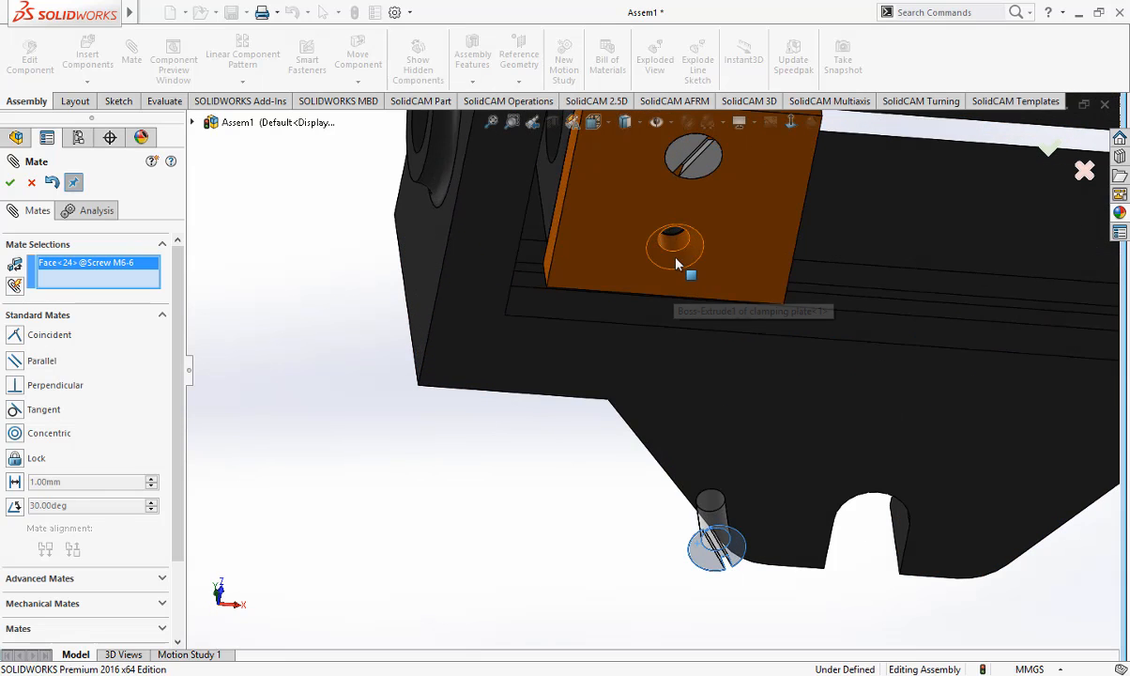
pyautogui.click(676, 263)
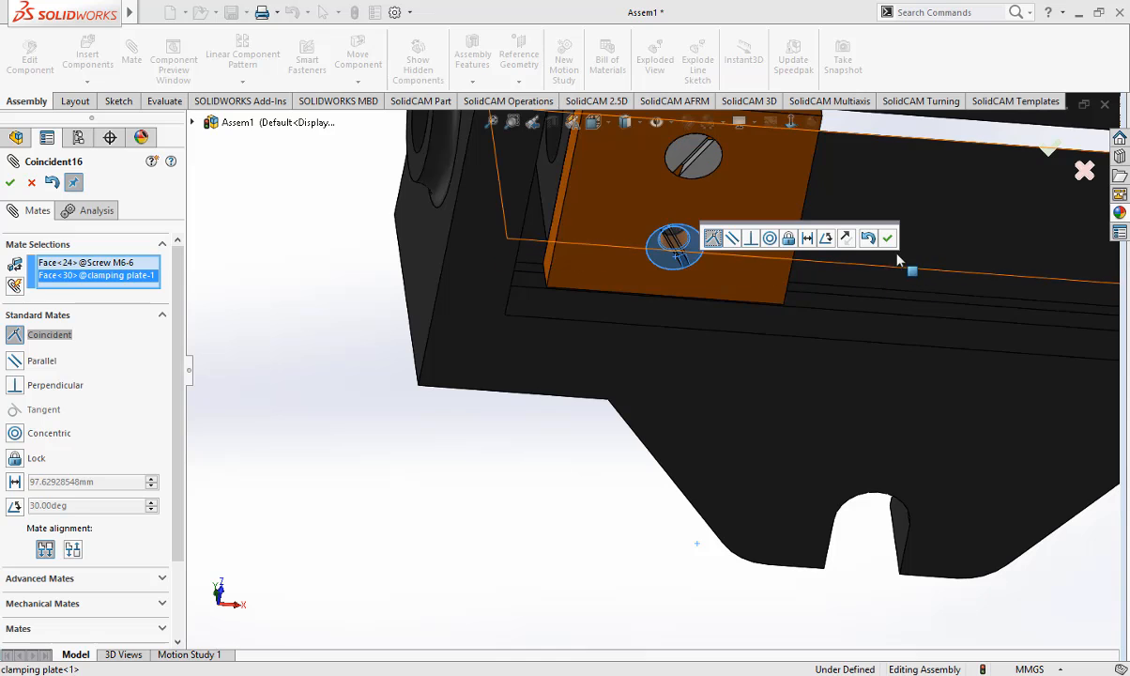
pyautogui.click(887, 240)
pyautogui.scroll(5, 651, 474)
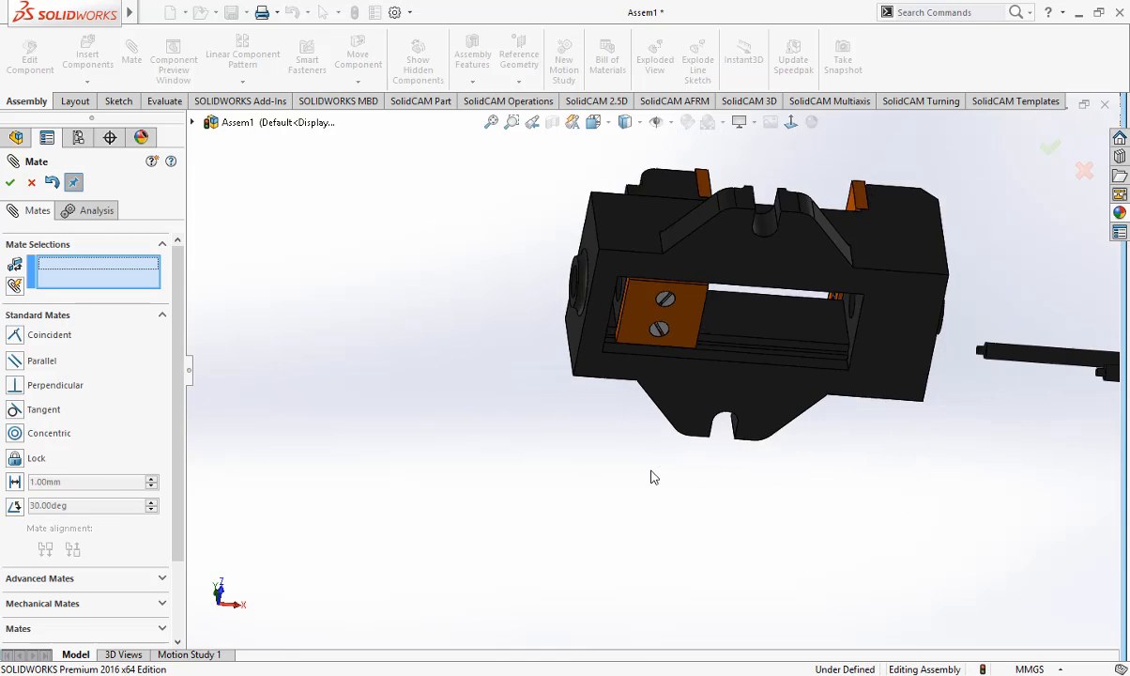
# Step: Slide the movable jaw along the vice body toward the fixed jaw
pyautogui.moveTo(830, 437); pyautogui.dragTo(814, 619, button='middle')
pyautogui.scroll(5, 826, 453)
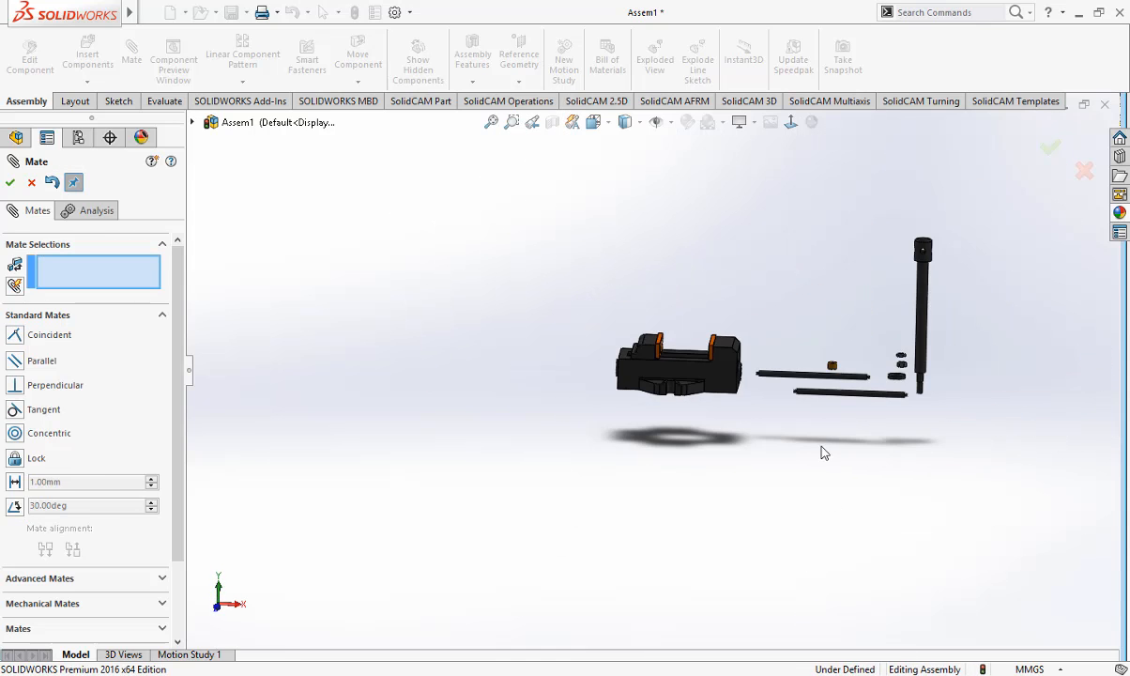
pyautogui.moveTo(743, 420); pyautogui.dragTo(772, 448, button='middle')
pyautogui.scroll(-3, 683, 362)
pyautogui.scroll(2, 776, 446)
pyautogui.scroll(-2, 899, 317)
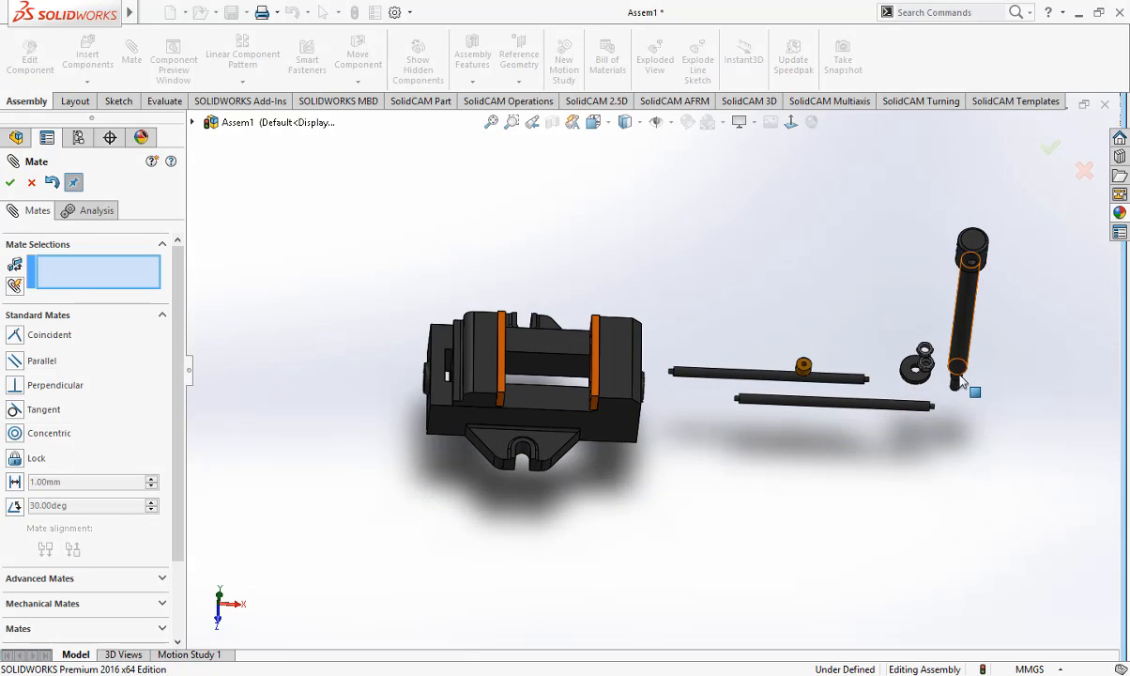
pyautogui.scroll(-2, 699, 424)
pyautogui.scroll(3, 713, 494)
pyautogui.moveTo(713, 495); pyautogui.dragTo(739, 423, button='middle')
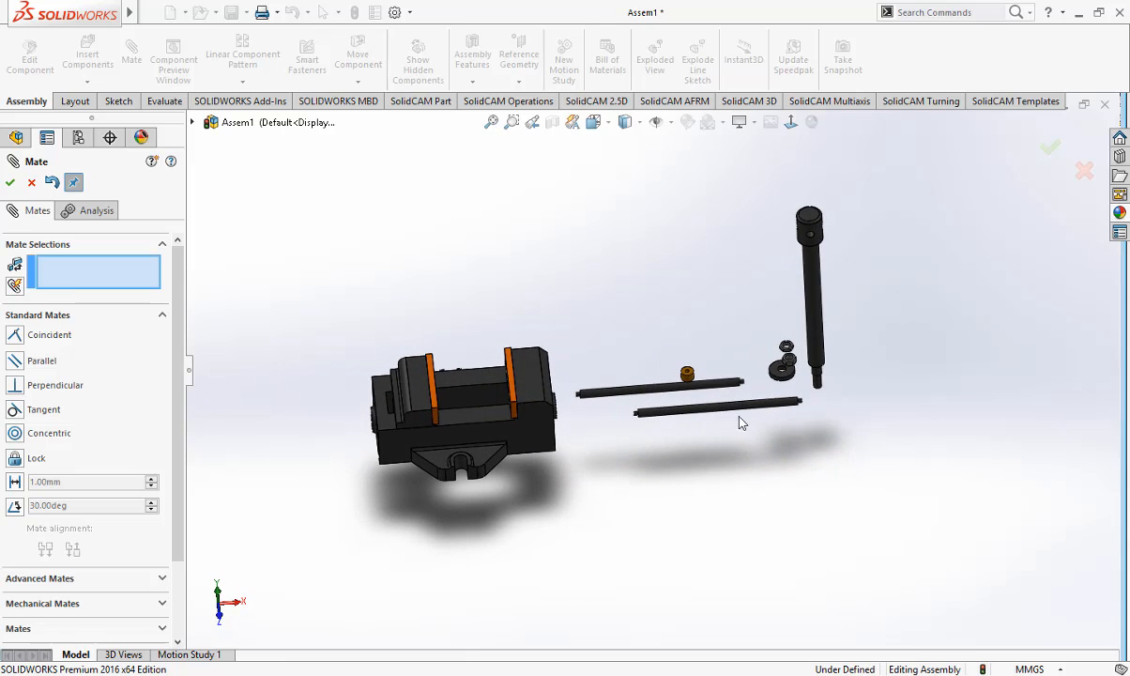
pyautogui.scroll(-2, 707, 416)
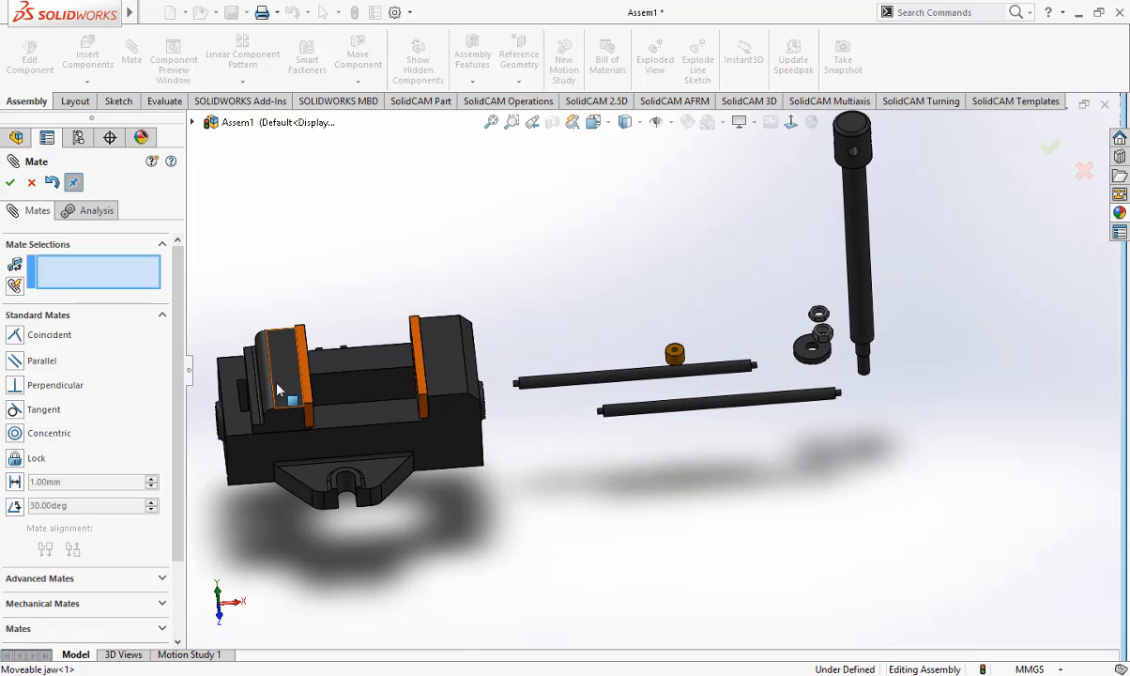
pyautogui.moveTo(278, 389); pyautogui.dragTo(329, 412)
pyautogui.scroll(-3, 737, 376)
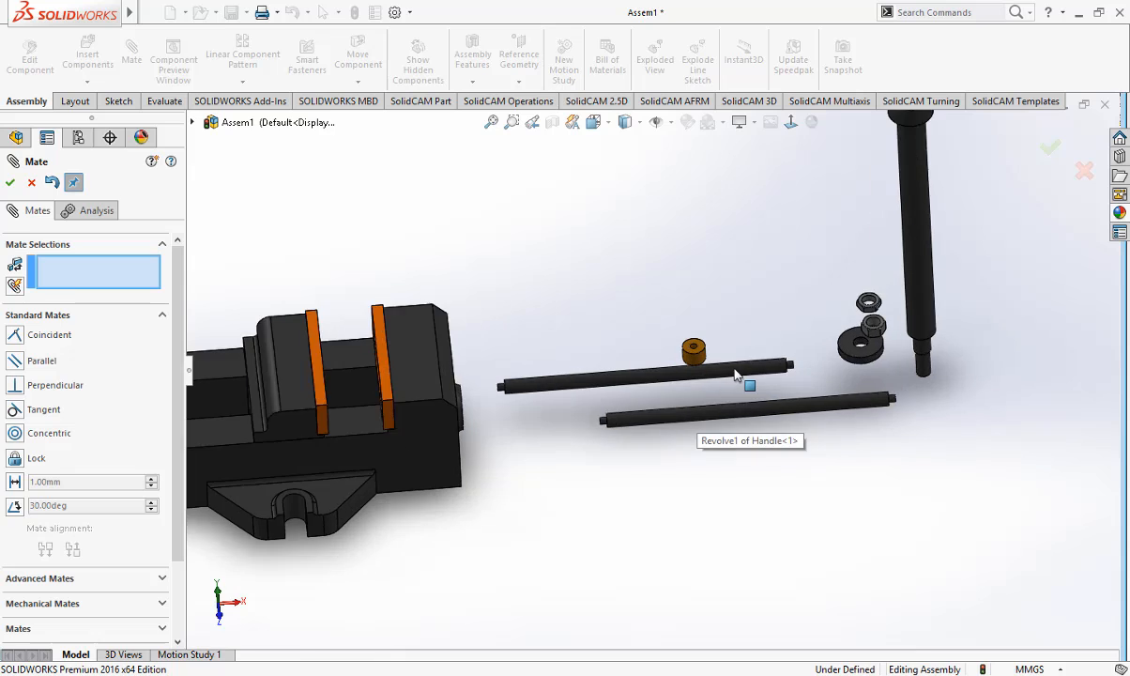
# Step: Add a concentric mate between the screw rod's long cylindrical shaft and the 20 mm bore in the fixed-jaw end of the vice body
pyautogui.scroll(3, 742, 377)
pyautogui.moveTo(705, 406)
pyautogui.mouseDown(button='middle')
pyautogui.moveTo(634, 404)
pyautogui.moveTo(699, 418)
pyautogui.mouseUp(button='middle')
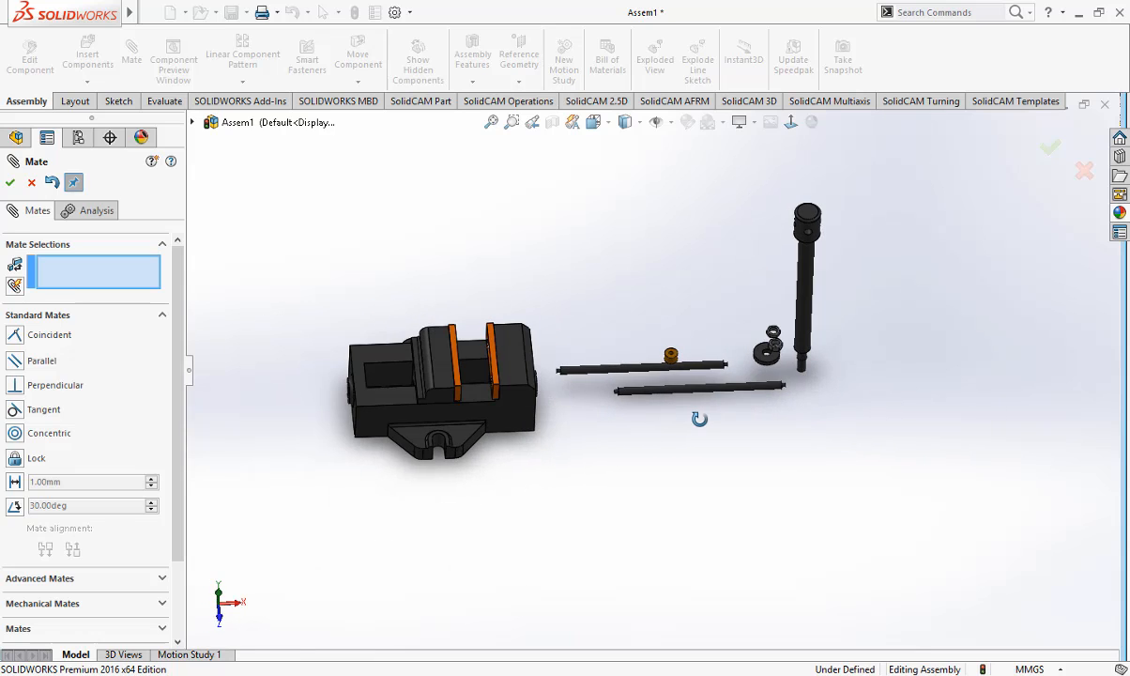
pyautogui.scroll(-2, 718, 324)
pyautogui.moveTo(615, 451); pyautogui.dragTo(557, 456, button='middle')
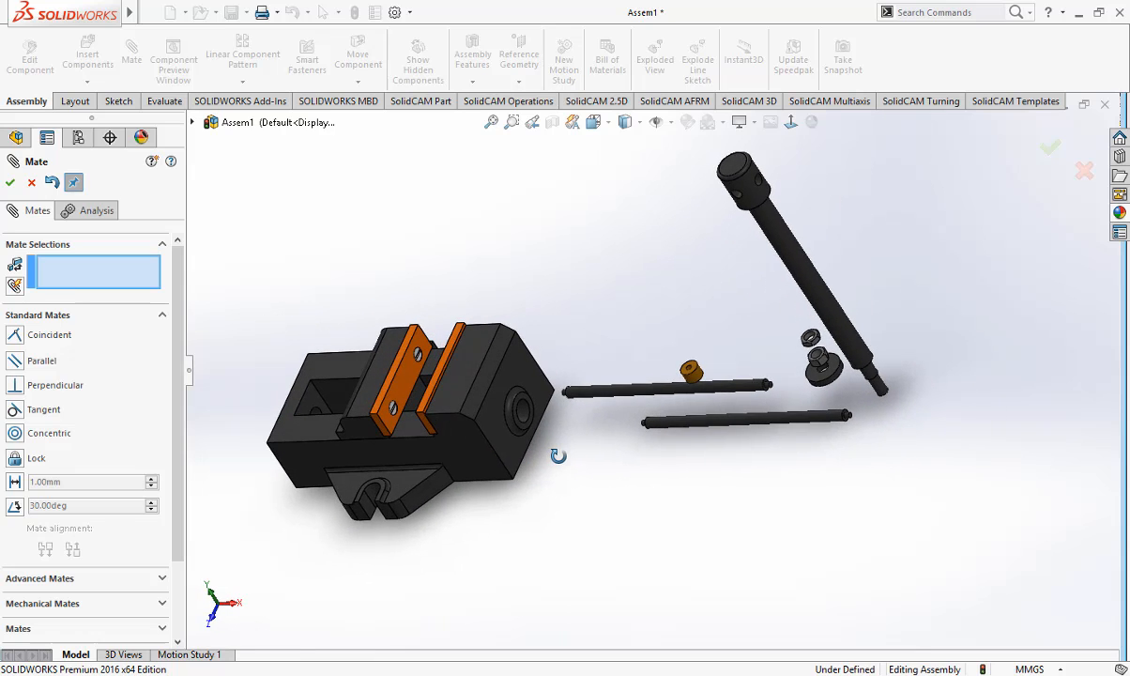
pyautogui.click(810, 289)
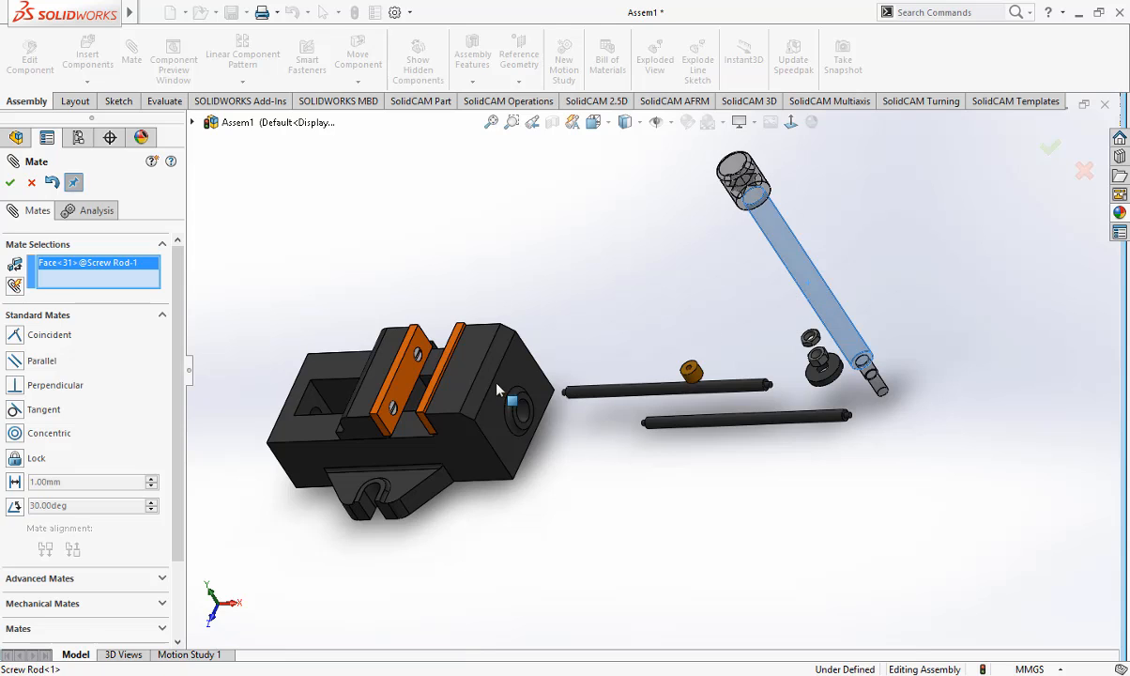
pyautogui.scroll(-3, 505, 404)
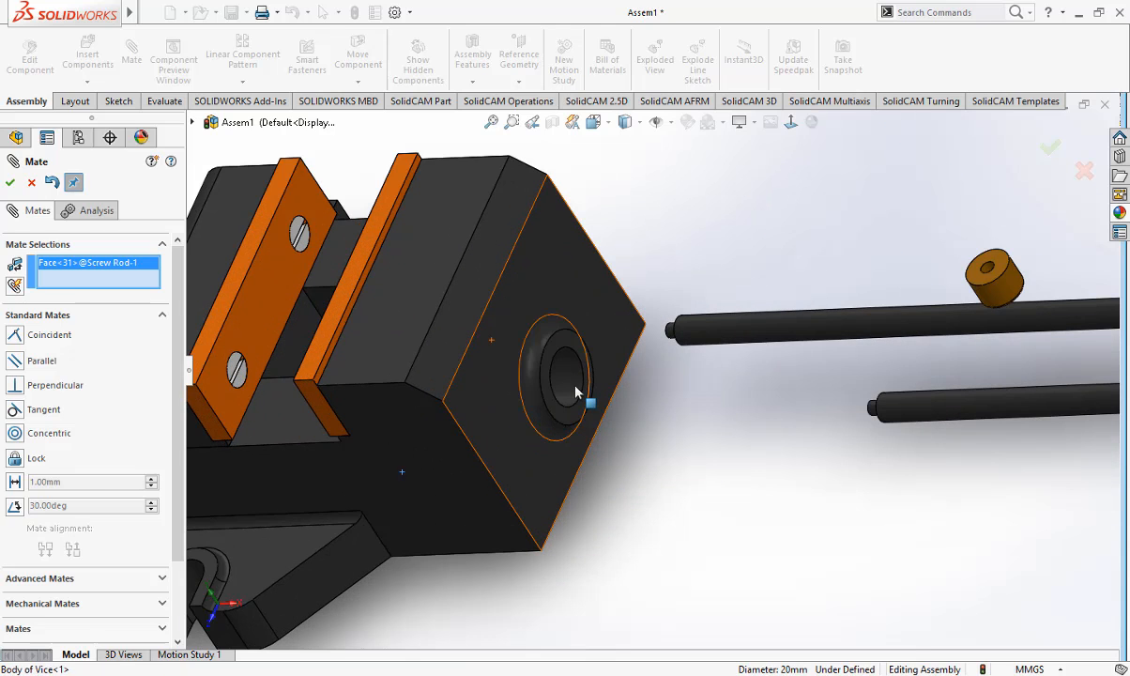
pyautogui.click(576, 393)
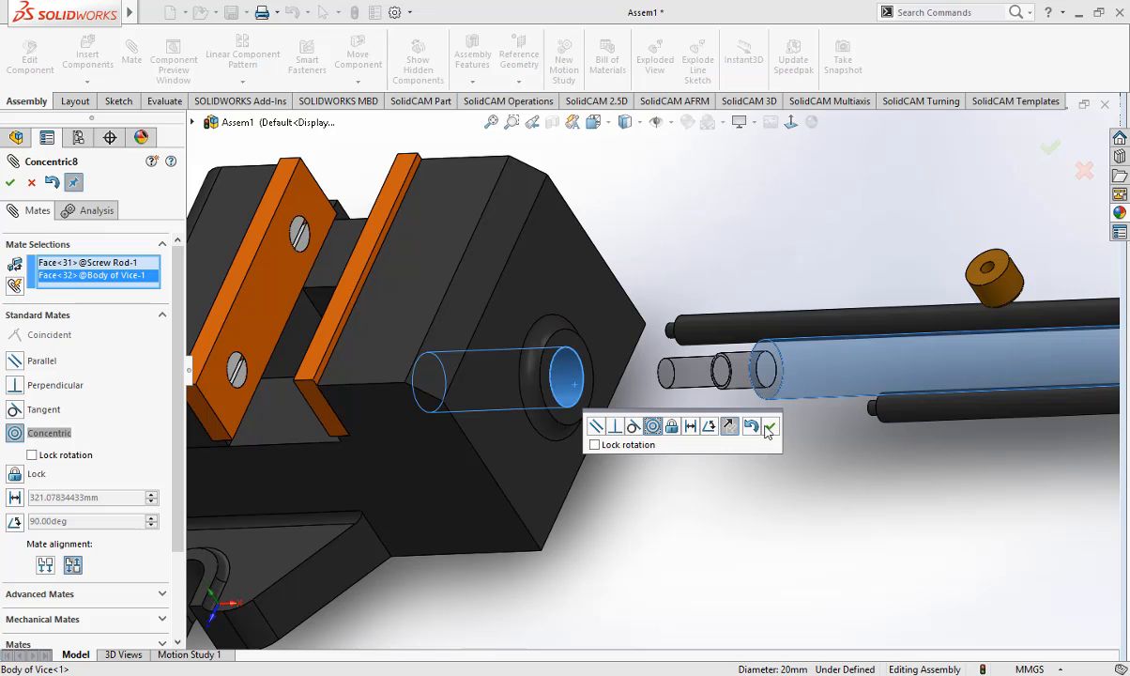
pyautogui.click(768, 428)
# Step: Add a coincident mate between the shoulder face of the screw rod's head and the annular boss face around the vice body's bore
pyautogui.scroll(5, 752, 472)
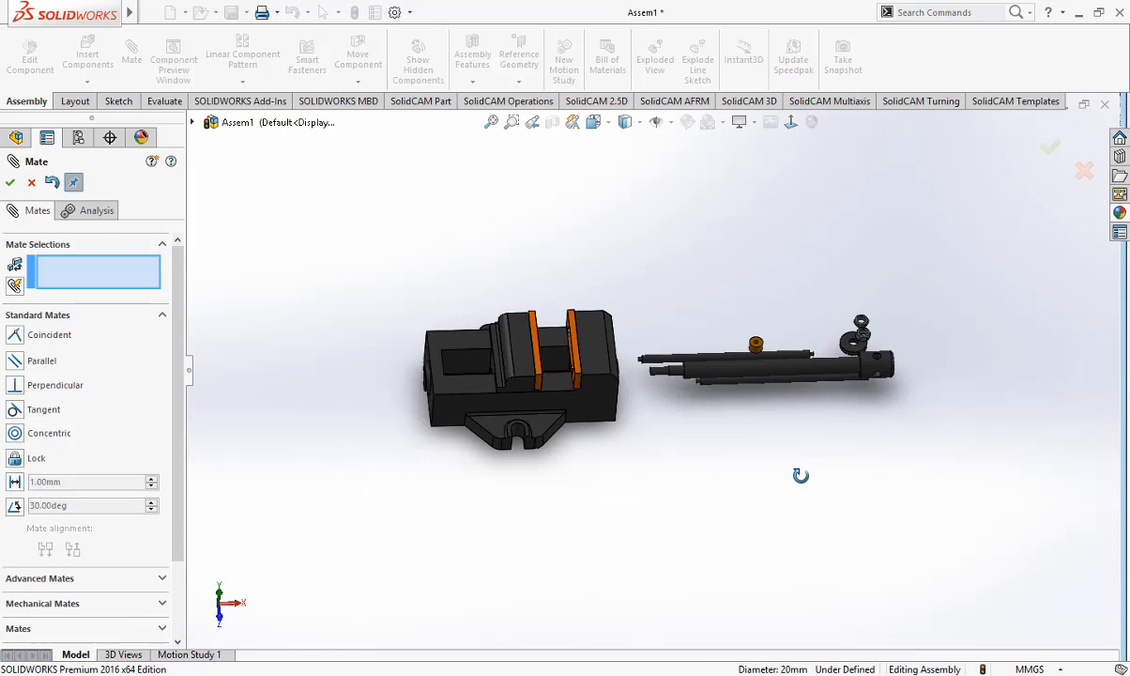
pyautogui.scroll(-4, 765, 378)
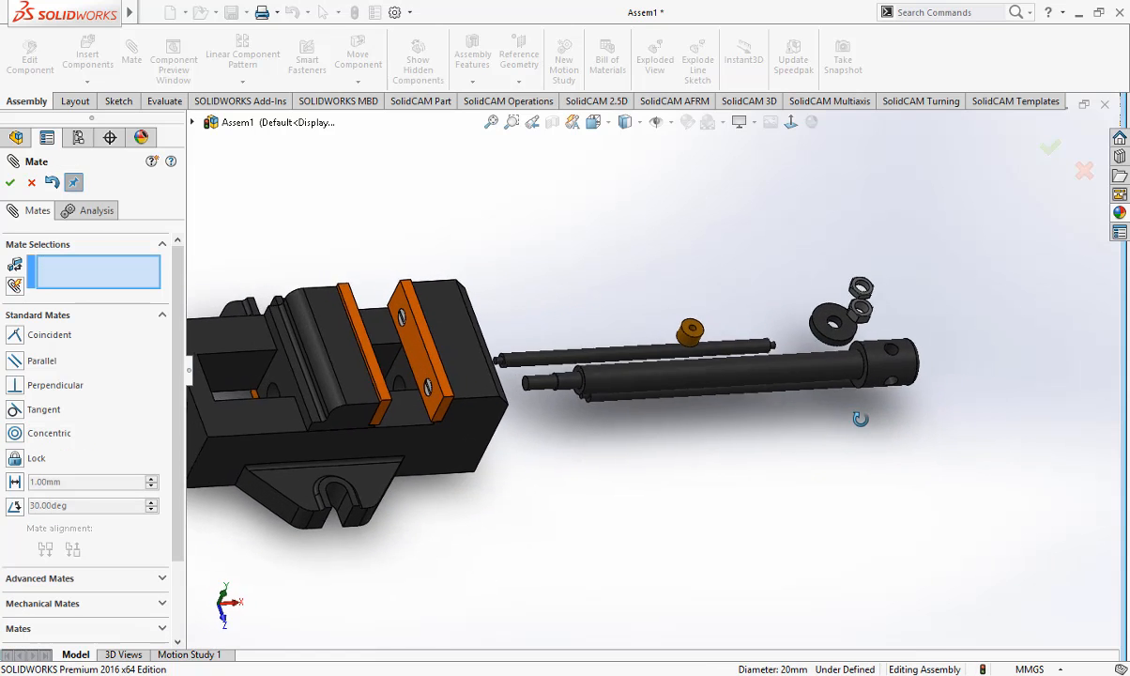
pyautogui.scroll(-4, 851, 376)
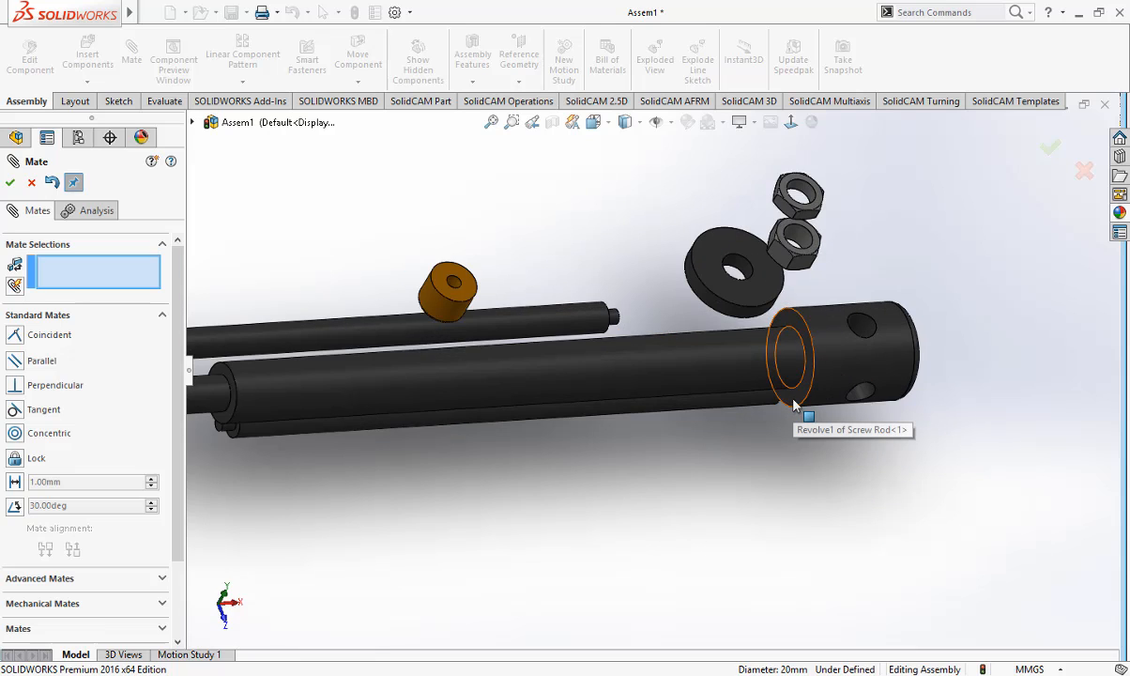
pyautogui.click(793, 406)
pyautogui.scroll(5, 765, 457)
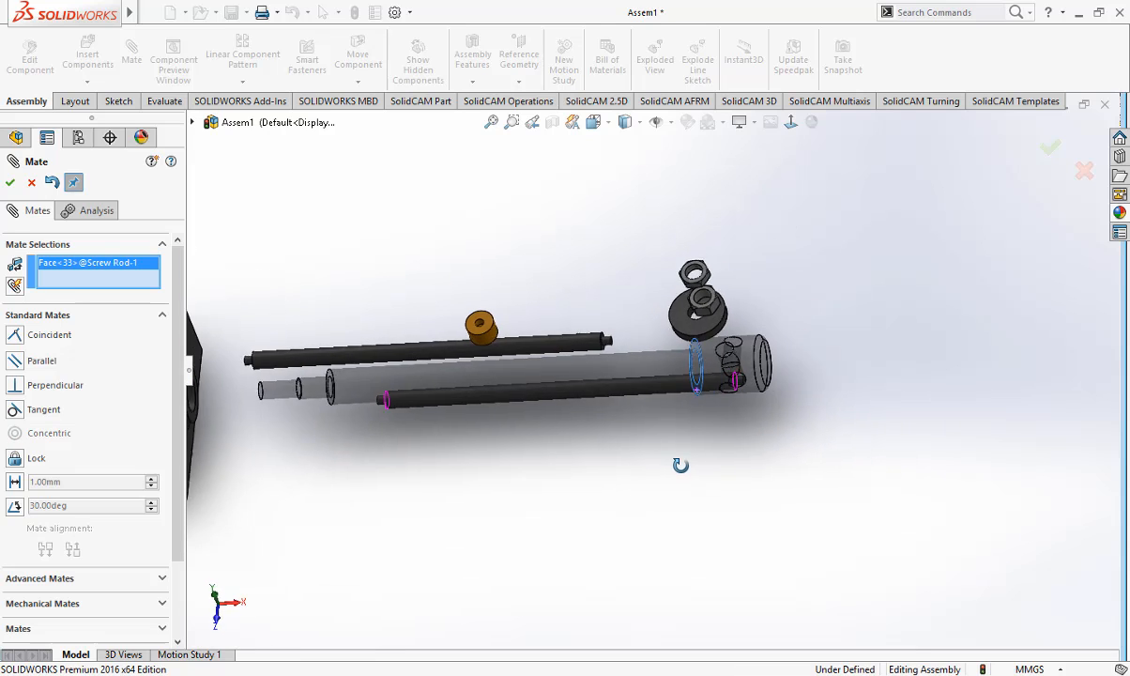
pyautogui.scroll(-3, 348, 423)
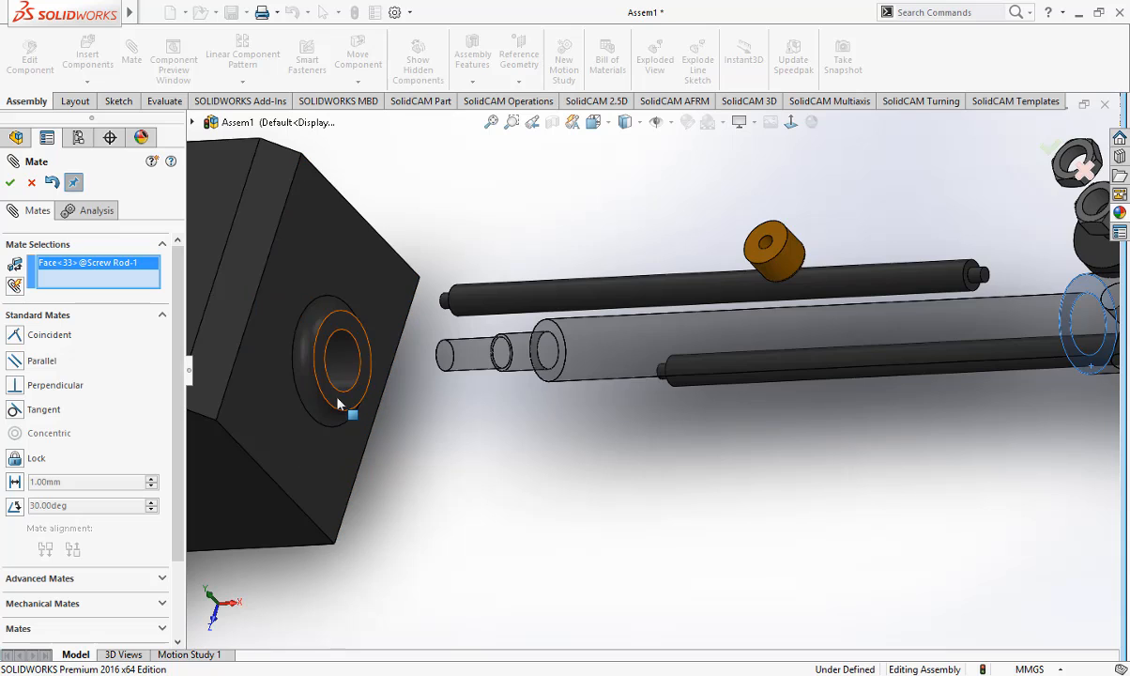
pyautogui.click(343, 406)
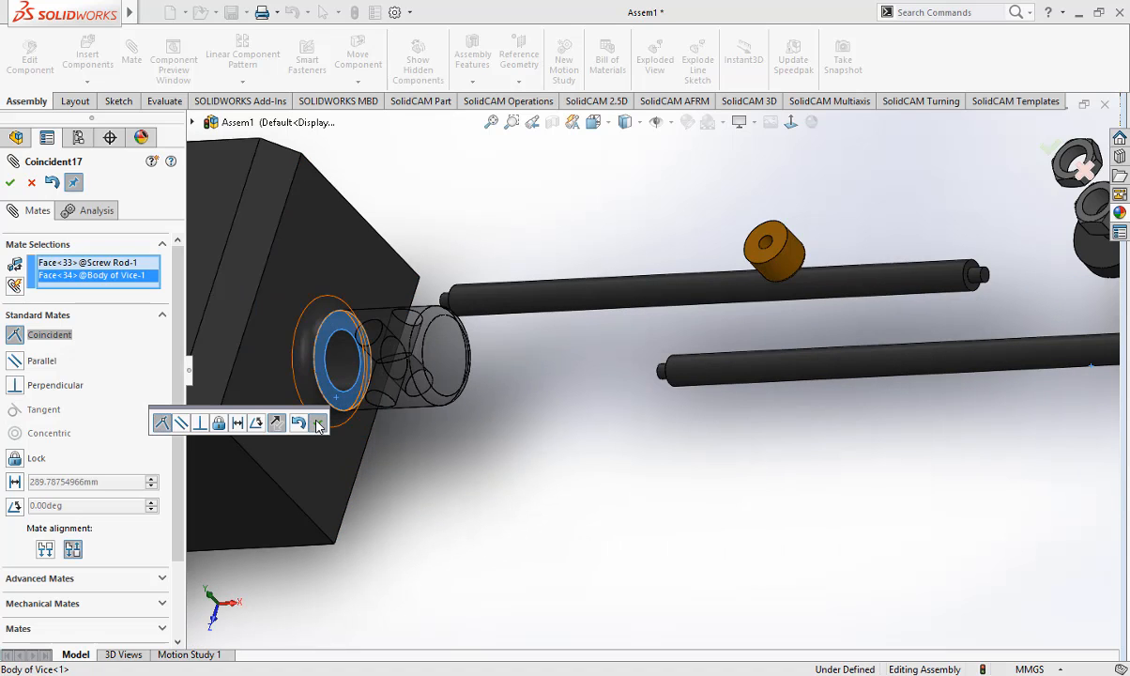
pyautogui.click(318, 425)
pyautogui.scroll(5, 374, 459)
# Step: Slide the movable jaw back and forth along the vice body to check its travel
pyautogui.moveTo(608, 472); pyautogui.dragTo(595, 374, button='middle')
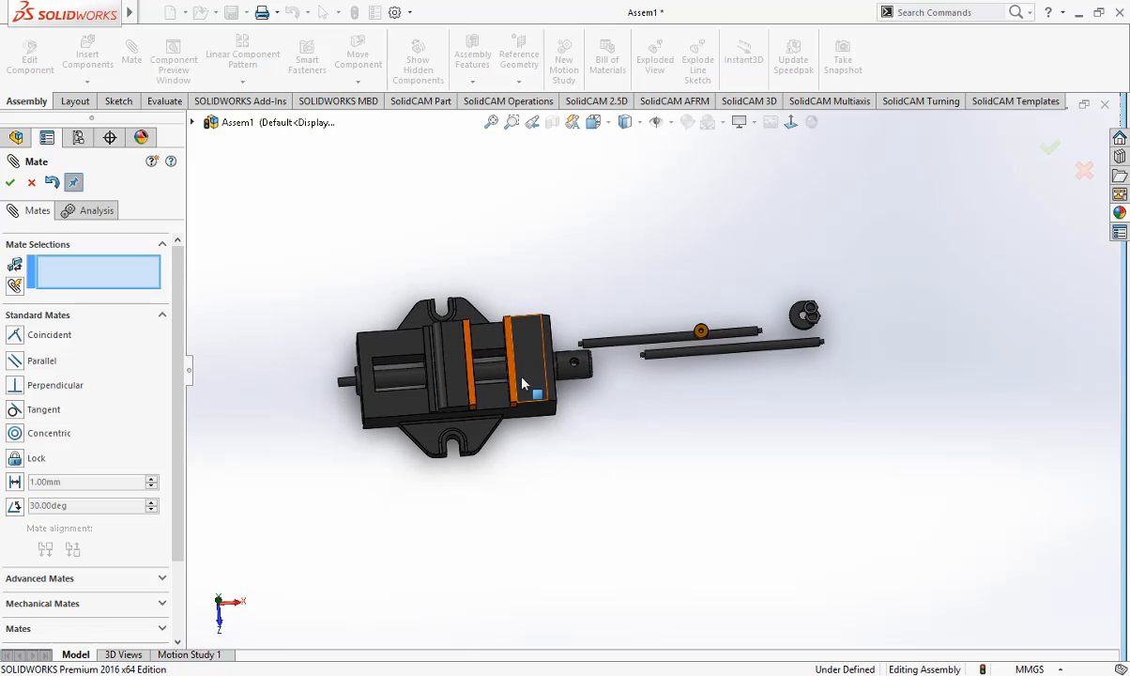
pyautogui.moveTo(488, 398); pyautogui.dragTo(518, 406, button='middle')
pyautogui.moveTo(528, 396); pyautogui.dragTo(488, 392)
pyautogui.moveTo(489, 390); pyautogui.dragTo(509, 389)
pyautogui.moveTo(621, 462); pyautogui.dragTo(695, 376, button='middle')
# Step: Add a coincident mate between the washer's flat face and the boss face where the screw rod's thin end leaves the vice body
pyautogui.scroll(-3, 676, 380)
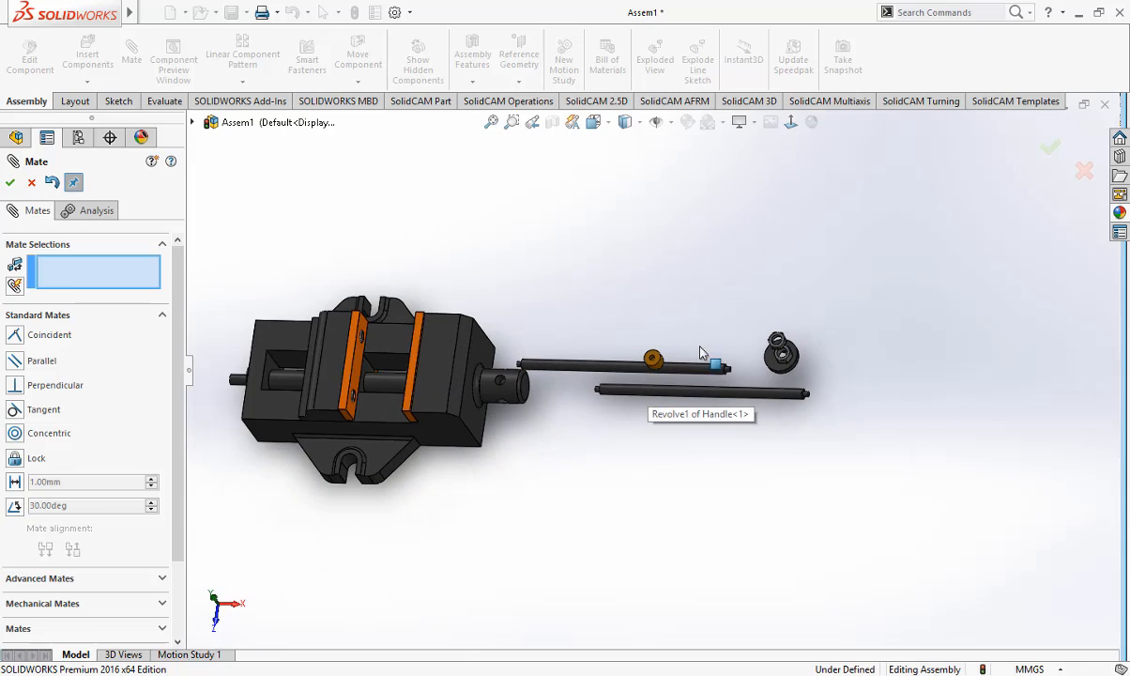
pyautogui.scroll(-5, 676, 389)
pyautogui.moveTo(766, 404); pyautogui.dragTo(684, 333, button='middle')
pyautogui.moveTo(804, 406); pyautogui.dragTo(948, 438, button='middle')
pyautogui.scroll(3, 948, 439)
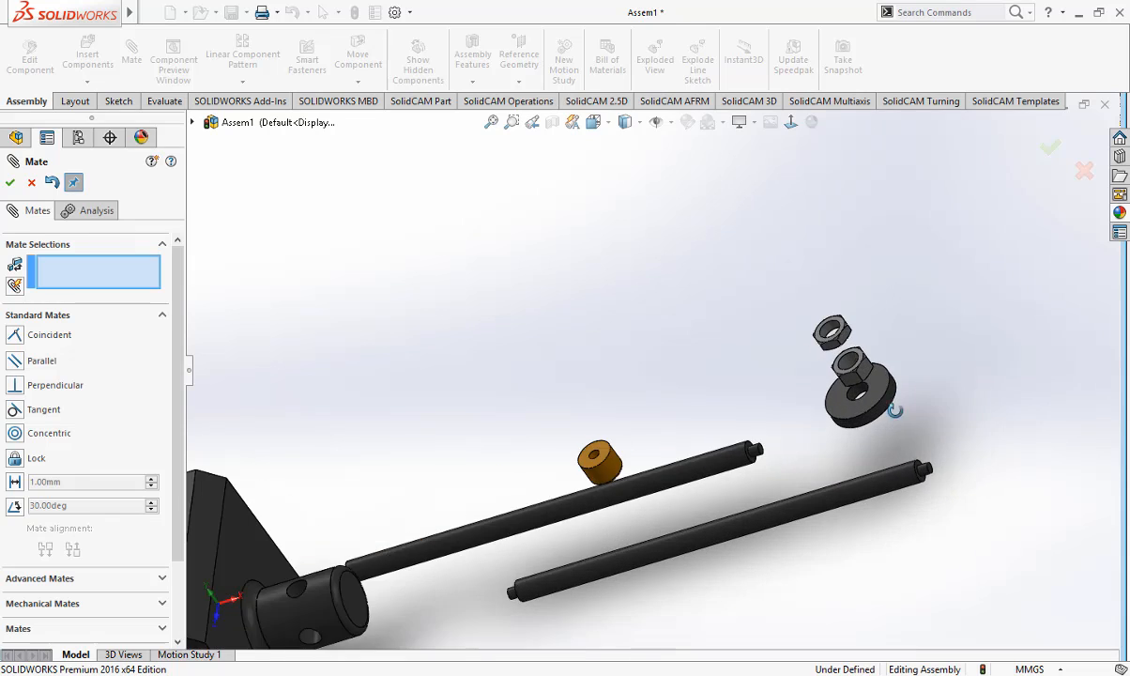
pyautogui.moveTo(886, 405); pyautogui.dragTo(921, 410, button='middle')
pyautogui.click(920, 410)
pyautogui.scroll(-3, 900, 462)
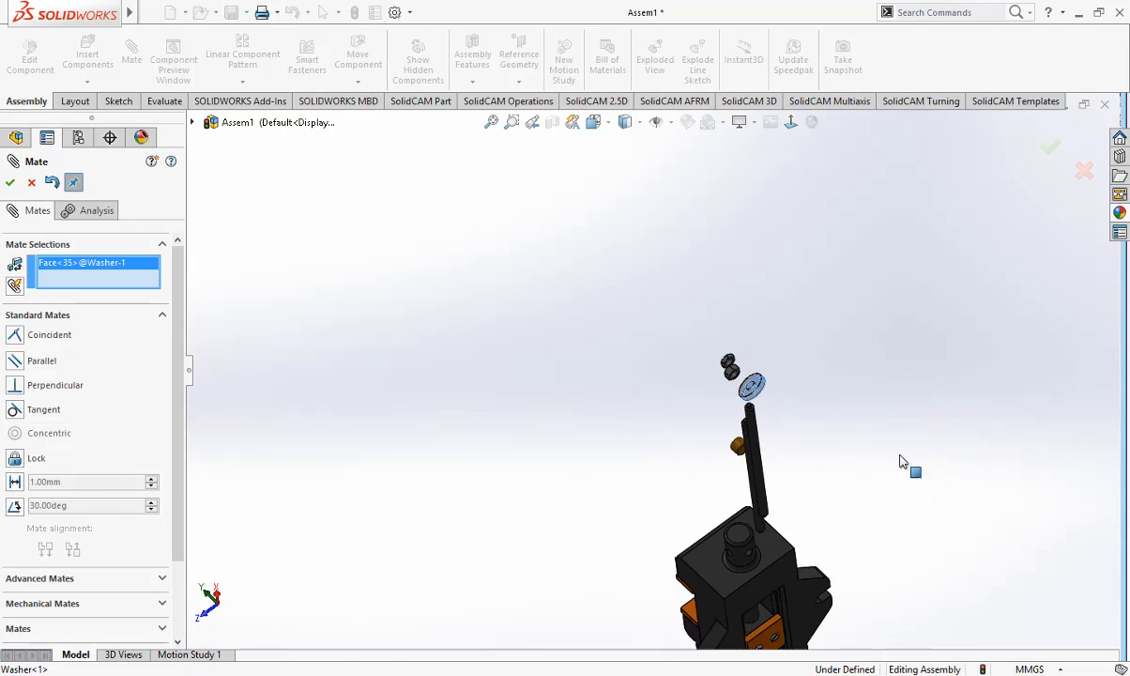
pyautogui.moveTo(901, 462); pyautogui.dragTo(580, 566, button='middle')
pyautogui.scroll(5, 580, 566)
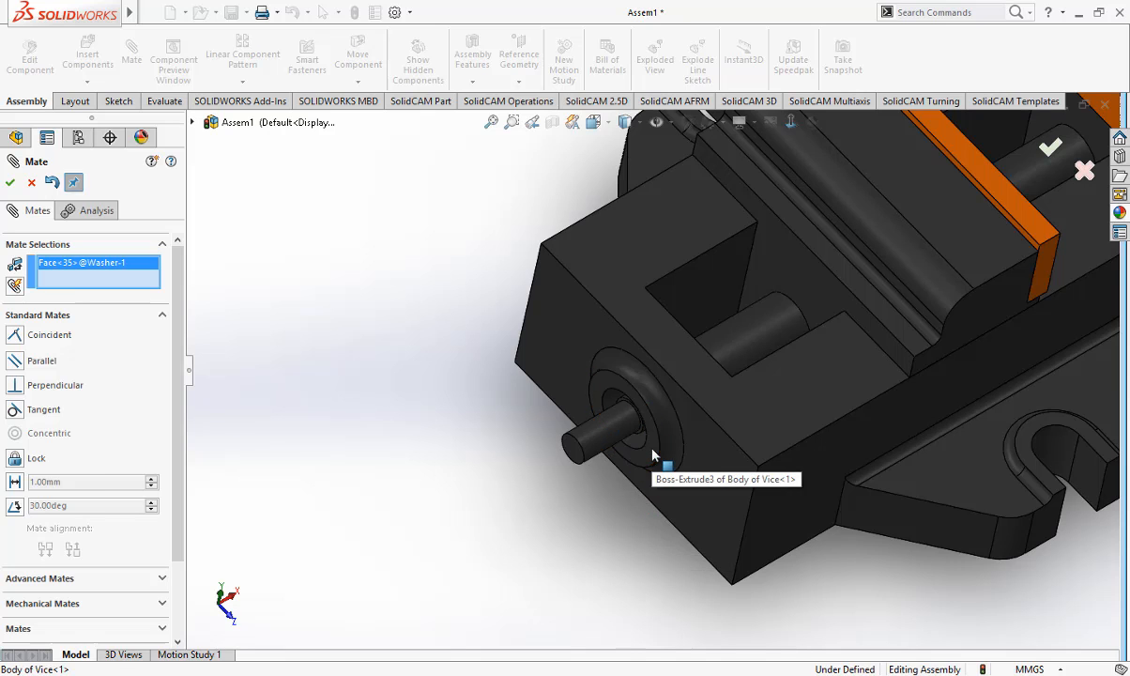
pyautogui.click(651, 462)
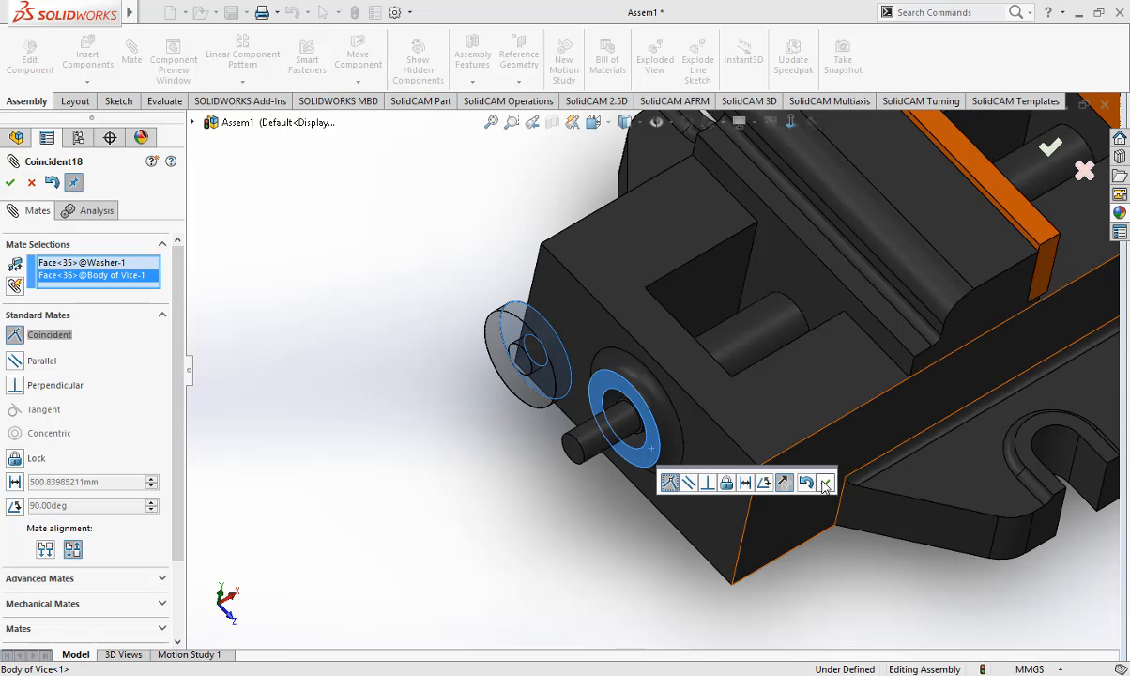
pyautogui.press('Return')
# Step: Add a concentric mate between the washer's hole and the thin end of the screw rod
pyautogui.scroll(-3, 503, 445)
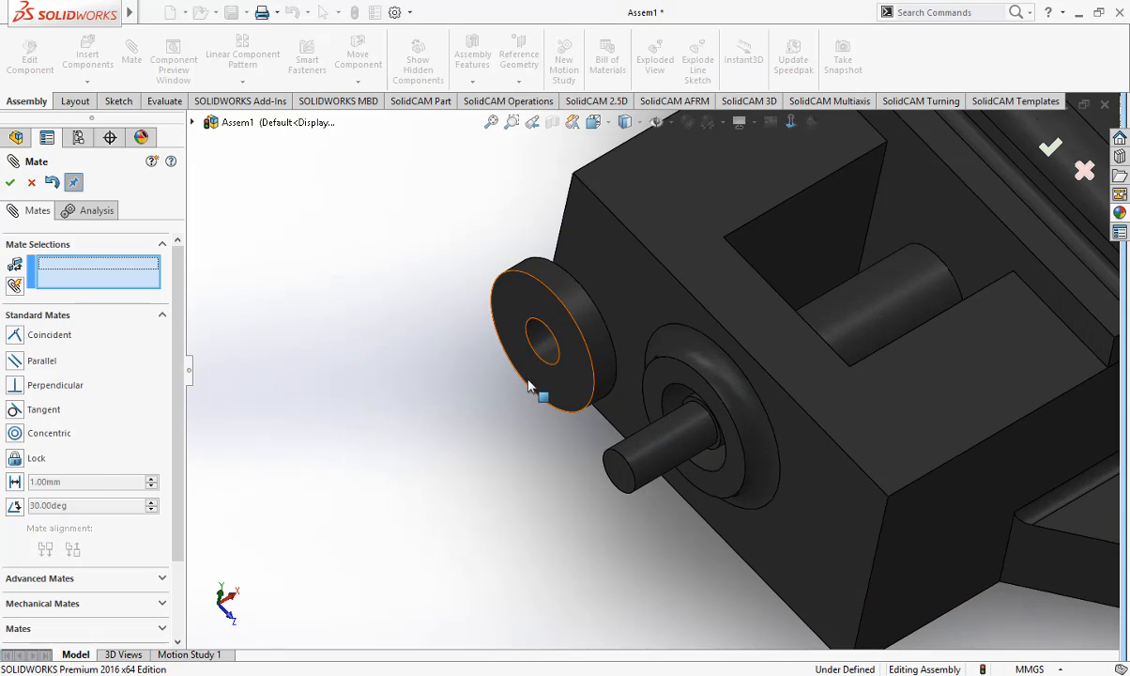
pyautogui.scroll(-3, 535, 380)
pyautogui.click(566, 330)
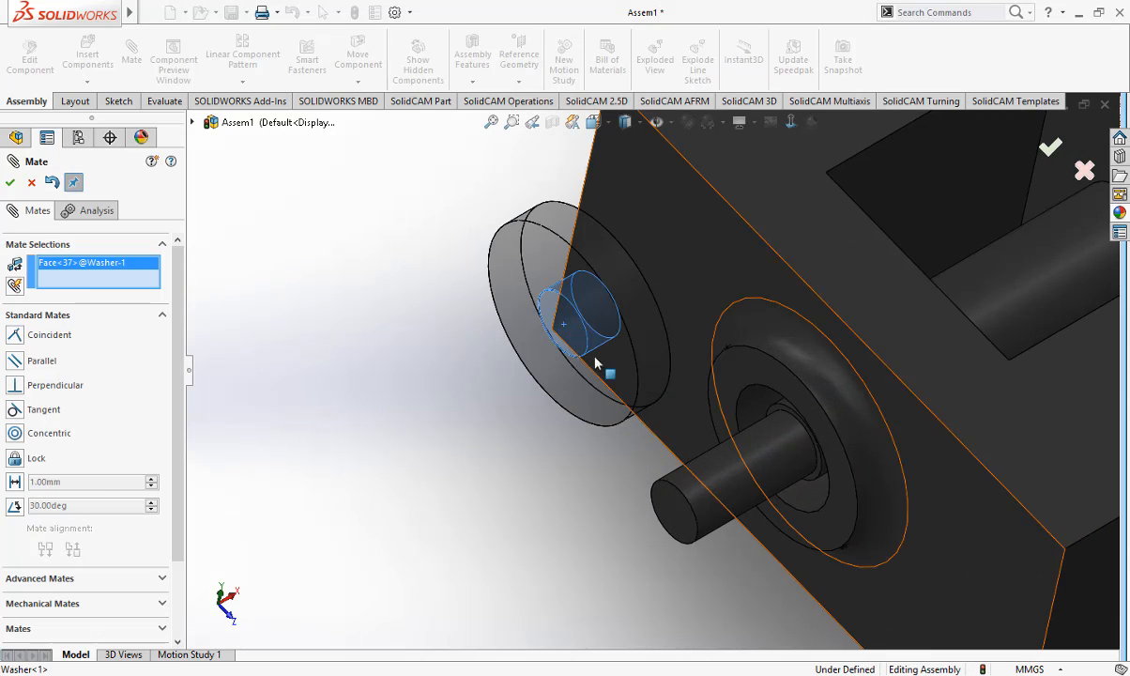
pyautogui.click(772, 470)
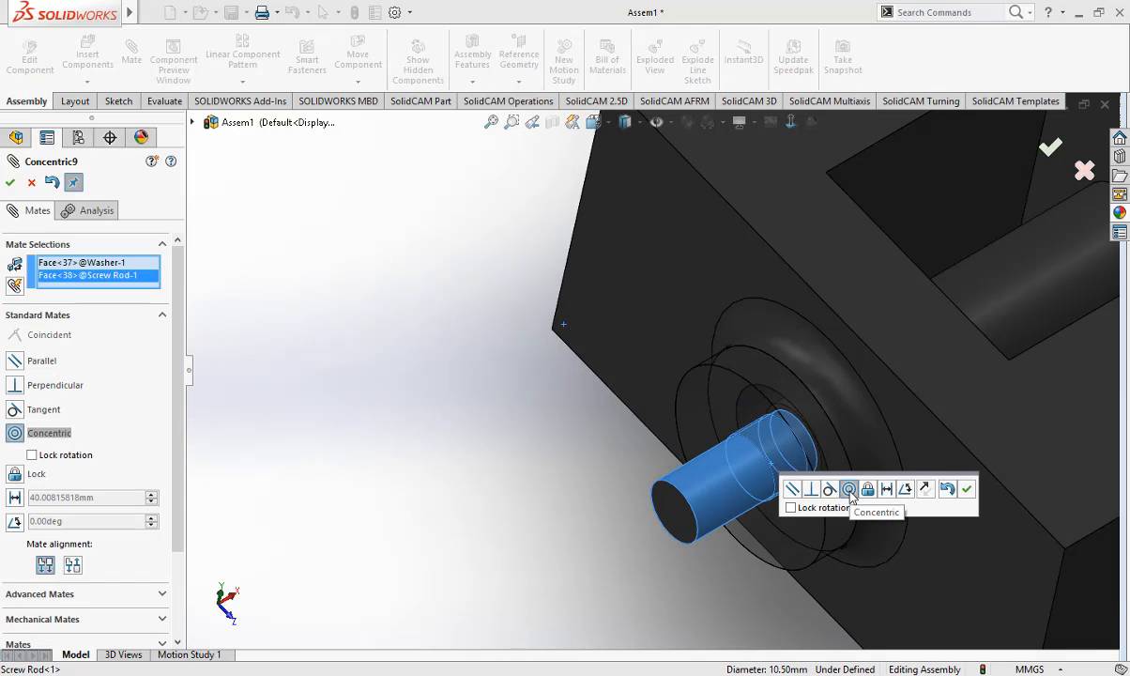
pyautogui.click(968, 489)
pyautogui.scroll(6, 868, 529)
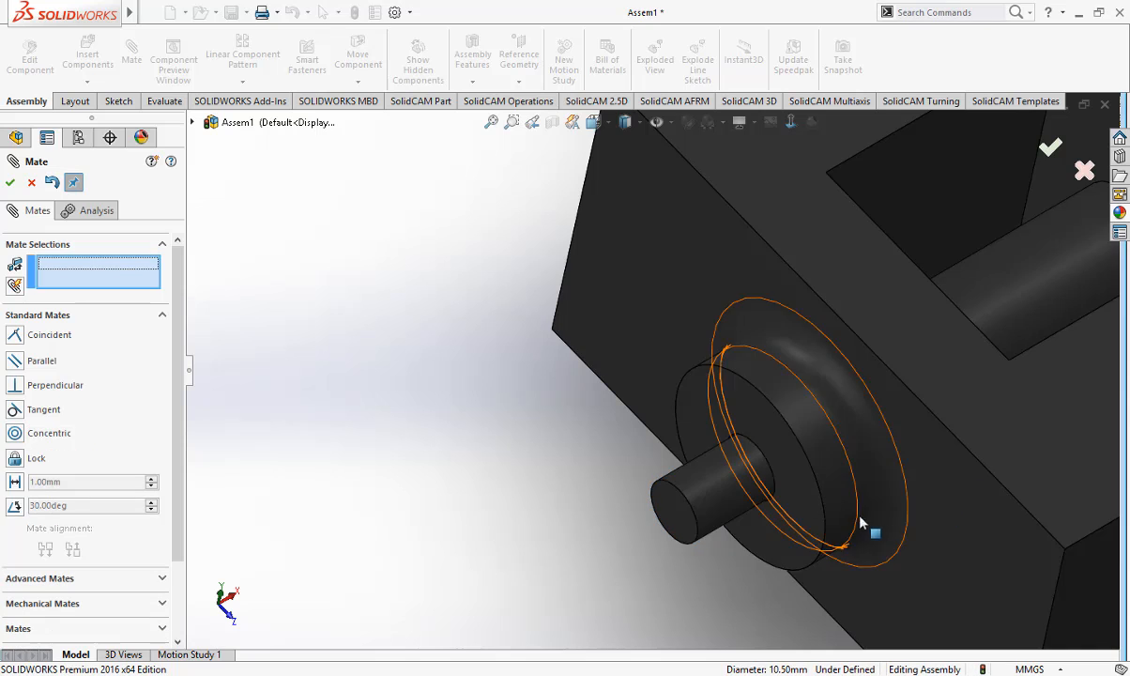
# Step: Add a coincident mate between the flat end face of the M8 nut and the outer face of the washer
pyautogui.moveTo(921, 593); pyautogui.dragTo(806, 566, button='middle')
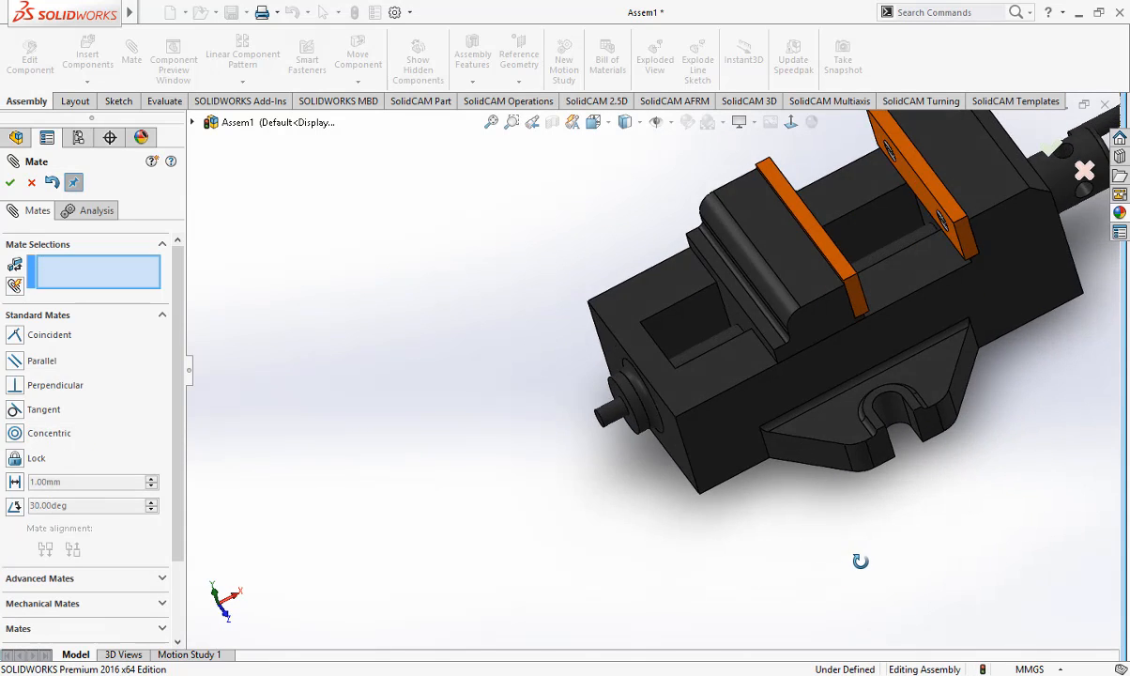
pyautogui.scroll(5, 860, 560)
pyautogui.scroll(-4, 1005, 175)
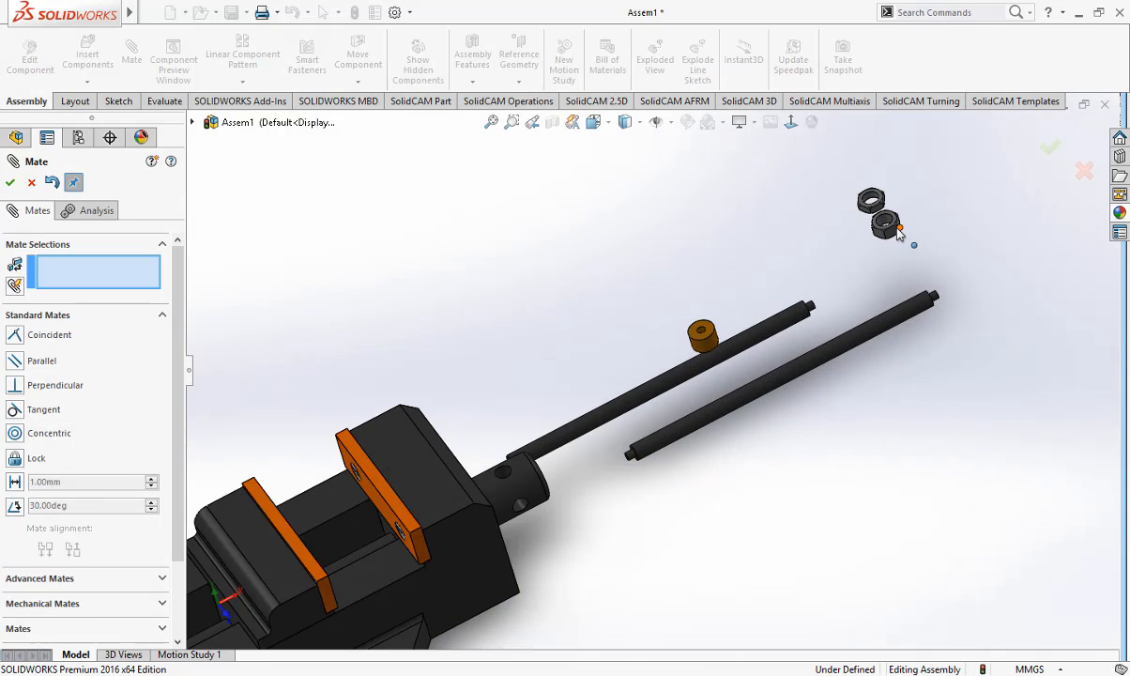
pyautogui.scroll(-5, 889, 229)
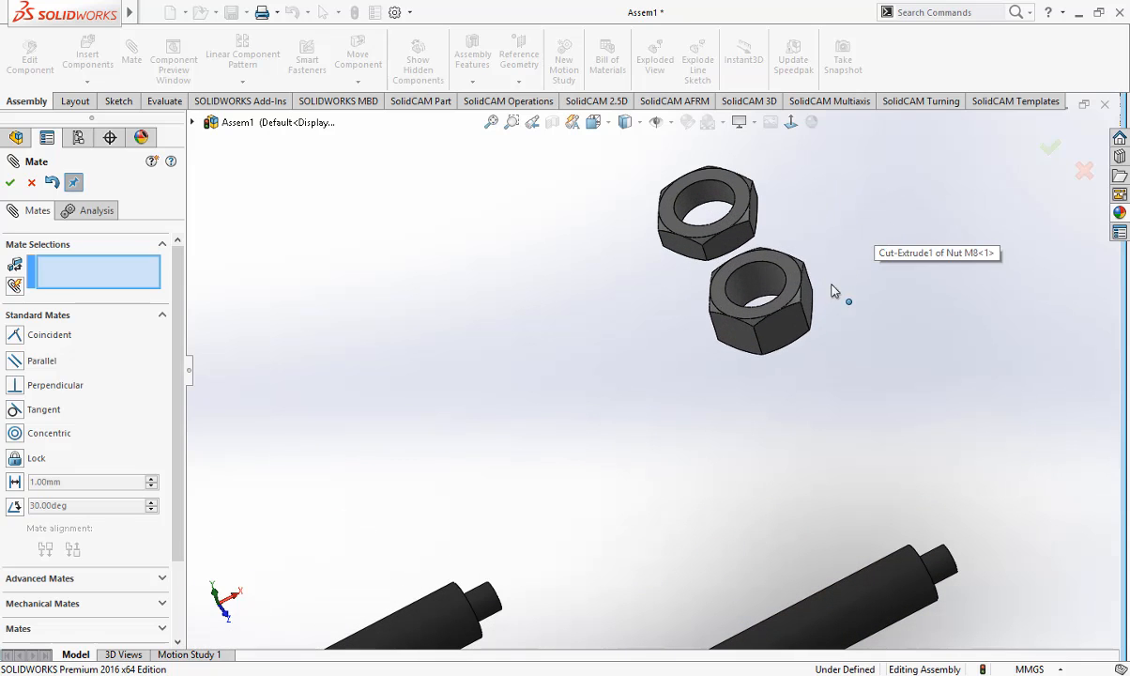
pyautogui.click(792, 278)
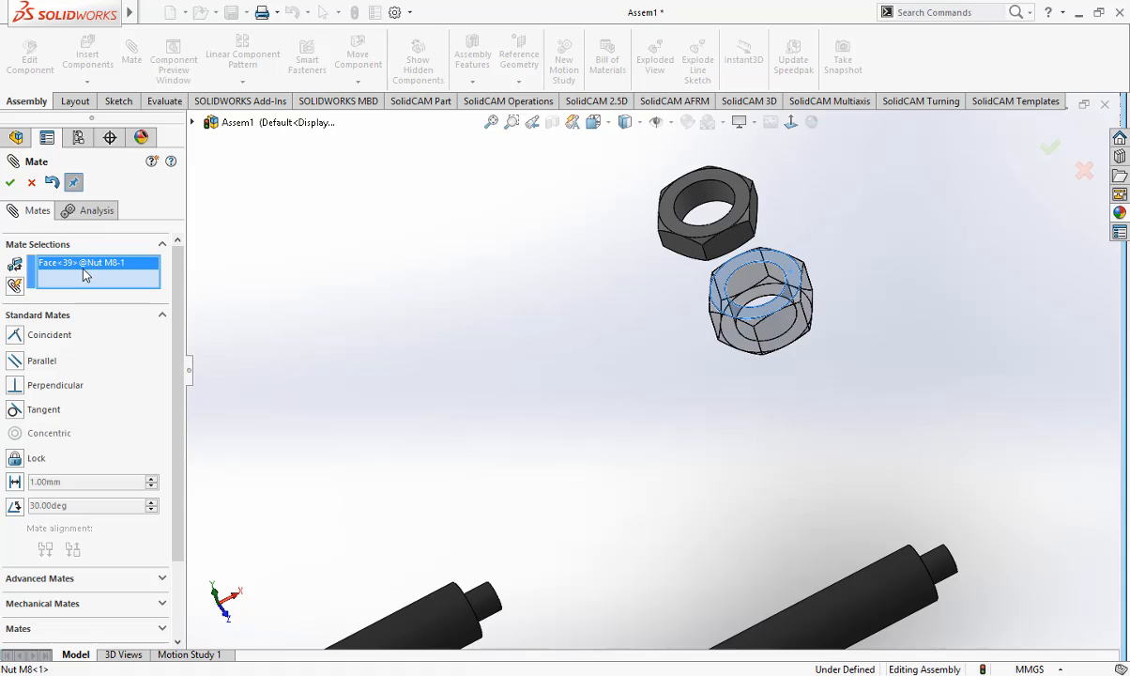
pyautogui.press('Delete')
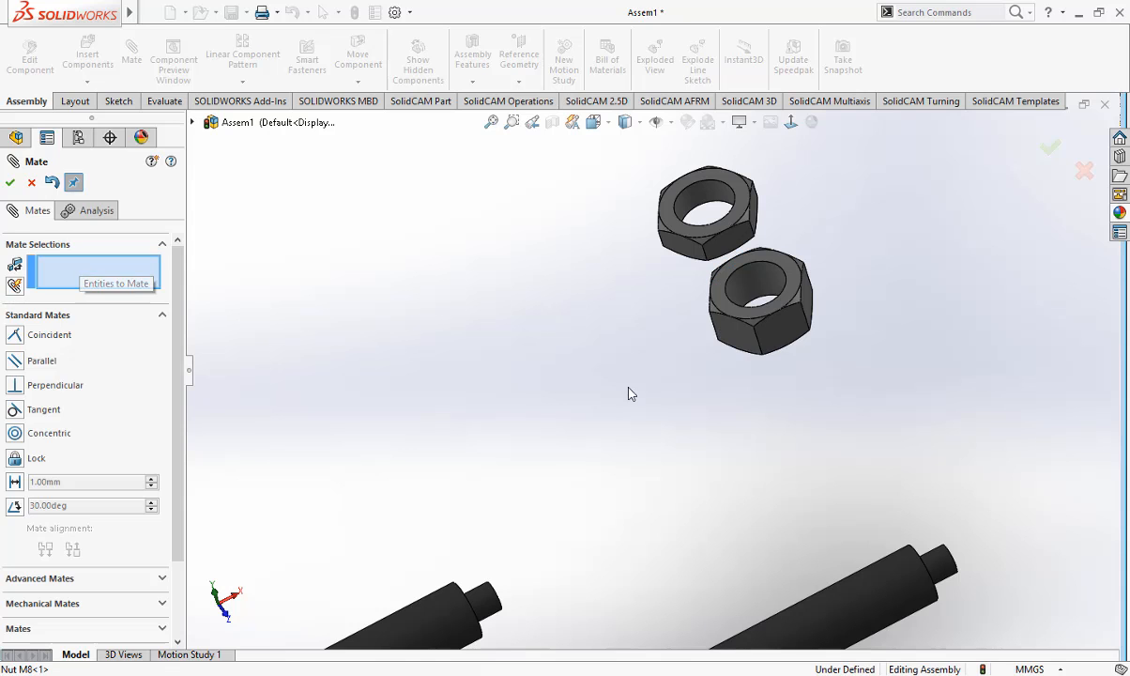
pyautogui.moveTo(620, 389); pyautogui.dragTo(811, 364, button='middle')
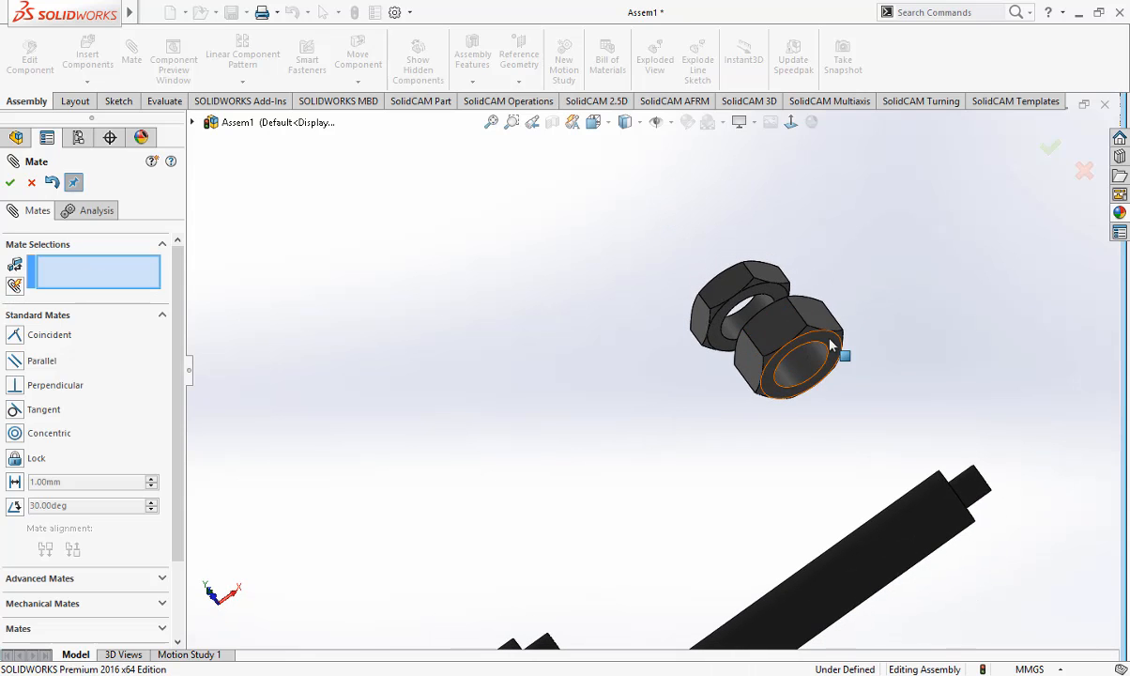
pyautogui.click(830, 345)
pyautogui.scroll(5, 840, 373)
pyautogui.moveTo(656, 492); pyautogui.dragTo(586, 561, button='middle')
pyautogui.scroll(-2, 620, 597)
pyautogui.moveTo(693, 569); pyautogui.dragTo(709, 541, button='middle')
pyautogui.scroll(-3, 780, 498)
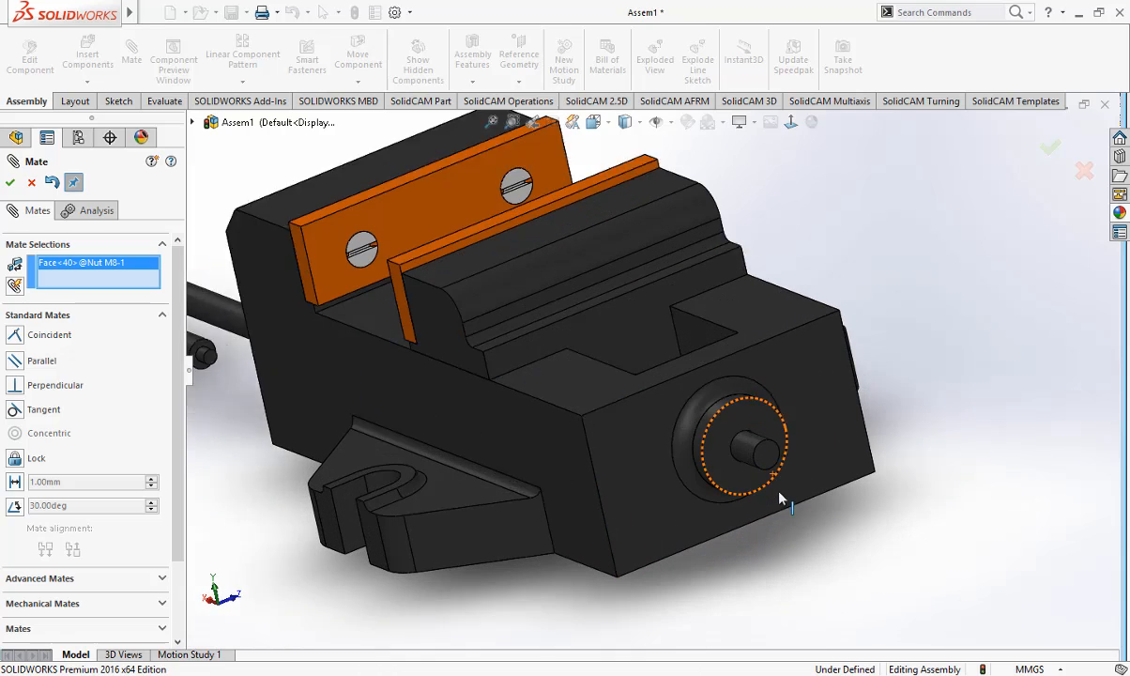
pyautogui.scroll(-1, 779, 493)
pyautogui.click(699, 451)
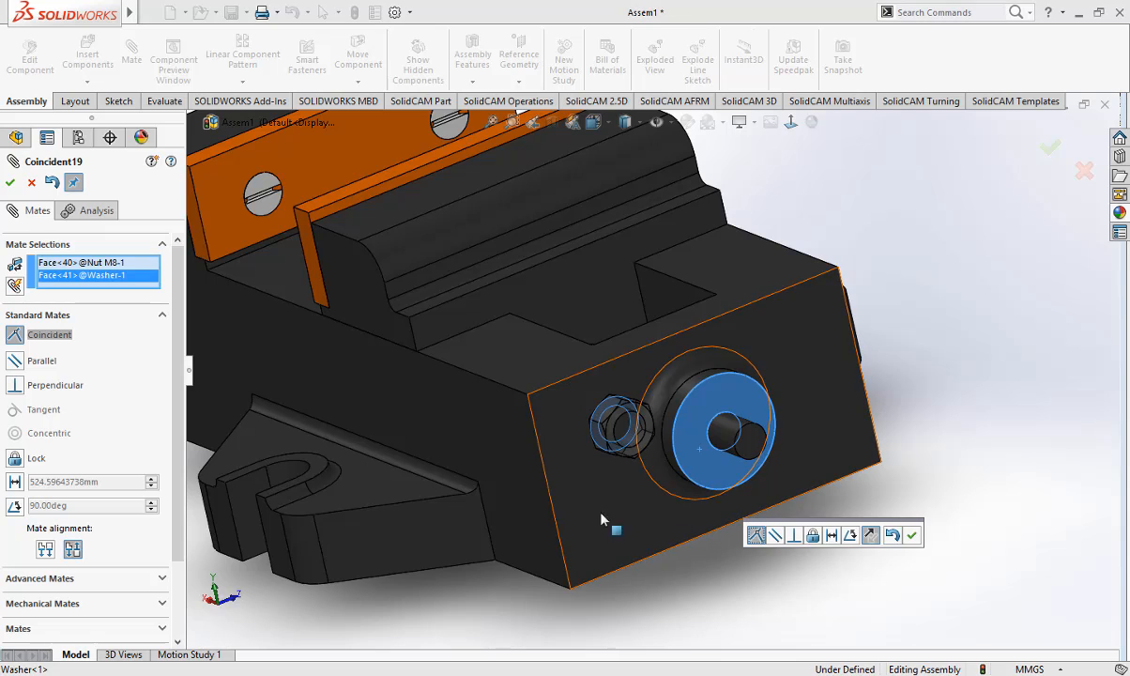
pyautogui.moveTo(695, 548); pyautogui.dragTo(673, 416, button='middle')
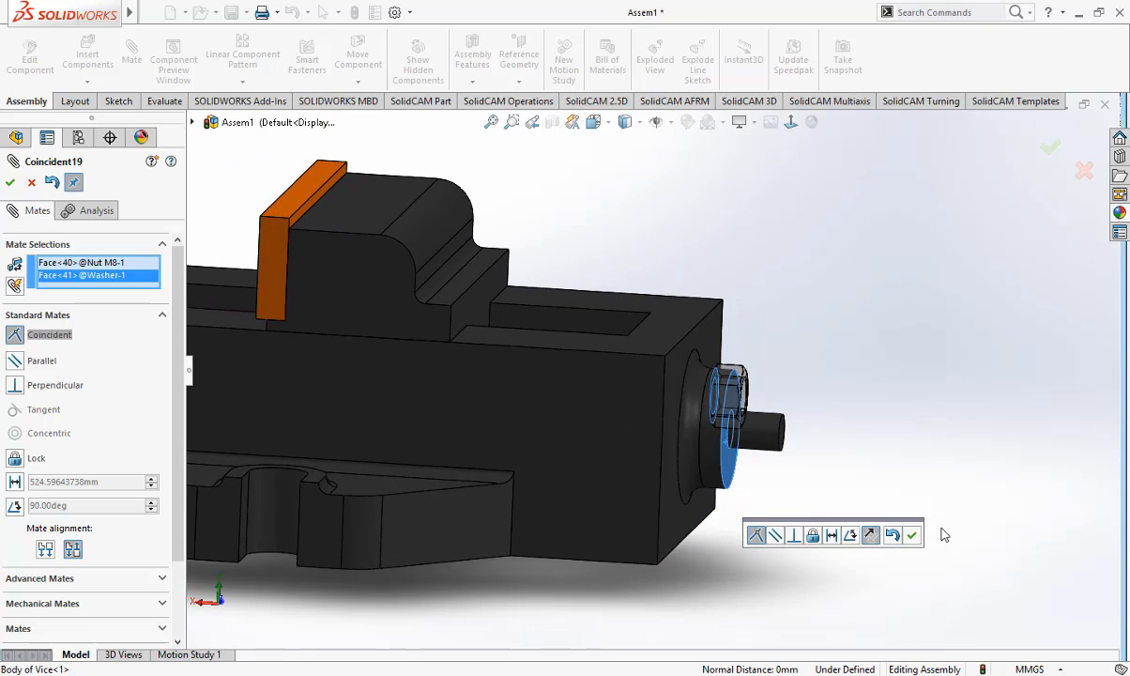
pyautogui.click(914, 535)
# Step: Add a concentric mate between the M8 nut's hole and the thin end of the screw rod
pyautogui.moveTo(896, 550); pyautogui.dragTo(815, 560, button='middle')
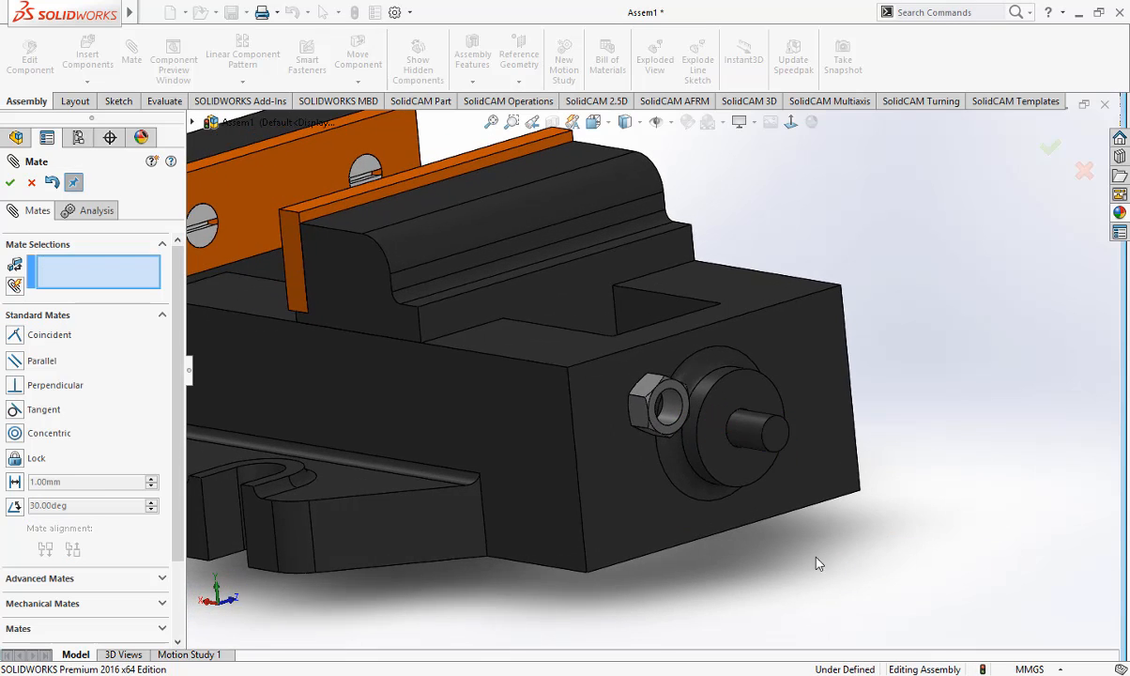
pyautogui.scroll(-3, 678, 428)
pyautogui.click(718, 419)
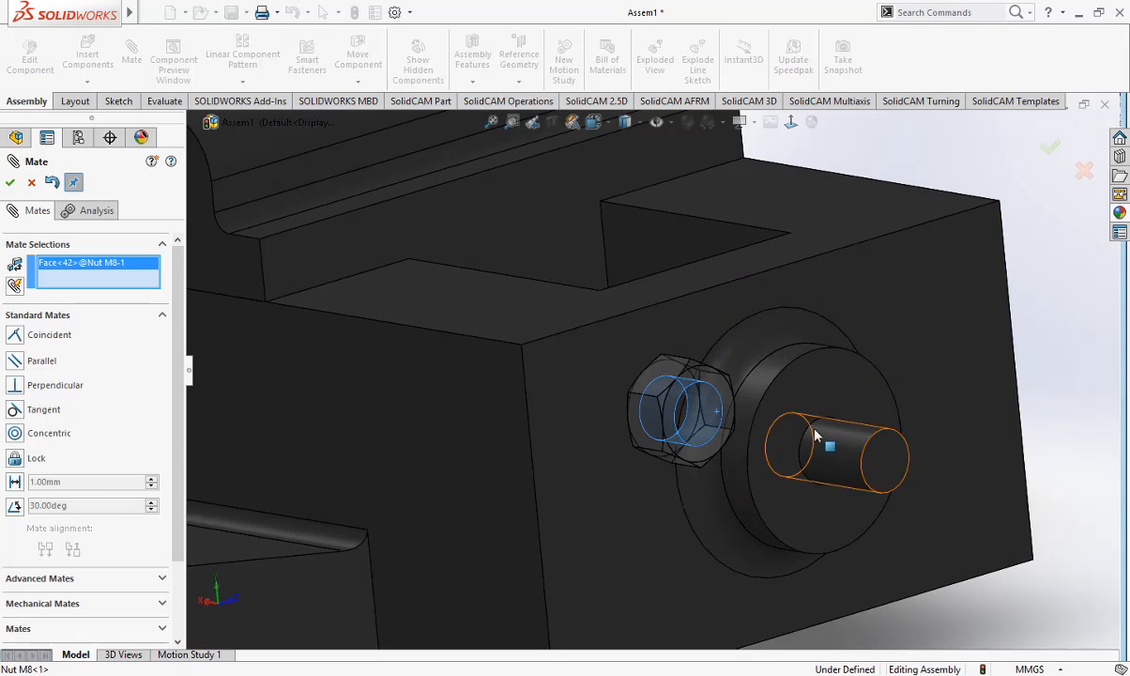
pyautogui.scroll(-3, 833, 447)
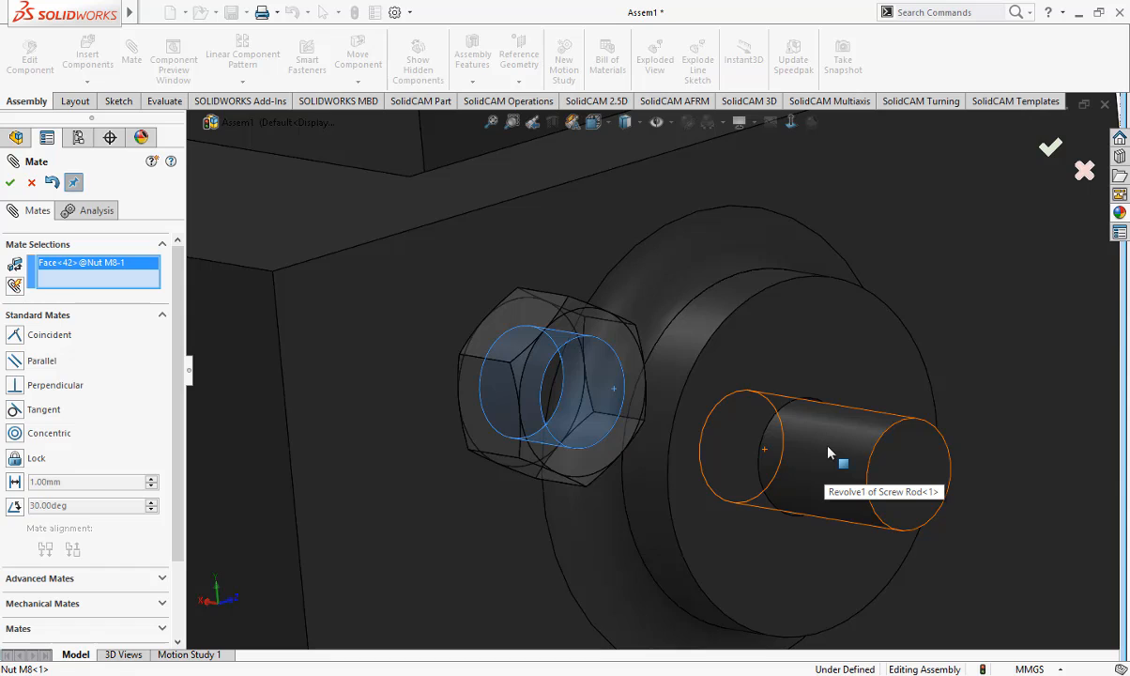
pyautogui.click(828, 452)
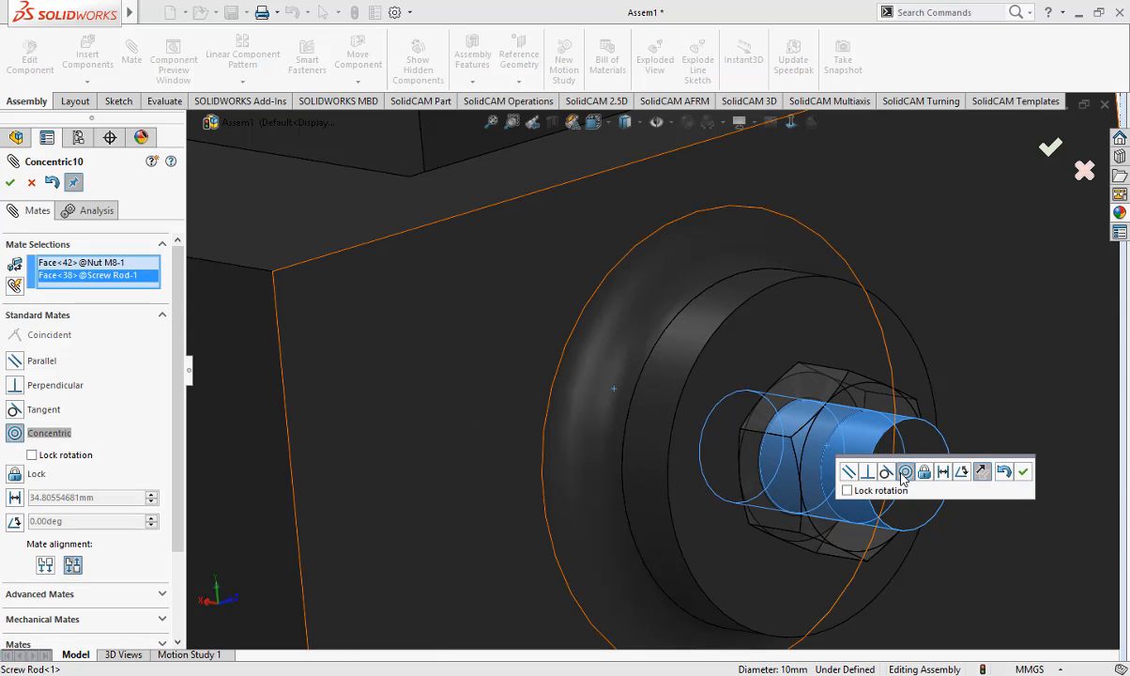
pyautogui.click(1024, 474)
# Step: Add a coincident mate between the flat end face of the M10 lock nut and the outer face of the M8 nut
pyautogui.scroll(10, 877, 536)
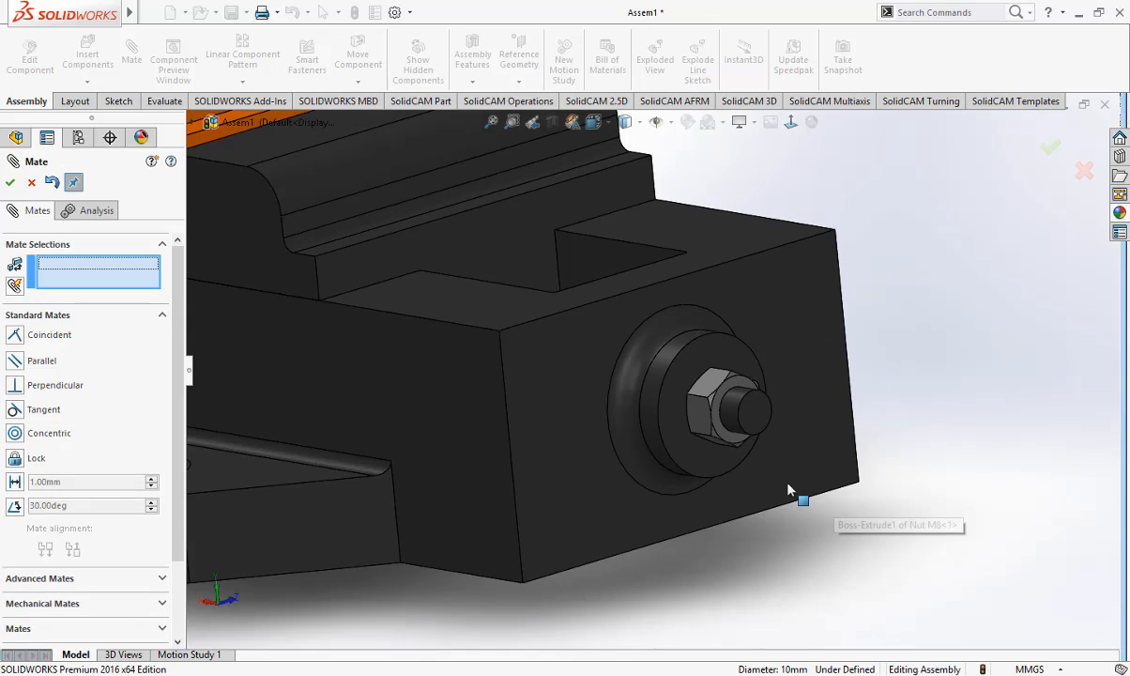
pyautogui.scroll(8, 507, 469)
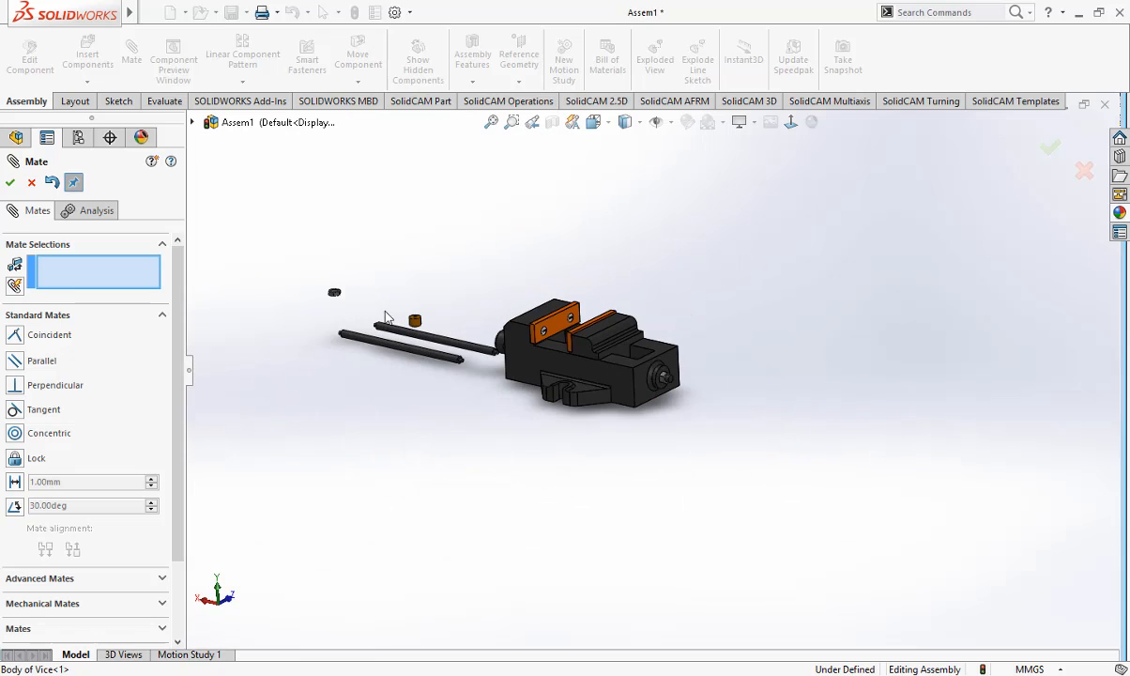
pyautogui.scroll(-8, 380, 310)
pyautogui.scroll(-4, 376, 308)
pyautogui.moveTo(545, 412); pyautogui.dragTo(538, 293, button='middle')
pyautogui.scroll(-1, 488, 627)
pyautogui.scroll(-4, 488, 635)
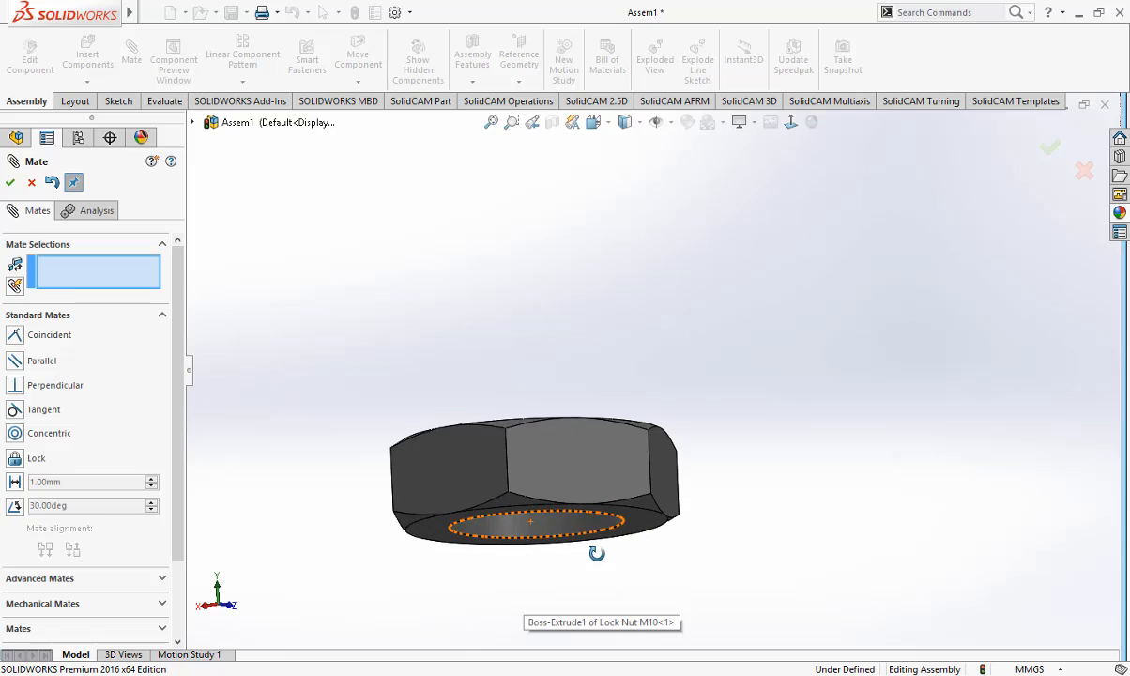
pyautogui.click(653, 531)
pyautogui.scroll(10, 619, 568)
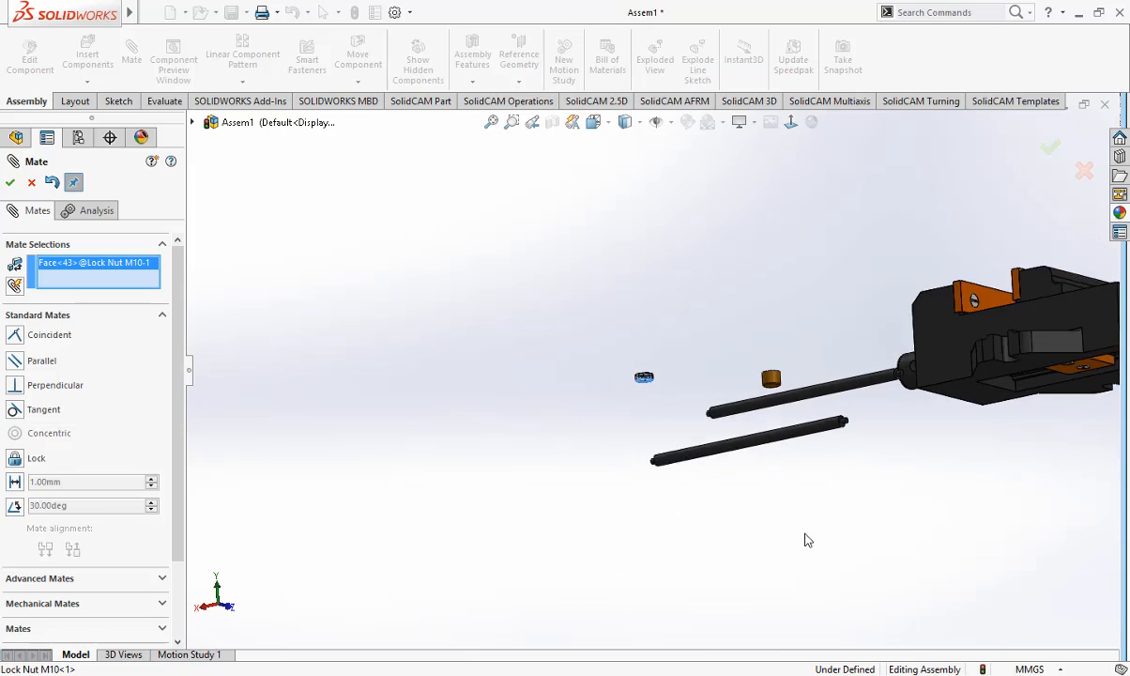
pyautogui.scroll(-3, 1011, 363)
pyautogui.scroll(-6, 802, 278)
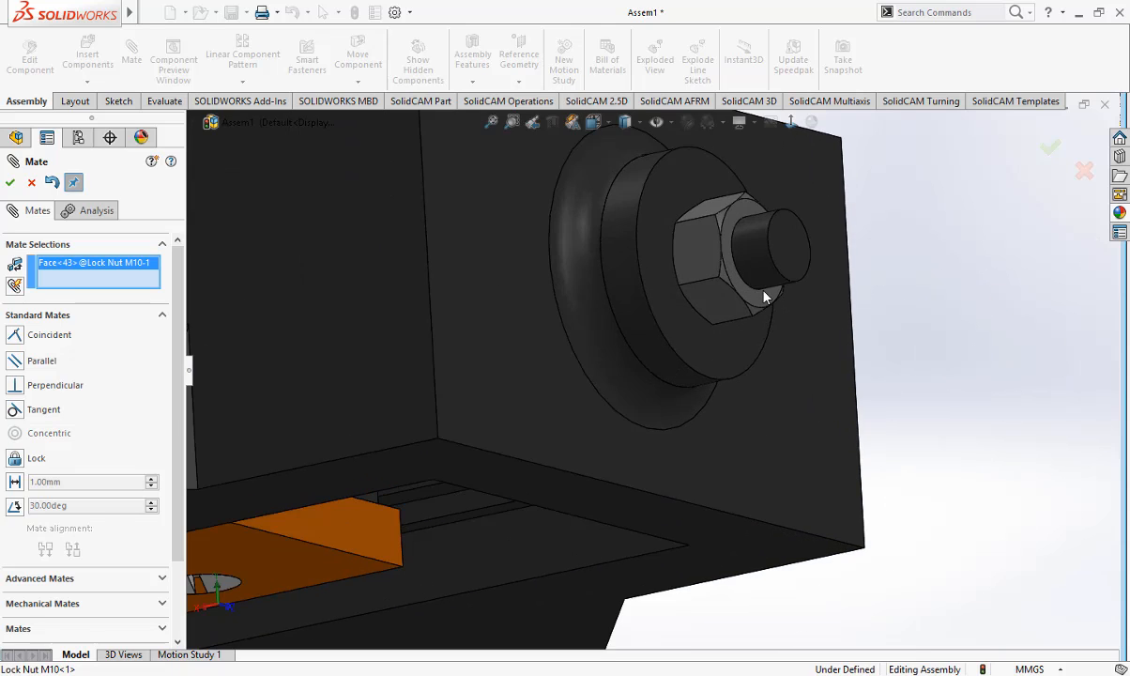
pyautogui.click(757, 298)
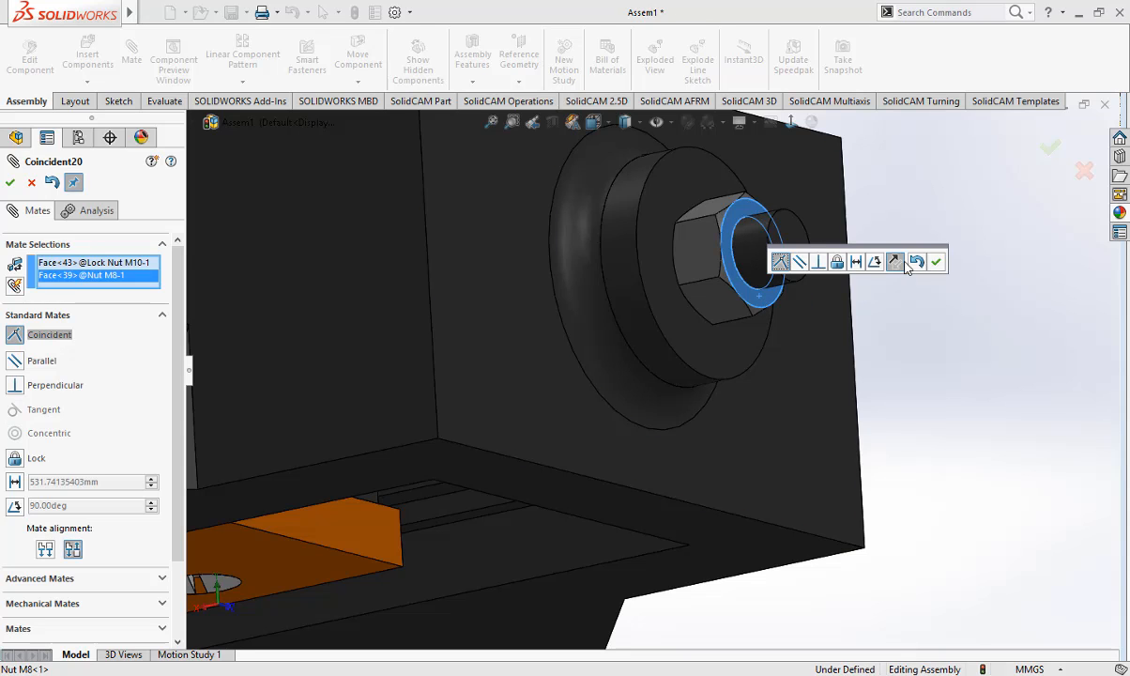
pyautogui.click(937, 262)
# Step: Add a concentric mate between the M10 lock nut's hole and the thin end of the screw rod
pyautogui.scroll(5, 908, 371)
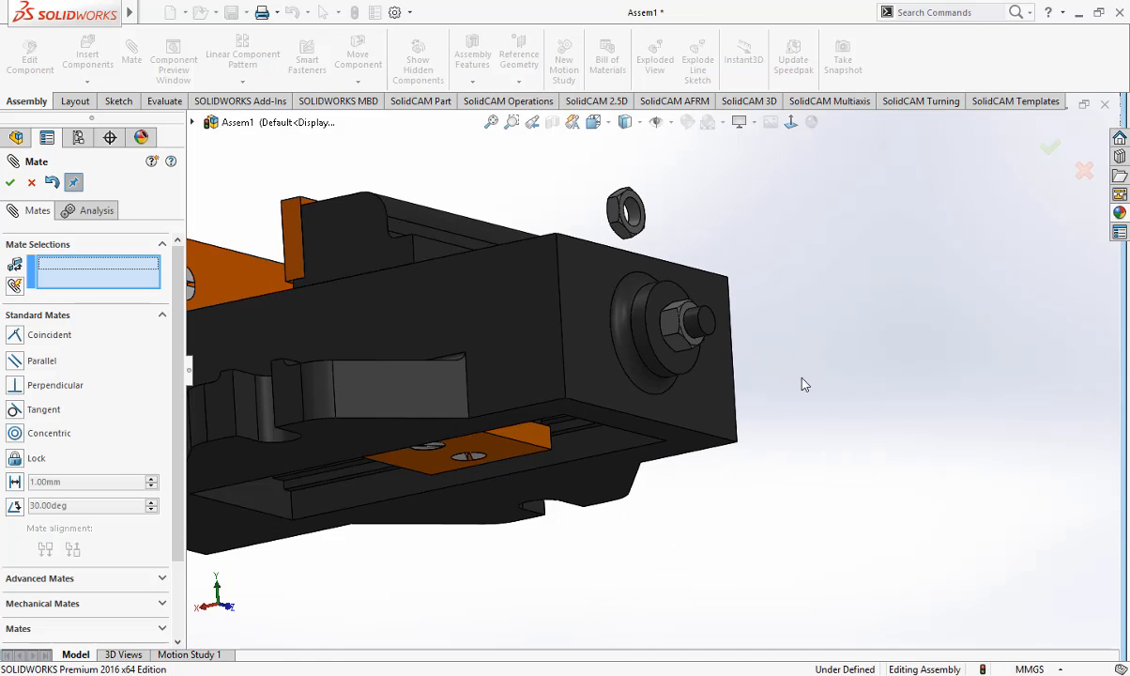
pyautogui.moveTo(713, 351); pyautogui.dragTo(653, 446, button='middle')
pyautogui.scroll(-4, 576, 251)
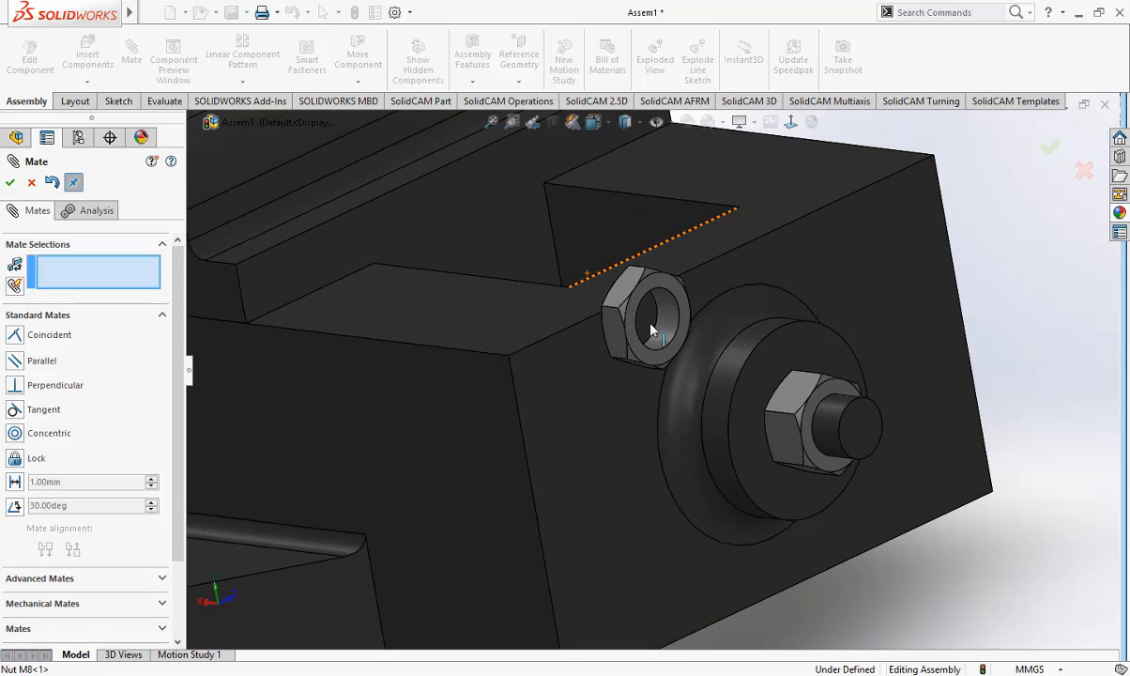
pyautogui.click(669, 325)
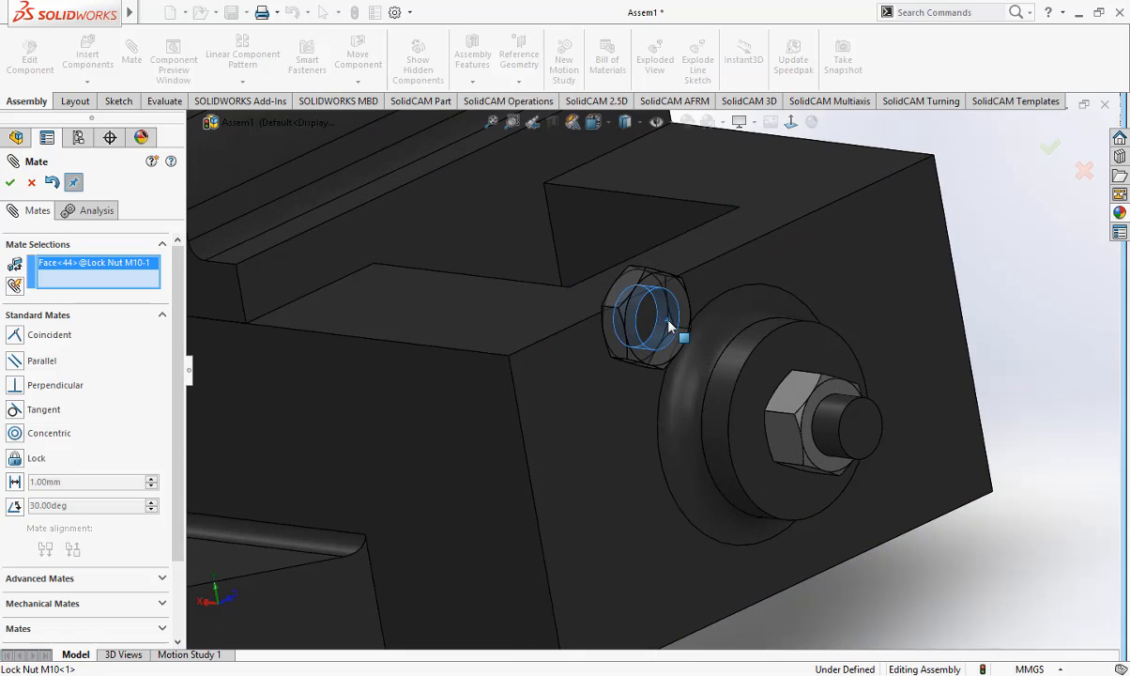
pyautogui.click(831, 425)
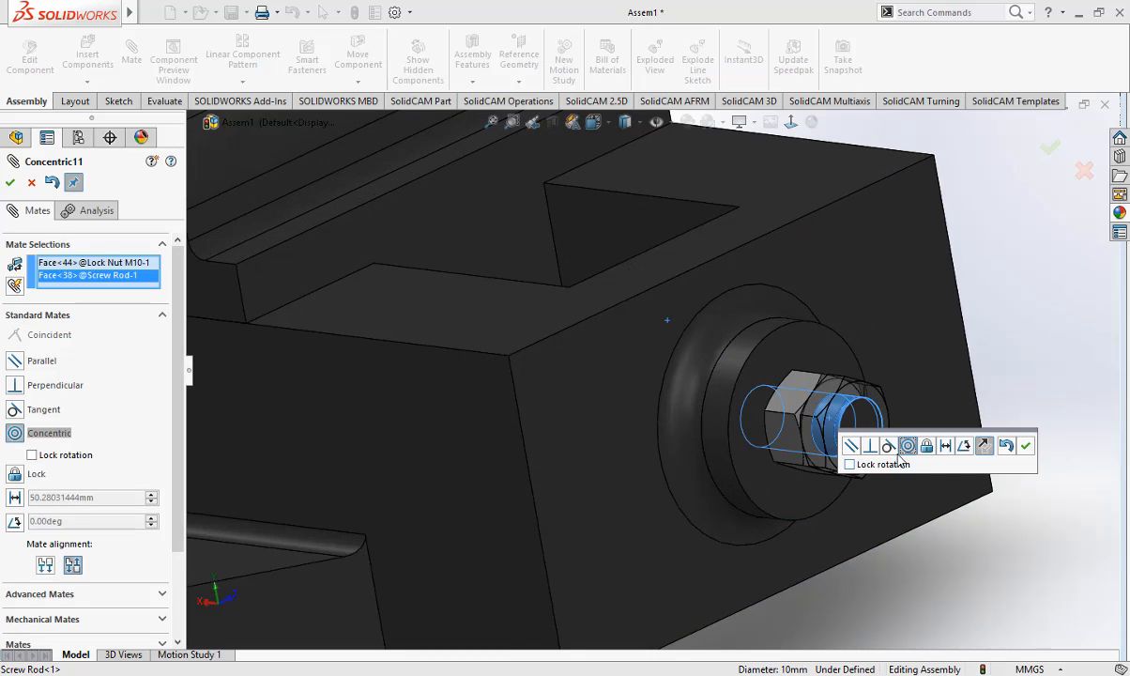
pyautogui.click(1028, 448)
# Step: Examine the vice from both ends, including the screw rod's cross-drilled head and the unplaced bars and collar beside it
pyautogui.scroll(2, 951, 455)
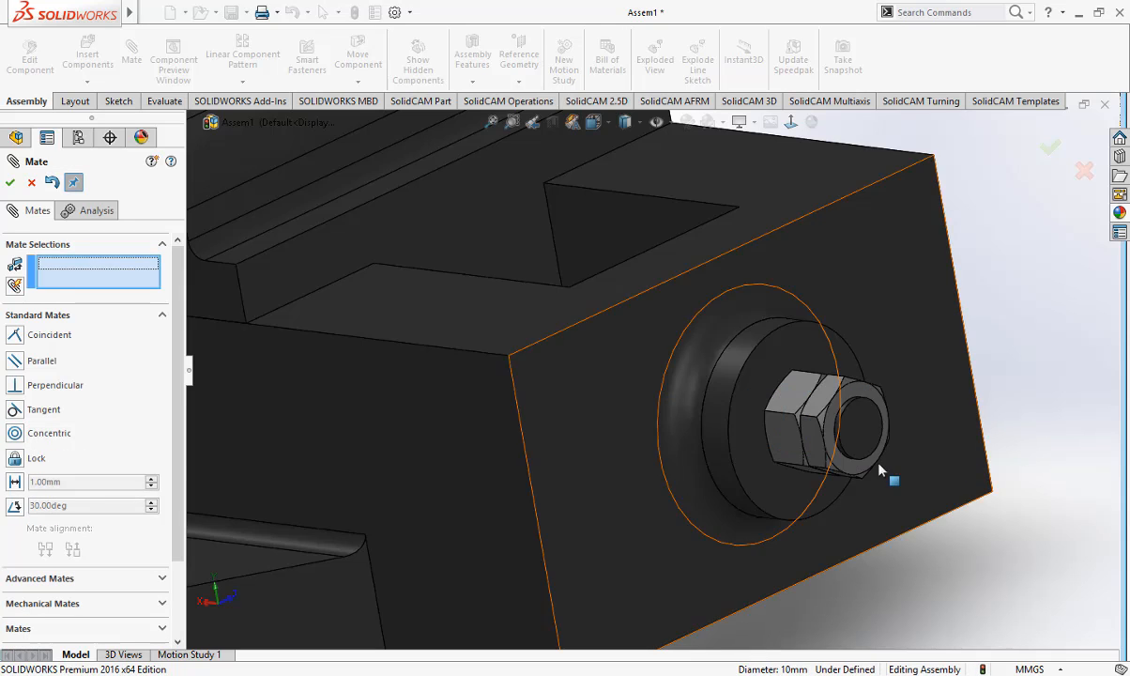
pyautogui.scroll(3, 826, 446)
pyautogui.scroll(5, 761, 432)
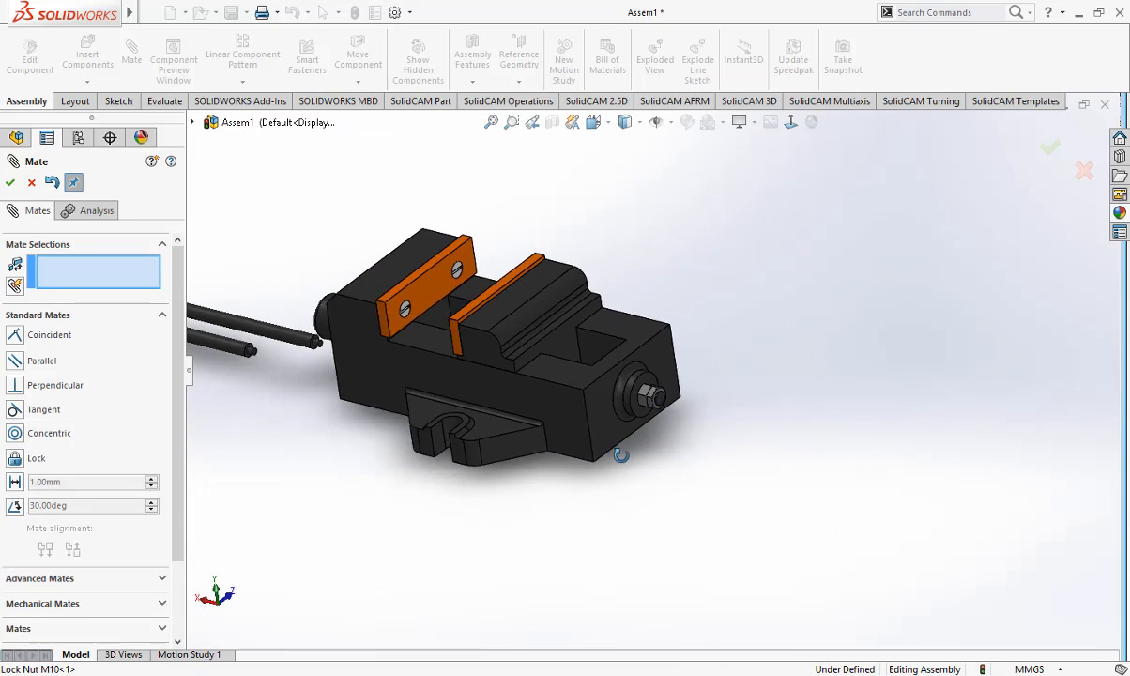
pyautogui.moveTo(621, 455); pyautogui.dragTo(592, 561, button='middle')
pyautogui.moveTo(678, 370); pyautogui.dragTo(623, 412, button='middle')
pyautogui.scroll(-3, 541, 360)
pyautogui.scroll(3, 570, 366)
pyautogui.scroll(-5, 607, 332)
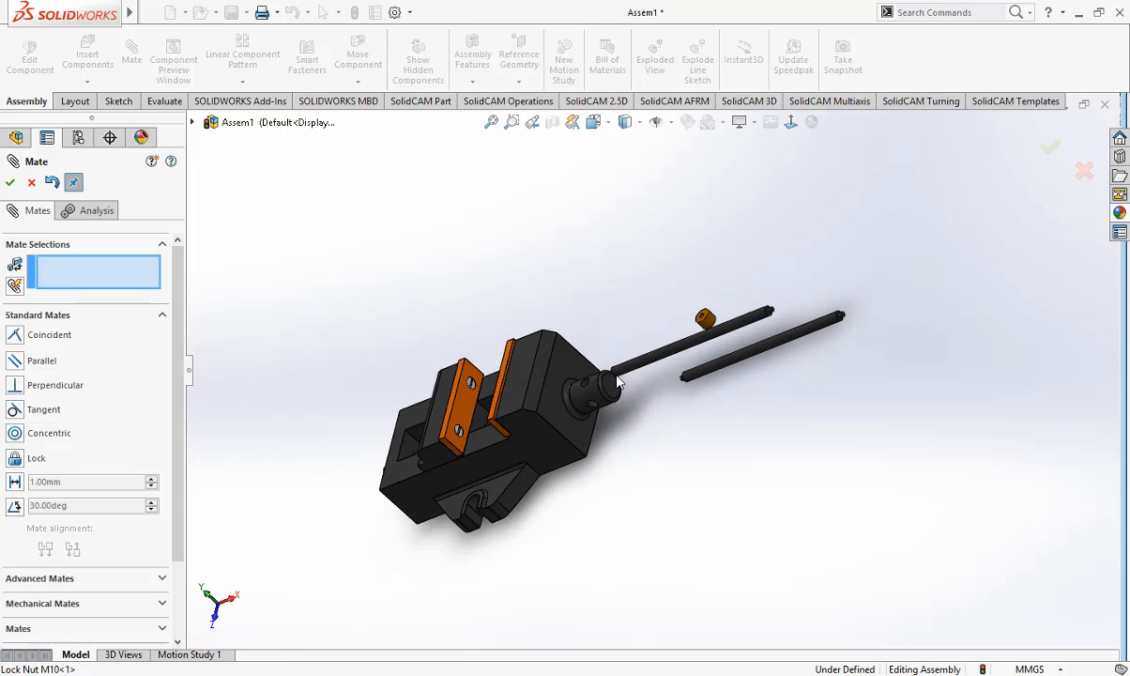
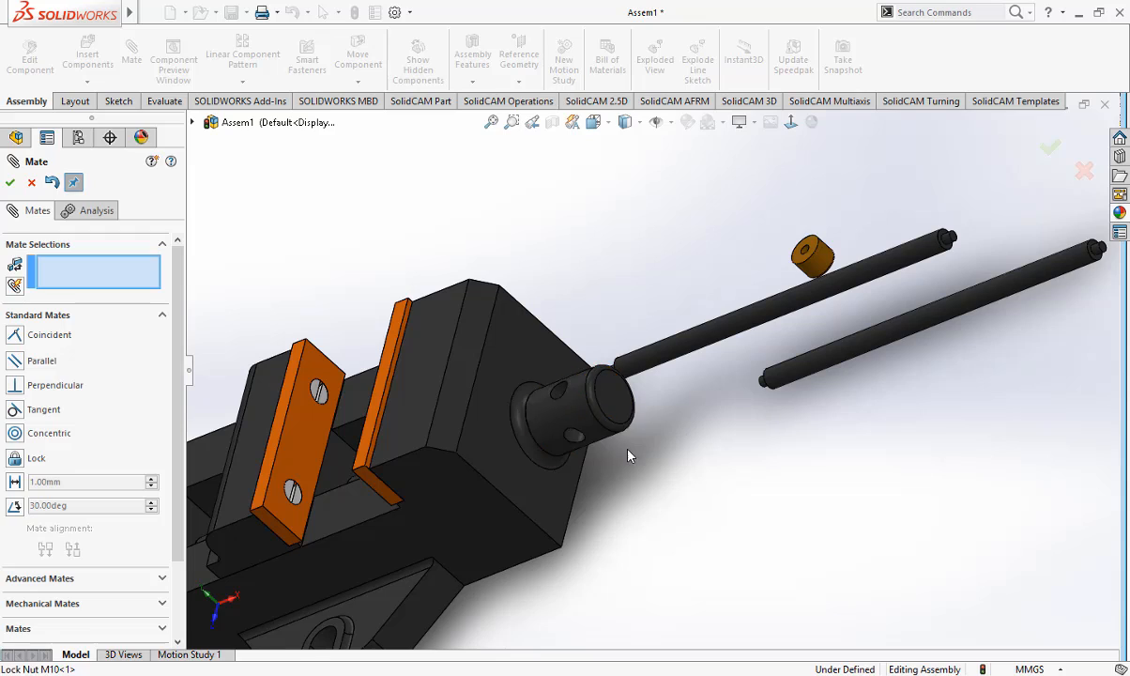
pyautogui.moveTo(651, 449); pyautogui.dragTo(696, 444, button='middle')
pyautogui.scroll(2, 697, 445)
pyautogui.moveTo(644, 490)
pyautogui.mouseDown(button='middle')
pyautogui.moveTo(608, 459)
pyautogui.moveTo(672, 499)
pyautogui.moveTo(664, 490)
pyautogui.mouseUp(button='middle')
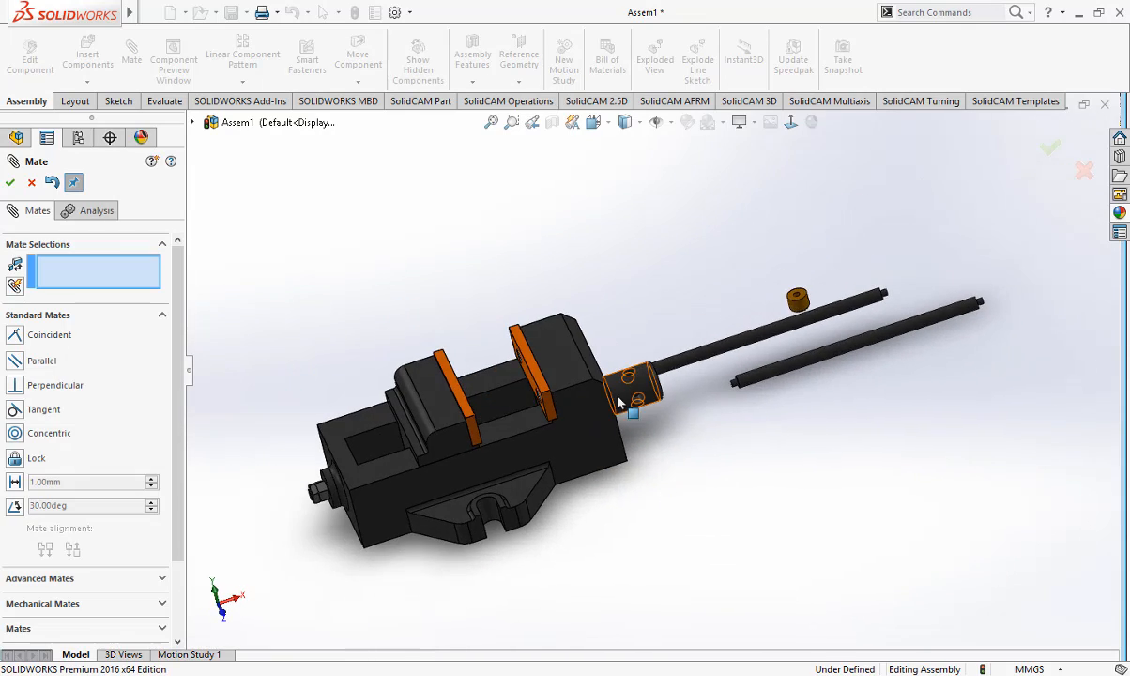
pyautogui.scroll(-1, 618, 402)
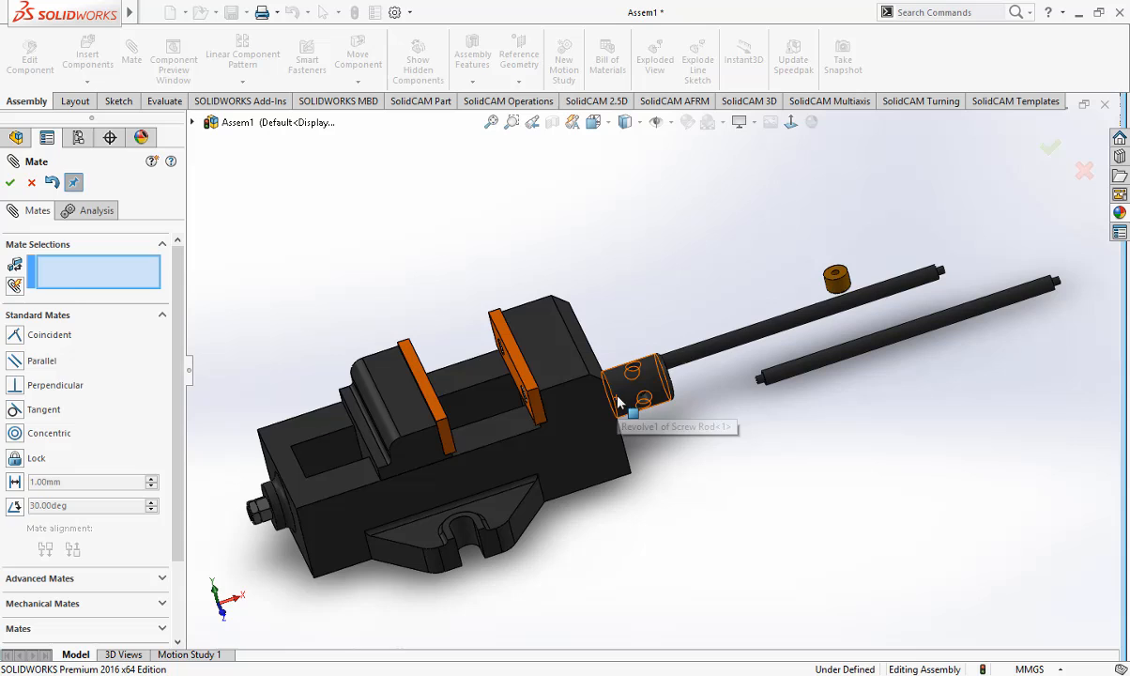
# Step: Mate the cylindrical face of the first handle concentric with the cross hole in the screw rod's head
pyautogui.click(1050, 148)
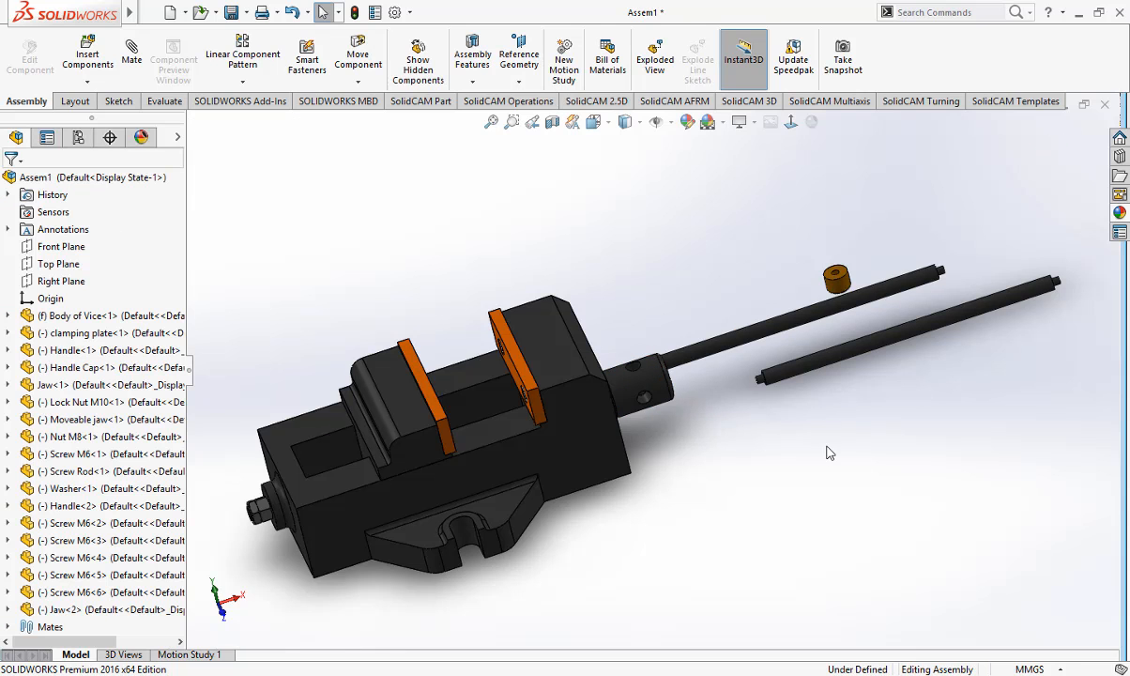
pyautogui.moveTo(758, 477); pyautogui.dragTo(718, 500, button='middle')
pyautogui.scroll(-3, 643, 395)
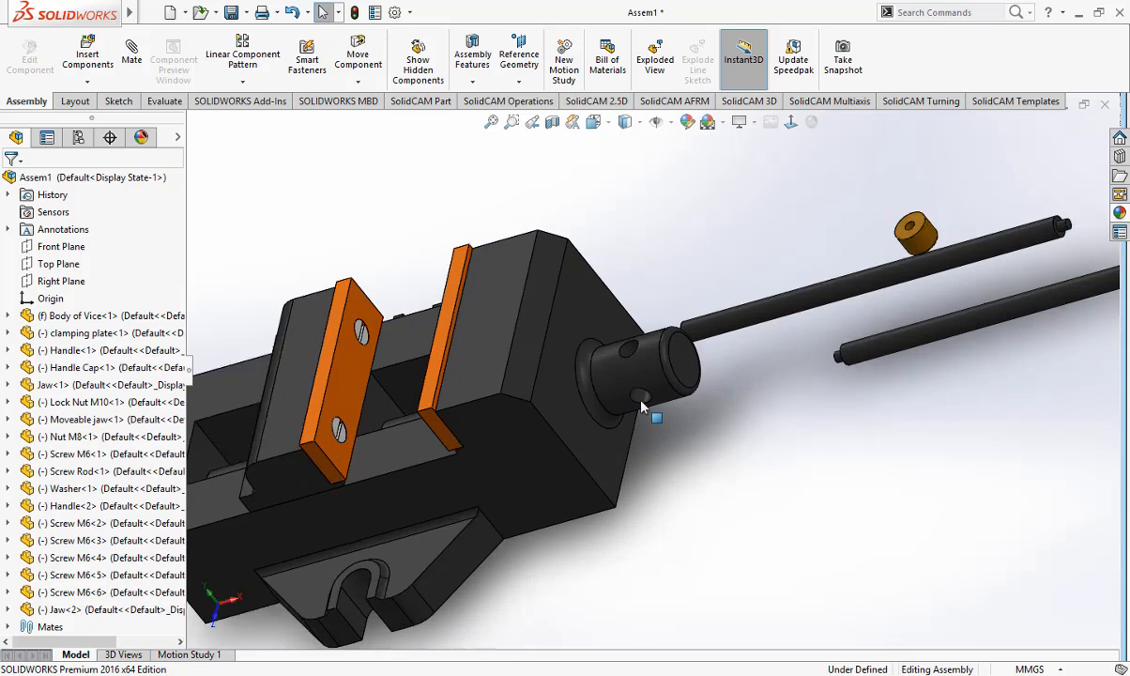
pyautogui.scroll(2, 645, 404)
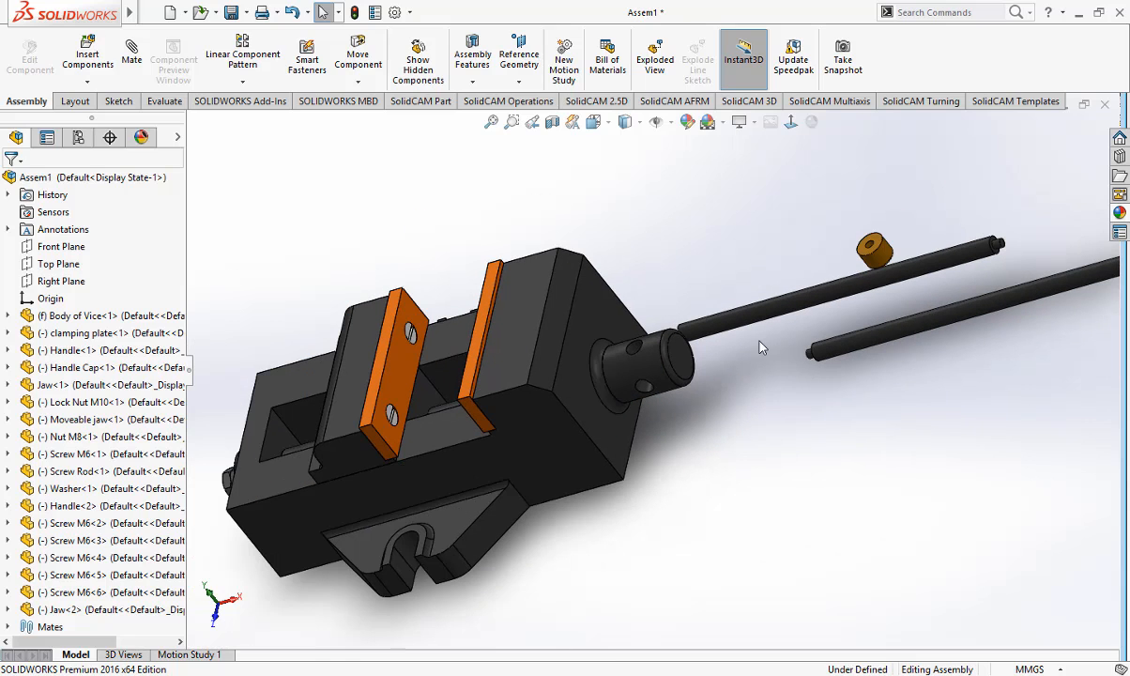
pyautogui.click(793, 307)
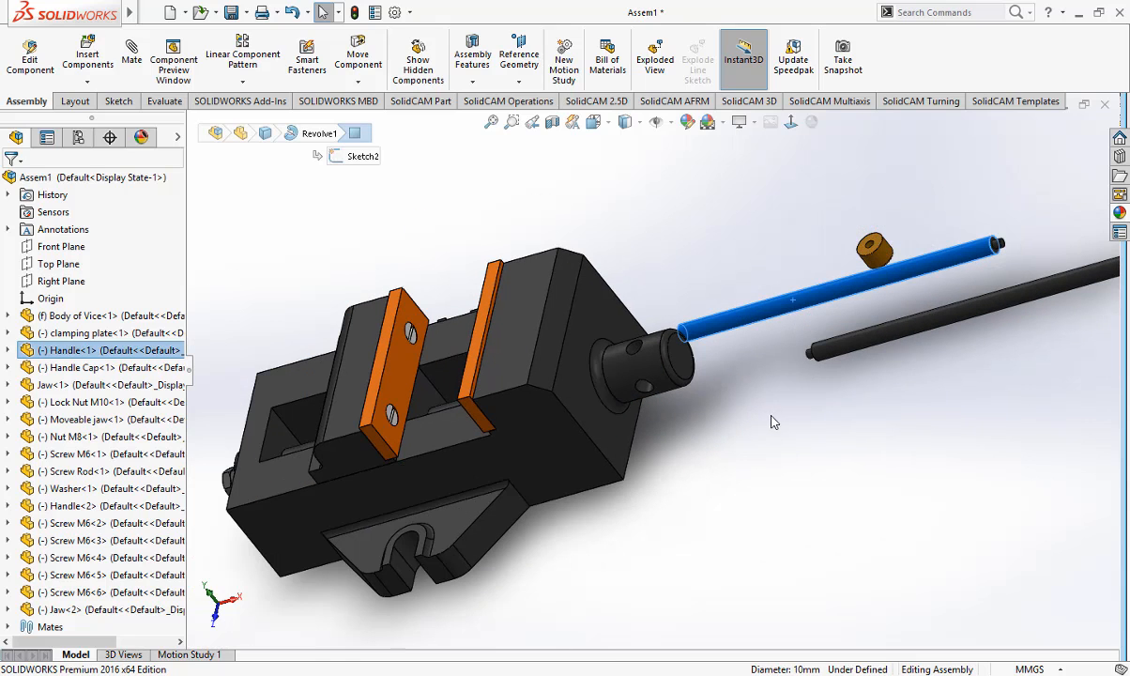
pyautogui.click(748, 235)
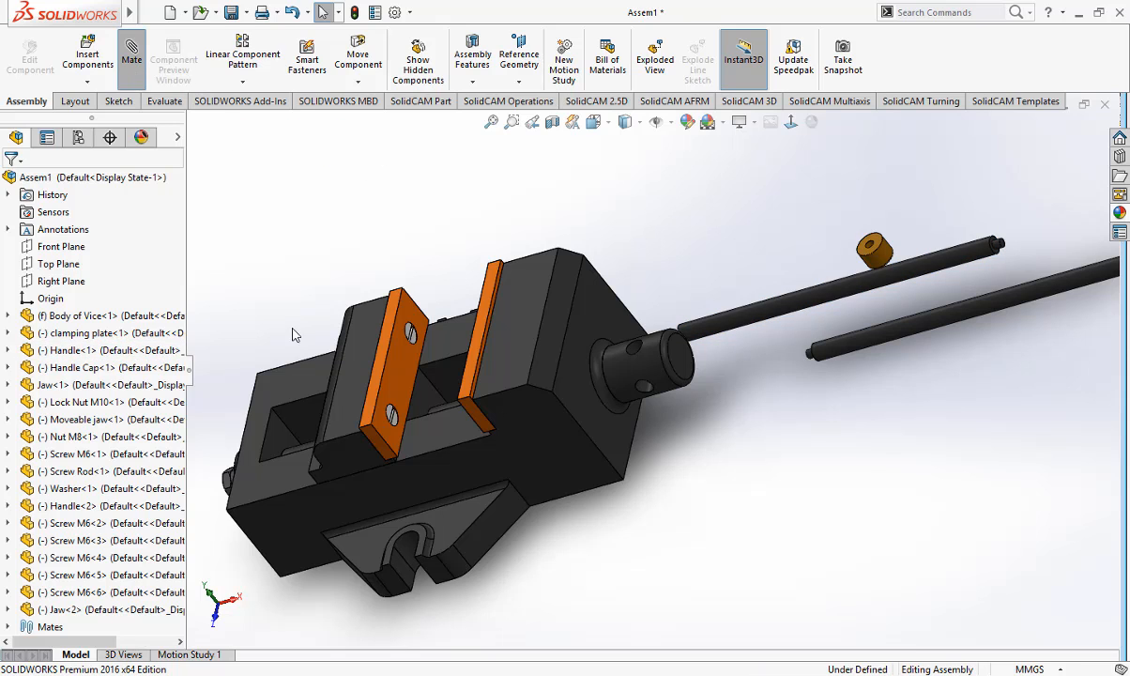
pyautogui.click(791, 314)
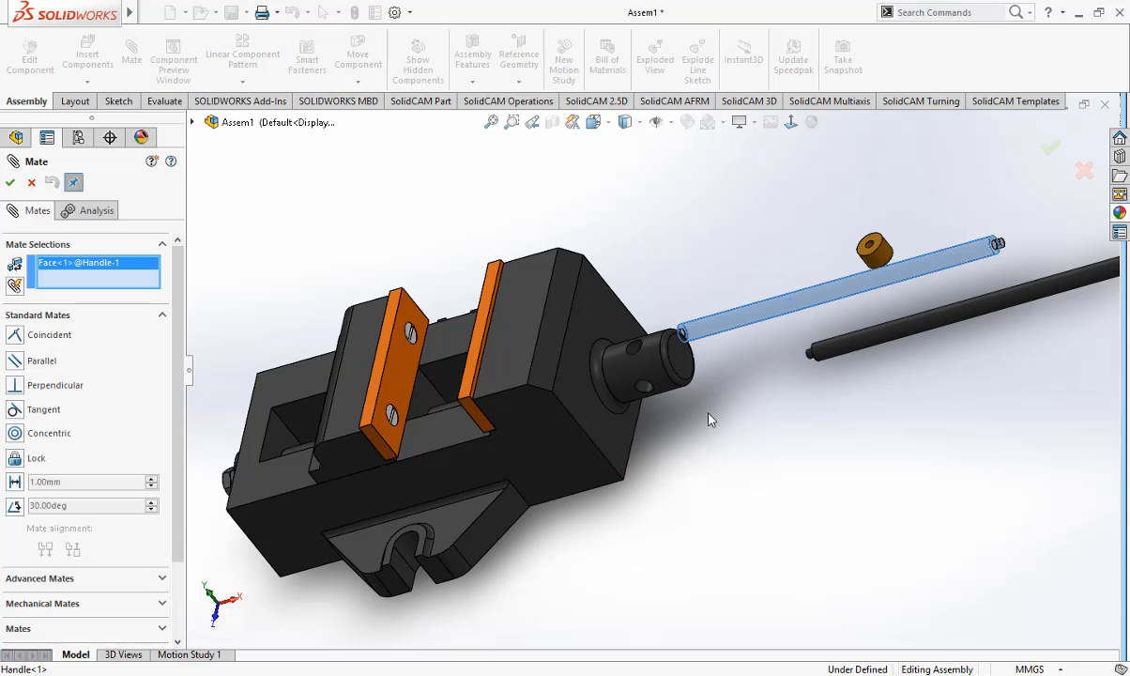
pyautogui.scroll(-5, 666, 375)
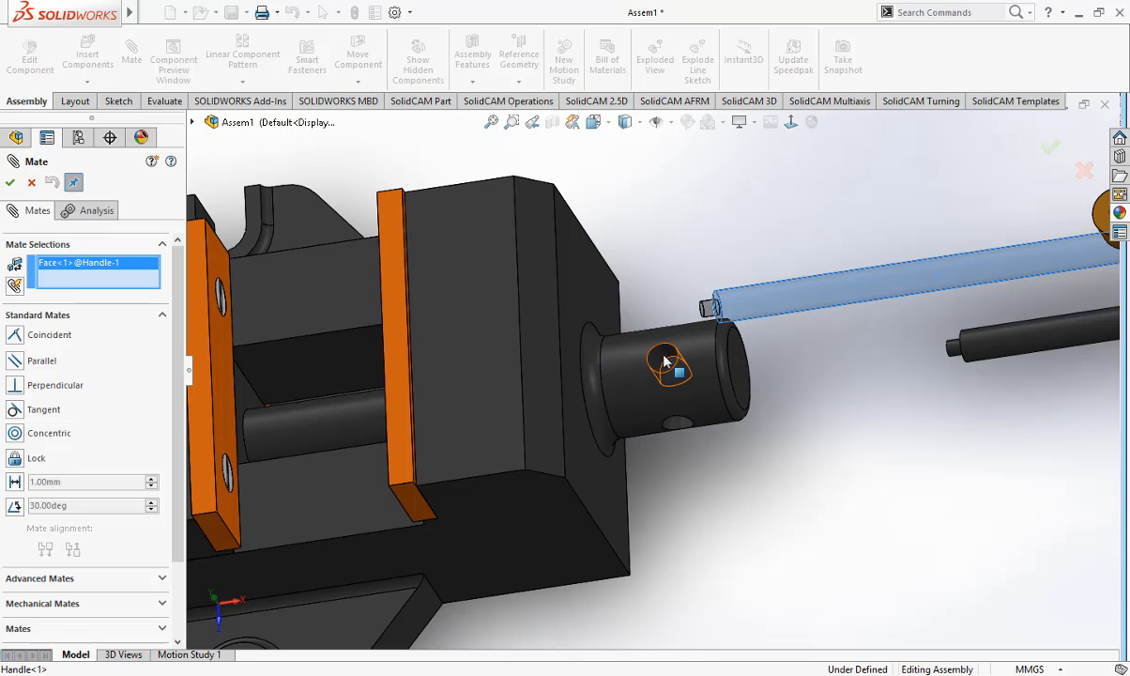
pyautogui.click(665, 364)
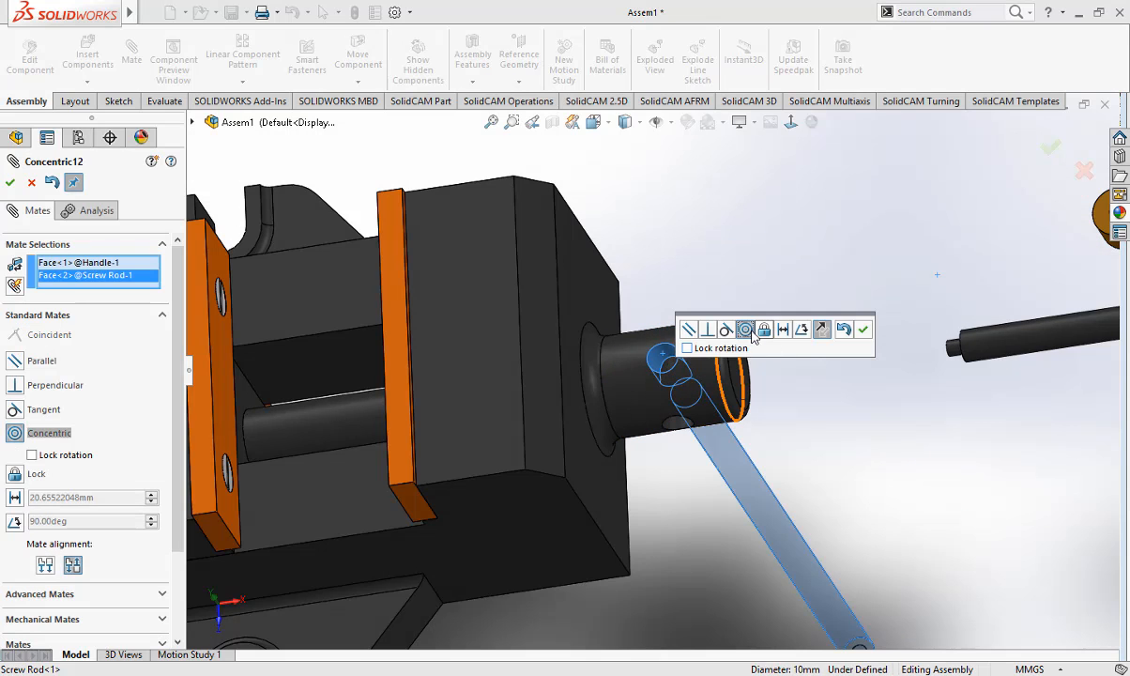
pyautogui.click(863, 330)
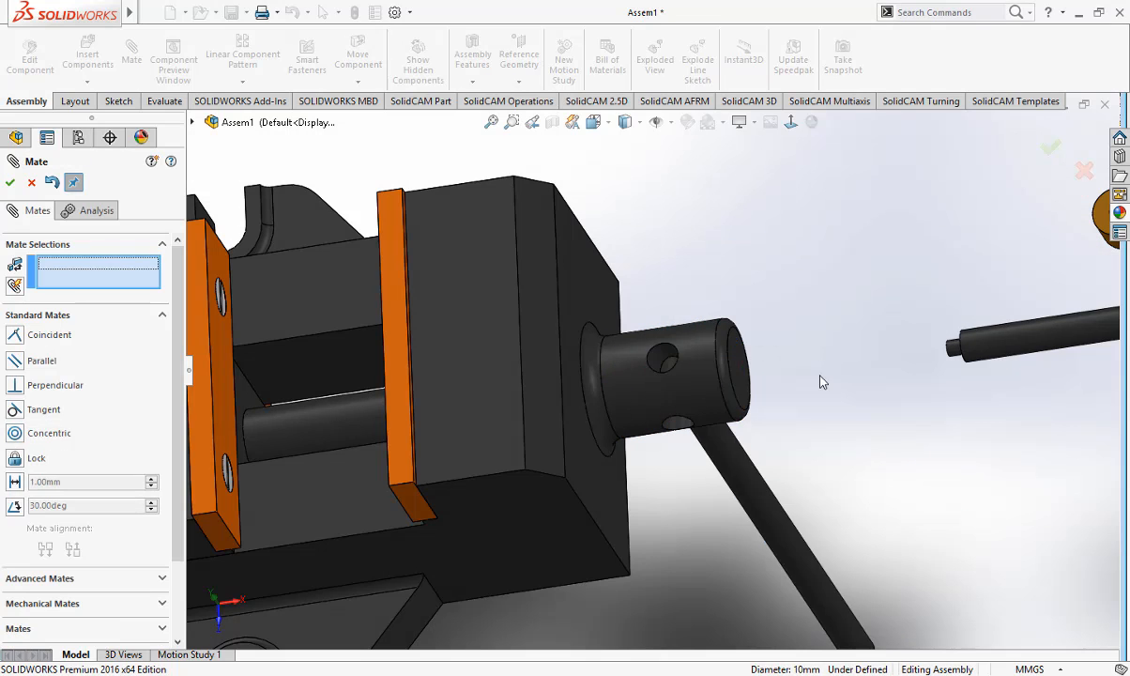
# Step: Slide the handle along the cross hole until it protrudes on both sides of the screw rod, and finish mating
pyautogui.scroll(3, 771, 353)
pyautogui.moveTo(711, 473); pyautogui.dragTo(787, 500)
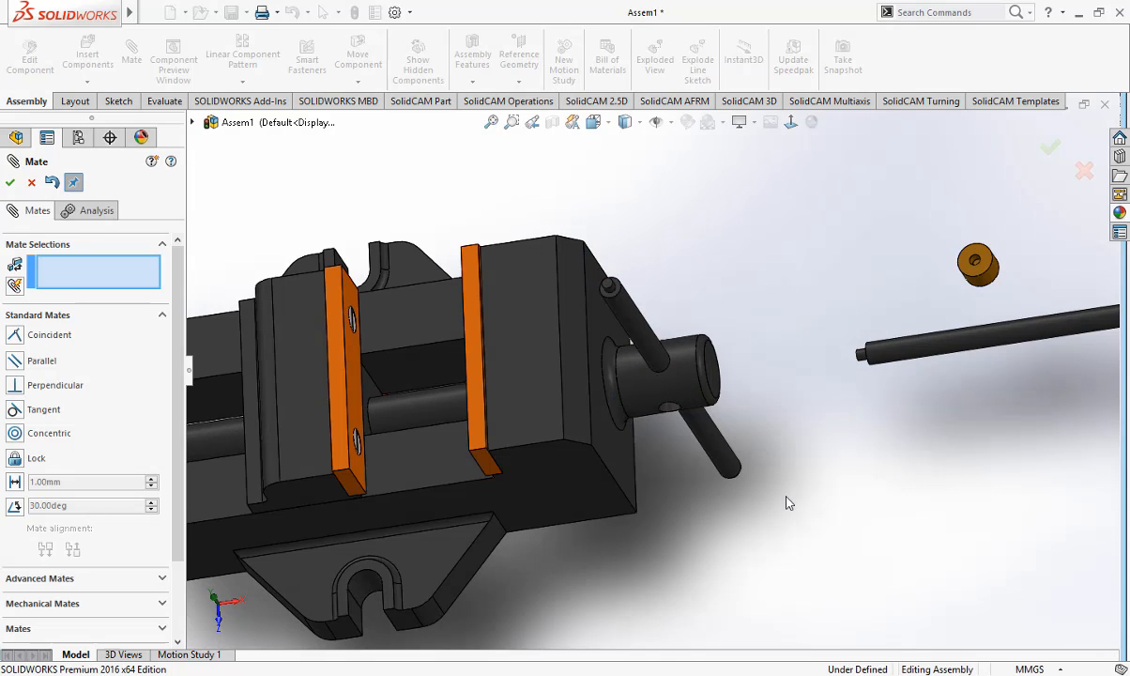
pyautogui.moveTo(787, 478); pyautogui.dragTo(834, 371, button='middle')
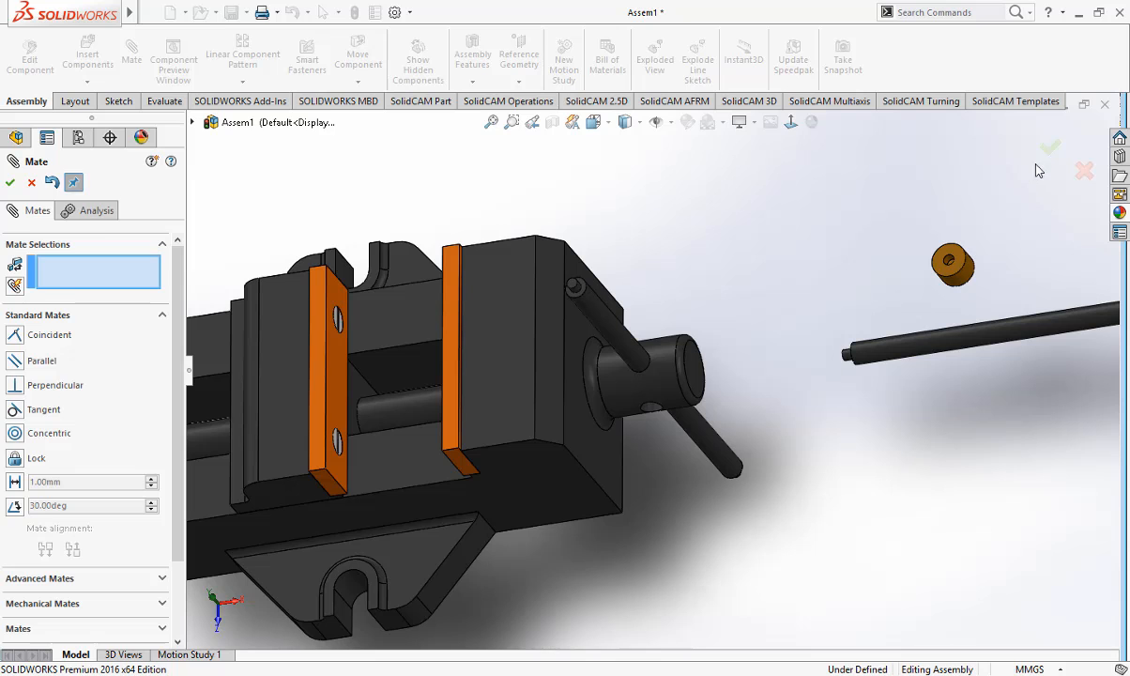
pyautogui.press('Escape')
# Step: Swing the handle together with the screw rod to a horizontal position in the Right view
pyautogui.moveTo(732, 525); pyautogui.dragTo(642, 477, button='middle')
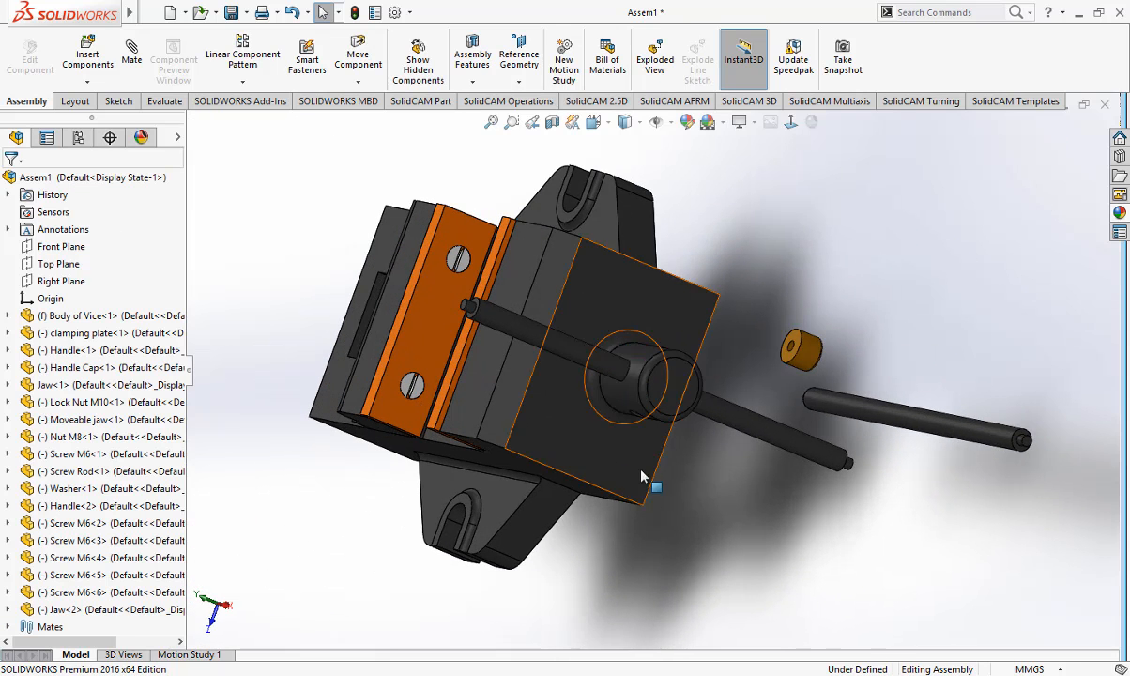
pyautogui.hotkey('ctrl', '4')
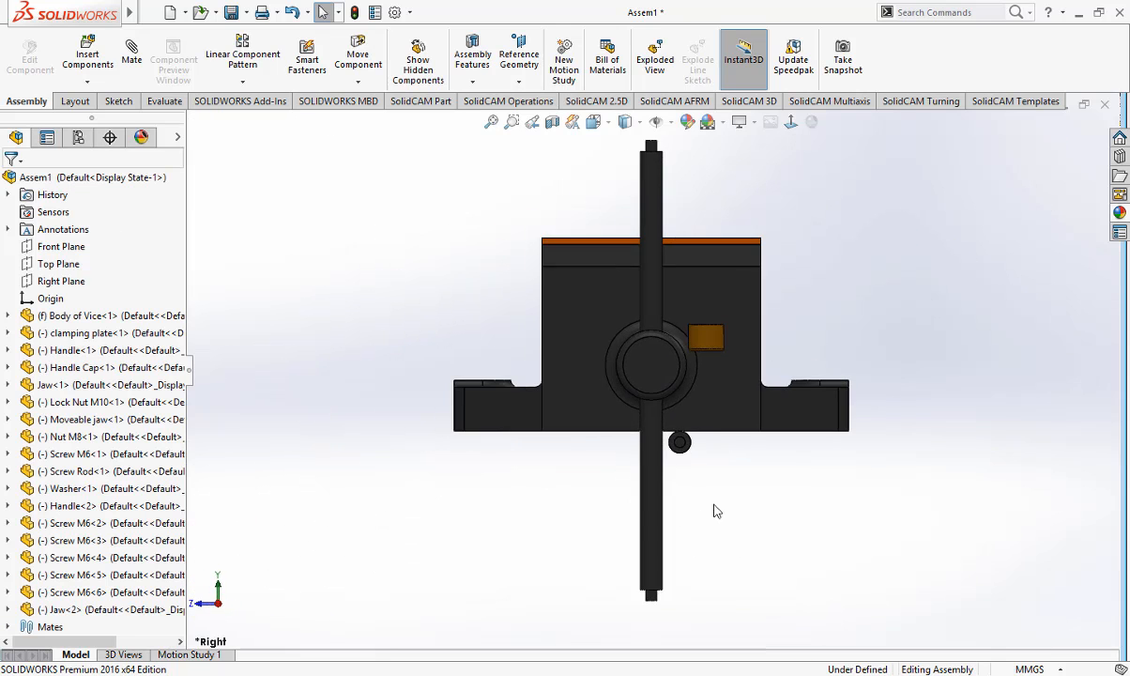
pyautogui.moveTo(652, 525); pyautogui.dragTo(541, 391)
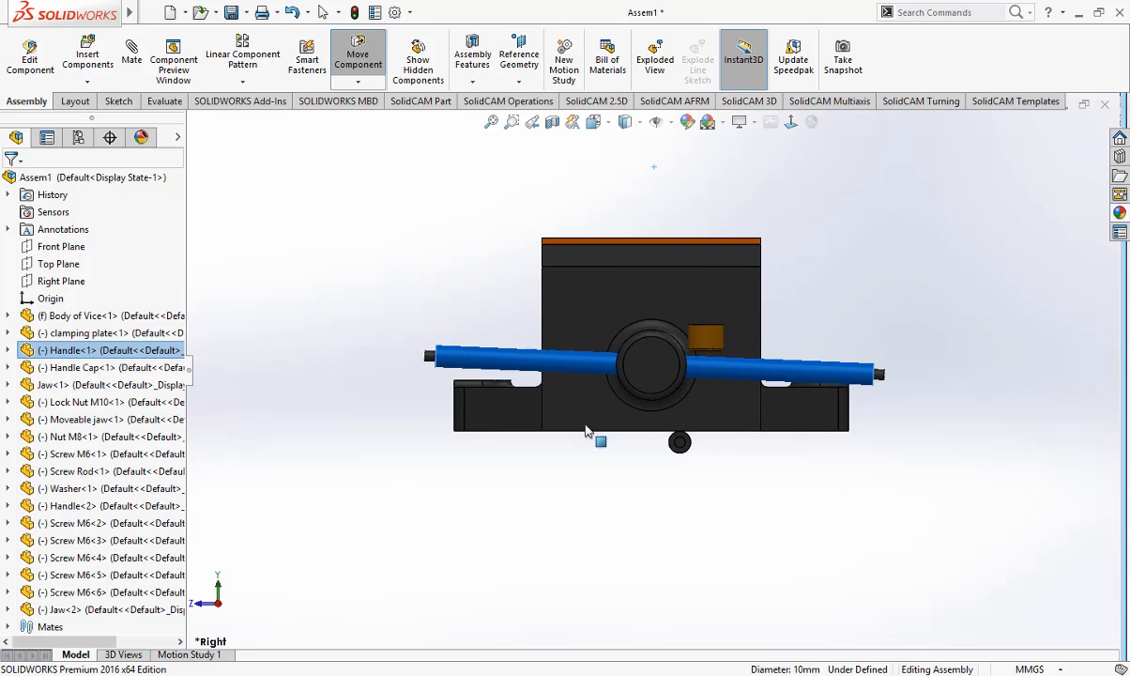
pyautogui.moveTo(586, 431); pyautogui.dragTo(906, 380)
pyautogui.scroll(-2, 687, 386)
pyautogui.scroll(3, 702, 378)
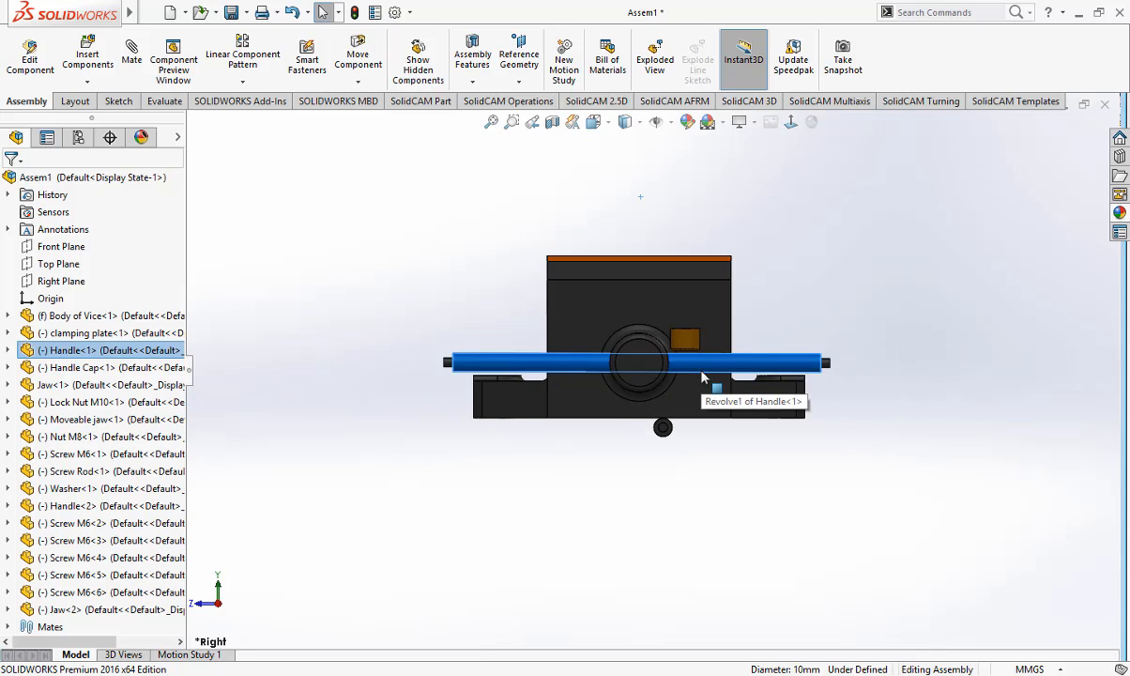
pyautogui.scroll(5, 882, 315)
pyautogui.click(835, 347)
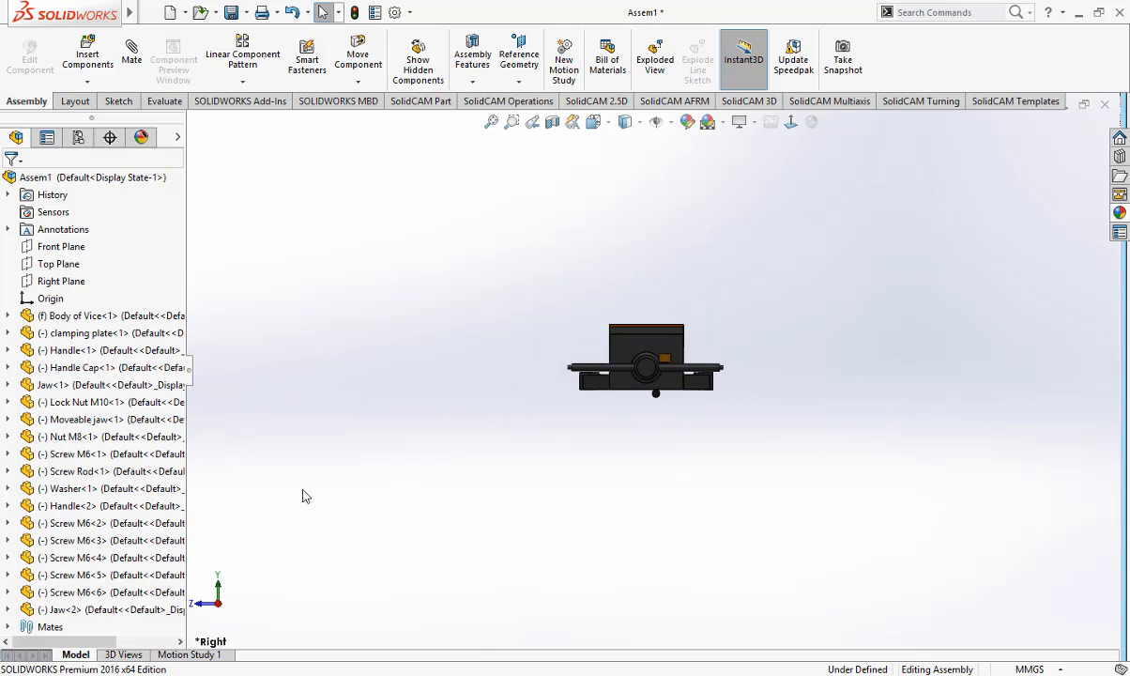
# Step: Delete the Concentric12 mate between the handle and the screw rod
pyautogui.click(9, 625)
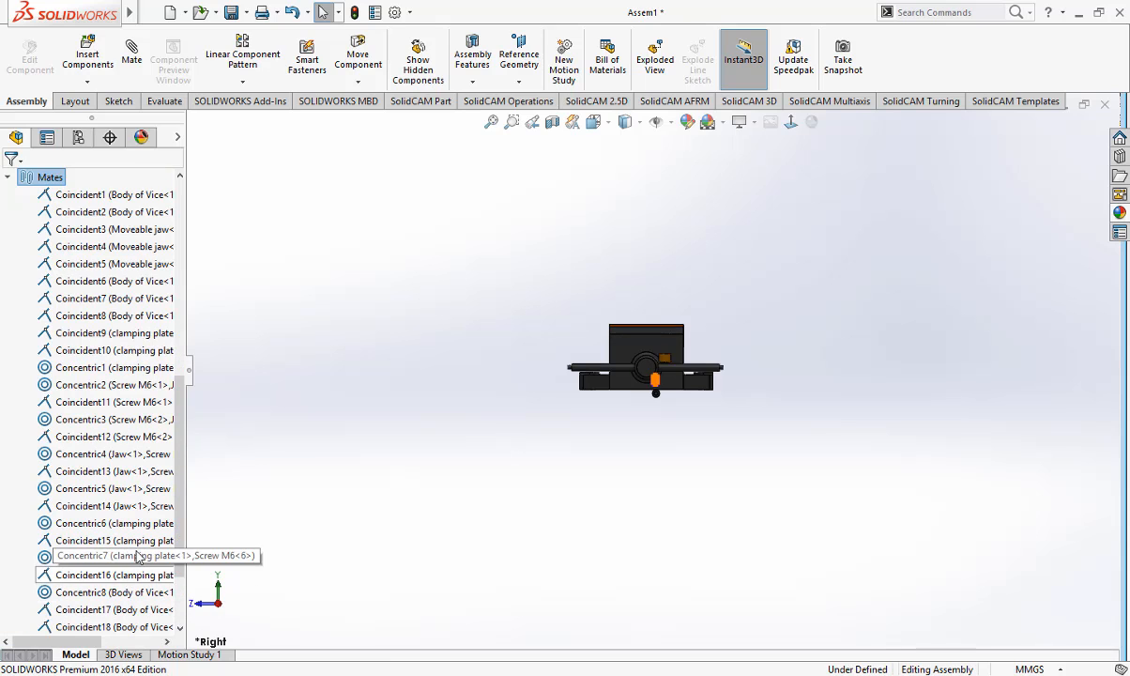
pyautogui.moveTo(179, 564); pyautogui.dragTo(192, 634)
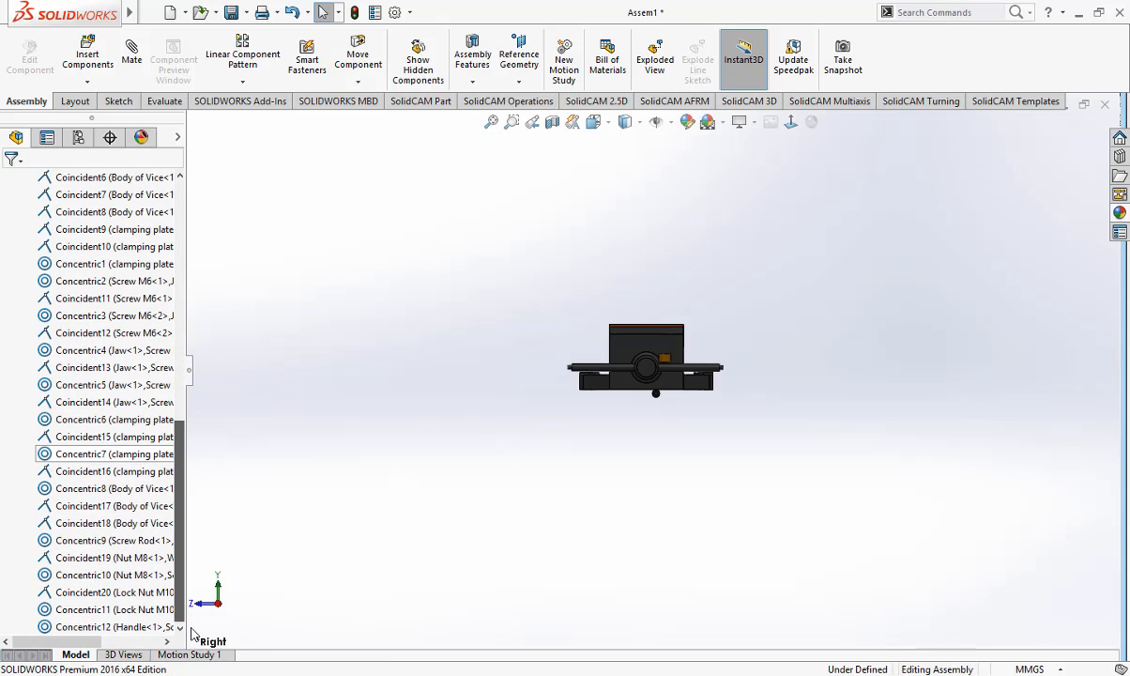
pyautogui.click(113, 627)
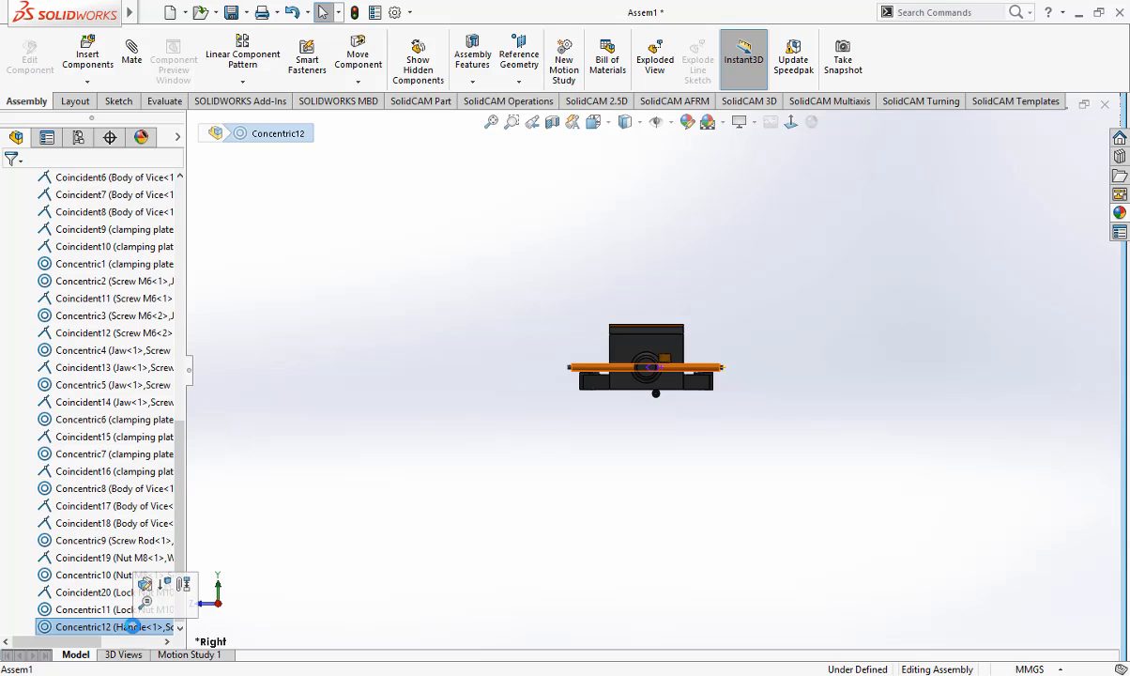
pyautogui.press('Delete')
pyautogui.press('Return')
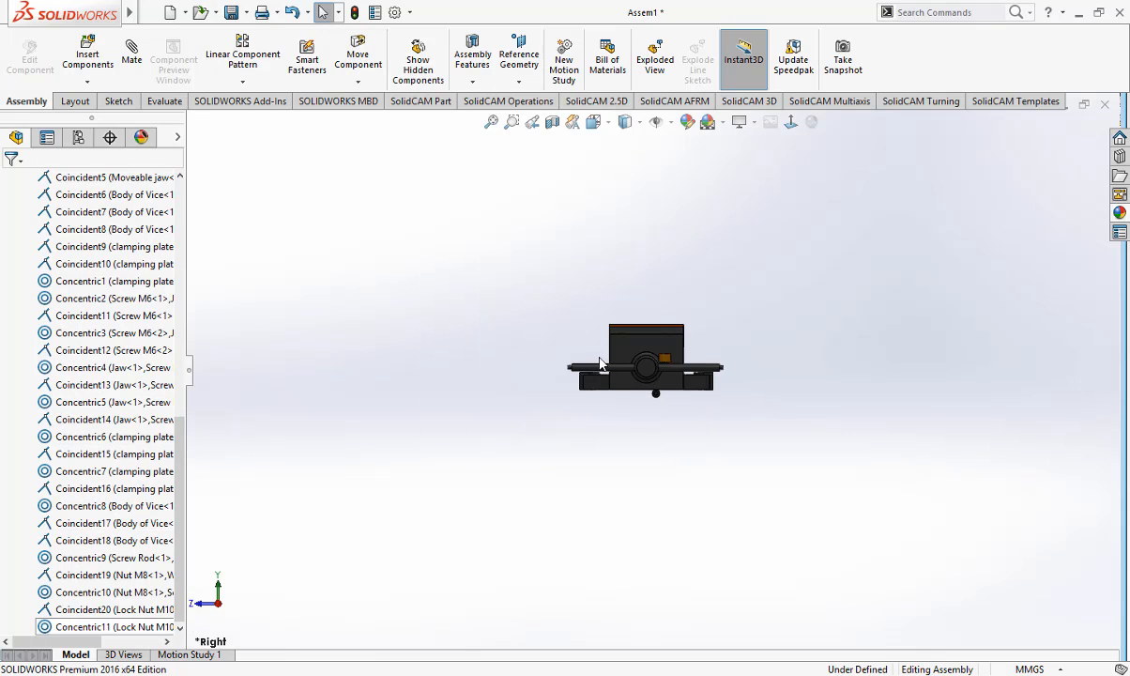
# Step: Move the freed handle out of the screw rod into the empty space beside the vice
pyautogui.moveTo(527, 408); pyautogui.dragTo(592, 481, button='middle')
pyautogui.moveTo(617, 376); pyautogui.dragTo(717, 353)
pyautogui.click(856, 405)
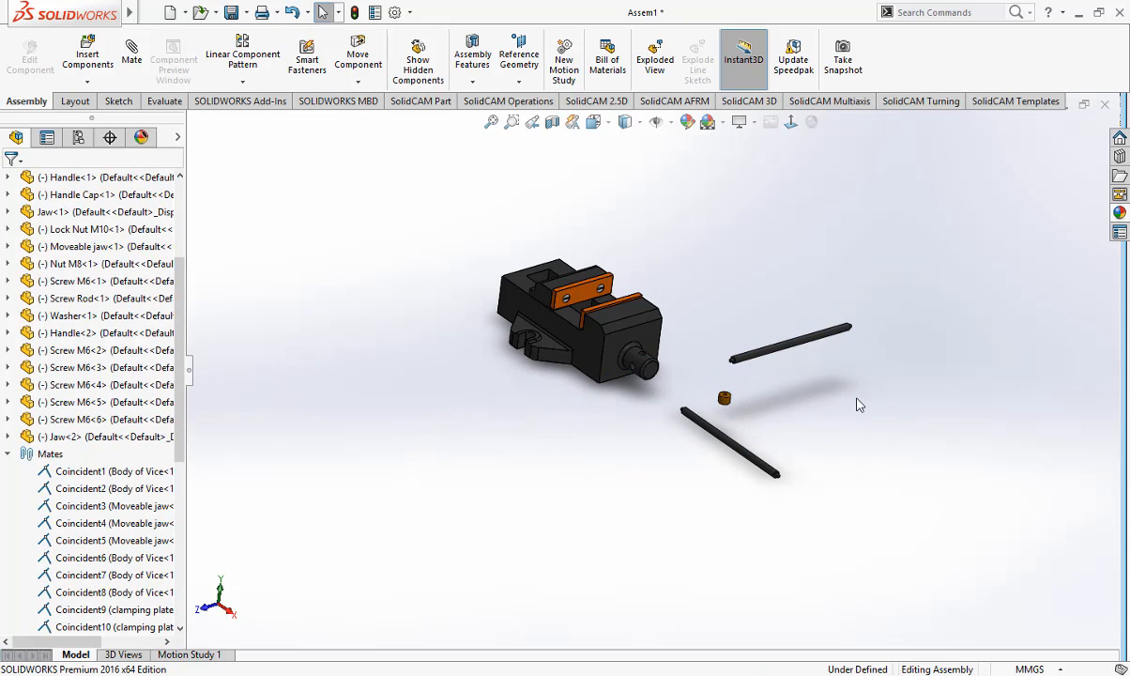
# Step: Show Sketch4 of the Handle part in the assembly
pyautogui.click(7, 454)
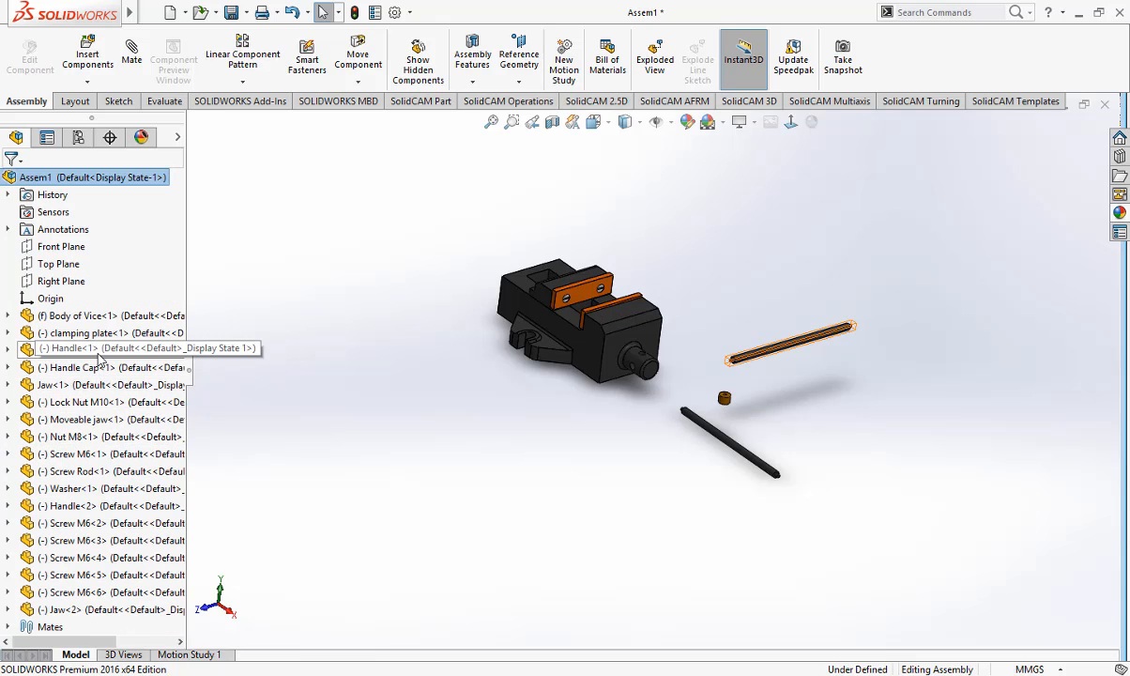
pyautogui.click(10, 351)
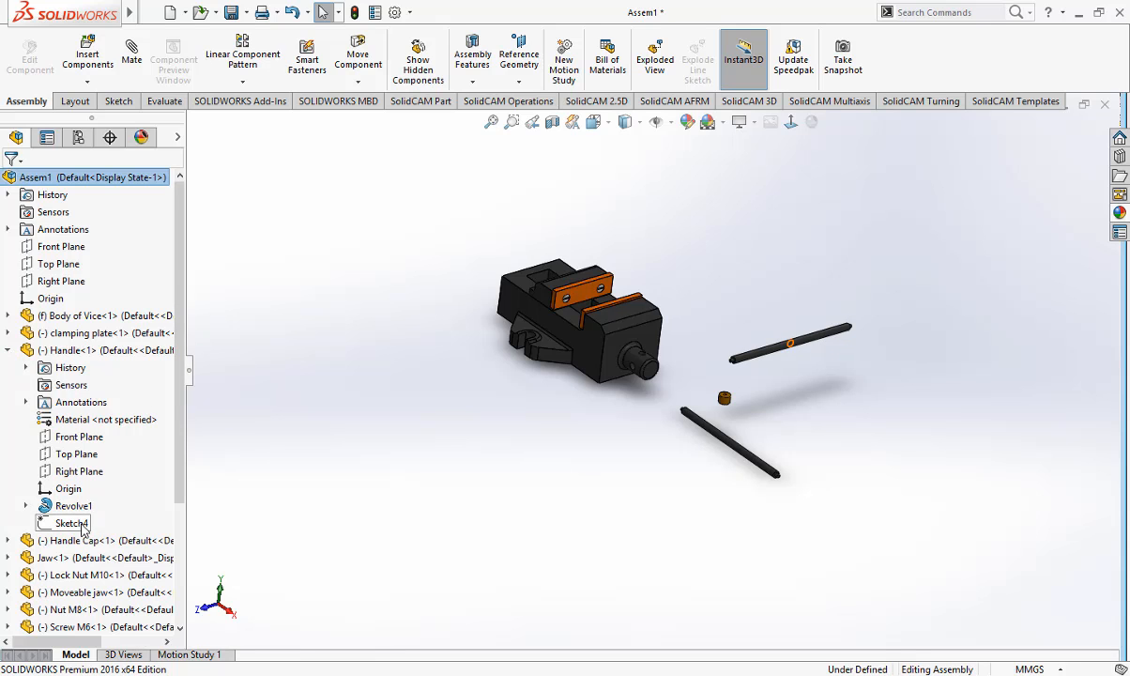
pyautogui.click(80, 524)
pyautogui.click(99, 501)
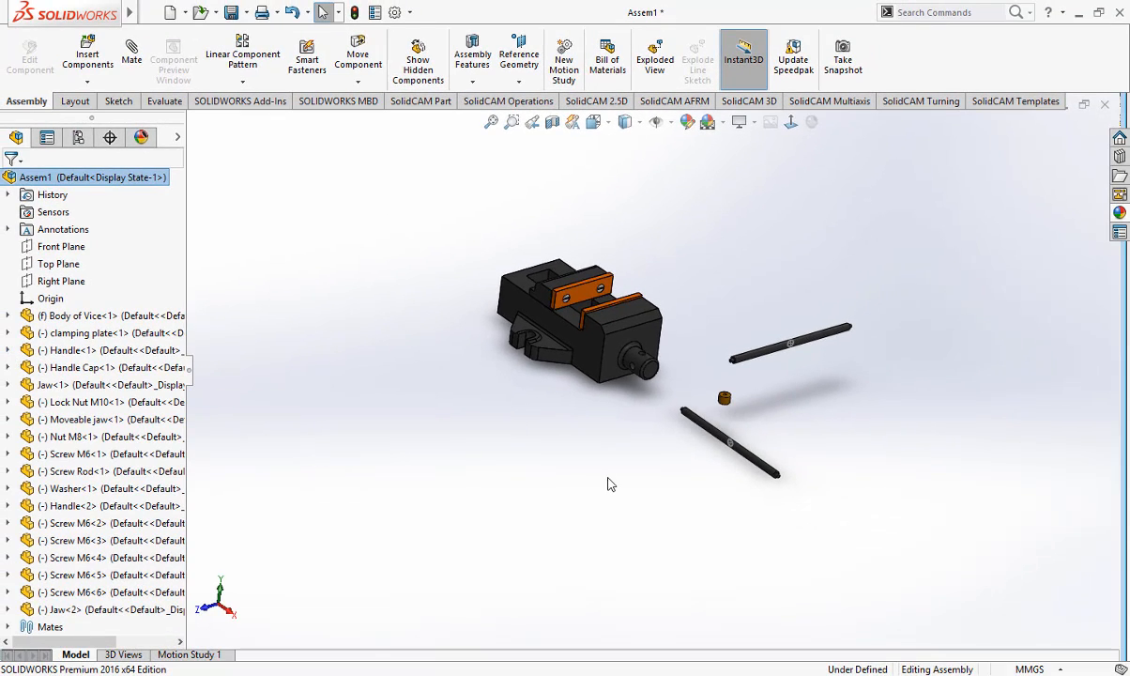
# Step: Examine the circle sketch at the middle of the handles from several directions
pyautogui.moveTo(611, 485); pyautogui.dragTo(605, 451, button='middle')
pyautogui.scroll(-8, 780, 370)
pyautogui.scroll(-2, 751, 292)
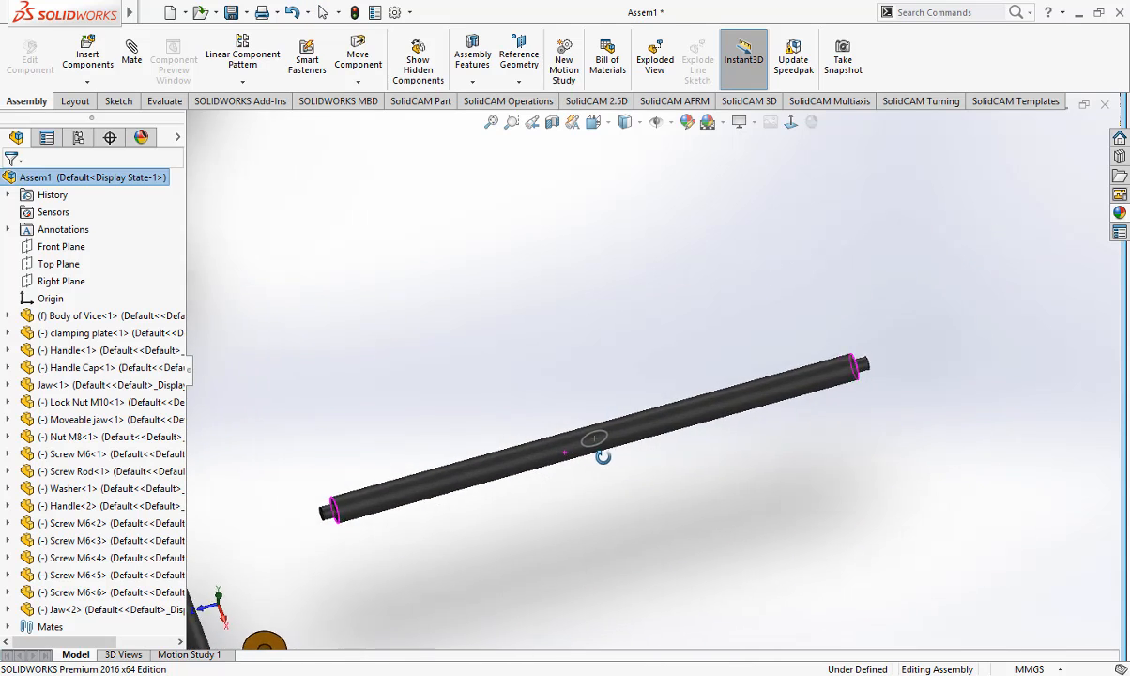
pyautogui.press('f')
pyautogui.scroll(-5, 724, 429)
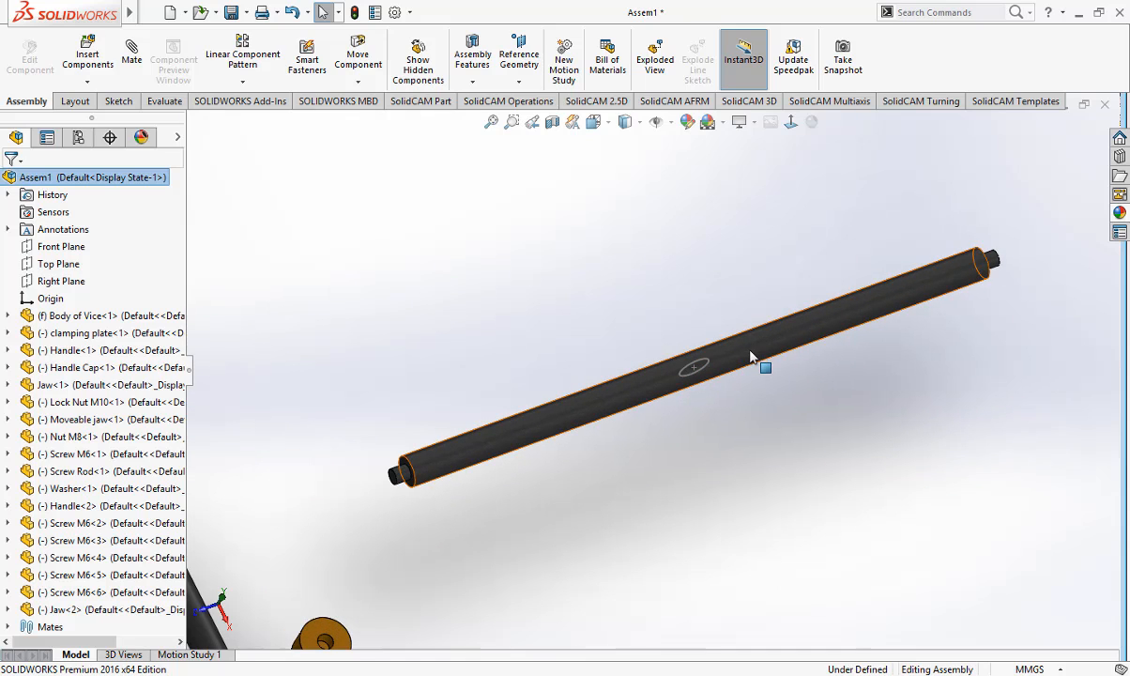
pyautogui.moveTo(742, 347); pyautogui.dragTo(615, 293, button='middle')
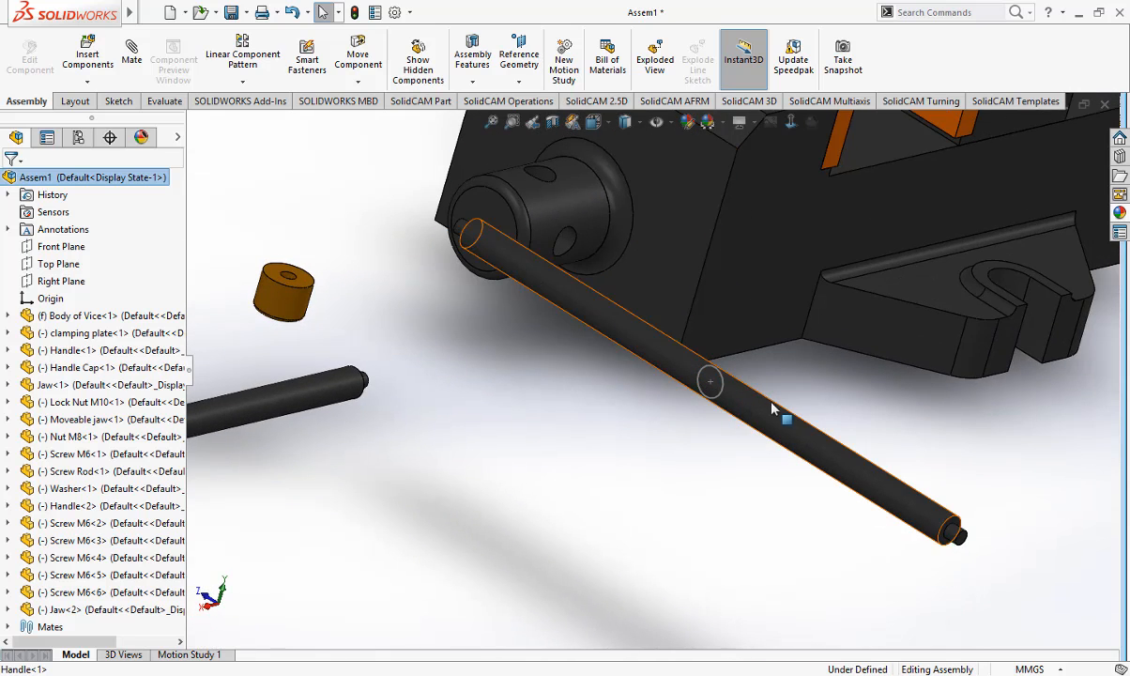
pyautogui.moveTo(772, 402); pyautogui.dragTo(736, 424, button='middle')
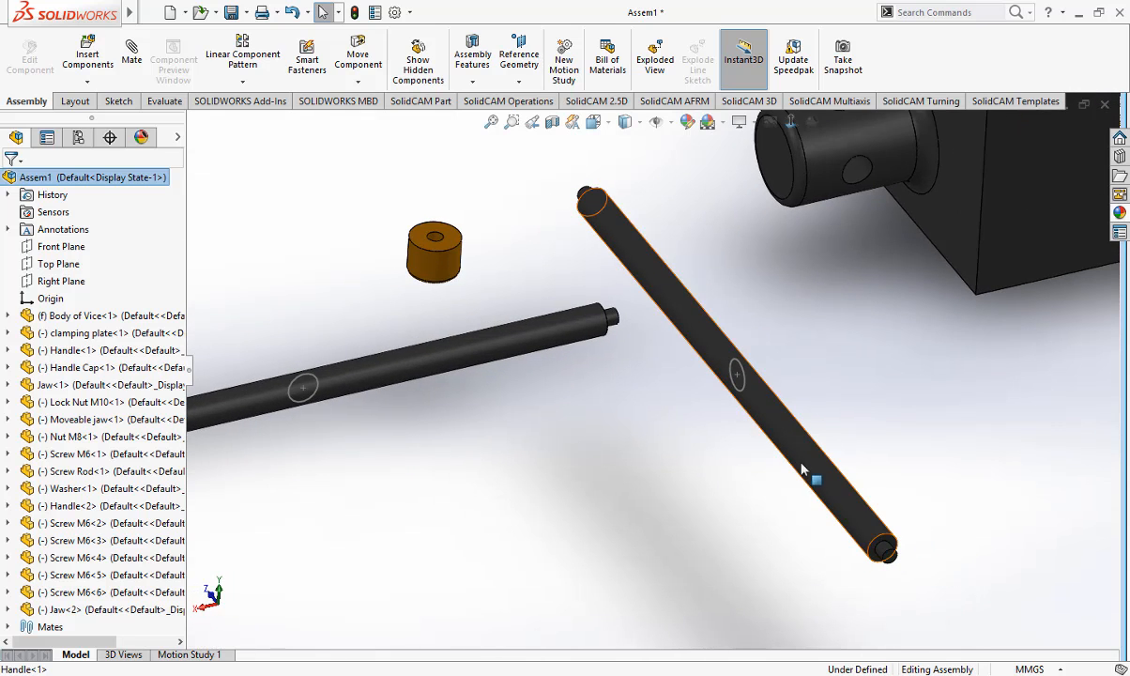
pyautogui.moveTo(821, 462); pyautogui.dragTo(580, 440, button='middle')
pyautogui.moveTo(573, 385); pyautogui.dragTo(654, 402, button='middle')
pyautogui.scroll(-2, 655, 397)
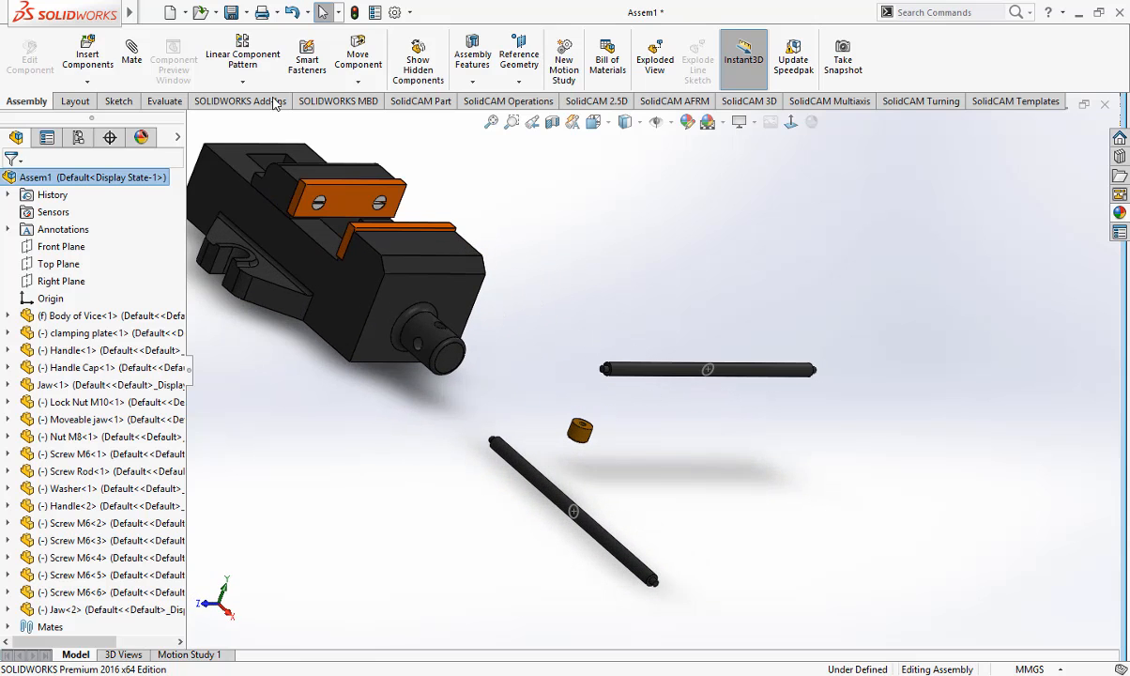
# Step: Add a concentric mate between the first handle's outer cylindrical face and the cross hole in the screw rod
pyautogui.click(131, 58)
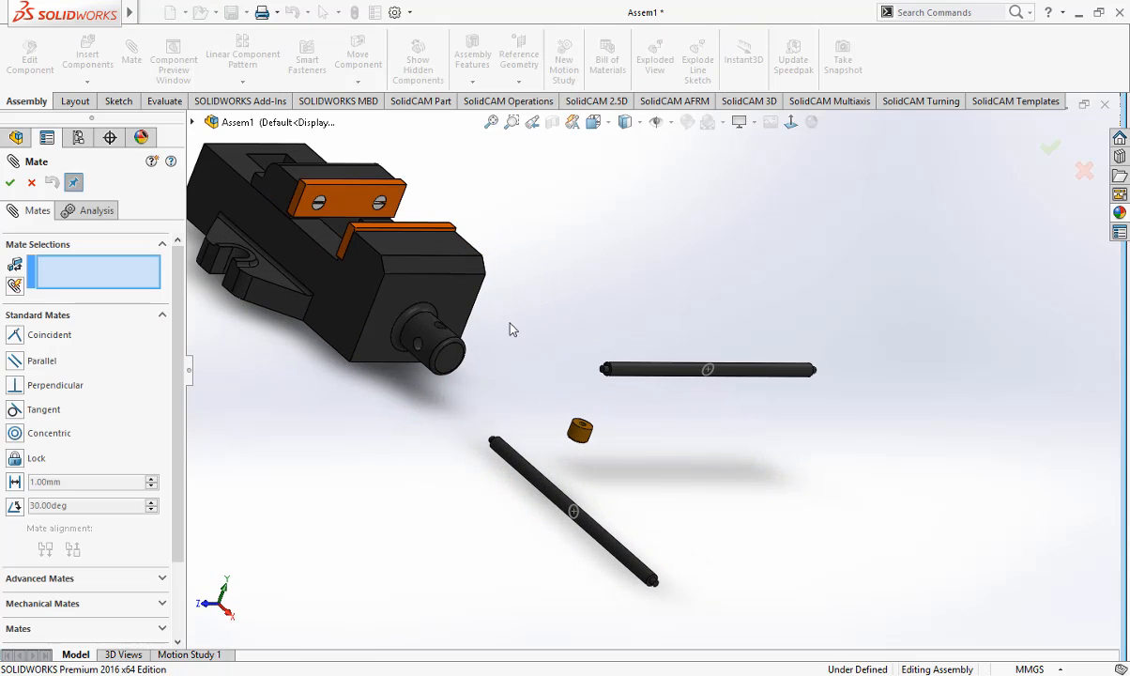
pyautogui.scroll(-2, 674, 377)
pyautogui.click(674, 377)
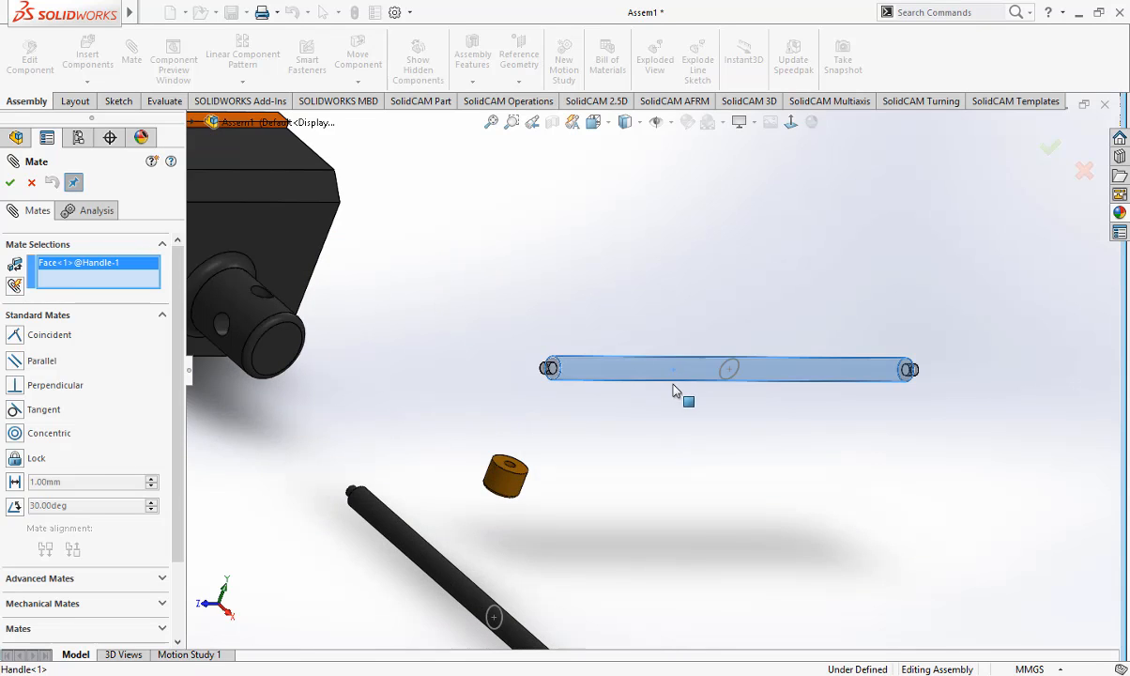
pyautogui.moveTo(681, 397); pyautogui.dragTo(400, 394, button='middle')
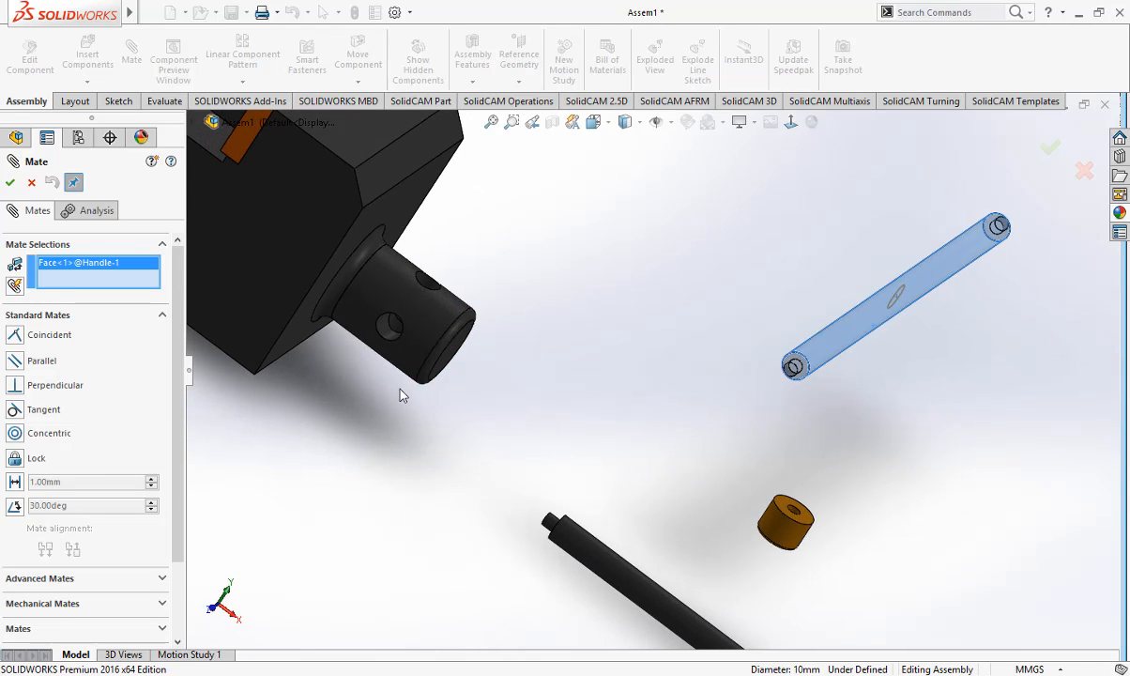
pyautogui.click(386, 338)
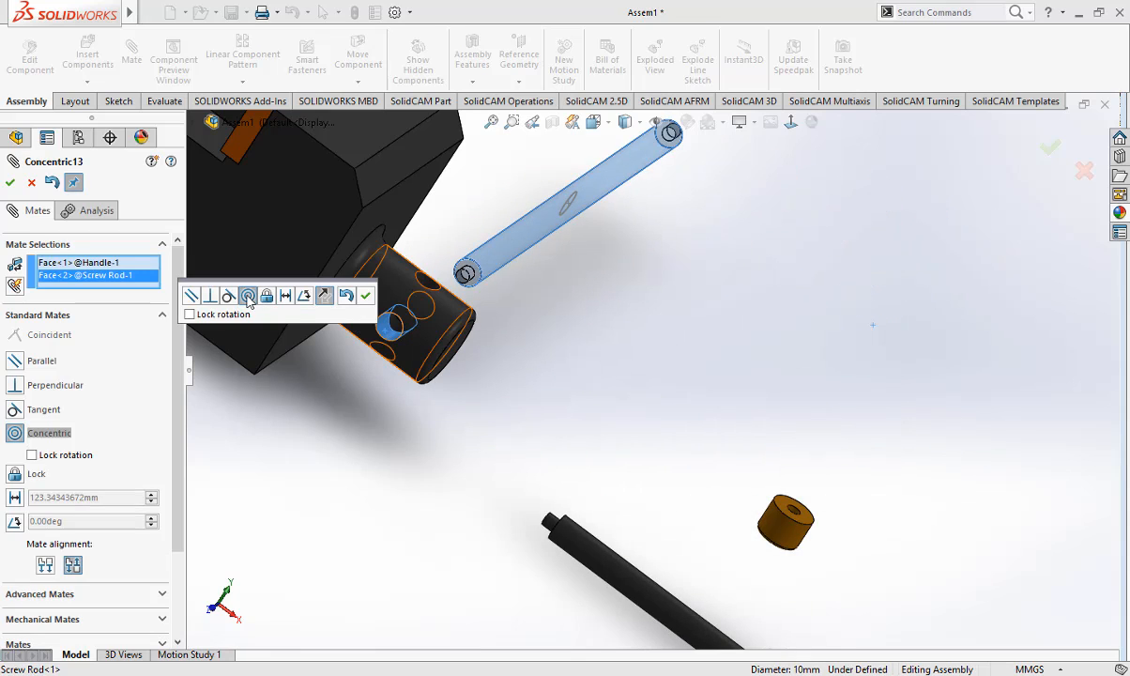
pyautogui.click(369, 299)
# Step: Turn the mated handle about its own axis so its middle sketch circle lies flatter
pyautogui.moveTo(590, 366); pyautogui.dragTo(725, 241, button='middle')
pyautogui.scroll(-4, 726, 241)
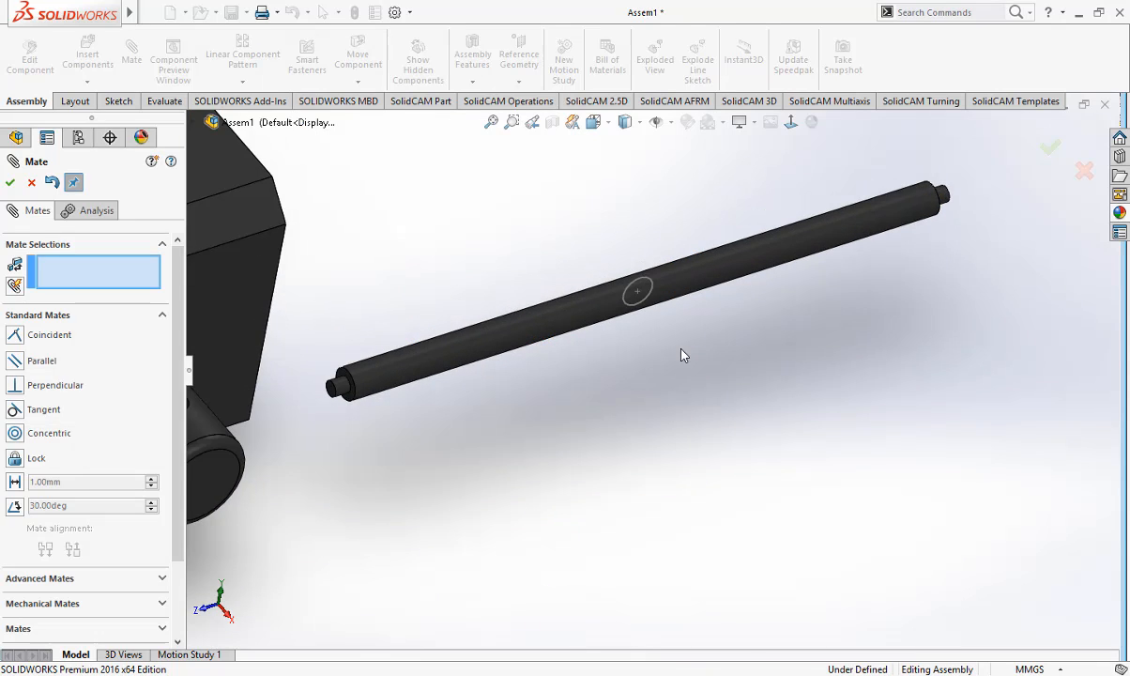
pyautogui.scroll(4, 682, 353)
pyautogui.moveTo(706, 315); pyautogui.dragTo(648, 326)
pyautogui.scroll(-2, 647, 326)
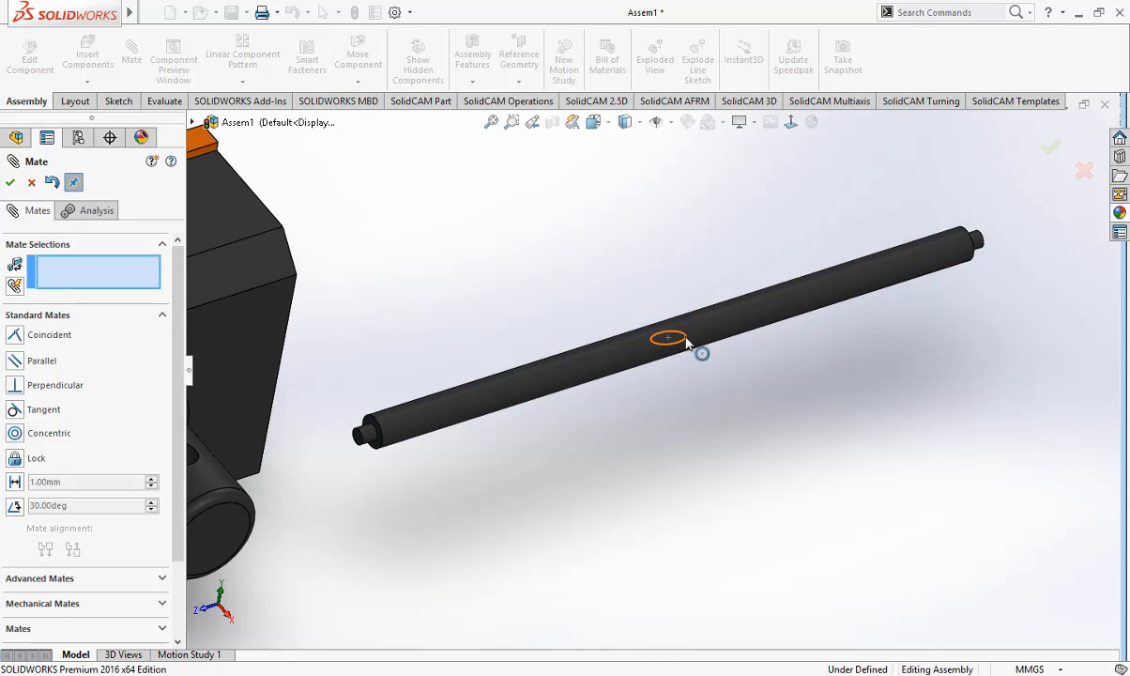
# Step: Add a coincident mate between the first handle's middle sketch circle and the vertex inside the screw rod's cross hole
pyautogui.click(669, 338)
pyautogui.scroll(2, 549, 503)
pyautogui.moveTo(552, 503); pyautogui.dragTo(444, 480, button='middle')
pyautogui.scroll(-2, 383, 460)
pyautogui.scroll(-2, 383, 460)
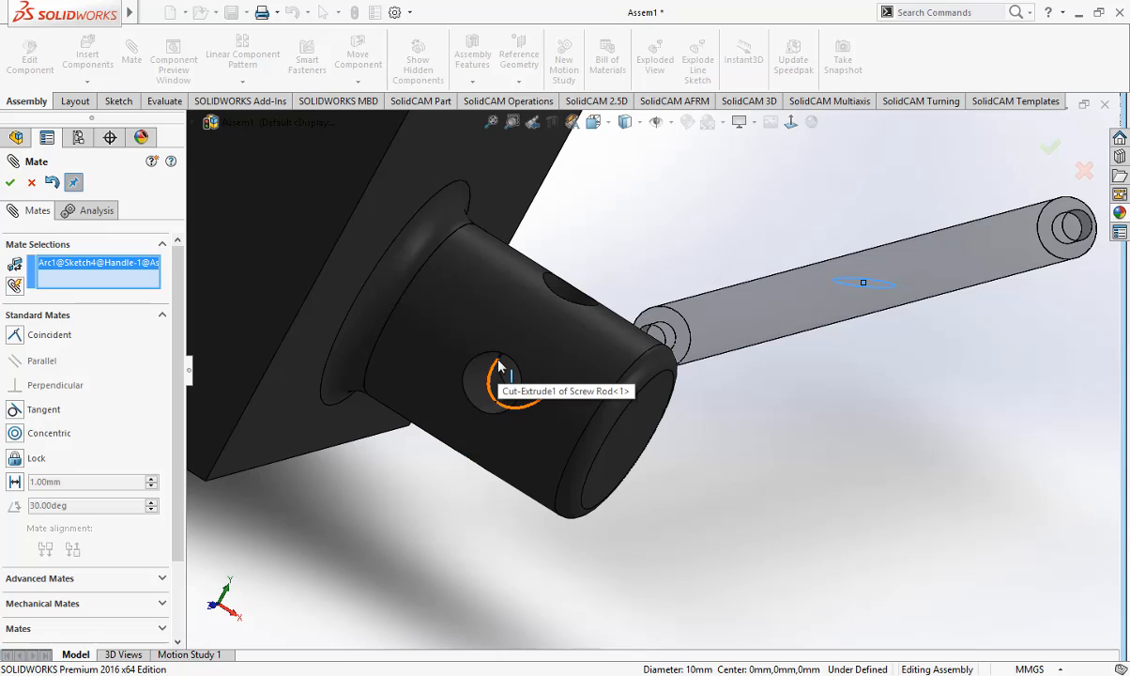
pyautogui.moveTo(500, 366); pyautogui.dragTo(505, 346, button='middle')
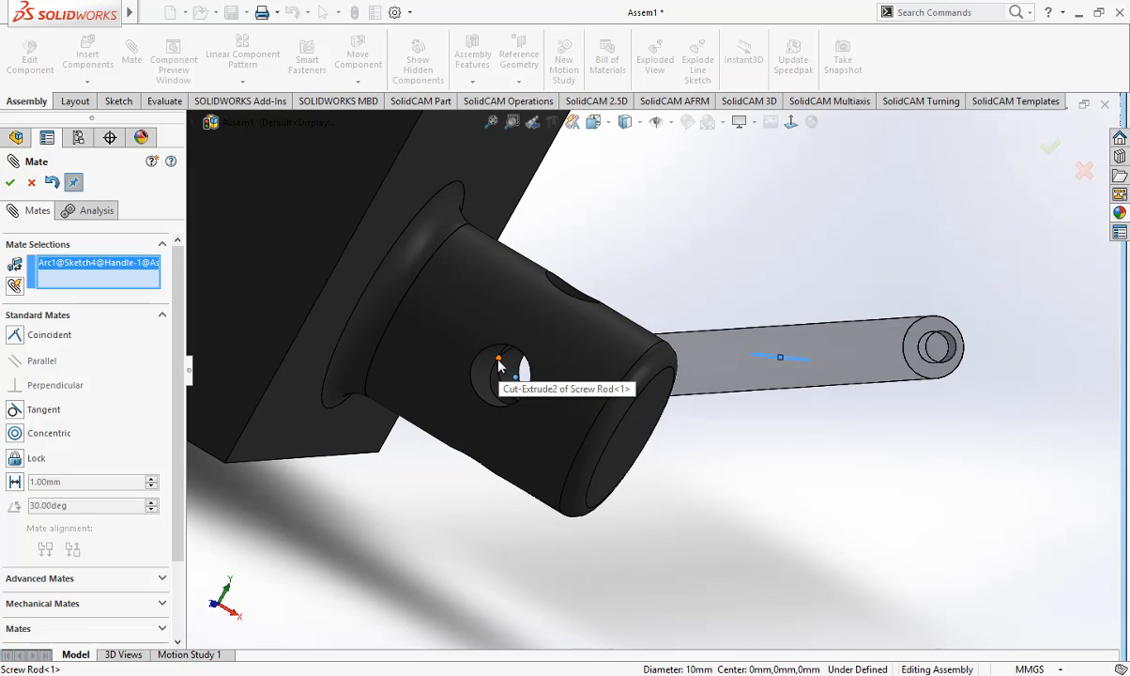
pyautogui.click(499, 361)
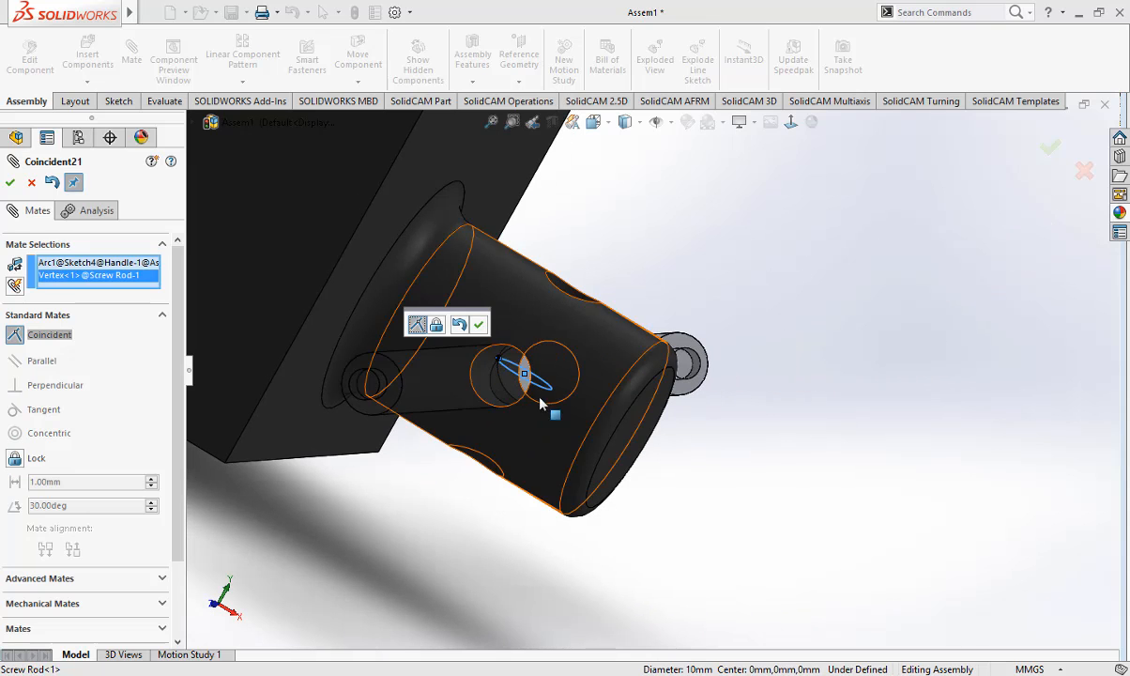
pyautogui.click(478, 325)
# Step: Examine the first handle seated in the screw rod and the loose second handle from several directions
pyautogui.moveTo(526, 404); pyautogui.dragTo(636, 544, button='middle')
pyautogui.scroll(4, 636, 544)
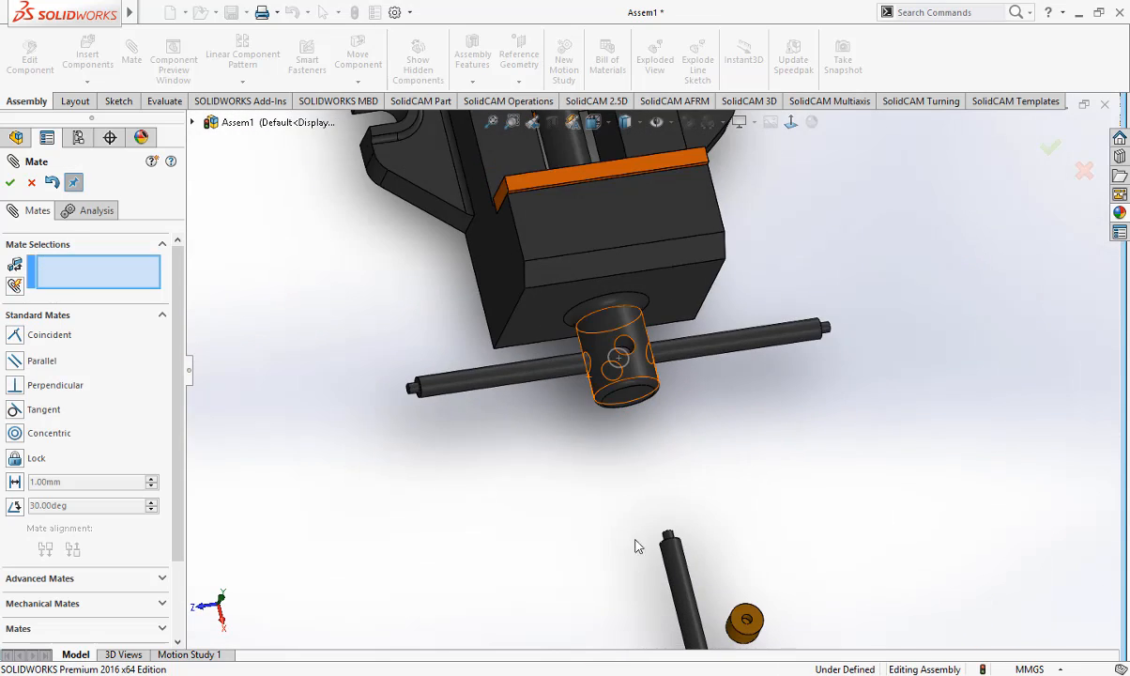
pyautogui.moveTo(832, 501); pyautogui.dragTo(790, 360, button='middle')
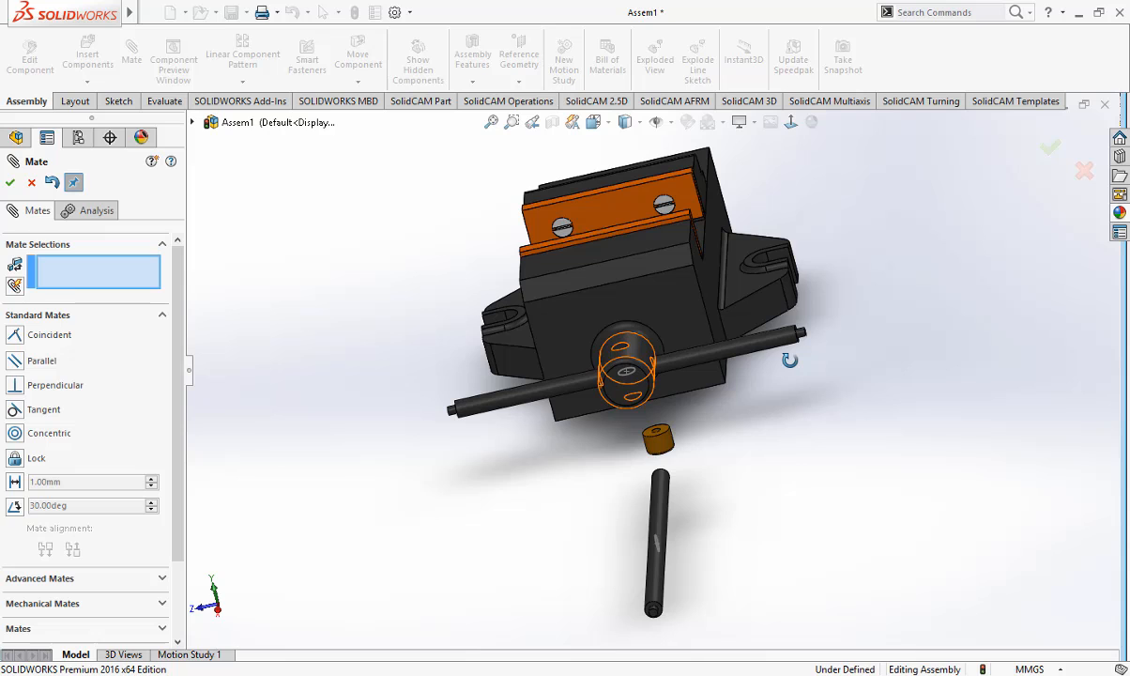
pyautogui.hotkey('ctrl', '4')
pyautogui.moveTo(861, 394); pyautogui.dragTo(827, 524)
pyautogui.scroll(3, 827, 525)
pyautogui.moveTo(775, 462); pyautogui.dragTo(846, 550, button='middle')
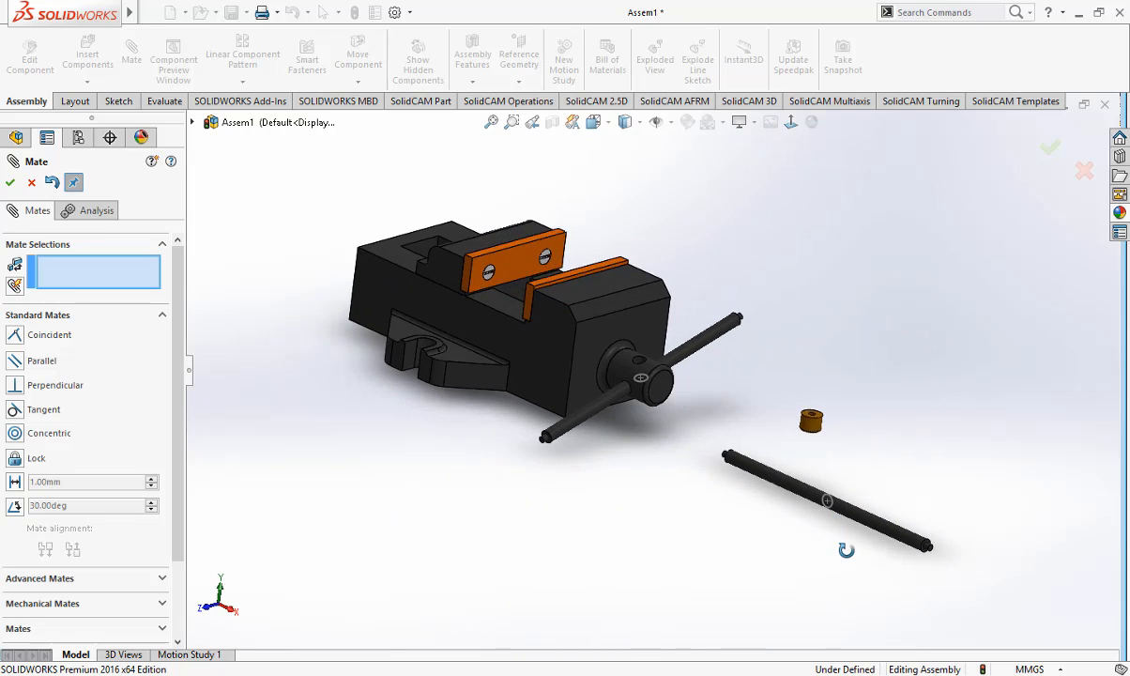
pyautogui.scroll(-3, 741, 392)
pyautogui.scroll(3, 822, 507)
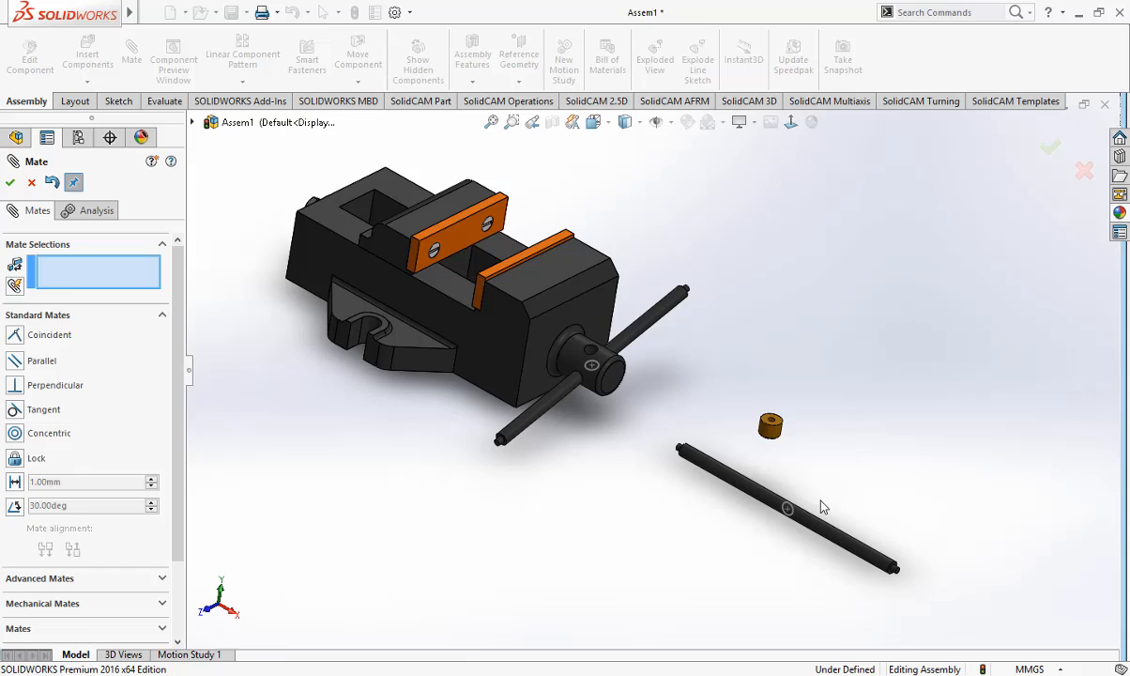
# Step: Add a concentric mate between the second handle's outer cylindrical face and the other cross hole in the screw rod
pyautogui.click(721, 481)
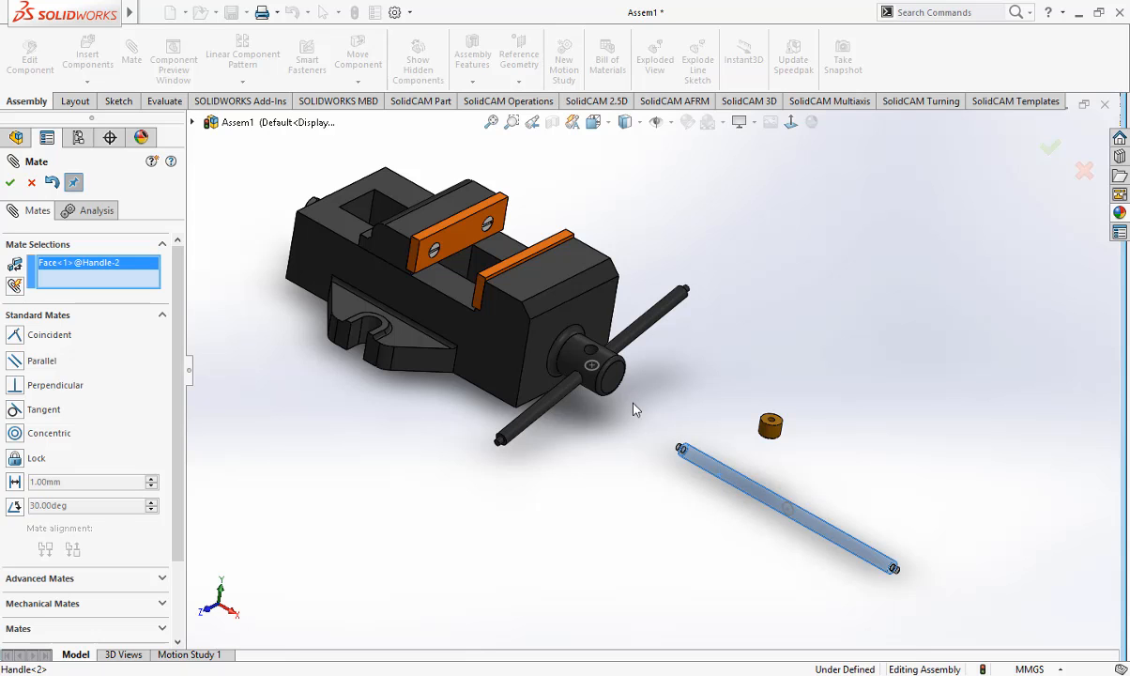
pyautogui.scroll(-5, 595, 376)
pyautogui.scroll(-2, 604, 362)
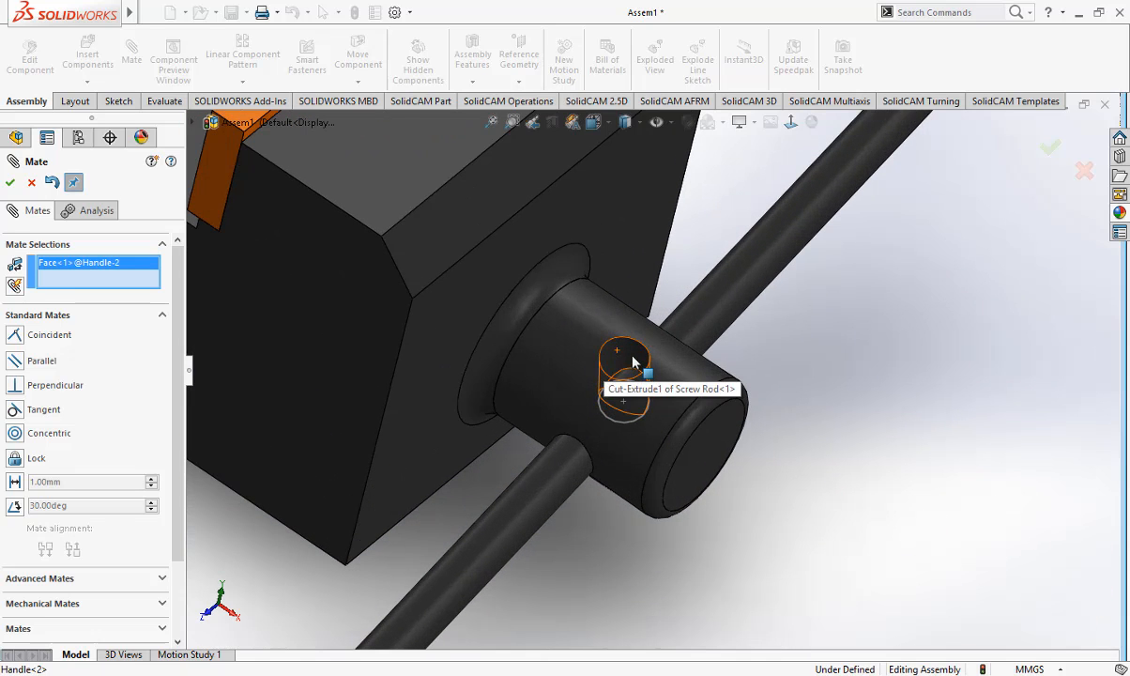
pyautogui.click(633, 363)
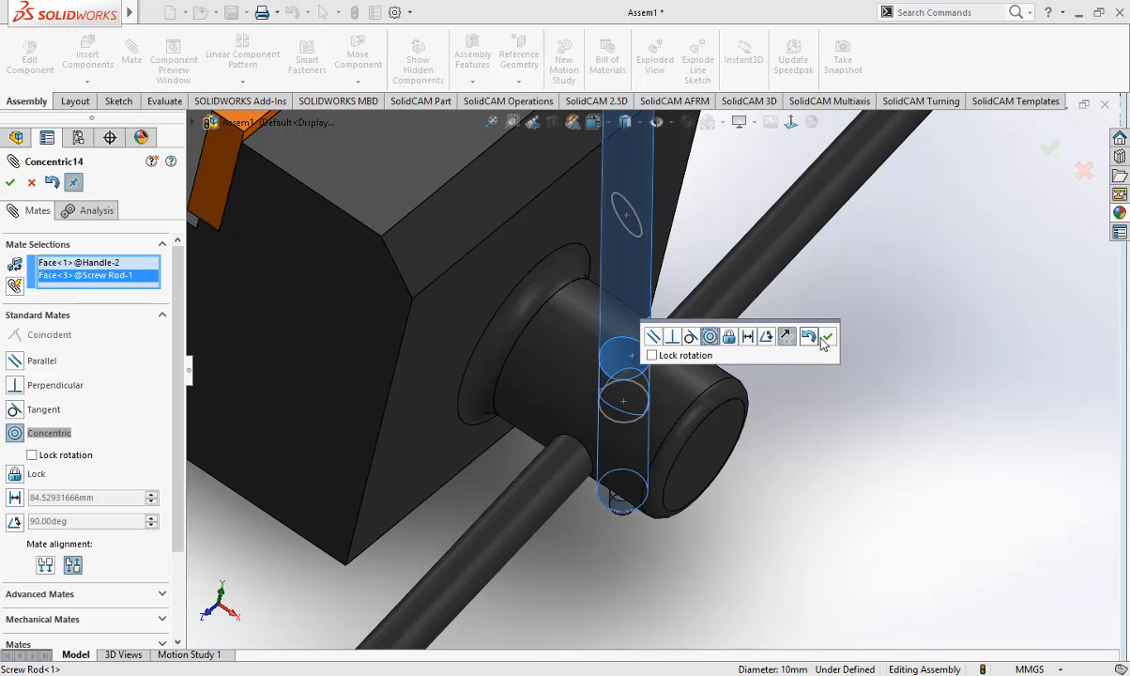
pyautogui.click(825, 337)
pyautogui.scroll(5, 744, 361)
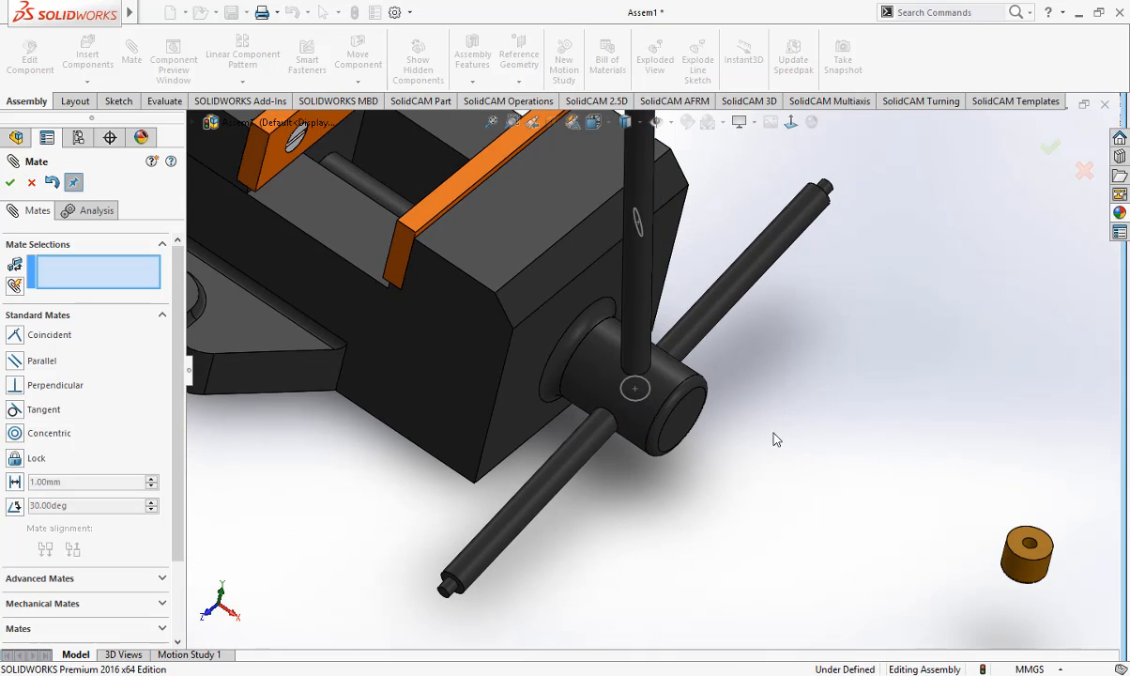
# Step: Switch the display style to Hidden Lines Visible so the inside of the screw rod's head can be selected
pyautogui.scroll(5, 725, 407)
pyautogui.moveTo(723, 408); pyautogui.dragTo(756, 418, button='middle')
pyautogui.moveTo(730, 490); pyautogui.dragTo(691, 457, button='middle')
pyautogui.scroll(-3, 631, 400)
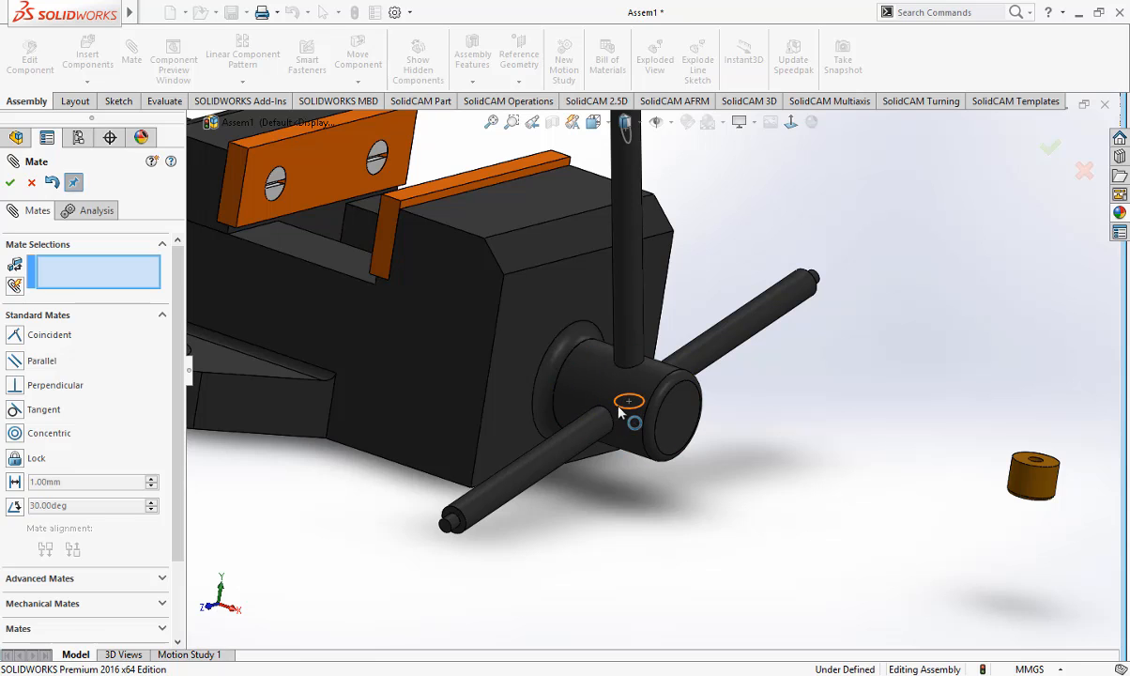
pyautogui.scroll(5, 693, 213)
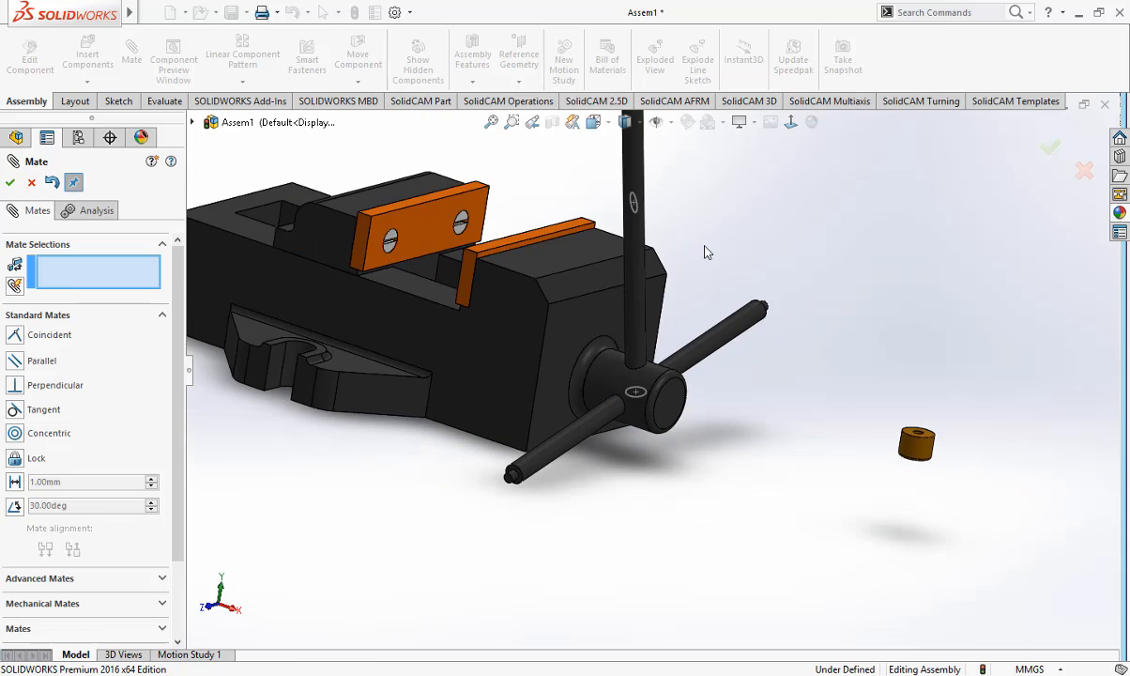
pyautogui.scroll(-1, 724, 258)
pyautogui.click(636, 123)
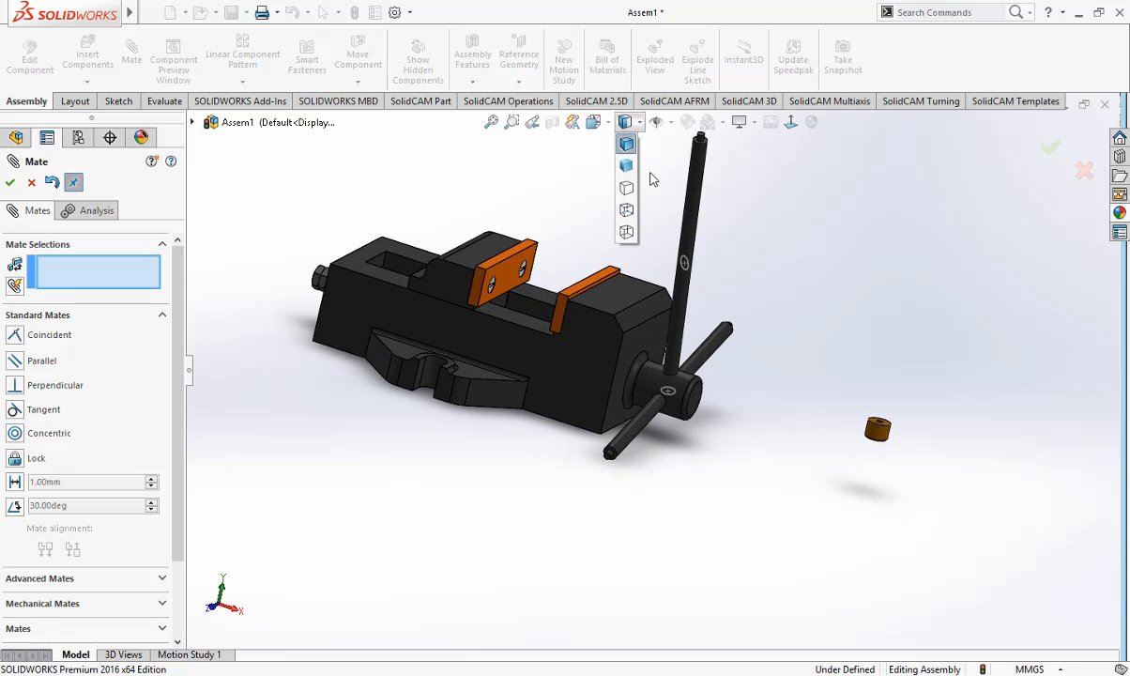
pyautogui.click(633, 212)
pyautogui.scroll(-5, 661, 393)
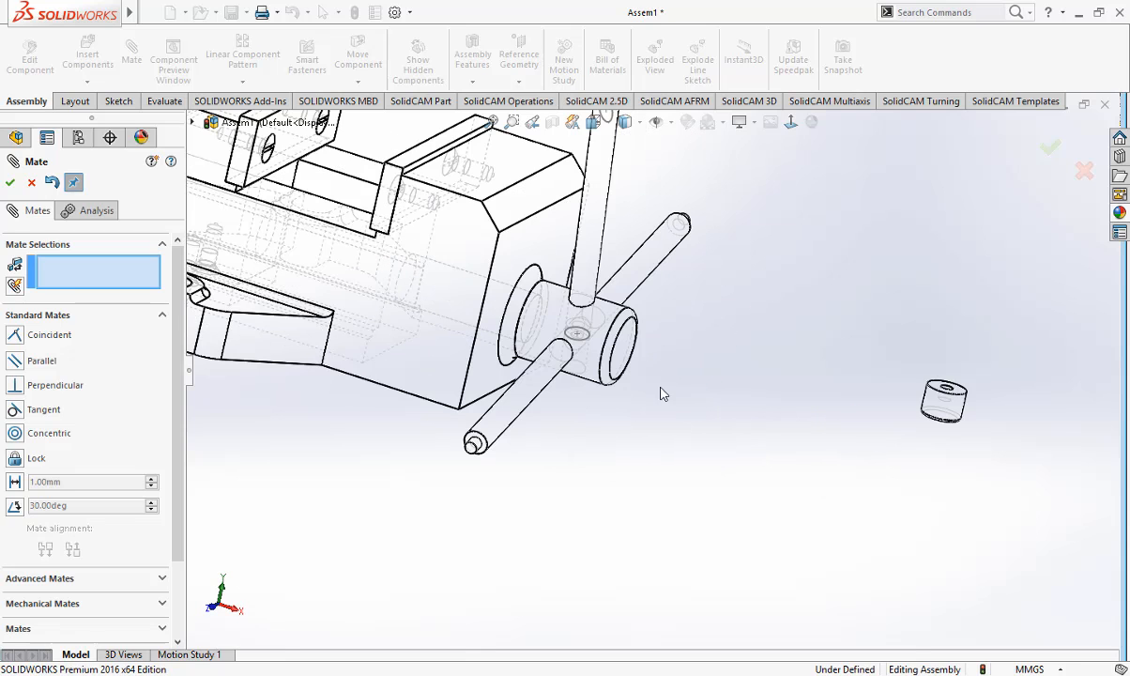
pyautogui.scroll(-1, 648, 353)
pyautogui.scroll(3, 669, 371)
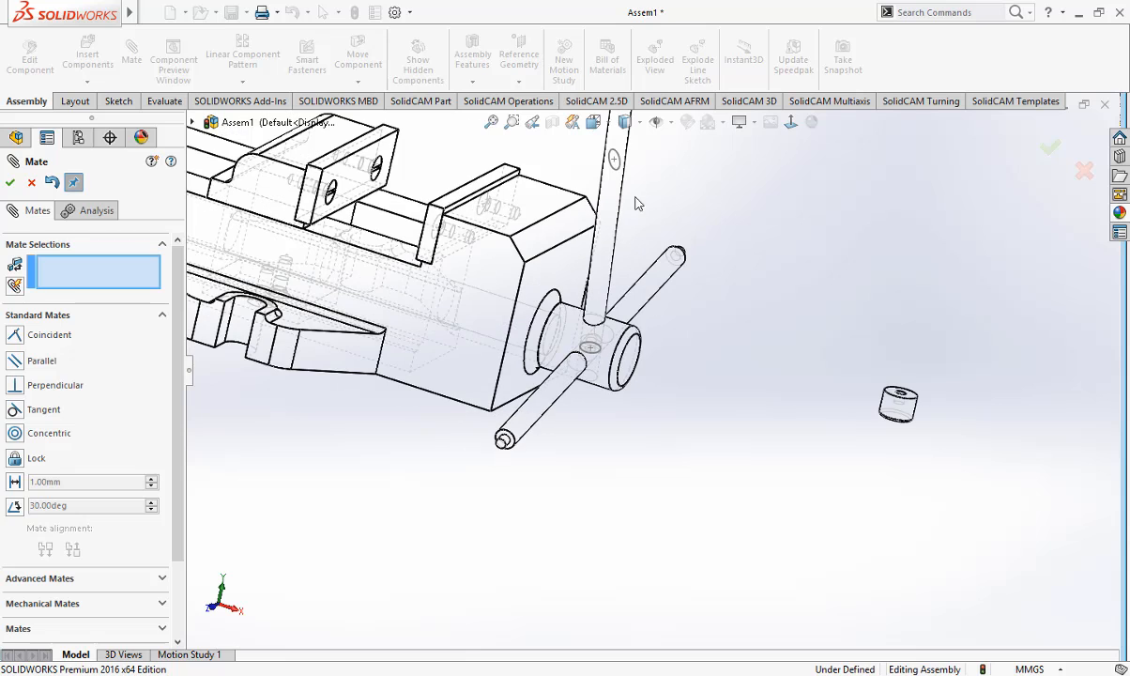
# Step: Add a coincident mate between the second handle's middle sketch circle and the vertex where the screw rod's cross holes meet
pyautogui.click(620, 170)
pyautogui.scroll(-6, 591, 352)
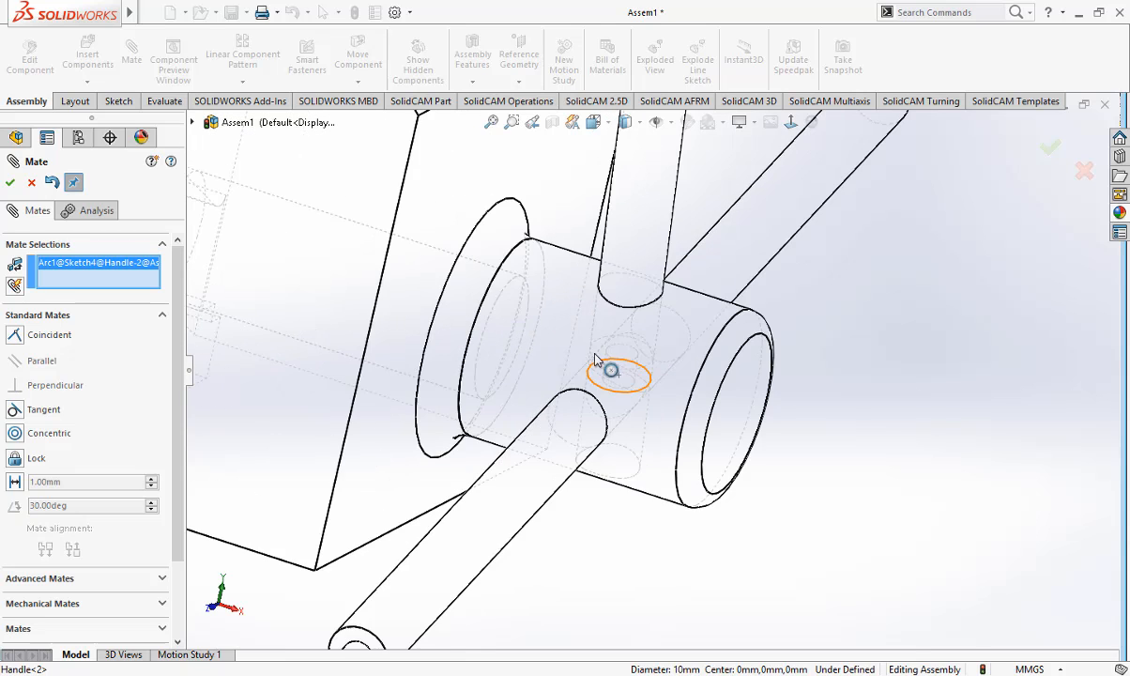
pyautogui.scroll(-4, 619, 402)
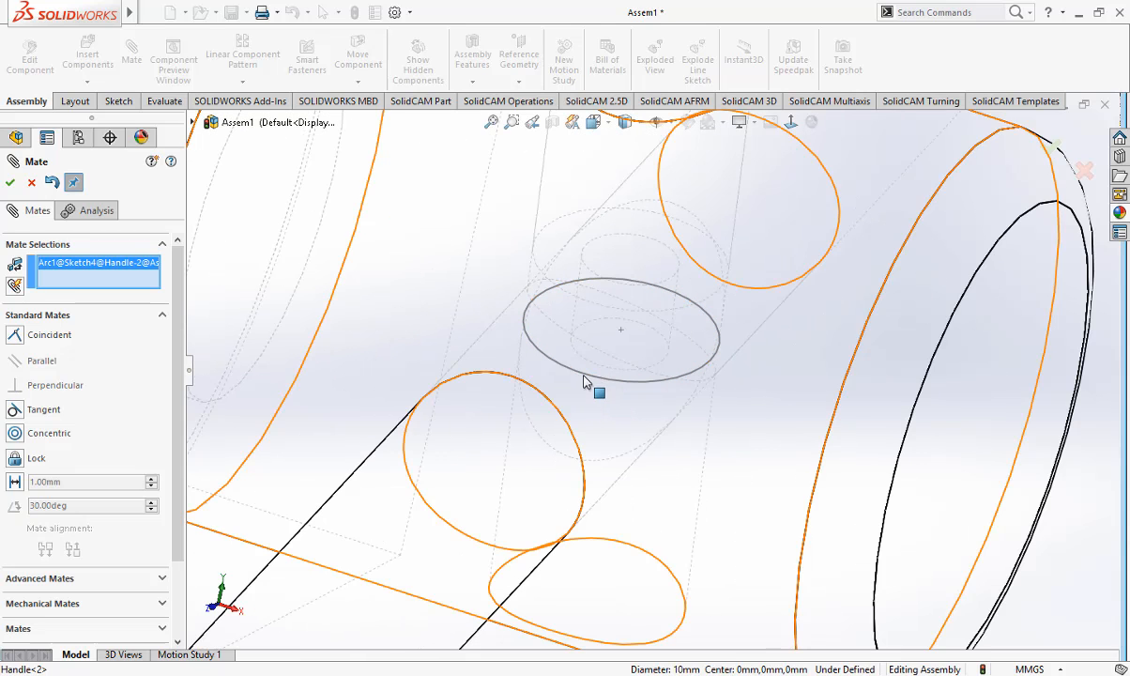
pyautogui.click(532, 302)
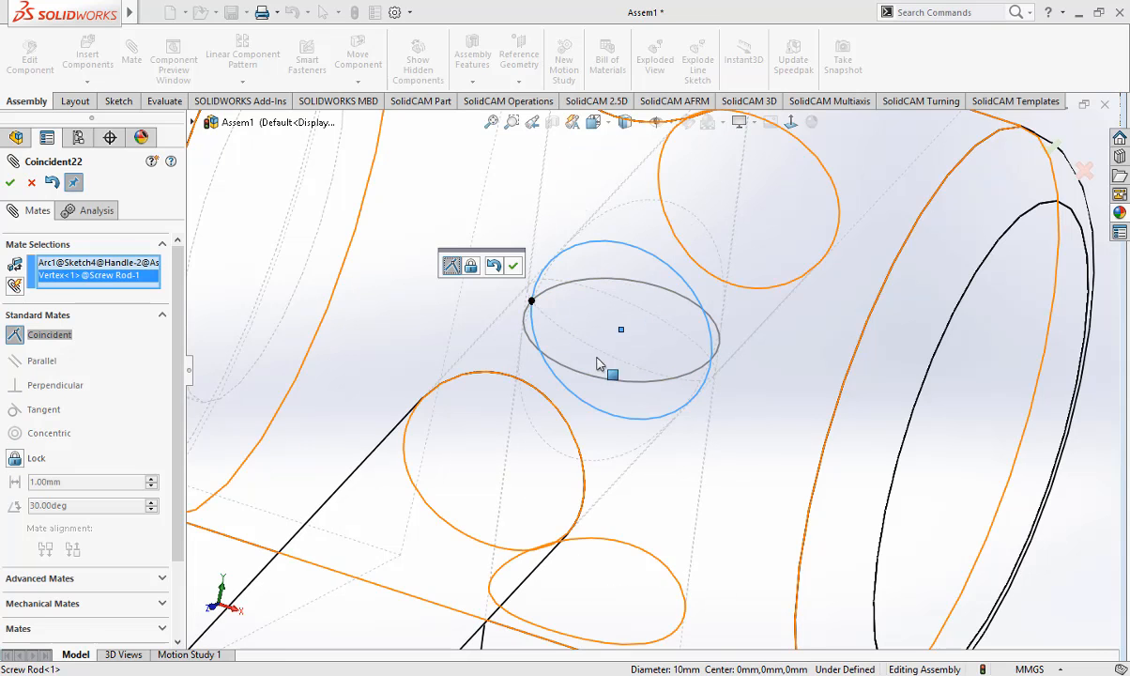
pyautogui.scroll(5, 601, 364)
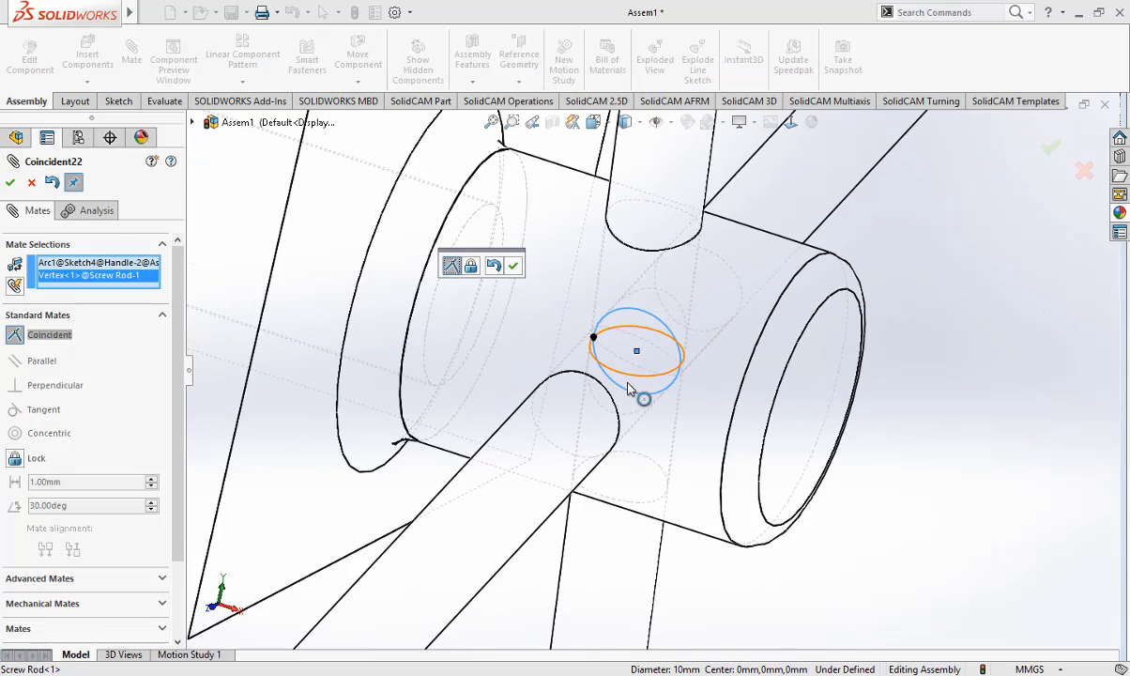
pyautogui.click(512, 268)
# Step: Set the display style back to Shaded With Edges for the whole vice
pyautogui.scroll(5, 596, 434)
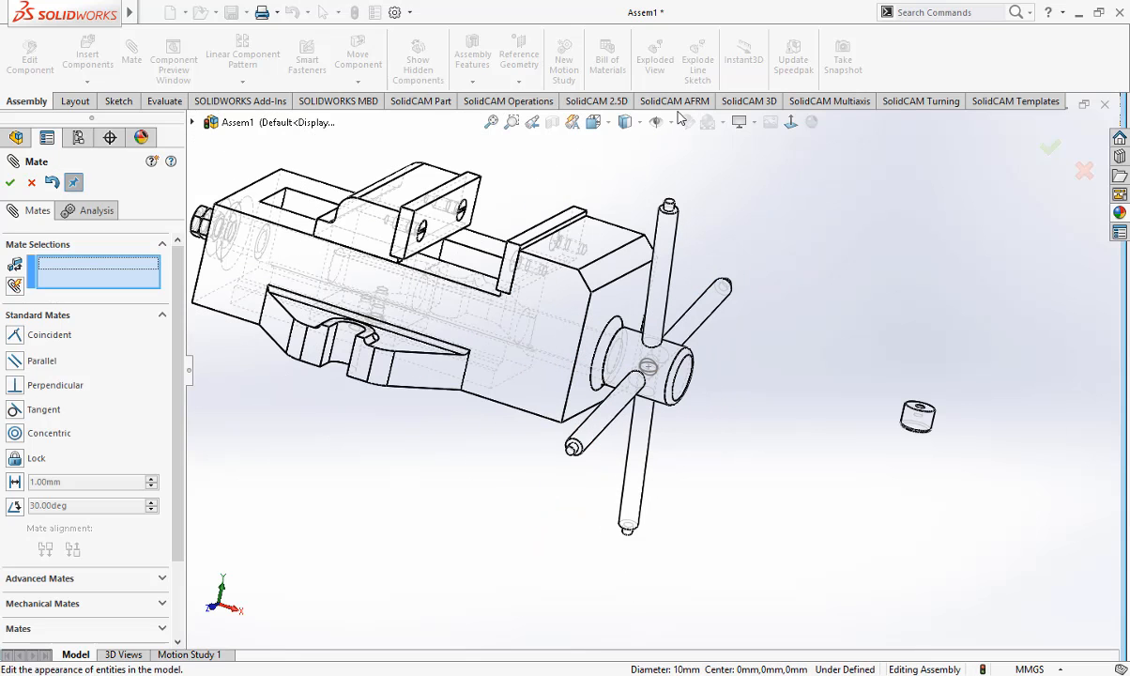
pyautogui.click(633, 128)
pyautogui.click(633, 147)
pyautogui.scroll(3, 640, 367)
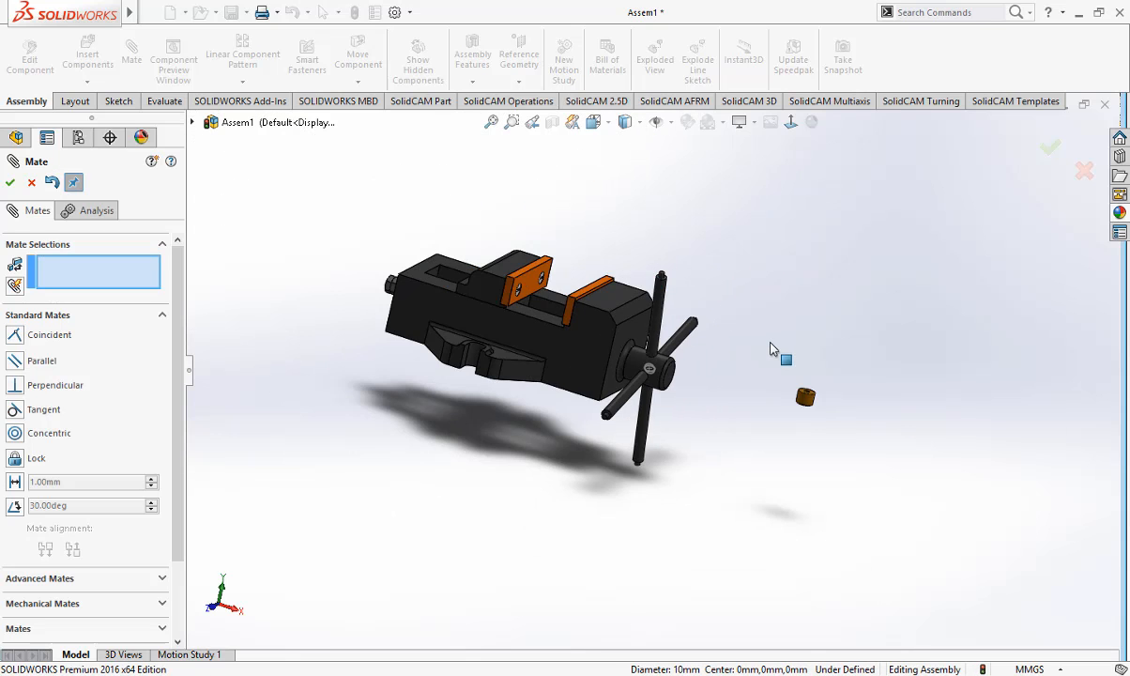
# Step: Finish the Mate command and hide the circle sketch at the middle of the handles
pyautogui.moveTo(772, 345); pyautogui.dragTo(676, 361, button='middle')
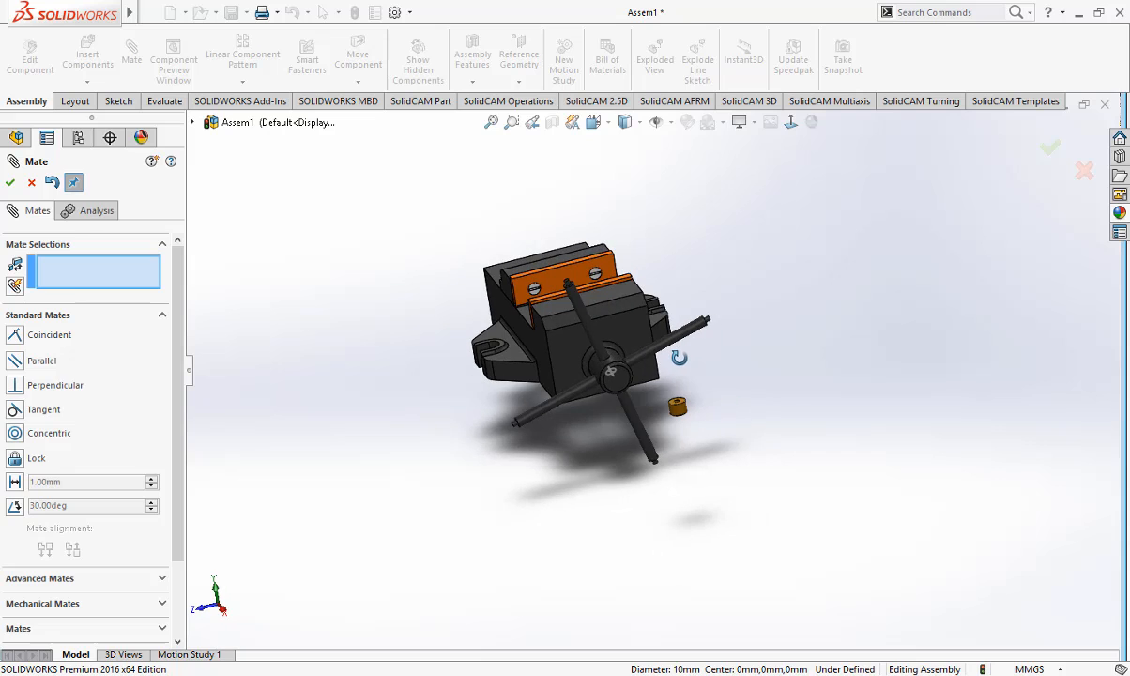
pyautogui.click(615, 377)
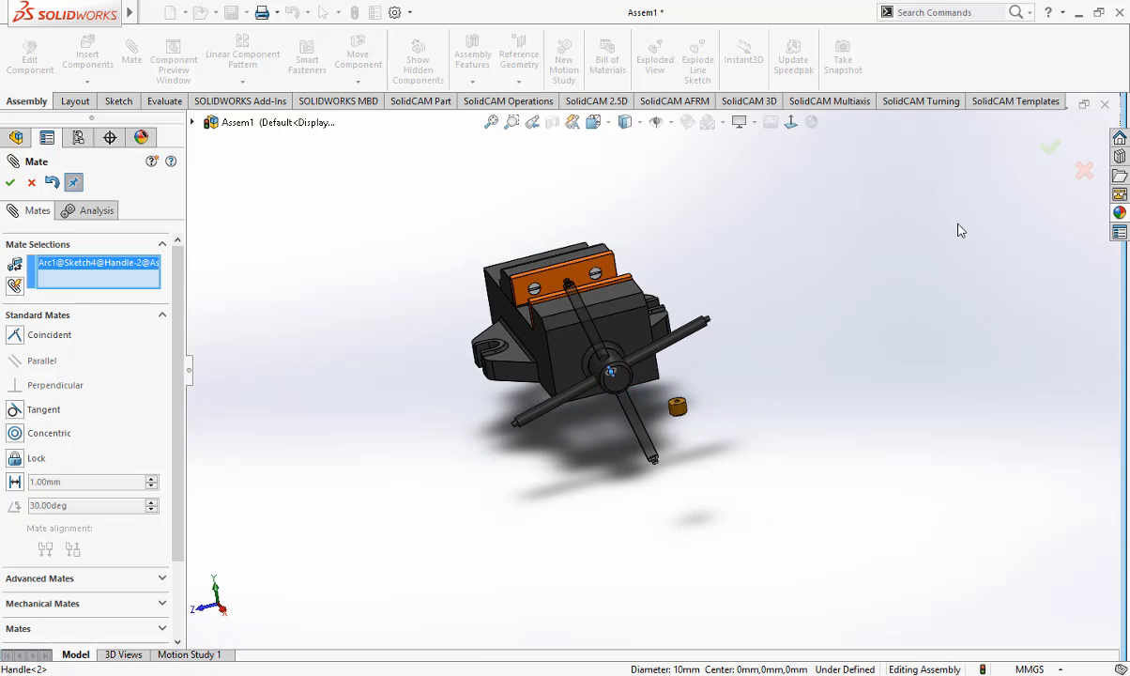
pyautogui.press('Delete')
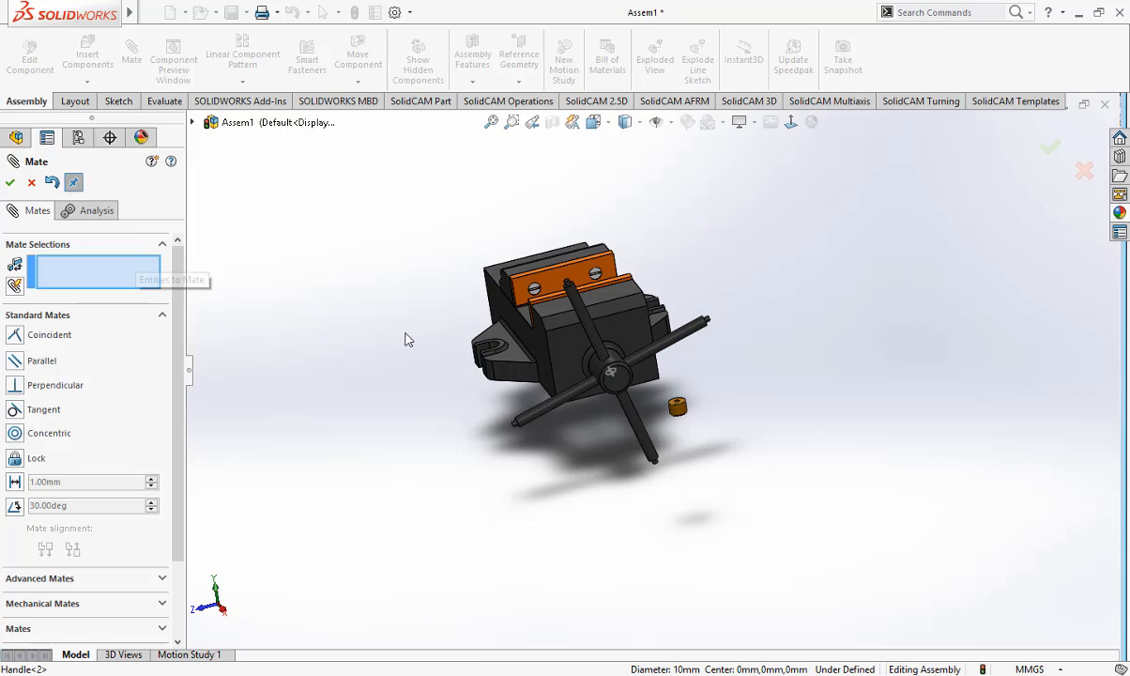
pyautogui.click(1051, 150)
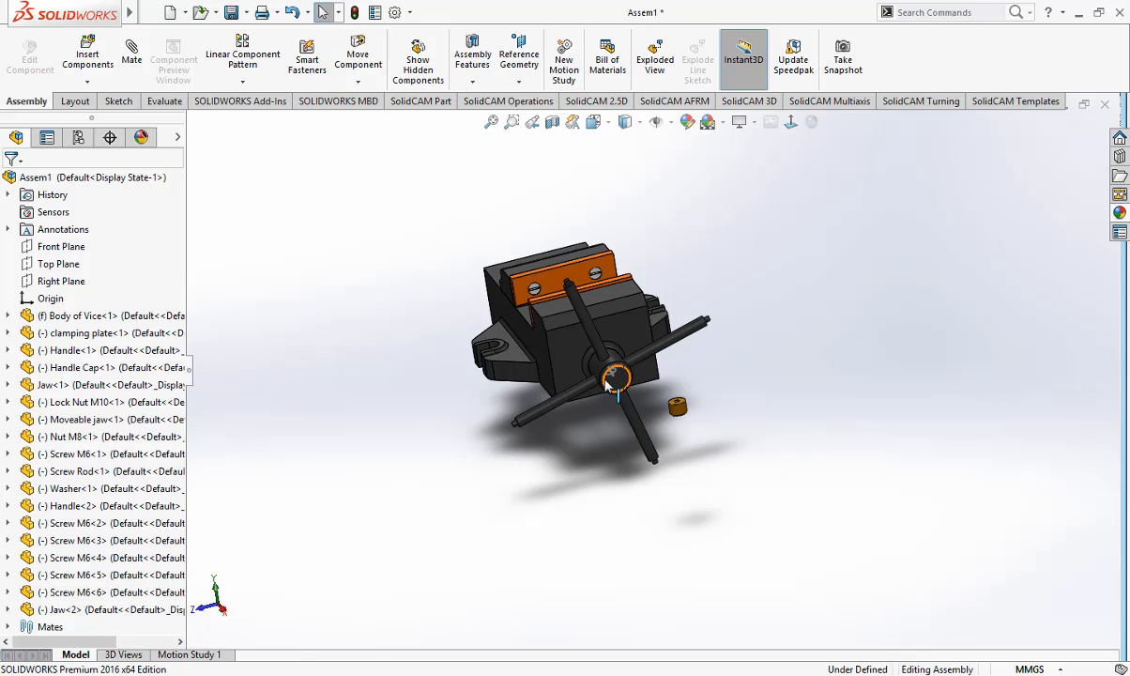
pyautogui.click(613, 380)
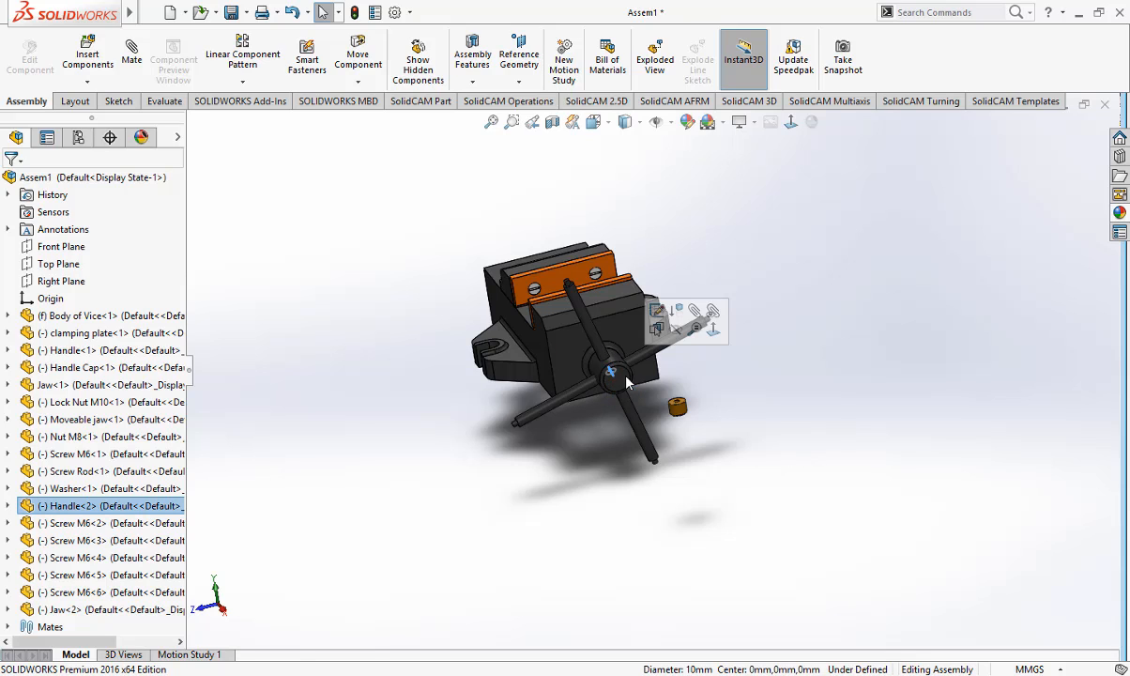
pyautogui.click(787, 453)
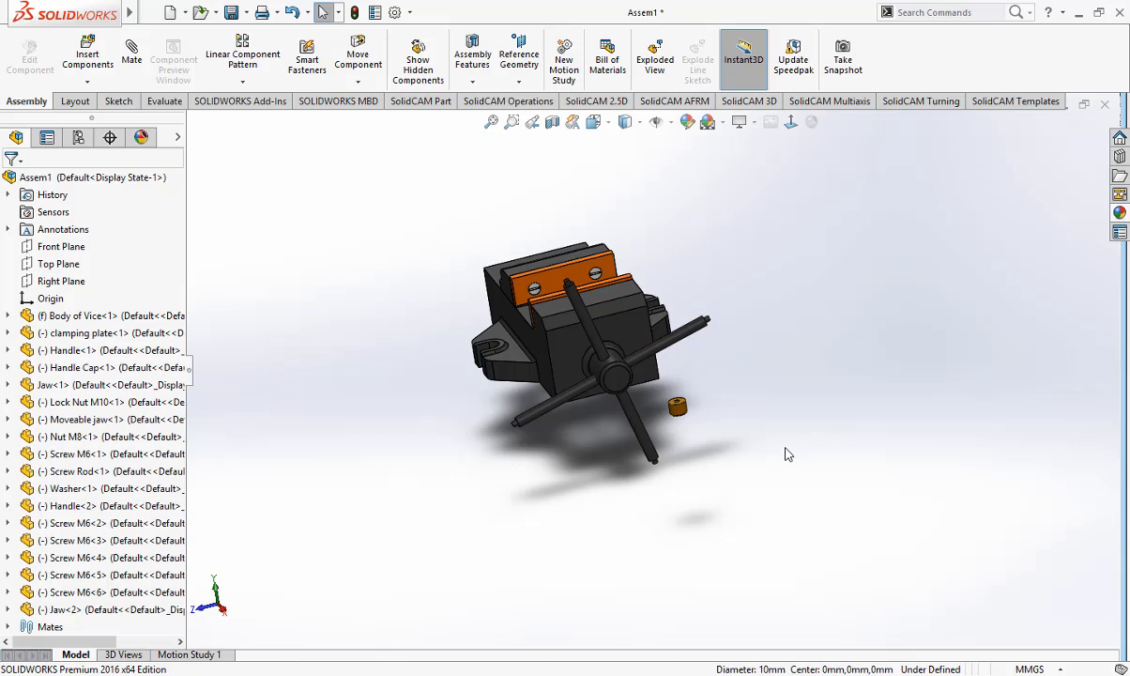
# Step: Turn the crossed handles about the screw rod's axis to a new angle
pyautogui.moveTo(701, 483); pyautogui.dragTo(660, 436, button='middle')
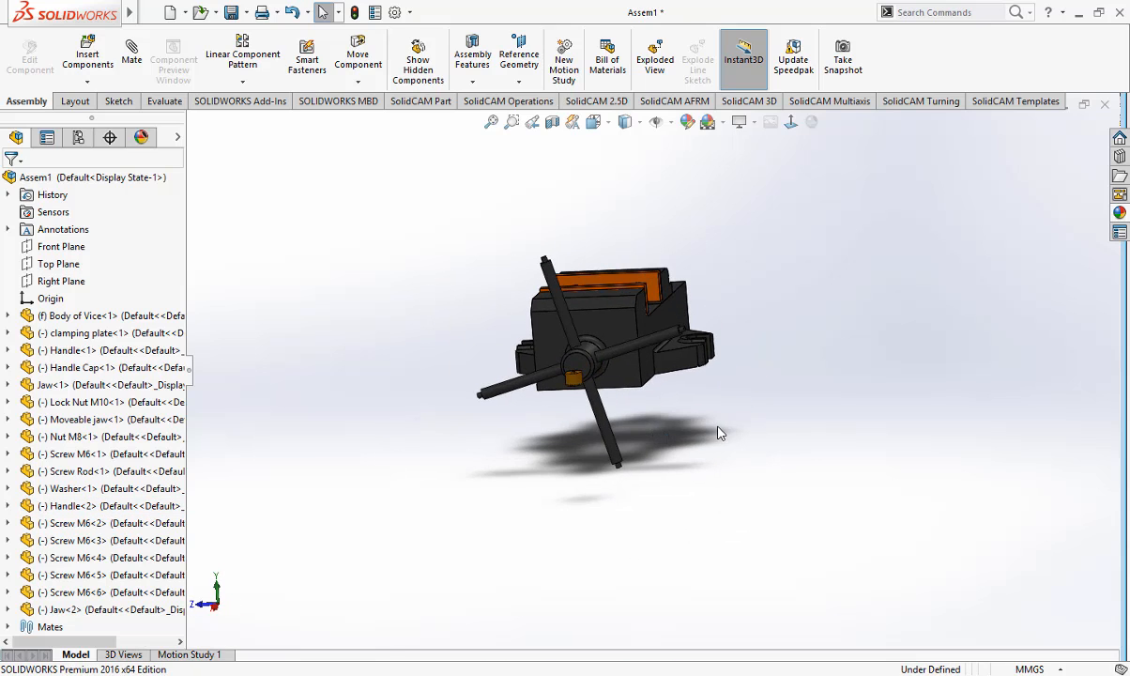
pyautogui.click(791, 124)
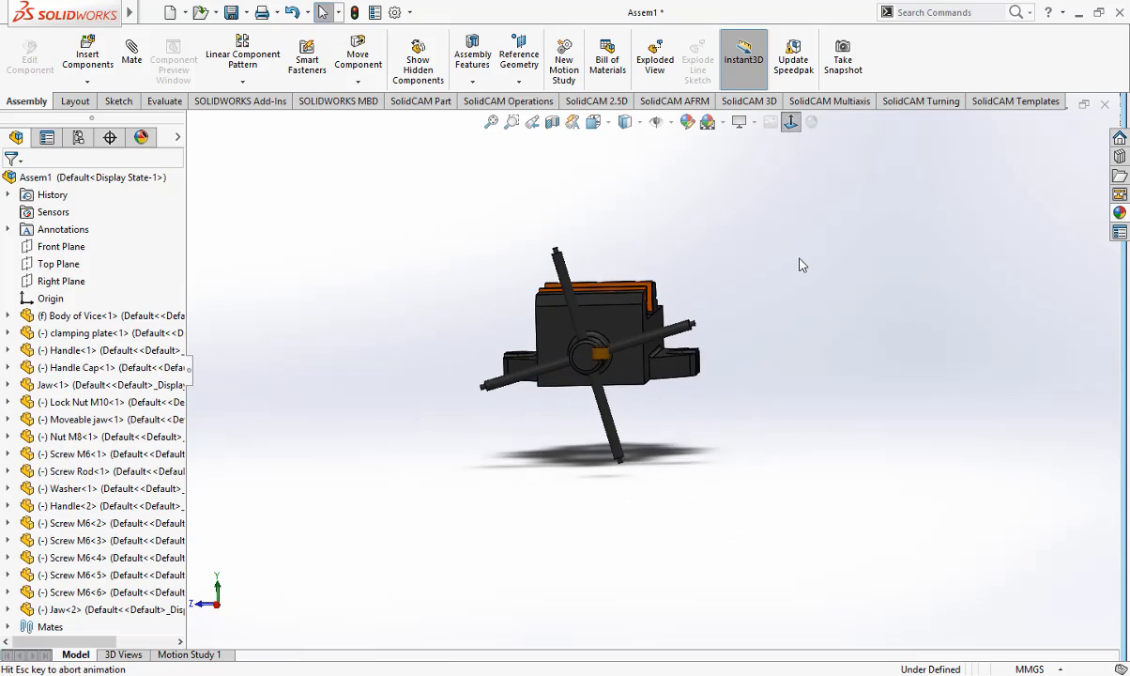
pyautogui.click(685, 323)
pyautogui.moveTo(698, 357); pyautogui.dragTo(638, 454)
pyautogui.moveTo(639, 455); pyautogui.dragTo(665, 497, button='middle')
pyautogui.scroll(-3, 516, 302)
pyautogui.scroll(3, 673, 405)
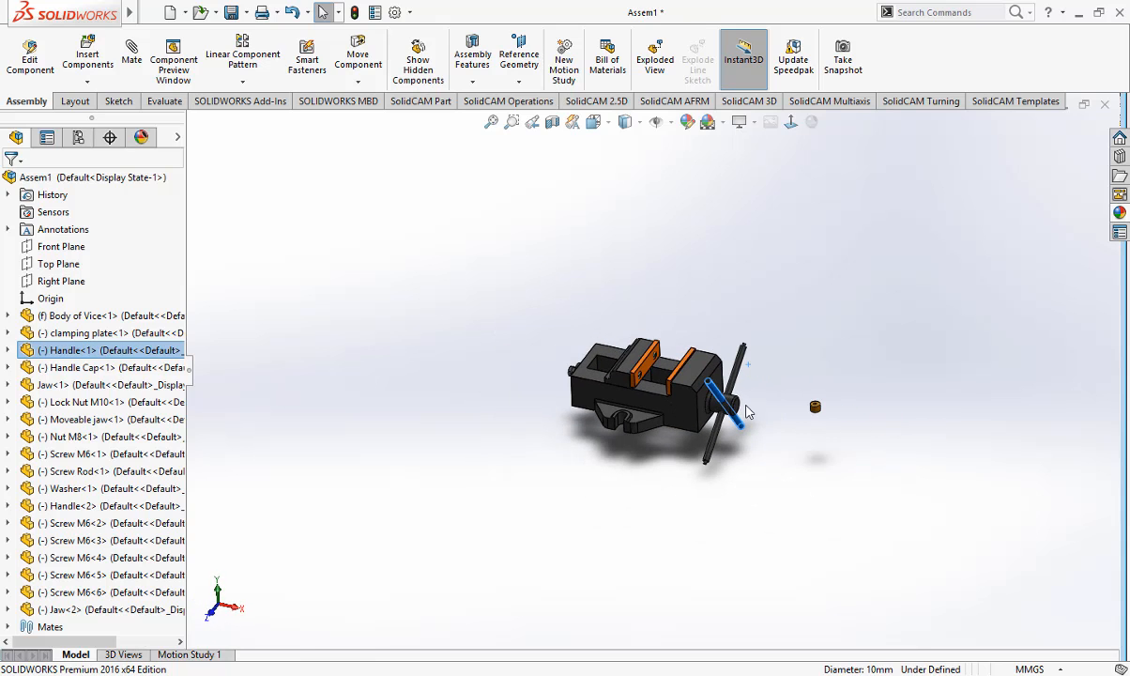
# Step: Examine the crossed handles up close, and inspect the vice and the loose handle cap in the Front view
pyautogui.scroll(-3, 782, 400)
pyautogui.moveTo(811, 546); pyautogui.dragTo(757, 469, button='middle')
pyautogui.scroll(-2, 686, 408)
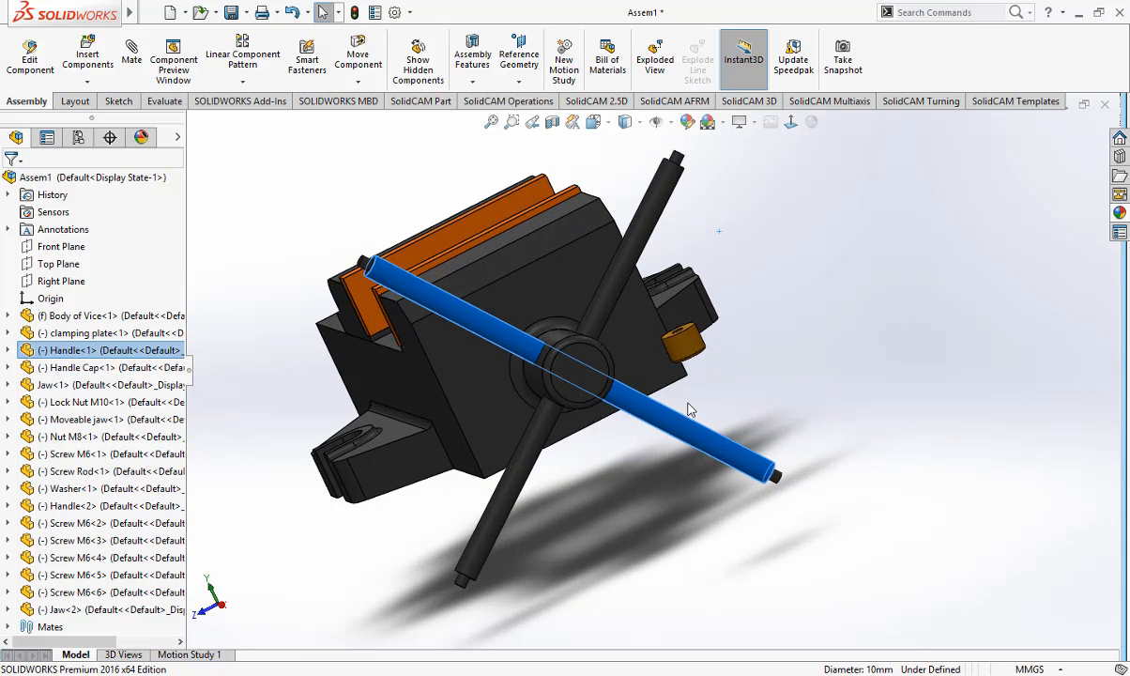
pyautogui.scroll(2, 713, 410)
pyautogui.hotkey('ctrl', '1')
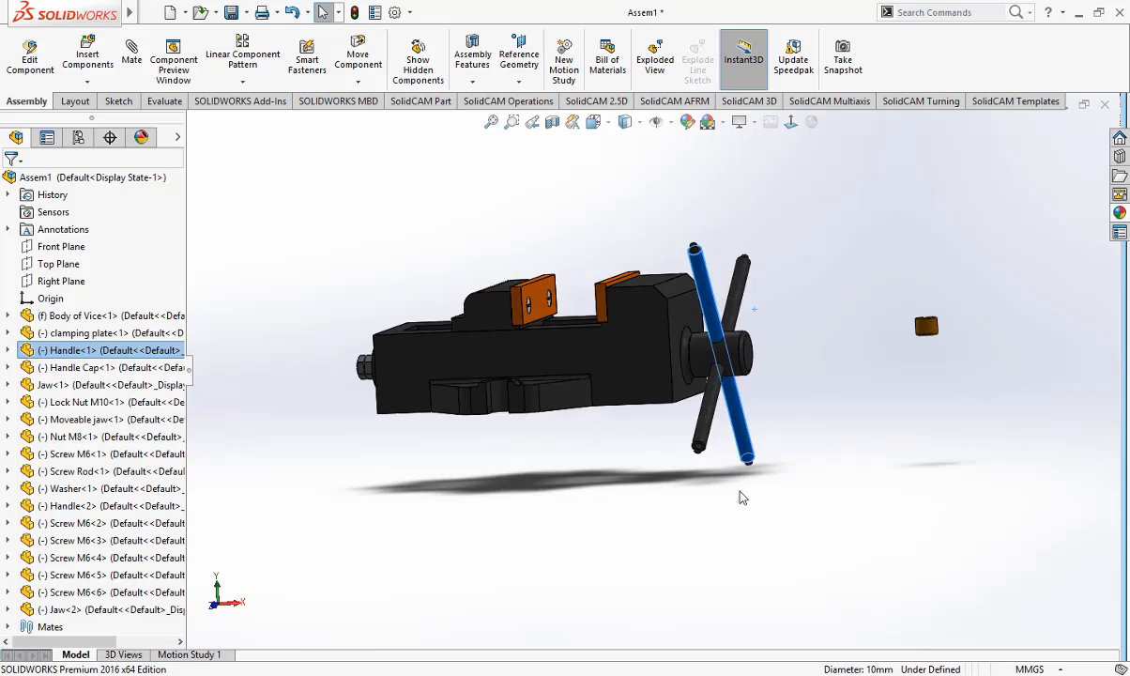
pyautogui.click(756, 464)
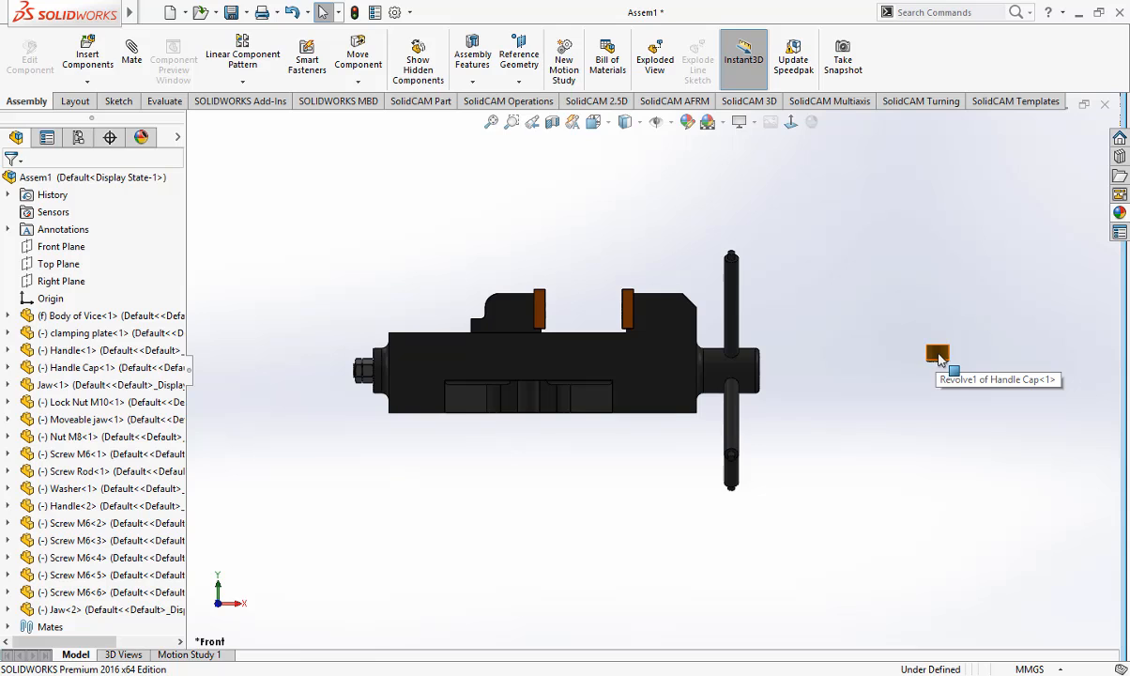
pyautogui.scroll(3, 782, 359)
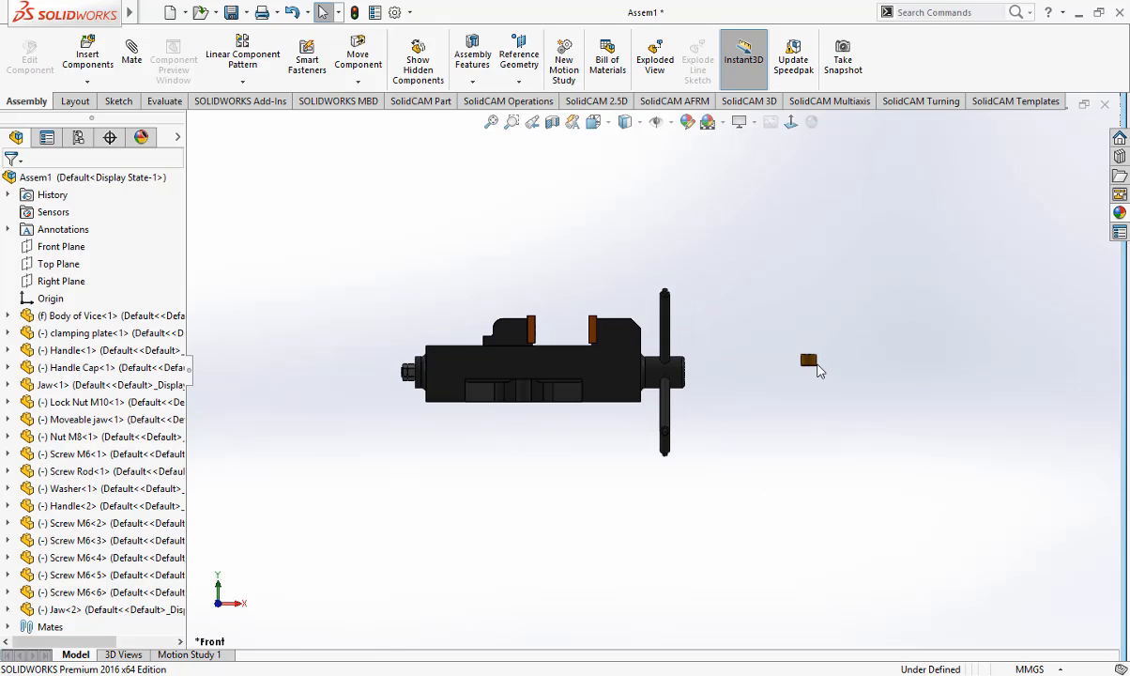
# Step: Place three copies of the handle cap in a row beside the original, next to the vice
pyautogui.moveTo(767, 377); pyautogui.dragTo(692, 446, button='middle')
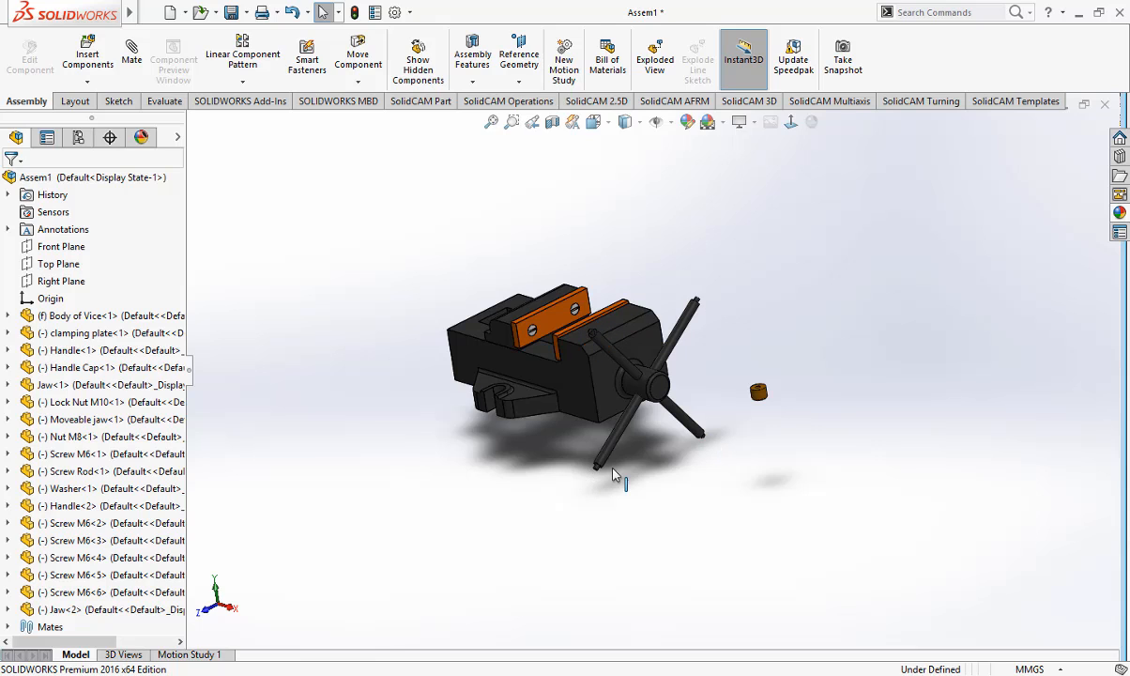
pyautogui.hotkey('ctrl', '1')
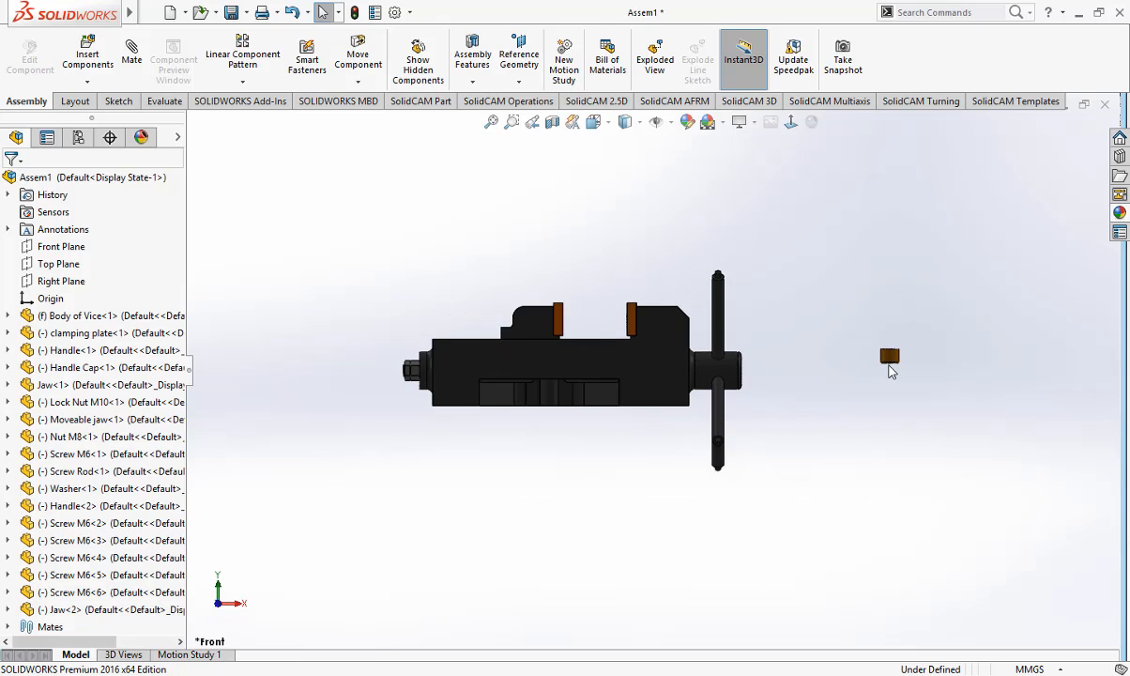
pyautogui.scroll(-2, 885, 356)
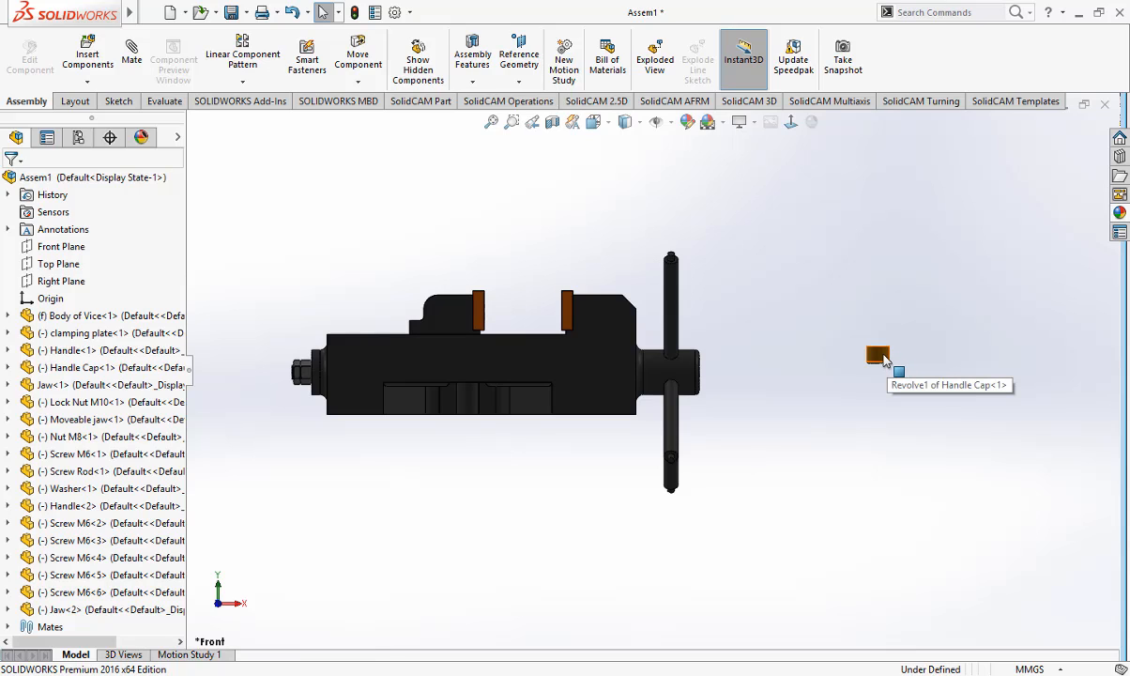
pyautogui.moveTo(883, 362); pyautogui.dragTo(841, 356)
pyautogui.click(855, 418)
pyautogui.scroll(2, 884, 413)
pyautogui.moveTo(883, 413); pyautogui.dragTo(792, 514, button='middle')
pyautogui.scroll(-2, 746, 441)
pyautogui.moveTo(644, 430); pyautogui.dragTo(648, 434, button='middle')
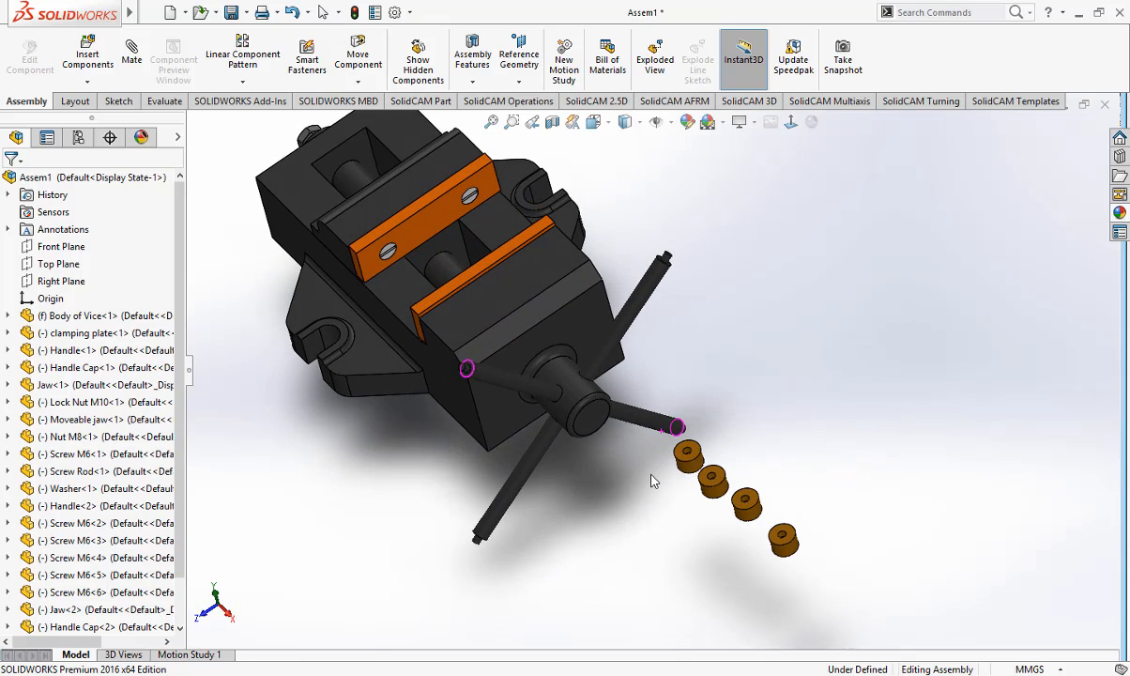
# Step: Mate the hole of the loose cap nearest the vice concentric with the first handle's end pin, with the alignment flipped
pyautogui.click(131, 59)
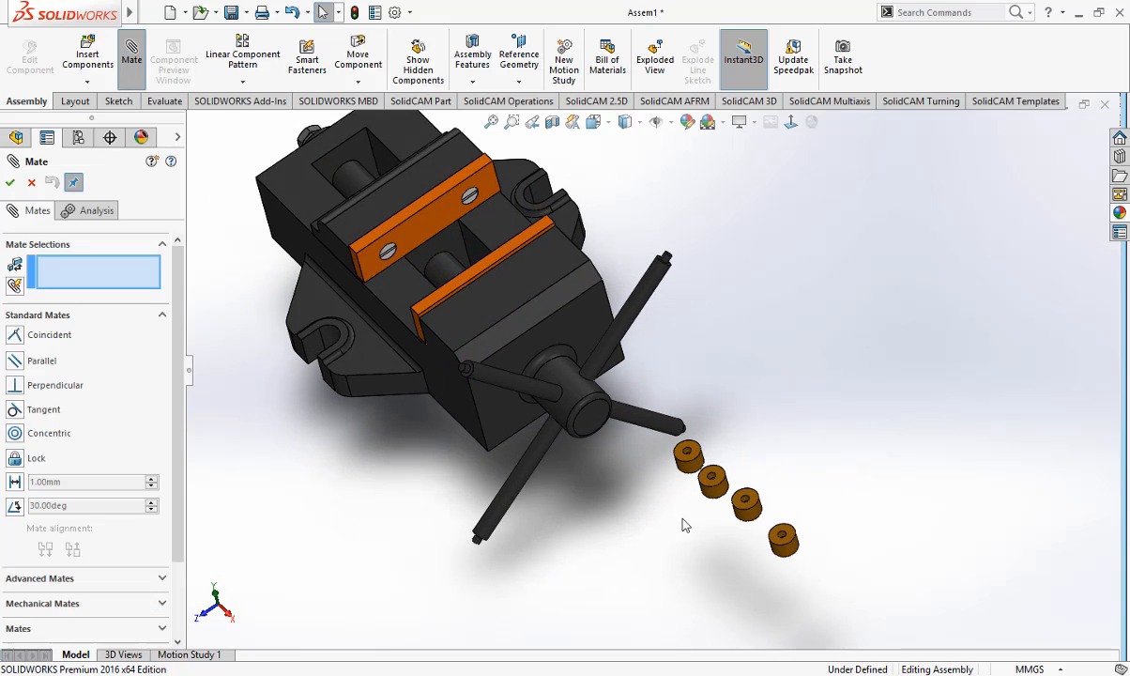
pyautogui.scroll(-3, 689, 469)
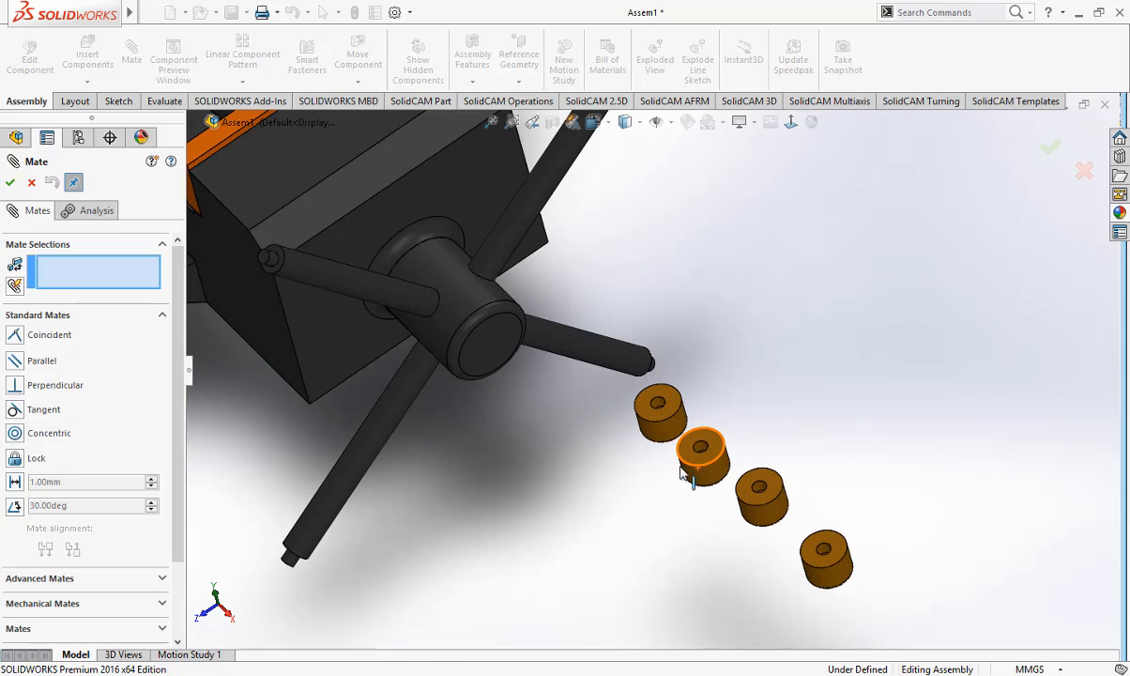
pyautogui.click(657, 410)
pyautogui.scroll(3, 638, 441)
pyautogui.scroll(-3, 460, 329)
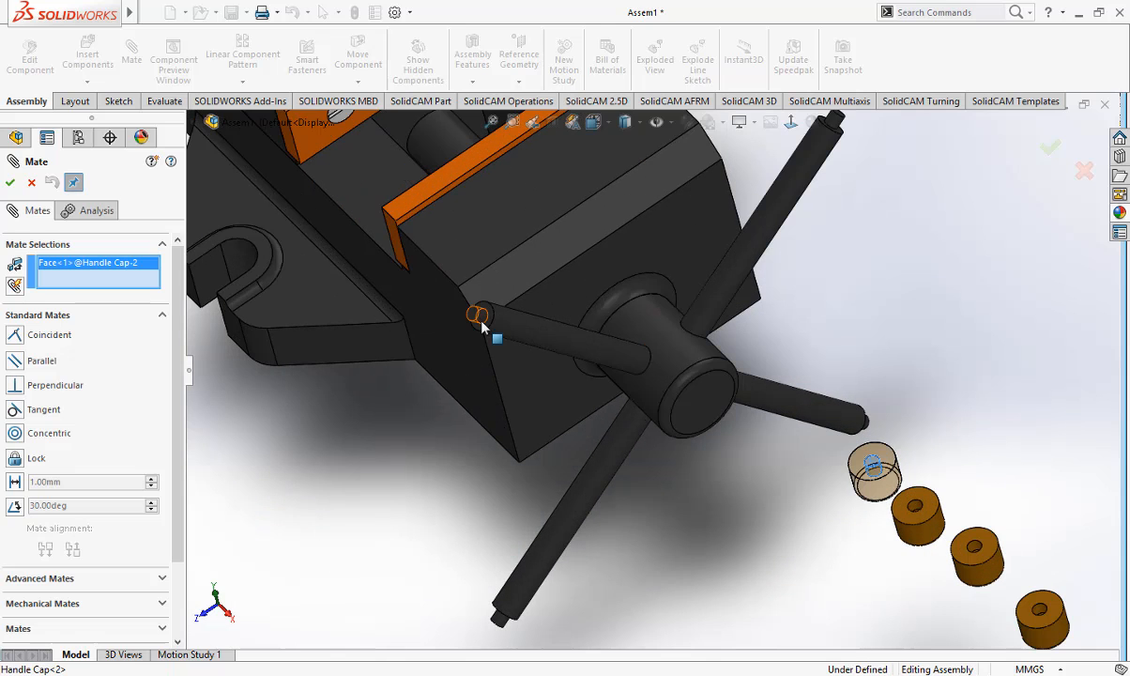
pyautogui.click(479, 317)
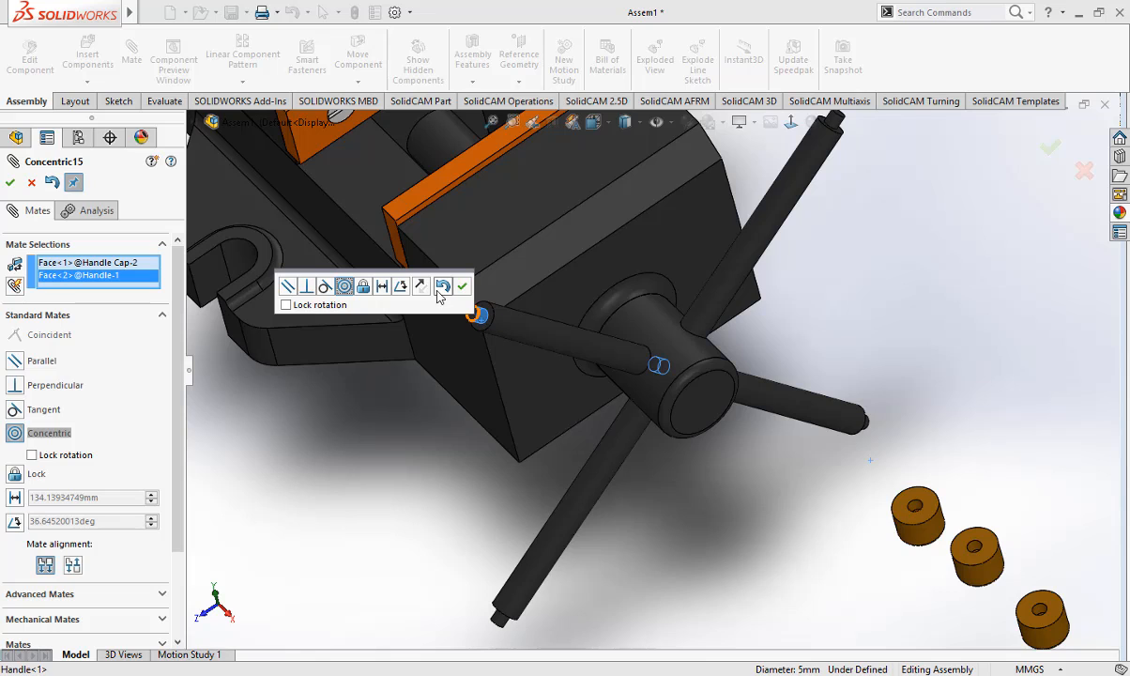
pyautogui.click(422, 287)
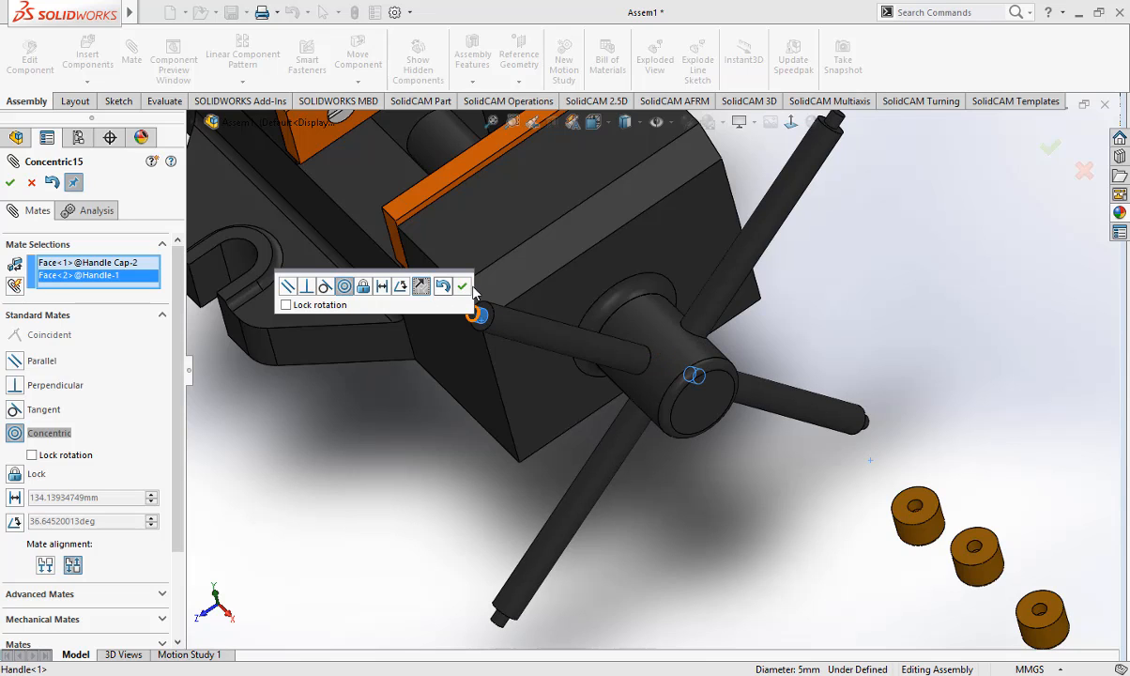
pyautogui.click(462, 290)
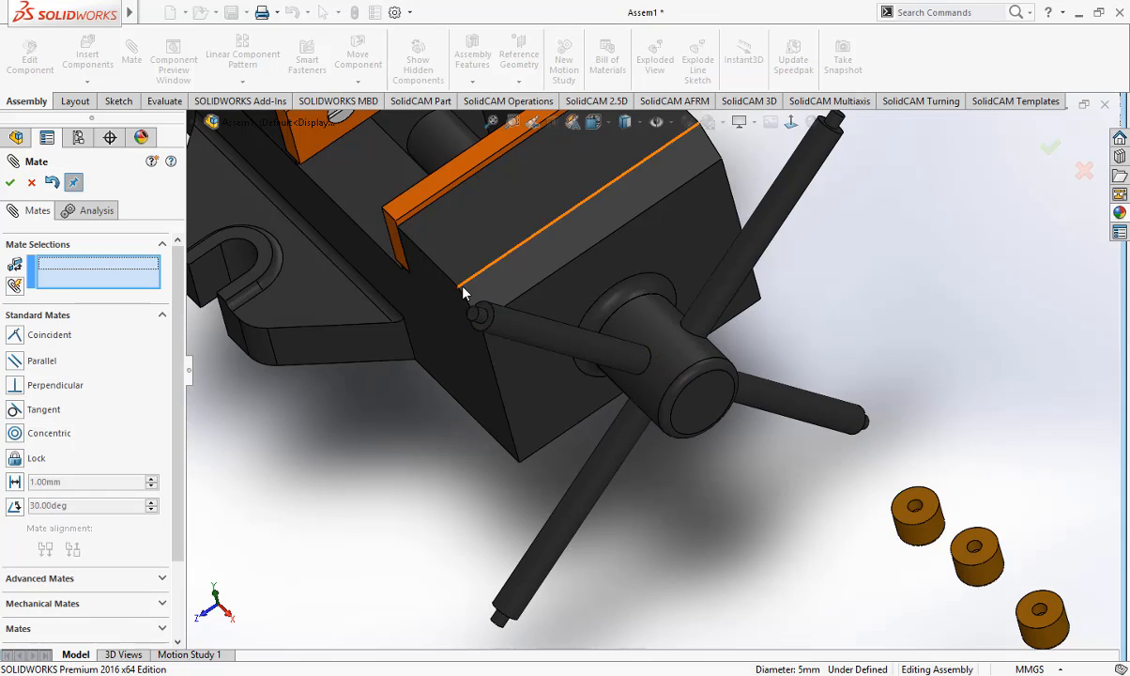
# Step: Slide the cap out past the first handle's end and mate its holed face coincident with the handle's shoulder face
pyautogui.moveTo(704, 470); pyautogui.dragTo(657, 499, button='middle')
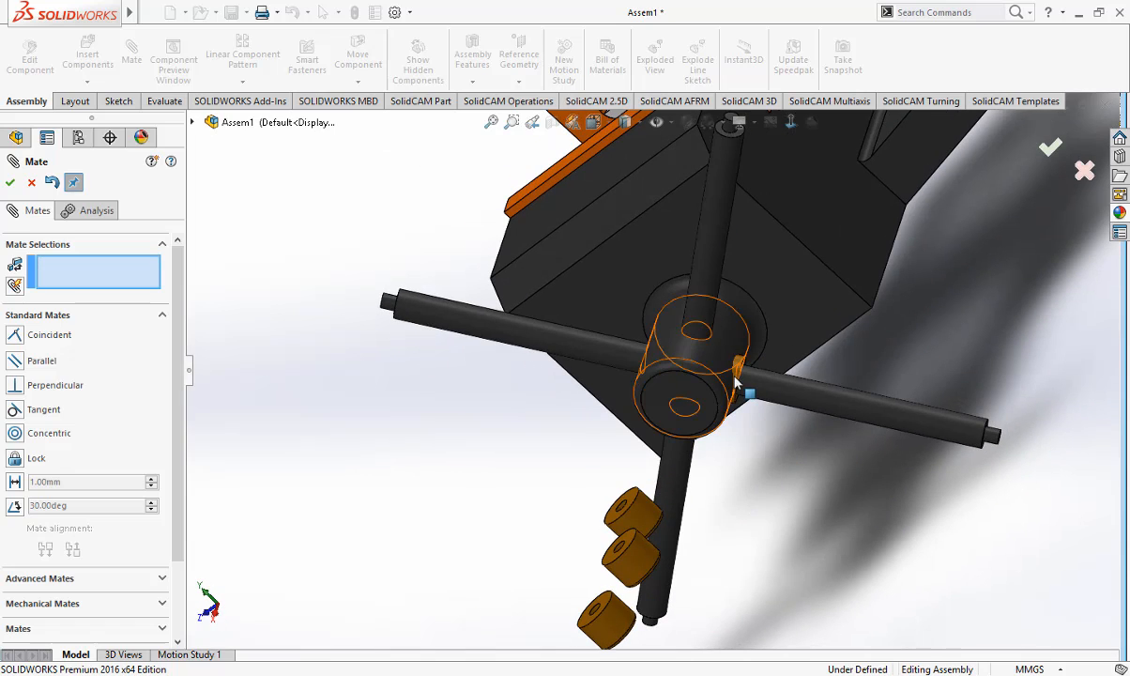
pyautogui.moveTo(693, 383); pyautogui.dragTo(366, 315)
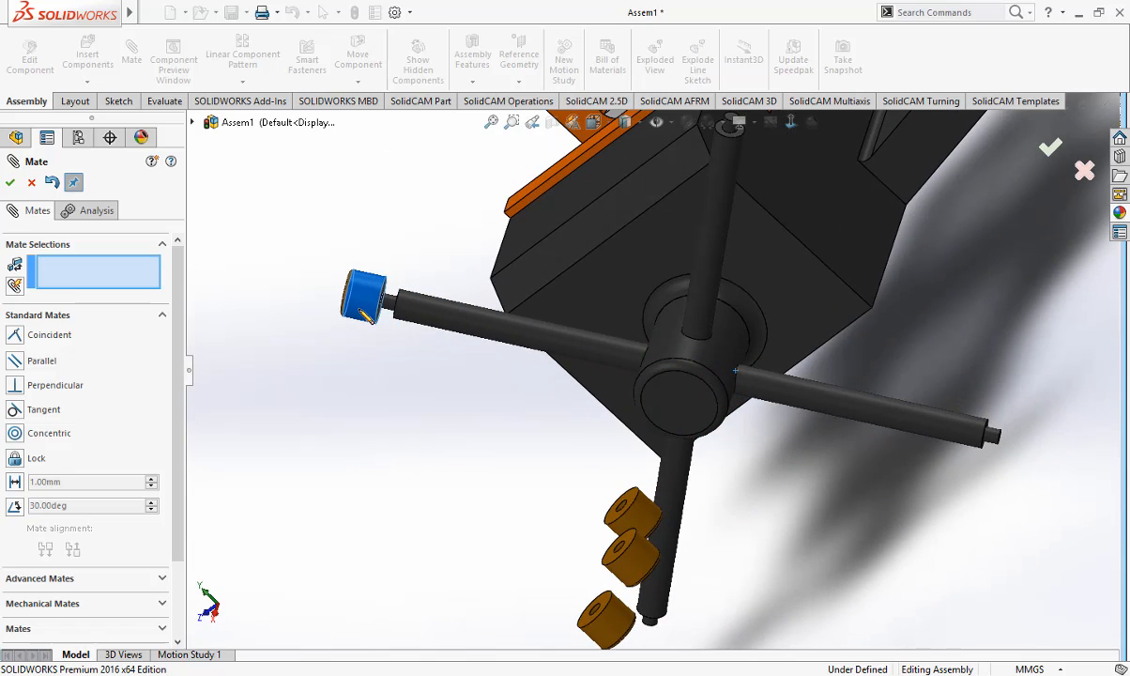
pyautogui.moveTo(538, 411); pyautogui.dragTo(376, 371, button='middle')
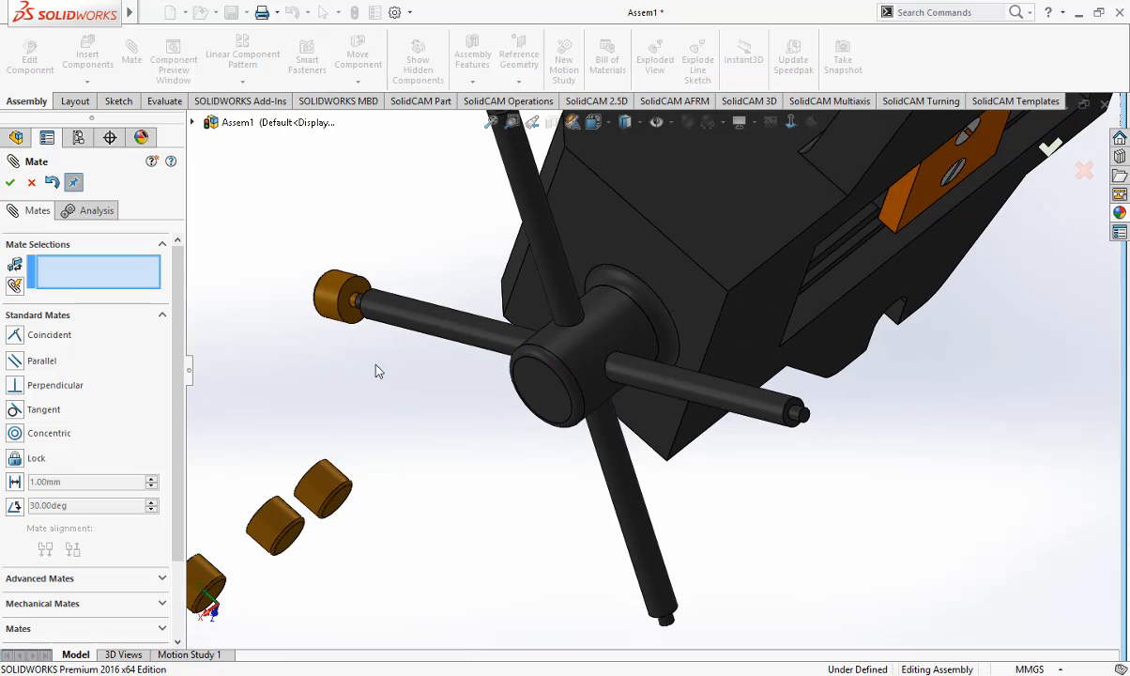
pyautogui.click(350, 324)
pyautogui.moveTo(364, 425); pyautogui.dragTo(520, 474, button='middle')
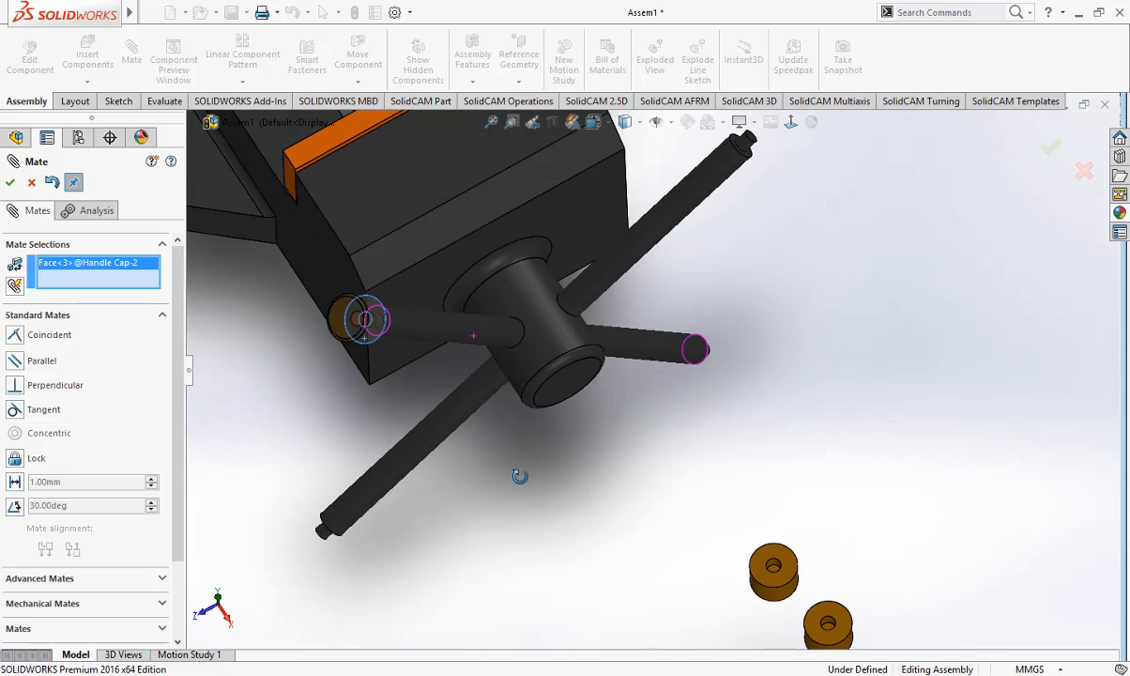
pyautogui.scroll(-3, 418, 366)
pyautogui.scroll(-3, 419, 366)
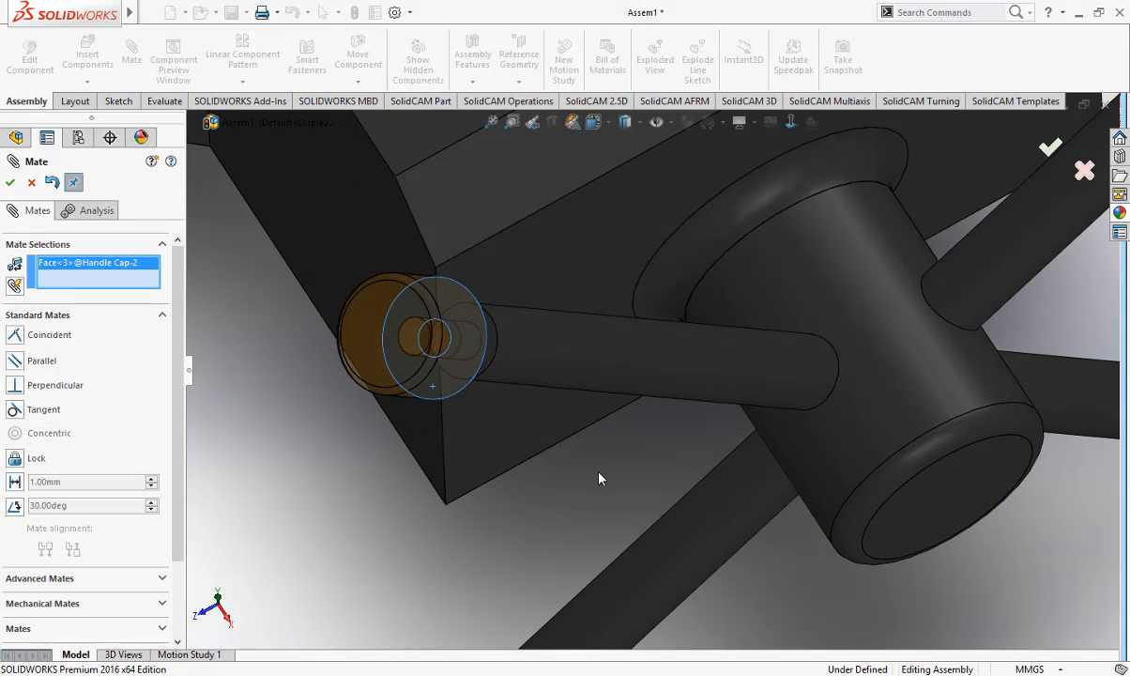
pyautogui.moveTo(599, 479); pyautogui.dragTo(446, 392, button='middle')
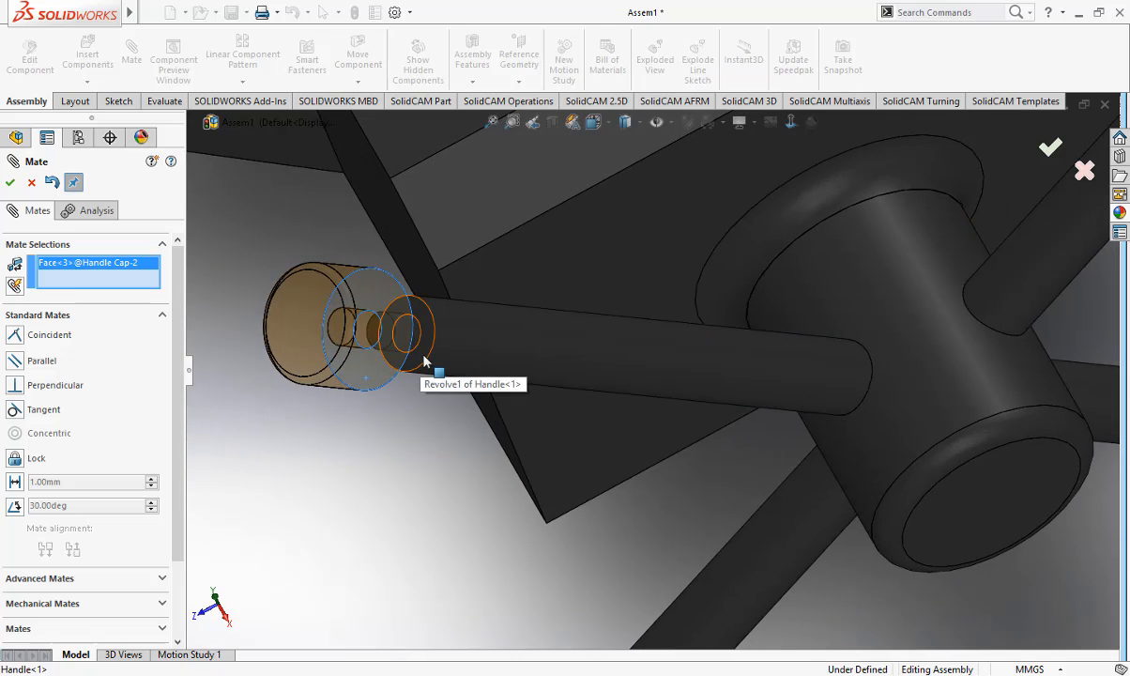
pyautogui.click(418, 358)
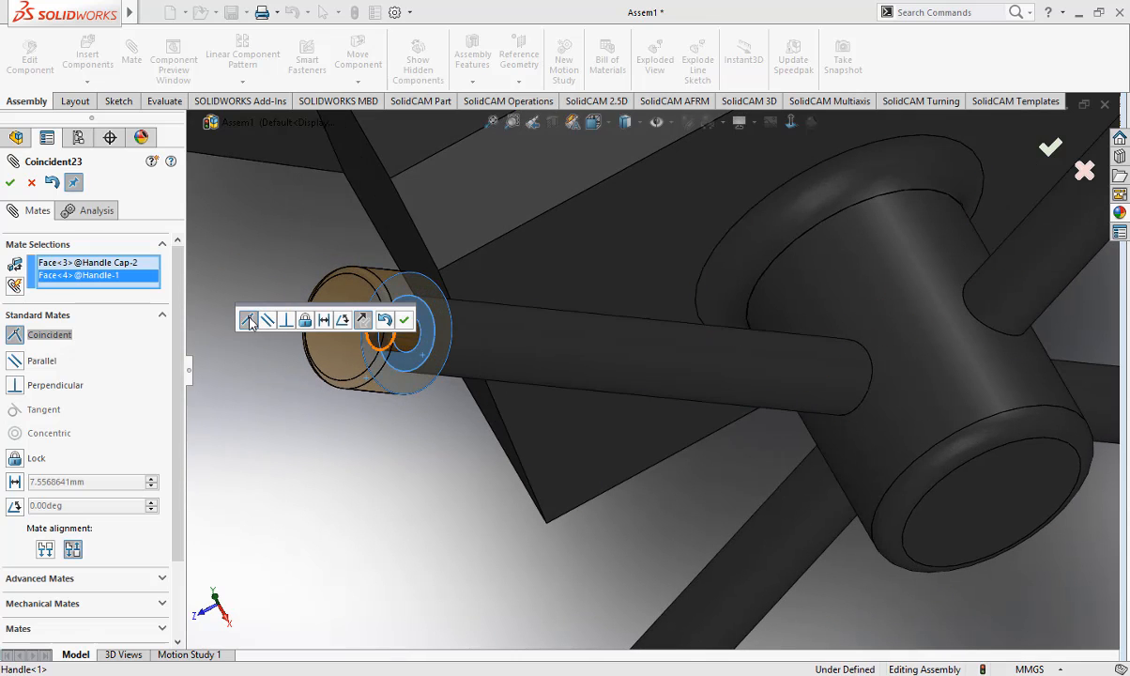
pyautogui.click(404, 321)
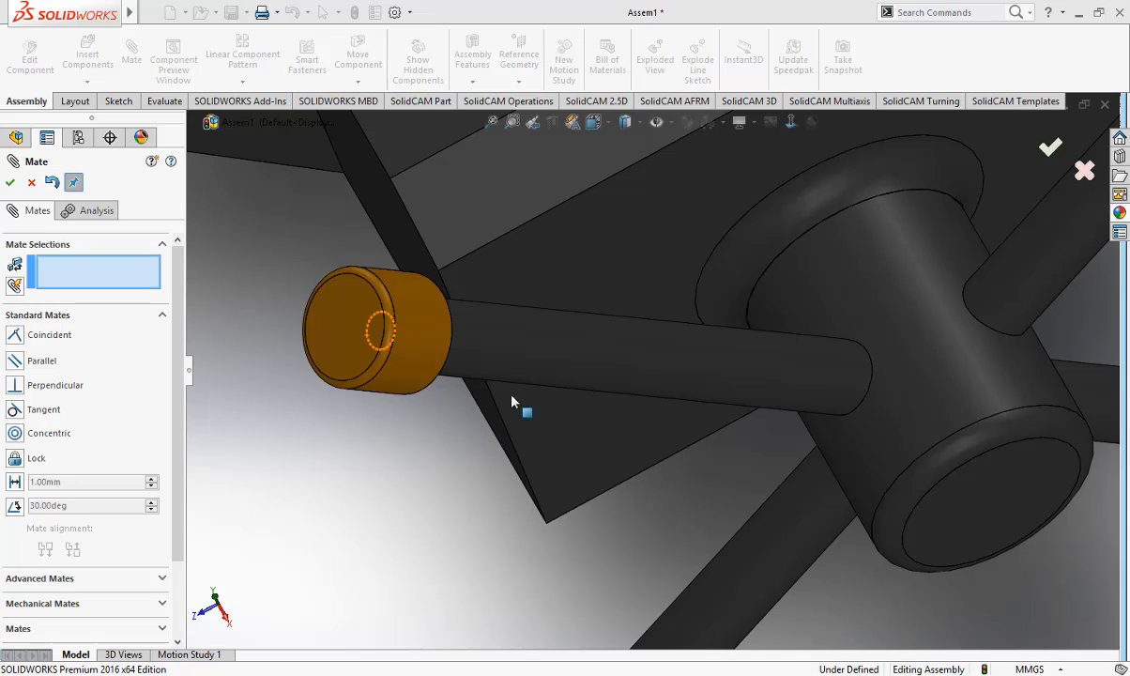
# Step: Bring another loose cap near the second handle's lower end and mate its hole concentric with the end pin
pyautogui.moveTo(520, 404); pyautogui.dragTo(848, 462, button='middle')
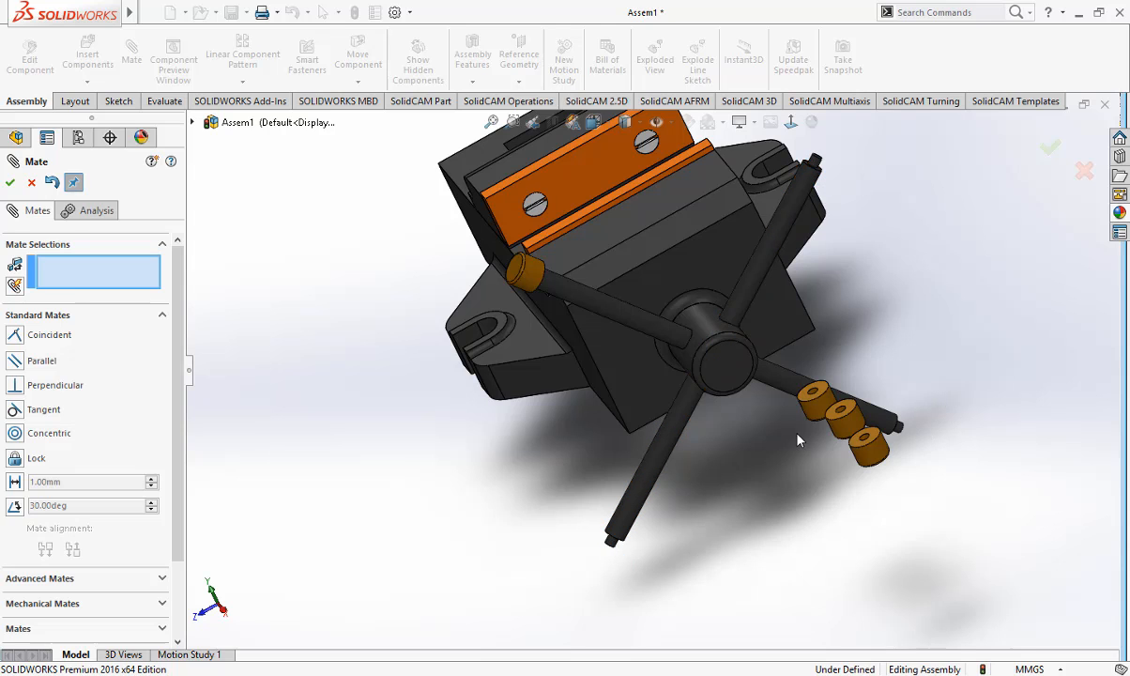
pyautogui.scroll(-3, 741, 371)
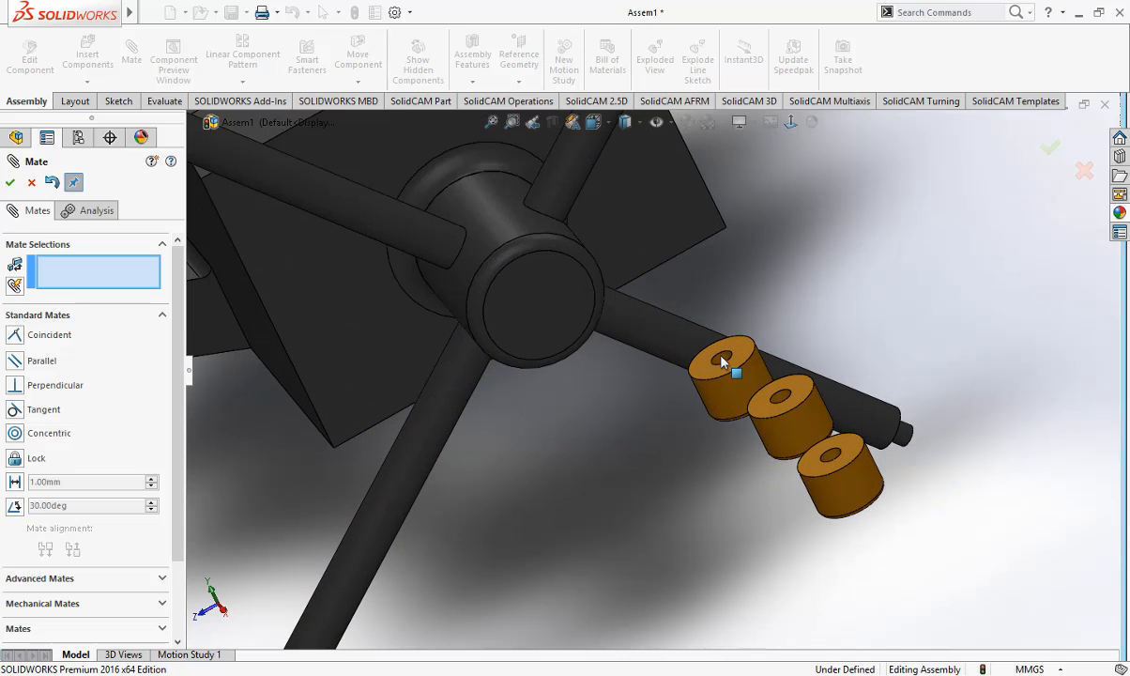
pyautogui.scroll(-2, 728, 374)
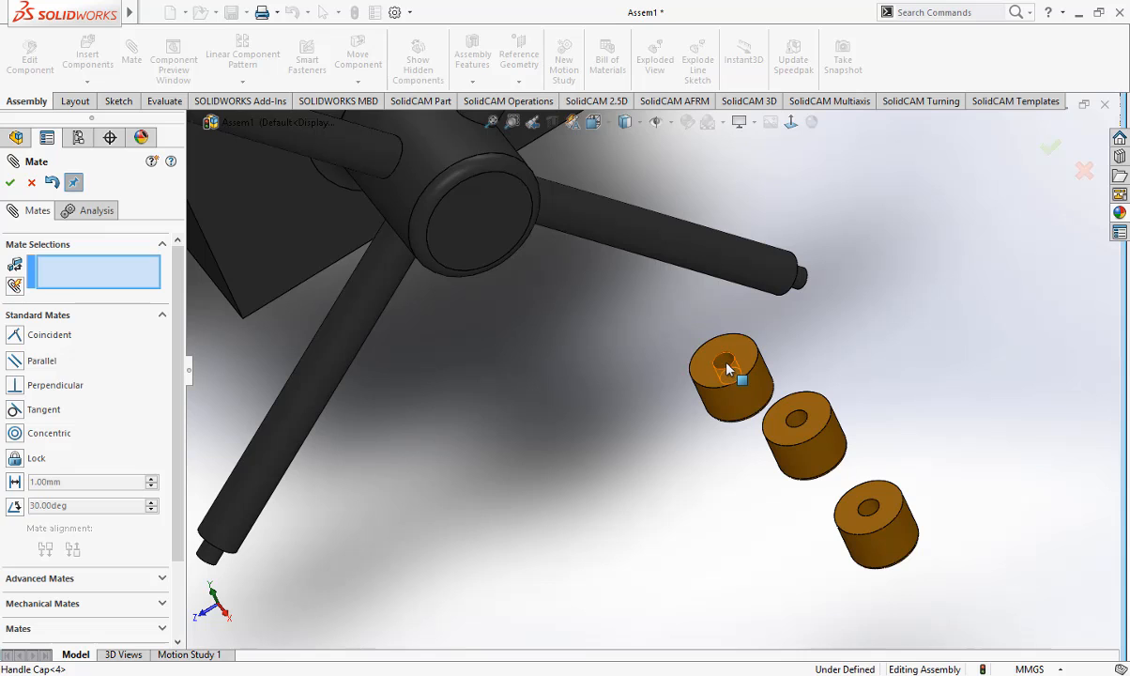
pyautogui.click(728, 368)
pyautogui.scroll(3, 651, 489)
pyautogui.moveTo(651, 489); pyautogui.dragTo(587, 429, button='middle')
pyautogui.moveTo(754, 202); pyautogui.dragTo(597, 424)
pyautogui.scroll(-2, 460, 427)
pyautogui.click(407, 414)
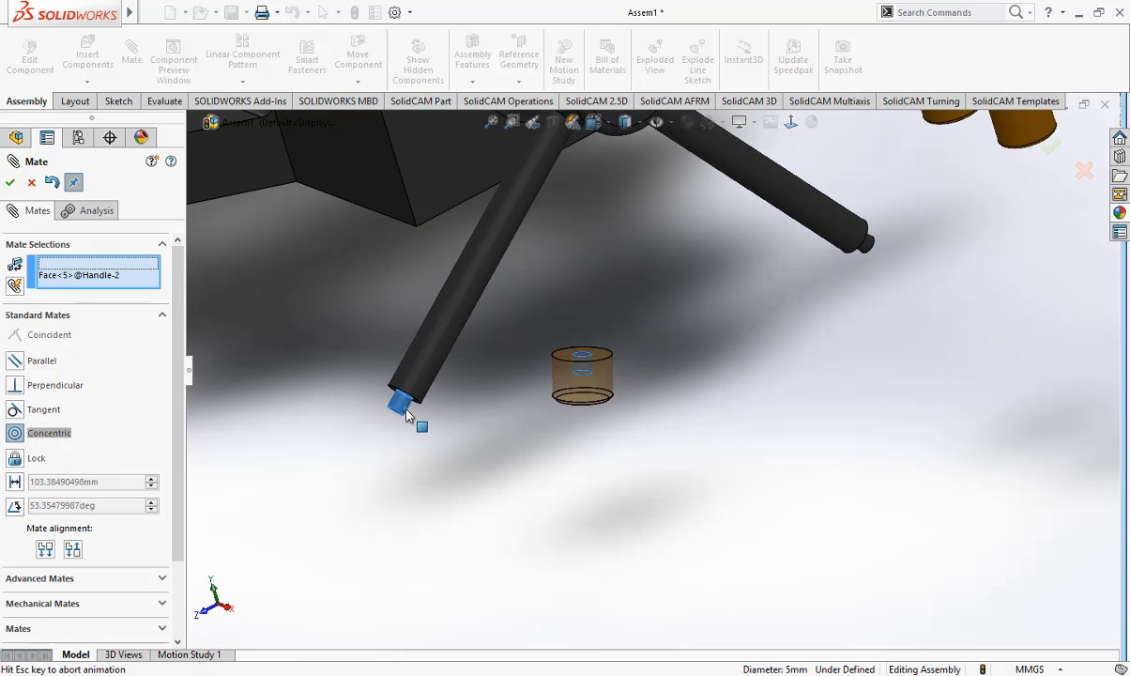
pyautogui.click(389, 442)
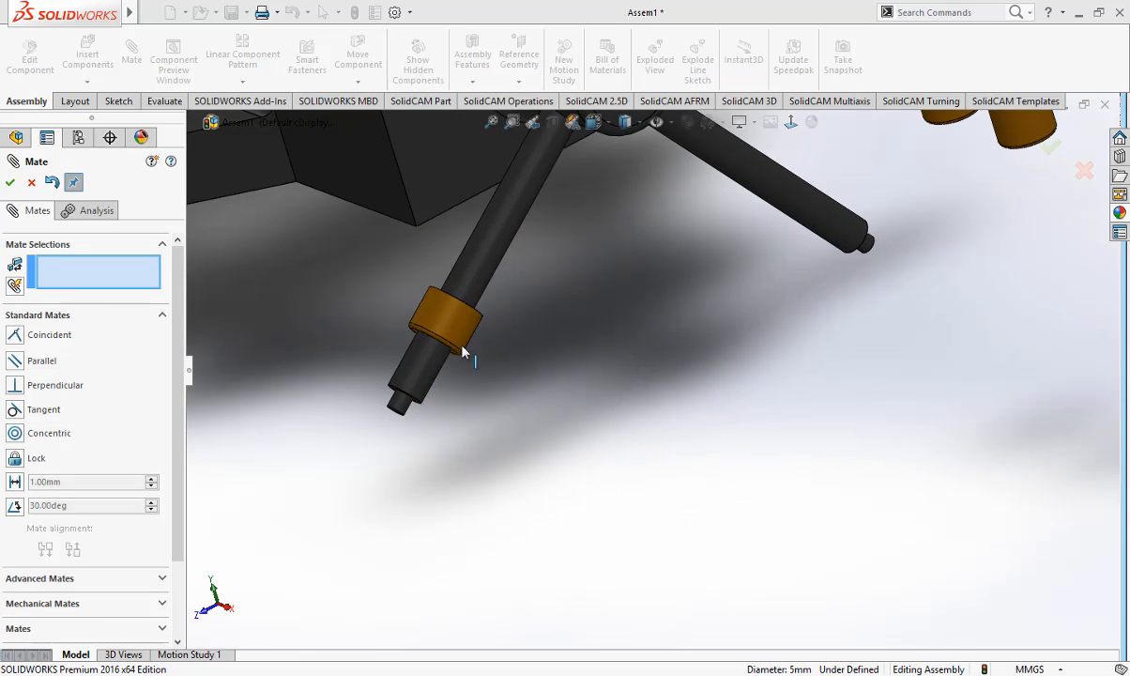
# Step: Slide this cap beyond the second handle's lower end and mate its holed face coincident with the handle's shoulder face
pyautogui.moveTo(451, 324); pyautogui.dragTo(474, 467)
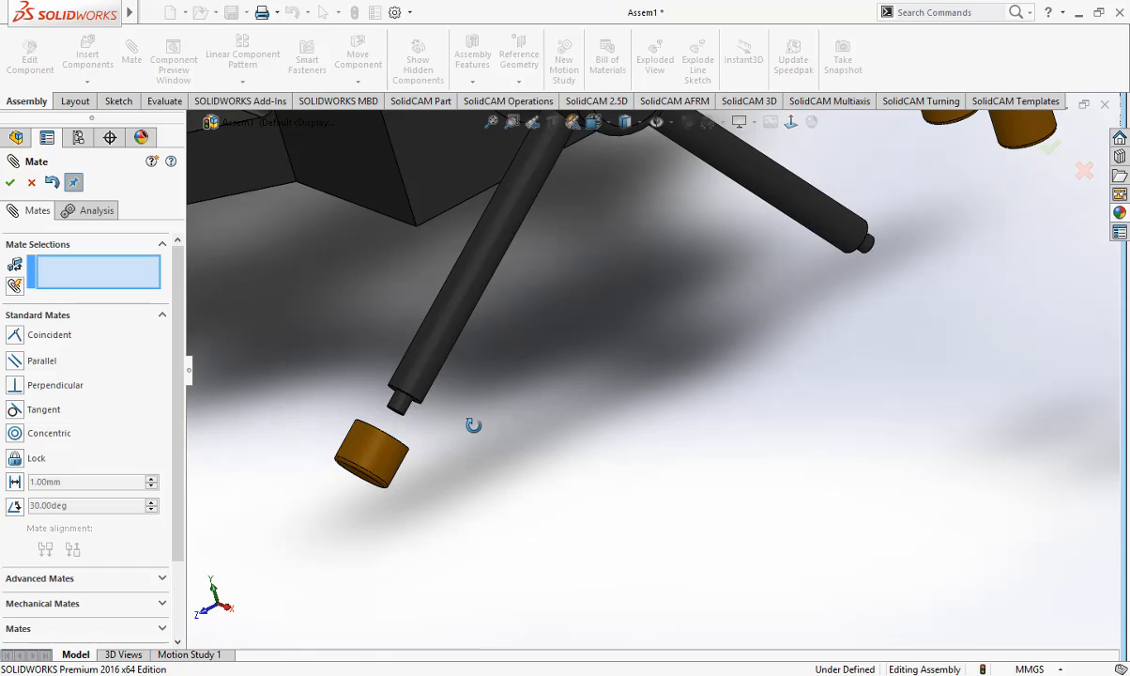
pyautogui.scroll(-5, 475, 305)
pyautogui.click(475, 306)
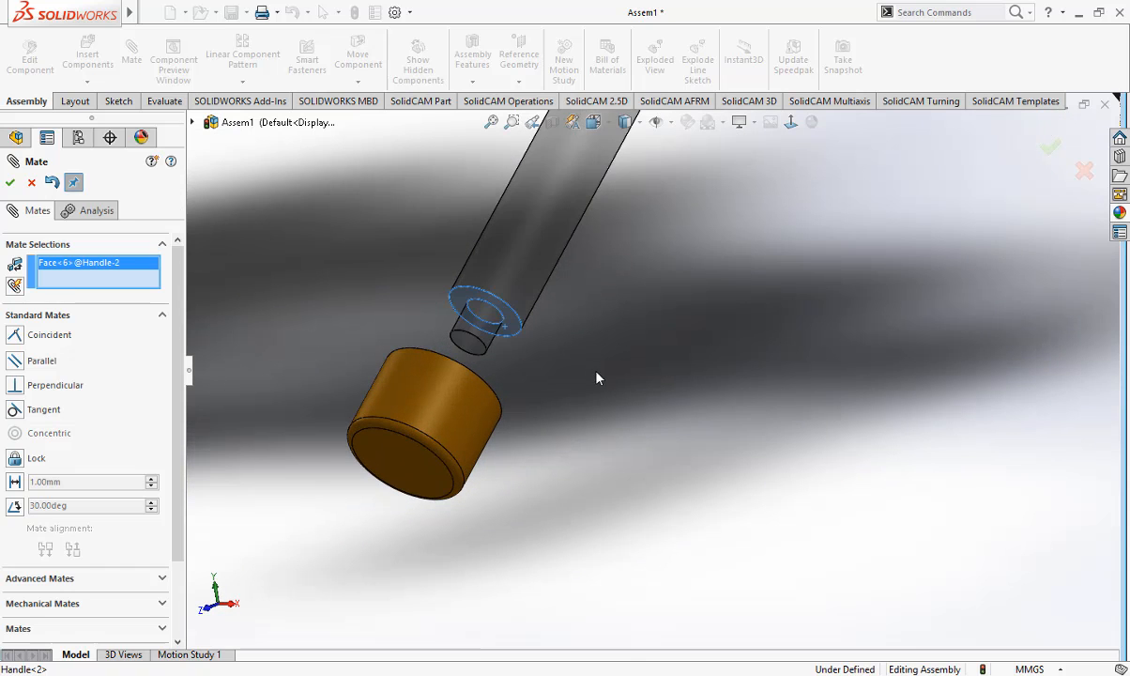
pyautogui.scroll(3, 515, 467)
pyautogui.click(413, 460)
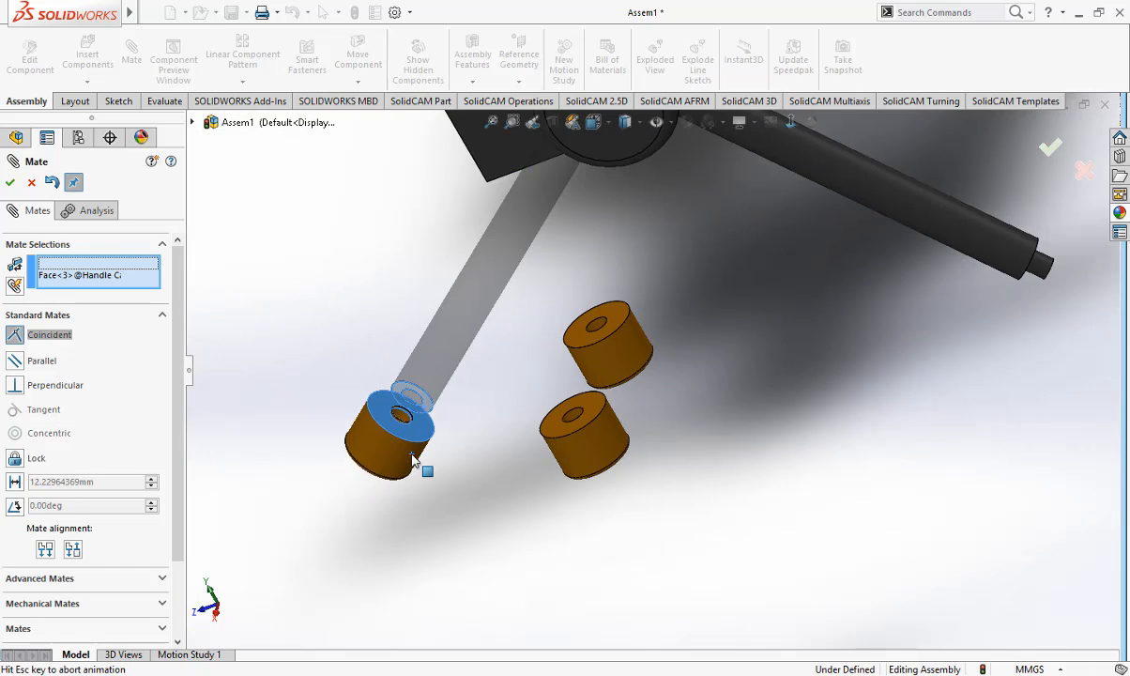
pyautogui.click(394, 481)
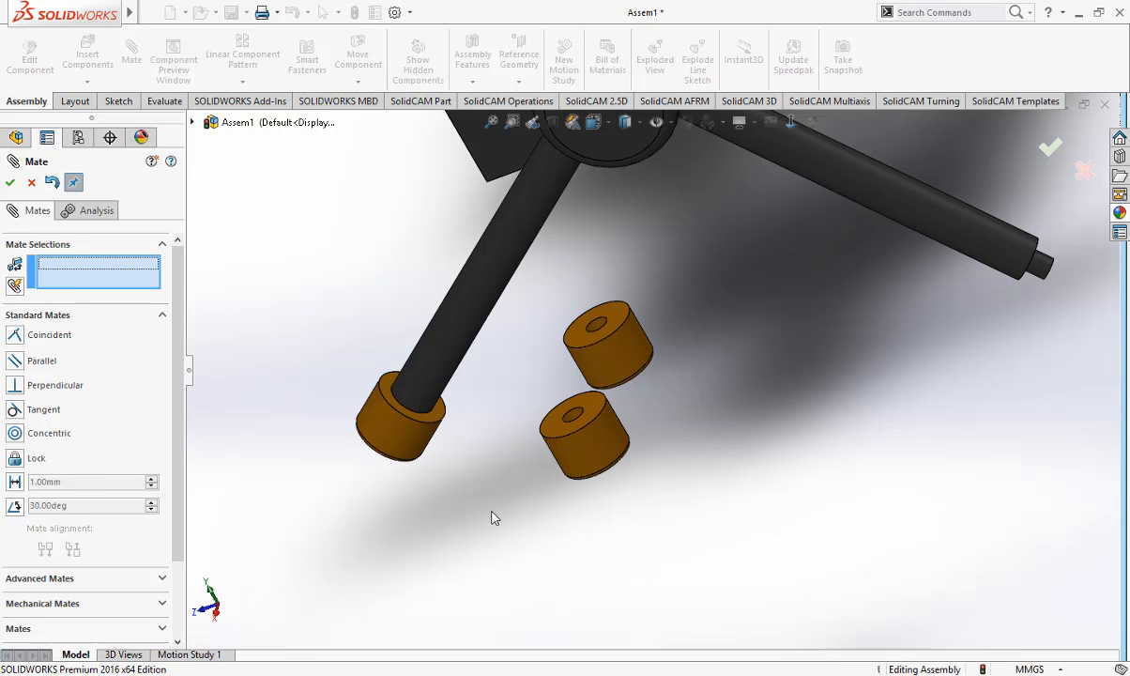
# Step: Move the two remaining loose caps clear of the first handle's uncapped end and spread them apart
pyautogui.scroll(4, 495, 519)
pyautogui.moveTo(495, 518); pyautogui.dragTo(539, 512, button='middle')
pyautogui.scroll(-3, 715, 371)
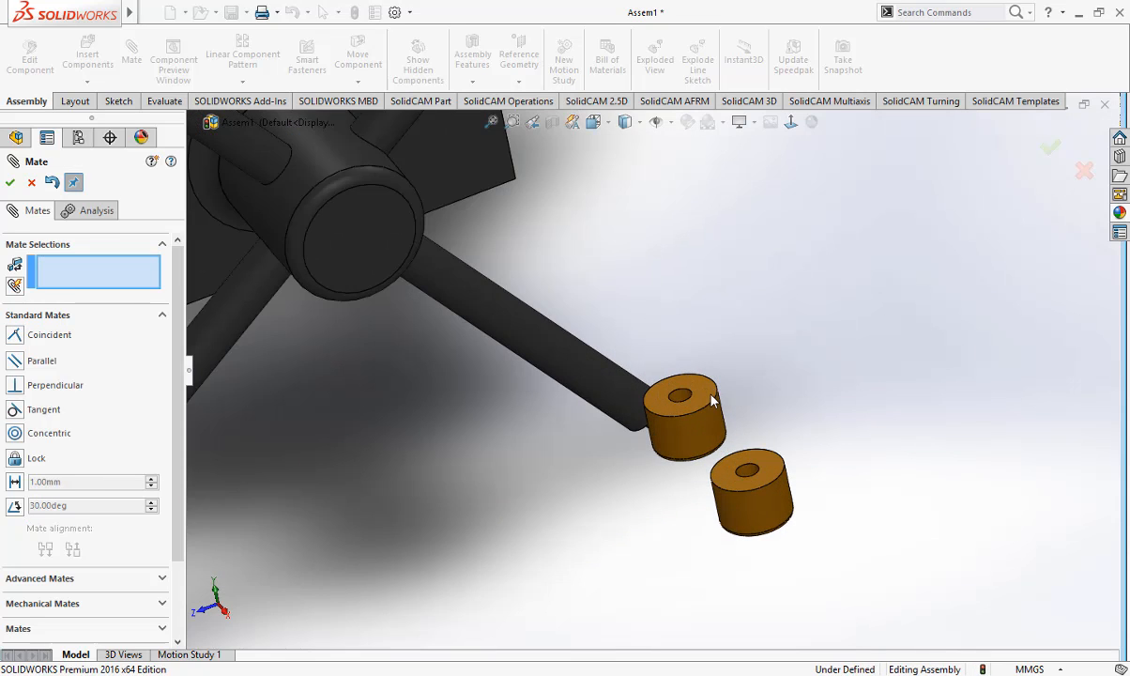
pyautogui.moveTo(717, 402); pyautogui.dragTo(793, 388)
pyautogui.scroll(4, 811, 472)
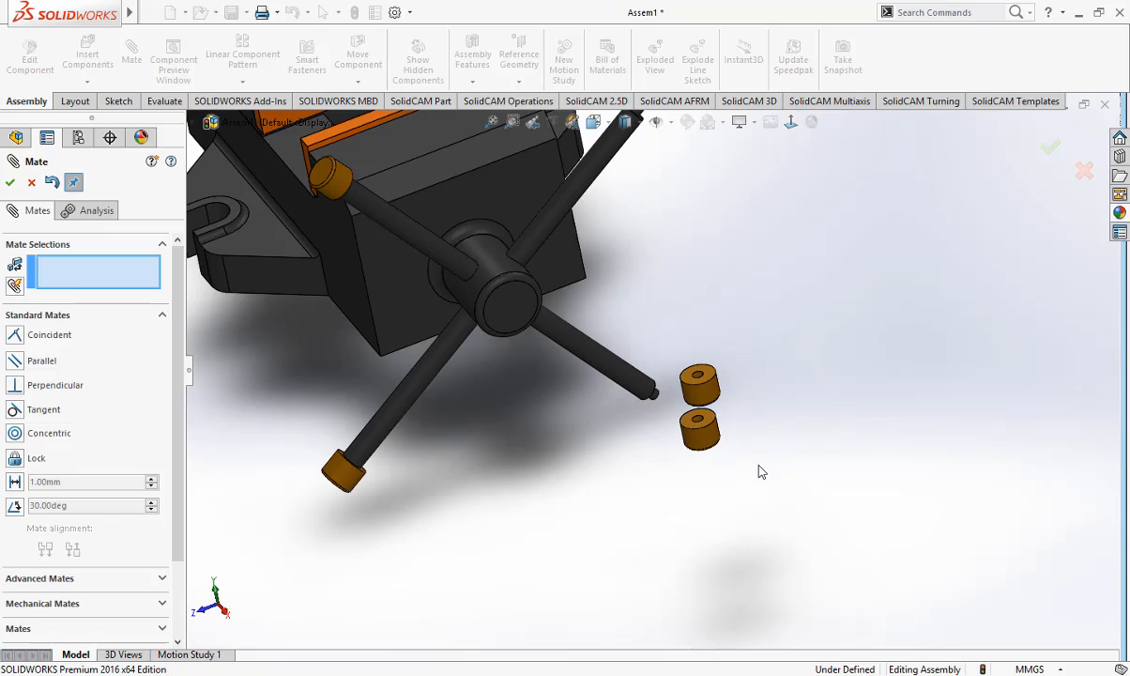
pyautogui.moveTo(759, 468); pyautogui.dragTo(731, 424, button='middle')
pyautogui.moveTo(741, 412); pyautogui.dragTo(1005, 512)
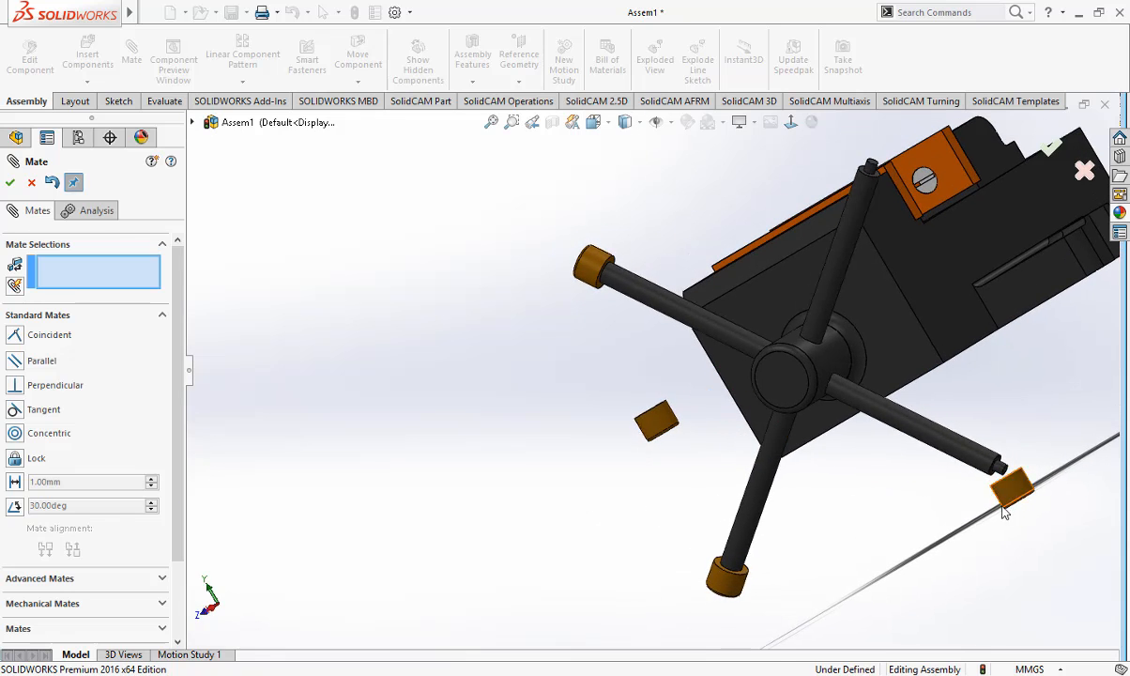
pyautogui.hotkey('ctrl', '7')
pyautogui.scroll(-2, 940, 465)
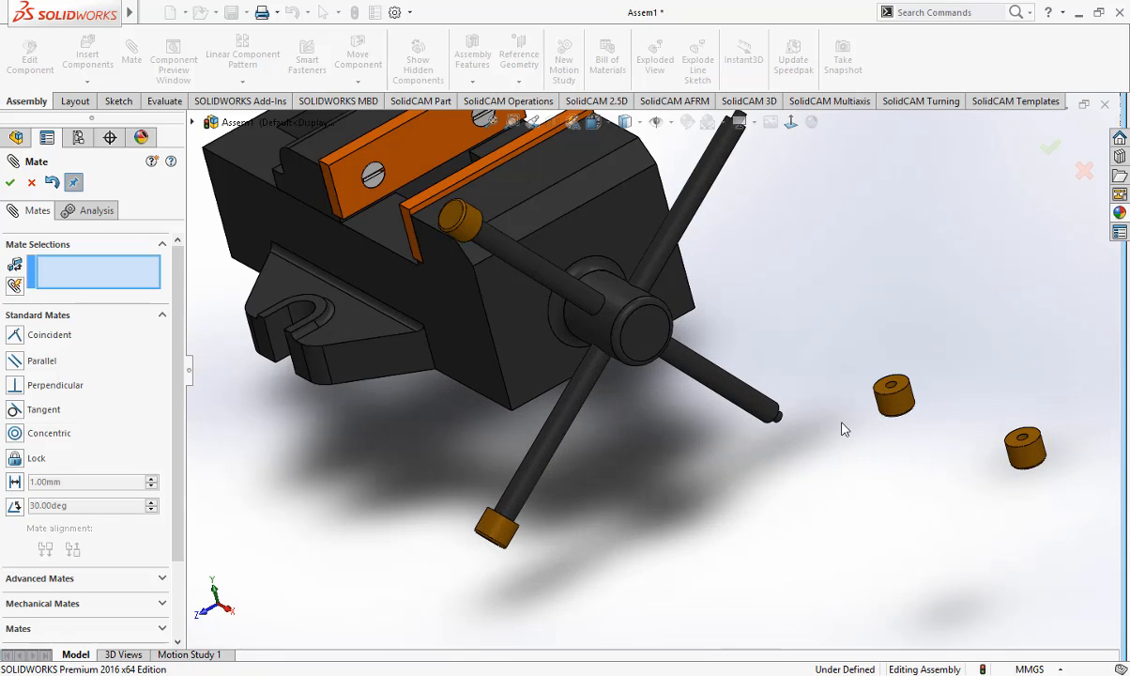
# Step: Mate one loose cap's hole concentric with the end pin at the first handle's uncapped end
pyautogui.moveTo(842, 423); pyautogui.dragTo(810, 432, button='middle')
pyautogui.scroll(-3, 844, 429)
pyautogui.scroll(3, 846, 430)
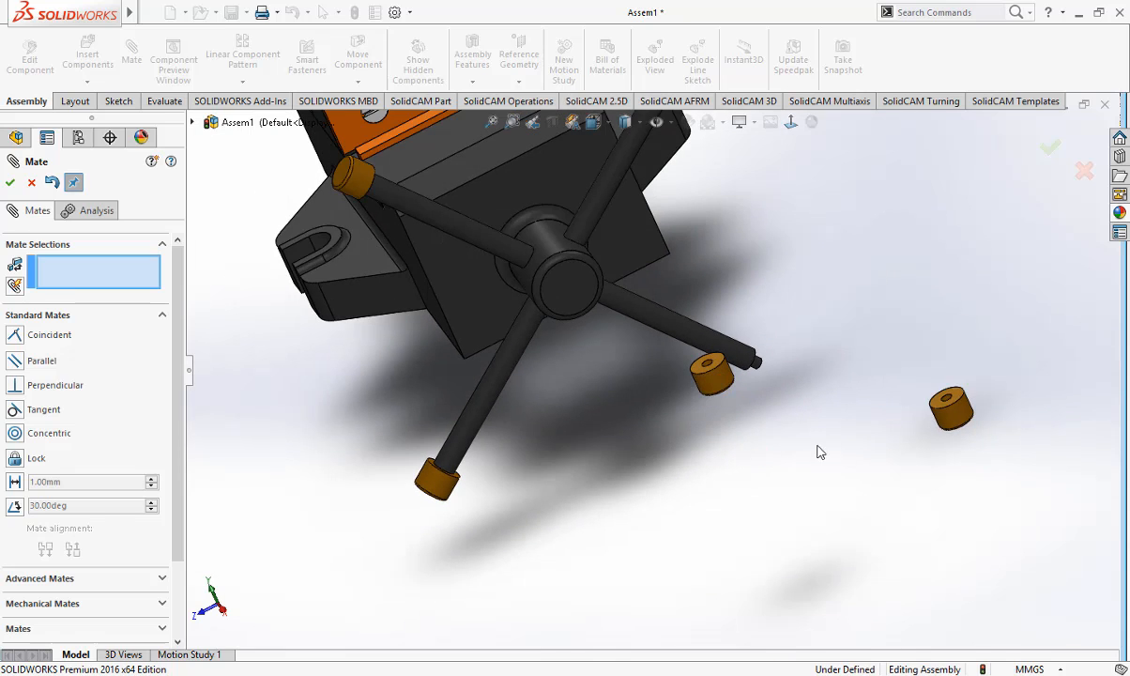
pyautogui.scroll(-5, 948, 404)
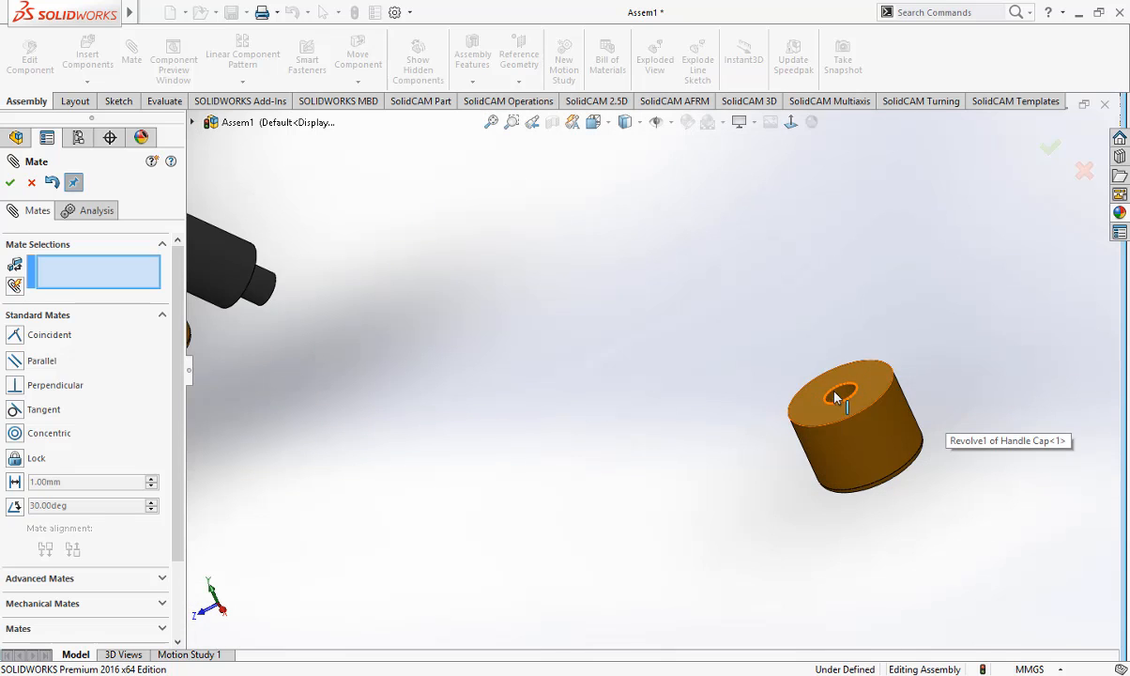
pyautogui.click(842, 398)
pyautogui.moveTo(712, 441); pyautogui.dragTo(474, 399, button='middle')
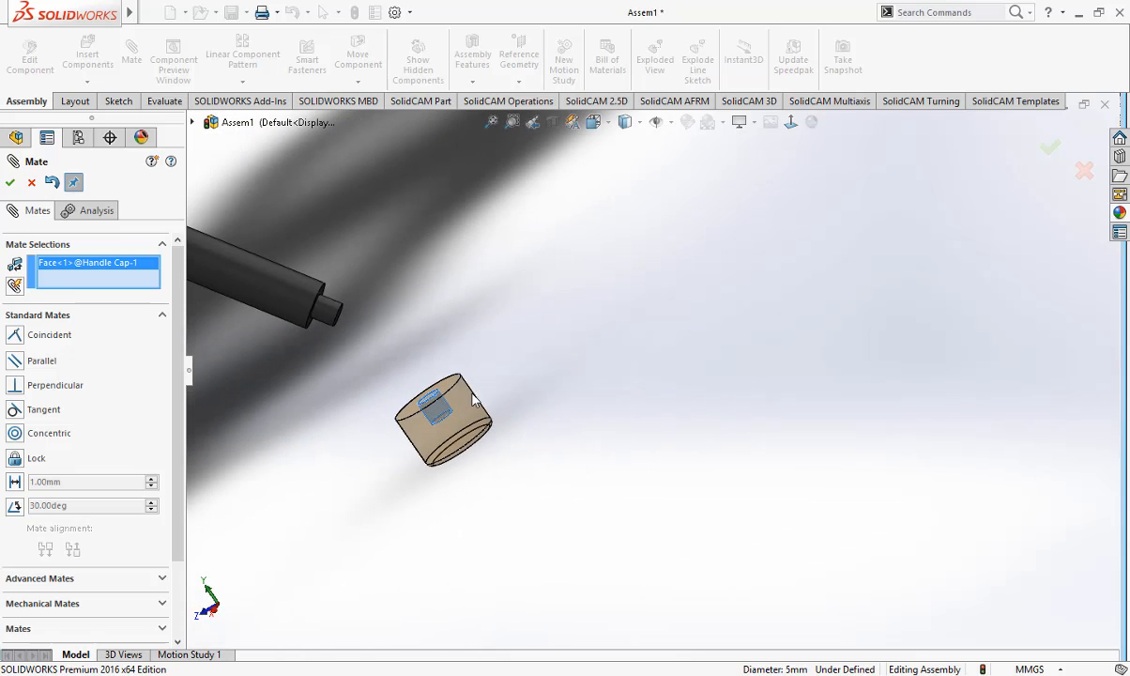
pyautogui.click(329, 320)
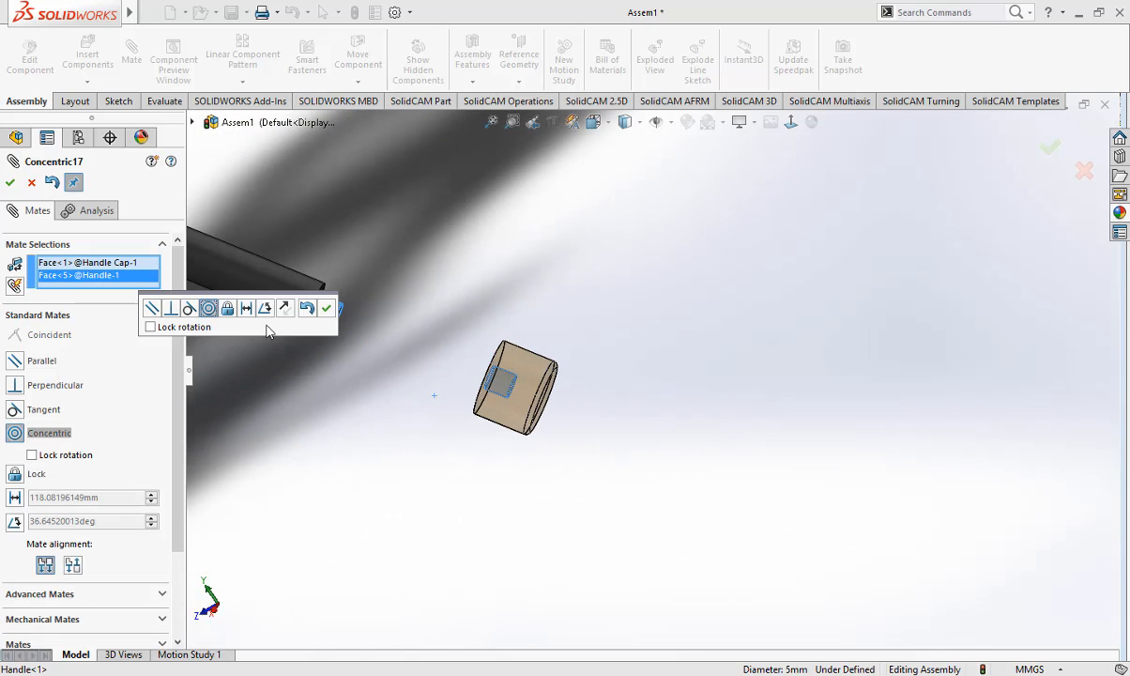
pyautogui.click(327, 310)
# Step: Mate this cap's holed face coincident with the shoulder face at the first handle's uncapped end
pyautogui.moveTo(400, 392); pyautogui.dragTo(536, 433, button='middle')
pyautogui.scroll(-4, 432, 338)
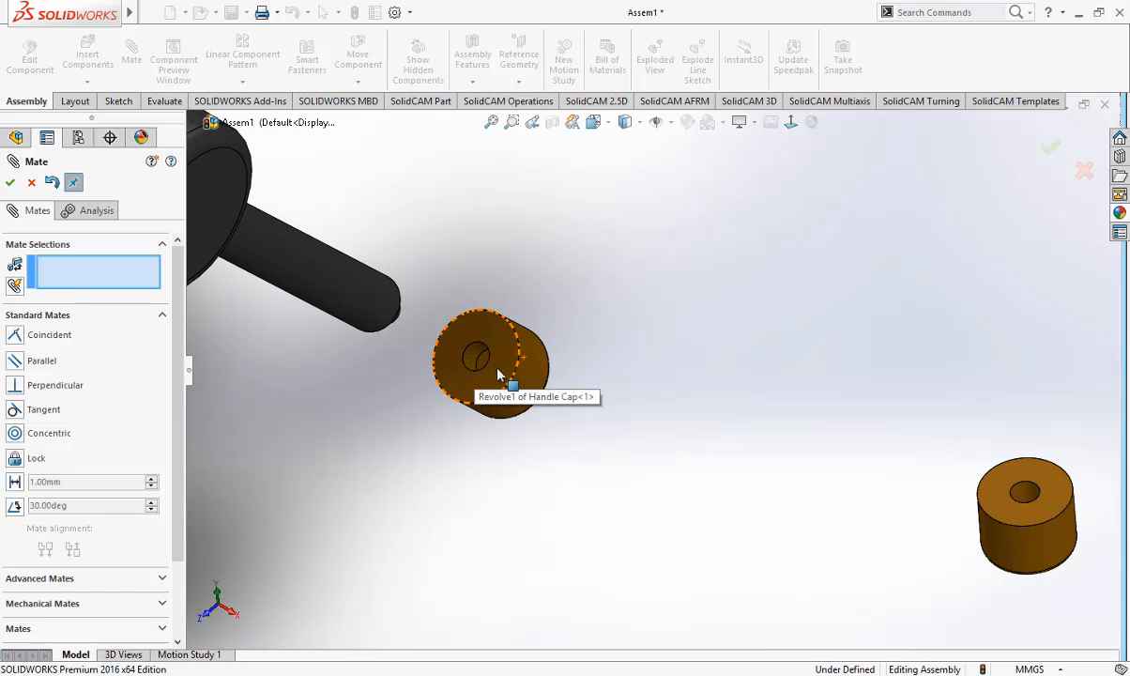
pyautogui.click(495, 372)
pyautogui.moveTo(495, 372); pyautogui.dragTo(467, 343, button='middle')
pyautogui.scroll(-4, 485, 361)
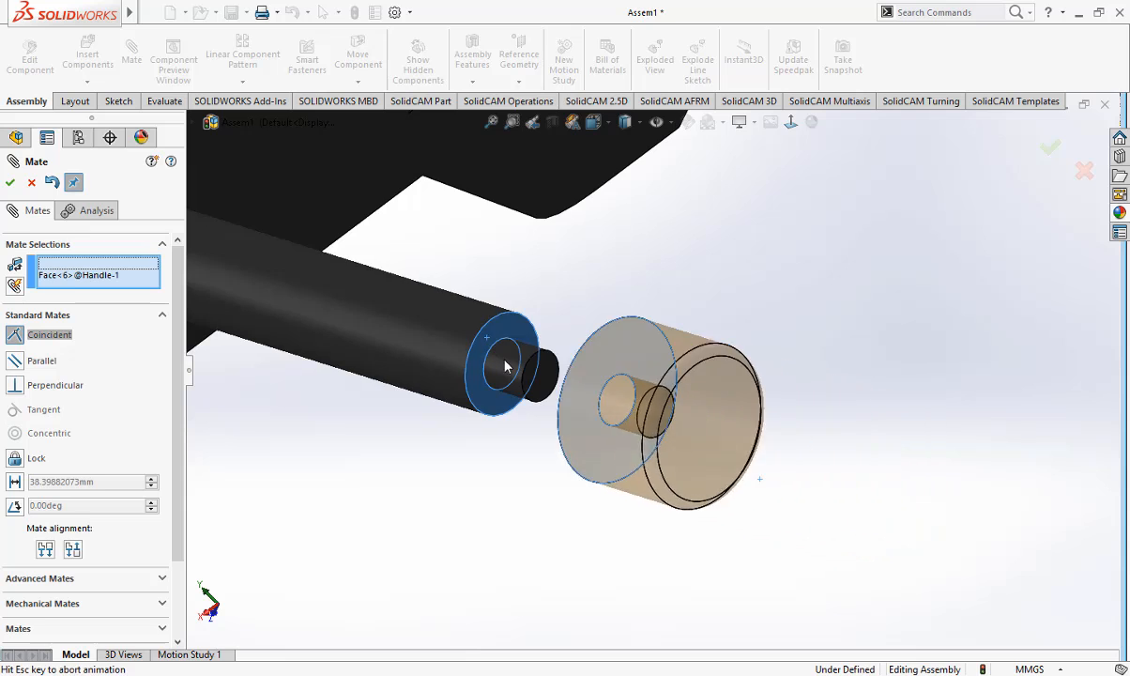
pyautogui.click(489, 347)
pyautogui.press('Return')
pyautogui.scroll(8, 512, 385)
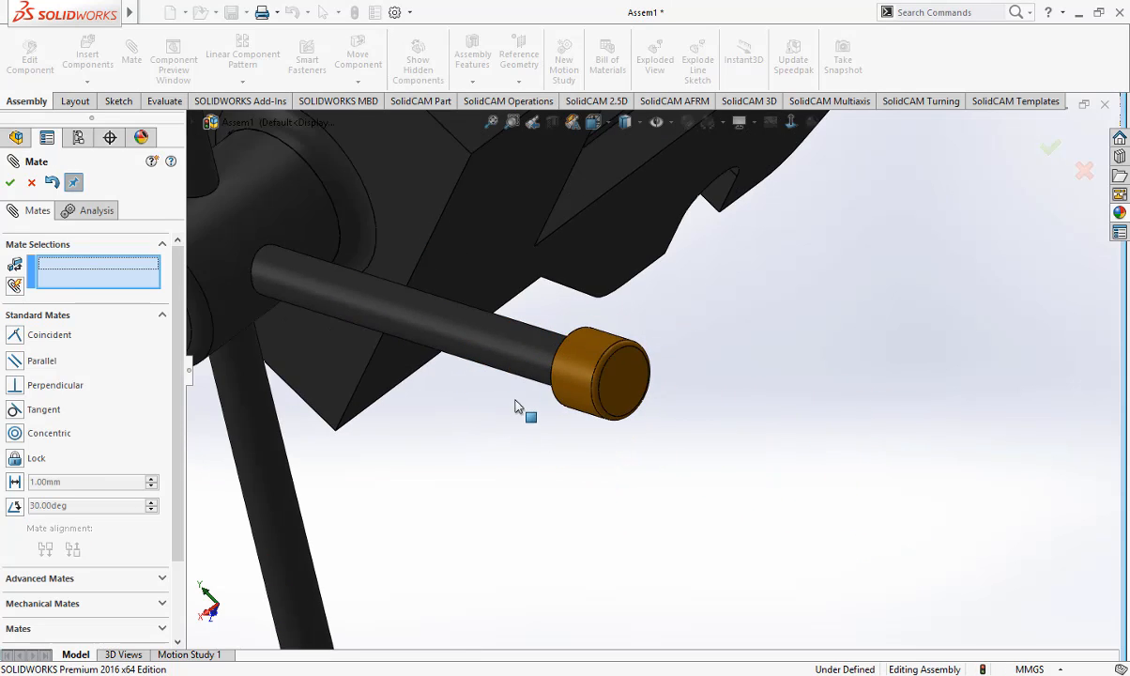
# Step: Try to mate the last loose cap's hole concentric with the end pin at the second handle's upper end
pyautogui.moveTo(522, 429); pyautogui.dragTo(661, 348, button='middle')
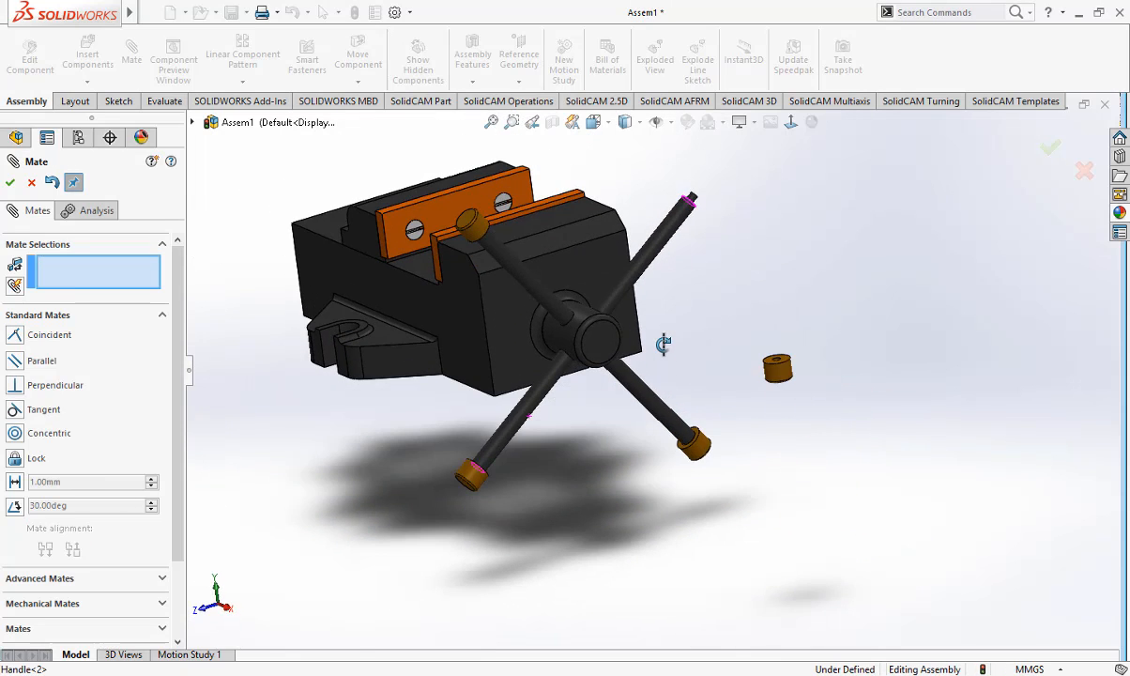
pyautogui.scroll(-5, 797, 371)
pyautogui.scroll(4, 795, 357)
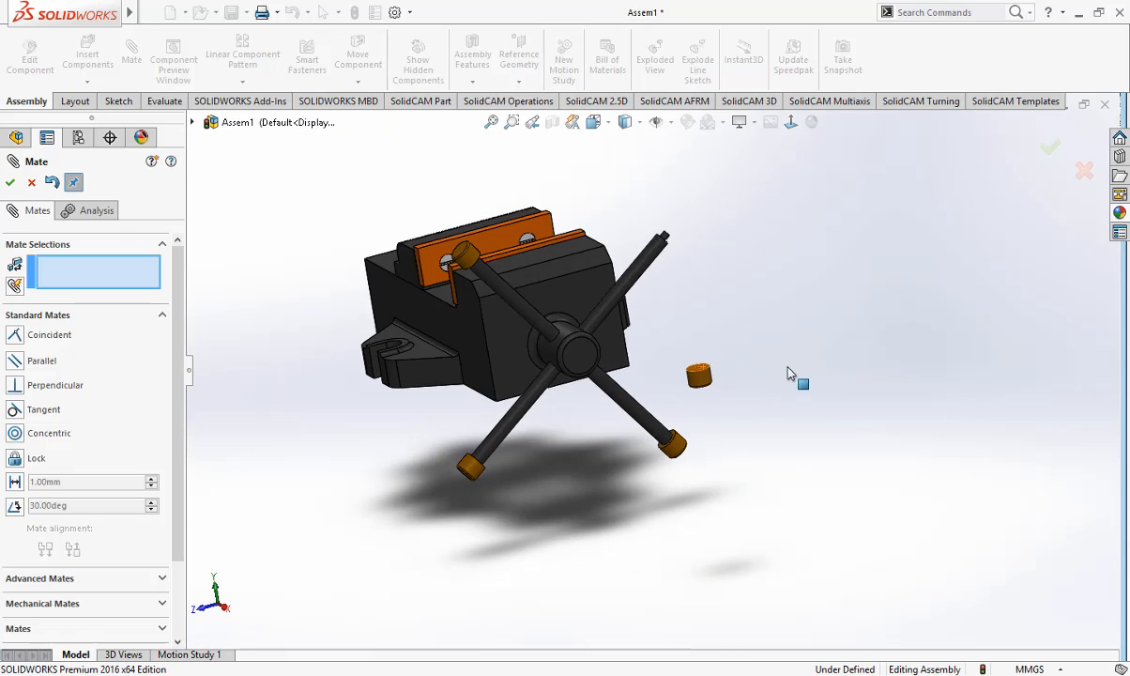
pyautogui.moveTo(797, 381); pyautogui.dragTo(719, 458, button='middle')
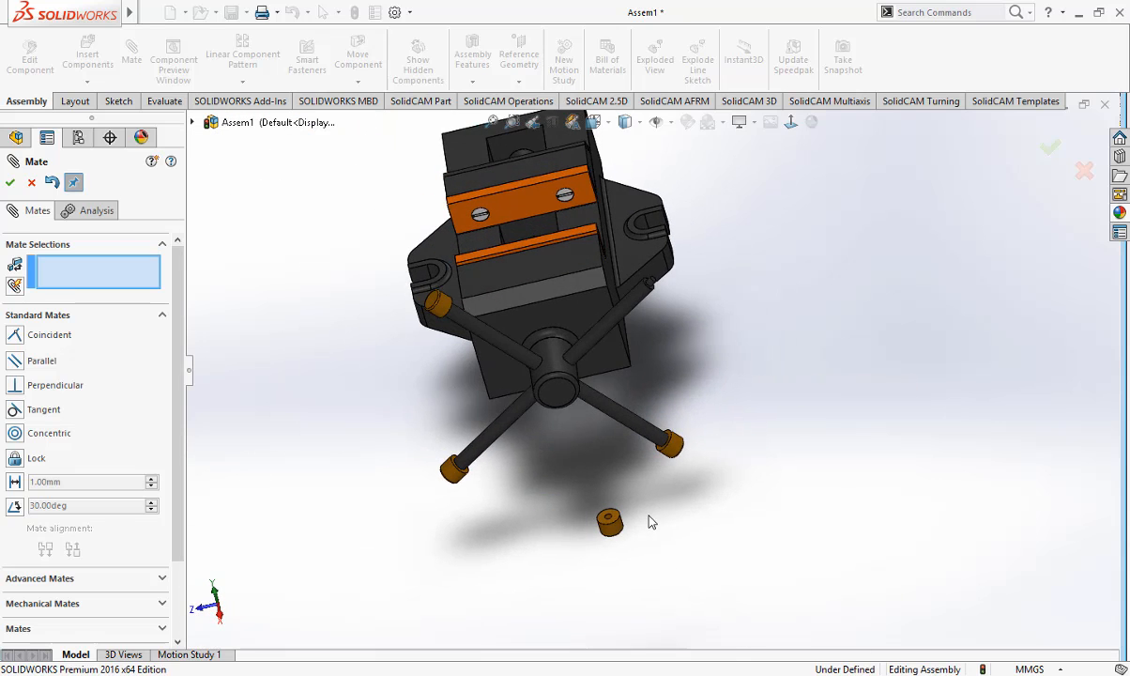
pyautogui.scroll(-5, 652, 522)
pyautogui.scroll(-3, 583, 501)
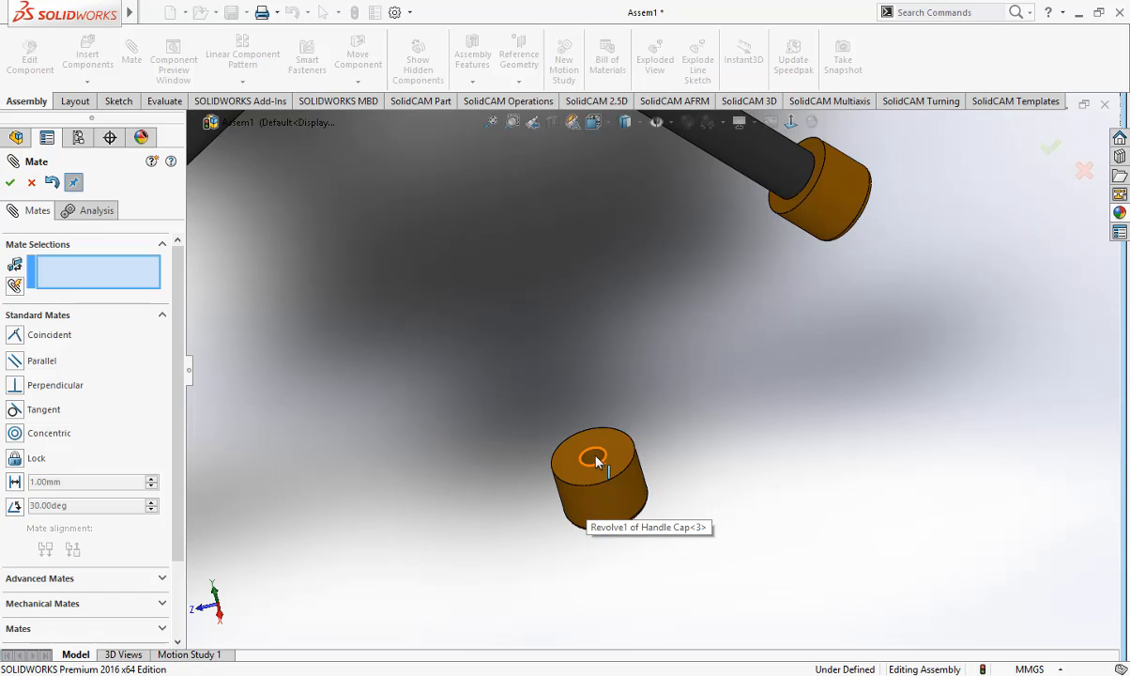
pyautogui.click(595, 463)
pyautogui.scroll(5, 601, 460)
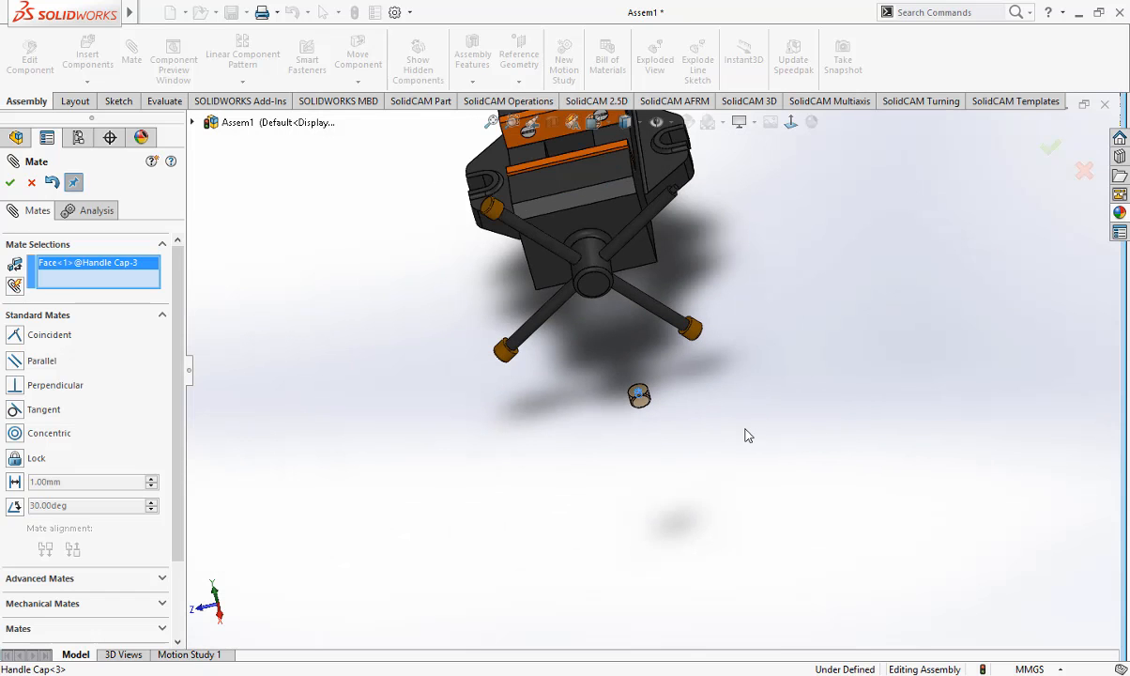
pyautogui.moveTo(748, 436); pyautogui.dragTo(676, 344, button='middle')
pyautogui.scroll(-5, 676, 344)
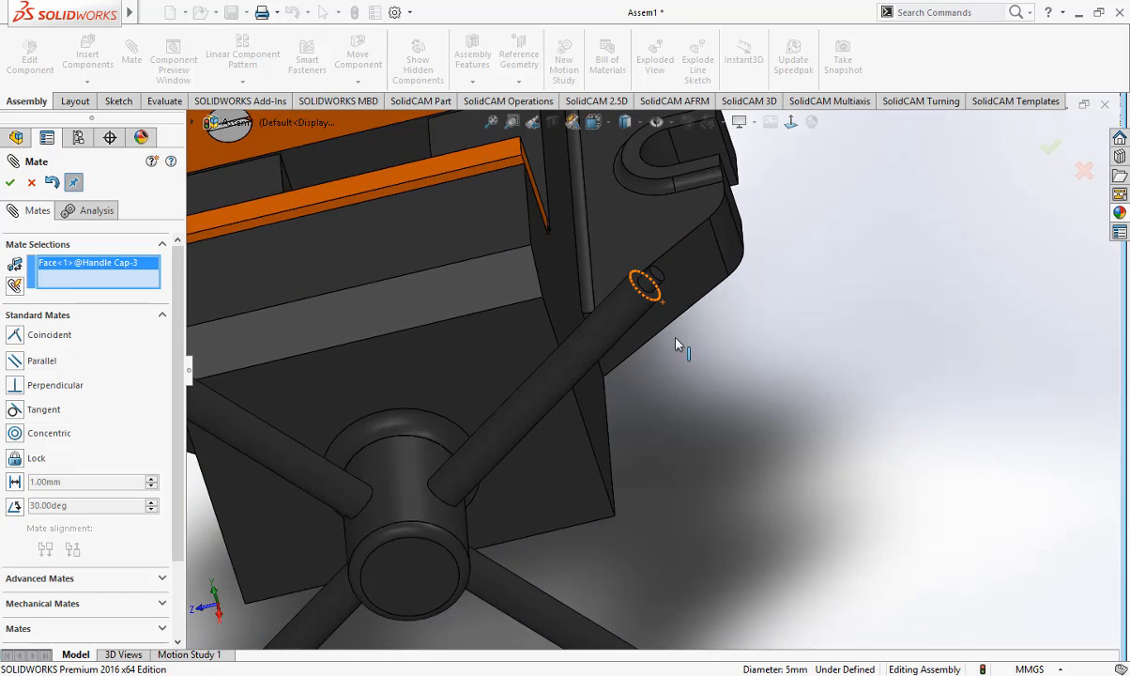
pyautogui.click(654, 292)
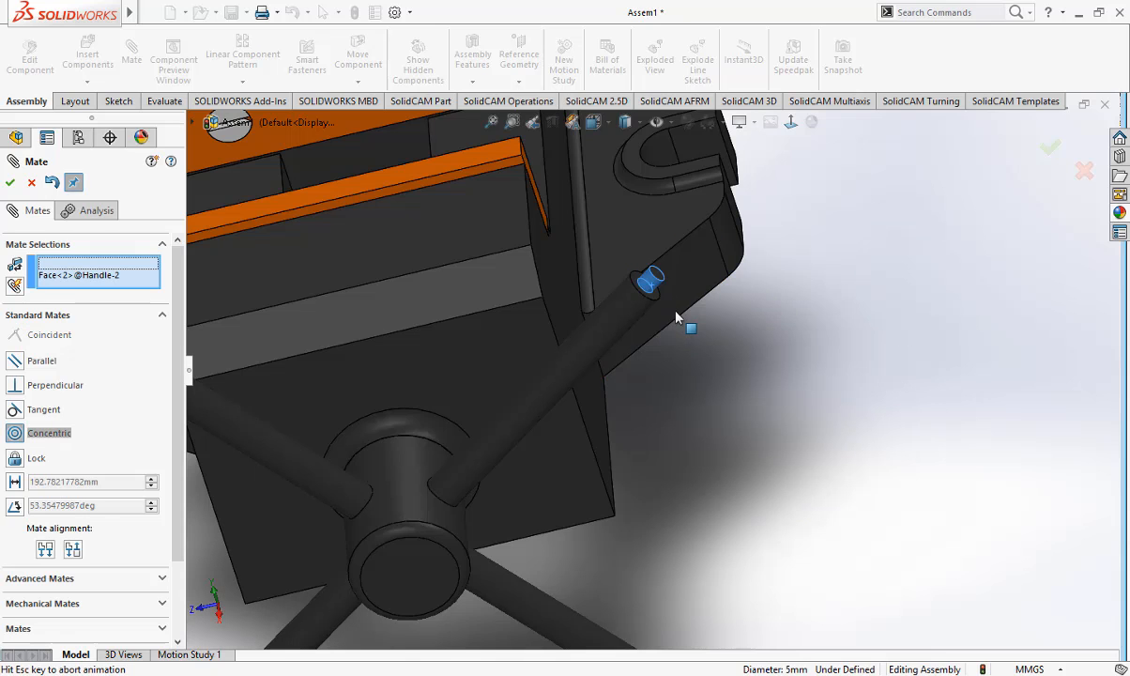
pyautogui.click(881, 300)
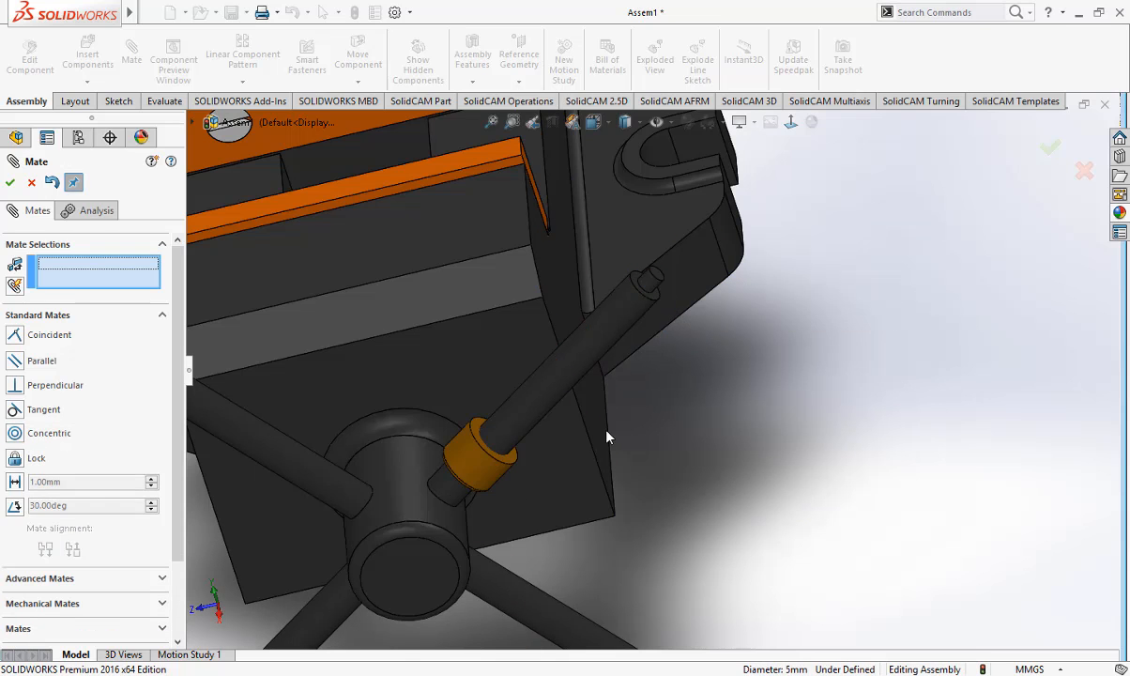
# Step: Slide the last cap out past the second handle's upper end to check its orientation, and undo its concentric mate
pyautogui.moveTo(496, 479); pyautogui.dragTo(827, 221)
pyautogui.moveTo(793, 280); pyautogui.dragTo(280, 432, button='middle')
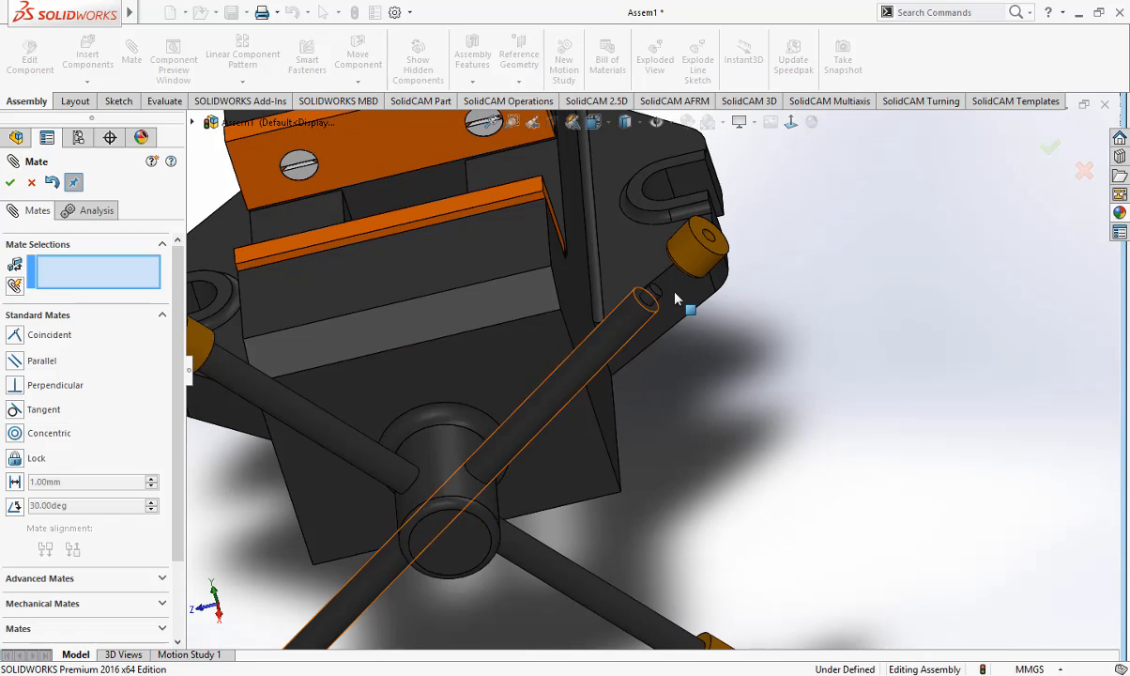
pyautogui.press('Tab')
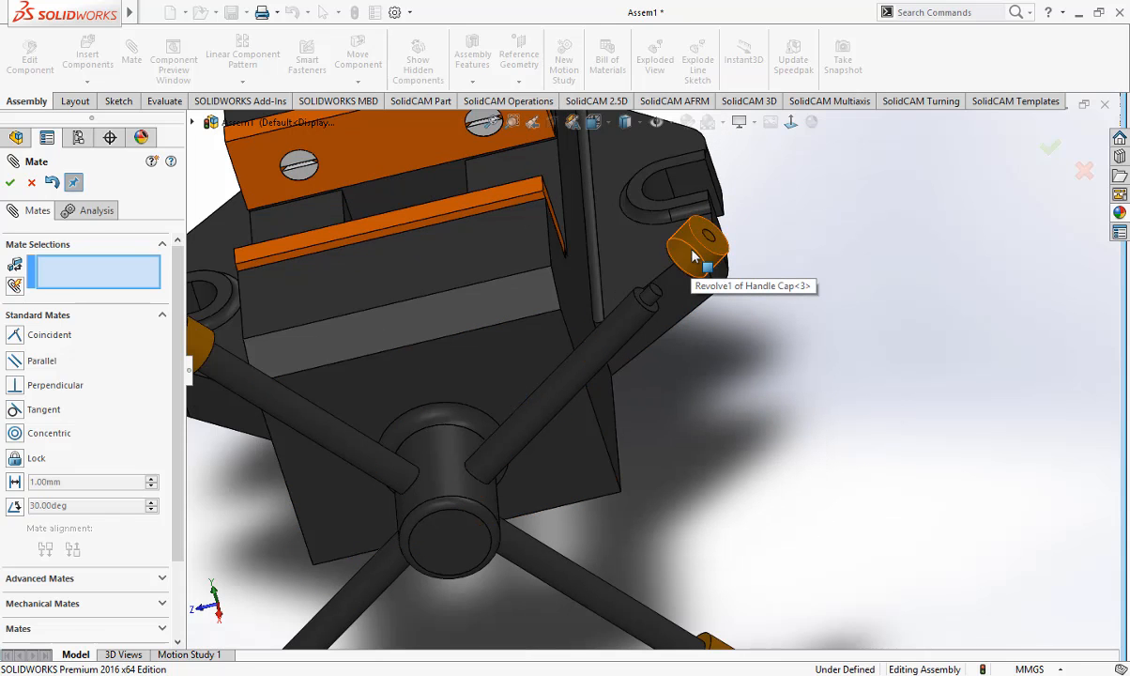
pyautogui.press('f')
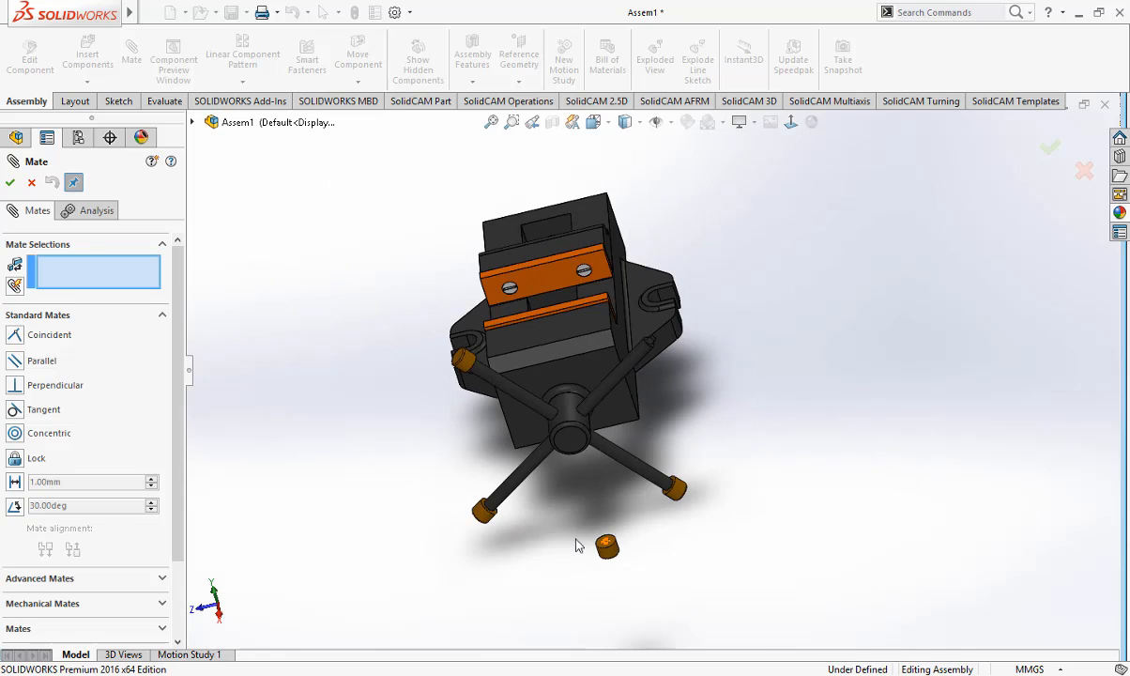
# Step: Mate the last cap's hole concentric with the second handle's upper end pin, with the mate alignment flipped
pyautogui.scroll(-6, 611, 544)
pyautogui.click(670, 418)
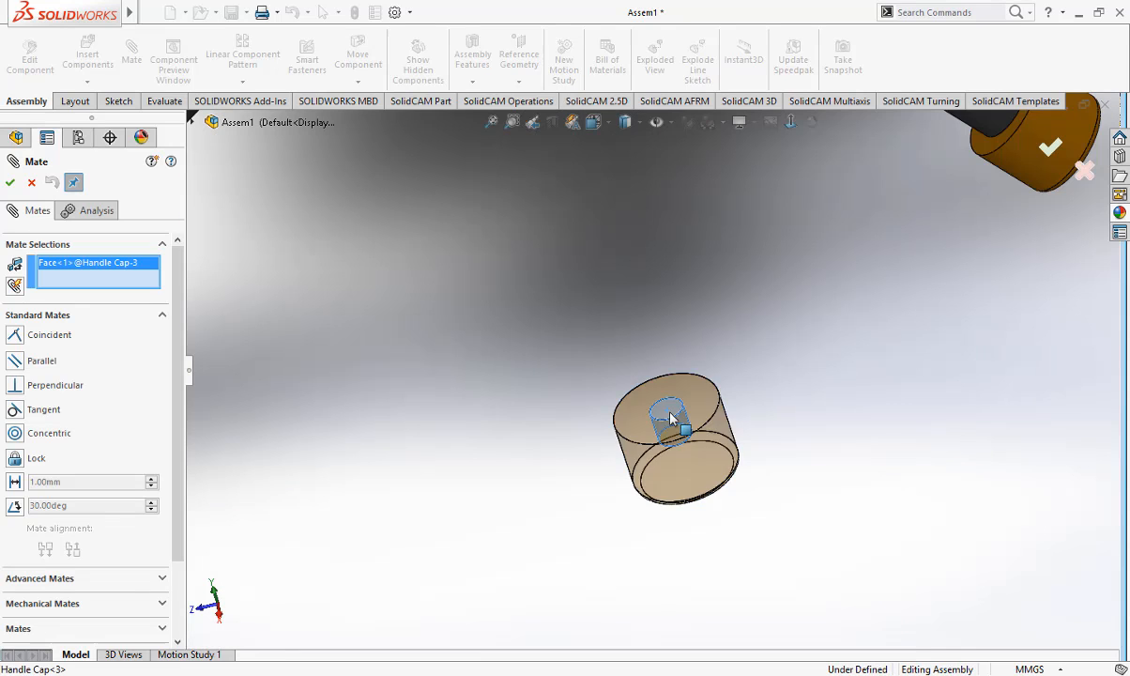
pyautogui.scroll(8, 658, 404)
pyautogui.scroll(-8, 608, 403)
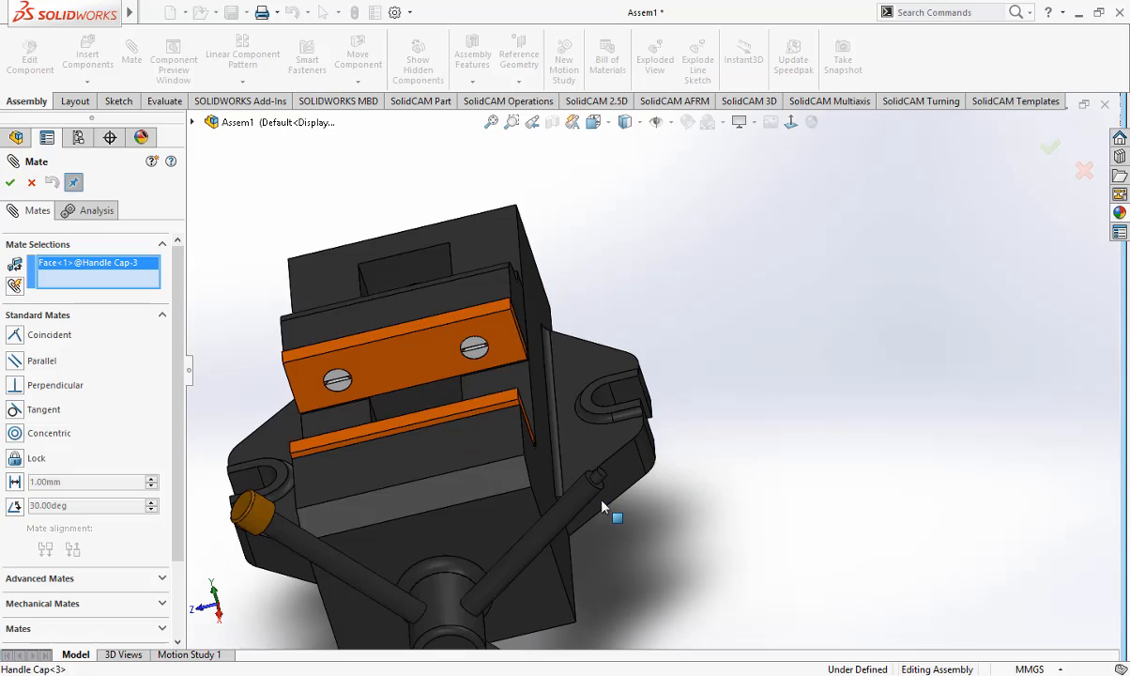
pyautogui.click(611, 430)
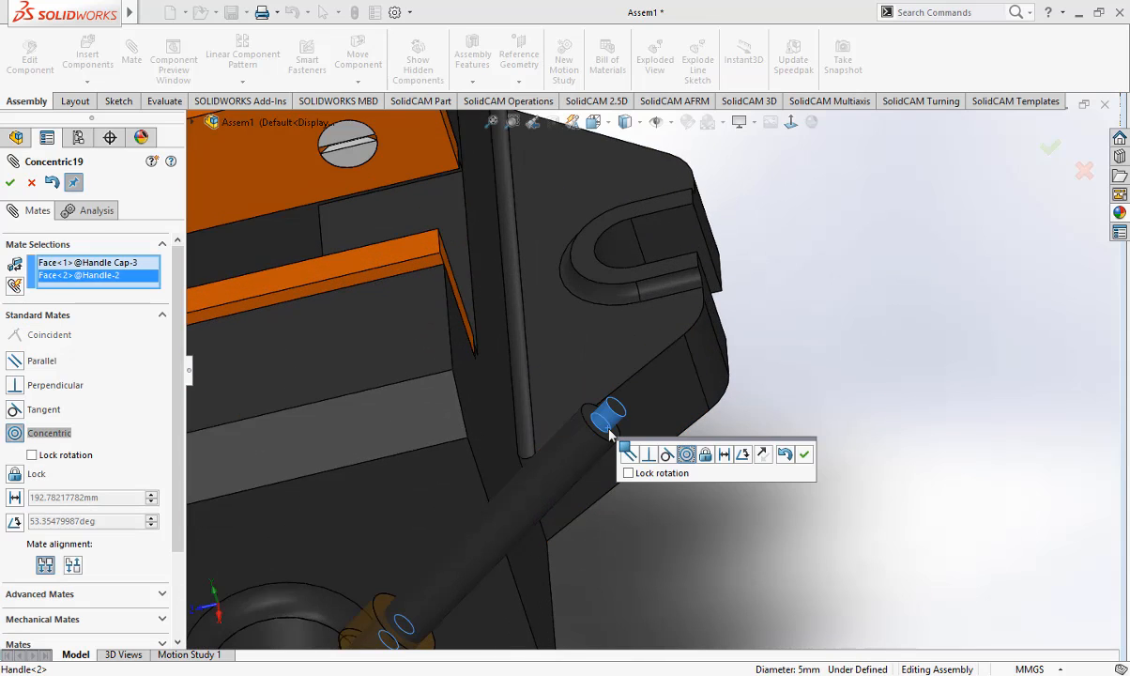
pyautogui.click(761, 456)
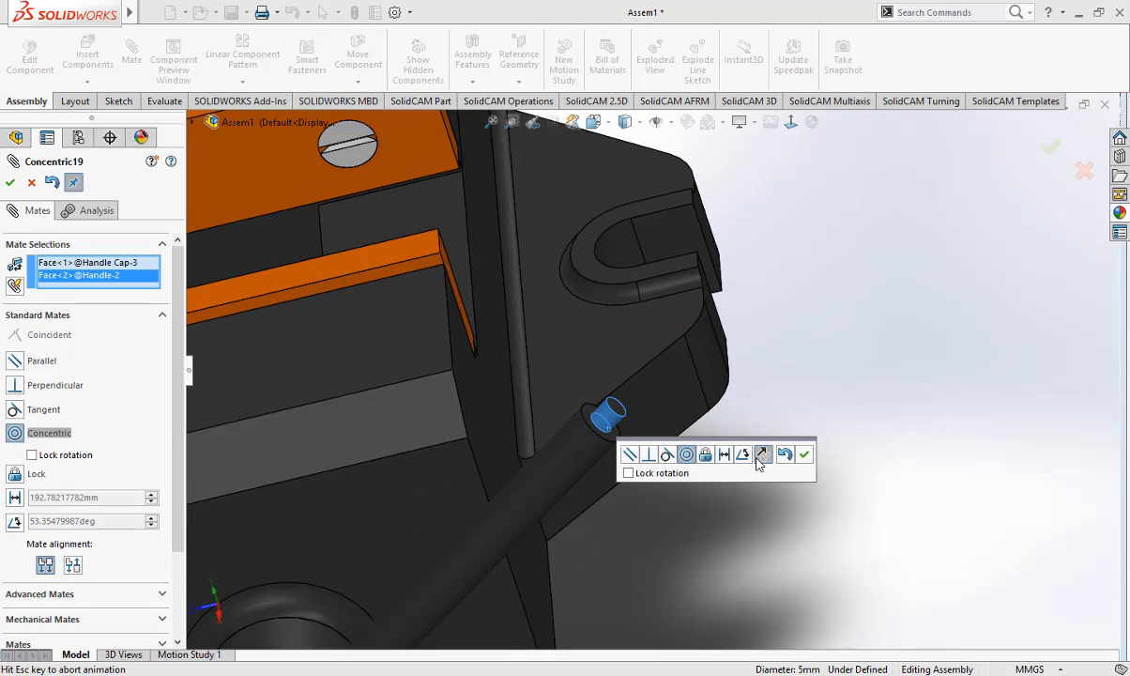
pyautogui.click(805, 456)
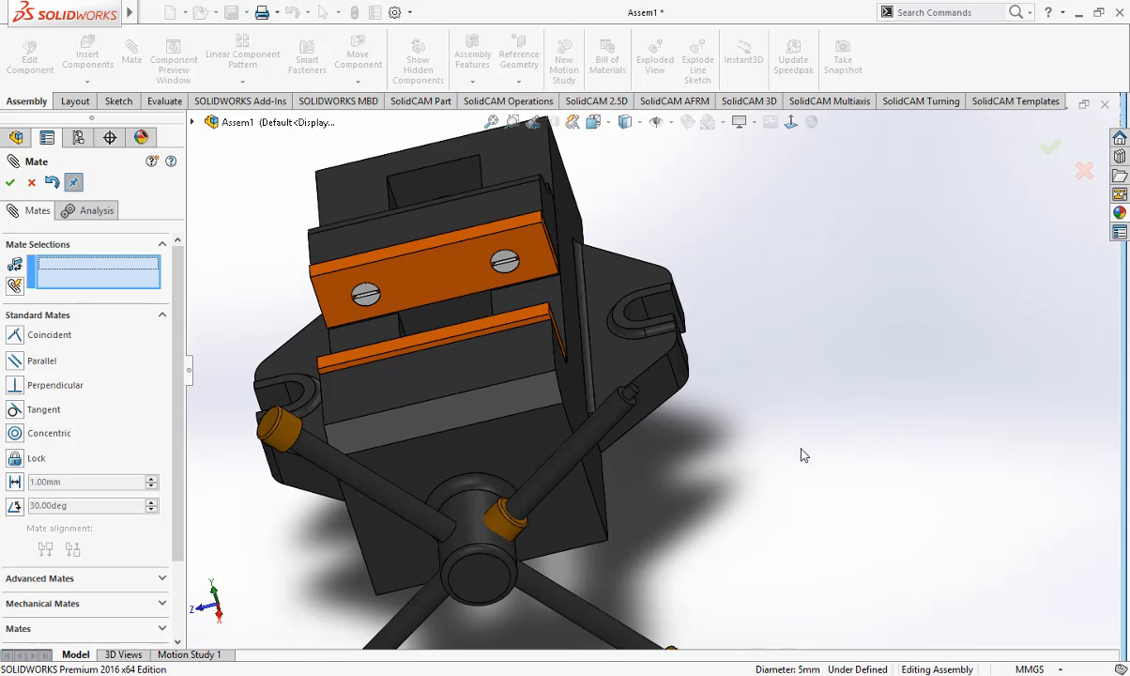
# Step: Slide the last cap beyond the second handle's upper end and mate its holed face coincident with the handle's shoulder face
pyautogui.scroll(-6, 715, 366)
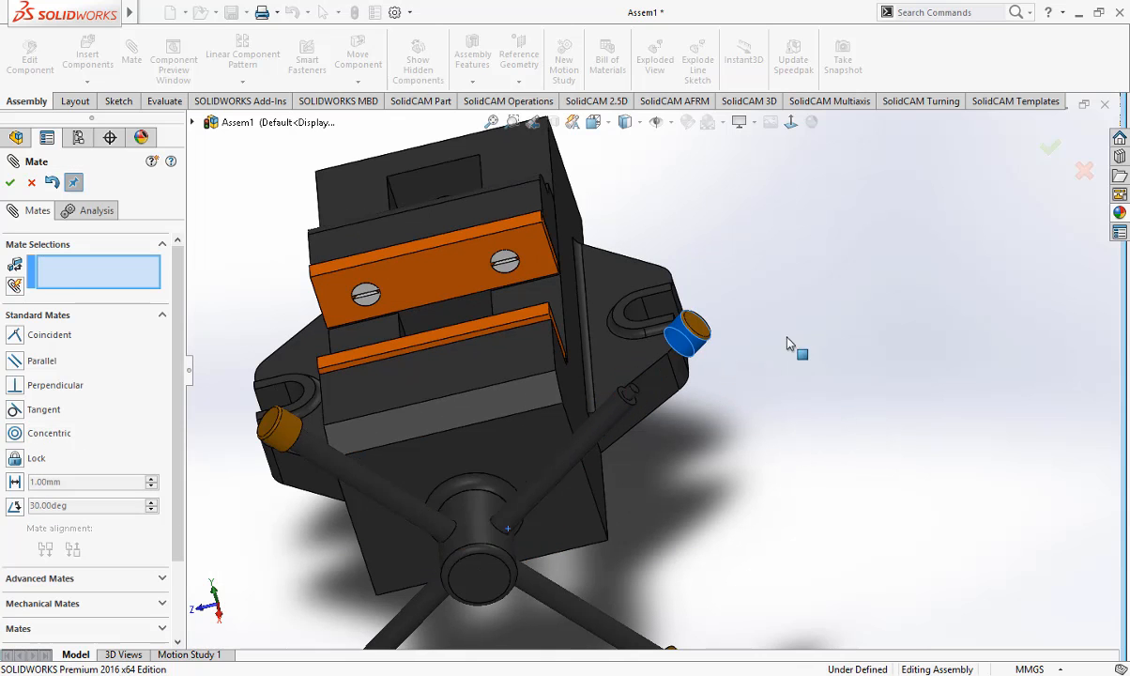
pyautogui.click(662, 362)
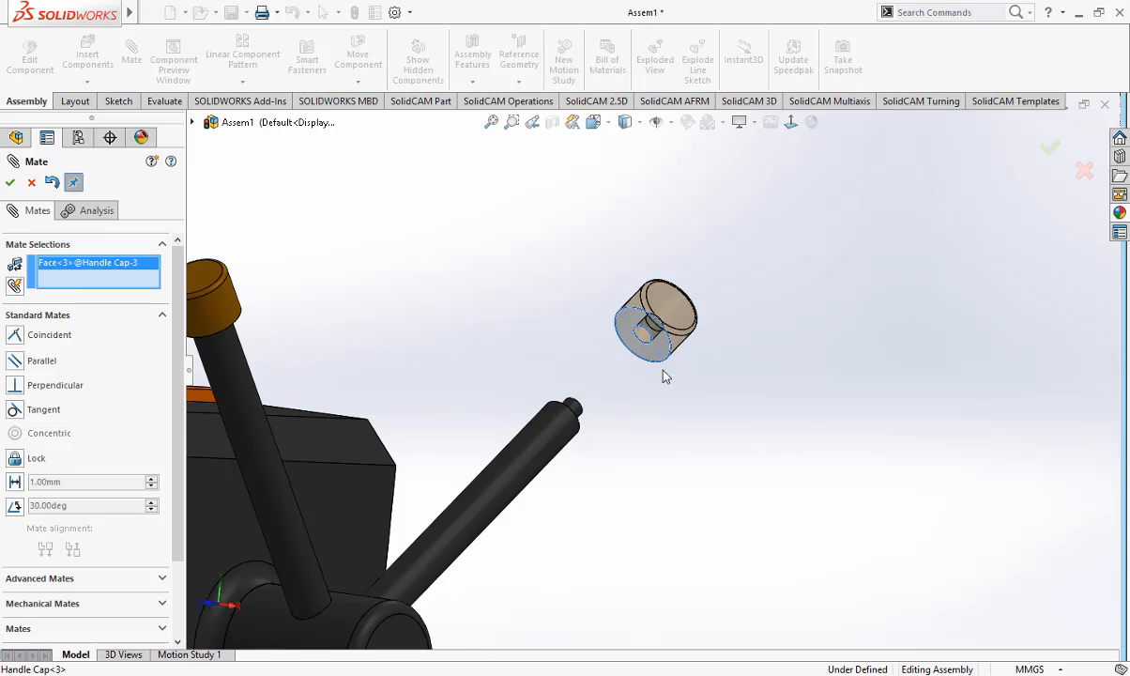
pyautogui.scroll(3, 732, 413)
pyautogui.moveTo(782, 449); pyautogui.dragTo(683, 529, button='middle')
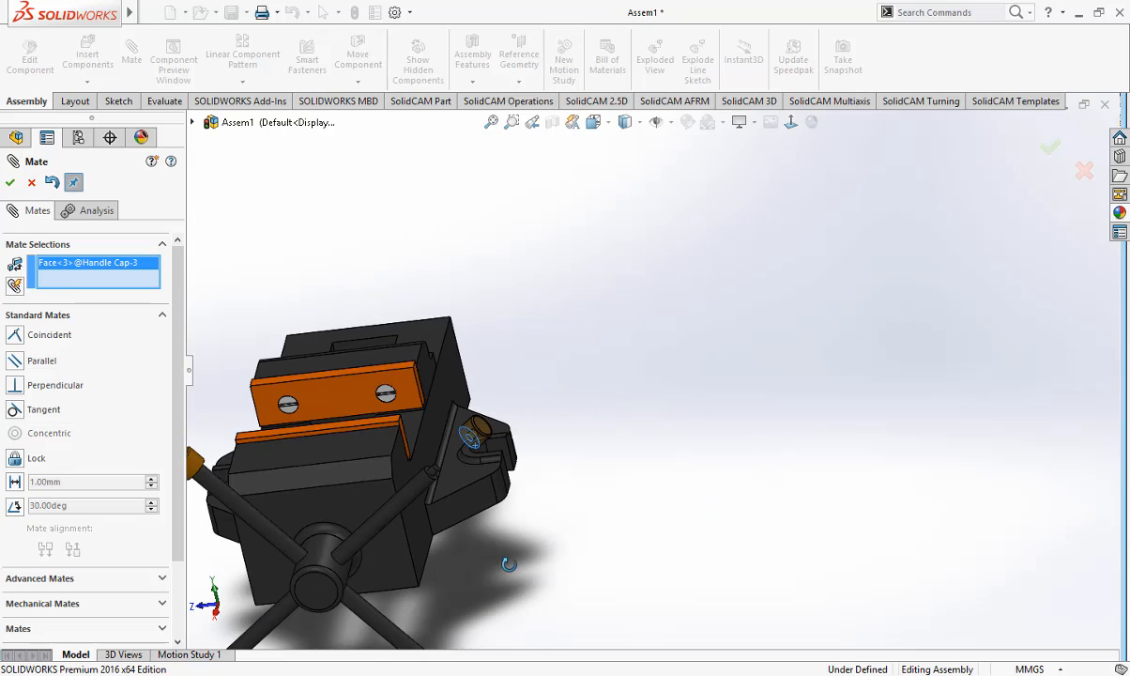
pyautogui.moveTo(508, 563); pyautogui.dragTo(391, 495, button='middle')
pyautogui.scroll(-8, 392, 507)
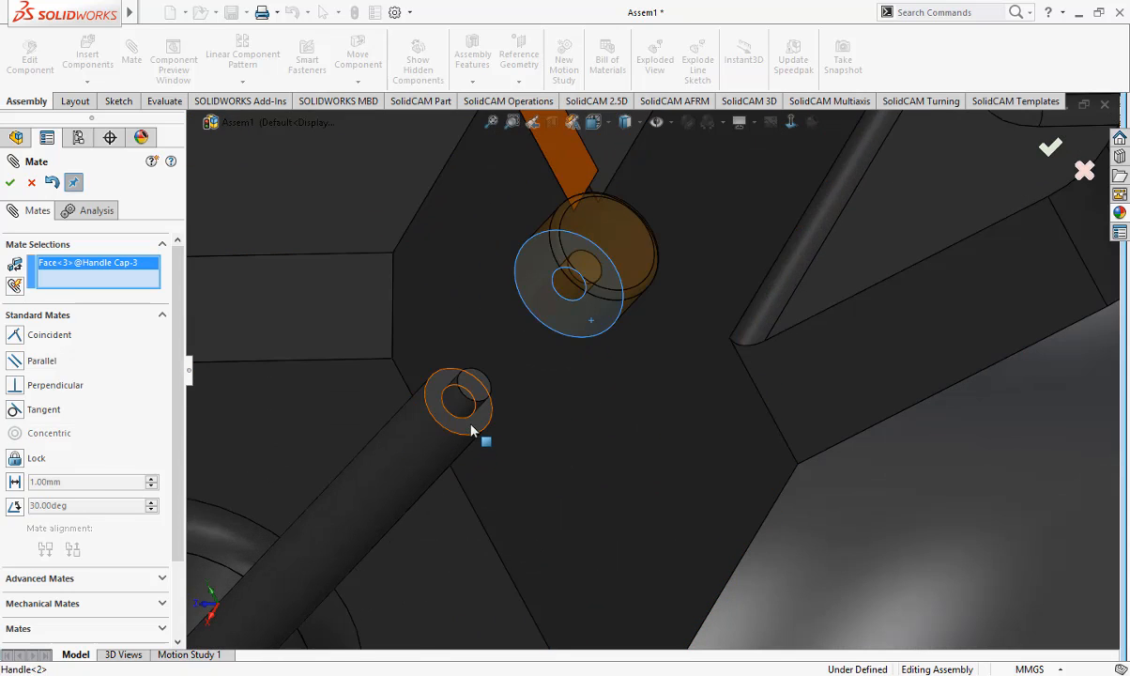
pyautogui.click(472, 430)
pyautogui.click(454, 448)
pyautogui.scroll(5, 499, 470)
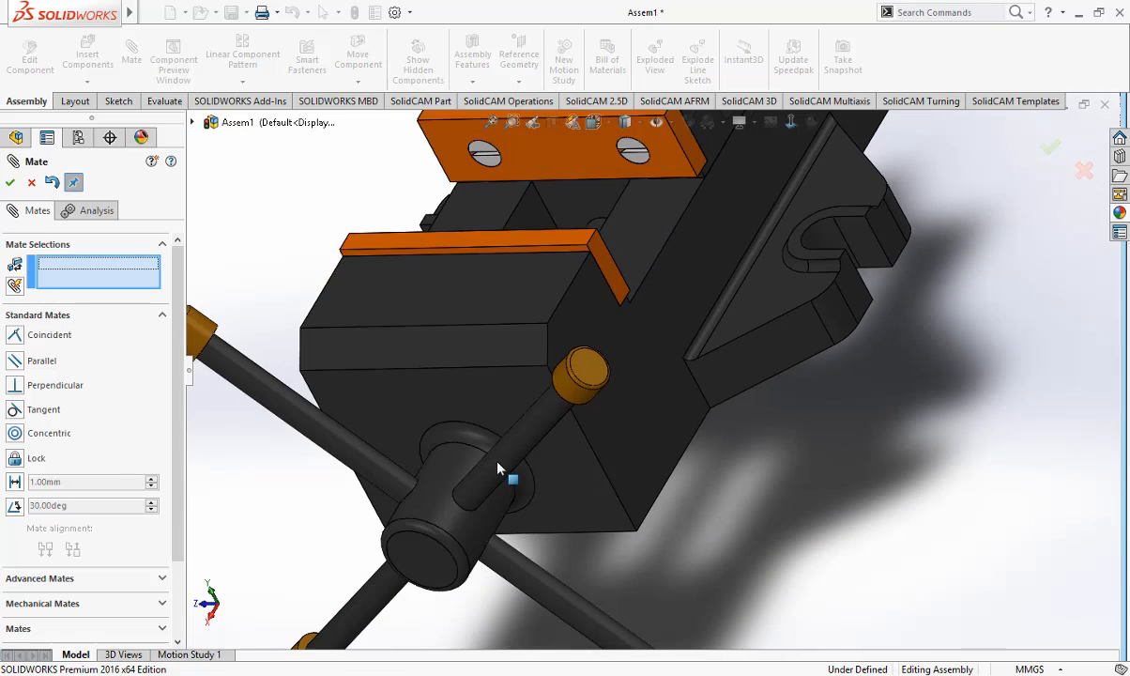
# Step: Finish mating and turn the crossed handles around the screw axis to test their rotation
pyautogui.scroll(6, 498, 469)
pyautogui.moveTo(594, 482); pyautogui.dragTo(652, 406, button='middle')
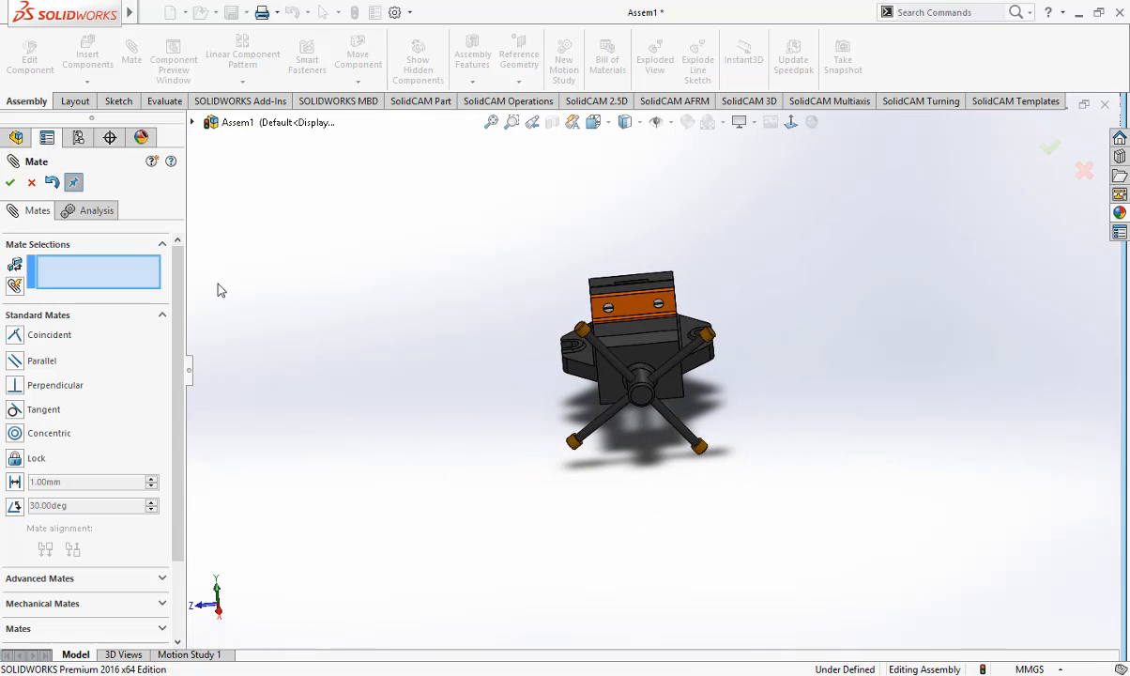
pyautogui.click(10, 186)
pyautogui.scroll(2, 639, 449)
pyautogui.moveTo(649, 452)
pyautogui.mouseDown(button='middle')
pyautogui.moveTo(691, 407)
pyautogui.moveTo(641, 461)
pyautogui.mouseUp(button='middle')
pyautogui.moveTo(683, 359); pyautogui.dragTo(725, 404)
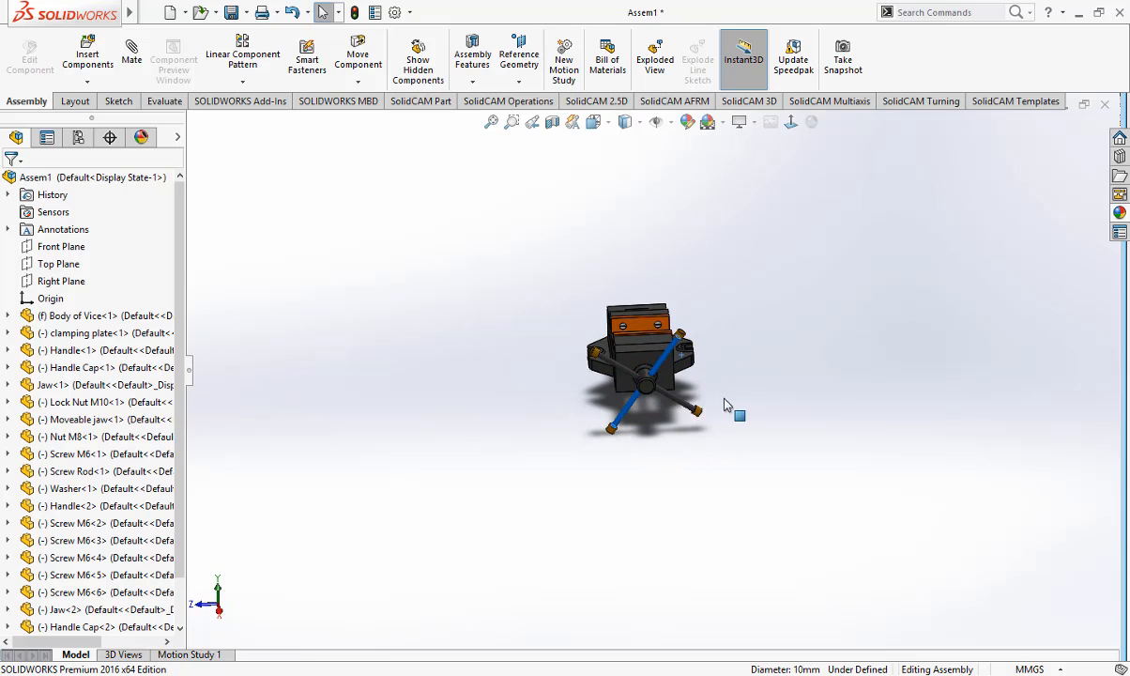
pyautogui.moveTo(603, 290); pyautogui.dragTo(658, 455)
# Step: Slide the movable jaw along the vice body away from the handles to test its travel, and clear the selection
pyautogui.scroll(2, 657, 455)
pyautogui.moveTo(658, 454); pyautogui.dragTo(790, 469, button='middle')
pyautogui.scroll(-3, 790, 469)
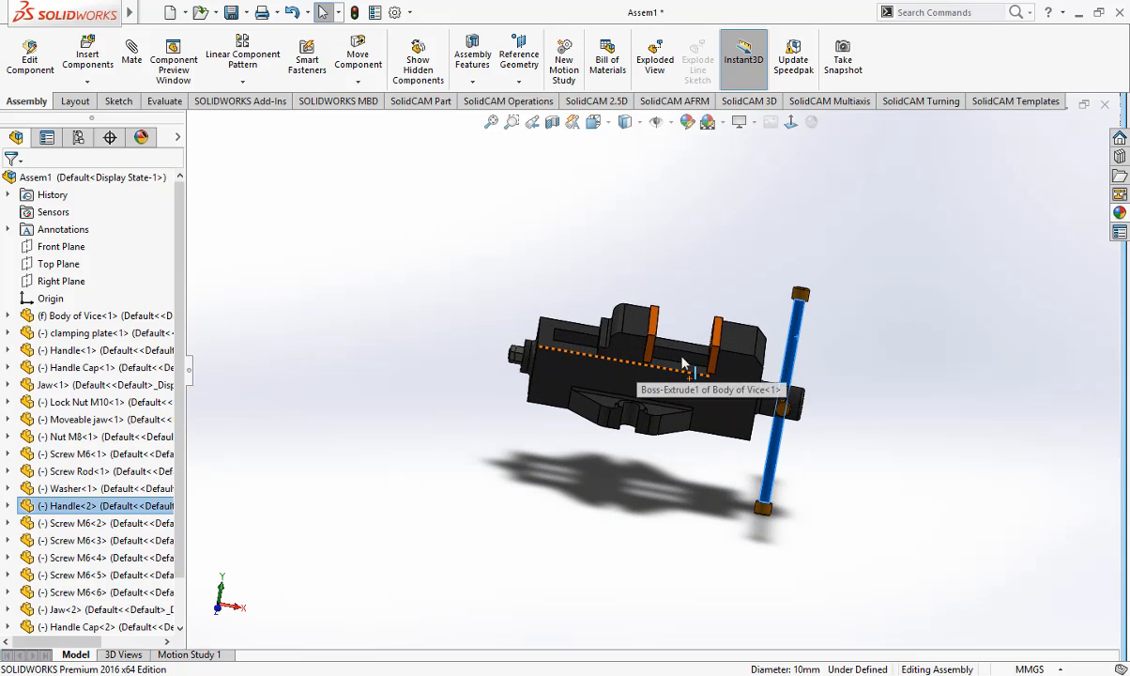
pyautogui.scroll(-3, 680, 368)
pyautogui.moveTo(680, 368); pyautogui.dragTo(577, 357, button='middle')
pyautogui.scroll(3, 576, 356)
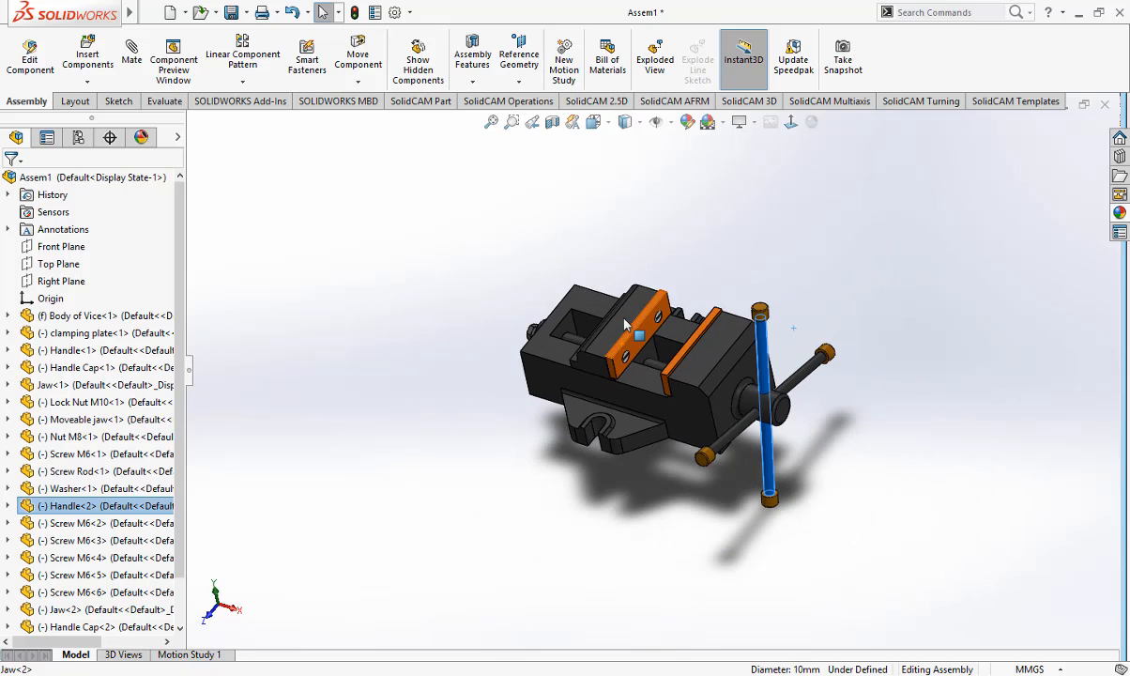
pyautogui.moveTo(624, 318); pyautogui.dragTo(570, 326)
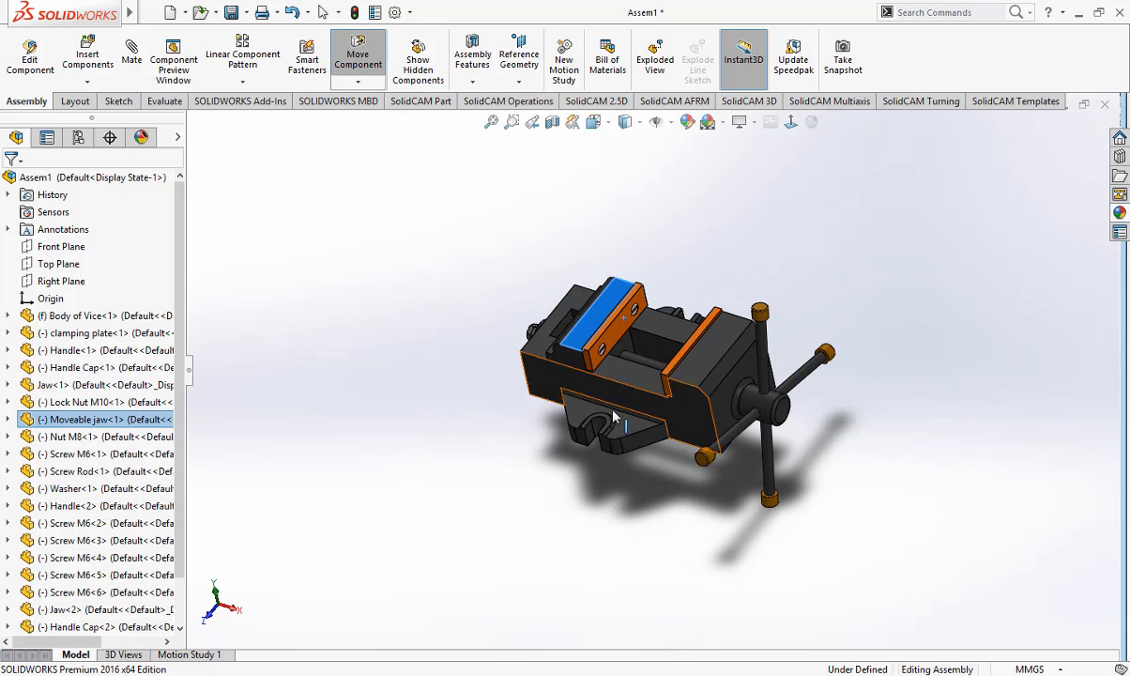
pyautogui.scroll(1, 635, 473)
pyautogui.click(680, 510)
pyautogui.moveTo(680, 510); pyautogui.dragTo(582, 427, button='middle')
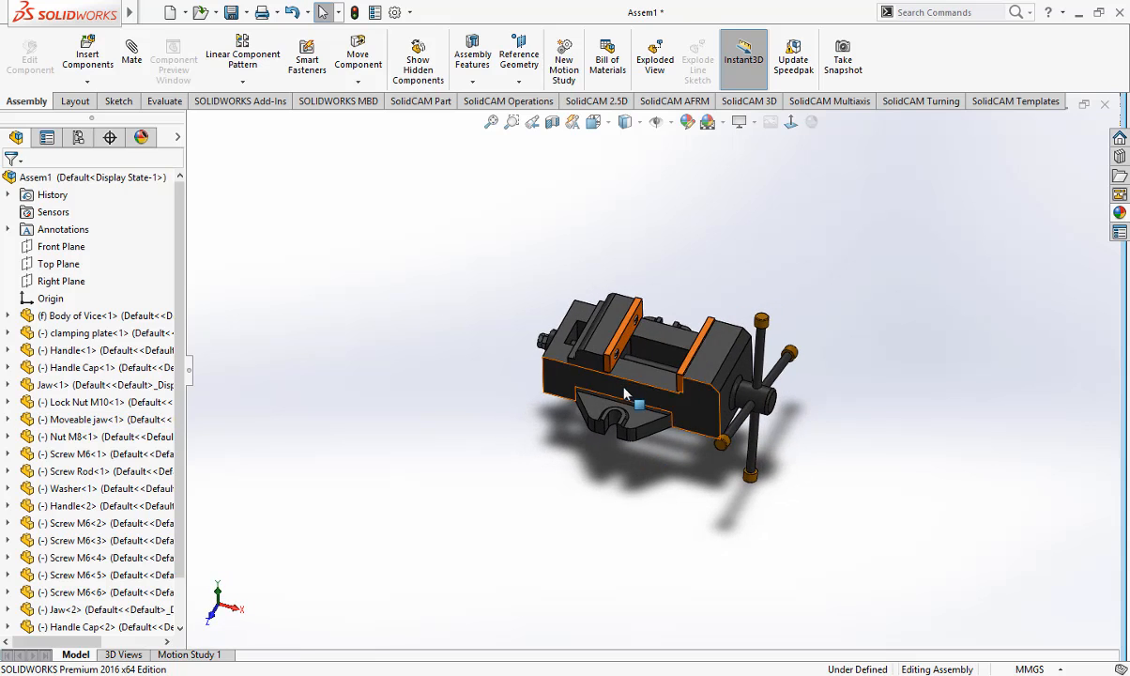
# Step: Slide the movable jaw a short way back towards the handle side of the vice
pyautogui.moveTo(601, 380); pyautogui.dragTo(629, 386, button='middle')
pyautogui.moveTo(616, 355)
pyautogui.mouseDown()
pyautogui.moveTo(662, 368)
pyautogui.moveTo(622, 379)
pyautogui.moveTo(631, 392)
pyautogui.moveTo(518, 383)
pyautogui.moveTo(753, 418)
pyautogui.moveTo(550, 371)
pyautogui.moveTo(637, 360)
pyautogui.mouseUp()
pyautogui.scroll(-3, 636, 360)
pyautogui.moveTo(666, 449); pyautogui.dragTo(669, 412, button='middle')
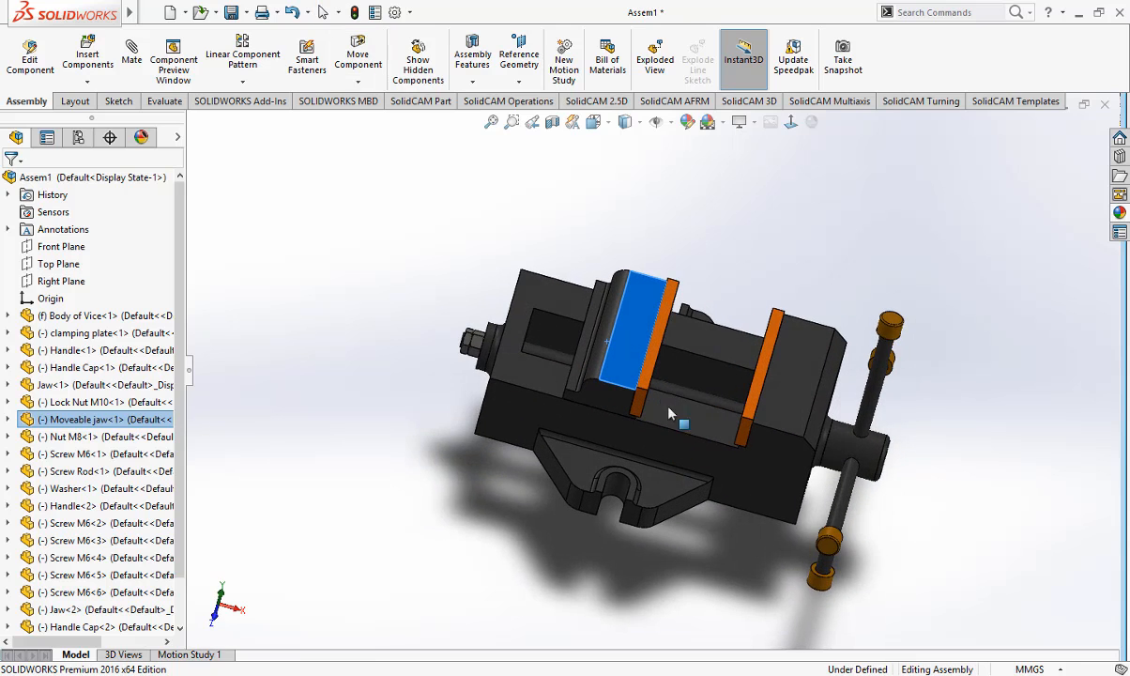
# Step: Slide the movable jaw slightly farther from the fixed jaw to check its travel, and clear the selection
pyautogui.click(676, 571)
pyautogui.moveTo(676, 571); pyautogui.dragTo(731, 527, button='middle')
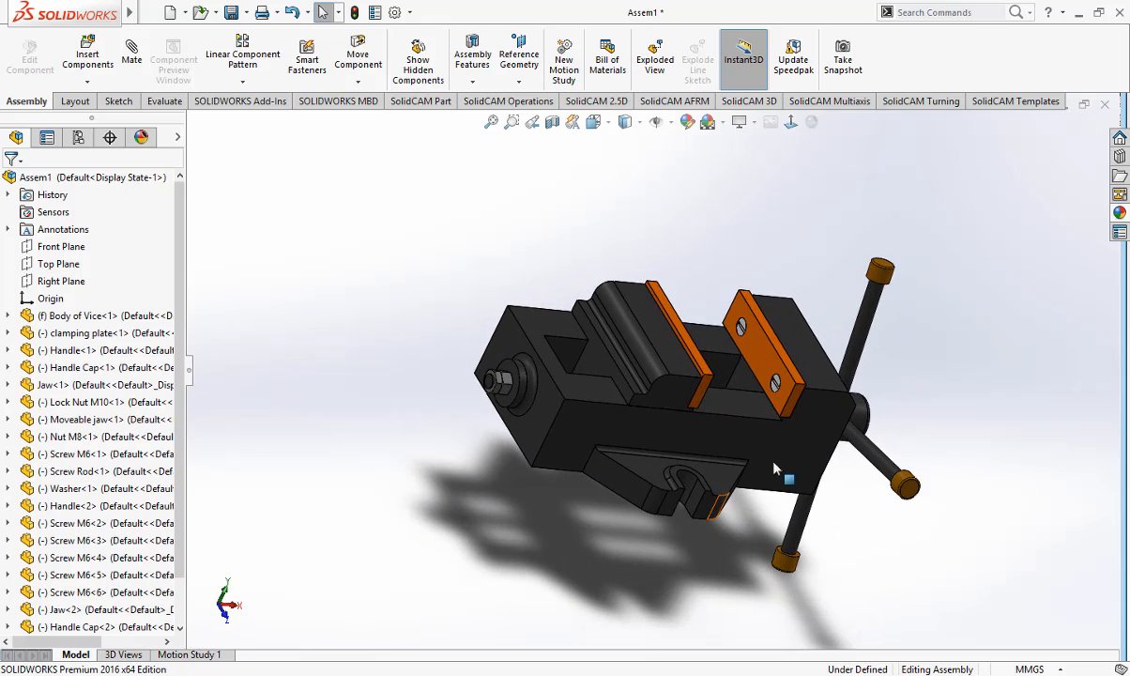
pyautogui.scroll(-3, 773, 462)
pyautogui.moveTo(739, 469); pyautogui.dragTo(705, 488, button='middle')
pyautogui.scroll(3, 706, 488)
pyautogui.moveTo(622, 430); pyautogui.dragTo(573, 338, button='middle')
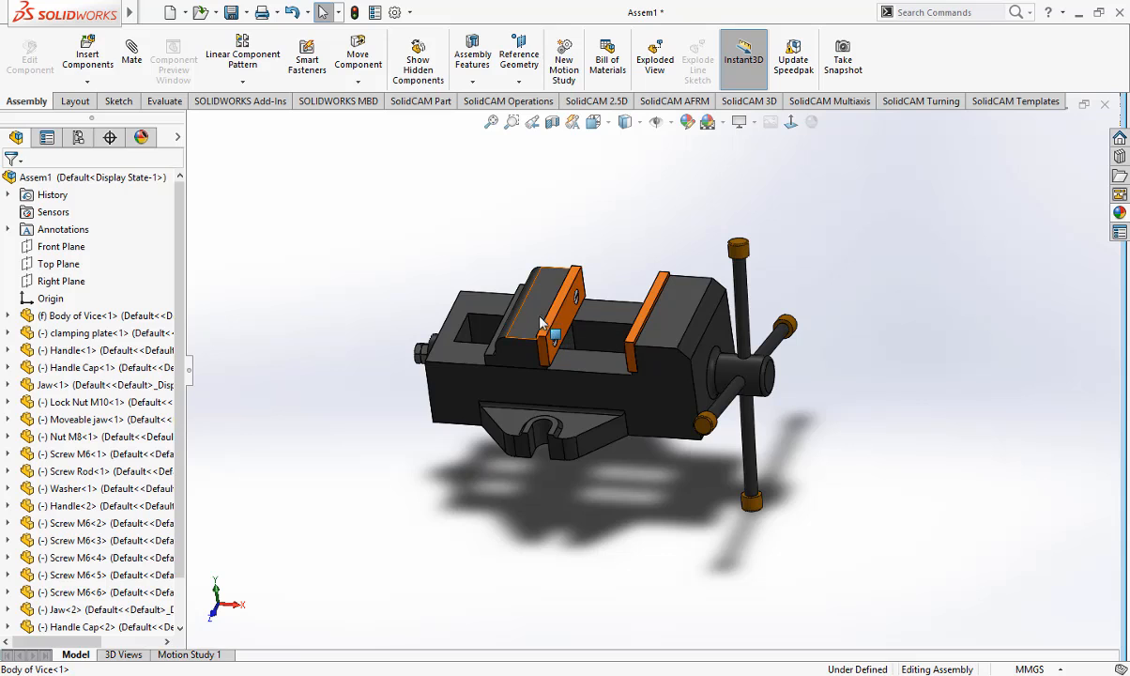
pyautogui.moveTo(567, 323); pyautogui.dragTo(535, 333)
pyautogui.scroll(-2, 535, 334)
pyautogui.press('Escape')
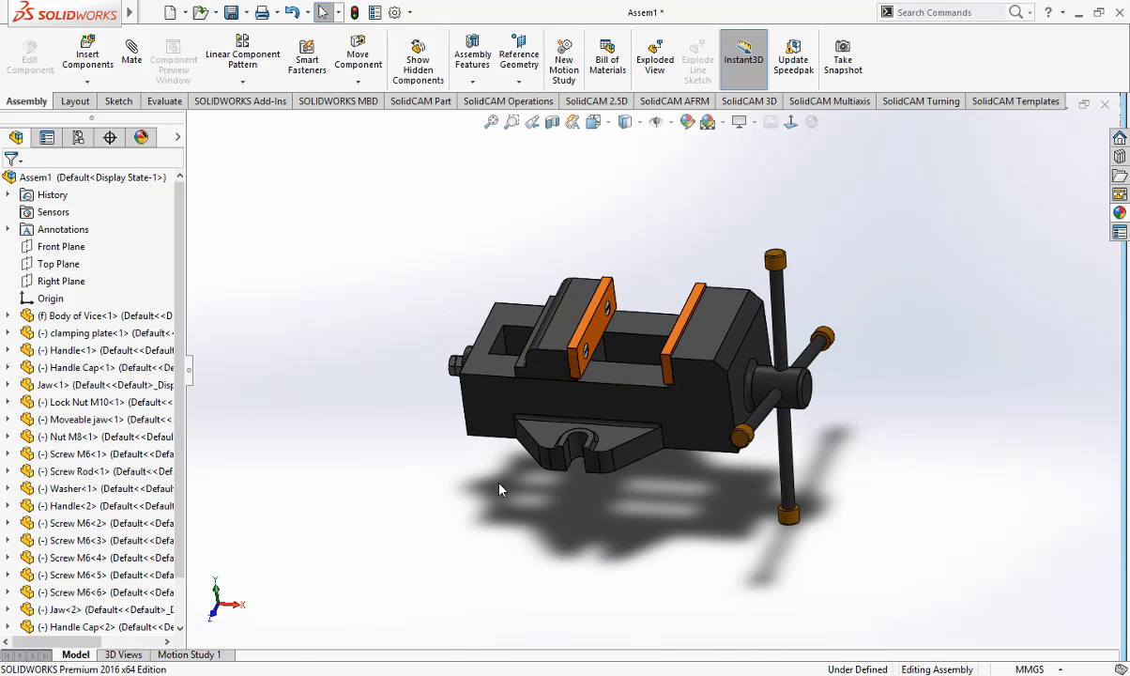
pyautogui.scroll(3, 468, 454)
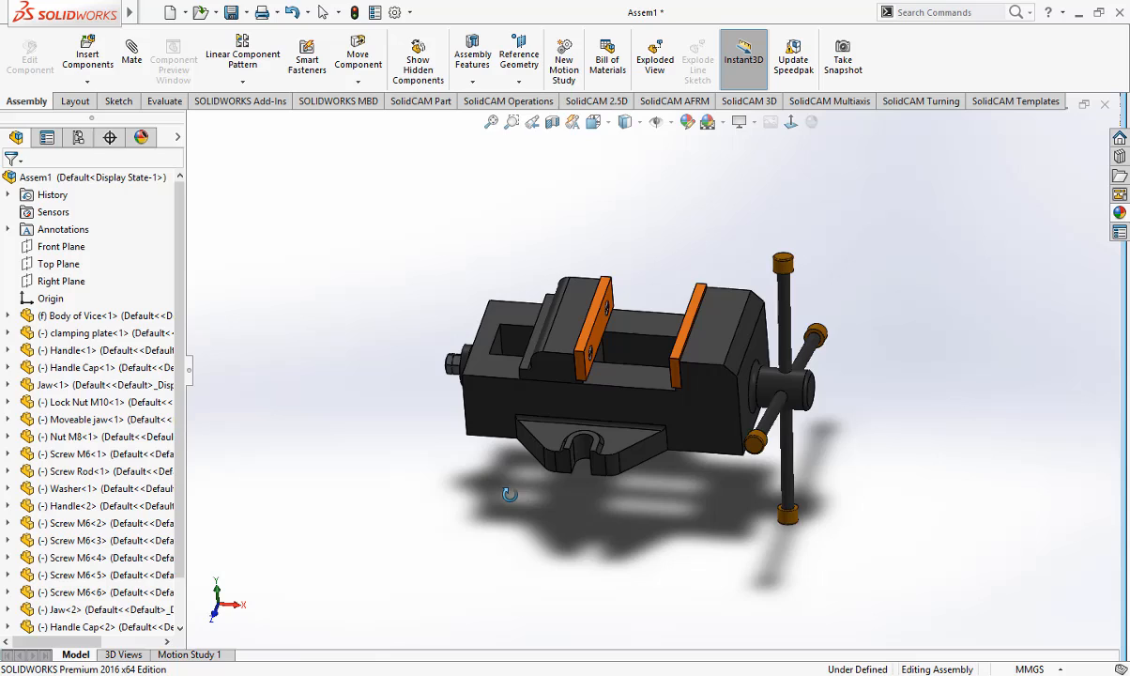
# Step: Start an advanced limit distance mate between the facing faces of the two orange jaw plates
pyautogui.click(133, 58)
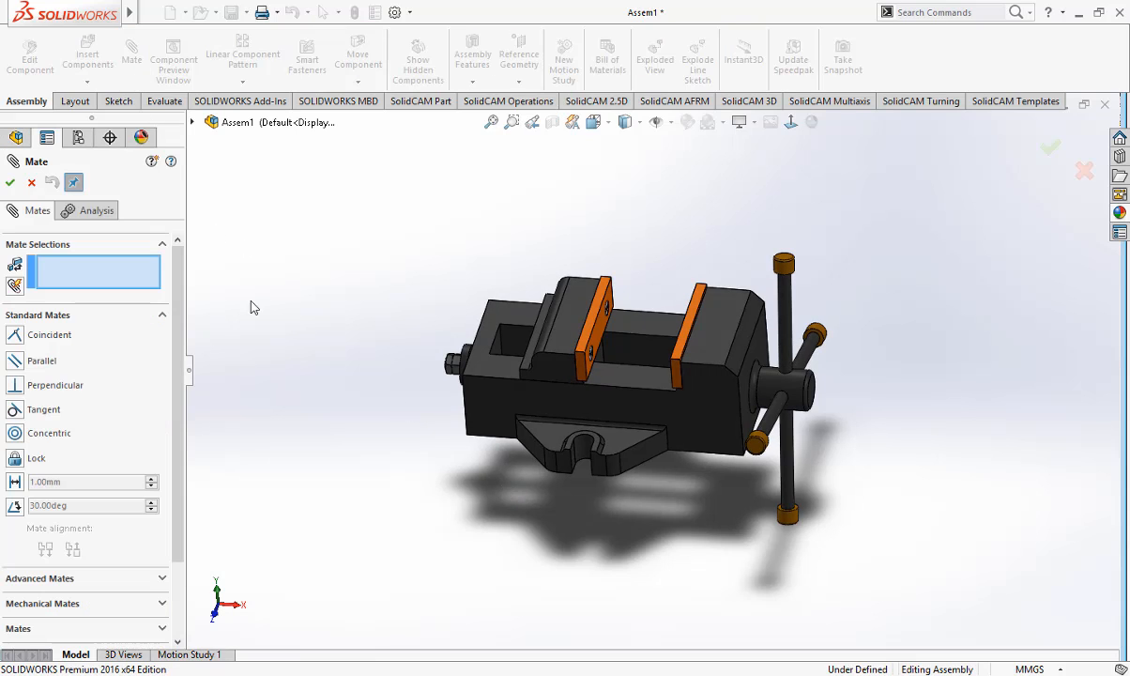
pyautogui.scroll(-3, 169, 461)
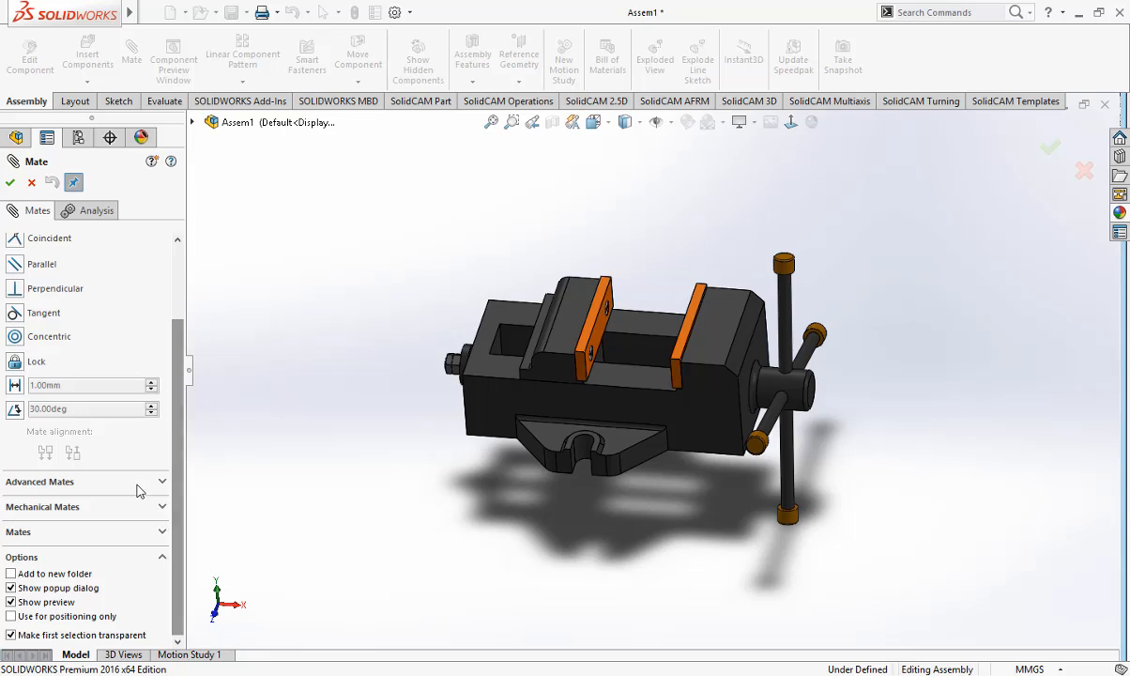
pyautogui.click(161, 483)
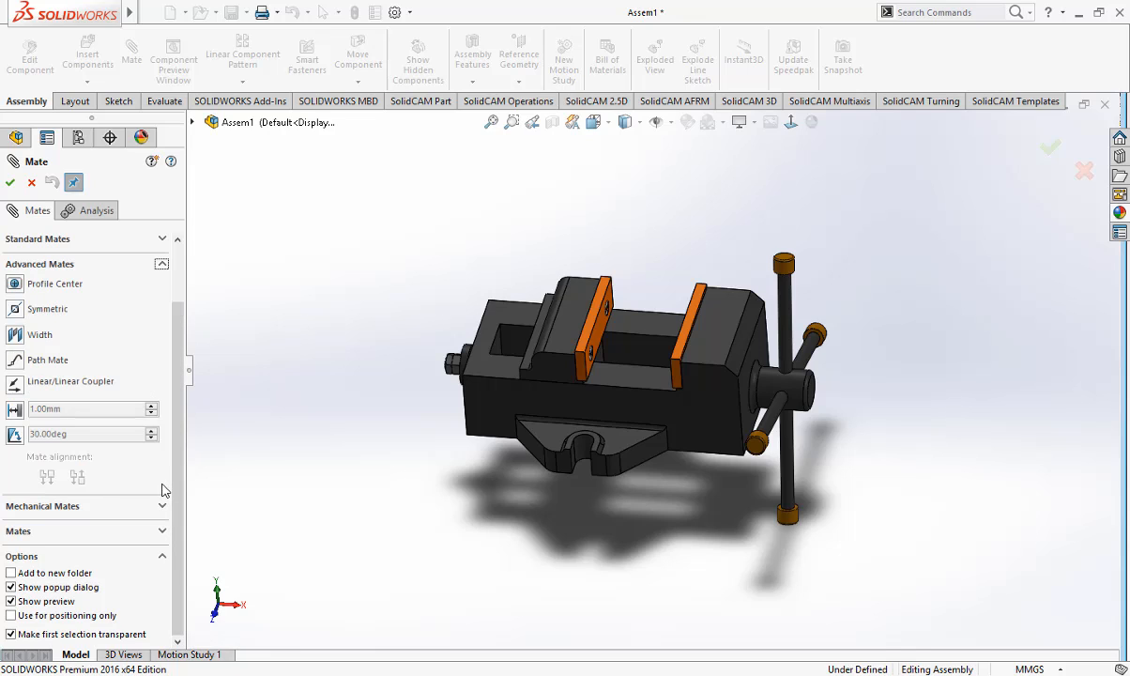
pyautogui.click(15, 412)
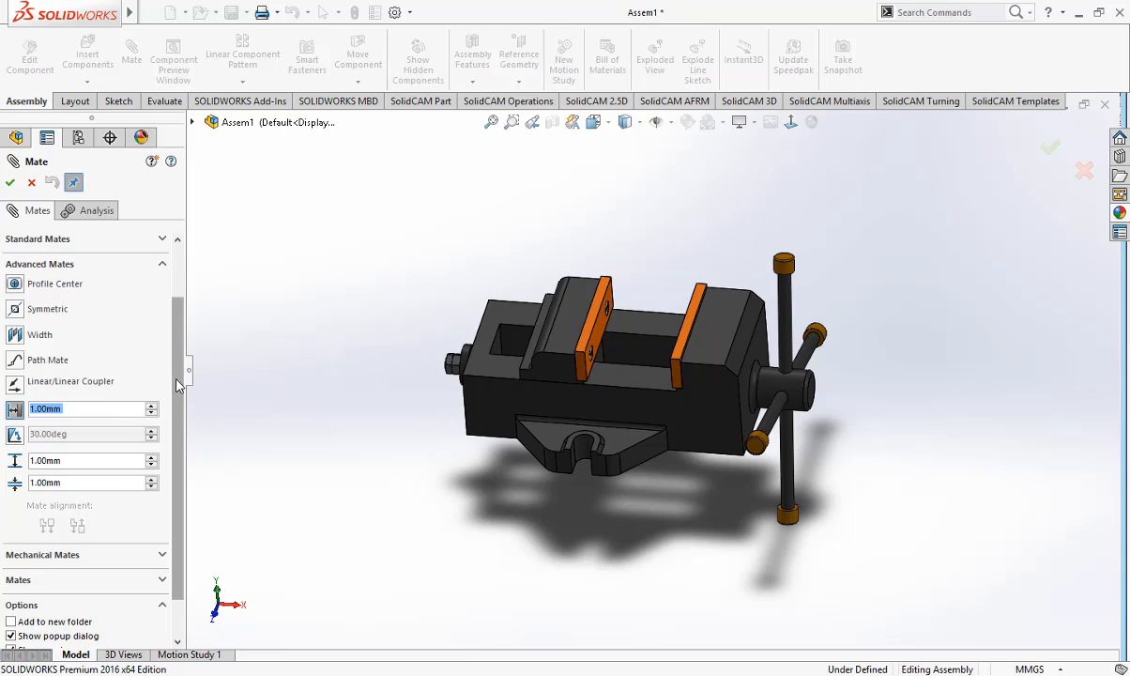
pyautogui.scroll(2, 167, 365)
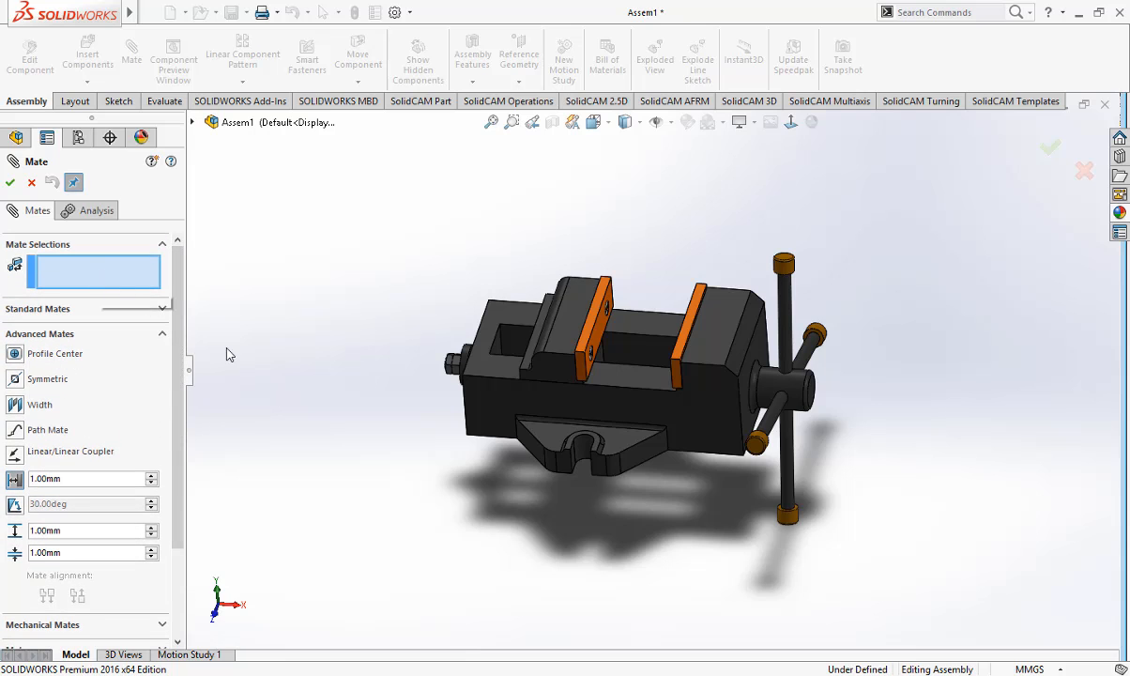
pyautogui.moveTo(628, 365); pyautogui.dragTo(582, 336, button='middle')
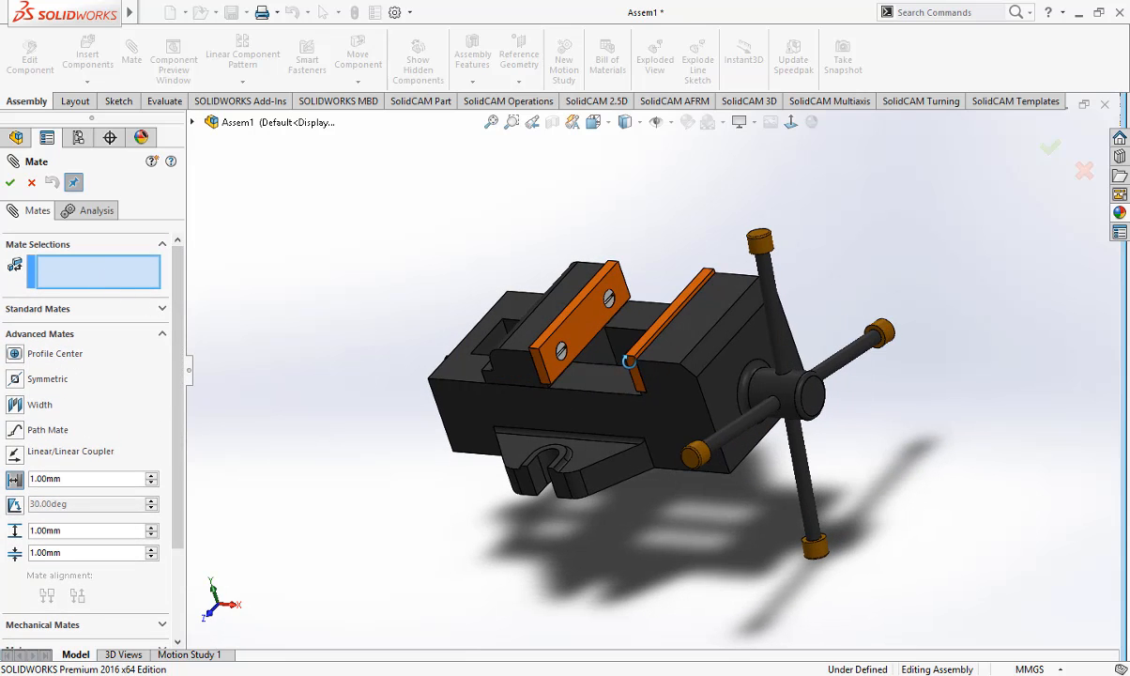
pyautogui.click(578, 334)
pyautogui.moveTo(537, 402); pyautogui.dragTo(742, 380, button='middle')
pyautogui.click(723, 346)
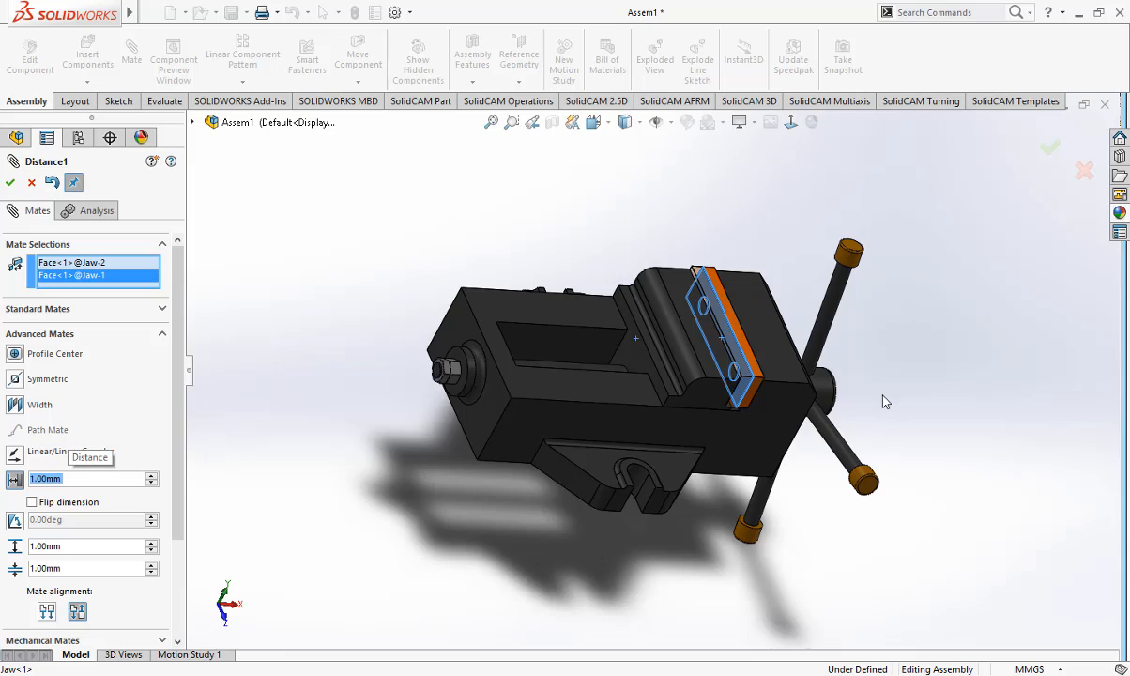
# Step: Set the mate distance between the two jaw plates to 0 mm, checking it in the front view
pyautogui.hotkey('ctrl', '1')
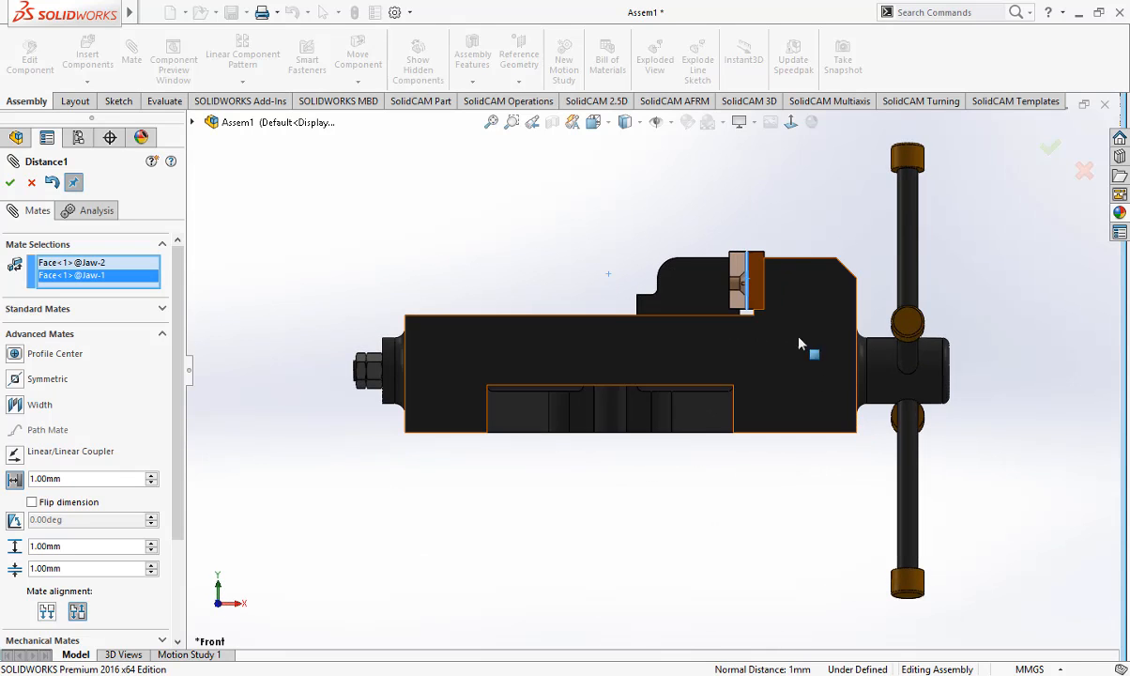
pyautogui.scroll(-6, 747, 275)
pyautogui.scroll(-2, 711, 305)
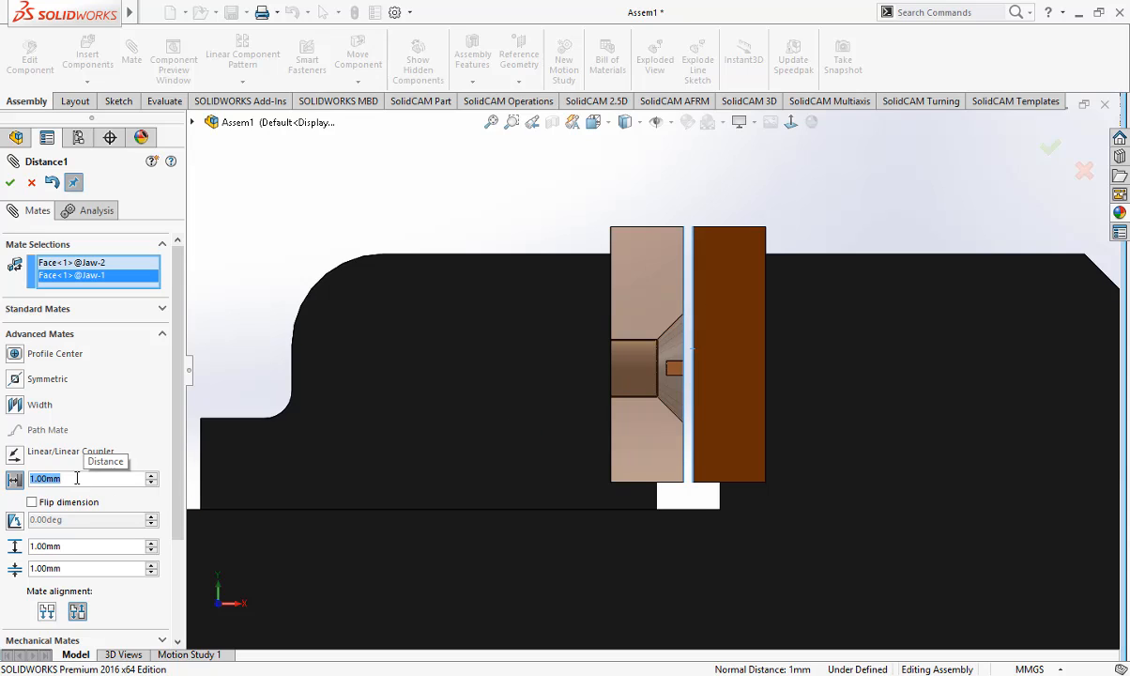
pyautogui.write('0')
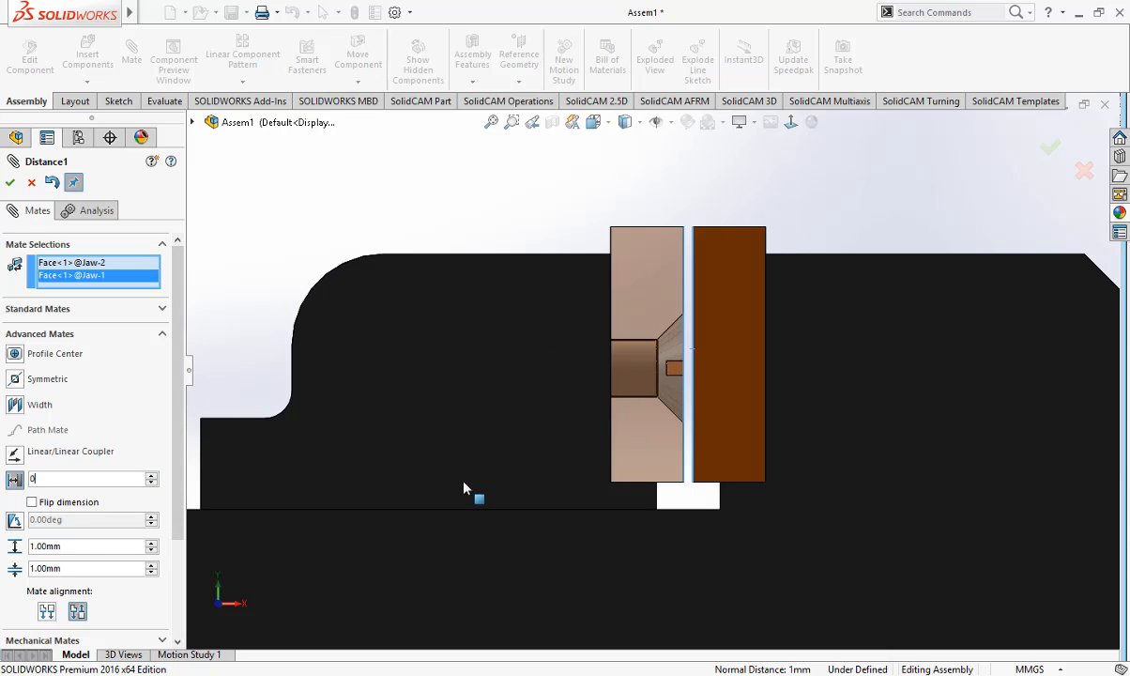
pyautogui.press('Return')
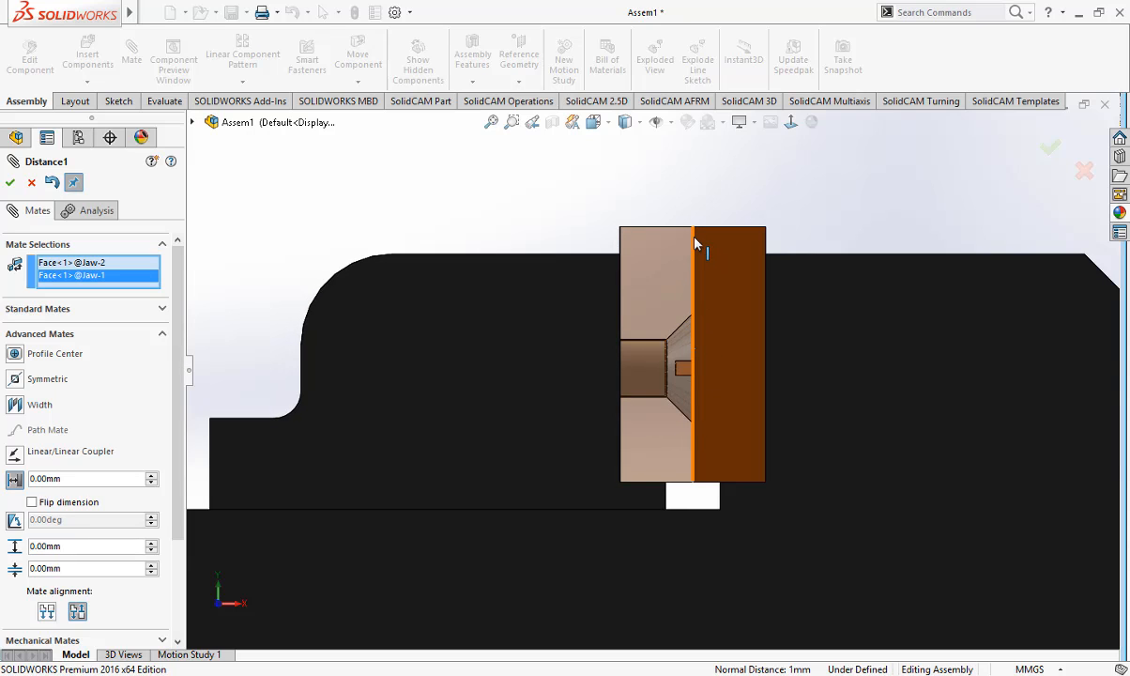
# Step: Examine the closed jaw plates, the gap beneath them and both ends of the vice body's slot to judge the jaw's travel range
pyautogui.scroll(5, 665, 430)
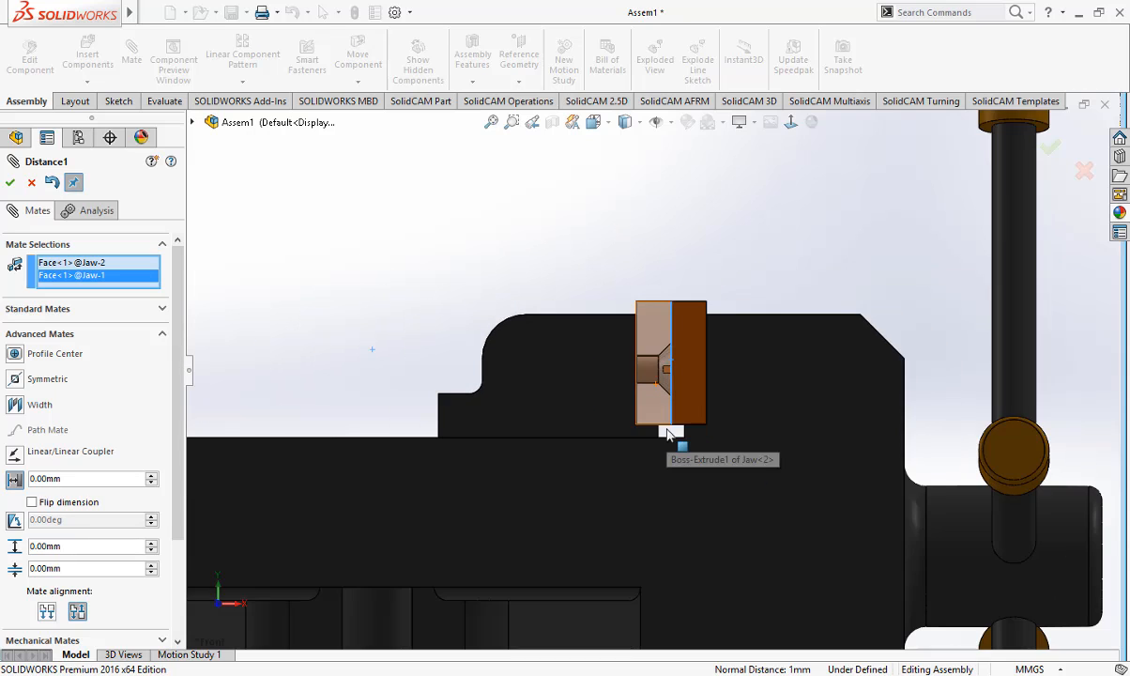
pyautogui.moveTo(609, 480); pyautogui.dragTo(615, 522, button='middle')
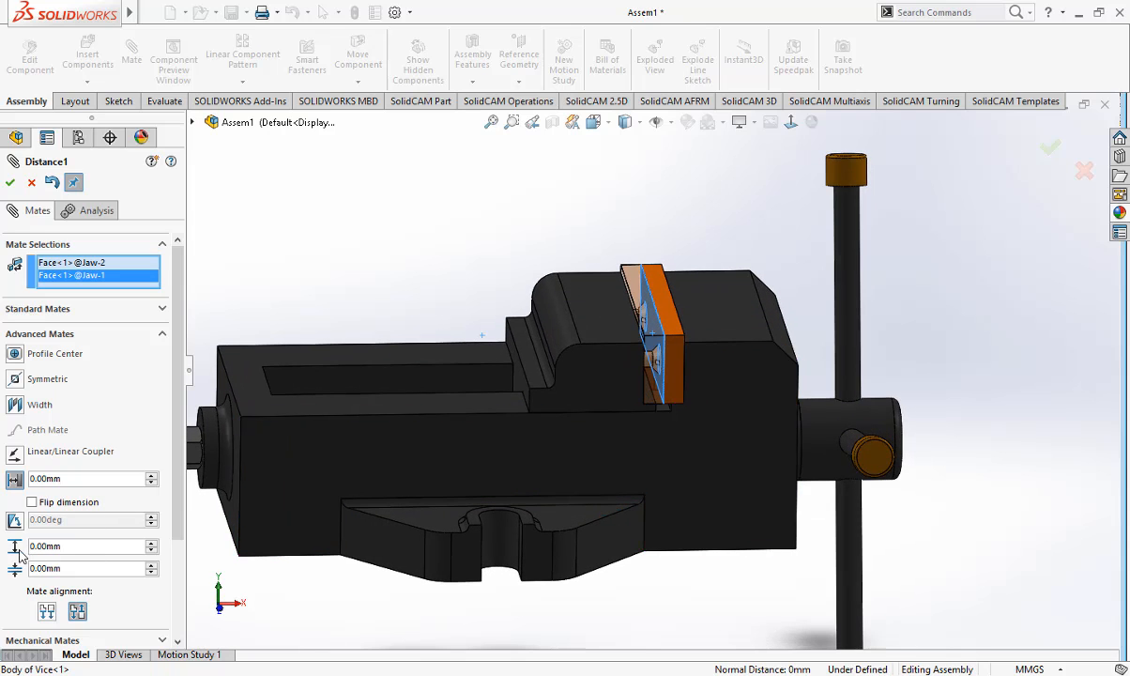
pyautogui.moveTo(584, 375)
pyautogui.mouseDown()
pyautogui.moveTo(563, 363)
pyautogui.moveTo(586, 377)
pyautogui.mouseUp()
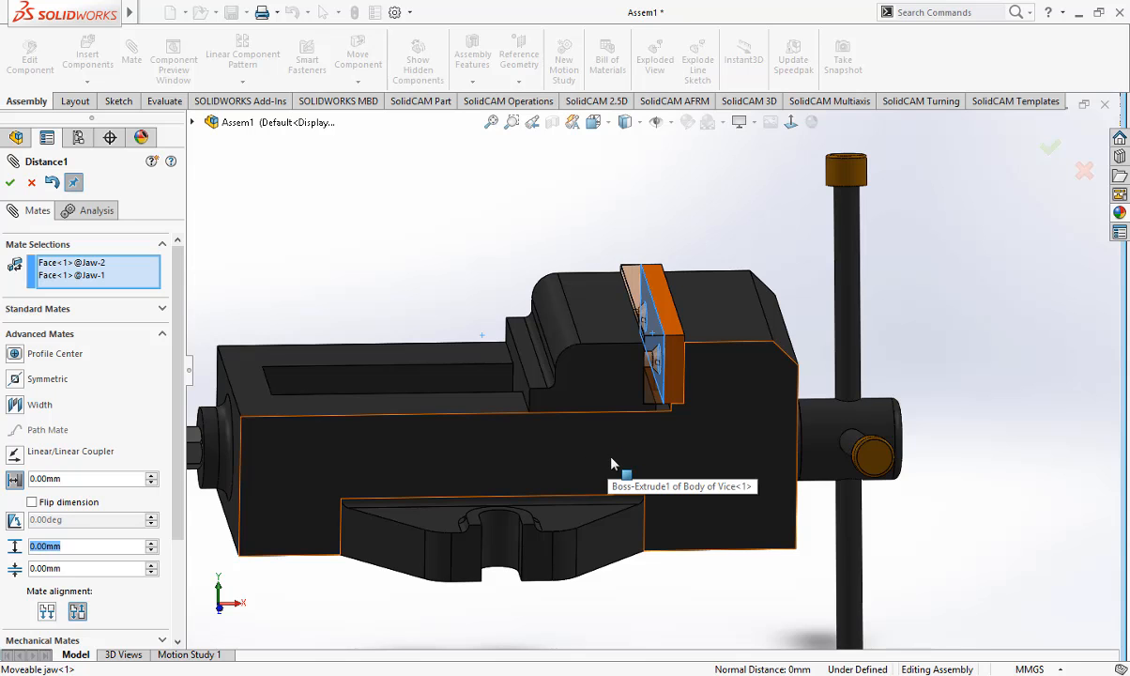
pyautogui.moveTo(613, 469); pyautogui.dragTo(669, 421, button='middle')
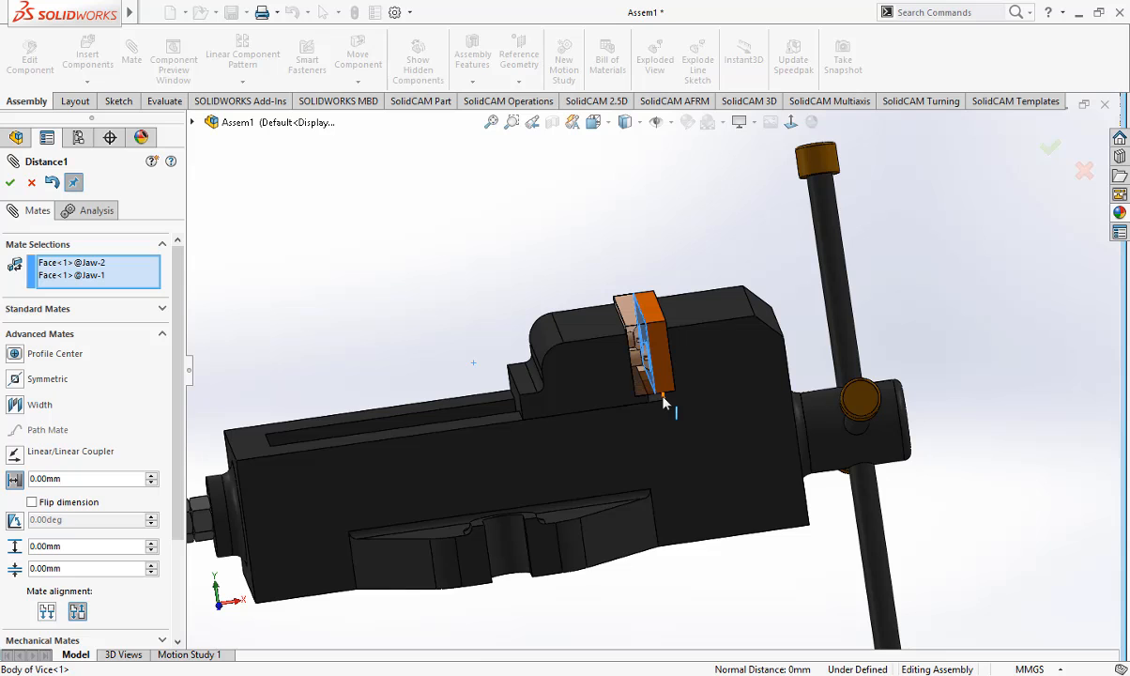
pyautogui.scroll(-6, 664, 401)
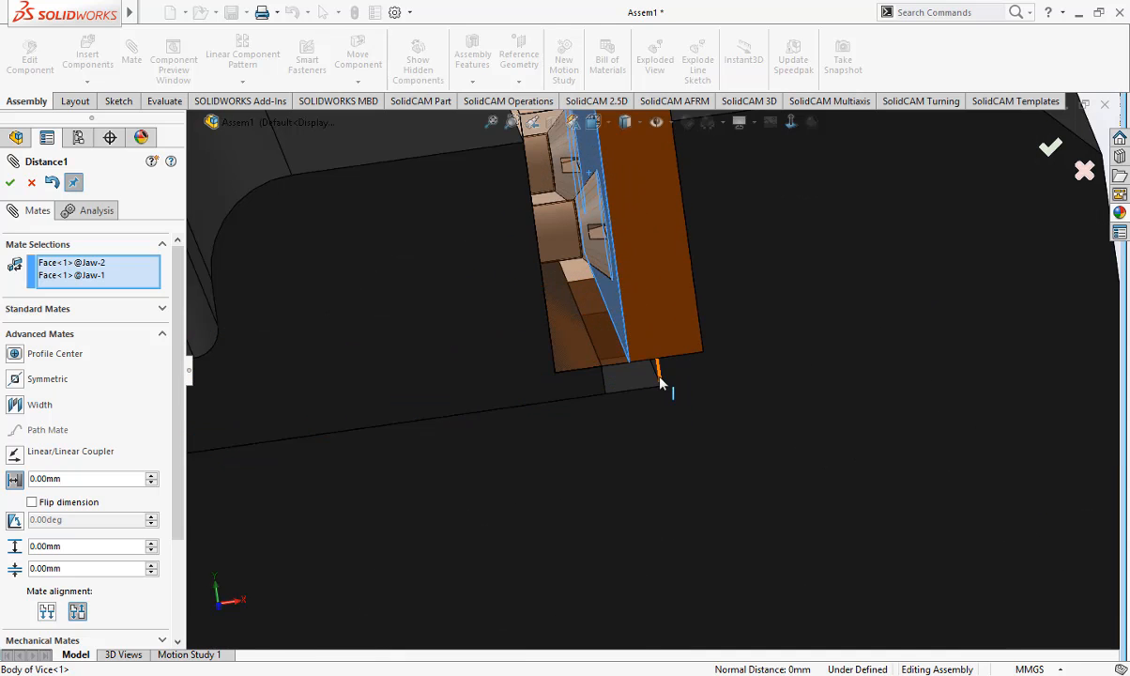
pyautogui.scroll(6, 666, 399)
pyautogui.scroll(-5, 353, 449)
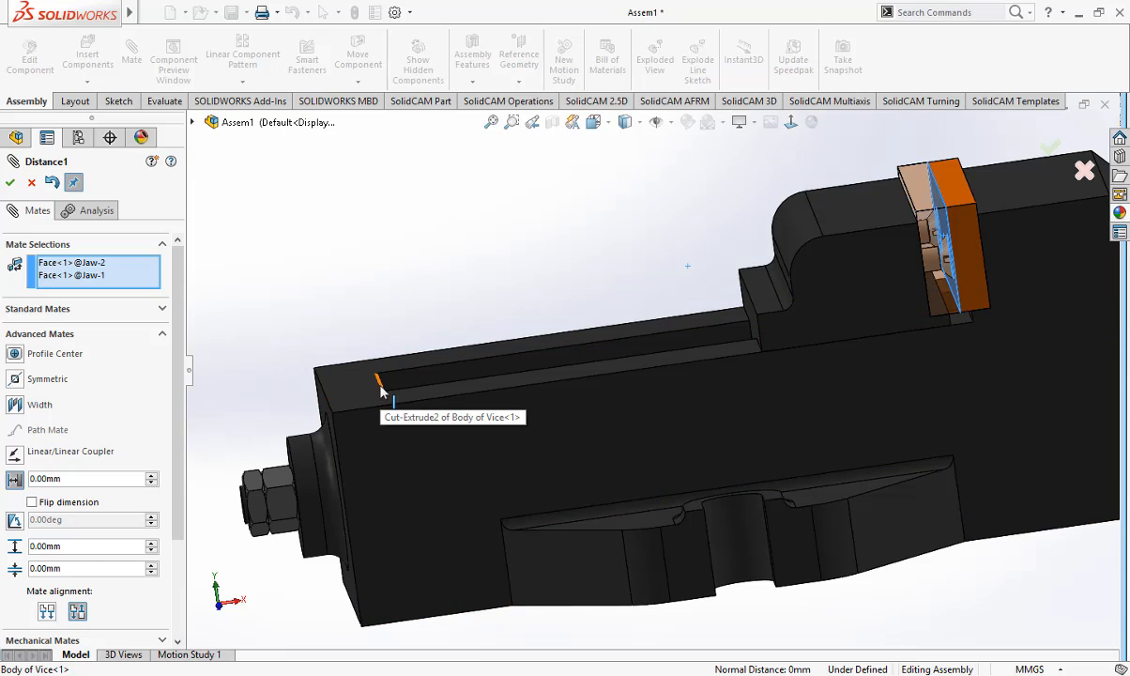
pyautogui.scroll(-4, 941, 349)
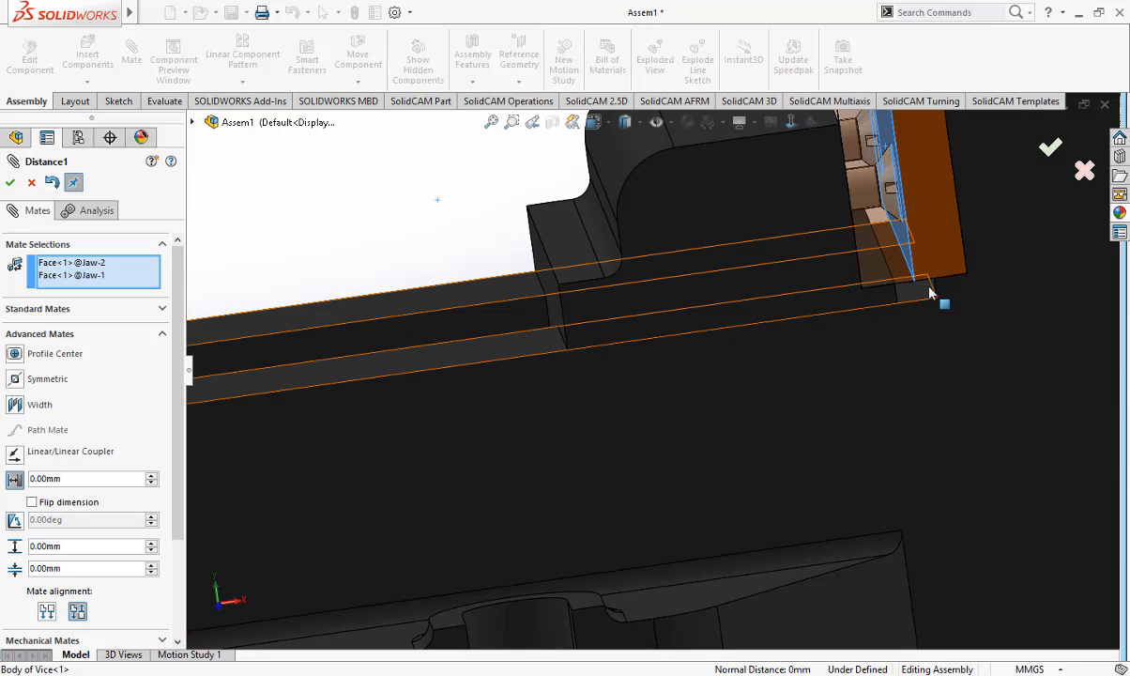
pyautogui.scroll(2, 864, 314)
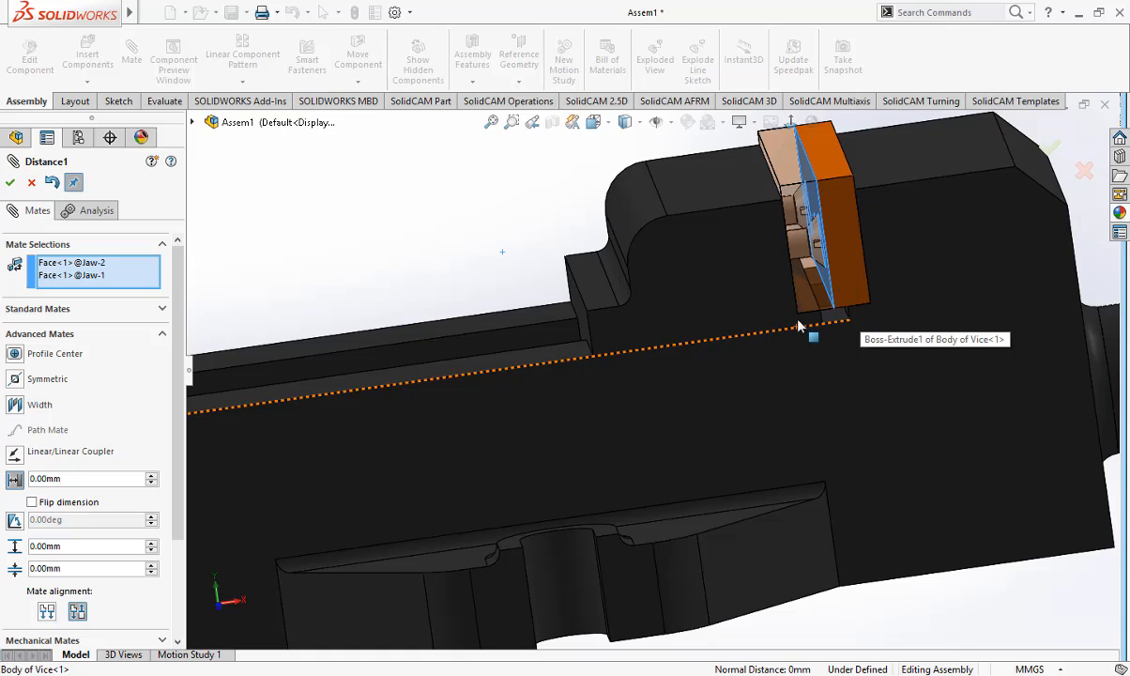
pyautogui.scroll(-3, 803, 325)
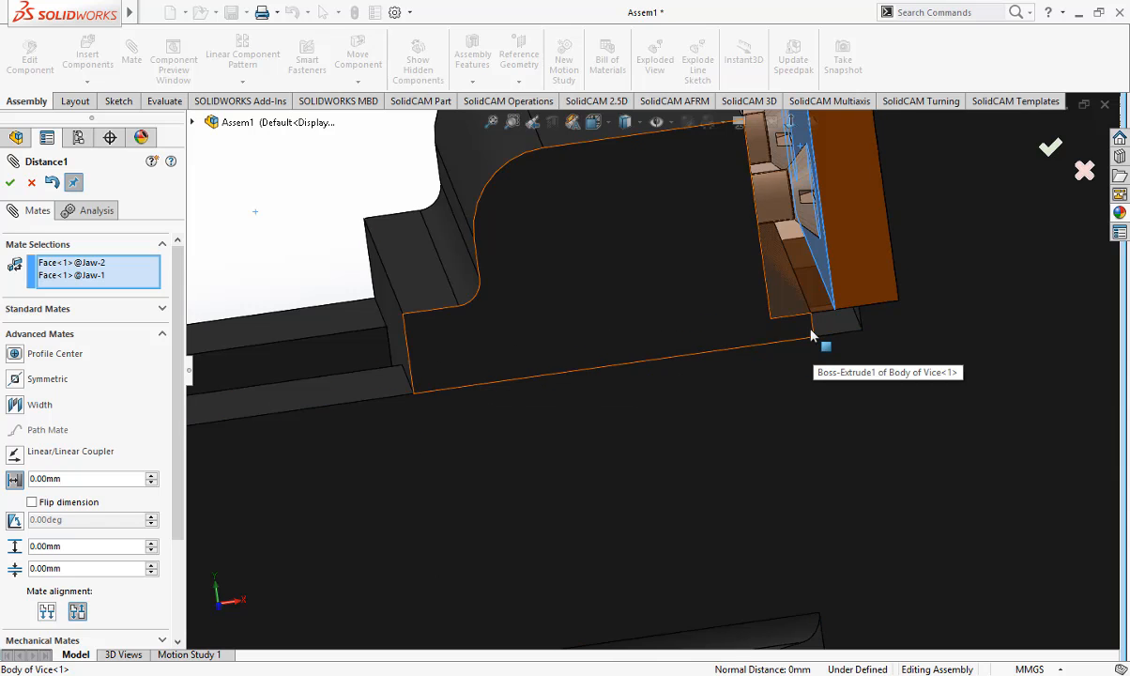
pyautogui.scroll(5, 792, 352)
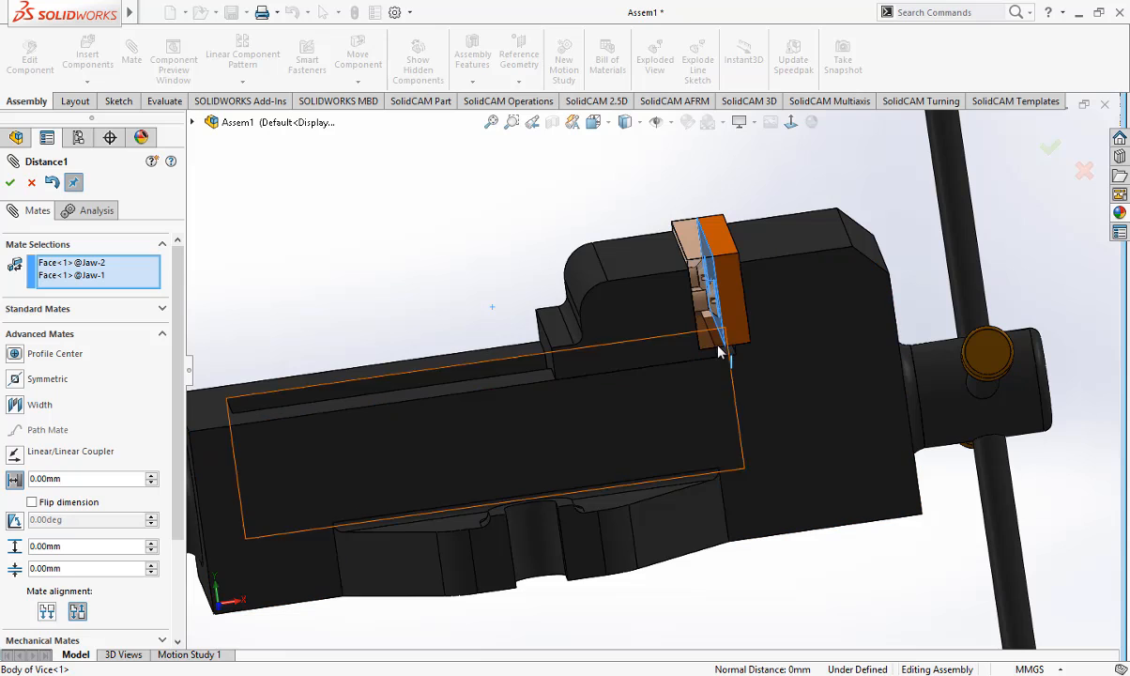
pyautogui.press('f')
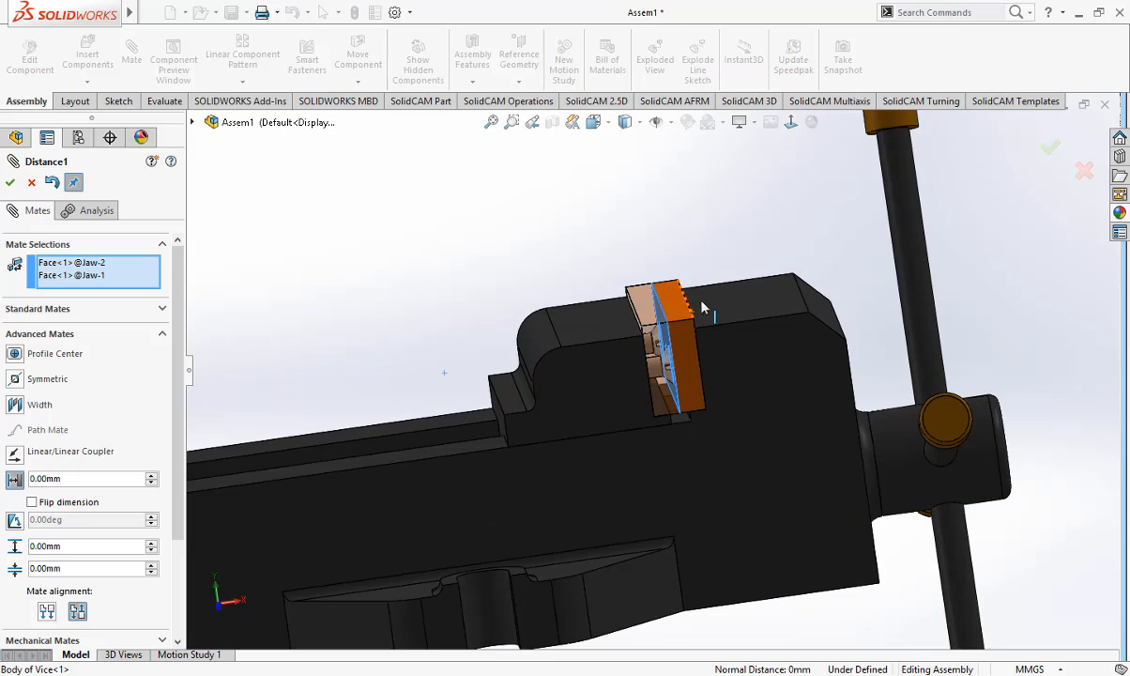
pyautogui.scroll(-3, 699, 366)
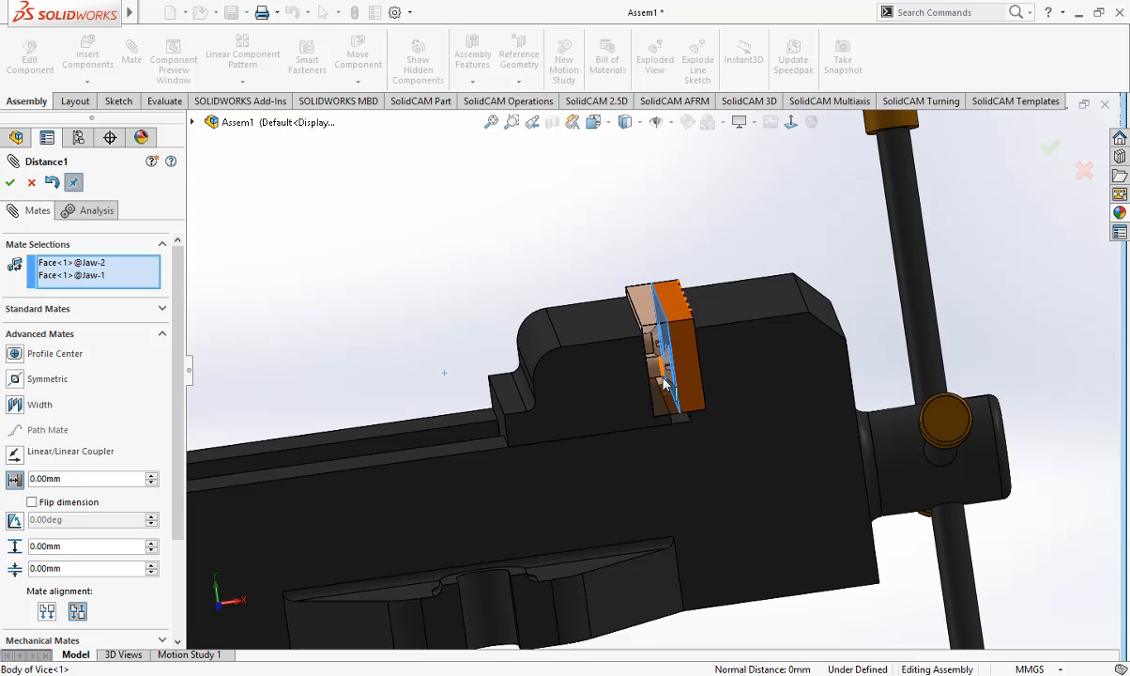
pyautogui.scroll(-4, 713, 441)
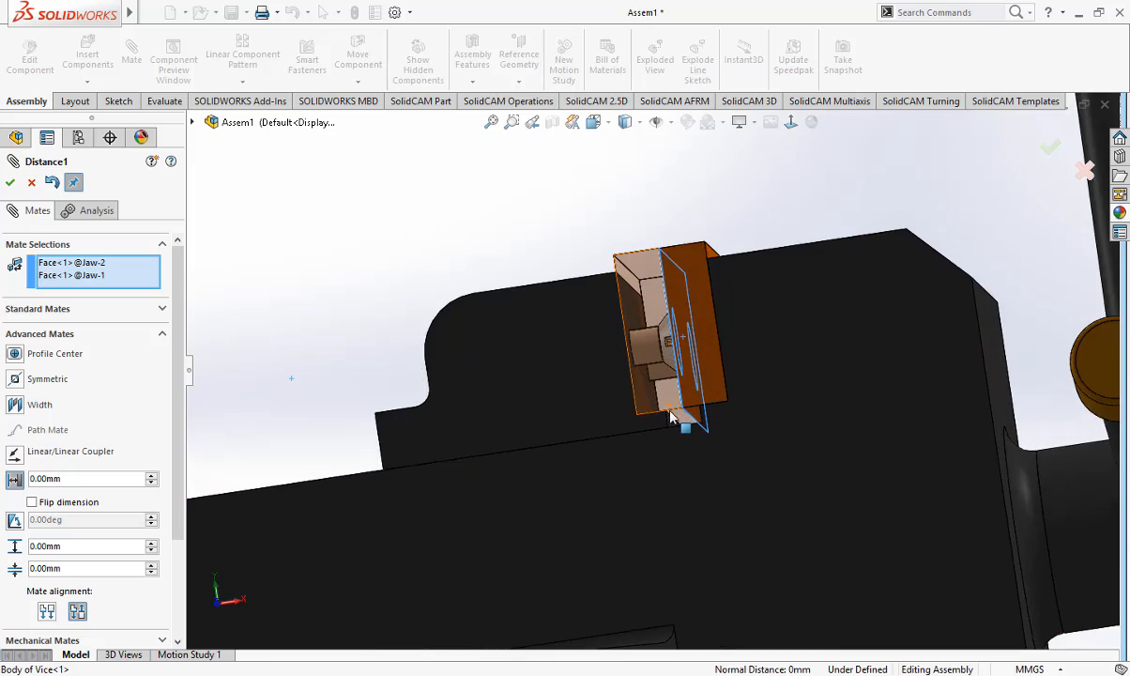
pyautogui.scroll(-3, 672, 418)
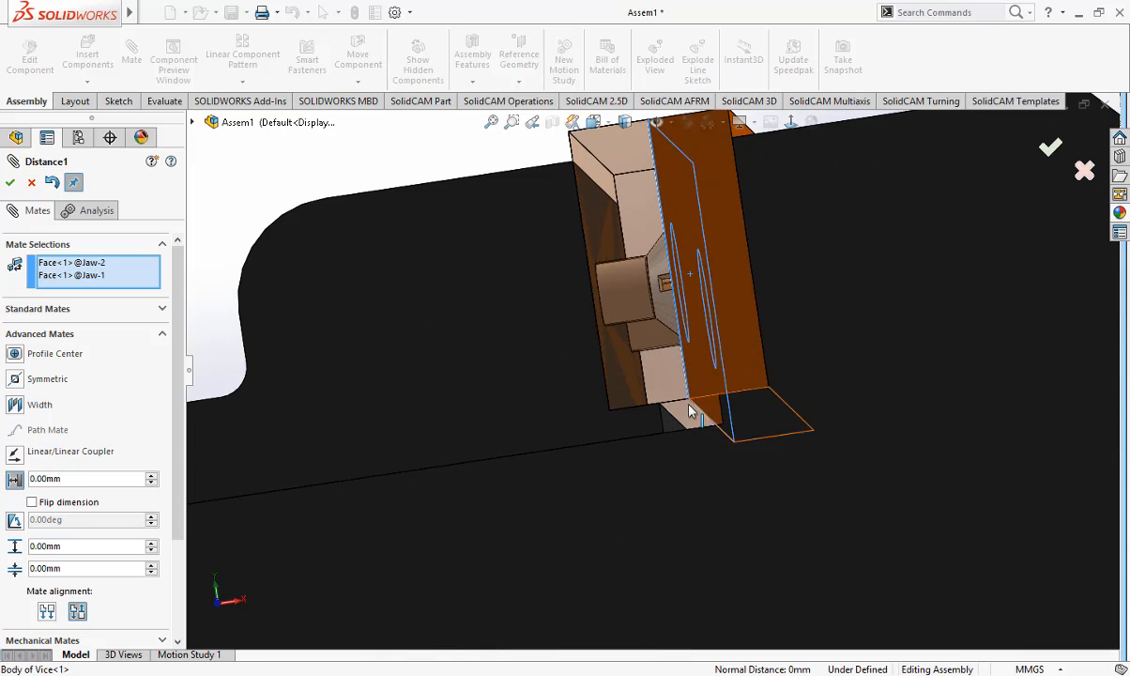
pyautogui.scroll(3, 685, 418)
pyautogui.moveTo(690, 462); pyautogui.dragTo(669, 455, button='middle')
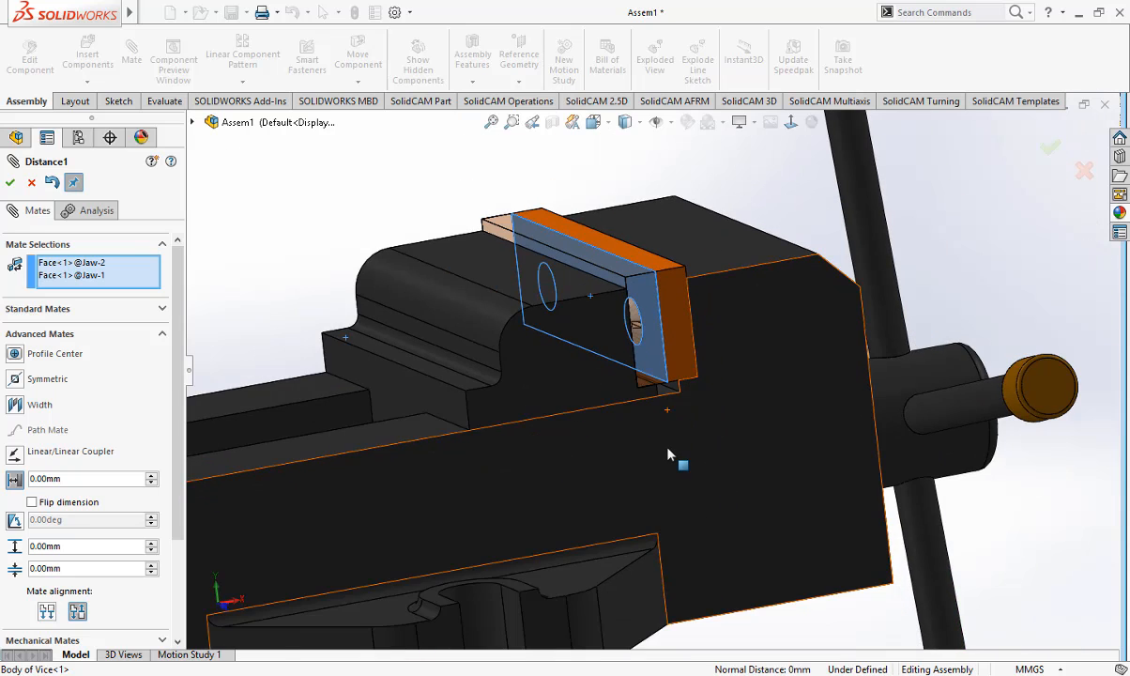
pyautogui.scroll(3, 669, 454)
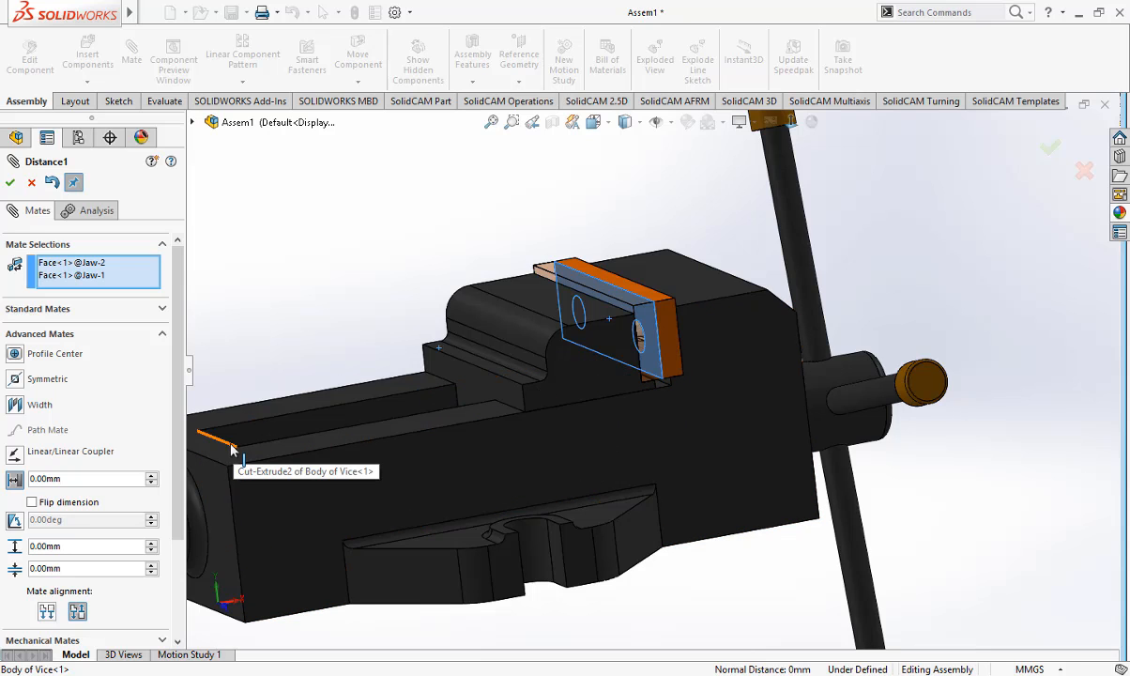
# Step: Set the limit distance mate's maximum value to 99 mm and accept the mate
pyautogui.moveTo(412, 465); pyautogui.dragTo(334, 464, button='middle')
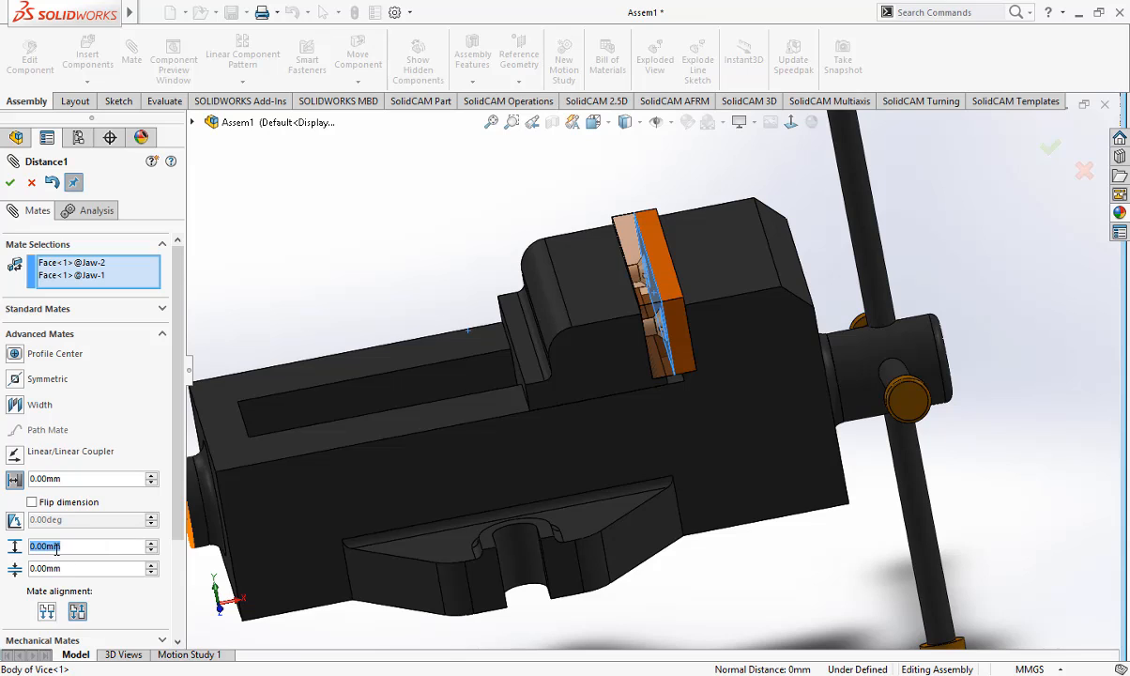
pyautogui.write('99')
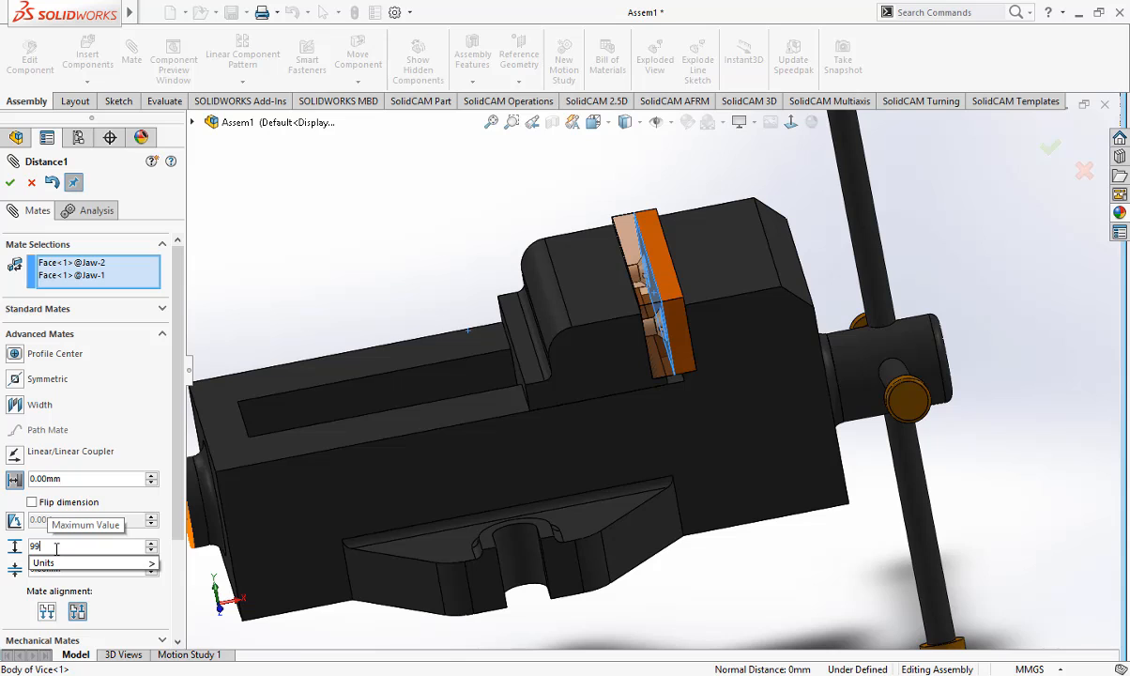
pyautogui.press('Return')
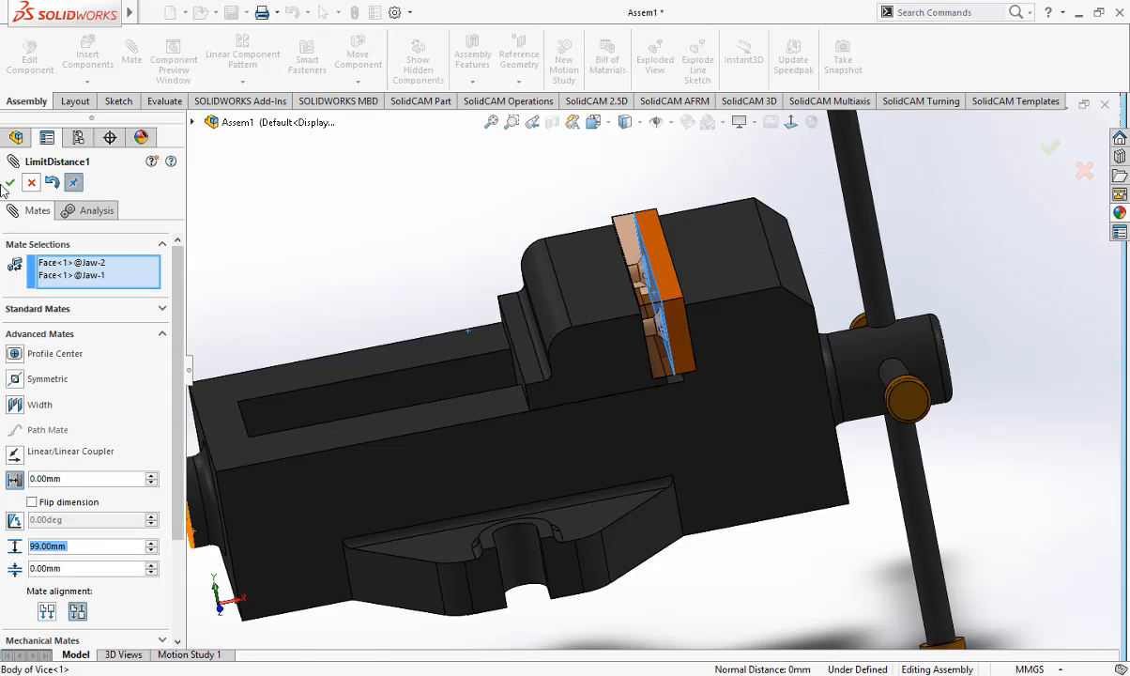
pyautogui.click(11, 184)
pyautogui.press('f')
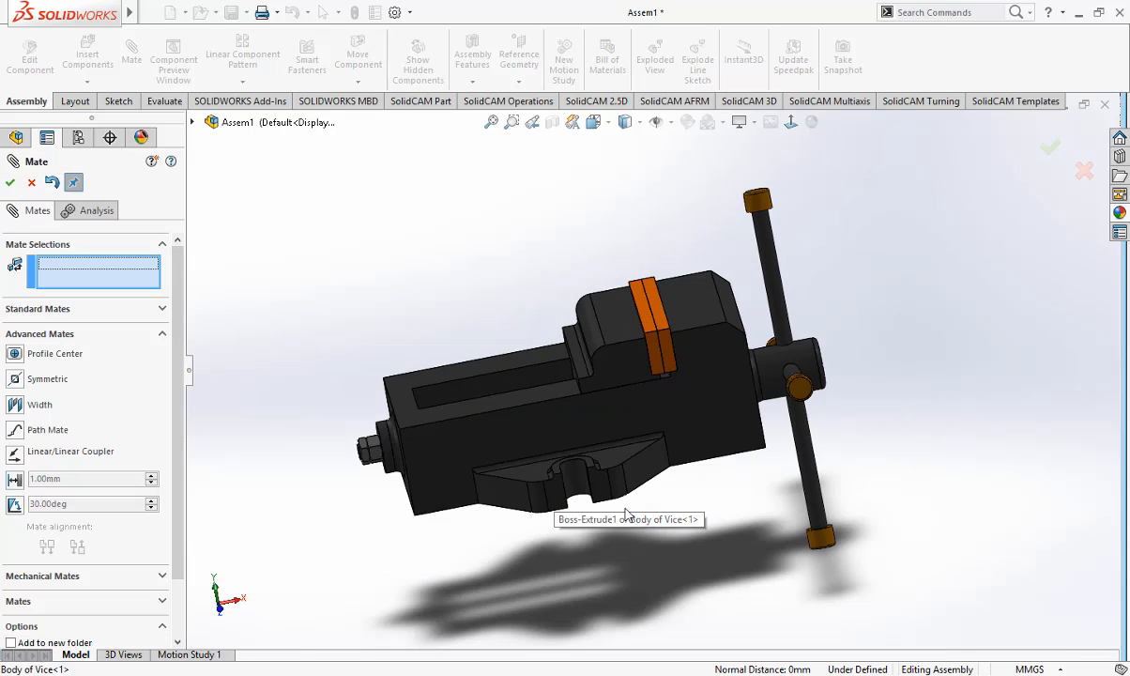
# Step: Slide the movable jaw between its closed and fully open positions to test the travel allowed by the limit distance mate
pyautogui.moveTo(615, 364); pyautogui.dragTo(883, 345)
pyautogui.moveTo(561, 376); pyautogui.dragTo(372, 387)
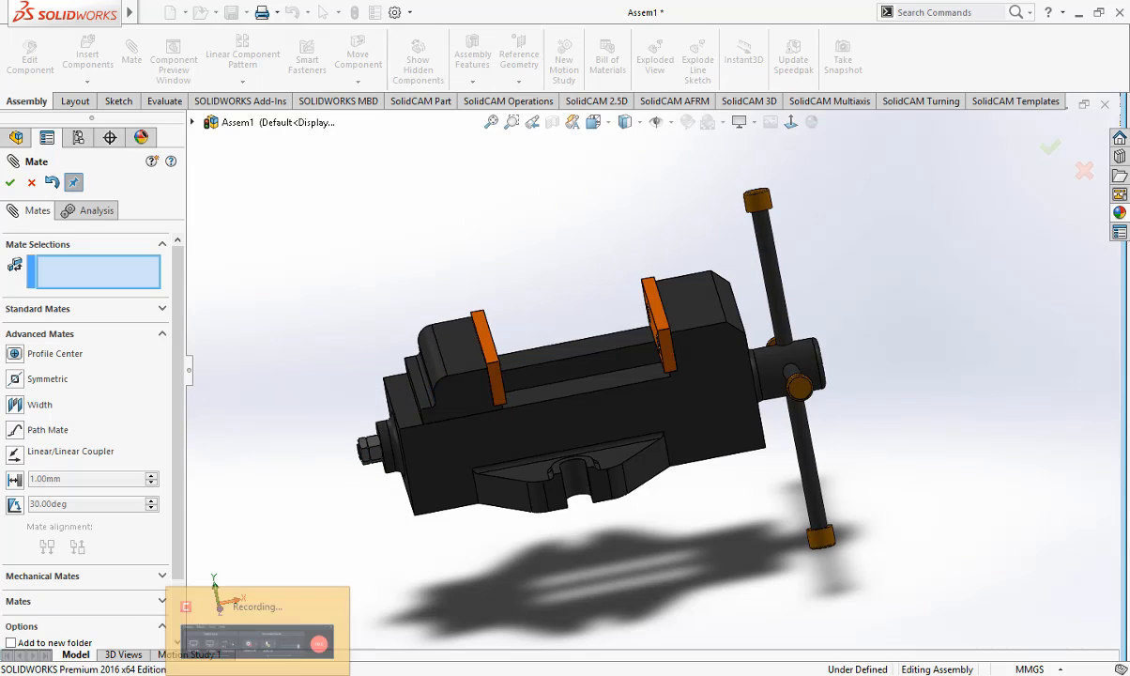
pyautogui.click(252, 637)
pyautogui.click(1065, 624)
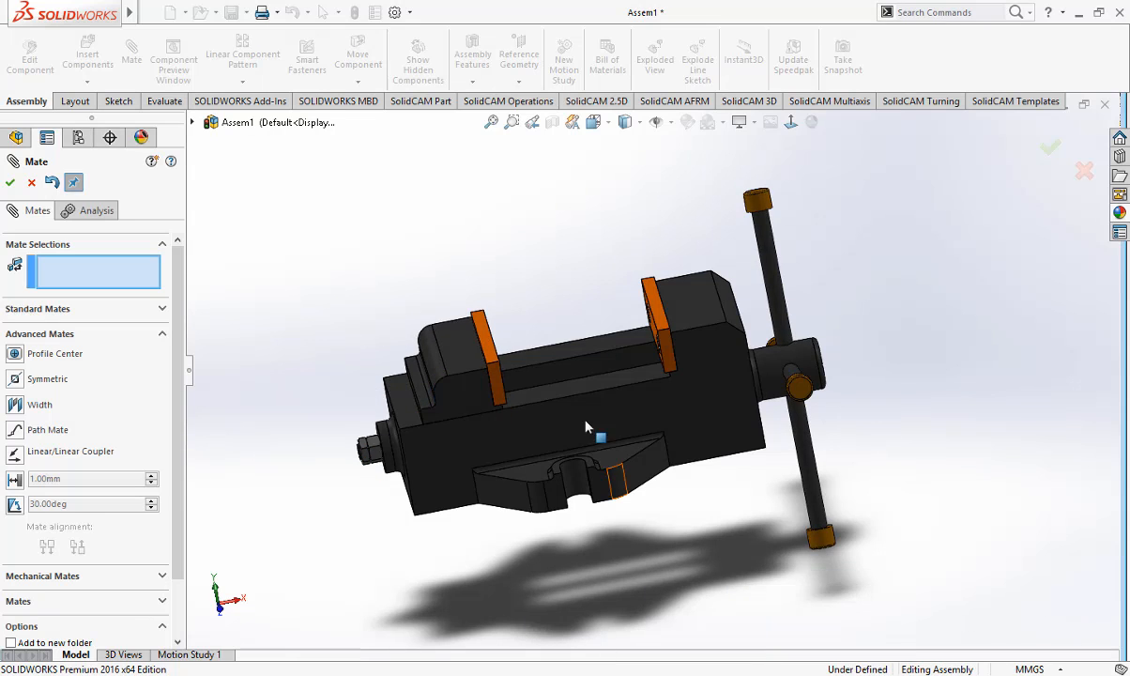
pyautogui.moveTo(473, 385); pyautogui.dragTo(452, 401)
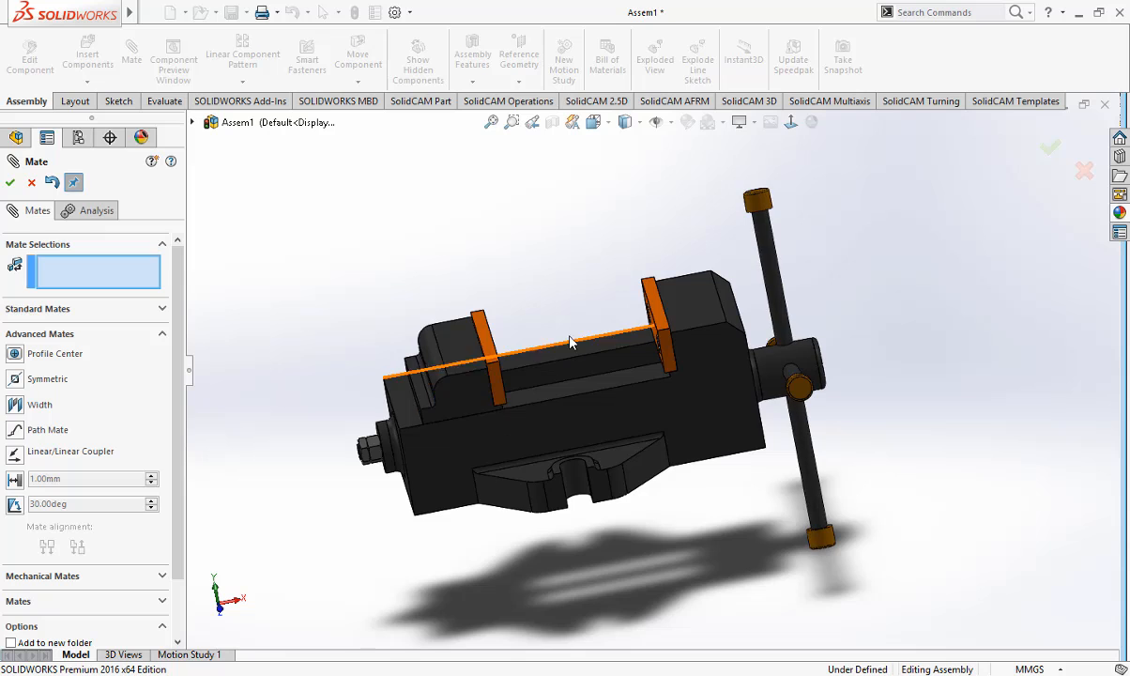
pyautogui.moveTo(545, 354); pyautogui.dragTo(584, 453, button='middle')
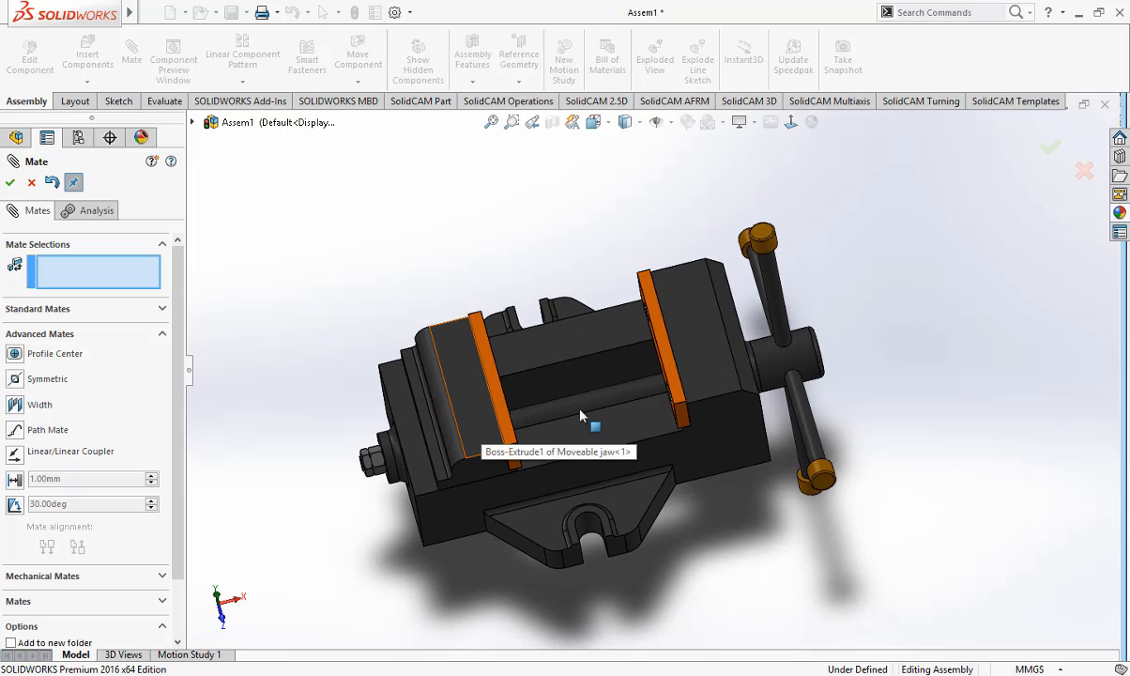
pyautogui.moveTo(532, 437); pyautogui.dragTo(418, 442)
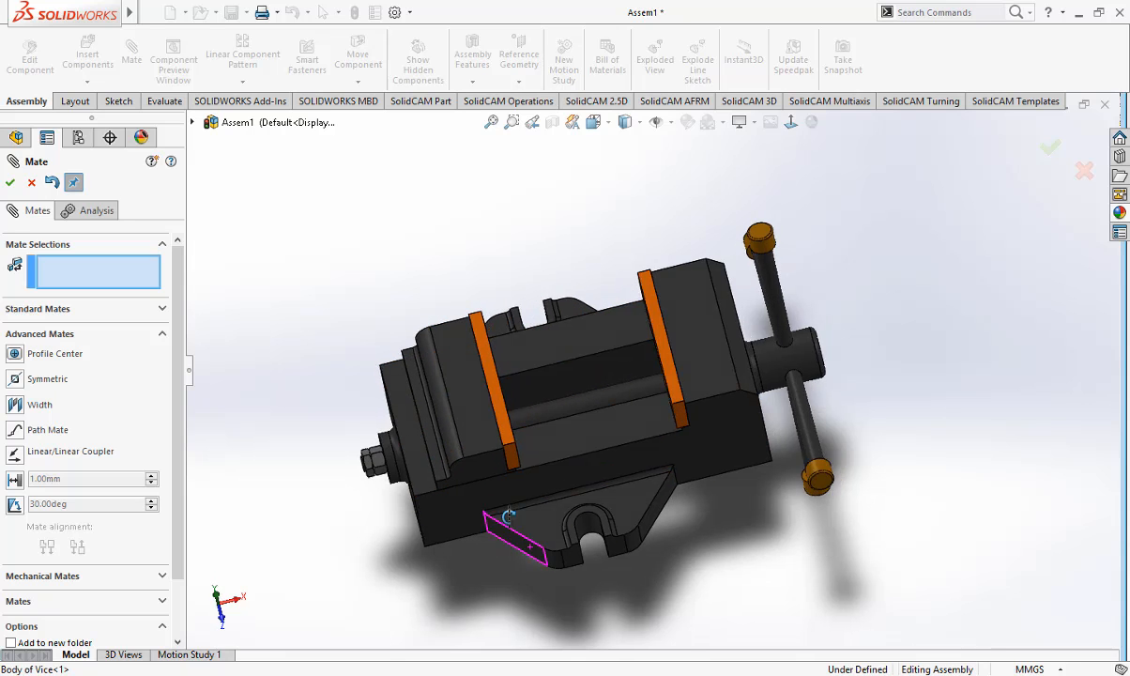
pyautogui.moveTo(516, 542); pyautogui.dragTo(486, 413, button='middle')
# Step: Show the assembly with hidden lines visible in the front view and examine the open jaw's position relative to the body's slot end
pyautogui.click(639, 125)
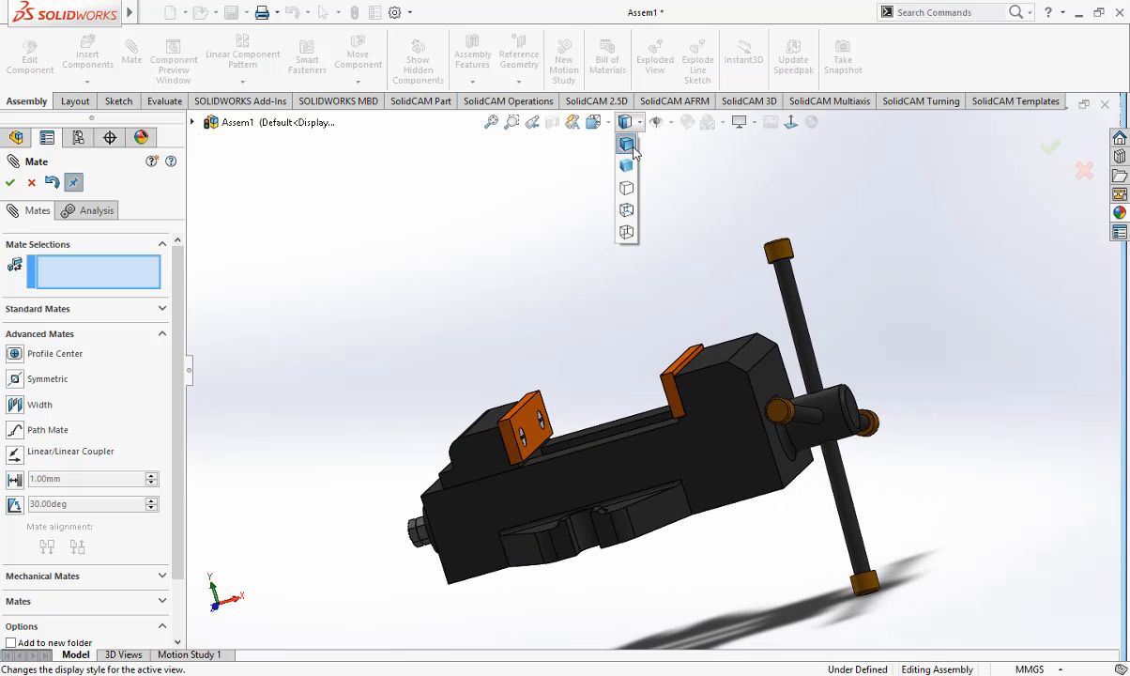
pyautogui.click(627, 209)
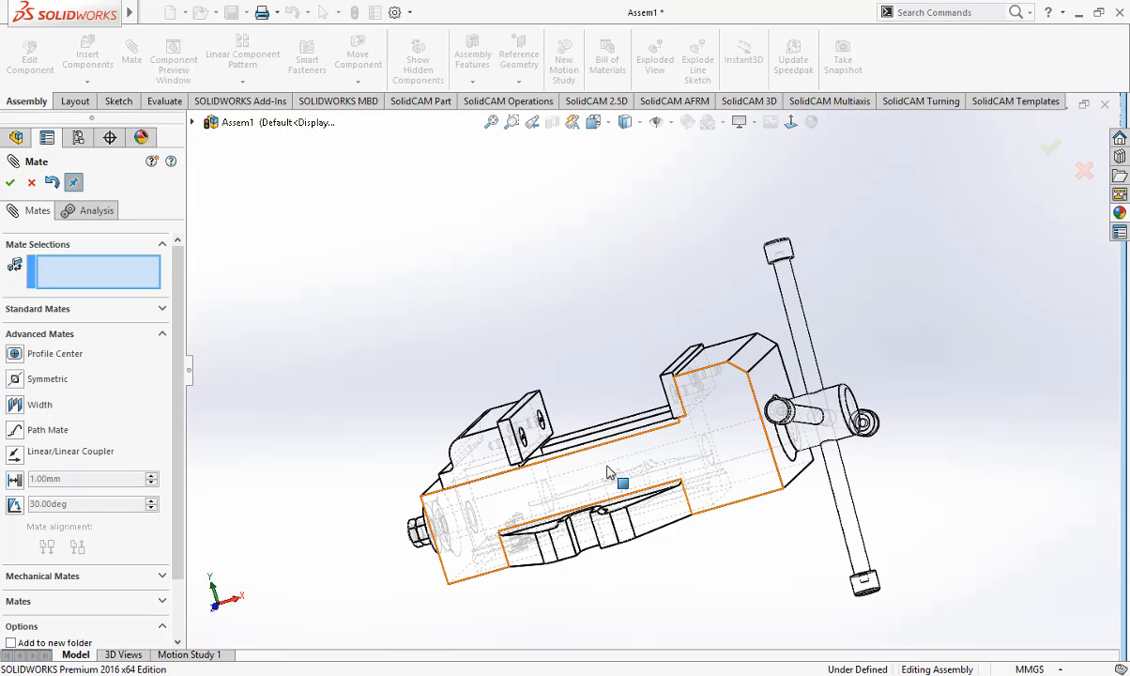
pyautogui.hotkey('ctrl', '1')
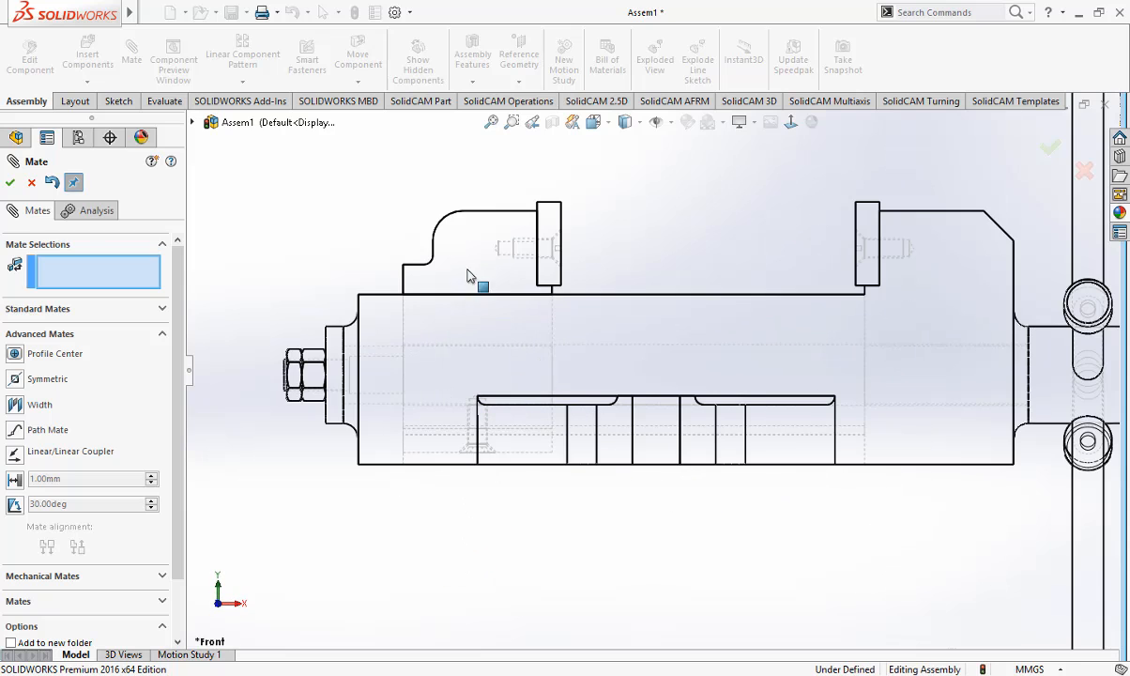
pyautogui.scroll(-3, 474, 268)
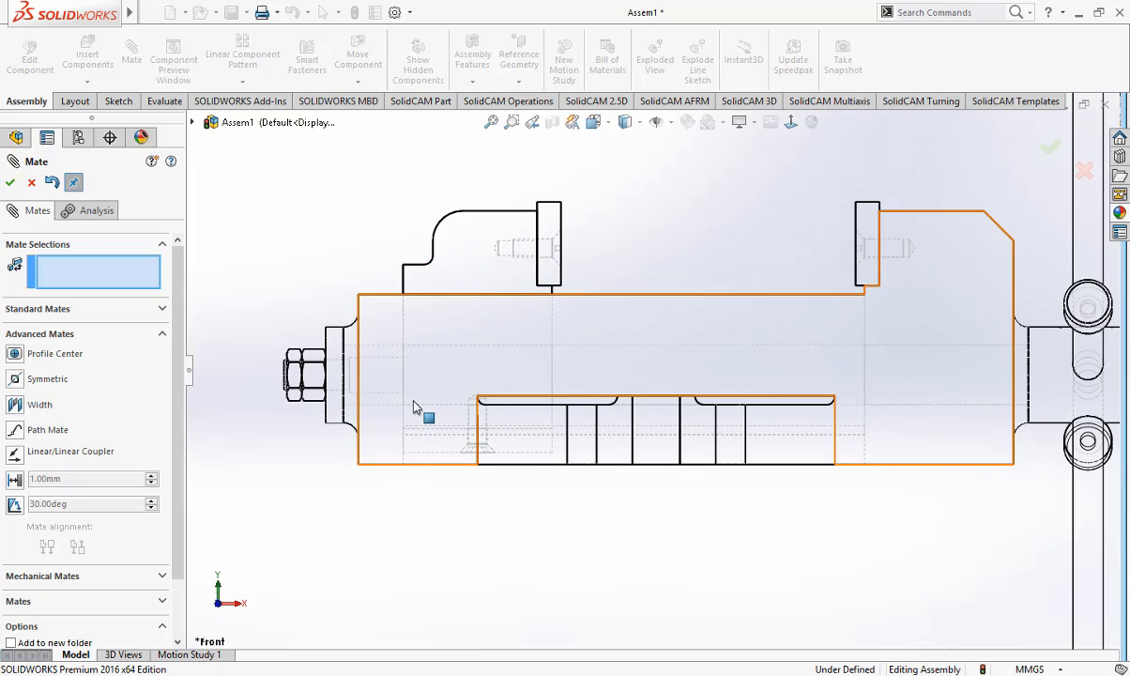
pyautogui.scroll(-3, 414, 404)
pyautogui.scroll(2, 449, 368)
pyautogui.moveTo(532, 218)
pyautogui.mouseDown()
pyautogui.moveTo(588, 223)
pyautogui.moveTo(514, 219)
pyautogui.moveTo(606, 227)
pyautogui.moveTo(530, 230)
pyautogui.mouseUp()
pyautogui.scroll(3, 586, 356)
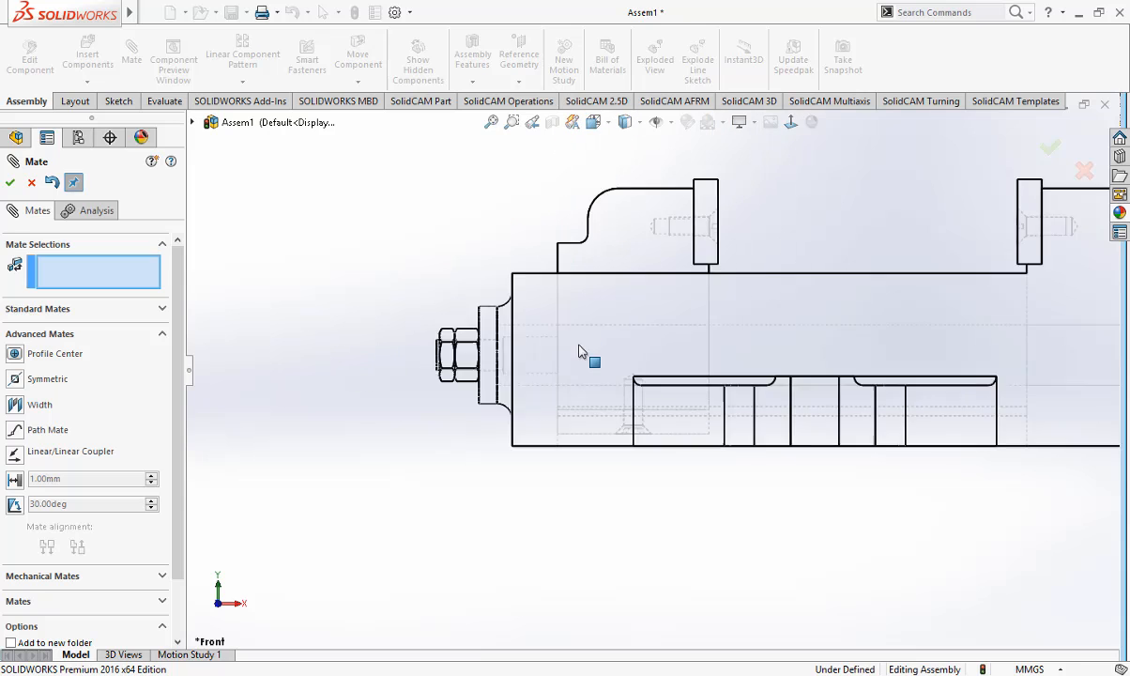
# Step: Return the assembly to shaded with edges in the isometric view and close the Mate command
pyautogui.click(625, 122)
pyautogui.click(629, 148)
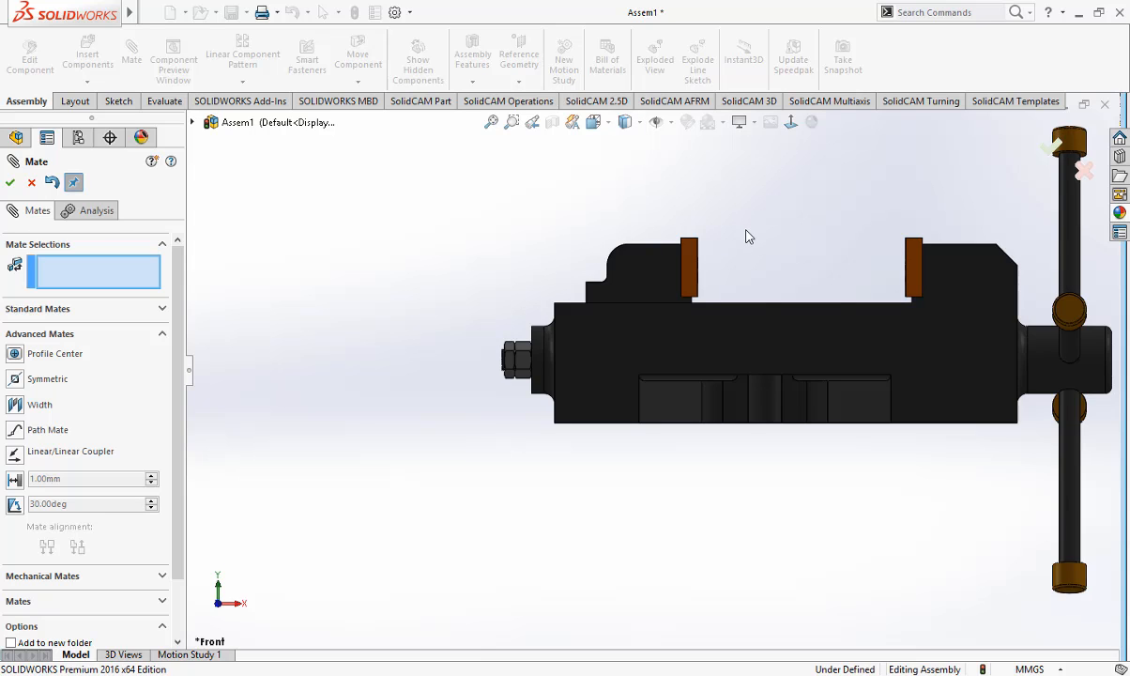
pyautogui.hotkey('ctrl', '7')
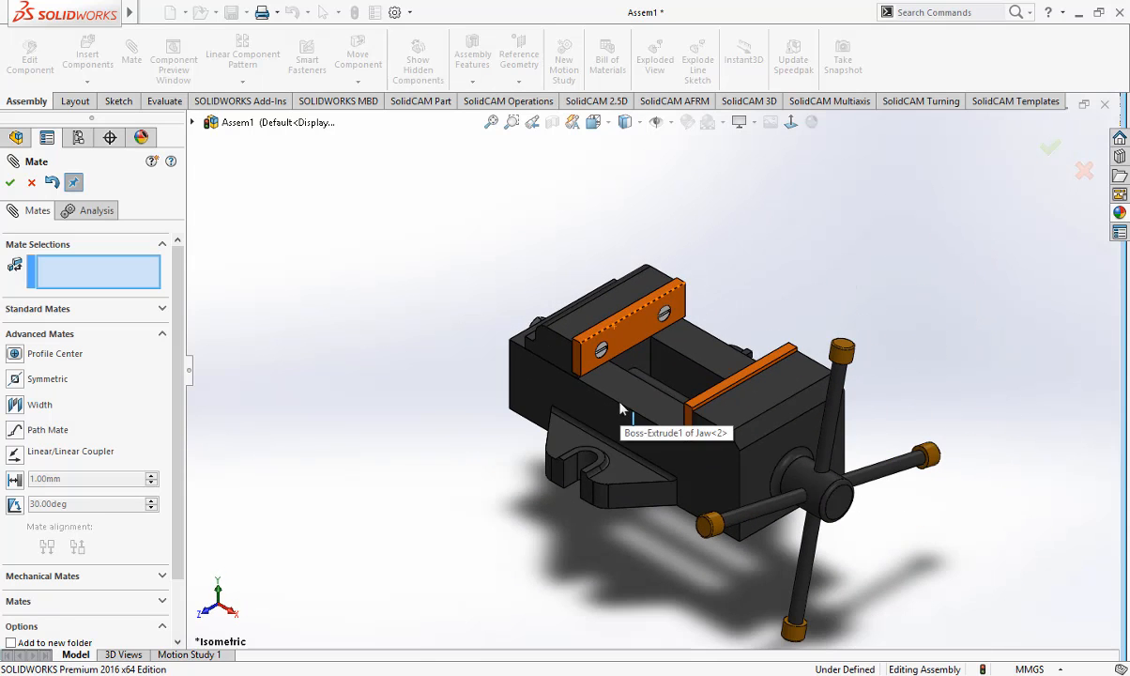
pyautogui.click(1051, 153)
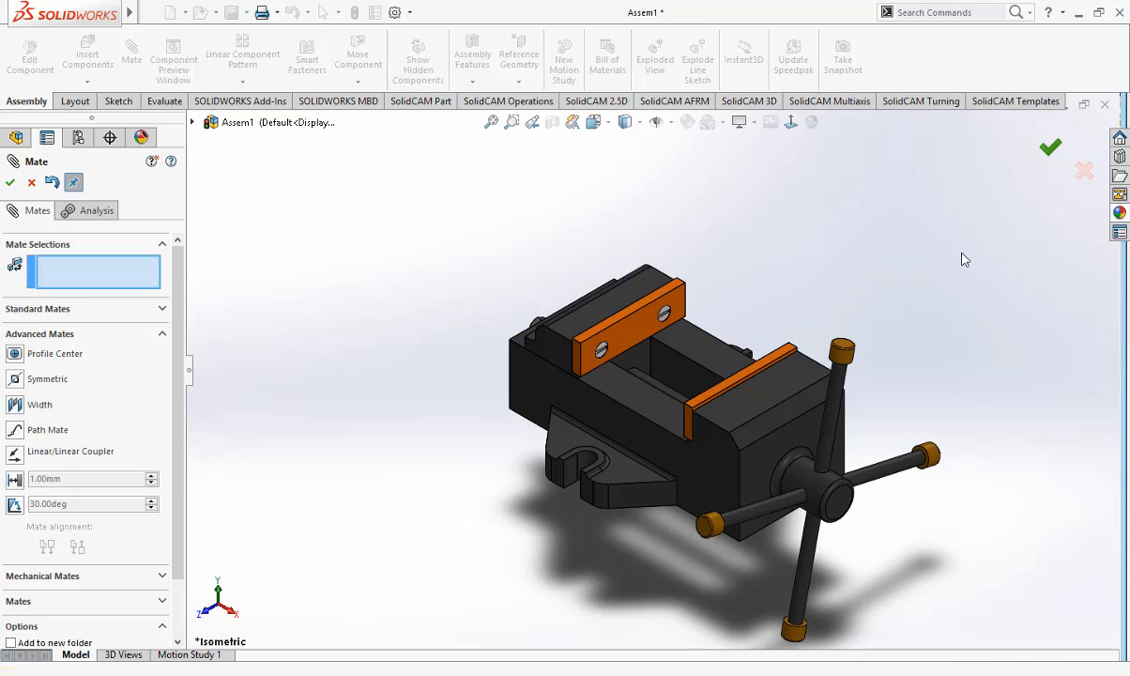
# Step: Examine the screw rod between the jaw plates and slide the movable jaw slightly toward the fixed jaw
pyautogui.moveTo(911, 273); pyautogui.dragTo(907, 449, button='middle')
pyautogui.scroll(-3, 757, 488)
pyautogui.moveTo(646, 464); pyautogui.dragTo(512, 379, button='middle')
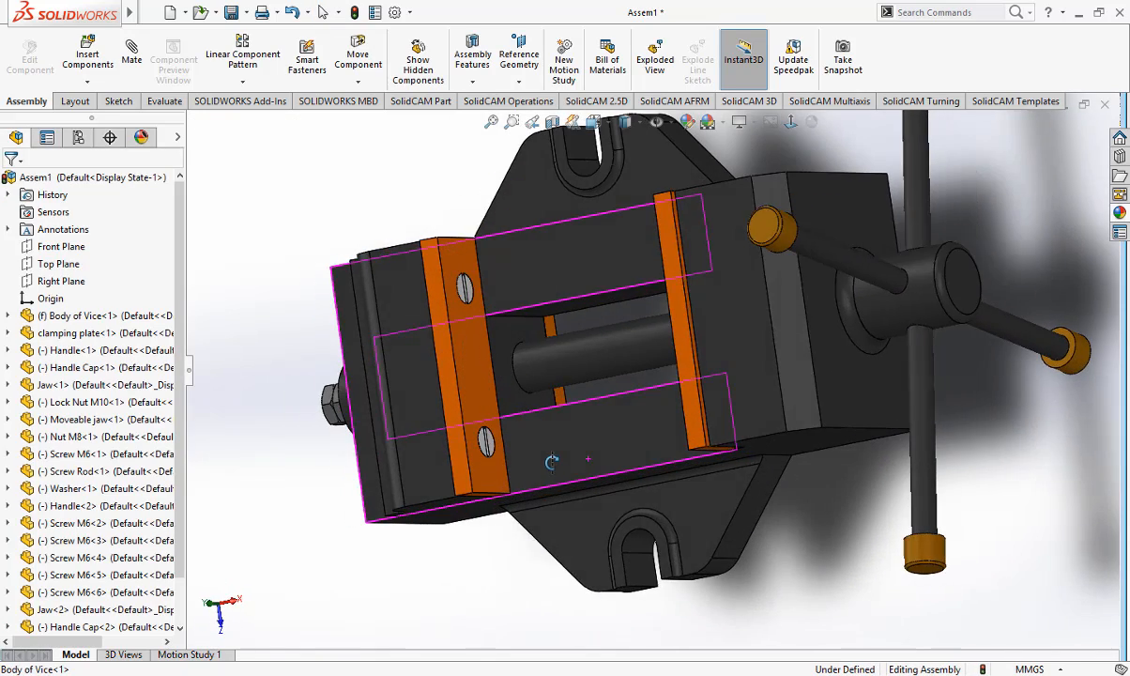
pyautogui.scroll(-3, 509, 376)
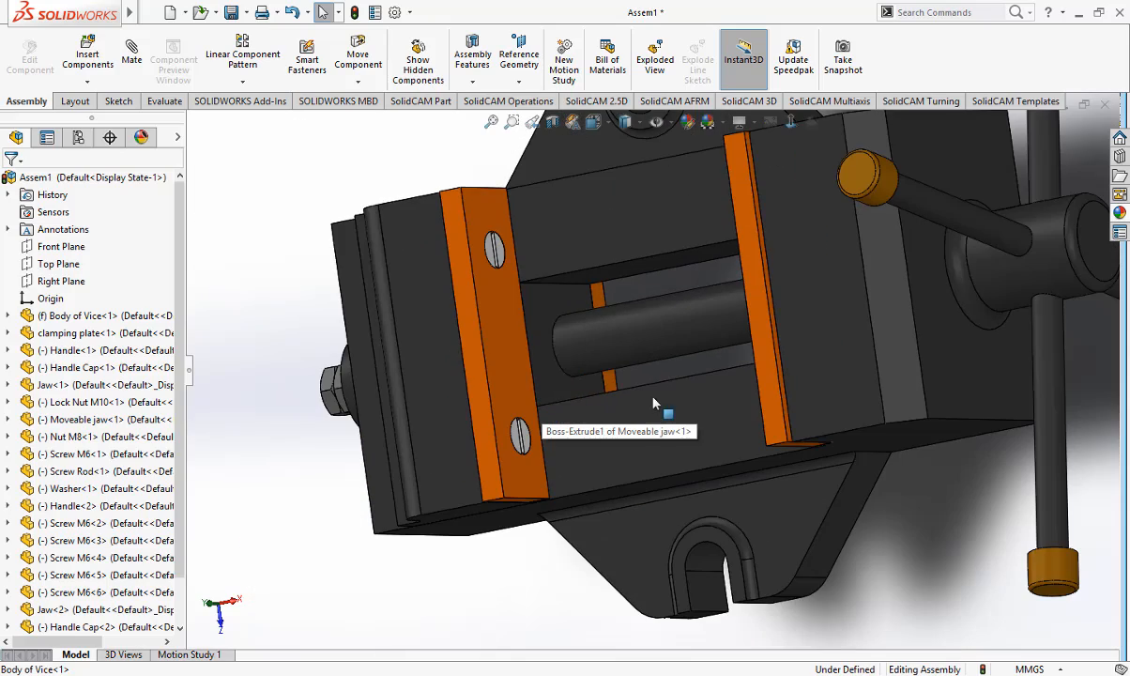
pyautogui.moveTo(655, 402); pyautogui.dragTo(625, 374, button='middle')
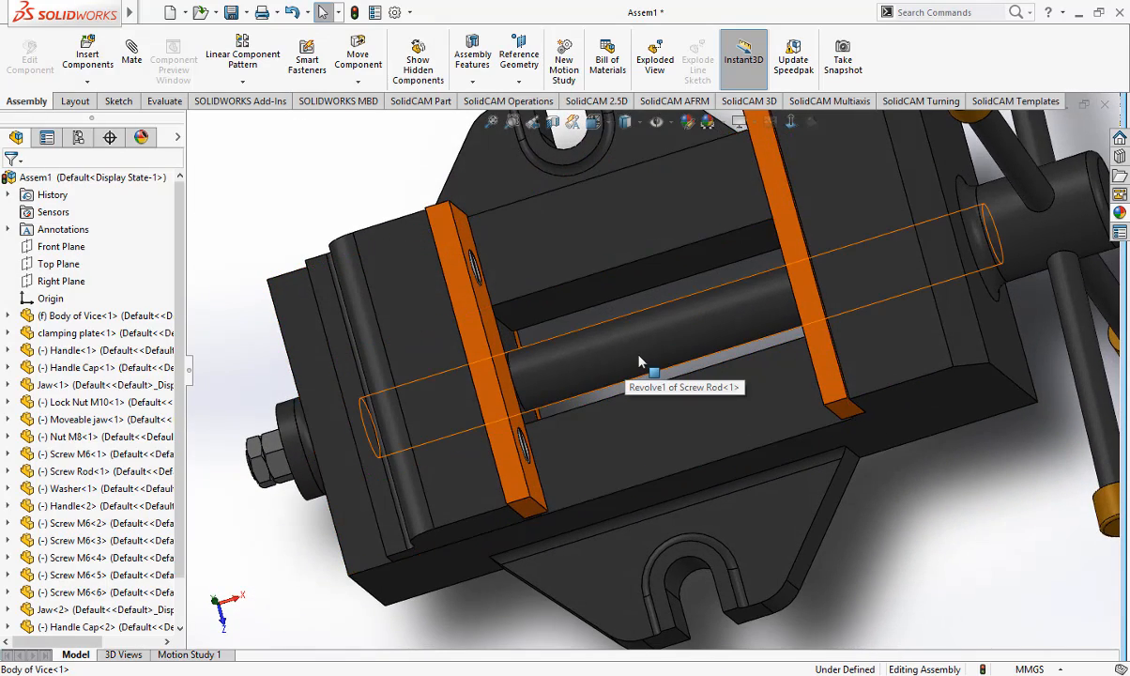
pyautogui.scroll(3, 638, 362)
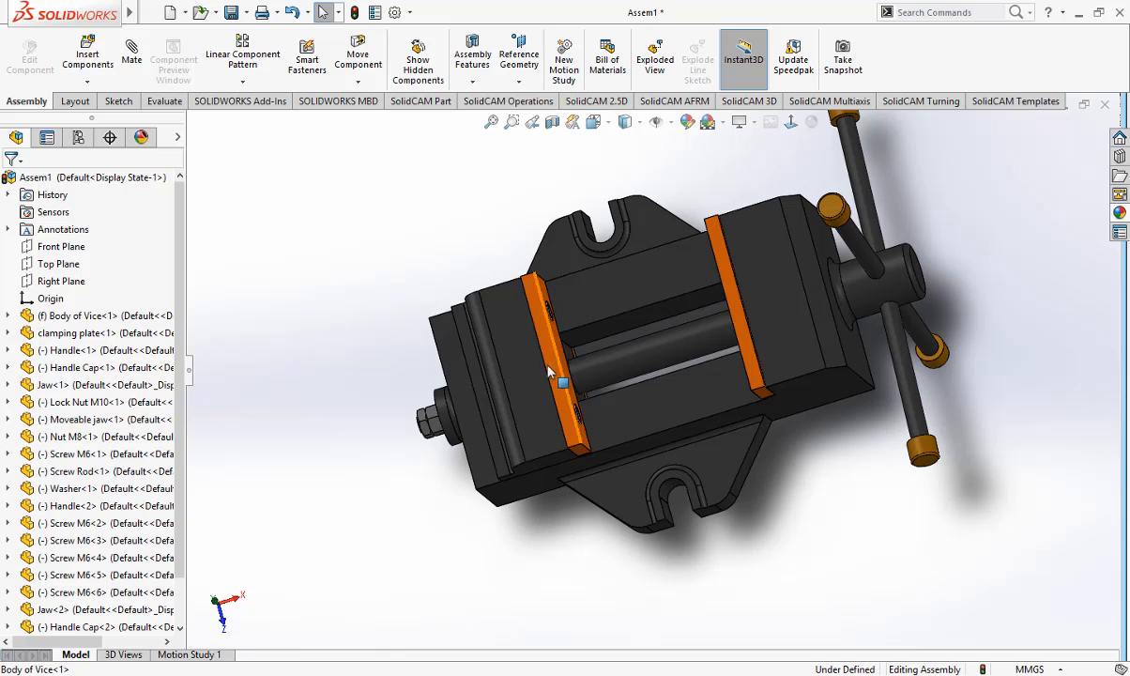
pyautogui.moveTo(549, 372); pyautogui.dragTo(725, 487)
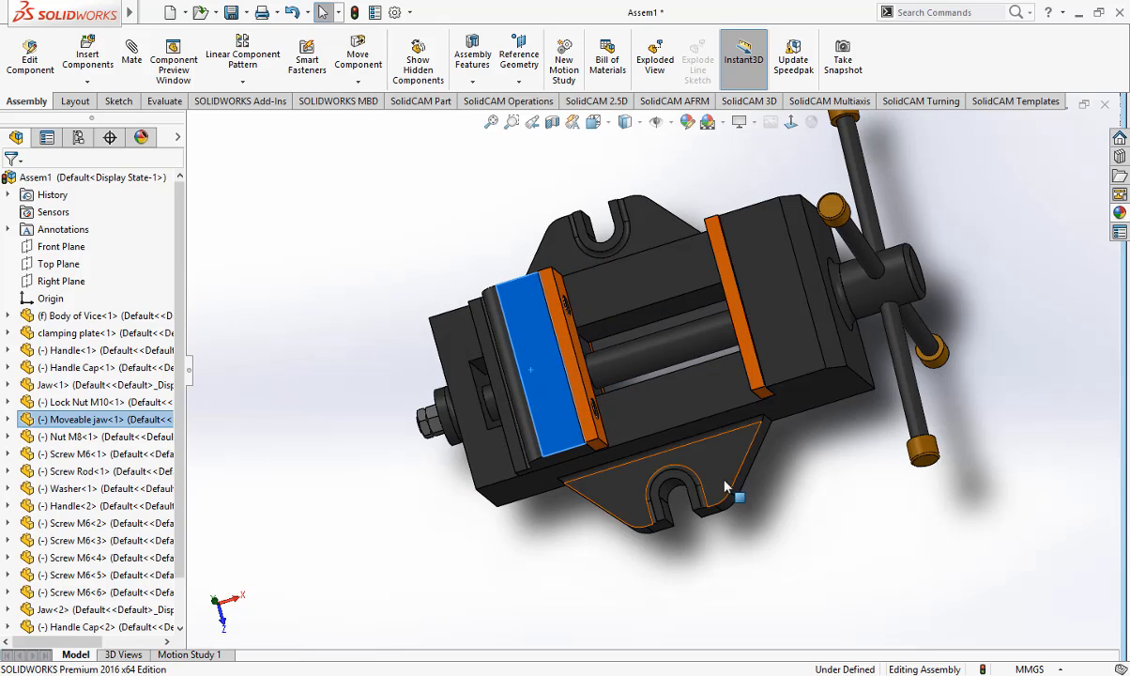
# Step: Rotate the screw rod's handle and slide the movable jaw separately to check whether their motions are linked
pyautogui.moveTo(725, 488); pyautogui.dragTo(815, 534, button='middle')
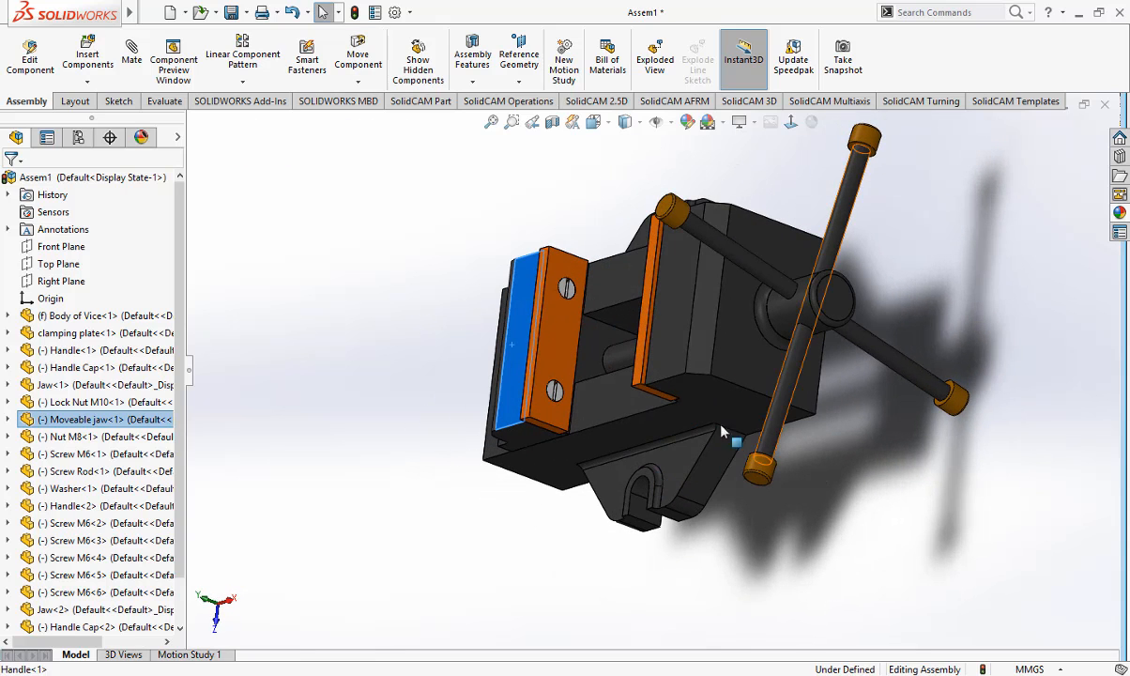
pyautogui.moveTo(723, 432); pyautogui.dragTo(845, 475)
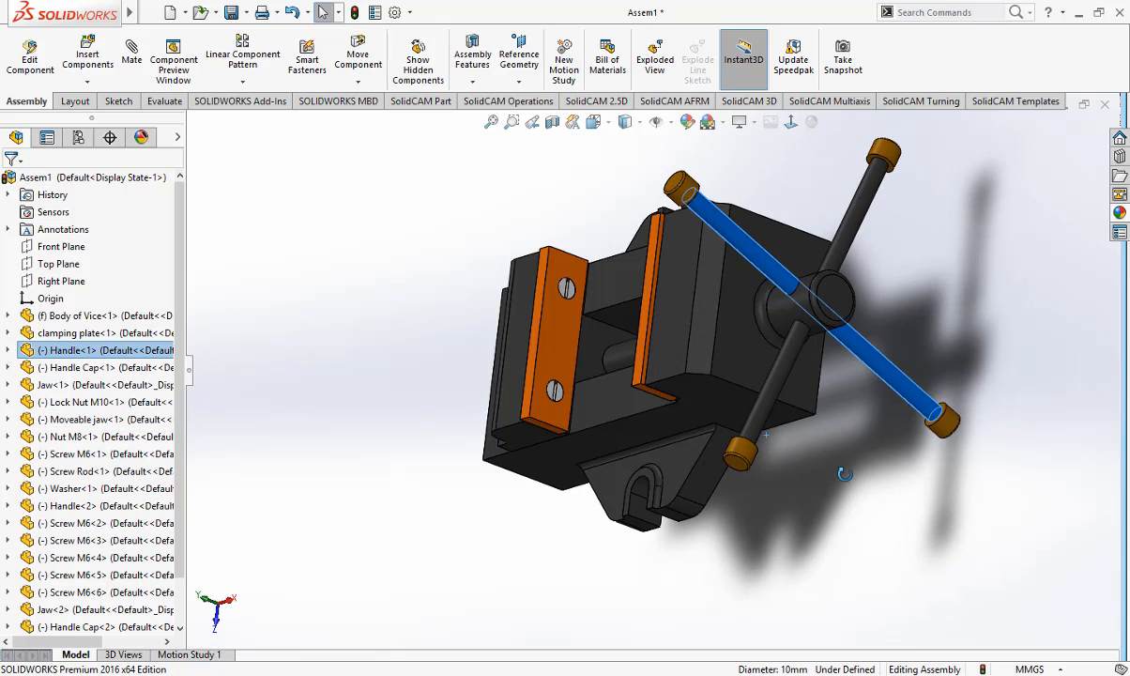
pyautogui.moveTo(845, 474); pyautogui.dragTo(710, 409, button='middle')
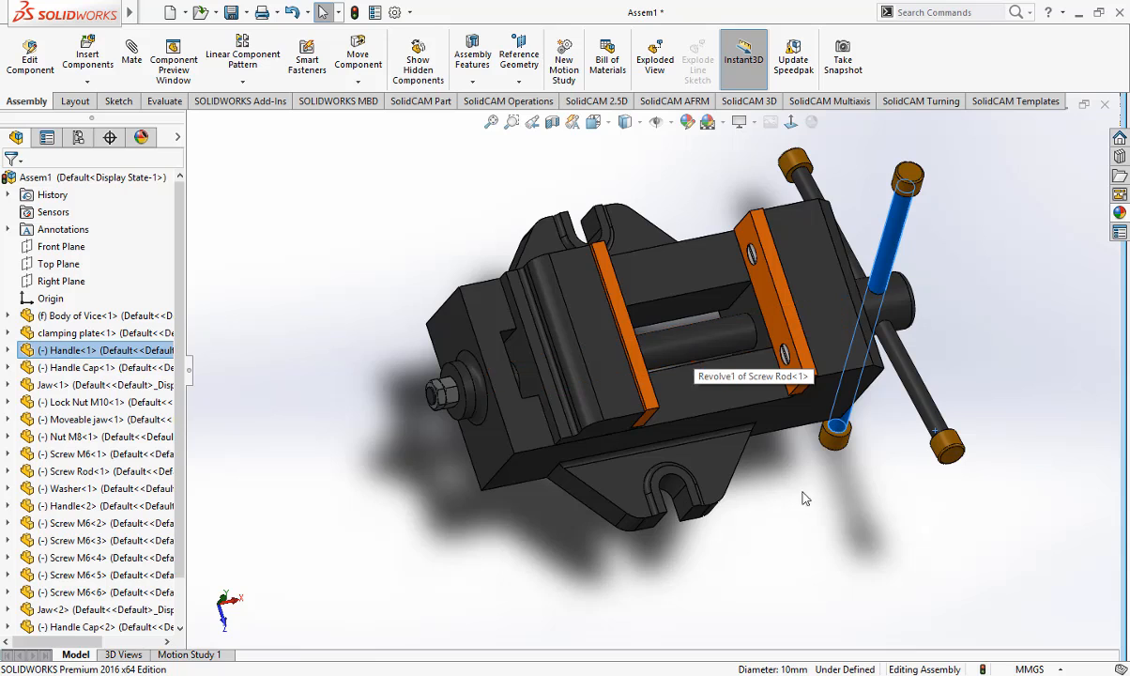
pyautogui.moveTo(751, 465); pyautogui.dragTo(620, 366, button='middle')
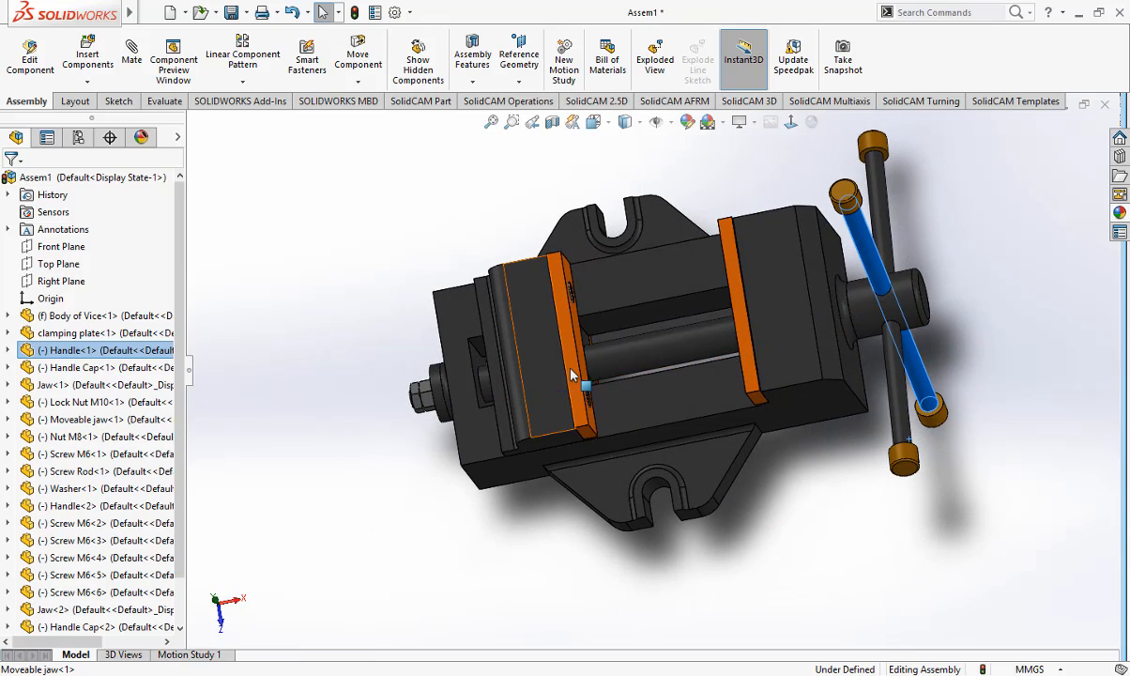
pyautogui.moveTo(571, 376); pyautogui.dragTo(544, 394)
pyautogui.press('Escape')
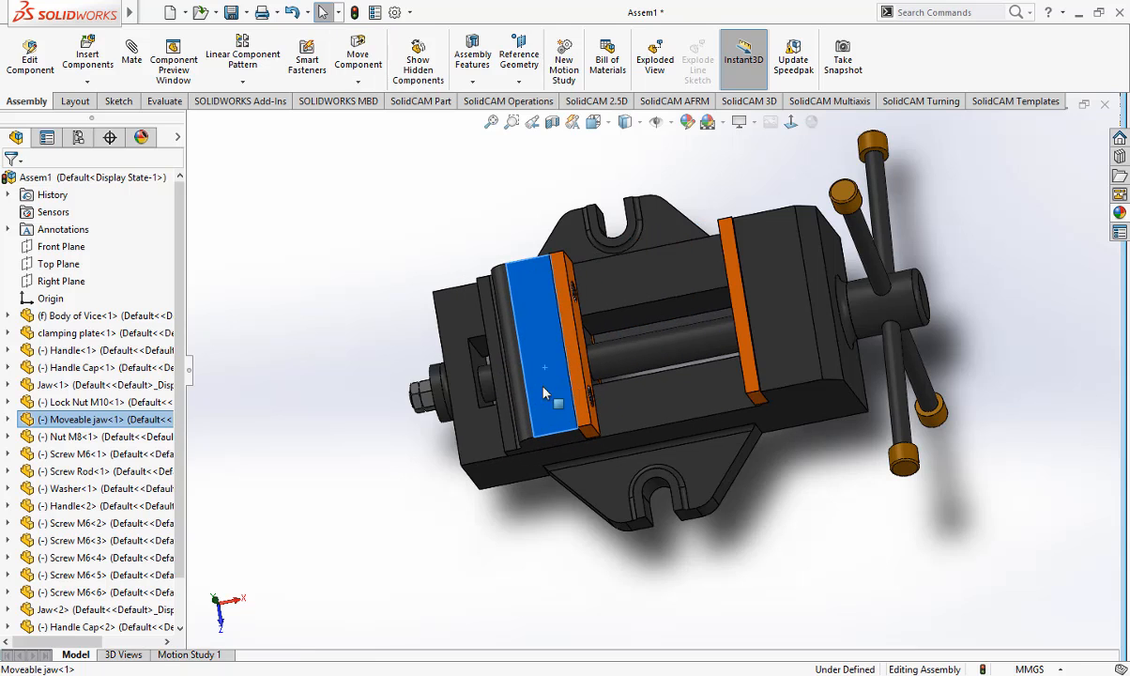
# Step: Dismiss the unsaved document notification and hide the Screw Rod component to expose the hole in the movable jaw
pyautogui.click(815, 530)
pyautogui.moveTo(762, 535)
pyautogui.mouseDown(button='middle')
pyautogui.moveTo(709, 487)
pyautogui.moveTo(714, 507)
pyautogui.moveTo(677, 529)
pyautogui.moveTo(772, 552)
pyautogui.mouseUp(button='middle')
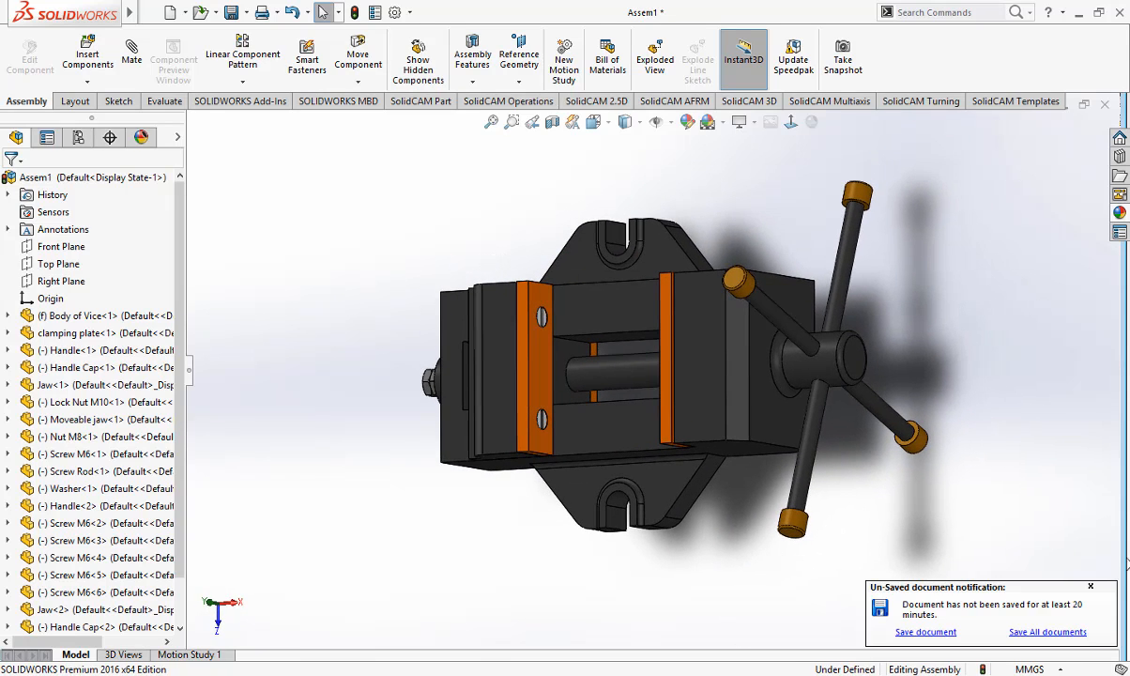
pyautogui.click(1090, 588)
pyautogui.moveTo(869, 570); pyautogui.dragTo(888, 554, button='middle')
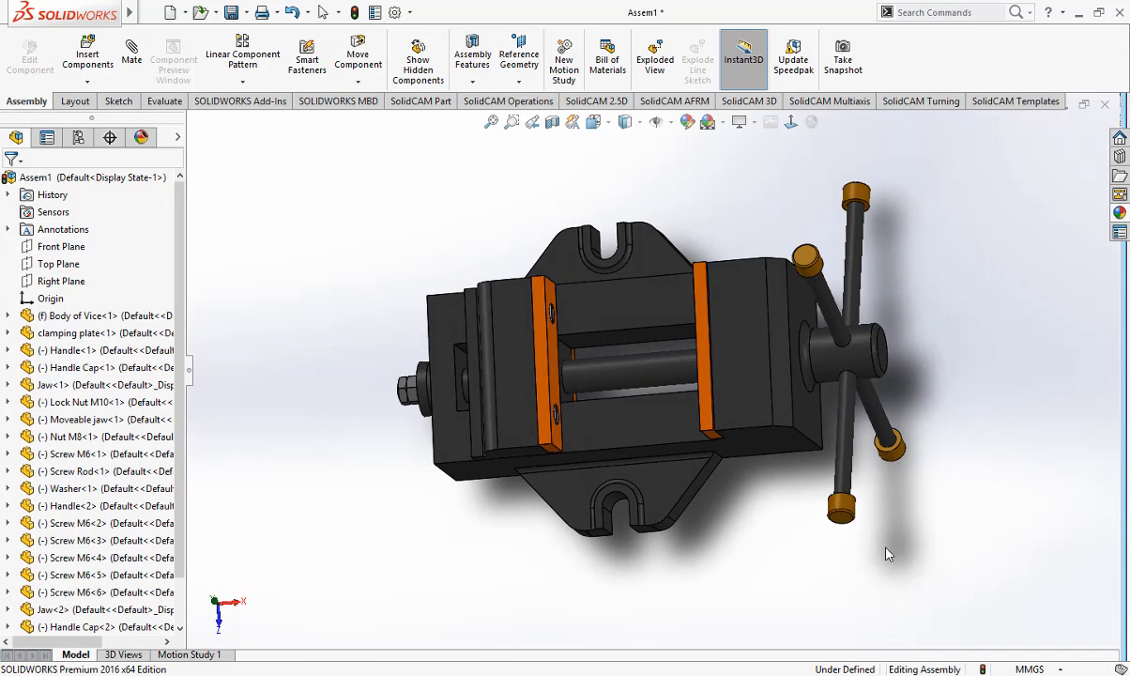
pyautogui.click(605, 384)
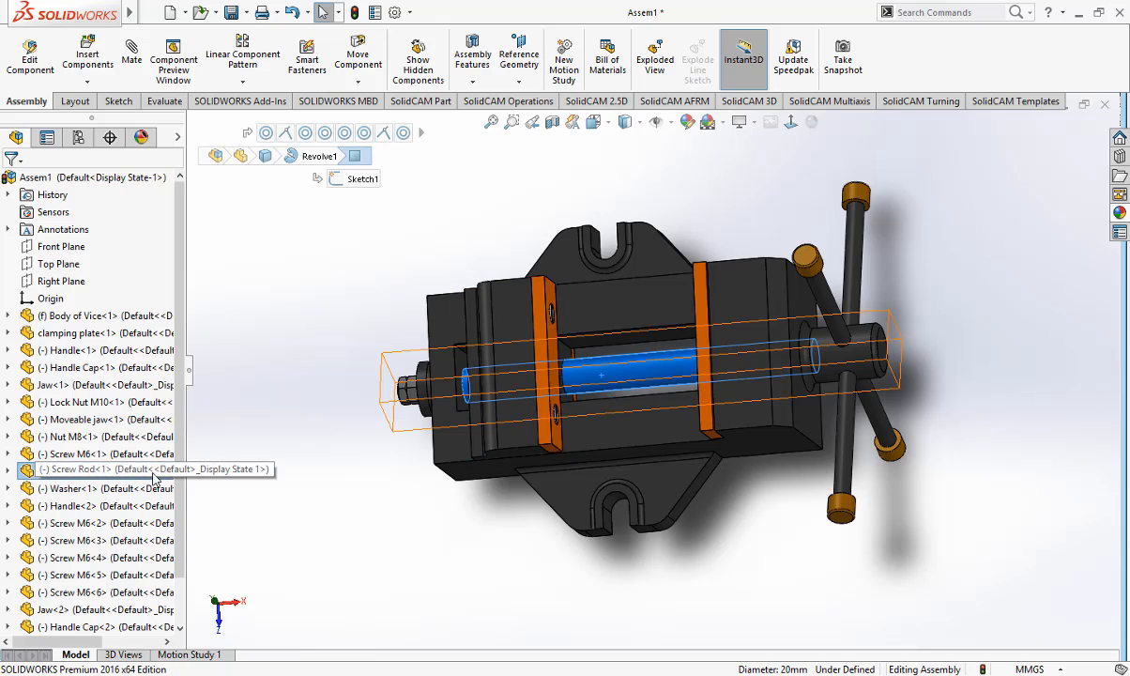
pyautogui.click(151, 471)
pyautogui.rightClick(153, 472)
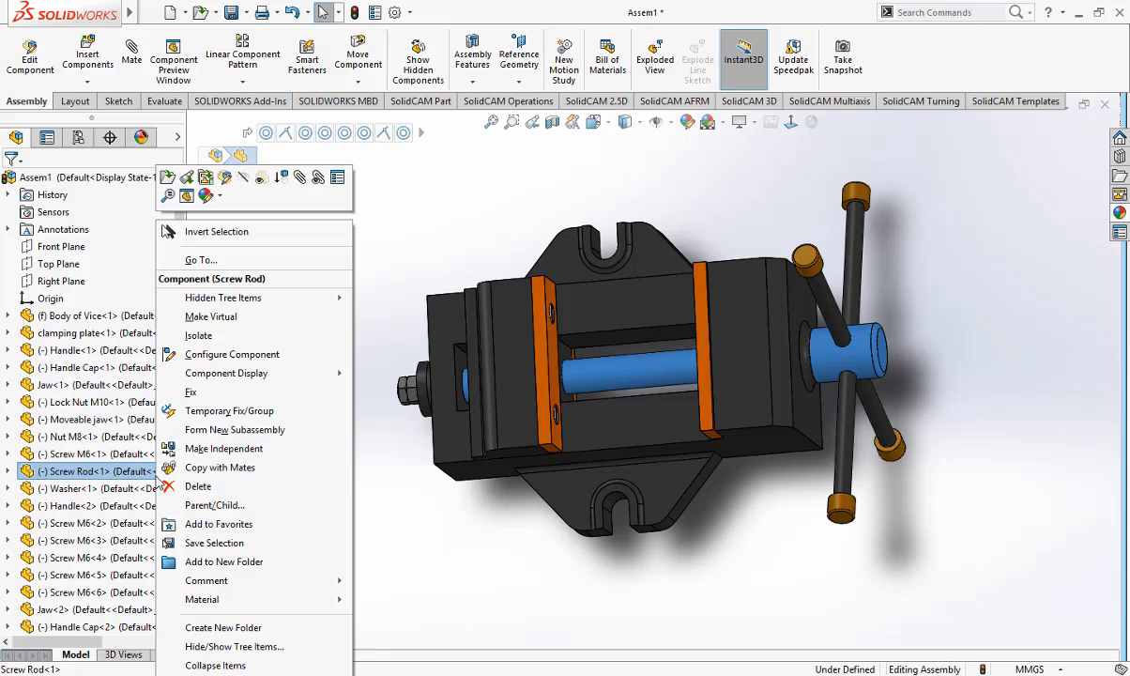
pyautogui.click(236, 176)
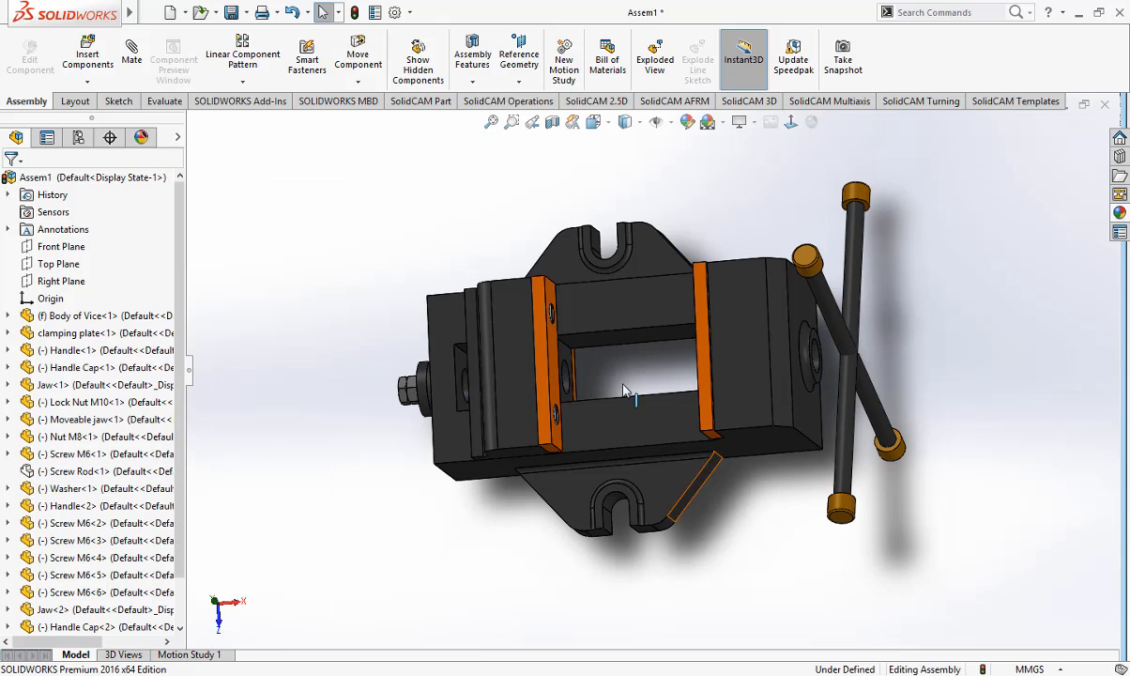
# Step: Start a mechanical Screw mate defined by distance per revolution
pyautogui.scroll(-3, 605, 378)
pyautogui.moveTo(643, 447); pyautogui.dragTo(618, 441, button='middle')
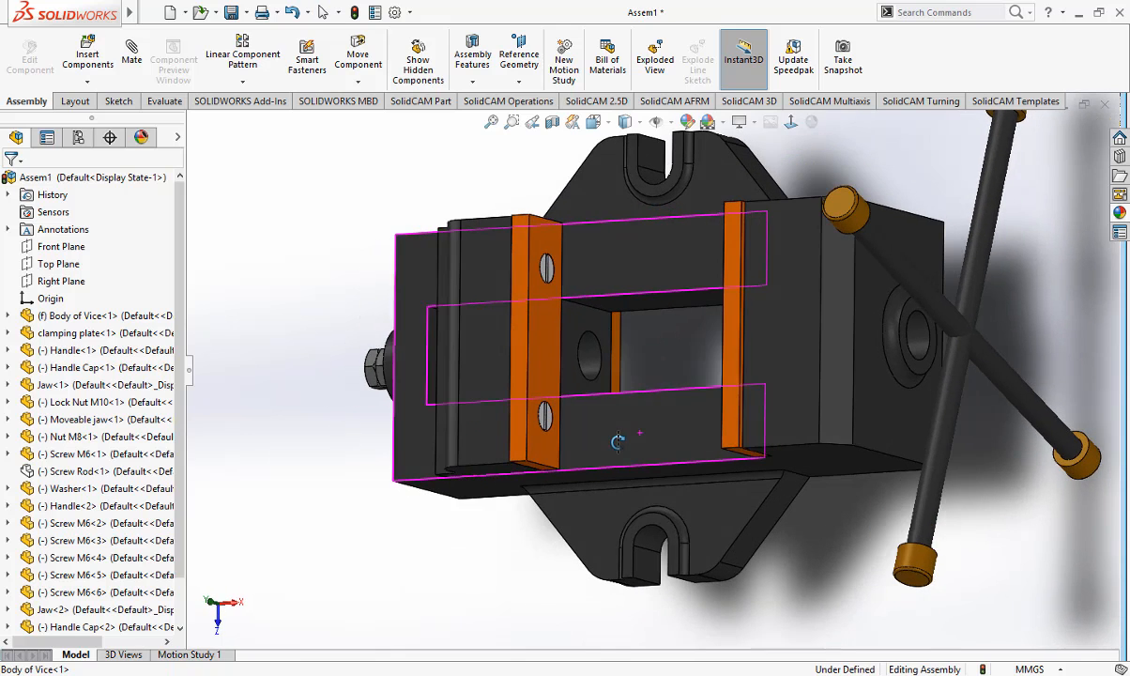
pyautogui.scroll(-2, 614, 388)
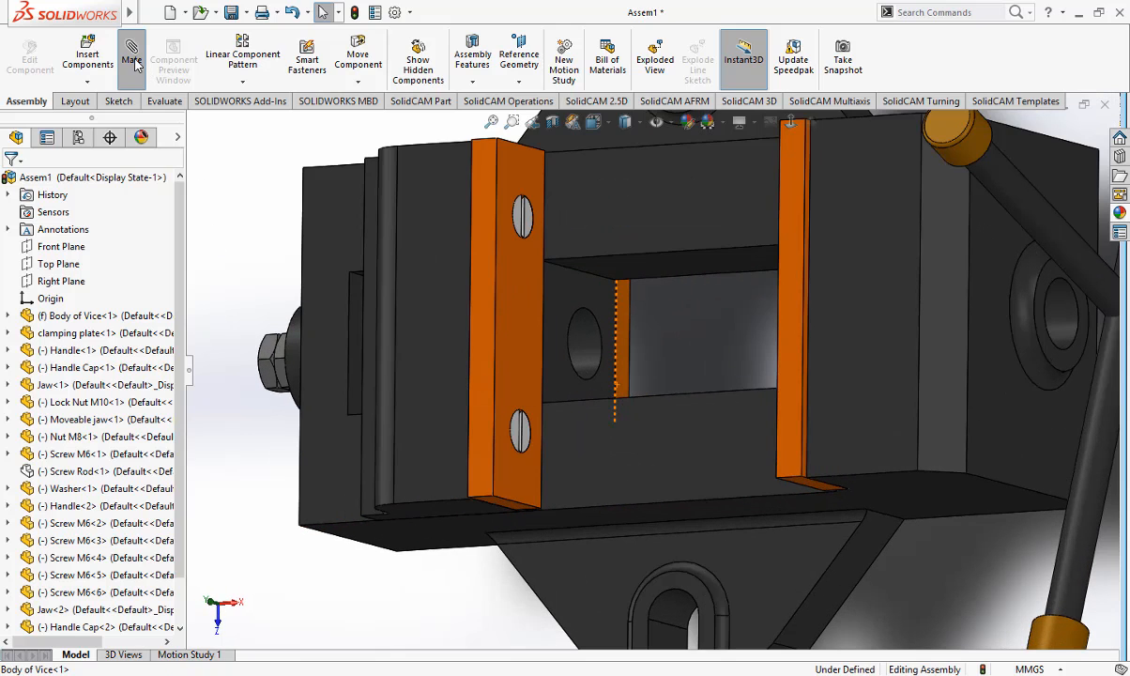
pyautogui.click(131, 58)
pyautogui.scroll(-3, 178, 515)
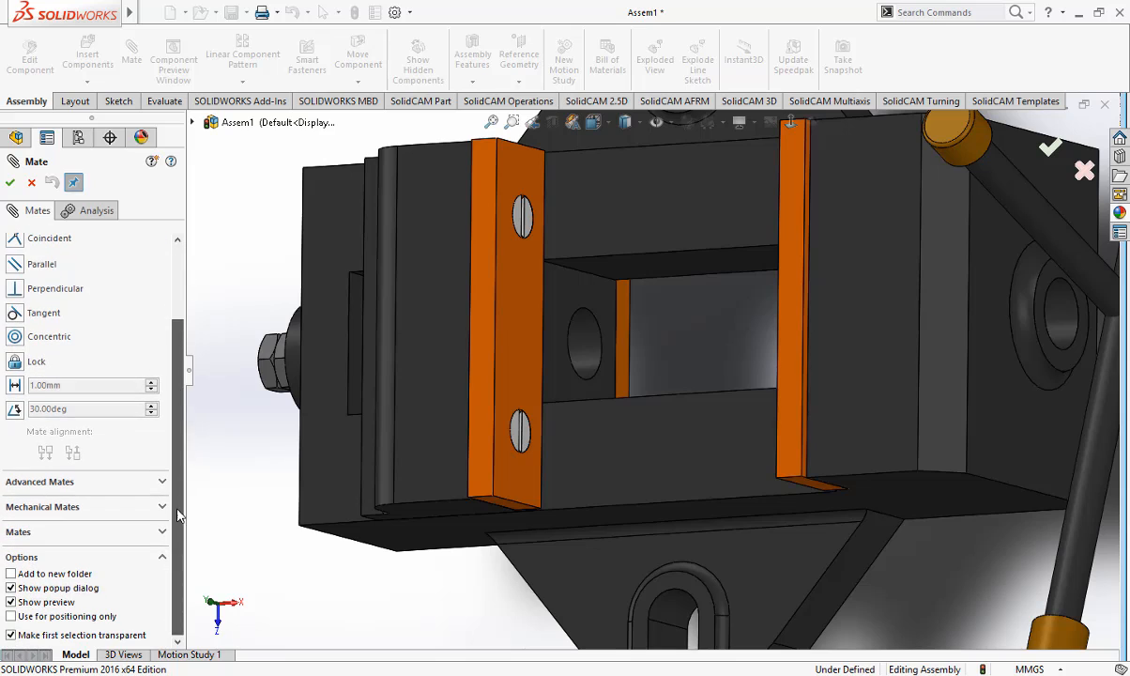
pyautogui.click(162, 507)
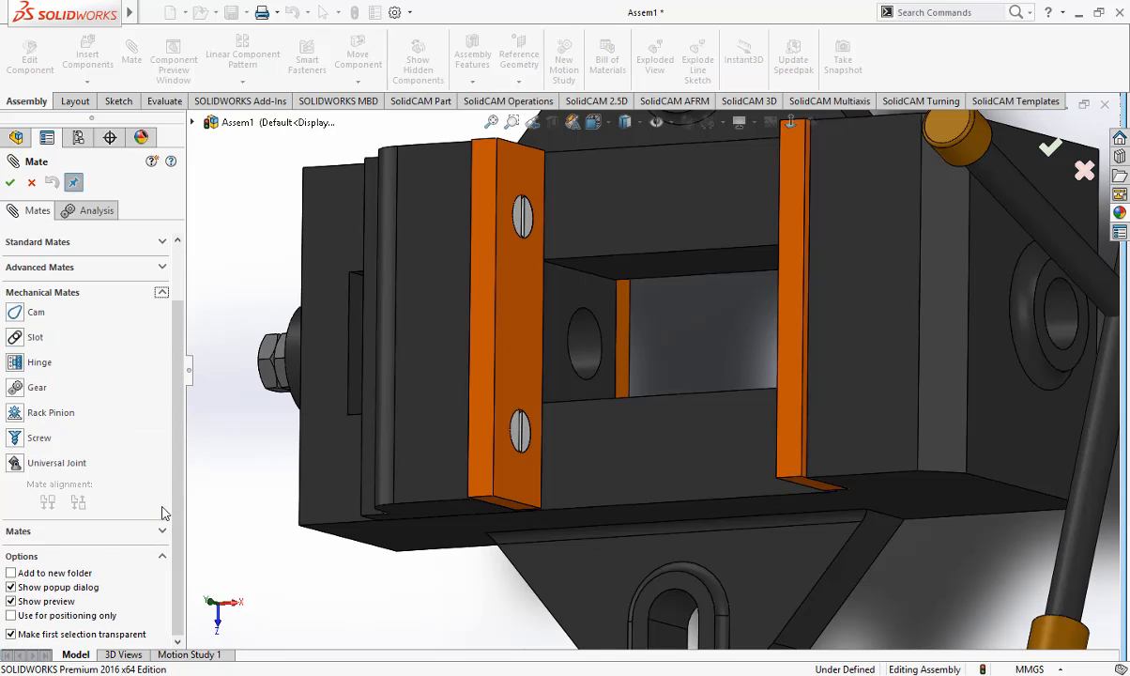
pyautogui.click(15, 440)
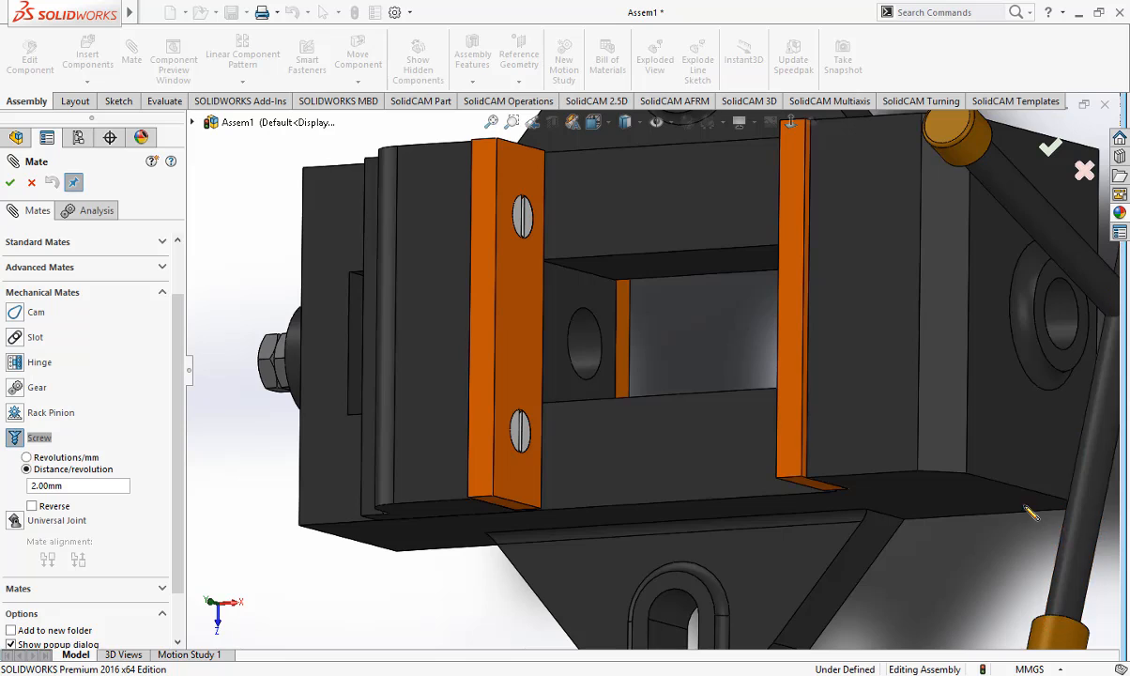
# Step: Slide the movable jaw toward the fixed jaw and set the screw mate's distance per revolution to 4 mm
pyautogui.scroll(5, 977, 493)
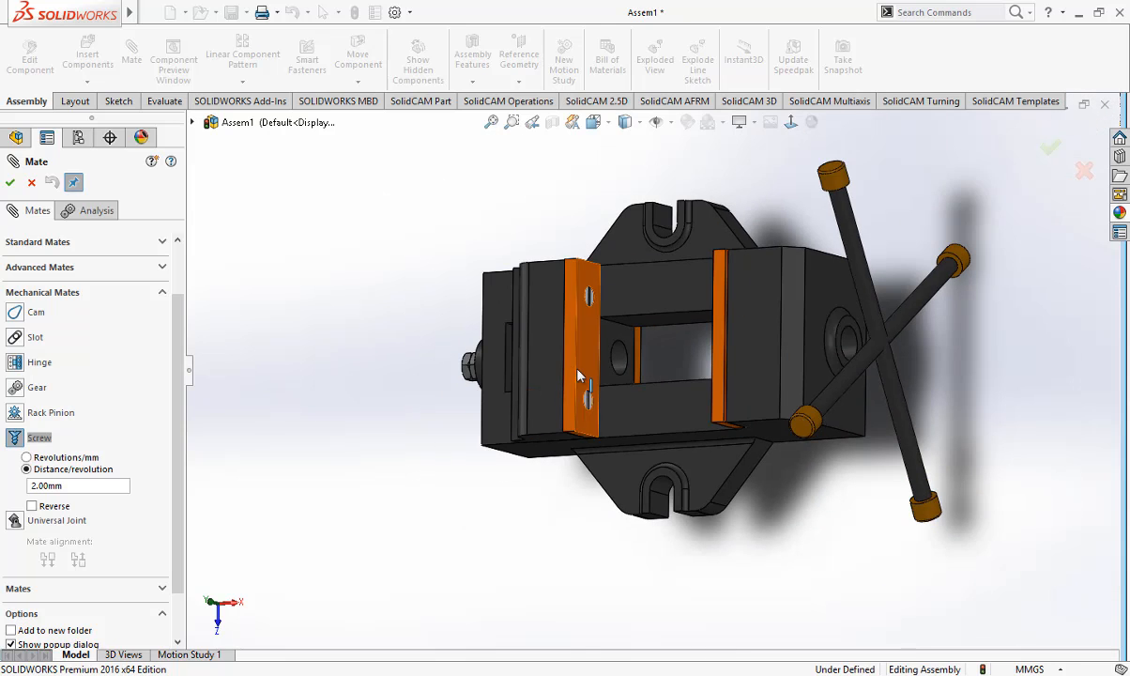
pyautogui.moveTo(548, 361); pyautogui.dragTo(566, 361)
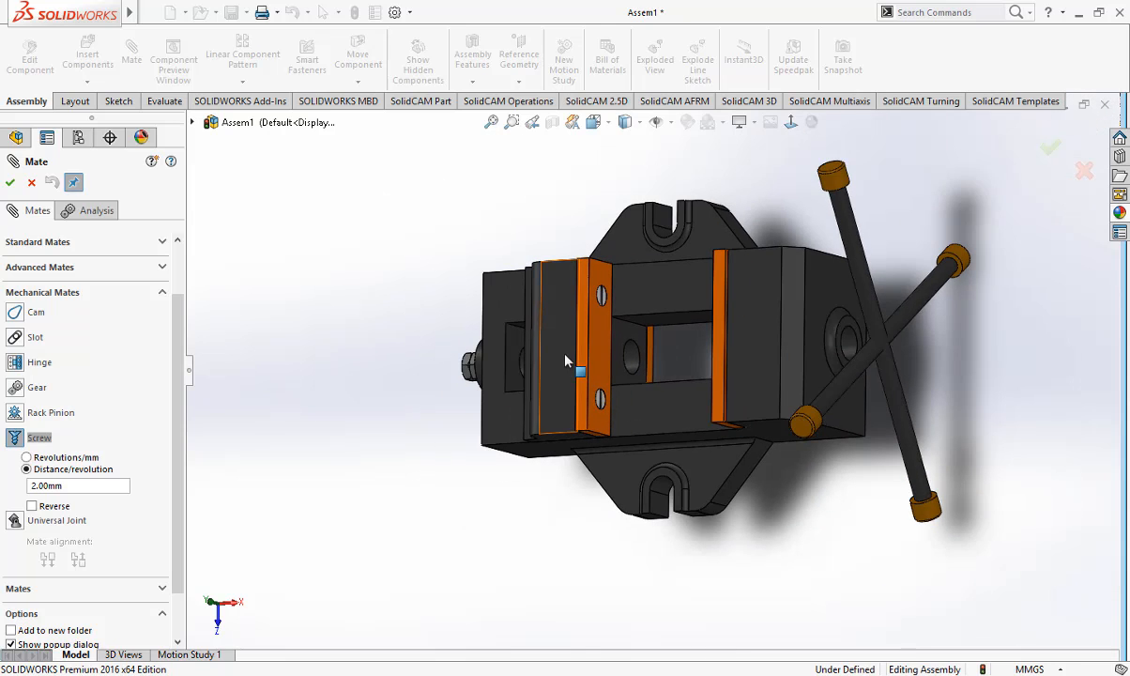
pyautogui.scroll(-3, 568, 362)
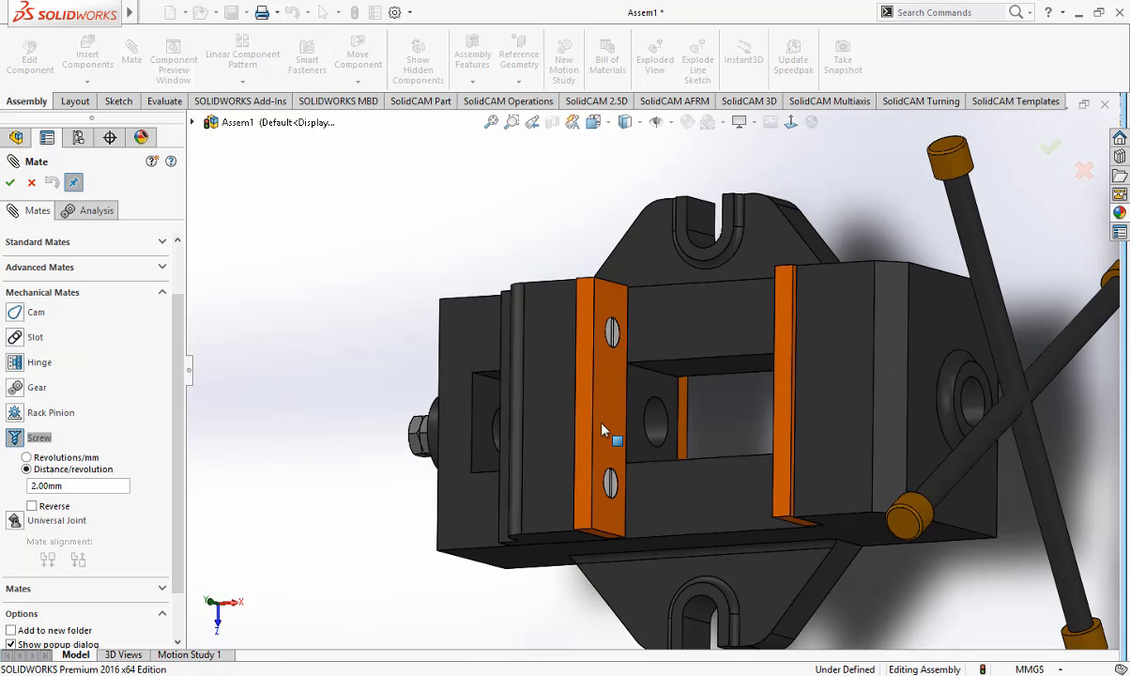
pyautogui.moveTo(604, 429); pyautogui.dragTo(920, 361, button='middle')
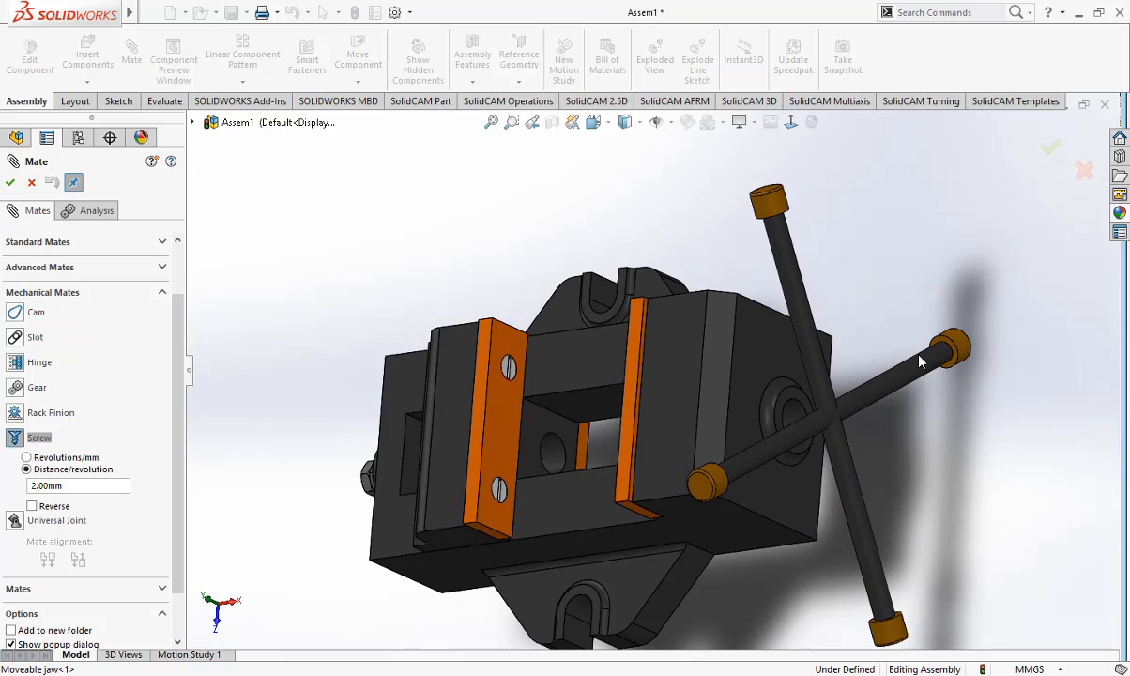
pyautogui.scroll(1, 770, 455)
pyautogui.scroll(2, 601, 455)
pyautogui.scroll(-2, 535, 451)
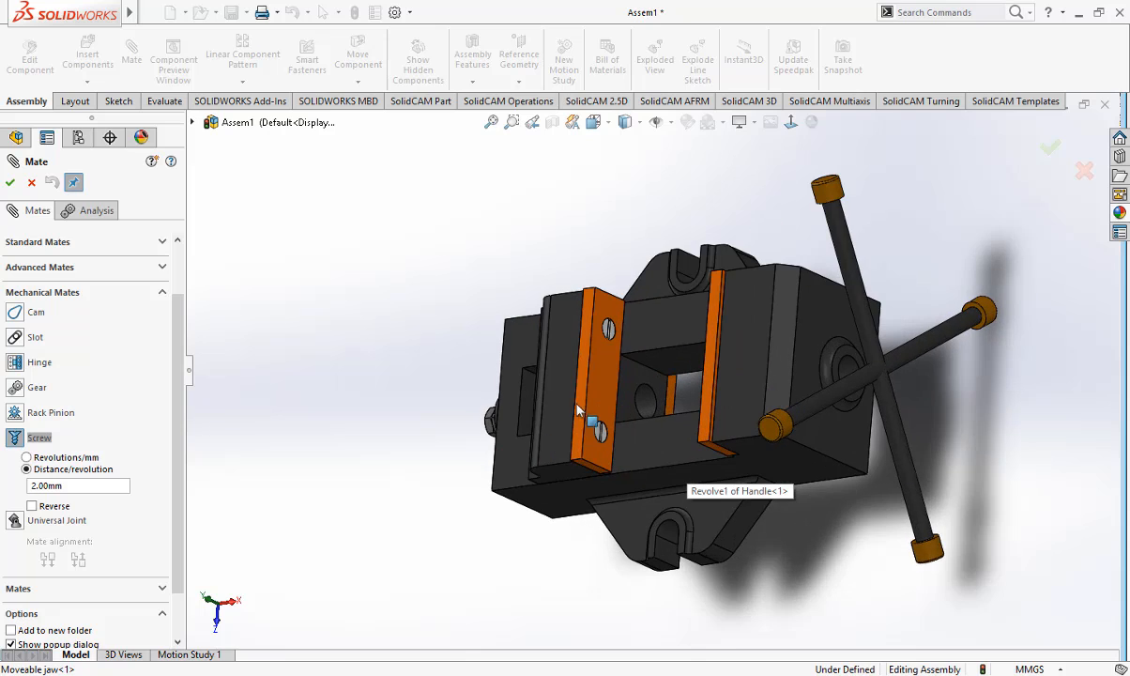
pyautogui.click(531, 410)
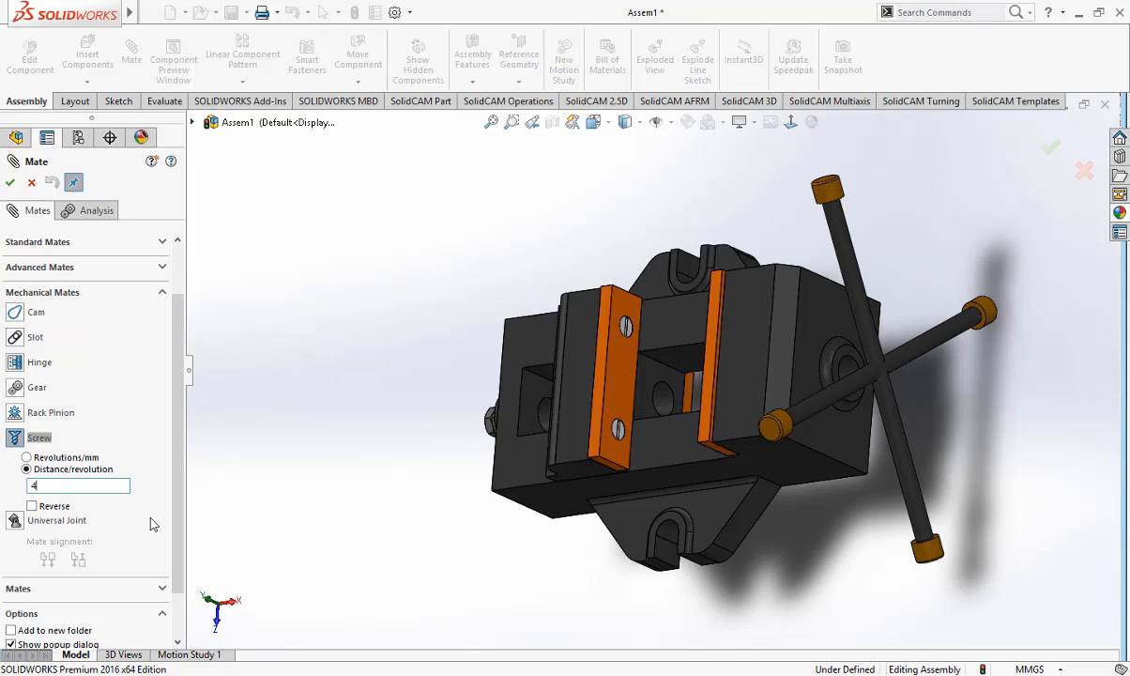
pyautogui.press('Return')
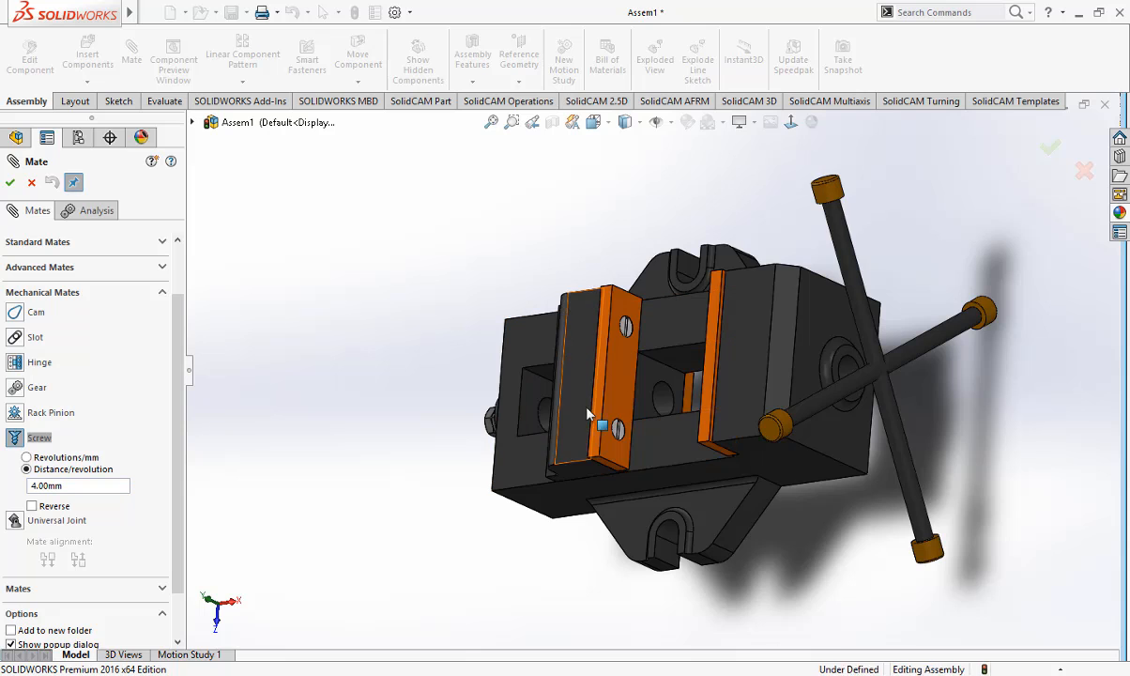
# Step: Slide the movable jaw back slightly and select the cylindrical face of its hole for the screw mate
pyautogui.moveTo(587, 409); pyautogui.dragTo(566, 440)
pyautogui.moveTo(625, 528); pyautogui.dragTo(690, 530, button='middle')
pyautogui.scroll(-5, 700, 431)
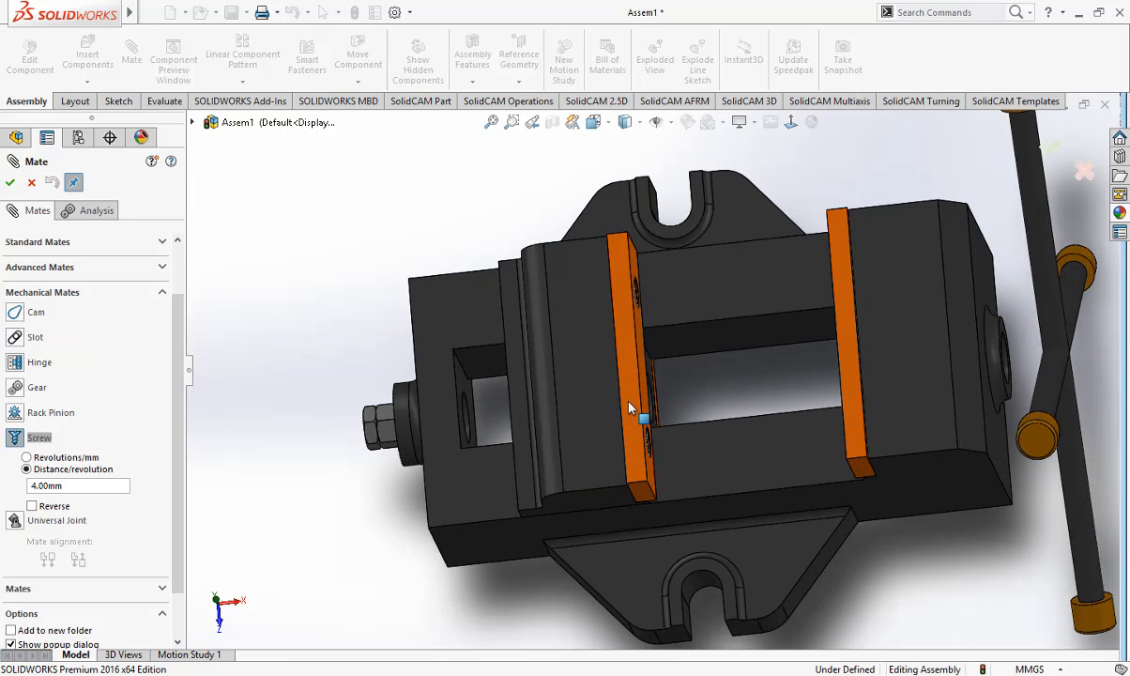
pyautogui.scroll(5, 612, 393)
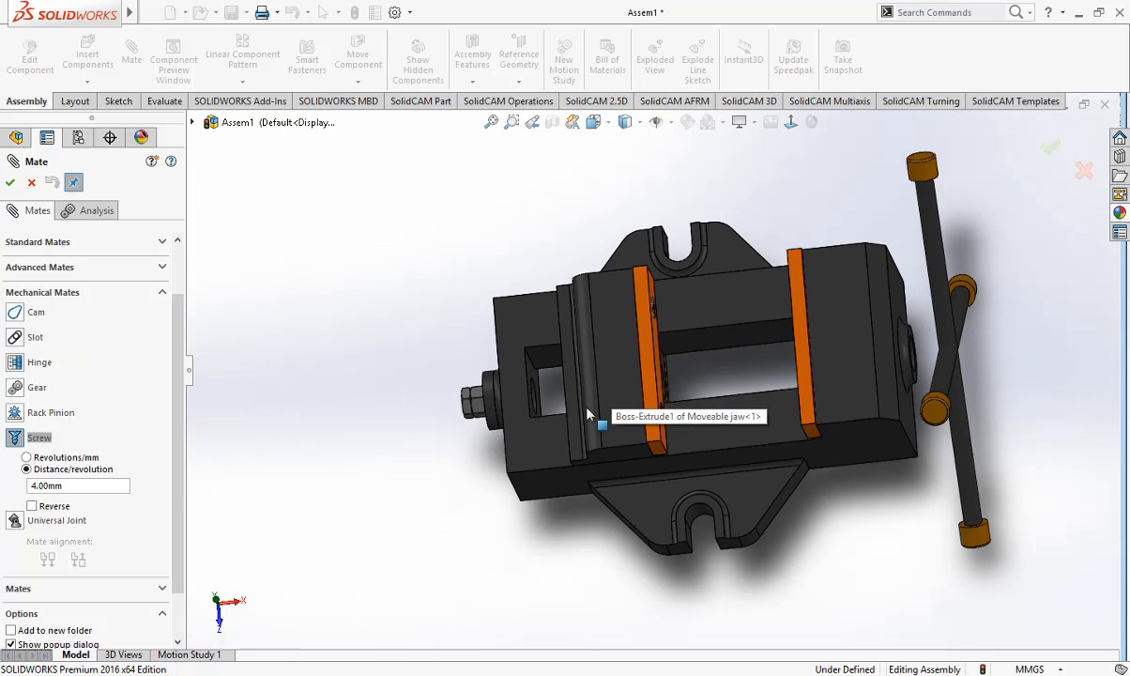
pyautogui.moveTo(598, 413); pyautogui.dragTo(676, 420, button='middle')
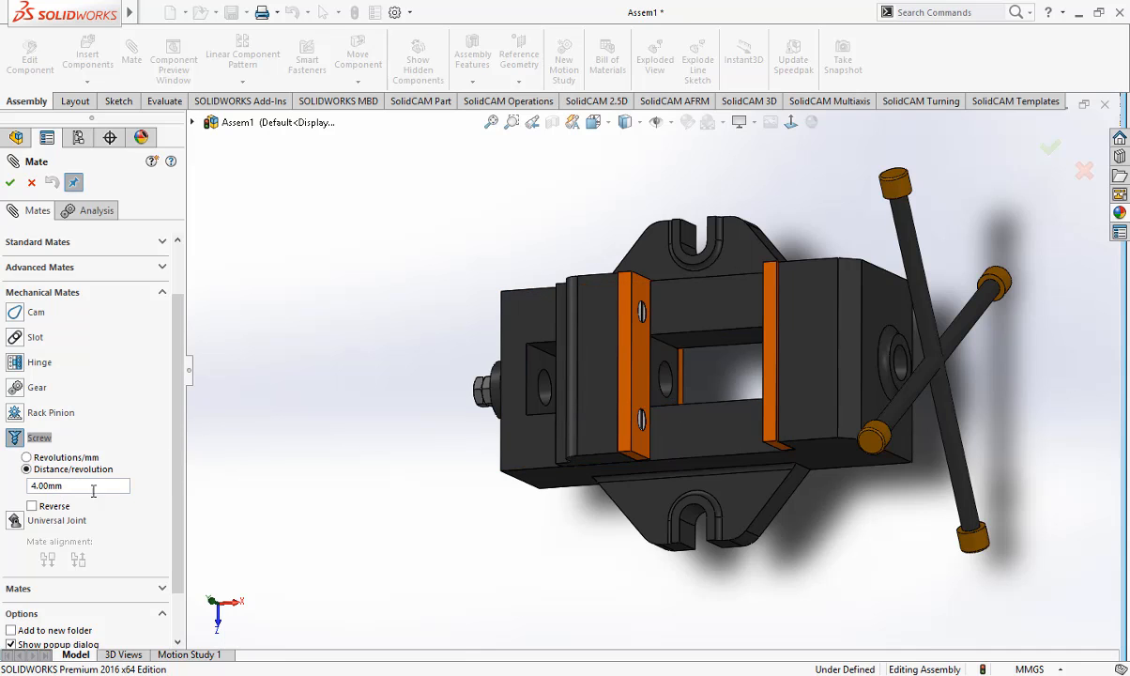
pyautogui.scroll(2, 175, 436)
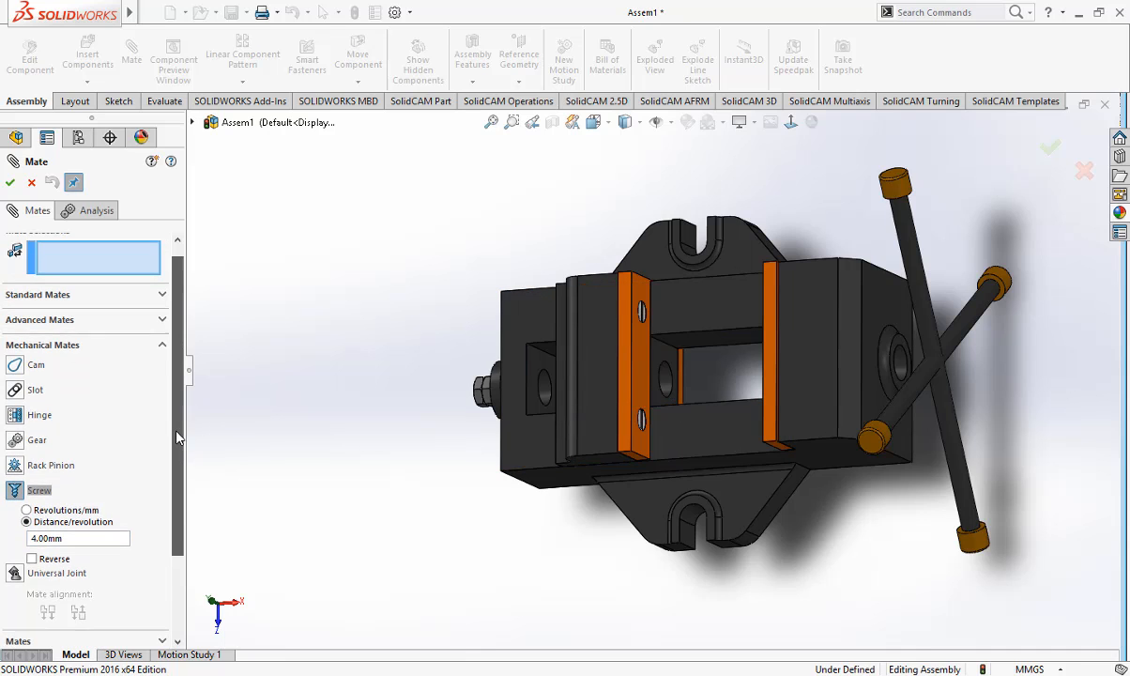
pyautogui.scroll(-3, 668, 392)
pyautogui.click(664, 372)
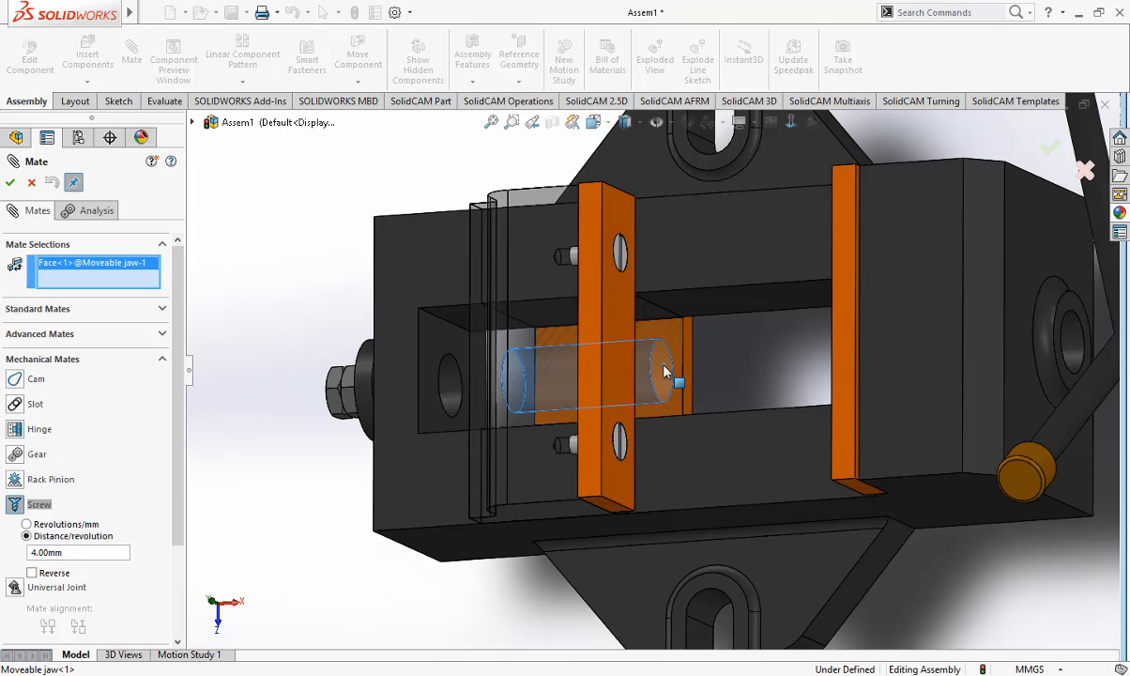
pyautogui.scroll(3, 663, 372)
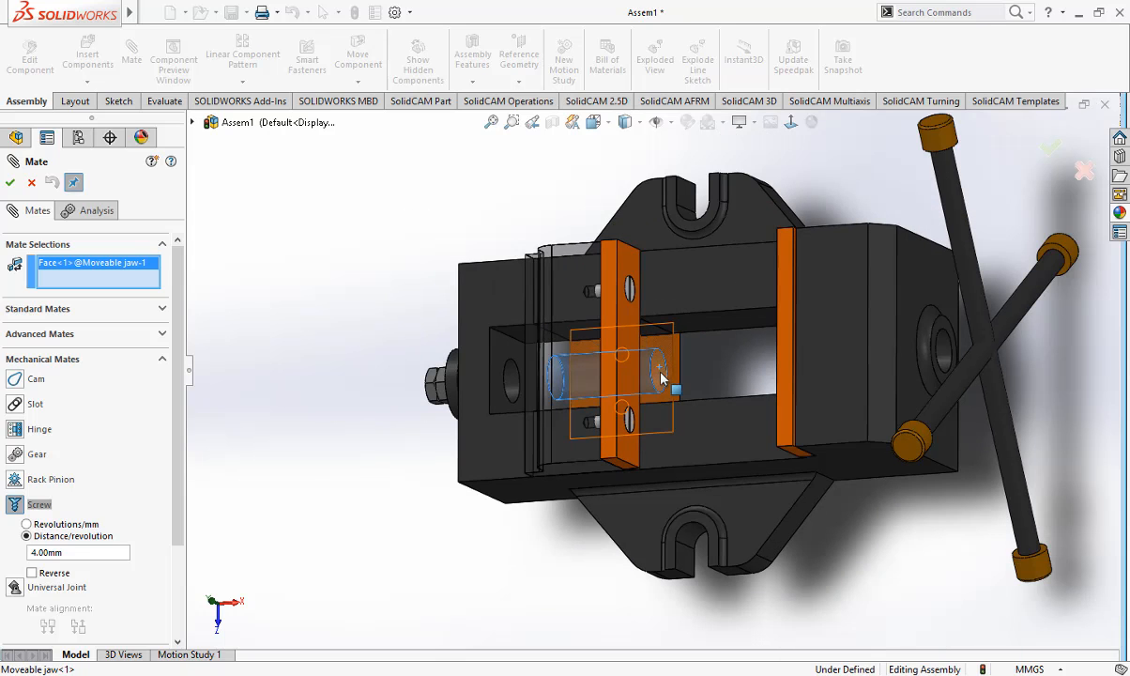
# Step: Show the Screw Rod component, screw-mate its cylindrical face to the movable jaw's hole, and close the Mate command
pyautogui.click(193, 123)
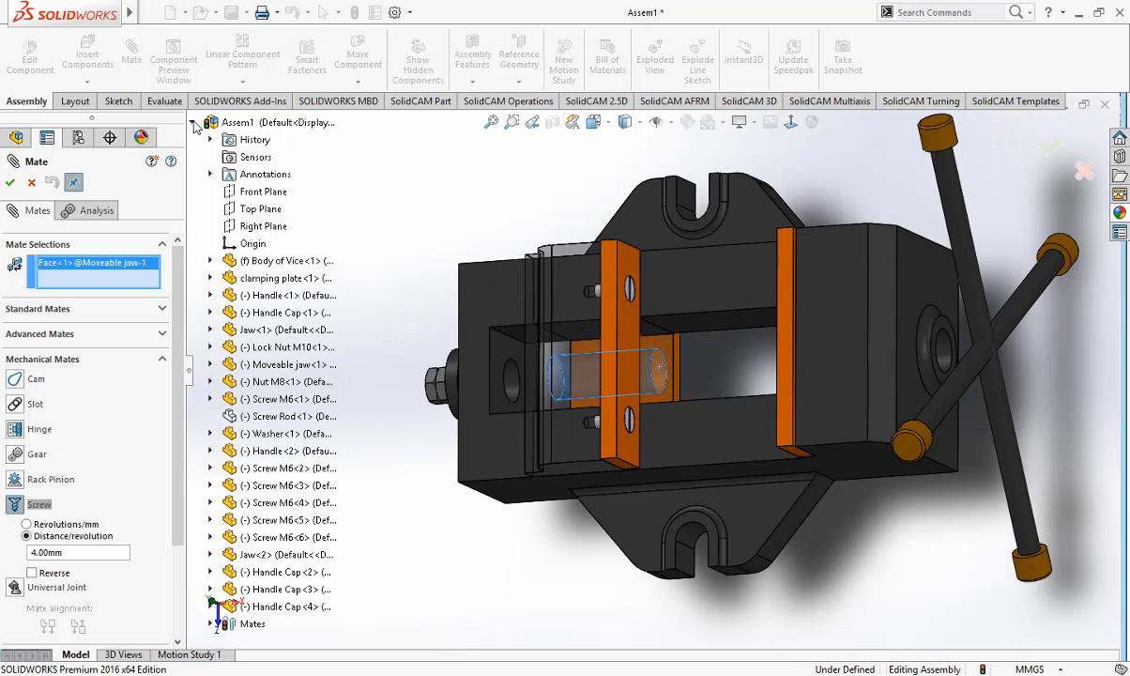
pyautogui.rightClick(272, 419)
pyautogui.click(309, 447)
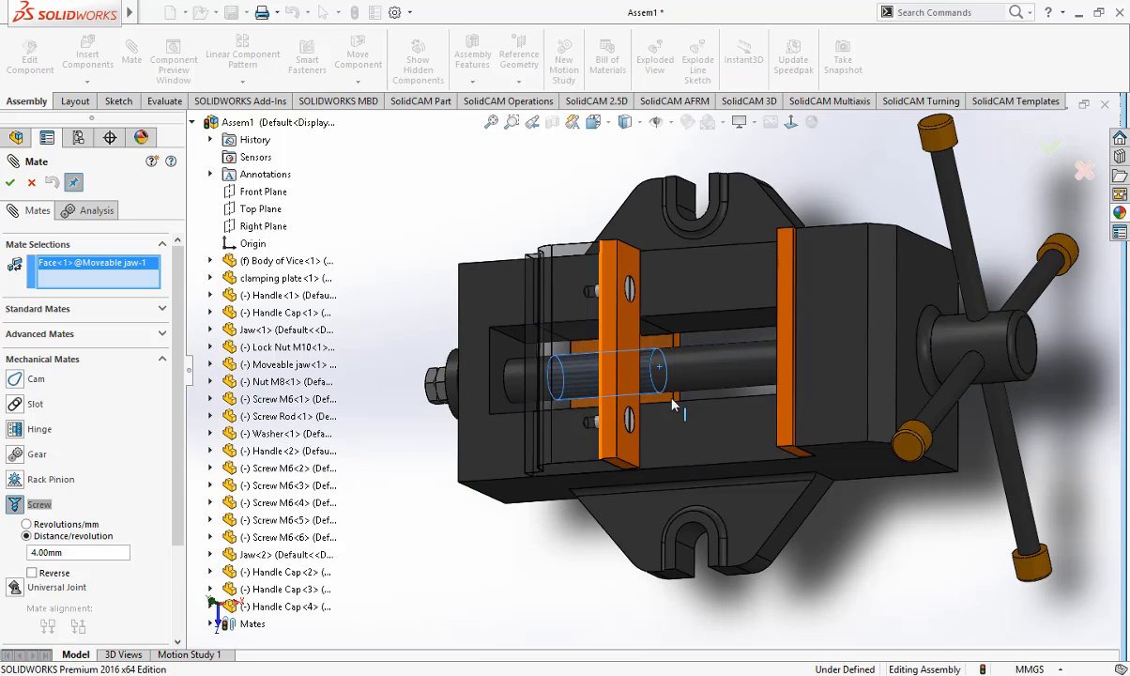
pyautogui.click(719, 375)
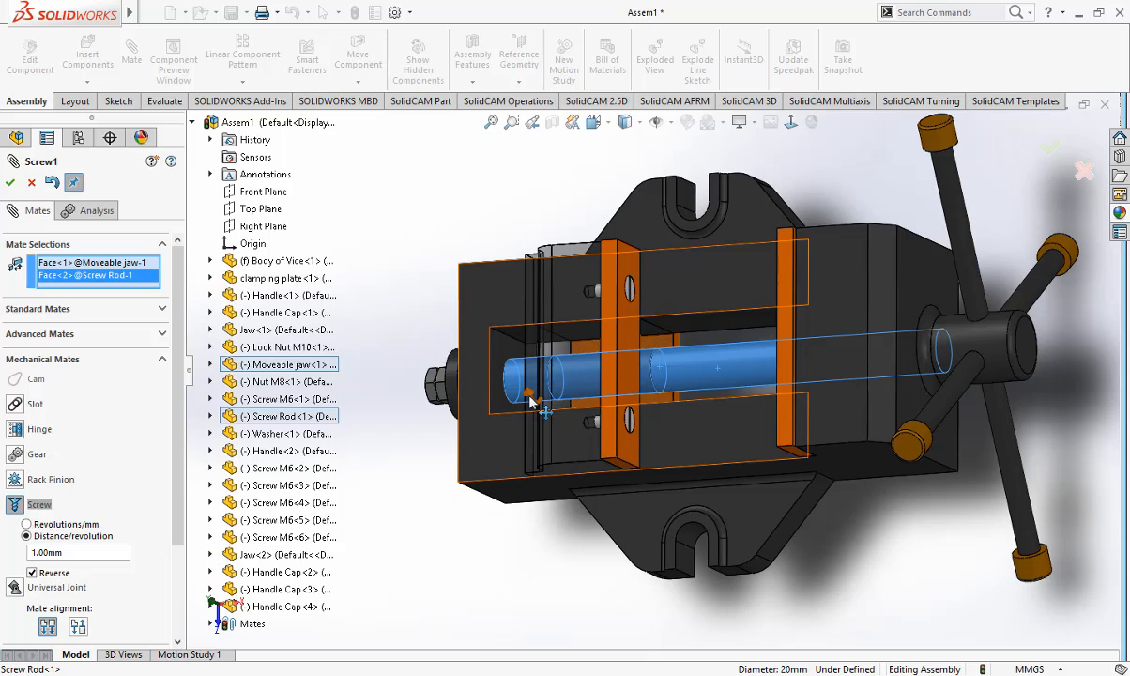
pyautogui.click(1050, 151)
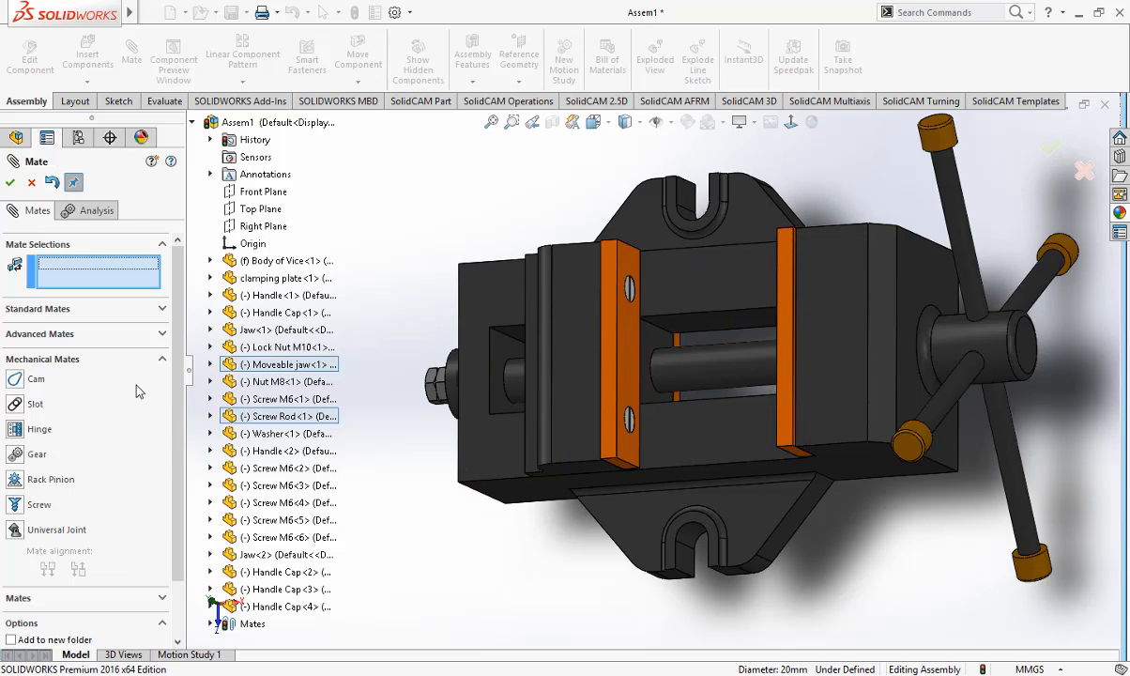
pyautogui.click(11, 185)
pyautogui.press('f')
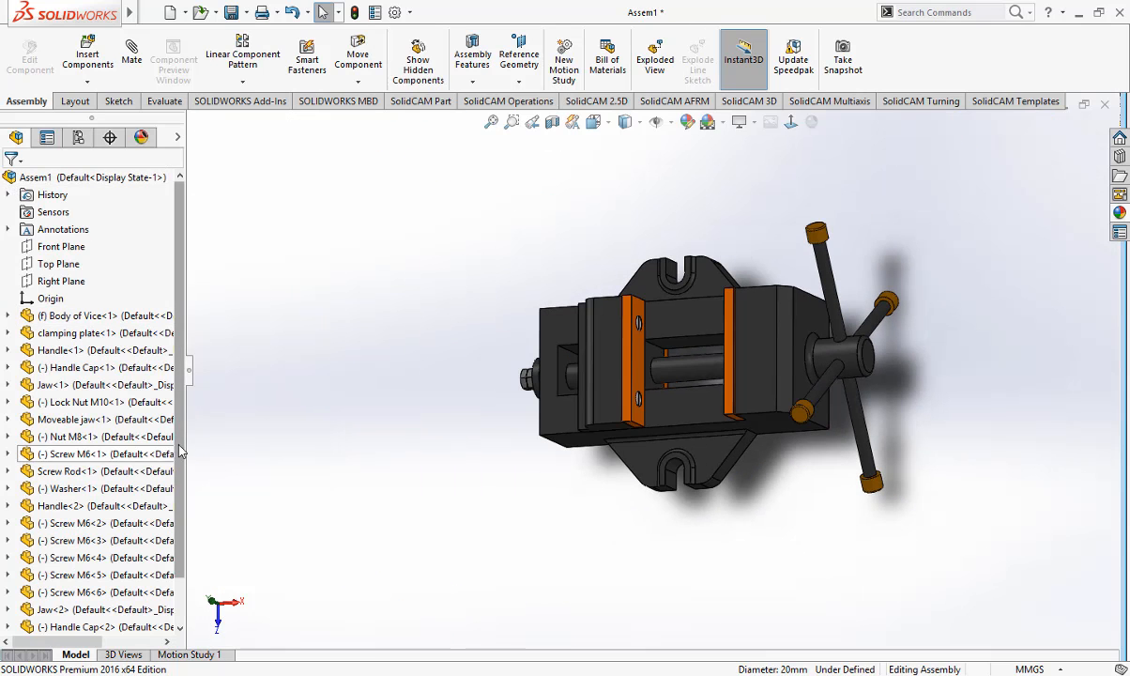
# Step: Expand the assembly's Mates folder and highlight the screw mate between the movable jaw and the screw rod
pyautogui.scroll(-1, 182, 452)
pyautogui.click(8, 627)
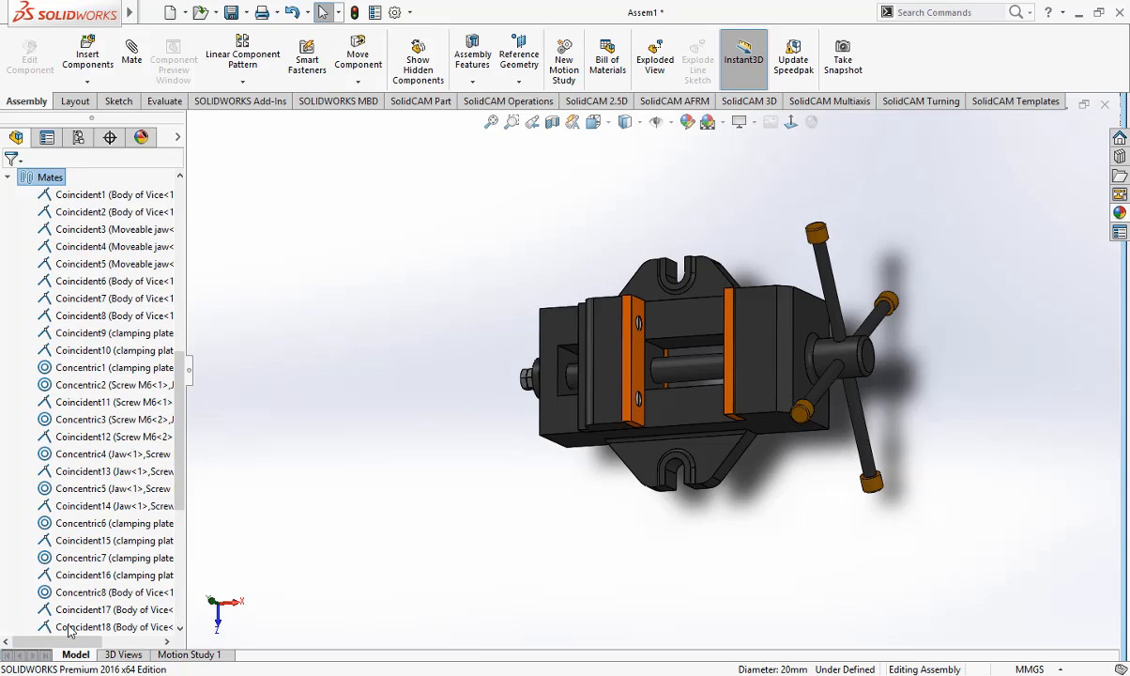
pyautogui.moveTo(181, 512); pyautogui.dragTo(181, 622)
pyautogui.click(117, 627)
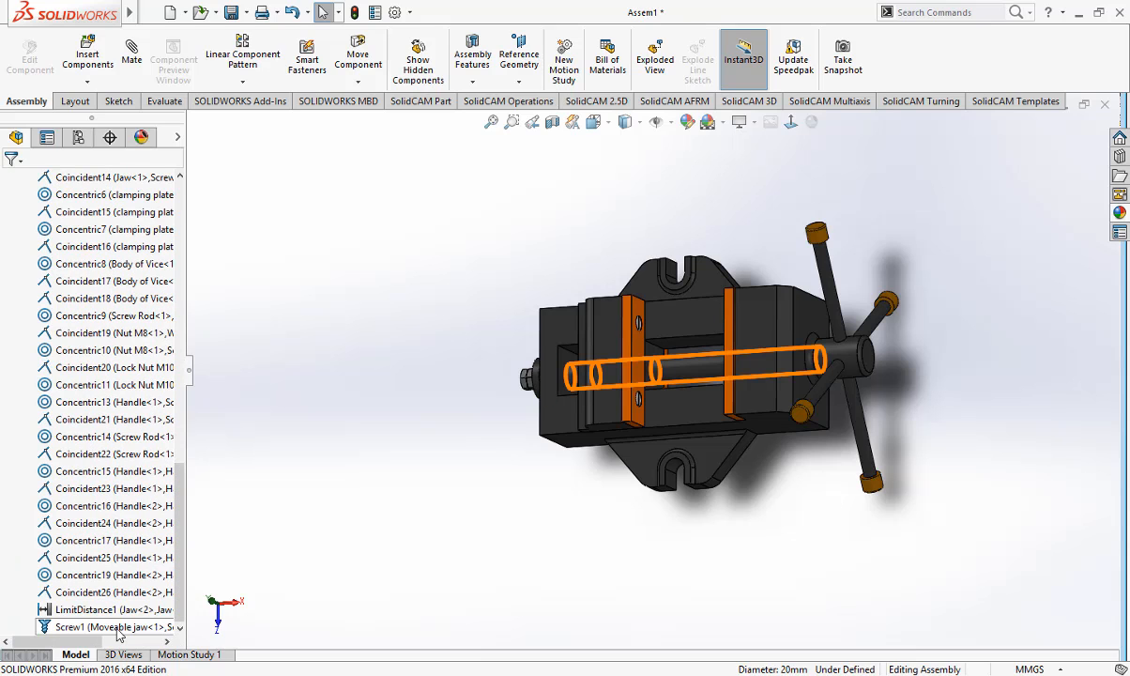
# Step: Turn the screw rod's handle by its bars to check that the movable jaw follows the rotation
pyautogui.scroll(2, 422, 488)
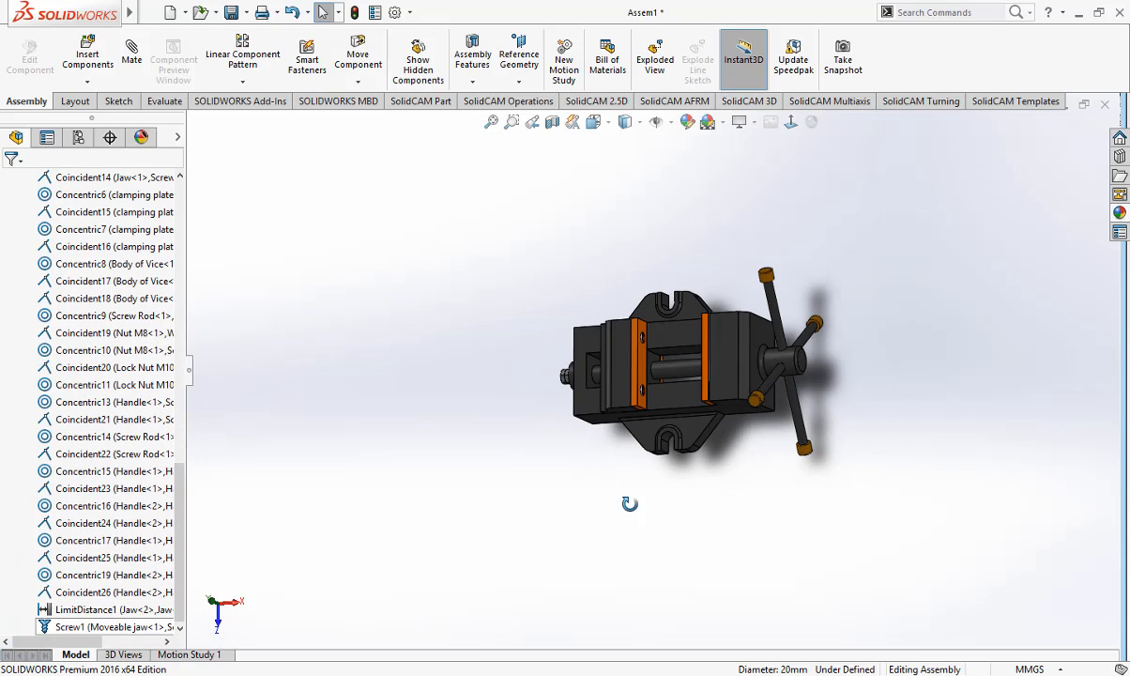
pyautogui.moveTo(631, 502); pyautogui.dragTo(732, 454, button='middle')
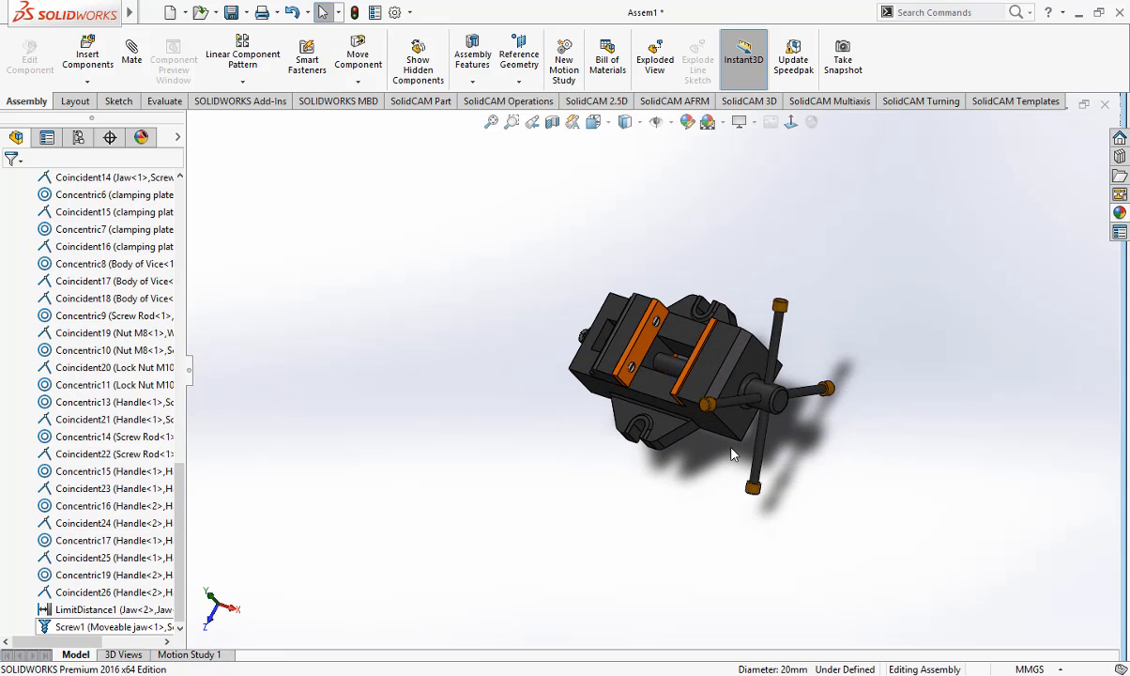
pyautogui.moveTo(778, 326); pyautogui.dragTo(680, 372)
pyautogui.scroll(-5, 677, 360)
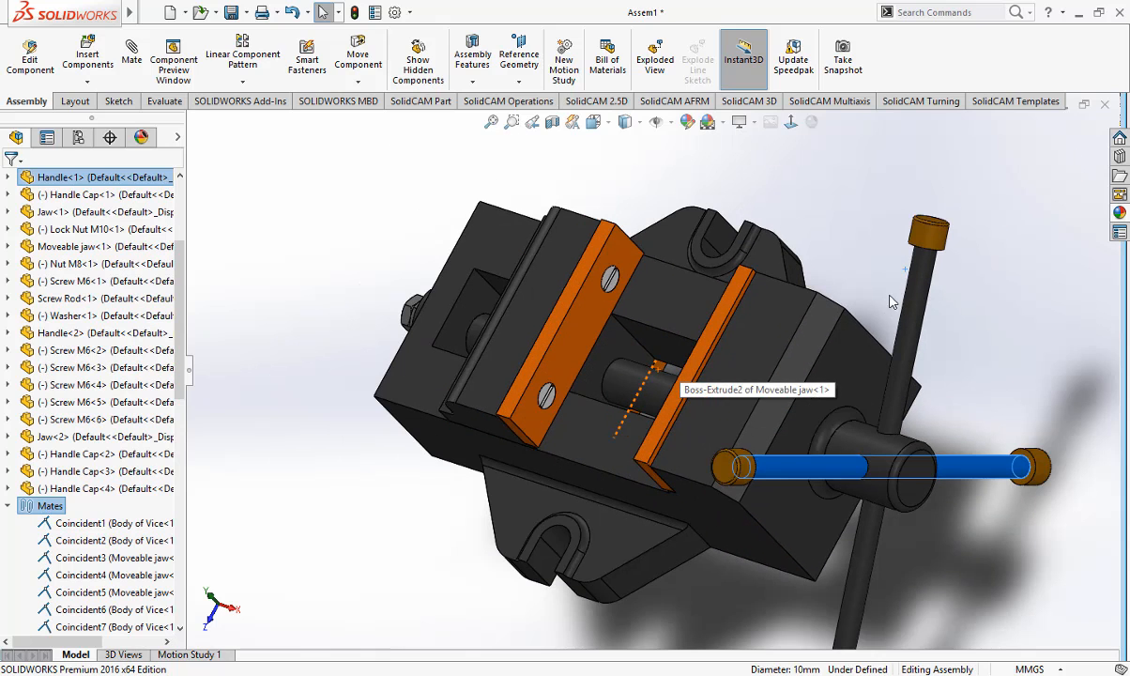
pyautogui.moveTo(892, 302); pyautogui.dragTo(843, 332)
# Step: Rotate the handle with Rotate Component in the front view to check the movable jaw's travel
pyautogui.hotkey('ctrl', '1')
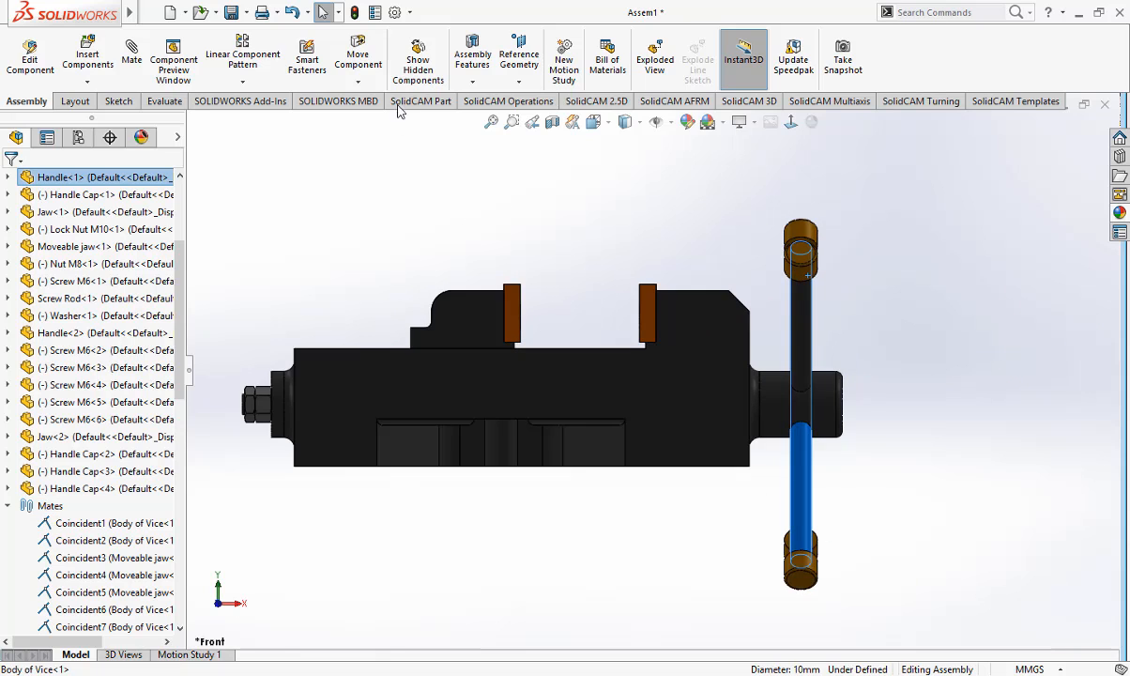
pyautogui.click(358, 81)
pyautogui.click(348, 119)
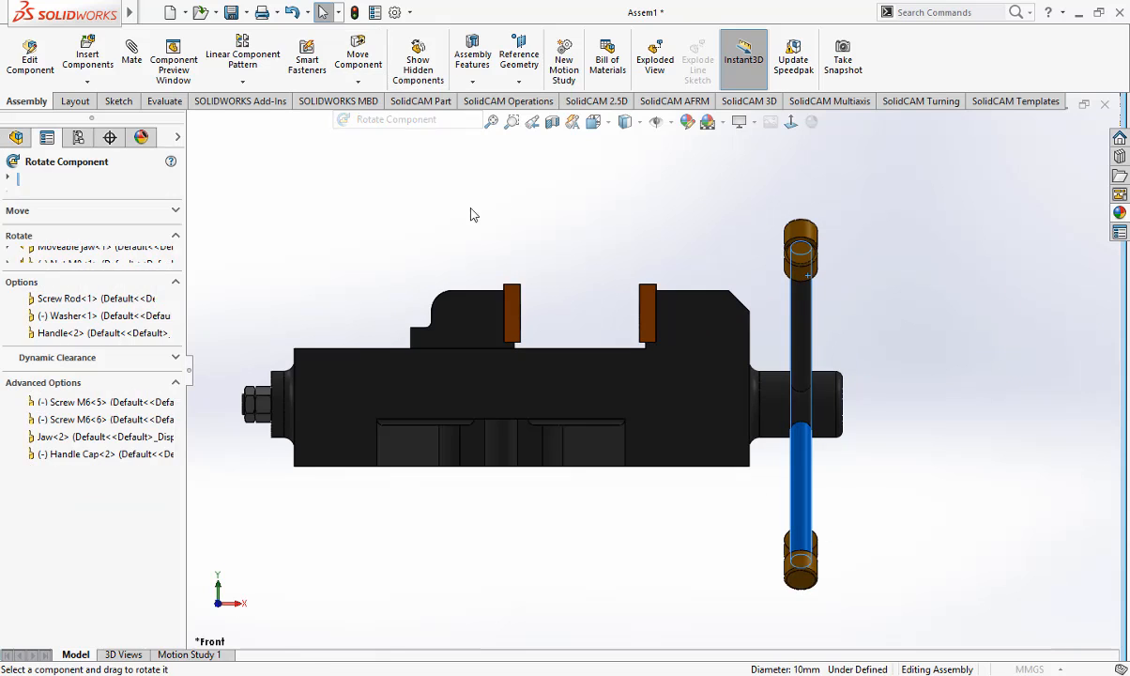
pyautogui.moveTo(801, 289); pyautogui.dragTo(818, 583)
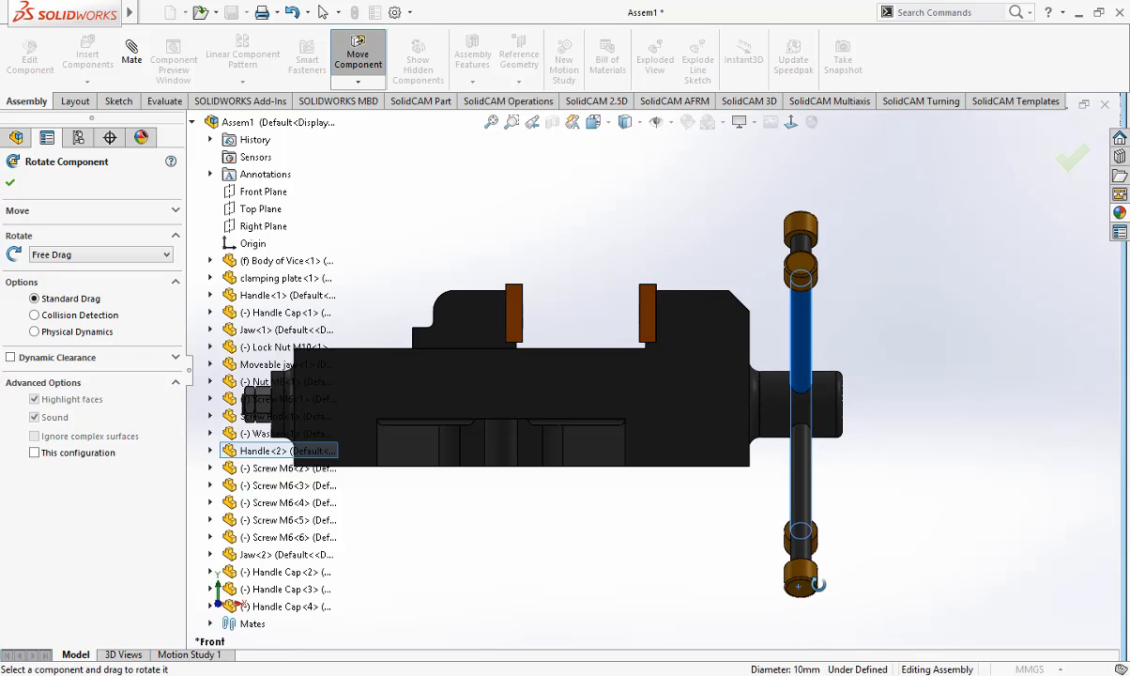
pyautogui.moveTo(807, 413); pyautogui.dragTo(832, 293)
pyautogui.moveTo(812, 616); pyautogui.dragTo(789, 202)
# Step: Rotate the handle bars around the screw axis in an angled view to watch the jaw motion
pyautogui.scroll(2, 729, 593)
pyautogui.moveTo(815, 508); pyautogui.dragTo(729, 584, button='middle')
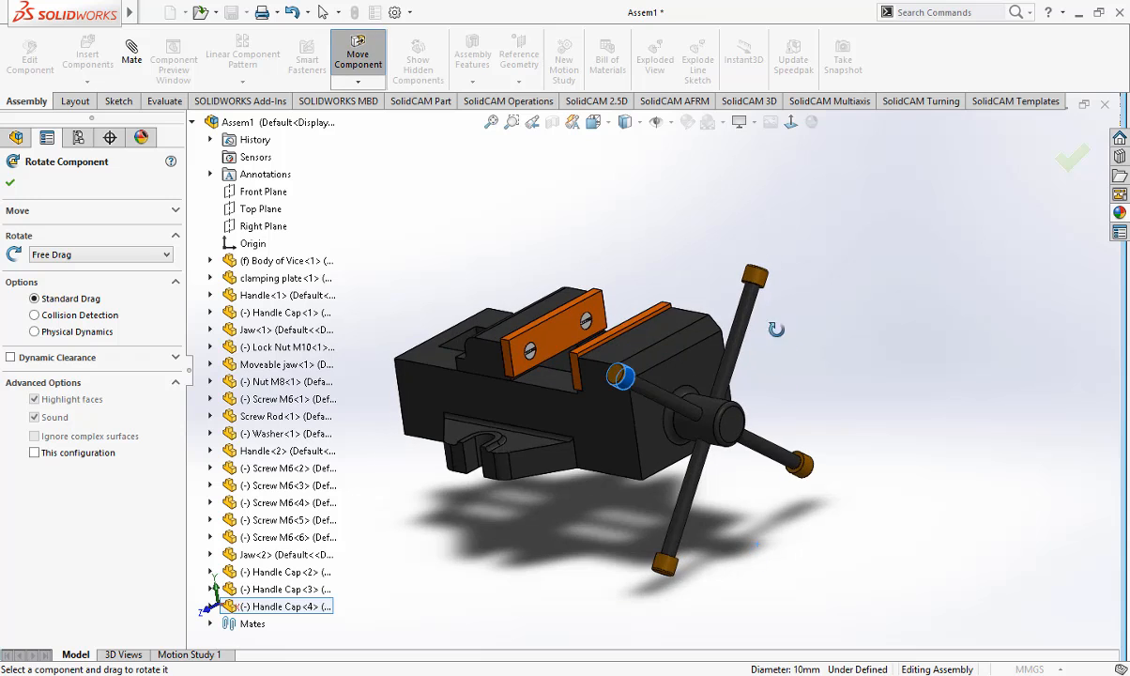
pyautogui.scroll(-2, 639, 326)
pyautogui.scroll(-2, 638, 328)
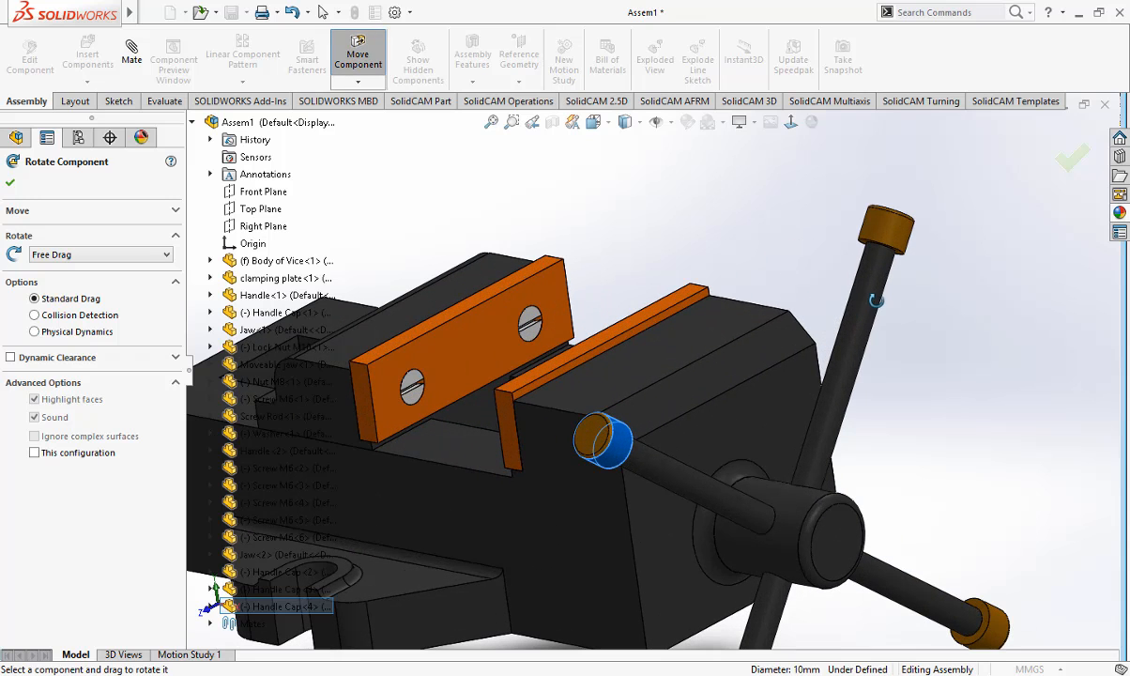
pyautogui.moveTo(875, 300); pyautogui.dragTo(930, 466)
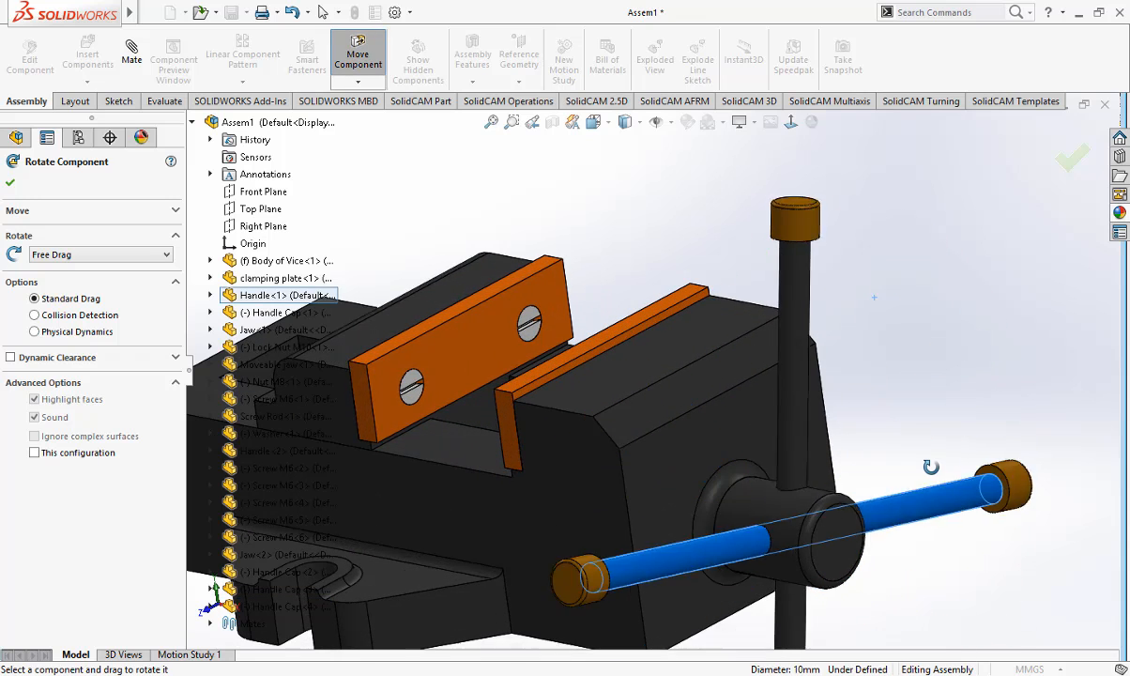
pyautogui.scroll(3, 789, 325)
pyautogui.moveTo(735, 318); pyautogui.dragTo(759, 204)
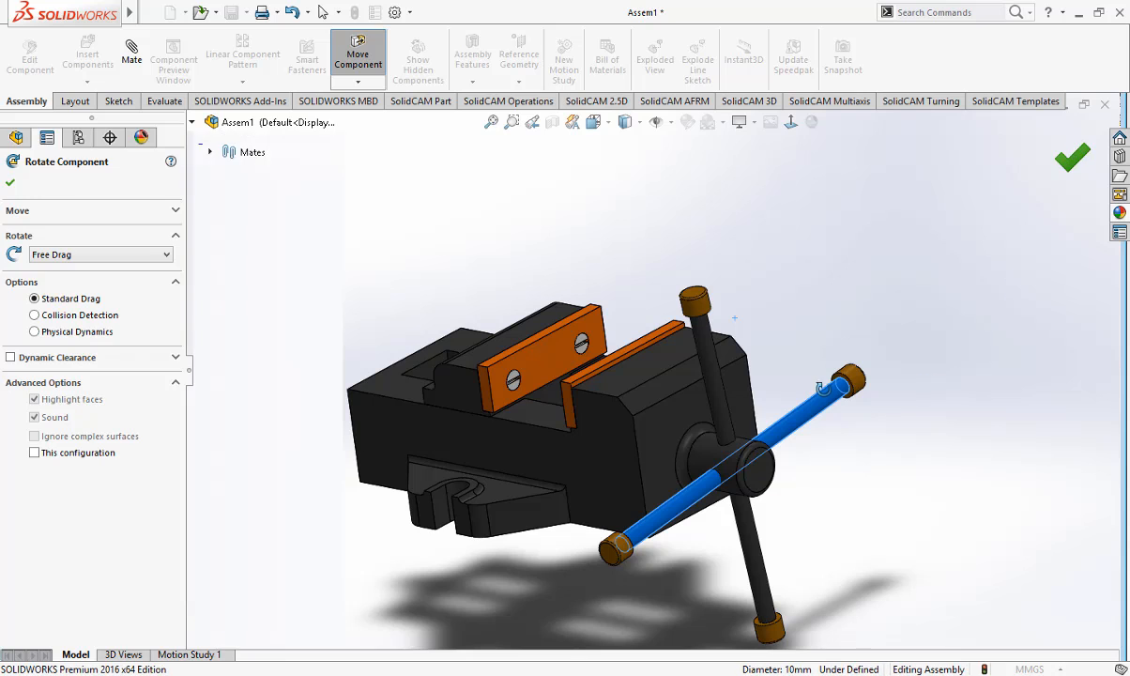
# Step: Finish Rotate Component and turn the screw rod directly by one handle bar to check the movable jaw's travel
pyautogui.click(1072, 156)
pyautogui.moveTo(707, 386); pyautogui.dragTo(649, 461)
pyautogui.moveTo(690, 483); pyautogui.dragTo(689, 529, button='middle')
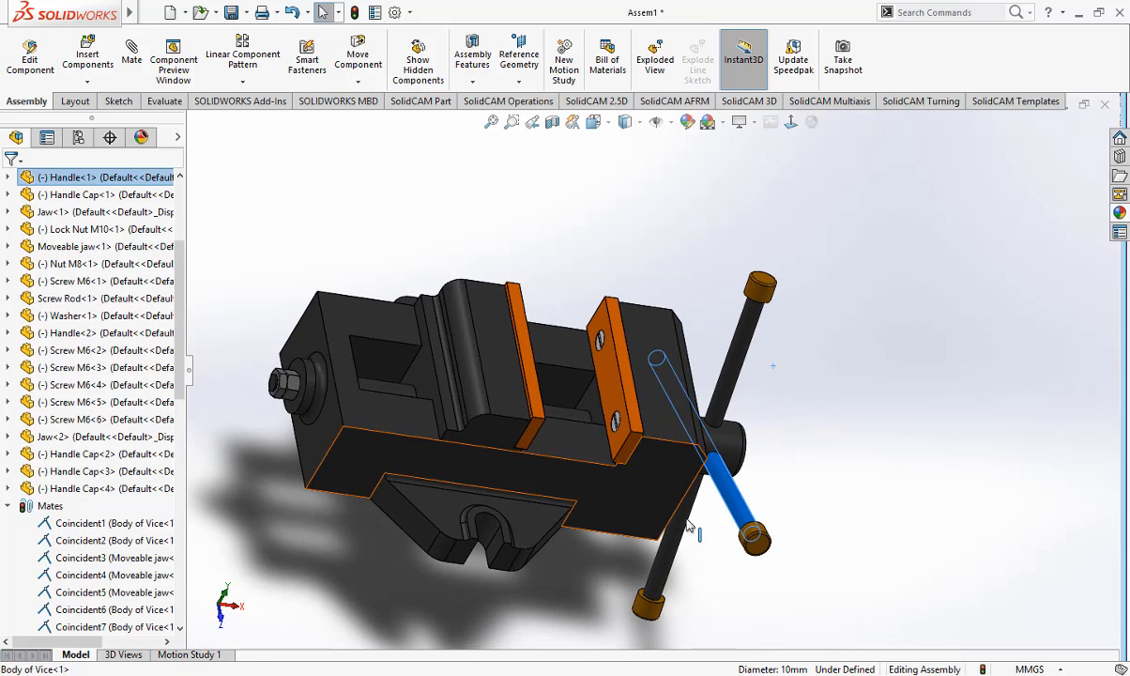
pyautogui.moveTo(573, 541); pyautogui.dragTo(489, 438, button='middle')
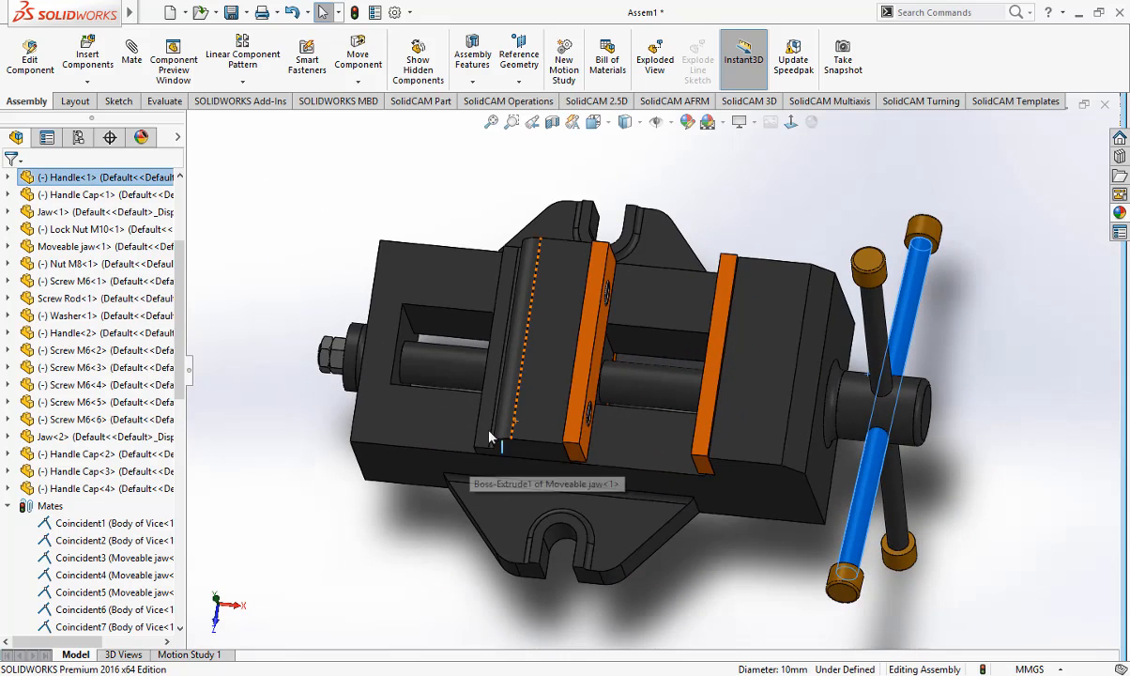
# Step: Slide the movable jaw along the vice body toward the fixed jaw to check that the handle turns with it
pyautogui.moveTo(535, 373); pyautogui.dragTo(752, 395)
pyautogui.scroll(4, 689, 434)
pyautogui.moveTo(693, 519); pyautogui.dragTo(676, 462, button='middle')
pyautogui.scroll(-4, 638, 390)
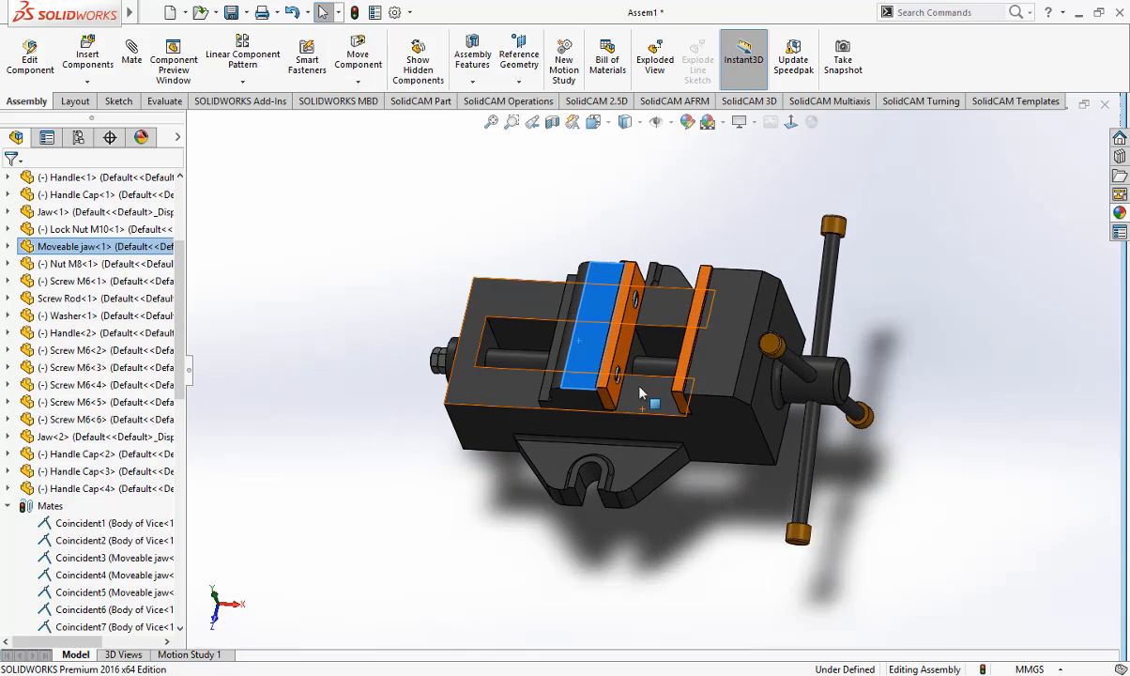
pyautogui.click(722, 532)
# Step: Turn the first handle bar slightly around the screw axis with the vice shown in an angled view
pyautogui.scroll(3, 606, 506)
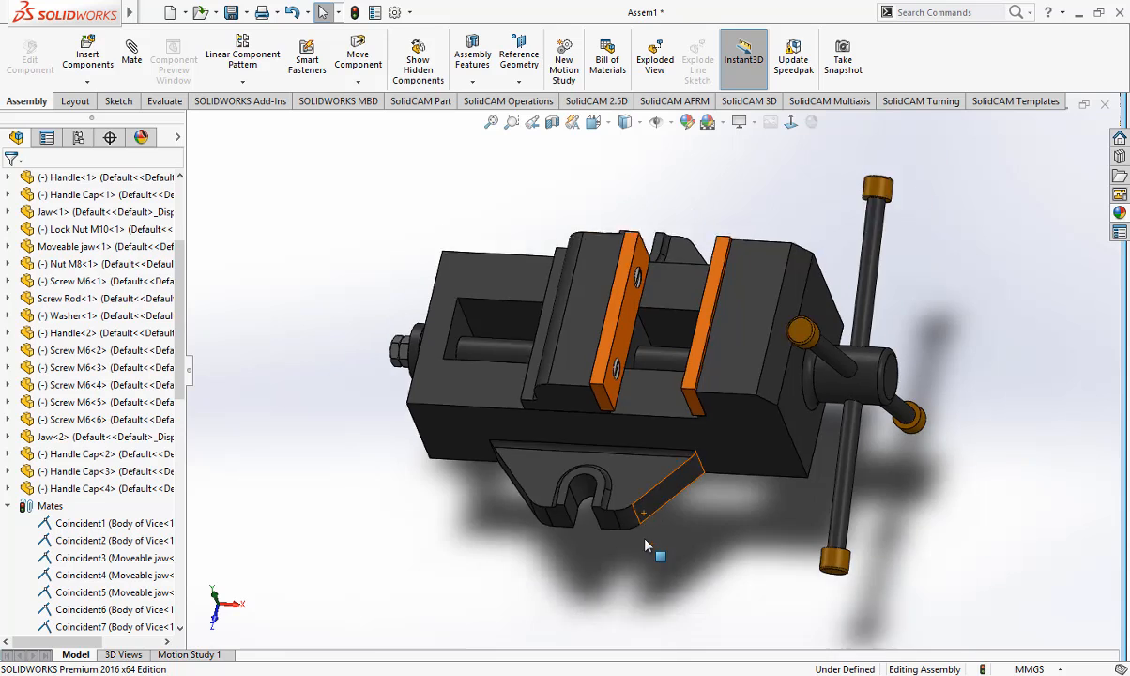
pyautogui.scroll(-3, 655, 435)
pyautogui.moveTo(698, 432); pyautogui.dragTo(709, 512, button='middle')
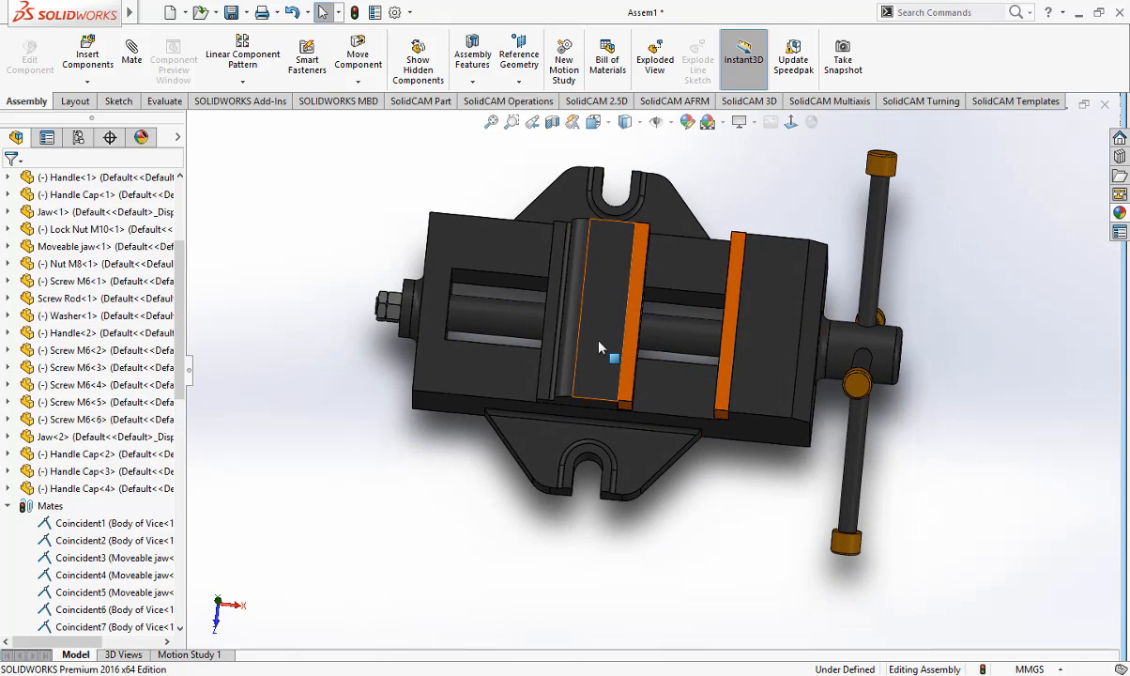
pyautogui.moveTo(710, 543); pyautogui.dragTo(663, 432, button='middle')
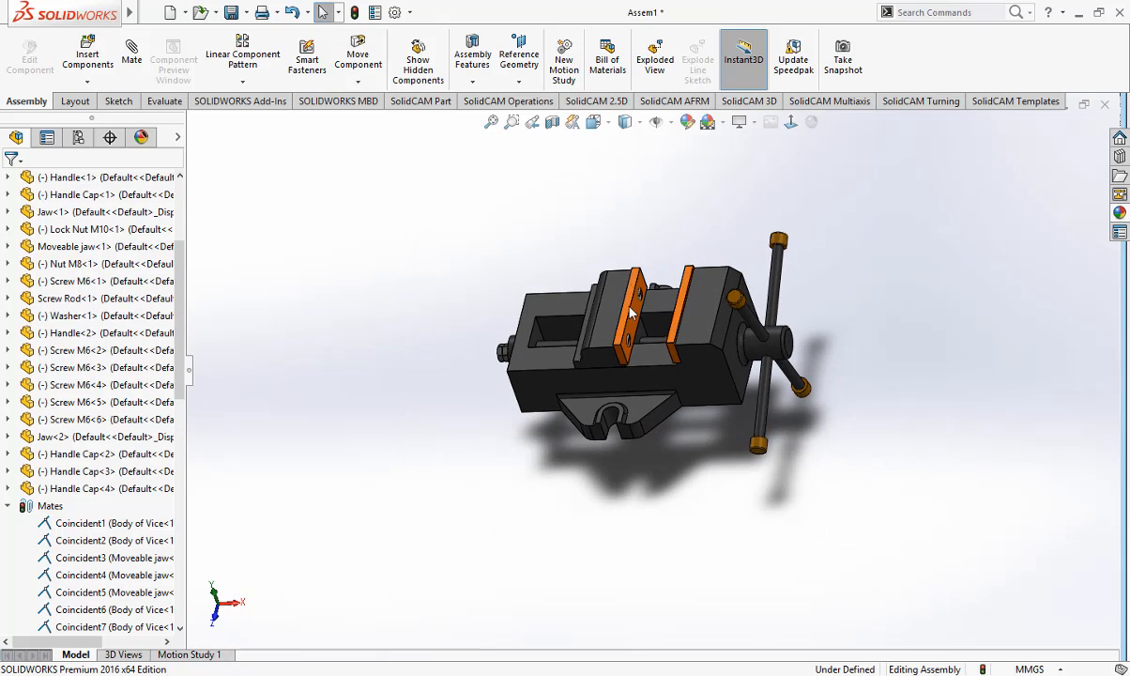
pyautogui.scroll(-3, 686, 362)
pyautogui.moveTo(844, 364); pyautogui.dragTo(834, 406)
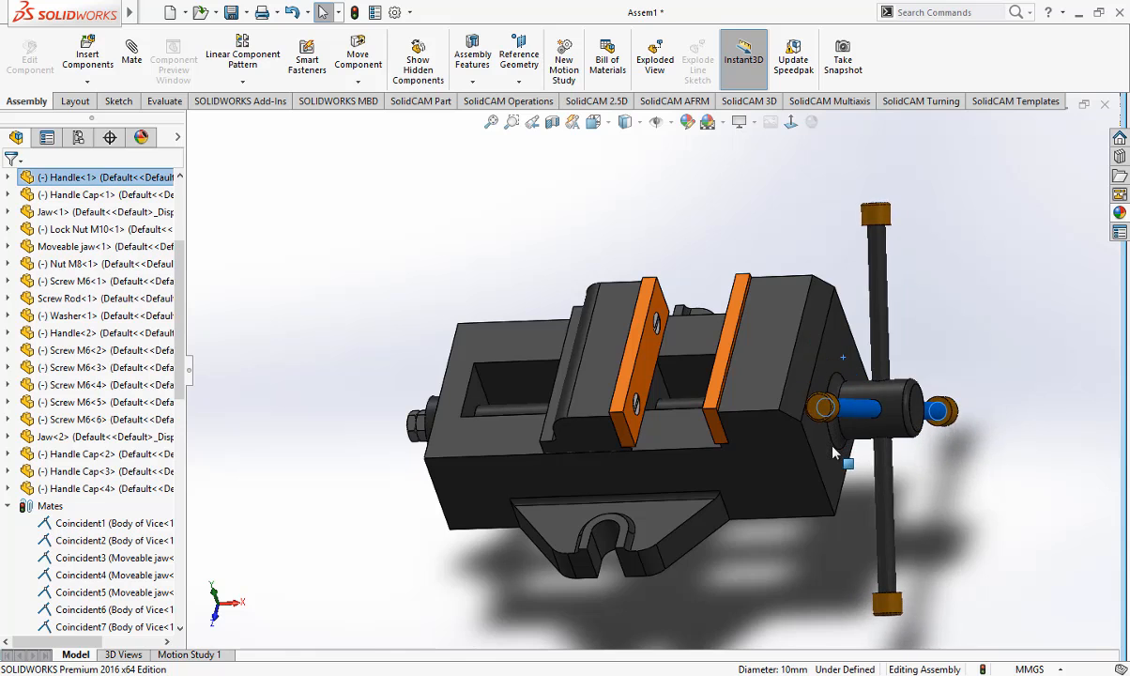
pyautogui.scroll(3, 833, 406)
pyautogui.scroll(-2, 831, 406)
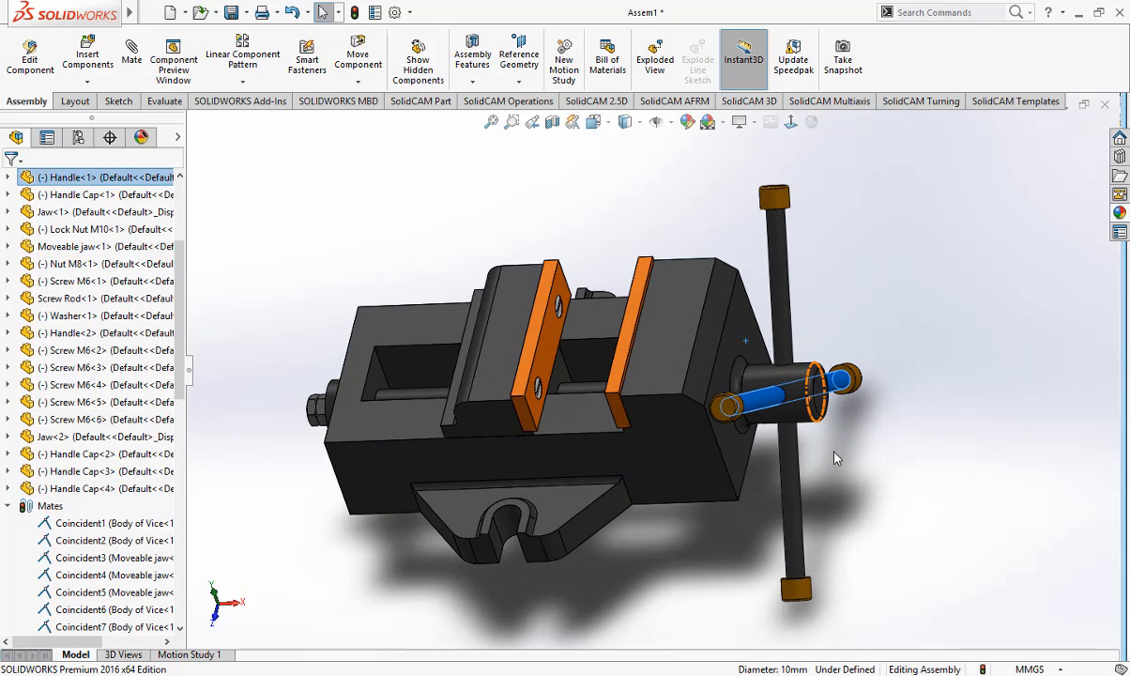
# Step: Rotate the screw rod by the second handle bar, viewed from the handle end, and clear the selection
pyautogui.moveTo(839, 458); pyautogui.dragTo(763, 502, button='middle')
pyautogui.scroll(-2, 608, 392)
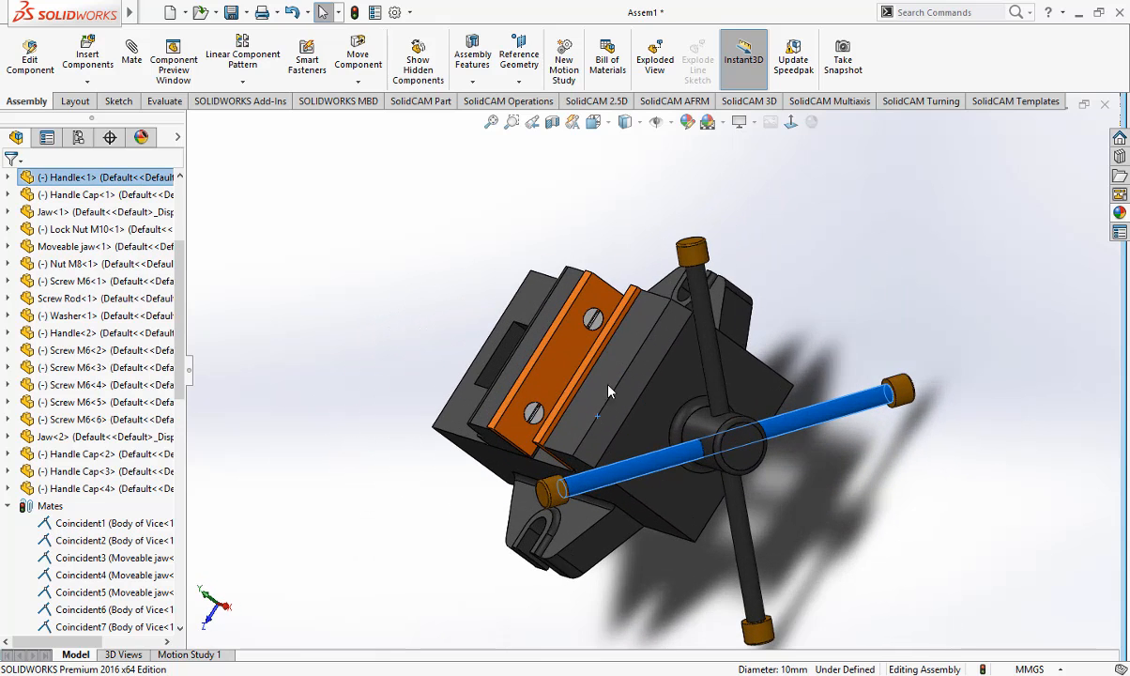
pyautogui.moveTo(697, 316); pyautogui.dragTo(752, 533)
pyautogui.scroll(-2, 644, 421)
pyautogui.scroll(2, 643, 421)
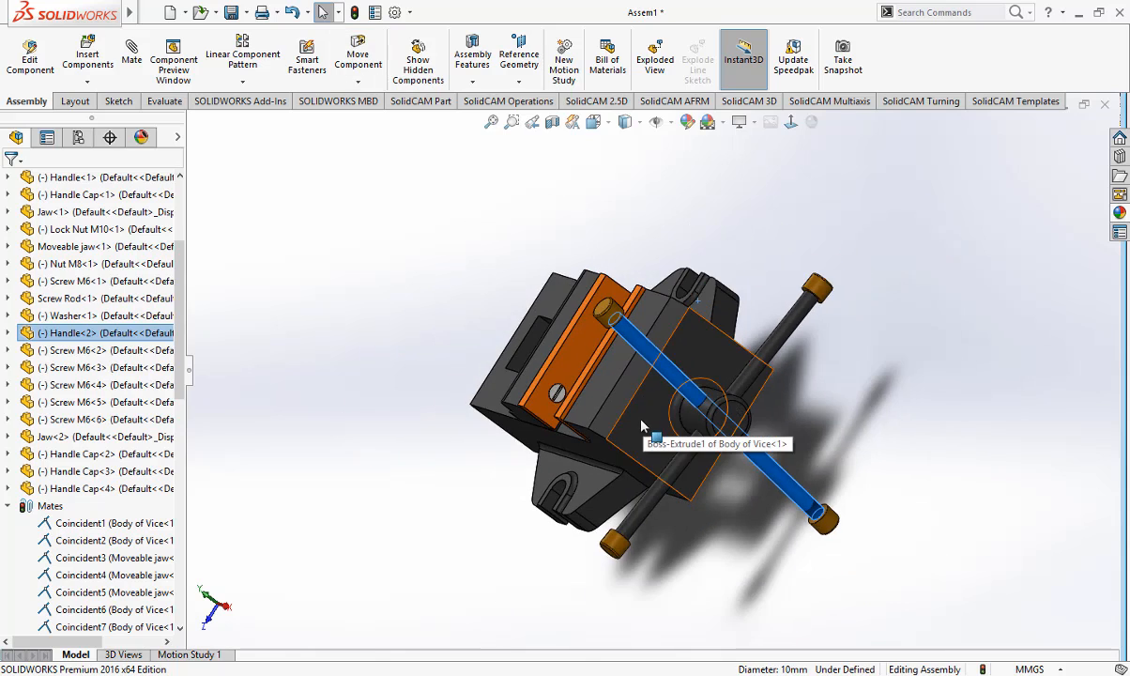
pyautogui.moveTo(641, 421); pyautogui.dragTo(604, 369, button='middle')
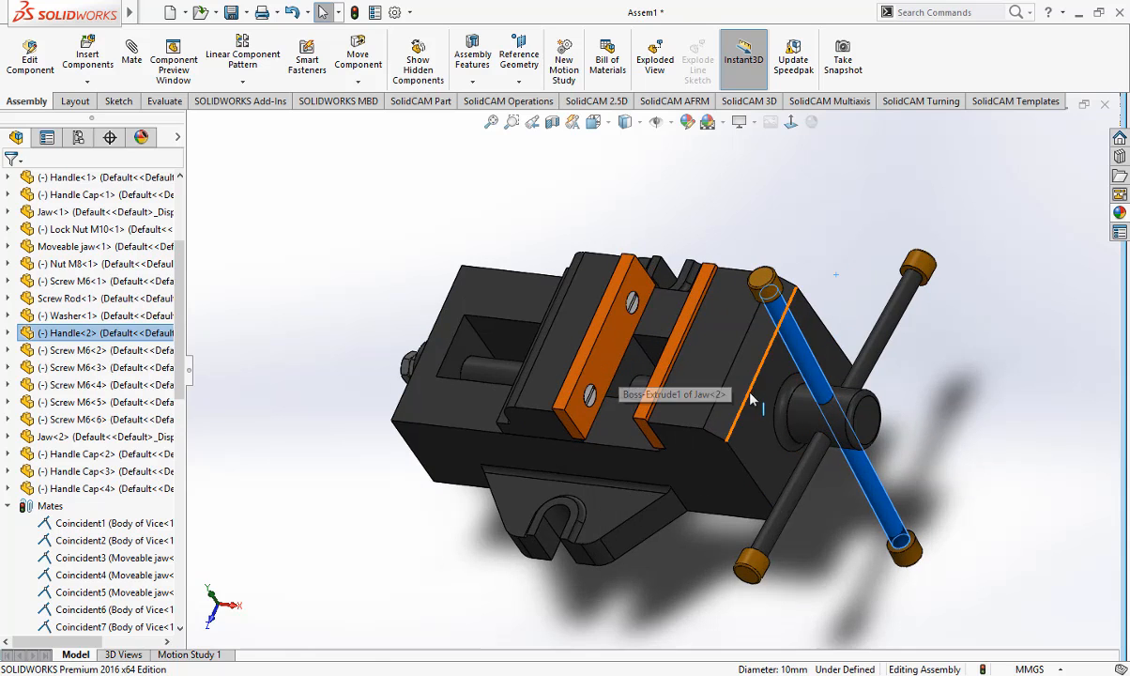
pyautogui.click(906, 351)
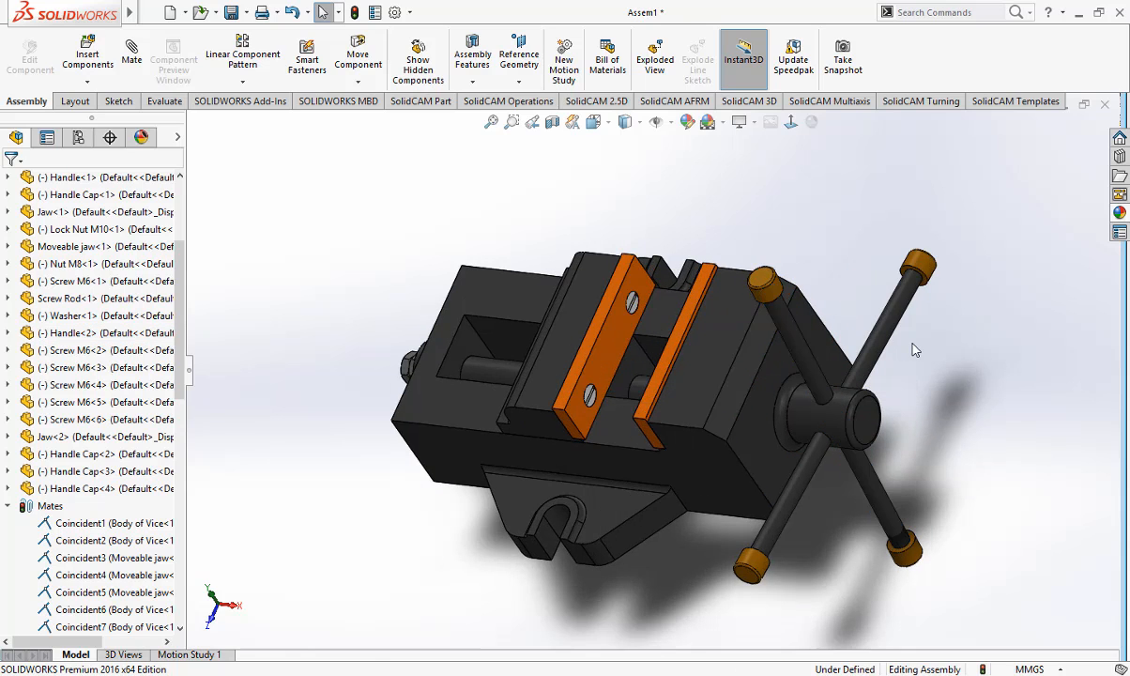
# Step: Examine the complete vice assembly from several angles, including the jaws, screw rod and handle bars, and review its component list
pyautogui.moveTo(699, 446); pyautogui.dragTo(693, 395, button='middle')
pyautogui.scroll(2, 700, 404)
pyautogui.scroll(-2, 639, 415)
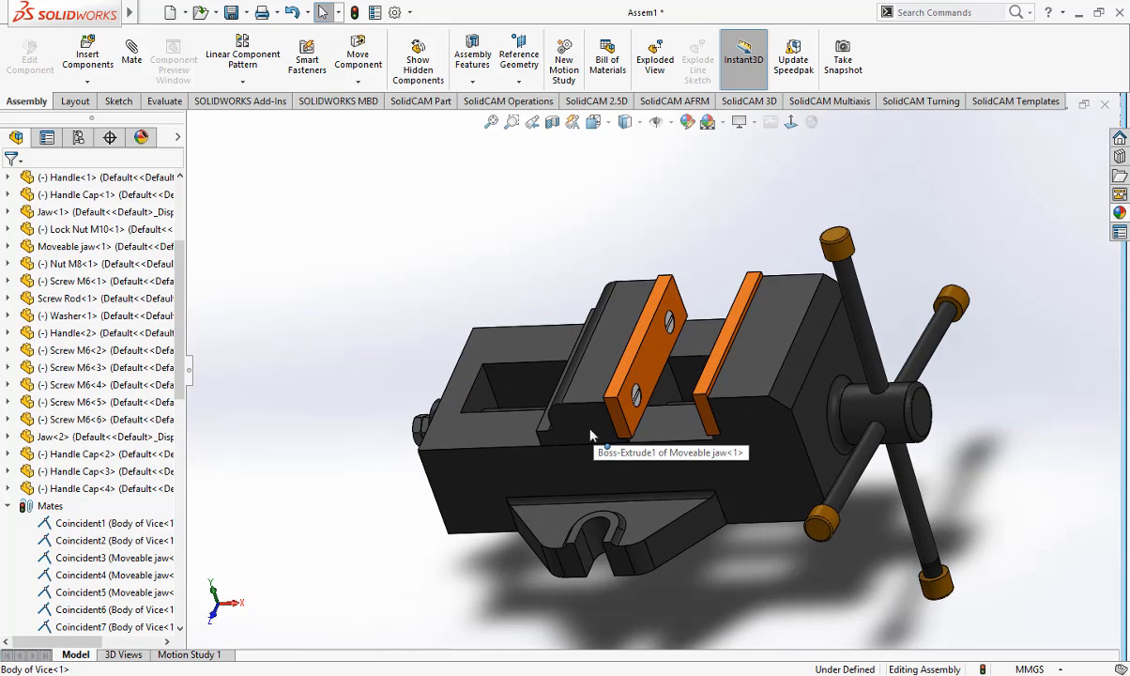
pyautogui.scroll(-1, 582, 421)
pyautogui.scroll(3, 596, 418)
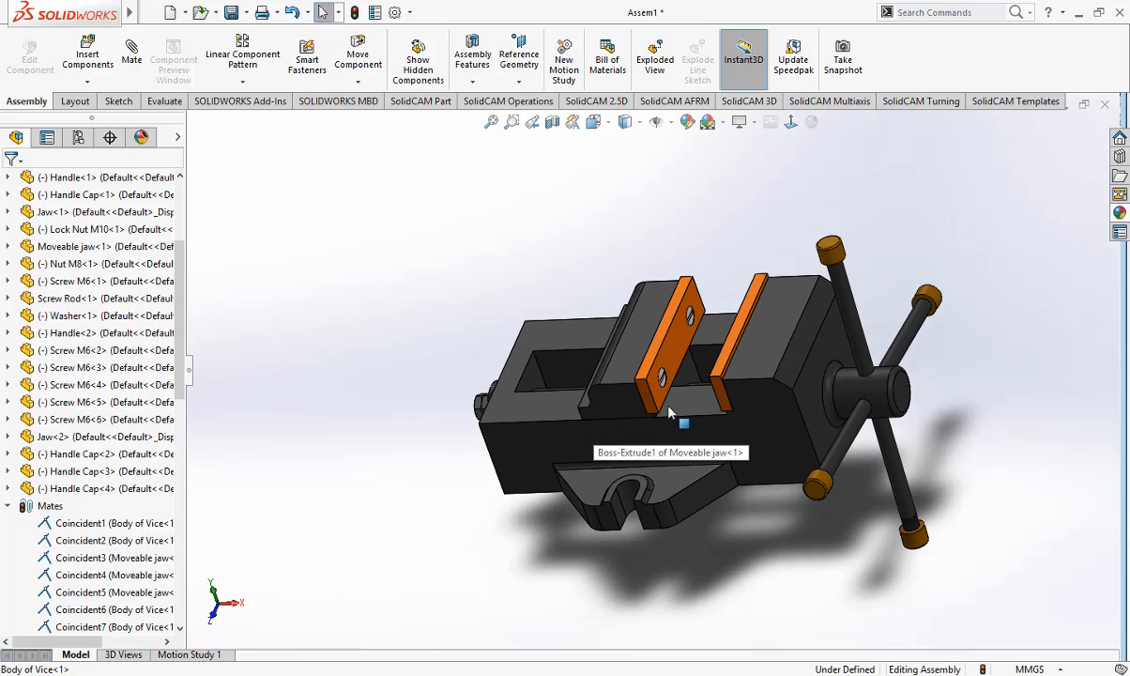
pyautogui.scroll(-2, 669, 411)
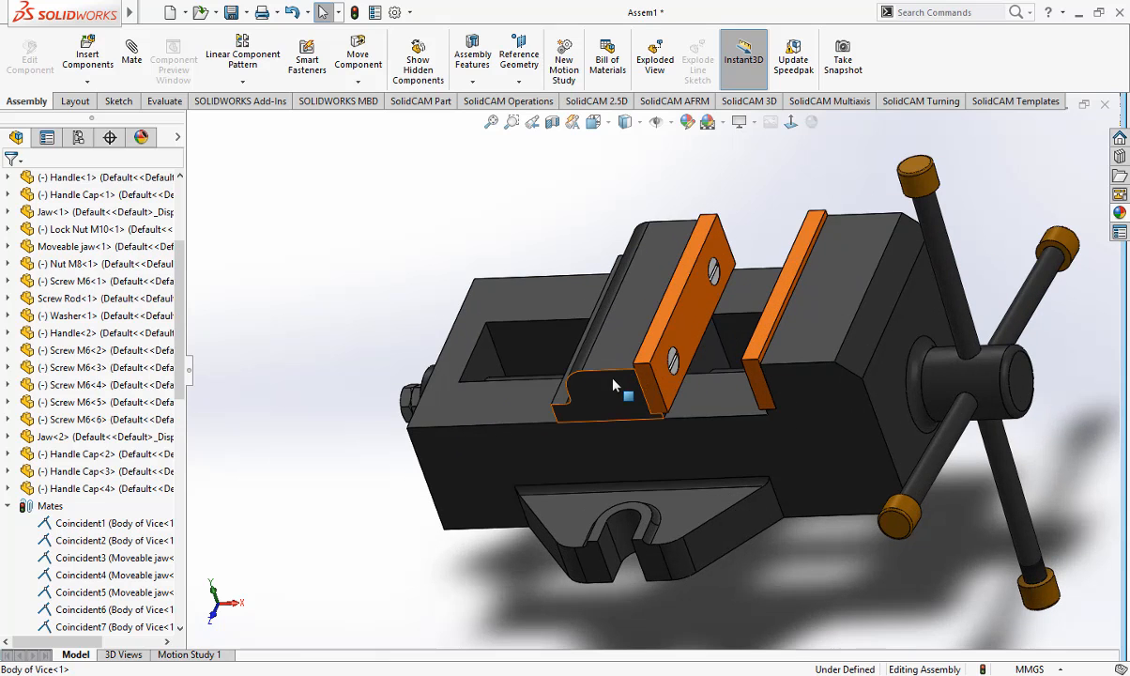
pyautogui.moveTo(673, 363); pyautogui.dragTo(690, 408, button='middle')
pyautogui.scroll(2, 644, 350)
pyautogui.scroll(-2, 643, 353)
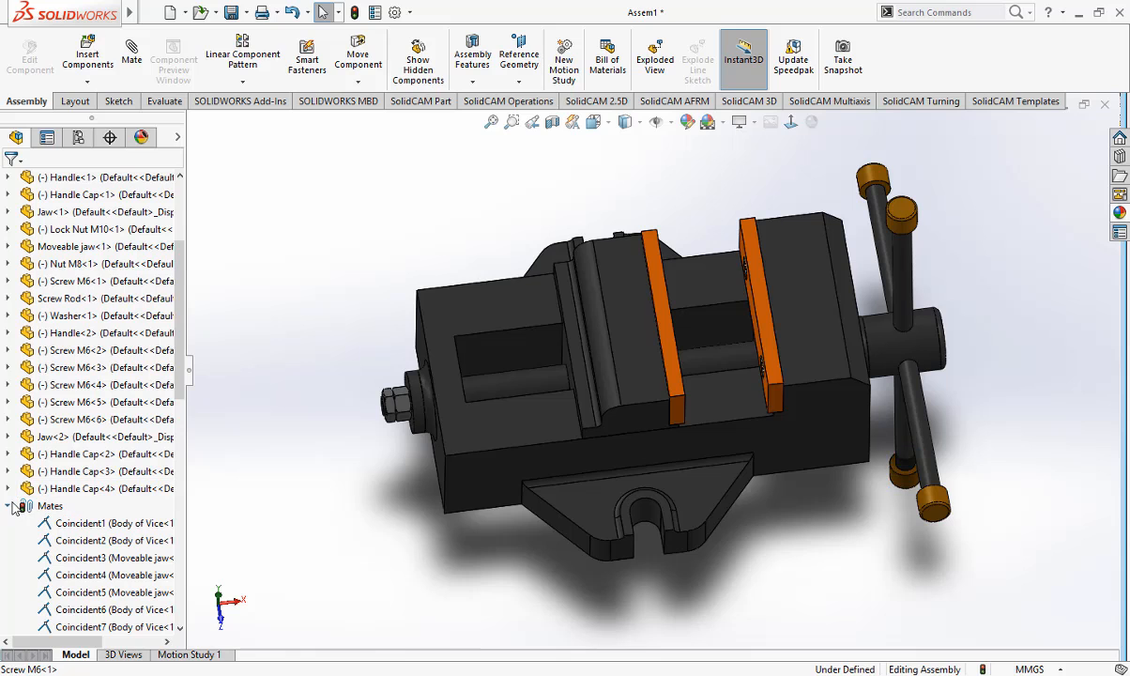
pyautogui.scroll(3, 73, 506)
pyautogui.scroll(4, 739, 480)
pyautogui.scroll(-4, 749, 411)
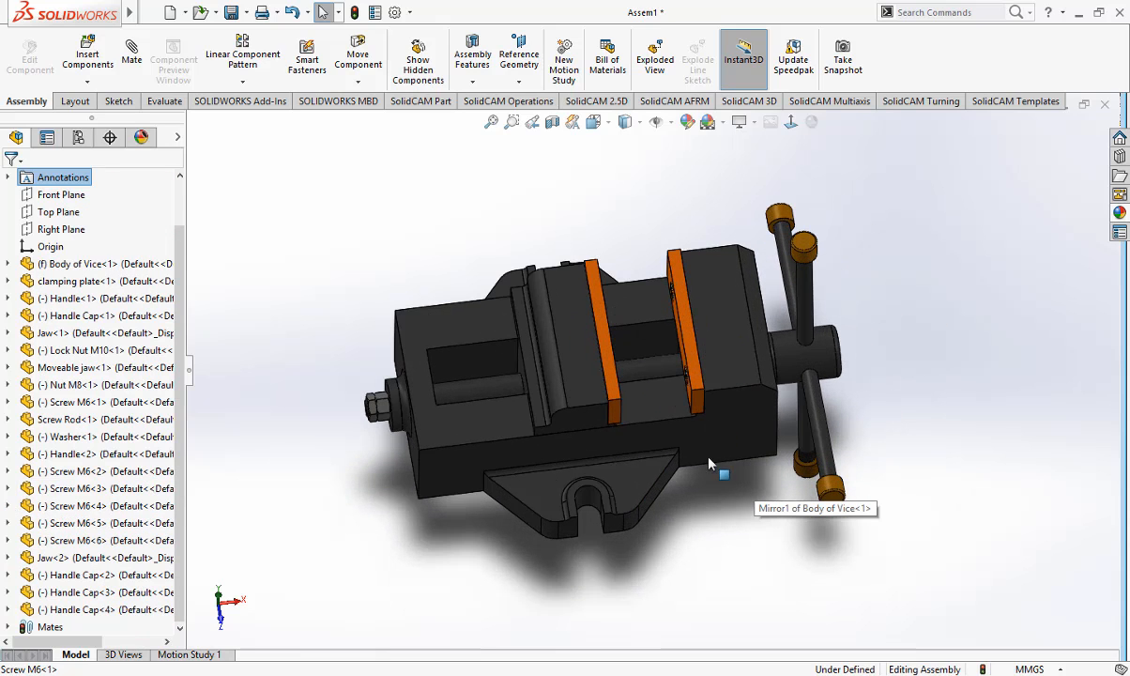
pyautogui.moveTo(739, 469); pyautogui.dragTo(750, 352, button='middle')
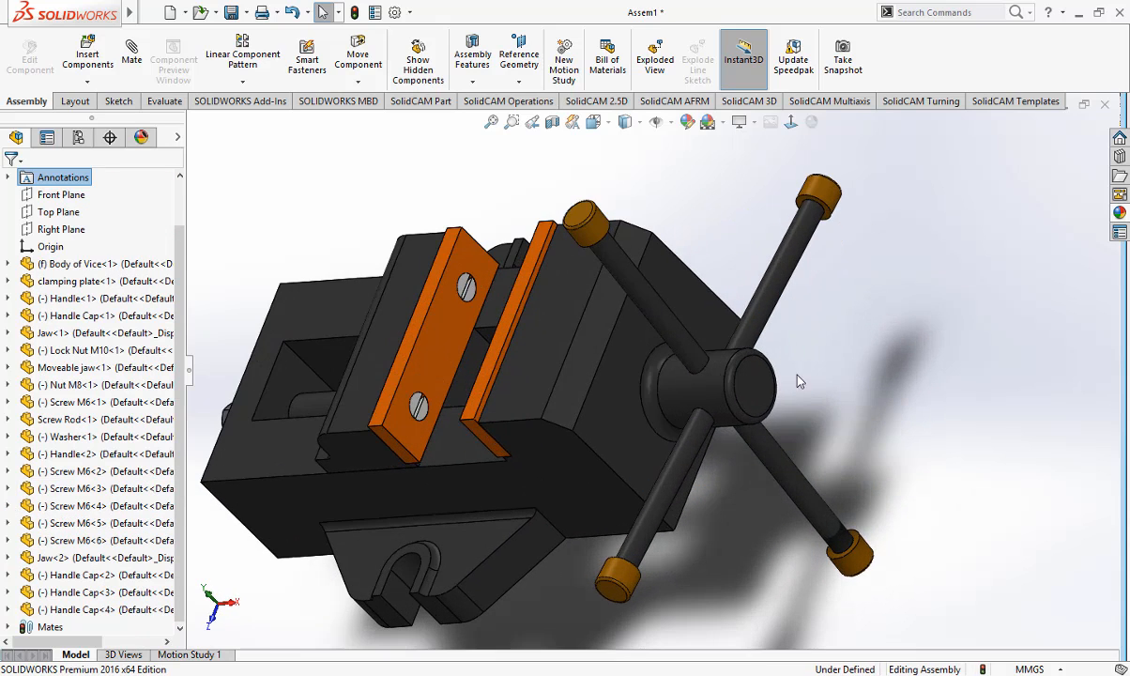
pyautogui.moveTo(816, 376); pyautogui.dragTo(695, 338, button='middle')
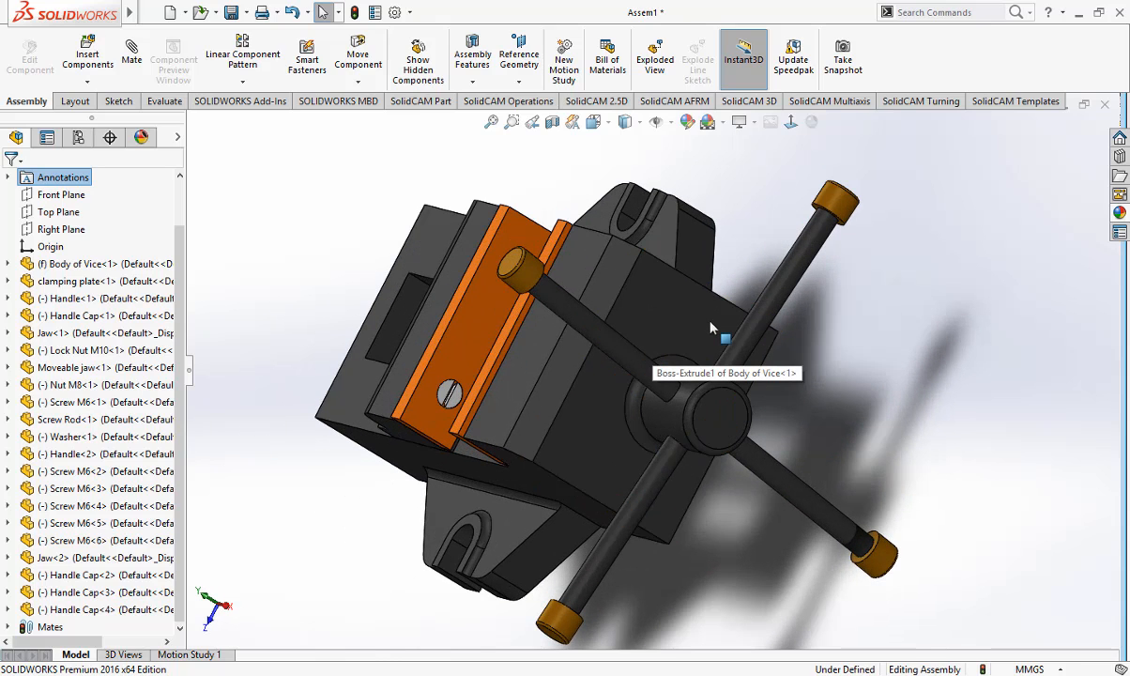
pyautogui.scroll(2, 711, 328)
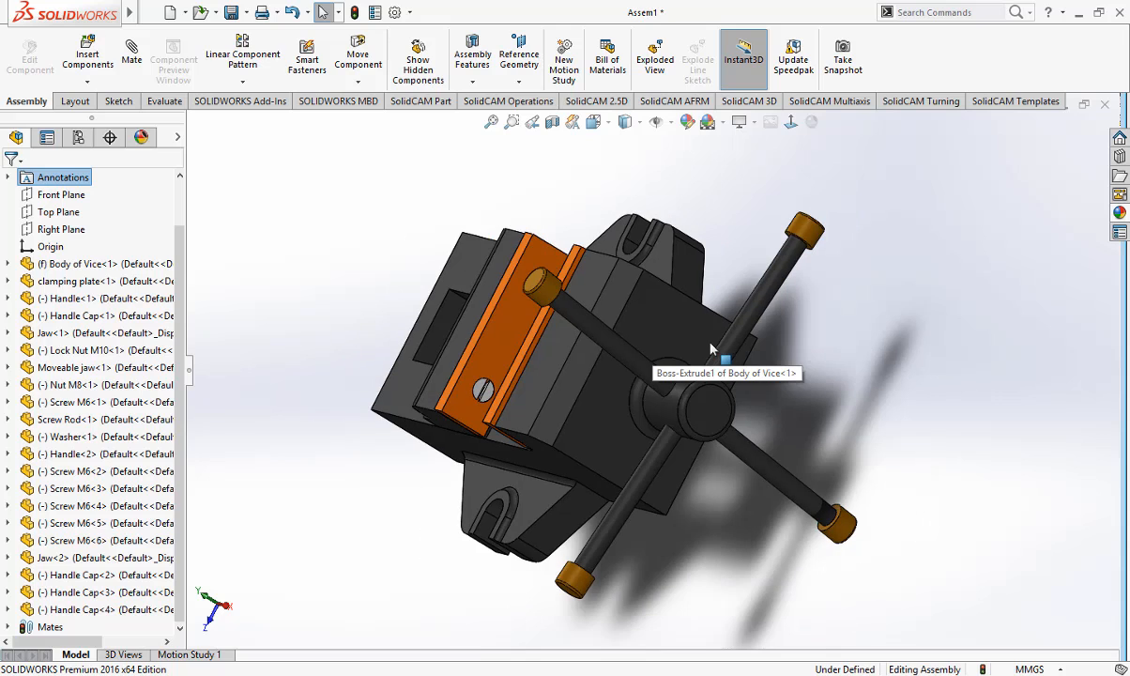
pyautogui.scroll(-1, 619, 325)
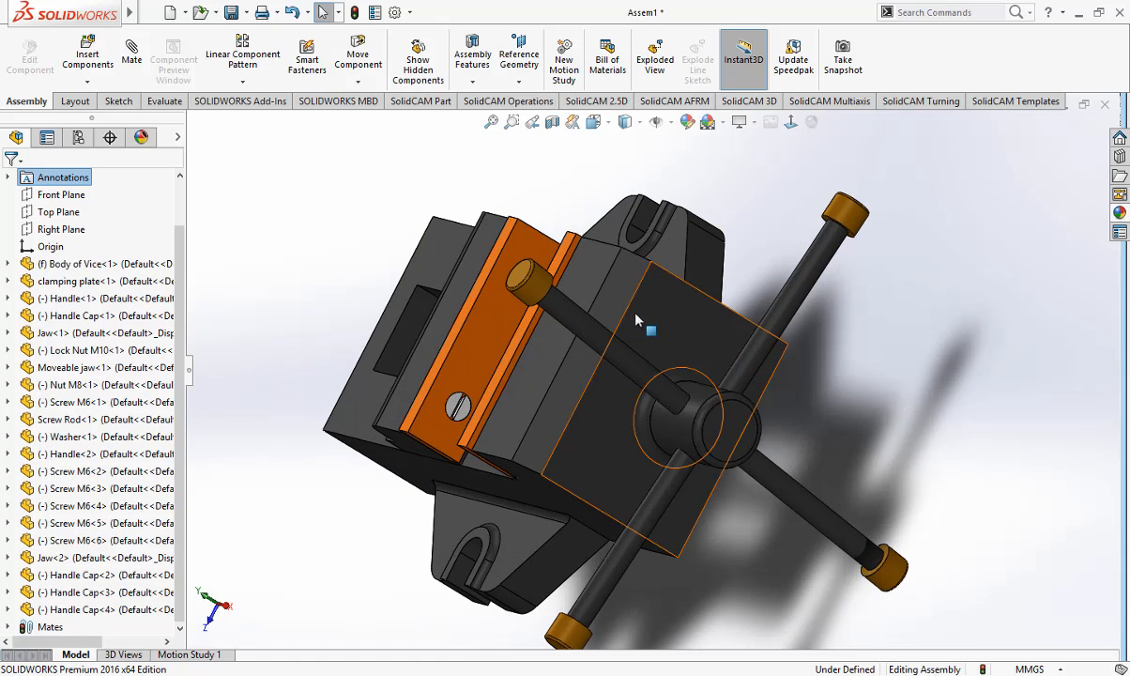
pyautogui.moveTo(636, 315); pyautogui.dragTo(684, 324, button='middle')
pyautogui.scroll(1, 569, 397)
pyautogui.scroll(-2, 617, 429)
pyautogui.scroll(3, 617, 429)
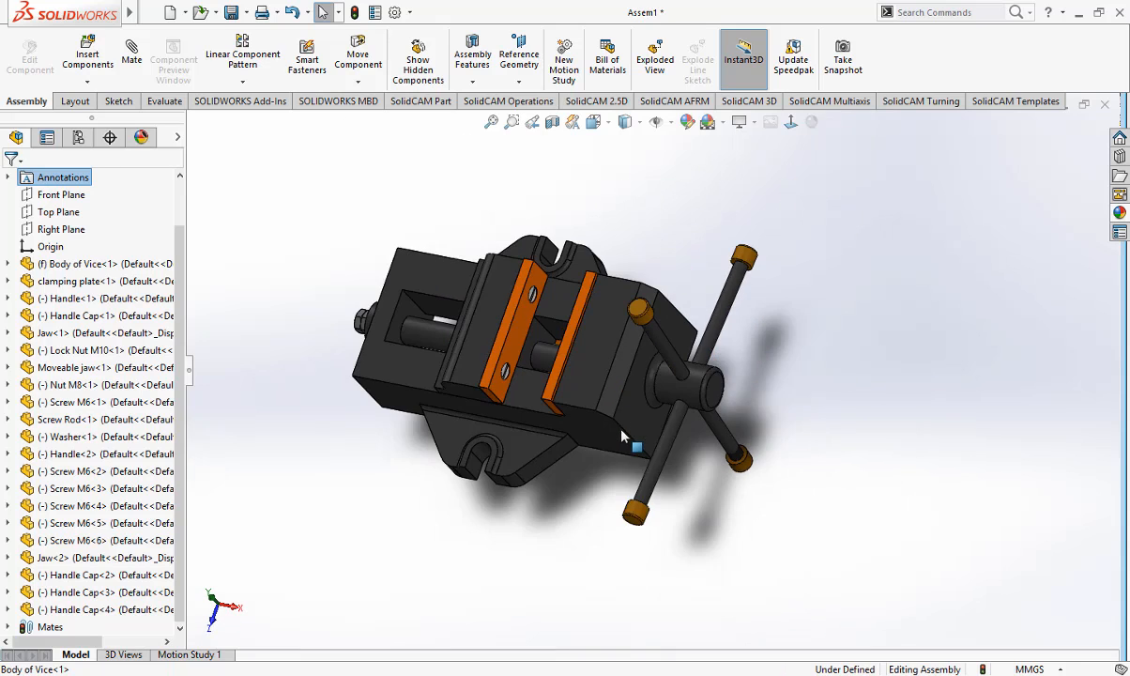
pyautogui.scroll(-2, 459, 346)
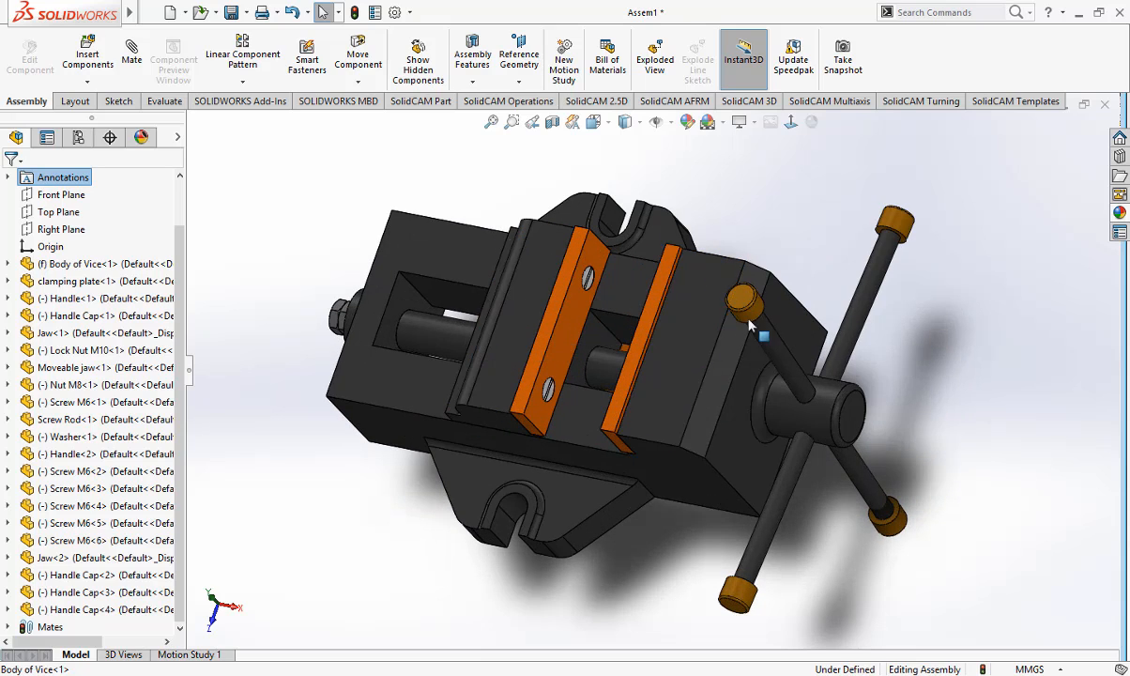